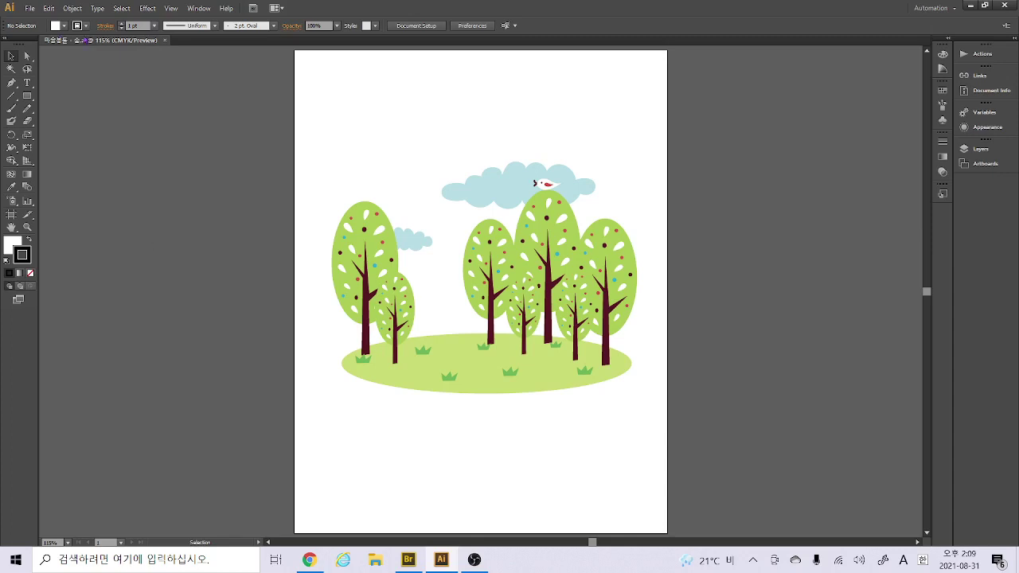
Switch the toolbox to a single column and back to two columns
{"action": "left_click", "coordinate": [4, 39]}
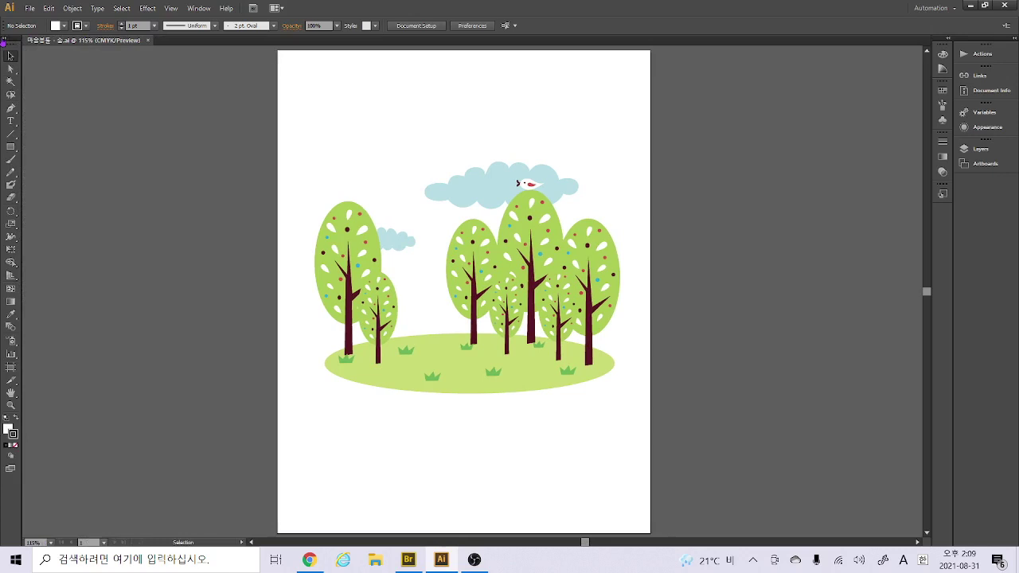
{"action": "left_click", "coordinate": [4, 39]}
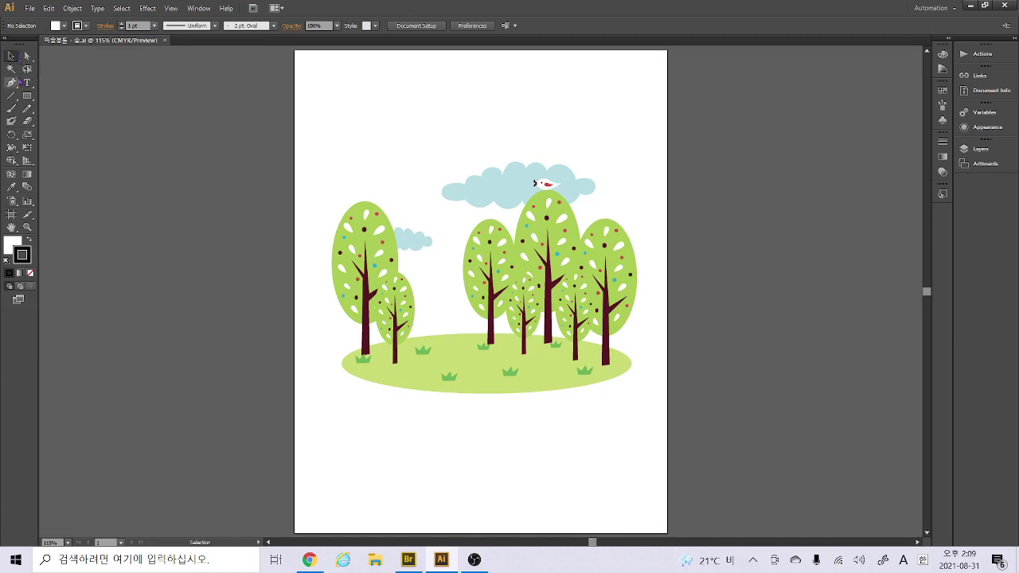
Rearrange the two leftmost trees on the grass so the small one stands beside the large one
{"action": "left_click", "coordinate": [377, 212]}
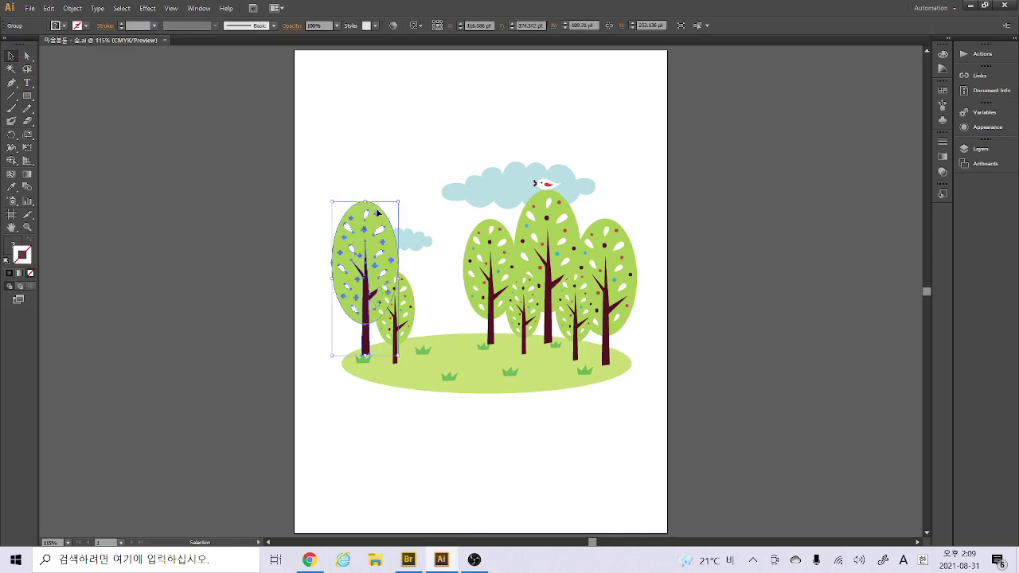
{"action": "left_click_drag", "start_coordinate": [375, 211], "coordinate": [392, 131]}
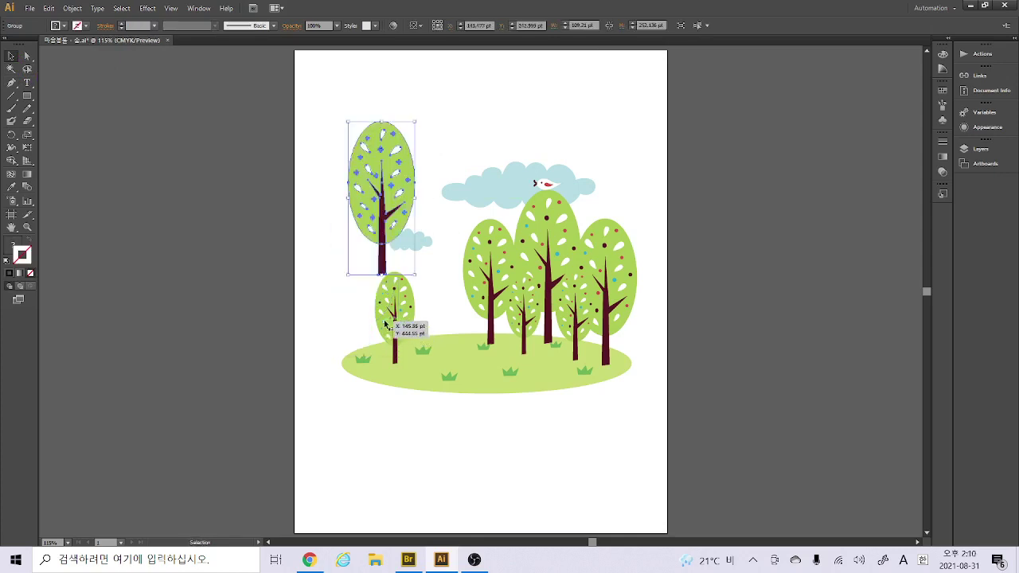
{"action": "left_click_drag", "start_coordinate": [391, 327], "coordinate": [390, 286]}
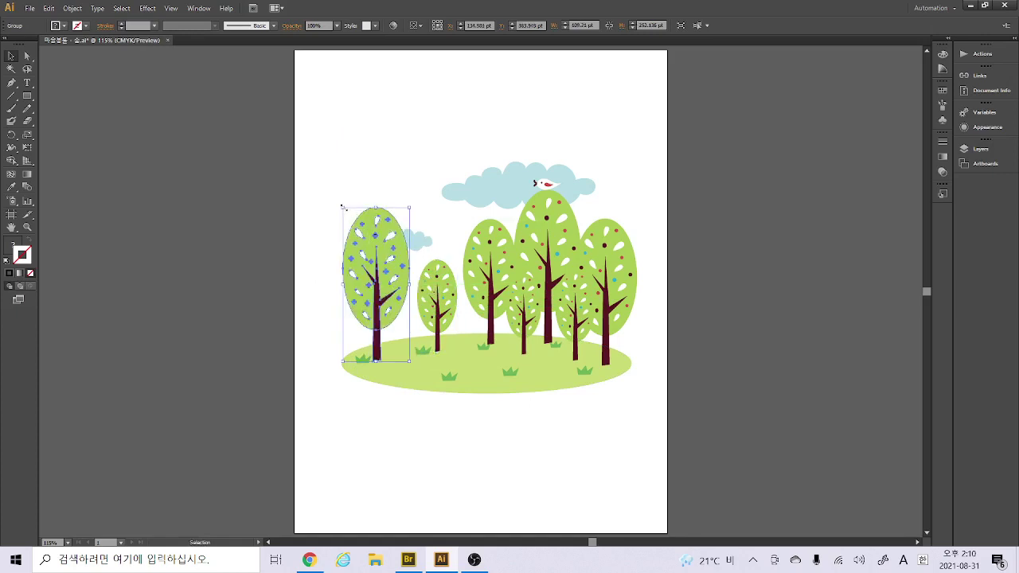
Enlarge the leftmost large tree to about 139 pt wide and 302 pt high, and rotate it slightly
{"action": "left_click_drag", "start_coordinate": [343, 207], "coordinate": [359, 178]}
{"action": "key", "text": "ctrl+z"}
{"action": "key", "text": "a"}
{"action": "left_click_drag", "start_coordinate": [410, 208], "coordinate": [450, 178]}
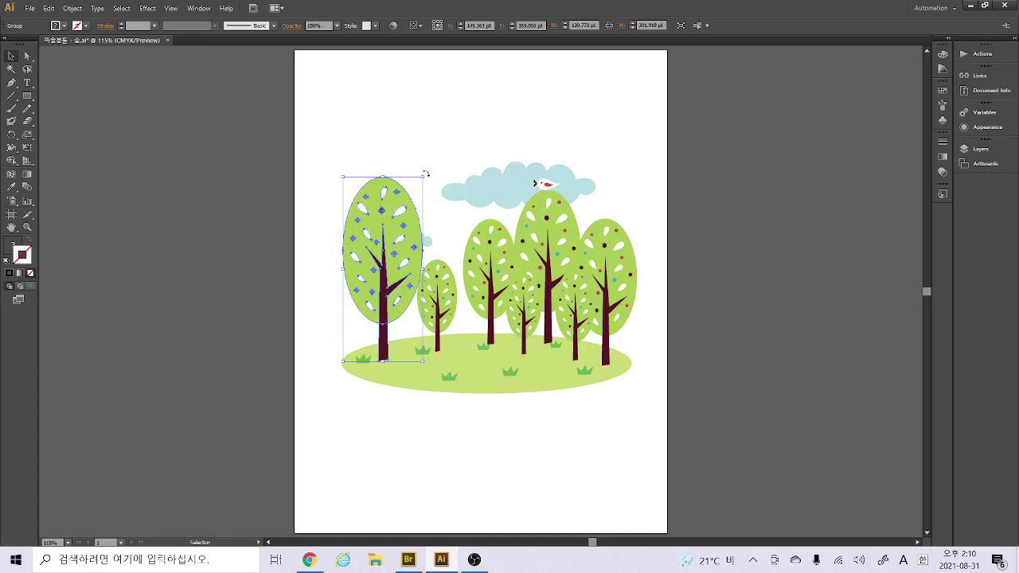
{"action": "mouse_move", "coordinate": [425, 174]}
{"action": "left_mouse_down"}
{"action": "mouse_move", "coordinate": [408, 168]}
{"action": "mouse_move", "coordinate": [427, 180]}
{"action": "left_mouse_up"}
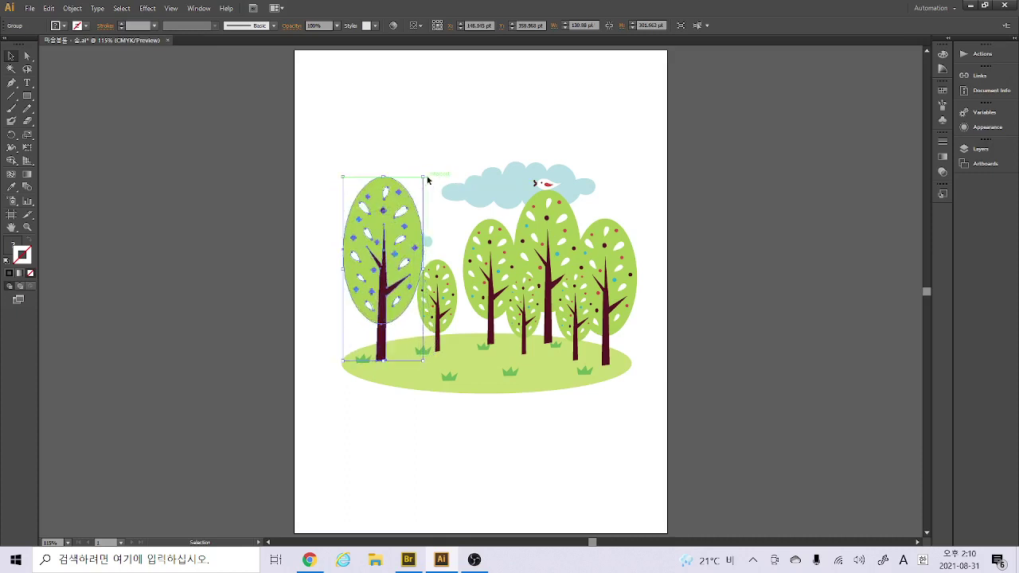
Enlarge the large left tree and the small tree beside it together to about 209 by 338 pt
{"action": "left_click", "coordinate": [12, 57]}
{"action": "left_click", "coordinate": [439, 317]}
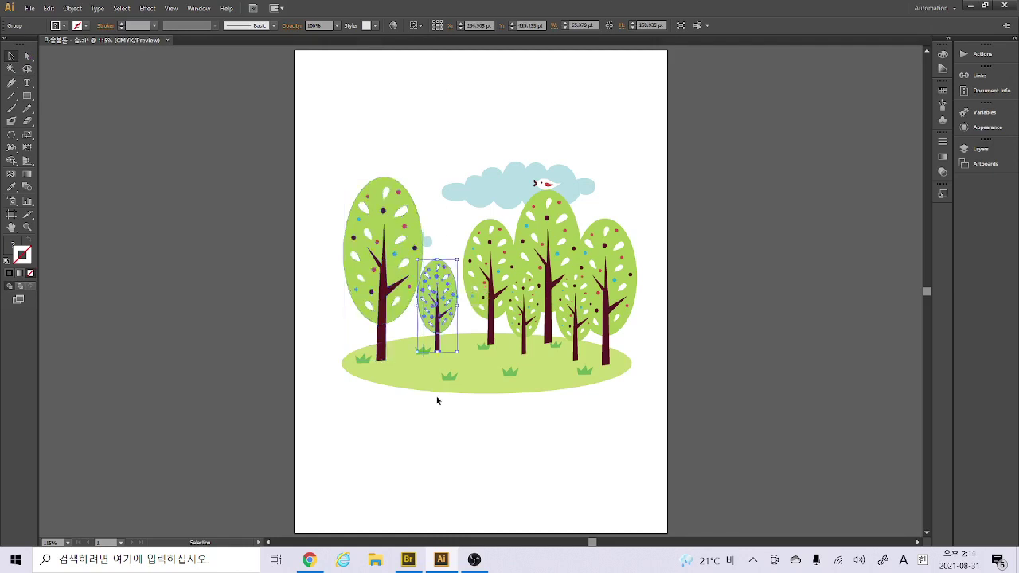
{"action": "left_click", "coordinate": [404, 265]}
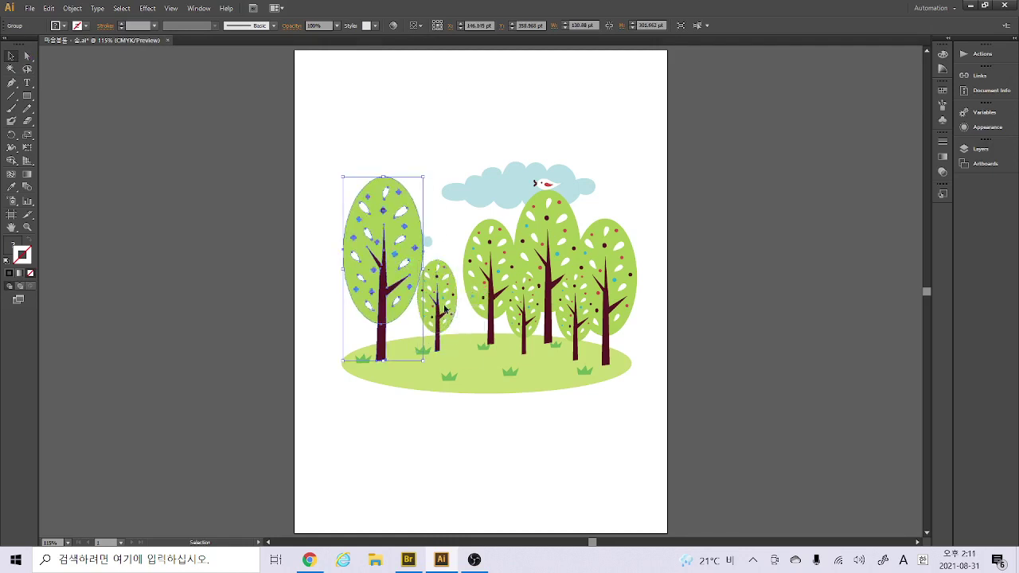
{"action": "left_click", "coordinate": [444, 301]}
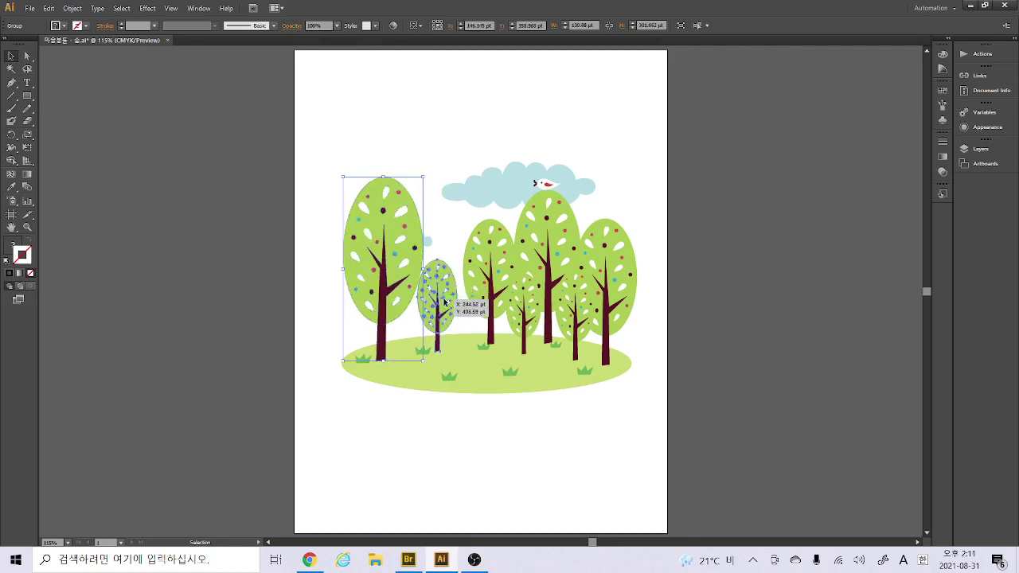
{"action": "left_click", "coordinate": [405, 254], "text": "shift"}
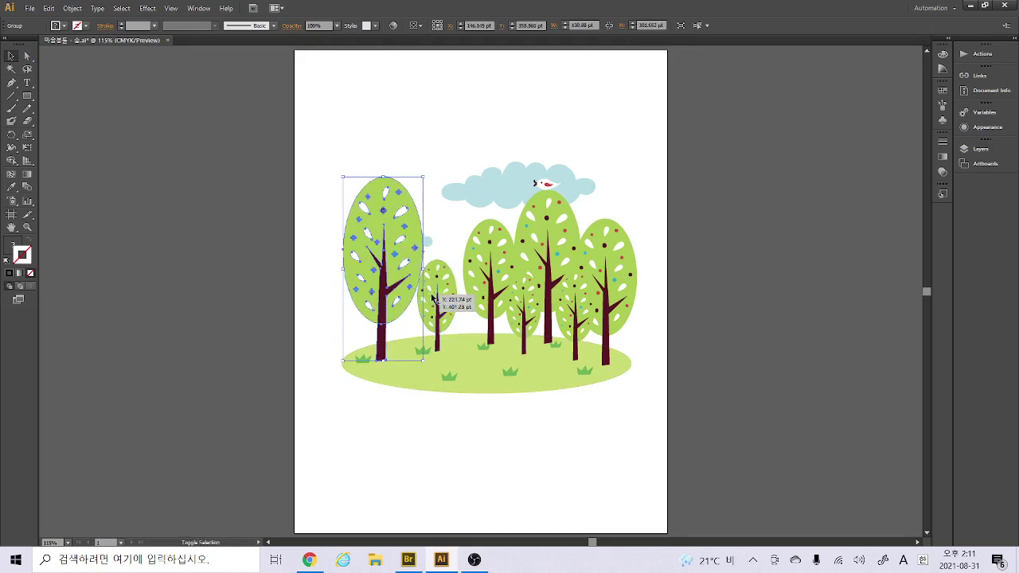
{"action": "left_click", "coordinate": [487, 263], "text": "shift"}
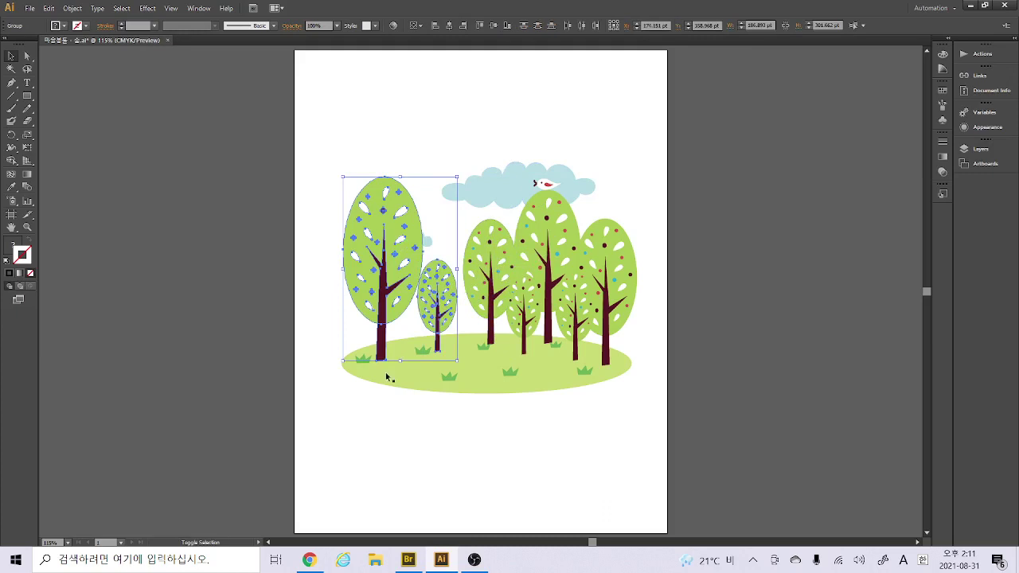
{"action": "left_click", "coordinate": [493, 265], "text": "shift"}
{"action": "left_click", "coordinate": [471, 296], "text": "shift"}
{"action": "left_click_drag", "start_coordinate": [456, 179], "coordinate": [470, 149]}
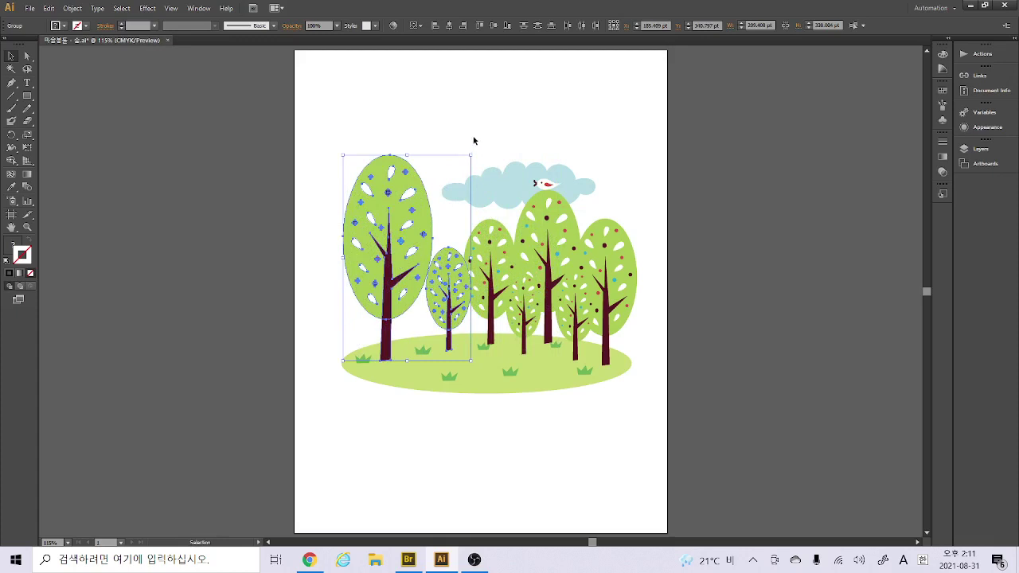
{"action": "left_click", "coordinate": [473, 137]}
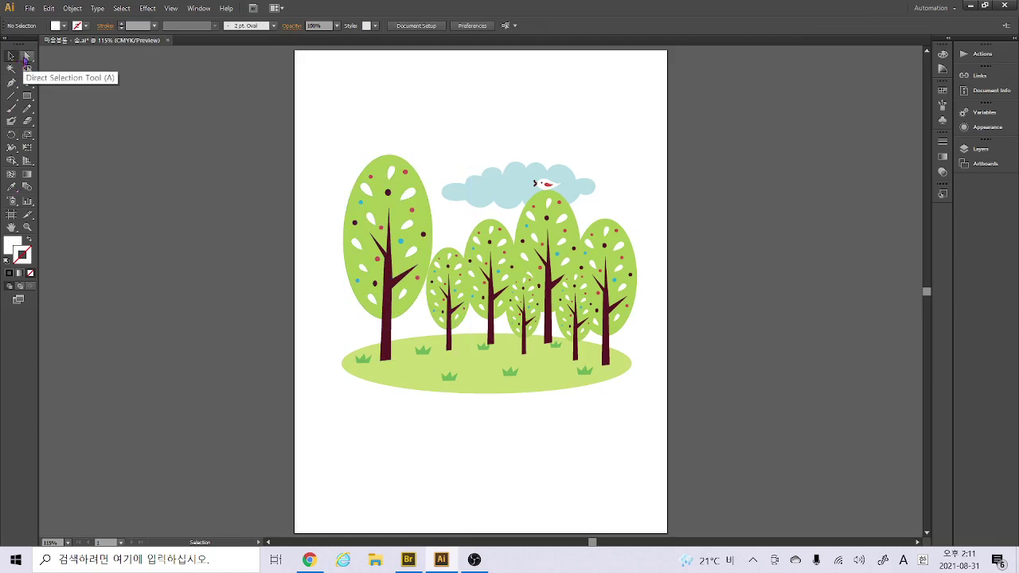
Reshape the large tree's crown with Direct Selection, raising its top anchor point and pulling its right anchor point outward
{"action": "left_click", "coordinate": [27, 56]}
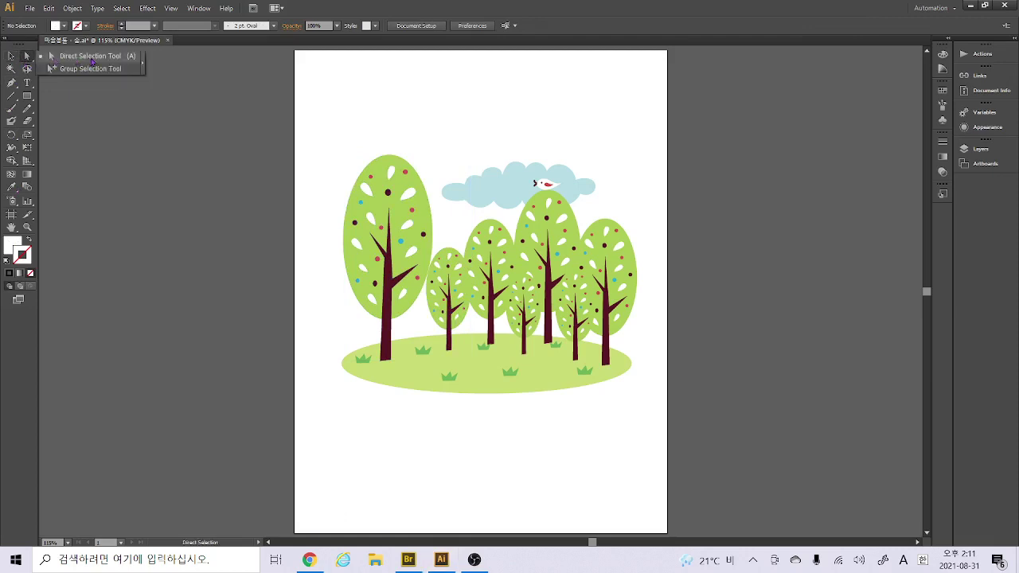
{"action": "left_click", "coordinate": [90, 57]}
{"action": "left_click", "coordinate": [390, 157]}
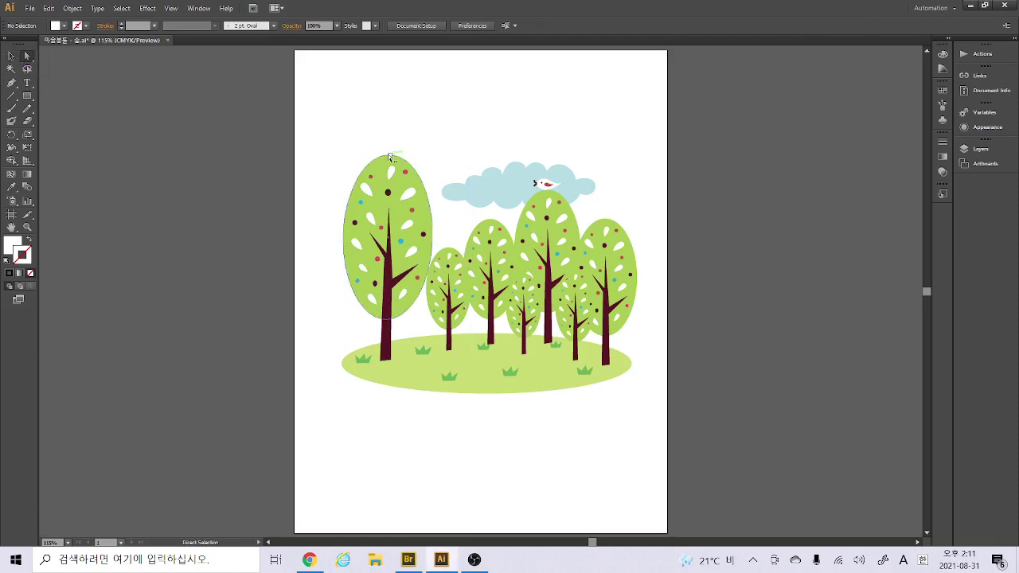
{"action": "left_click_drag", "start_coordinate": [392, 161], "coordinate": [390, 108]}
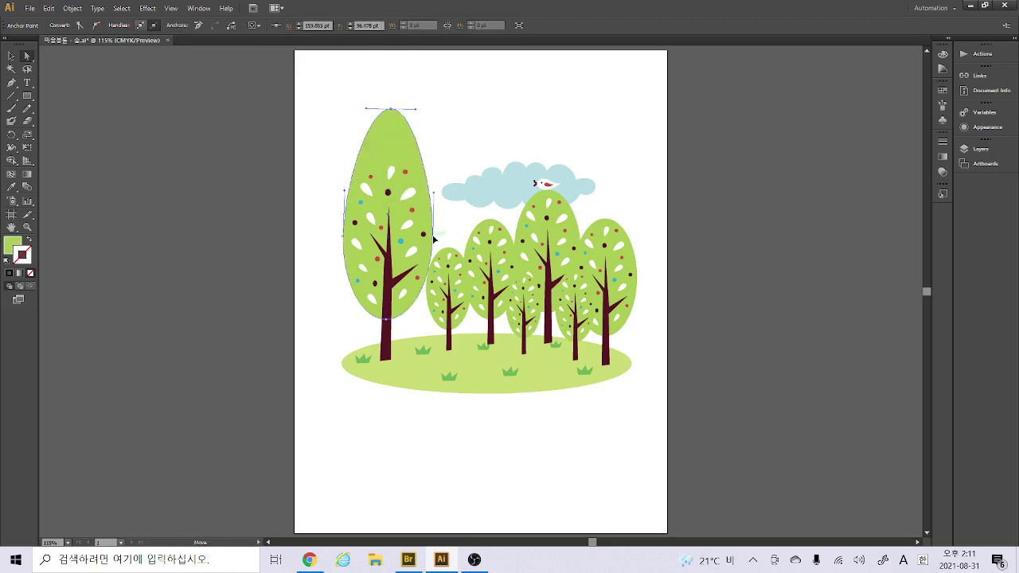
{"action": "mouse_move", "coordinate": [434, 238]}
{"action": "left_mouse_down"}
{"action": "mouse_move", "coordinate": [452, 239]}
{"action": "mouse_move", "coordinate": [459, 263]}
{"action": "mouse_move", "coordinate": [434, 242]}
{"action": "mouse_move", "coordinate": [452, 232]}
{"action": "left_mouse_up"}
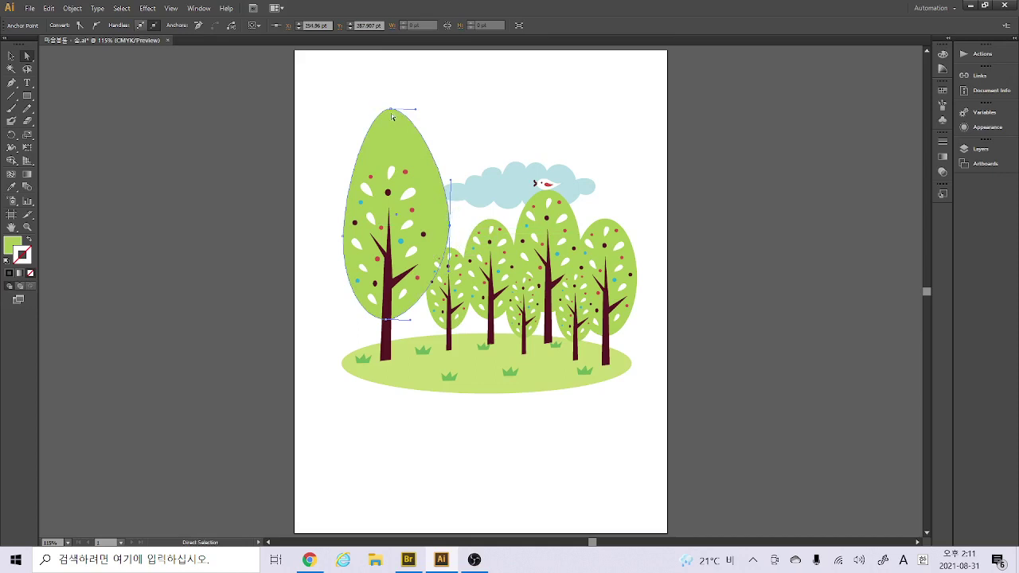
Round the top of the large tree's crown by lowering its top anchor point and lengthening both direction handles
{"action": "left_click_drag", "start_coordinate": [391, 115], "coordinate": [391, 108]}
{"action": "left_click_drag", "start_coordinate": [389, 111], "coordinate": [443, 118]}
{"action": "key", "text": "ctrl+z"}
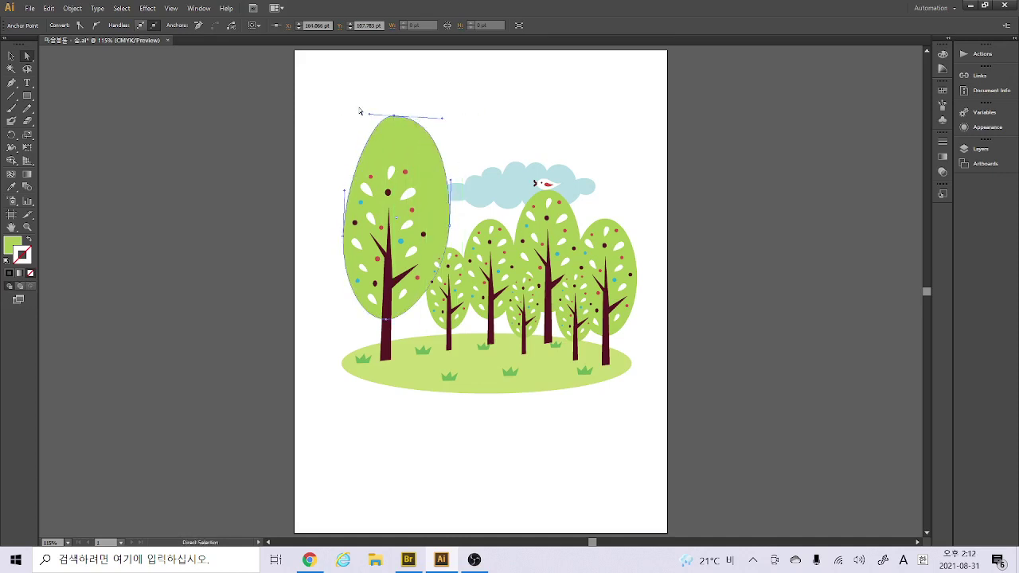
{"action": "left_click_drag", "start_coordinate": [369, 114], "coordinate": [347, 118]}
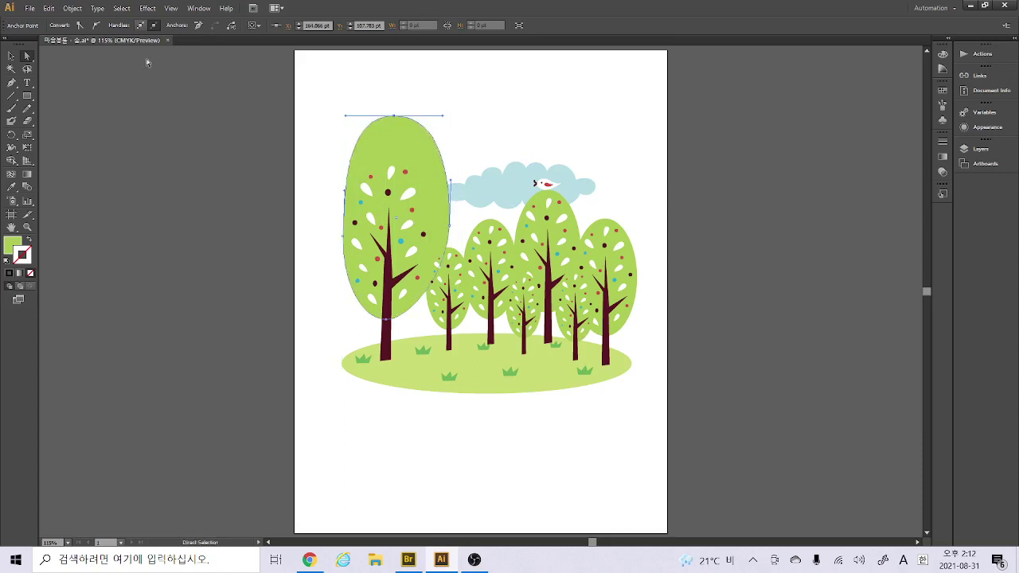
{"action": "left_click", "coordinate": [11, 56]}
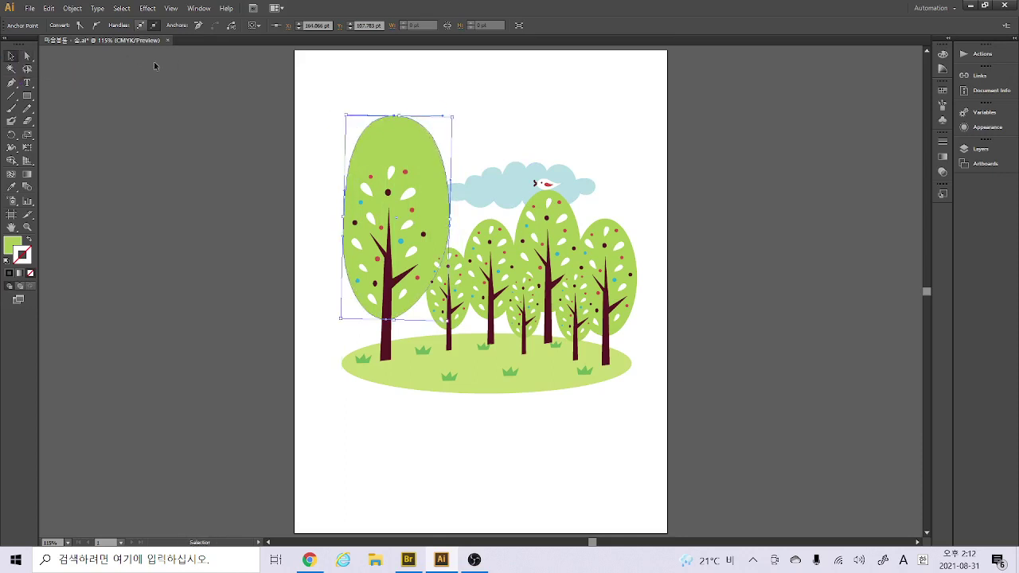
{"action": "left_click", "coordinate": [326, 179]}
Stretch the large tree's crown by raising its top anchor point, and reposition the whole tree at the grass's left edge
{"action": "mouse_move", "coordinate": [385, 231]}
{"action": "left_mouse_down"}
{"action": "mouse_move", "coordinate": [390, 239]}
{"action": "mouse_move", "coordinate": [440, 225]}
{"action": "mouse_move", "coordinate": [399, 229]}
{"action": "left_mouse_up"}
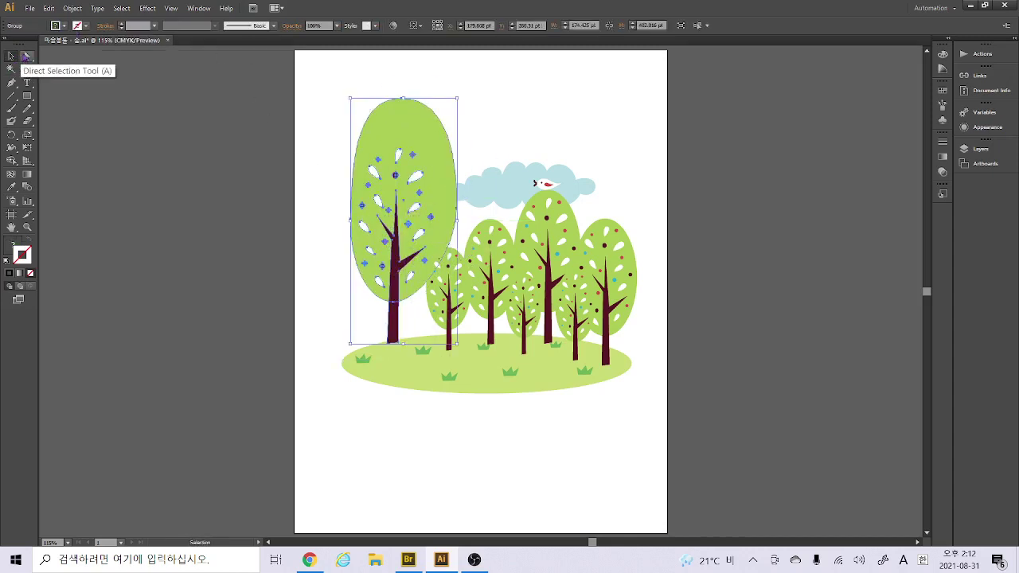
{"action": "left_click", "coordinate": [27, 56]}
{"action": "left_click", "coordinate": [392, 90]}
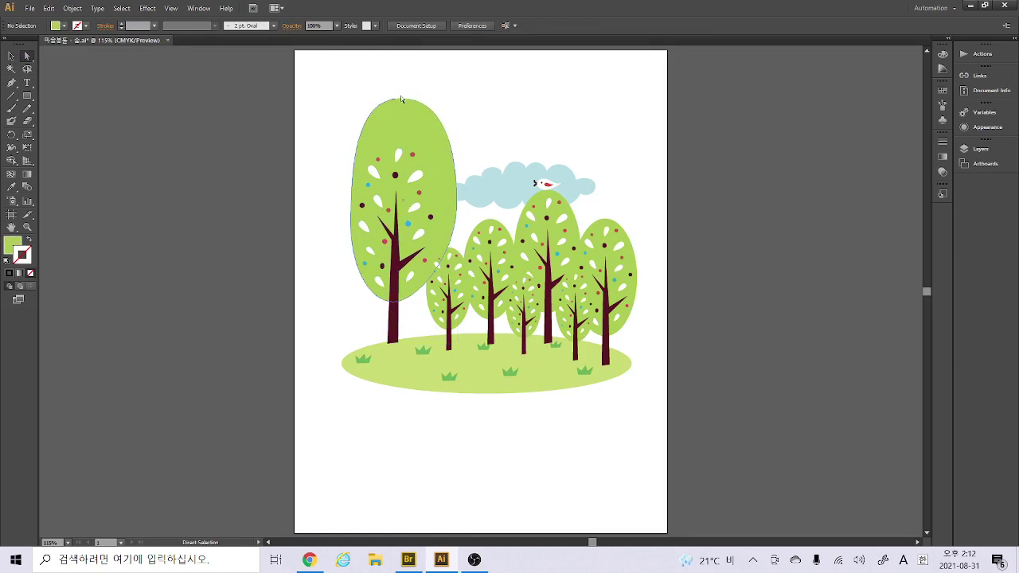
{"action": "left_click_drag", "start_coordinate": [400, 95], "coordinate": [401, 70]}
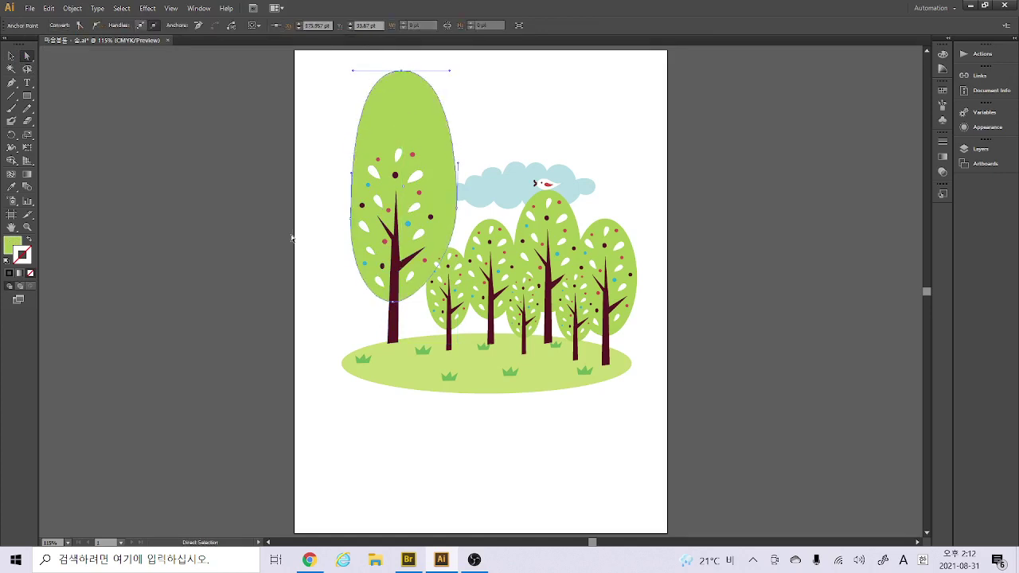
{"action": "left_click", "coordinate": [11, 56]}
{"action": "left_click", "coordinate": [196, 143]}
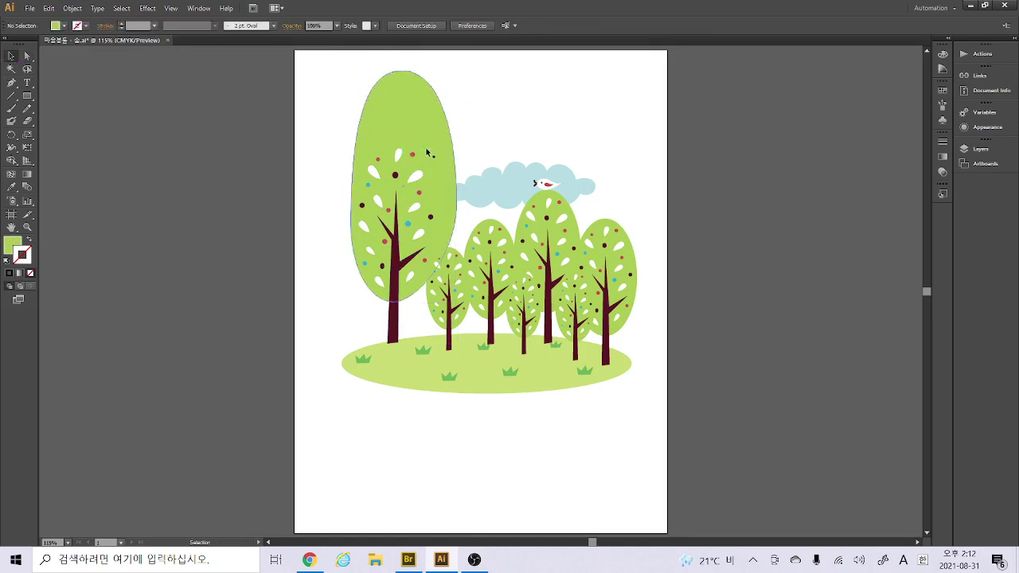
{"action": "mouse_move", "coordinate": [427, 154]}
{"action": "left_mouse_down"}
{"action": "mouse_move", "coordinate": [413, 187]}
{"action": "mouse_move", "coordinate": [421, 161]}
{"action": "mouse_move", "coordinate": [428, 169]}
{"action": "left_mouse_up"}
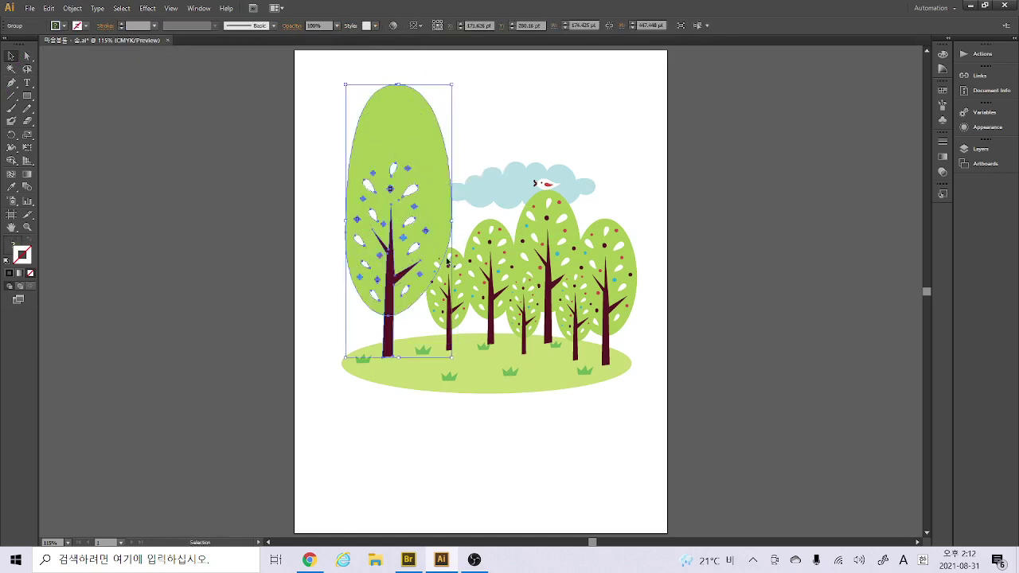
{"action": "left_click_drag", "start_coordinate": [414, 137], "coordinate": [397, 130]}
Ungroup the large tree on the left
{"action": "right_click", "coordinate": [397, 130]}
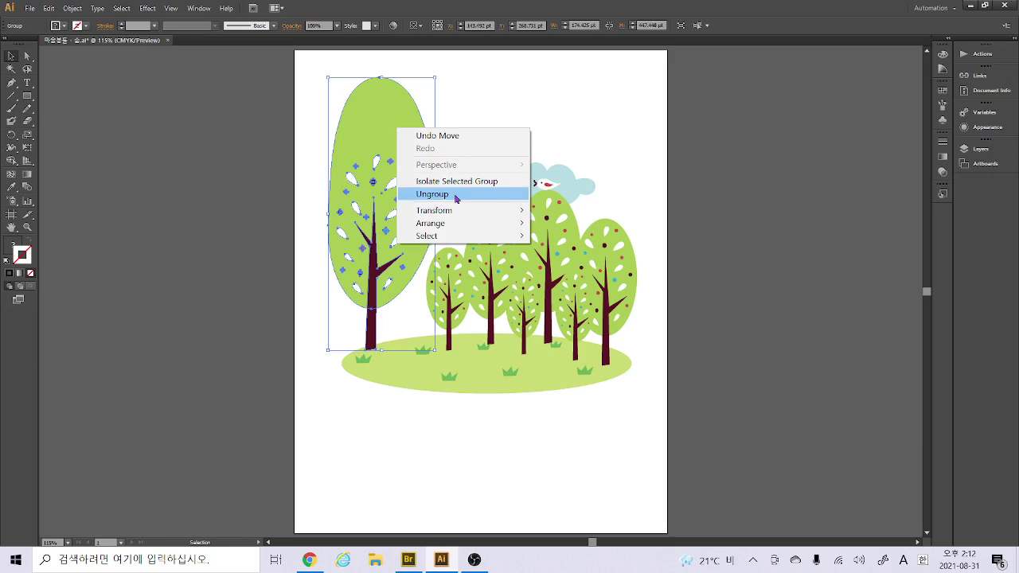
{"action": "left_click", "coordinate": [352, 117]}
{"action": "right_click", "coordinate": [361, 128]}
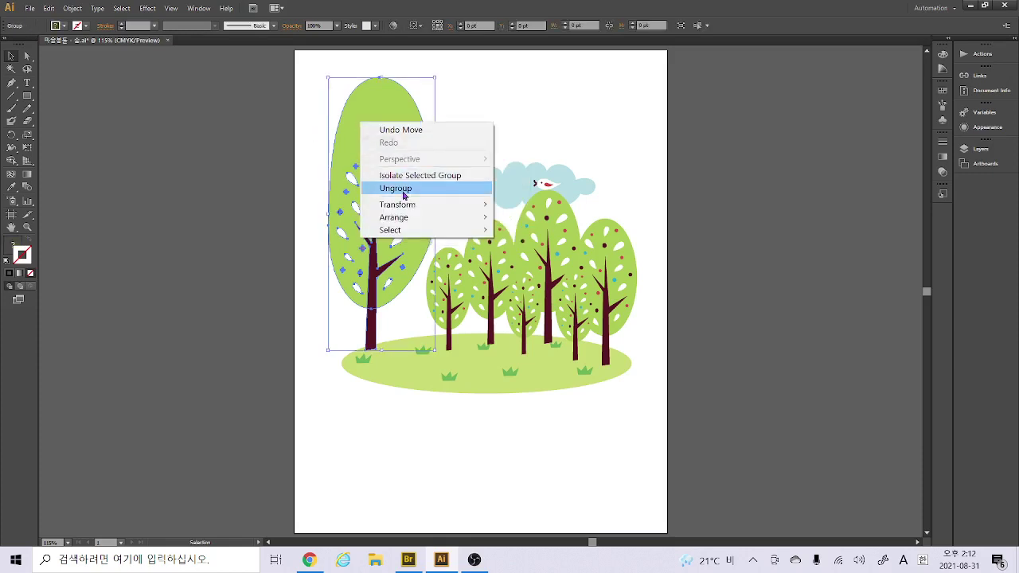
{"action": "left_click", "coordinate": [65, 9]}
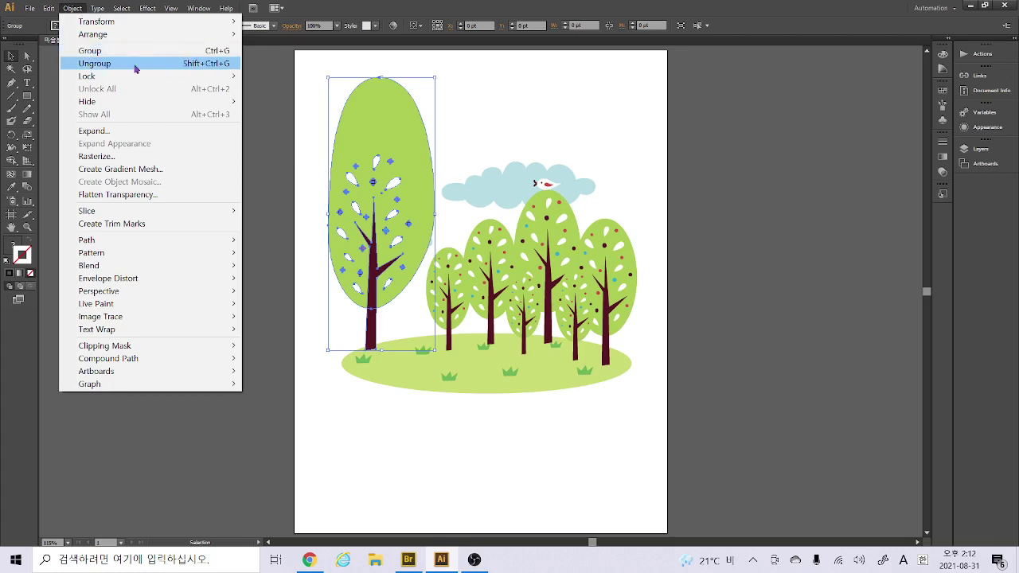
{"action": "left_click", "coordinate": [495, 90]}
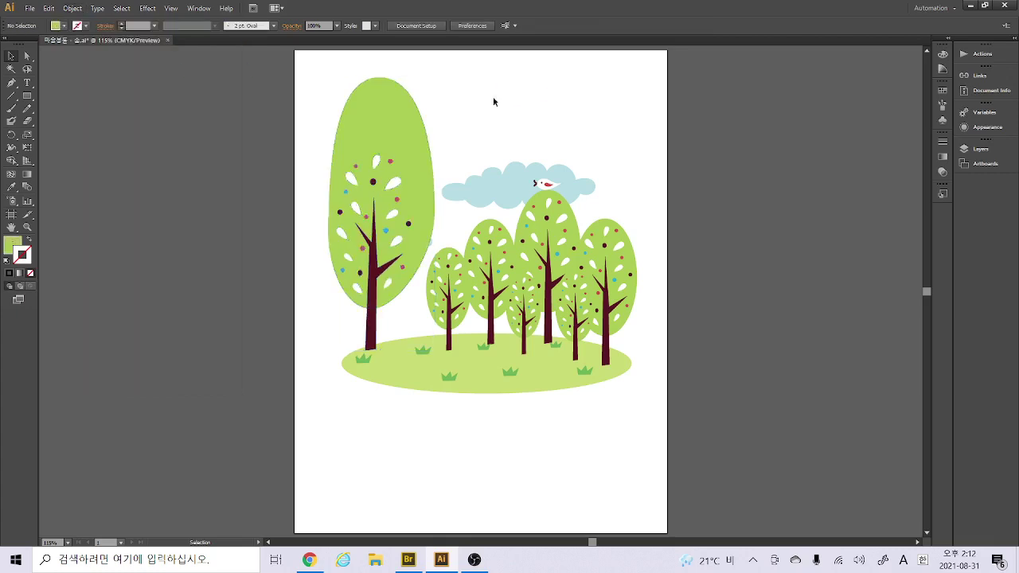
{"action": "left_click", "coordinate": [428, 140]}
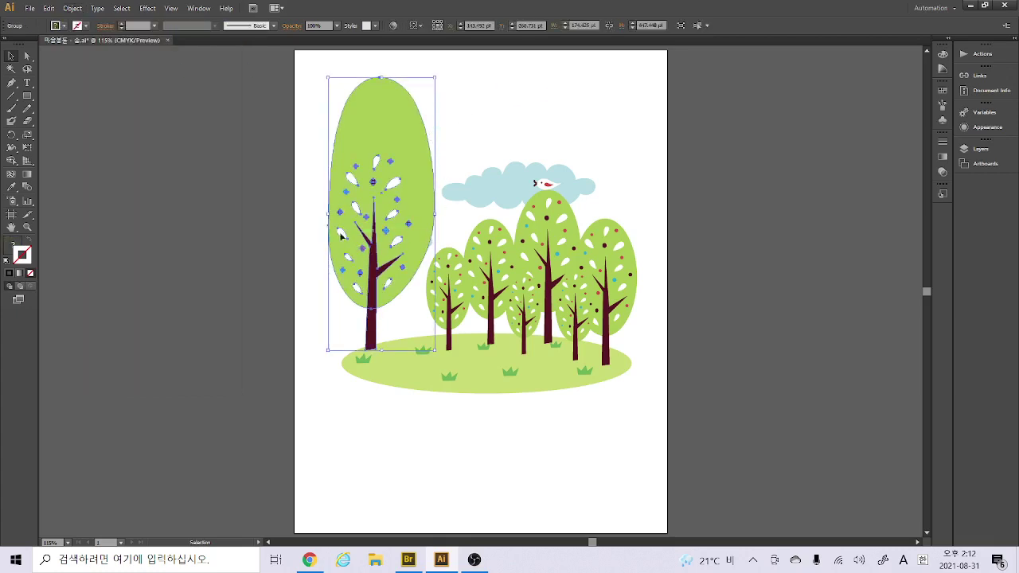
{"action": "right_click", "coordinate": [394, 139]}
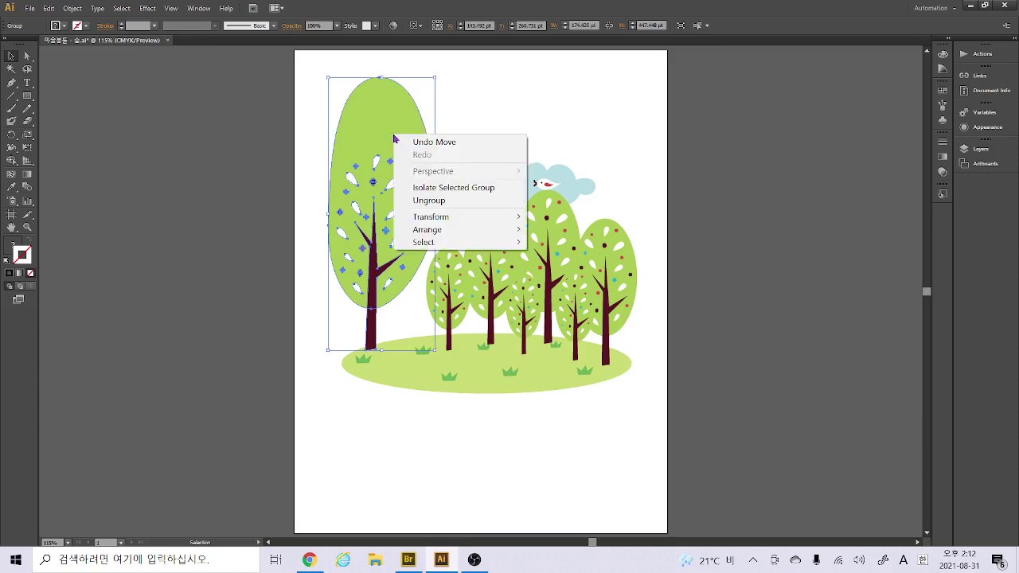
{"action": "left_click", "coordinate": [434, 202]}
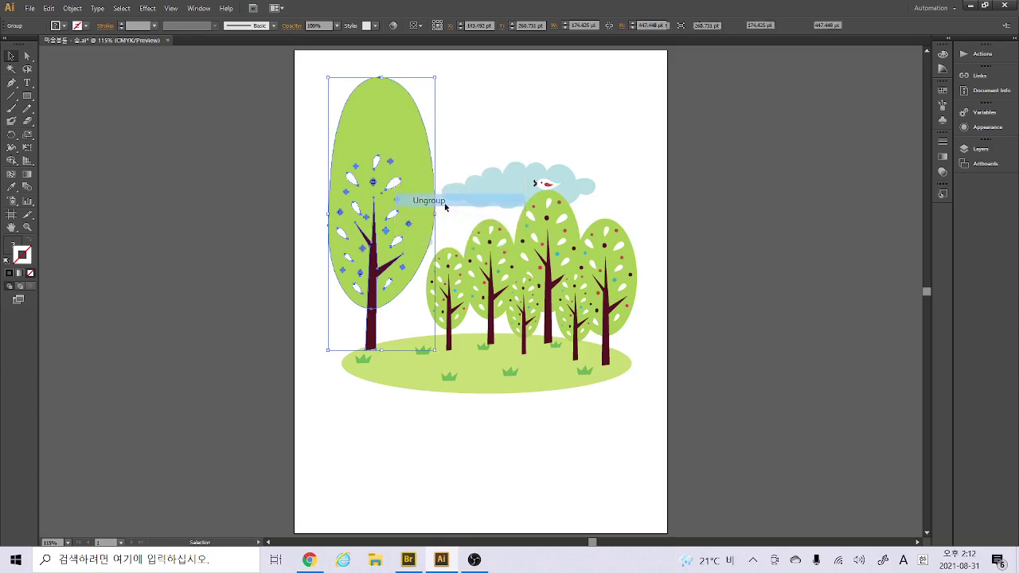
Move the large tree's crown, trunk and white leaves to the right, leaving its coloured dots in place
{"action": "left_click", "coordinate": [502, 114]}
{"action": "left_click", "coordinate": [408, 167]}
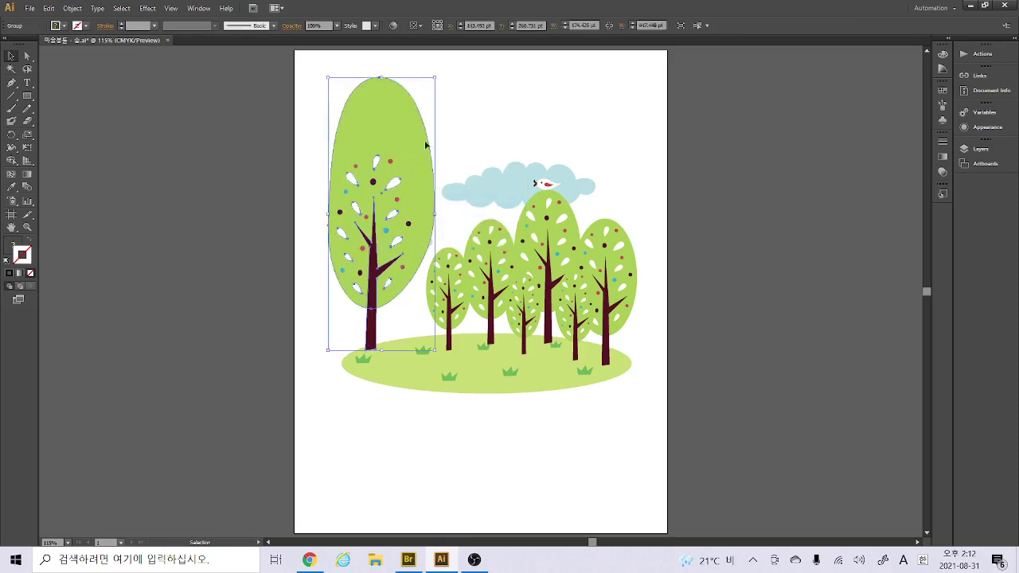
{"action": "left_click_drag", "start_coordinate": [426, 145], "coordinate": [475, 133]}
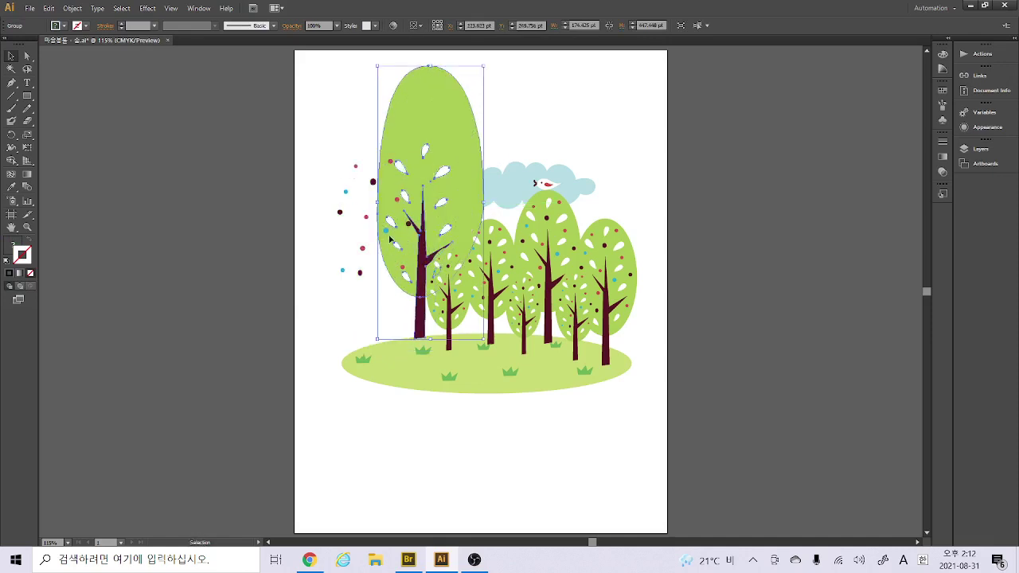
Ungroup the large tree's crown, trunk and white leaves, and move its trunk left to the crown's edge
{"action": "right_click", "coordinate": [437, 137]}
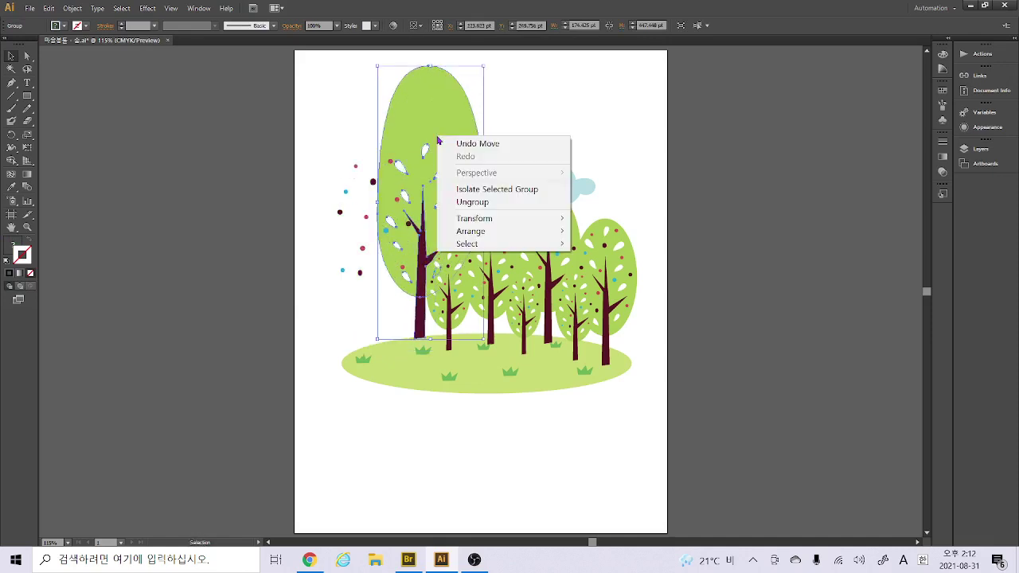
{"action": "left_click", "coordinate": [472, 202]}
{"action": "left_click", "coordinate": [338, 295]}
{"action": "left_click_drag", "start_coordinate": [423, 324], "coordinate": [397, 328]}
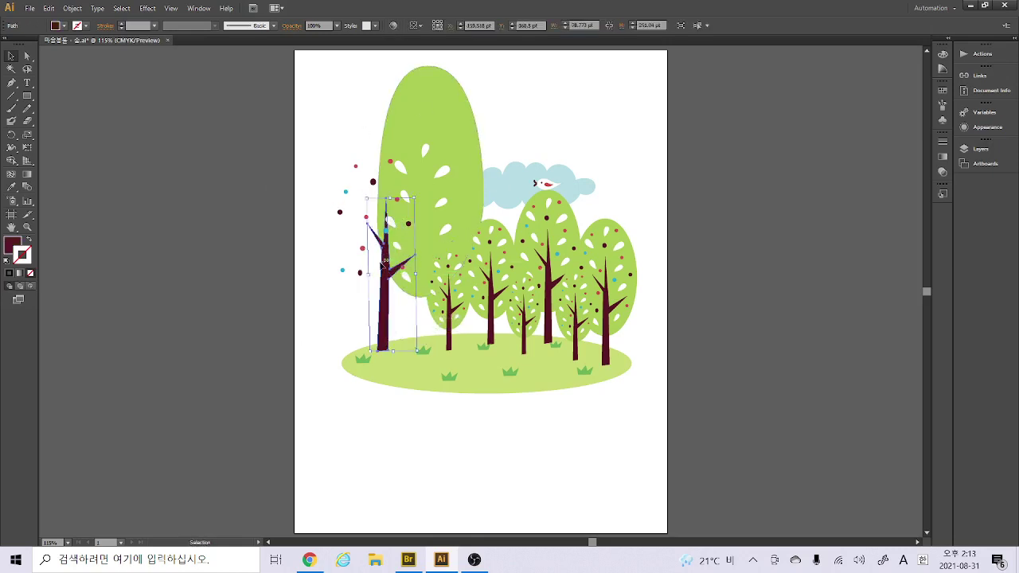
Ungroup the rightmost tree and move its crown, trunk and white leaves up and right, leaving its coloured dots in place
{"action": "left_click", "coordinate": [623, 303]}
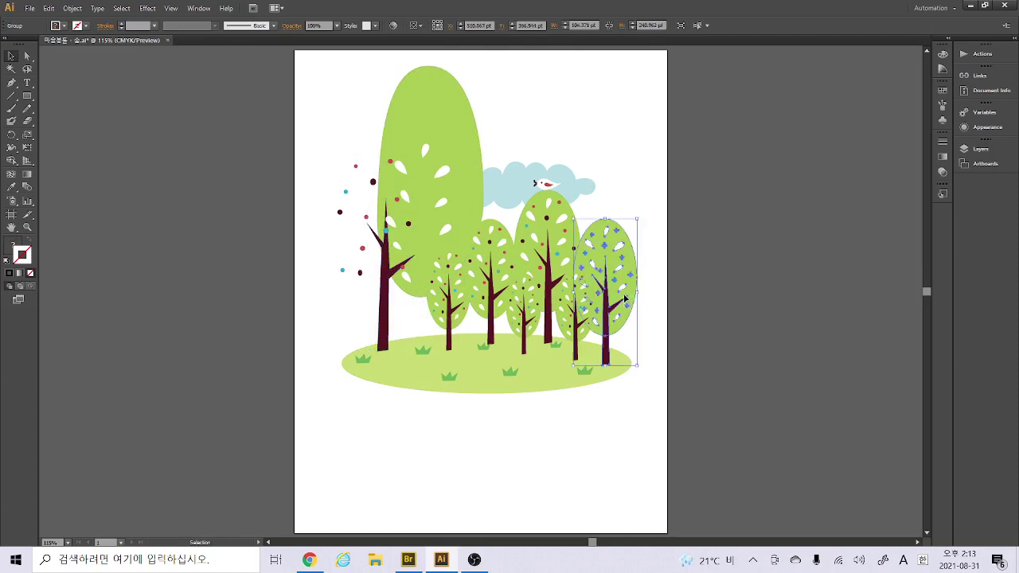
{"action": "right_click", "coordinate": [625, 298]}
{"action": "left_click", "coordinate": [647, 360]}
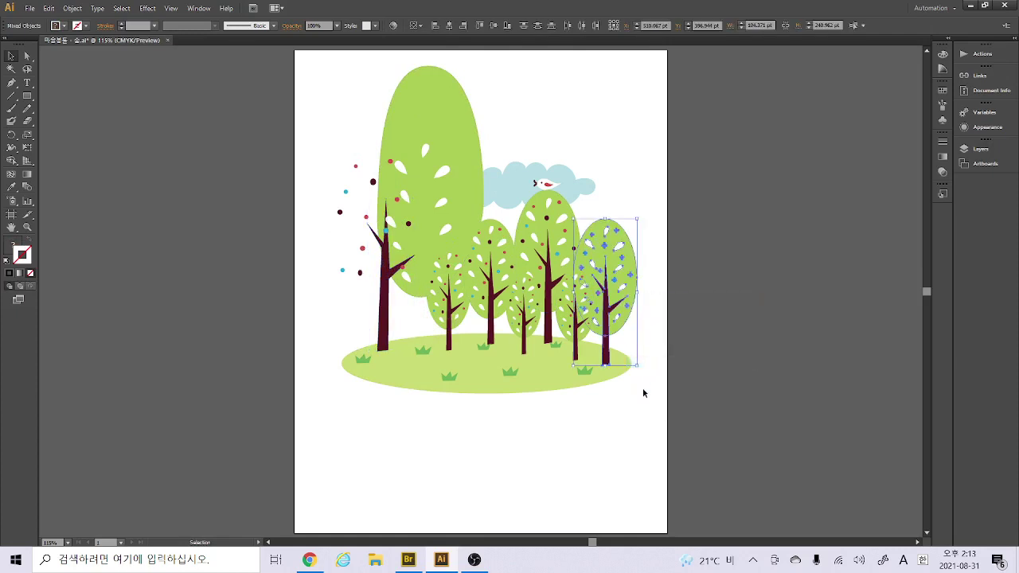
{"action": "left_click", "coordinate": [644, 393]}
{"action": "left_click", "coordinate": [635, 301]}
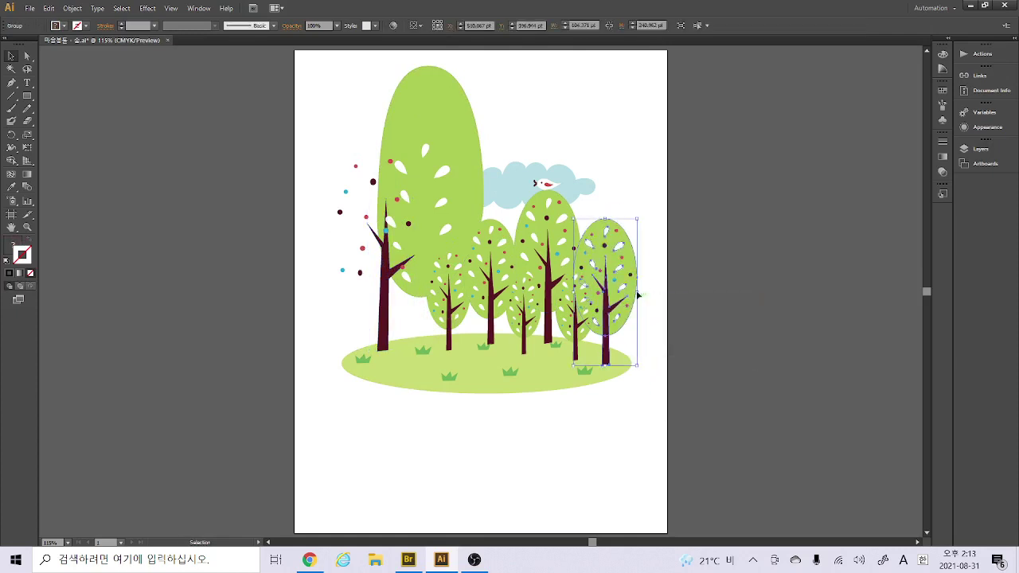
{"action": "left_click_drag", "start_coordinate": [637, 296], "coordinate": [644, 205]}
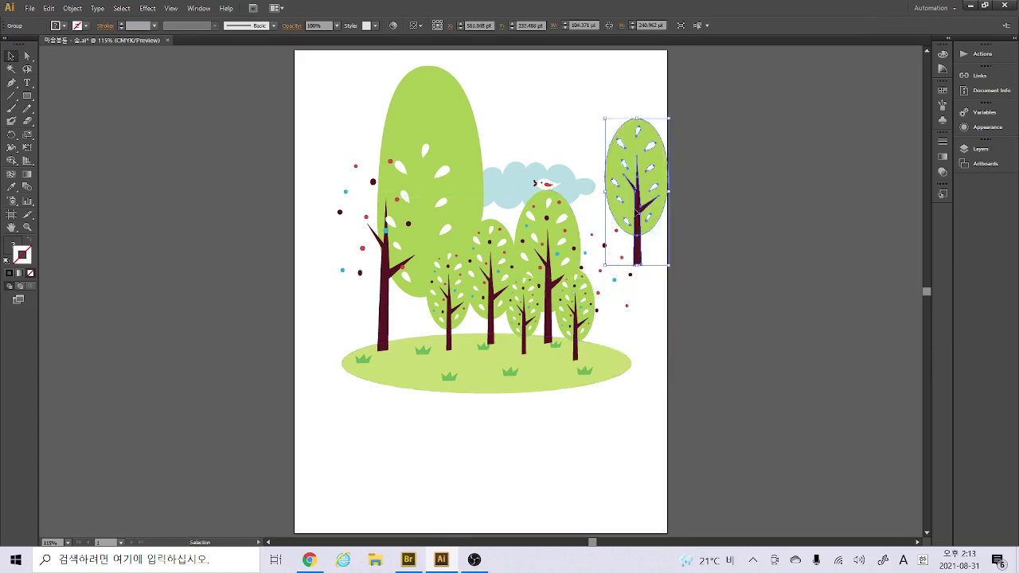
Ungroup the rightmost tree's crown, trunk and white leaves into separate objects
{"action": "right_click", "coordinate": [643, 201]}
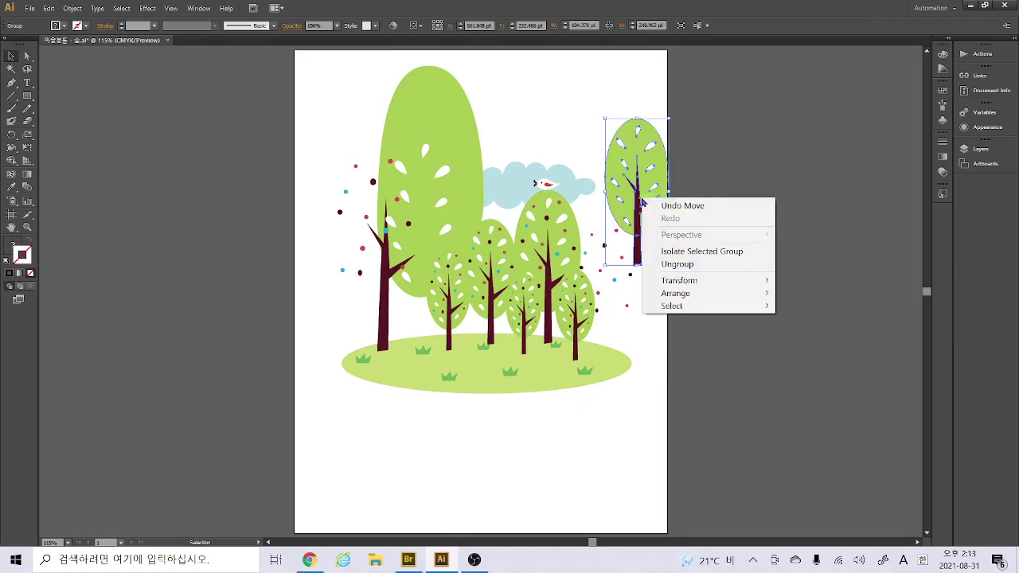
{"action": "left_click", "coordinate": [683, 263]}
{"action": "left_click", "coordinate": [657, 344]}
{"action": "left_click", "coordinate": [639, 211]}
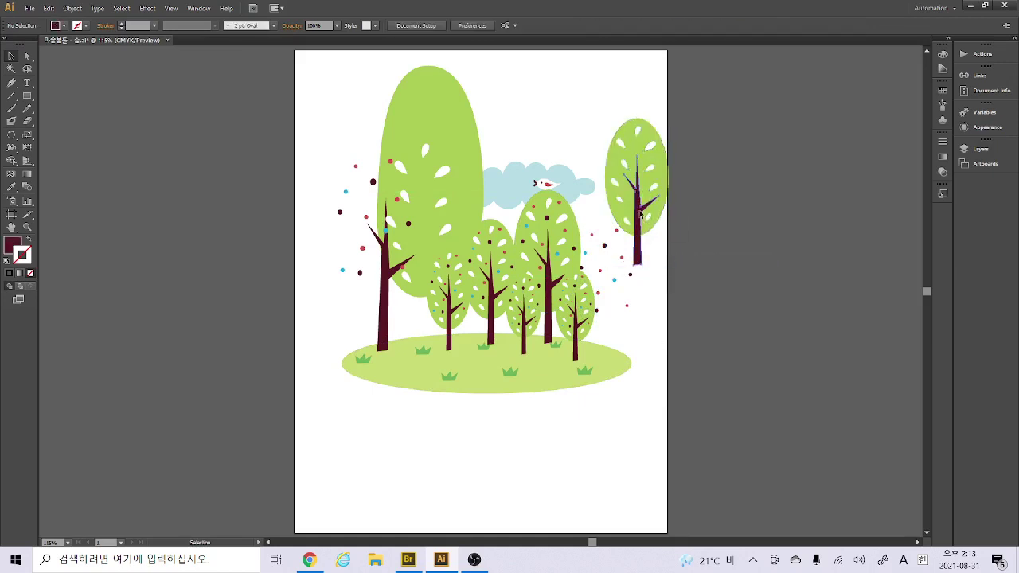
{"action": "left_click", "coordinate": [642, 333]}
Move the mid-sized tree over the grass's front-left edge and the small tree beside it below the grass
{"action": "left_click_drag", "start_coordinate": [492, 313], "coordinate": [402, 406]}
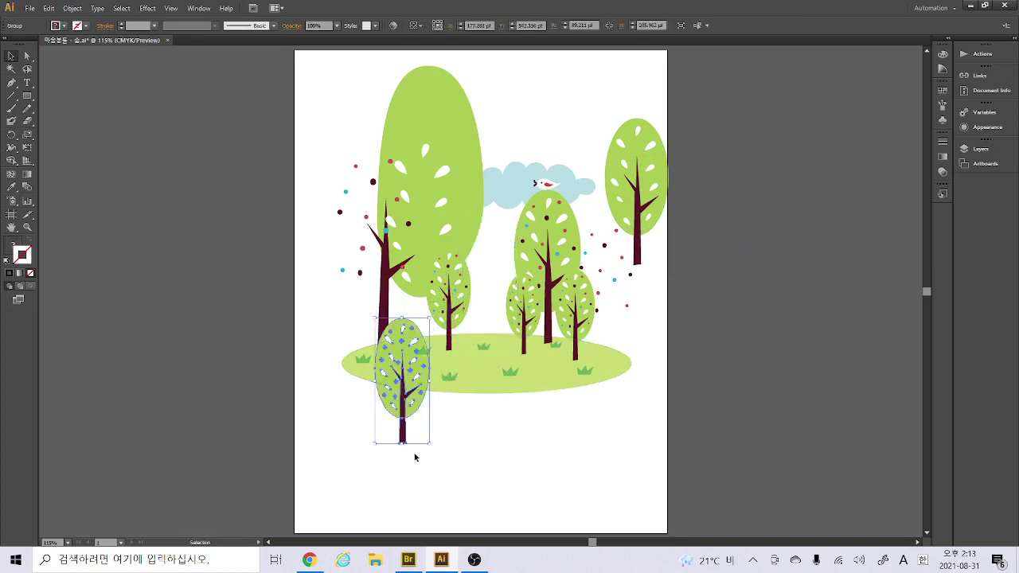
{"action": "left_click_drag", "start_coordinate": [527, 327], "coordinate": [493, 456]}
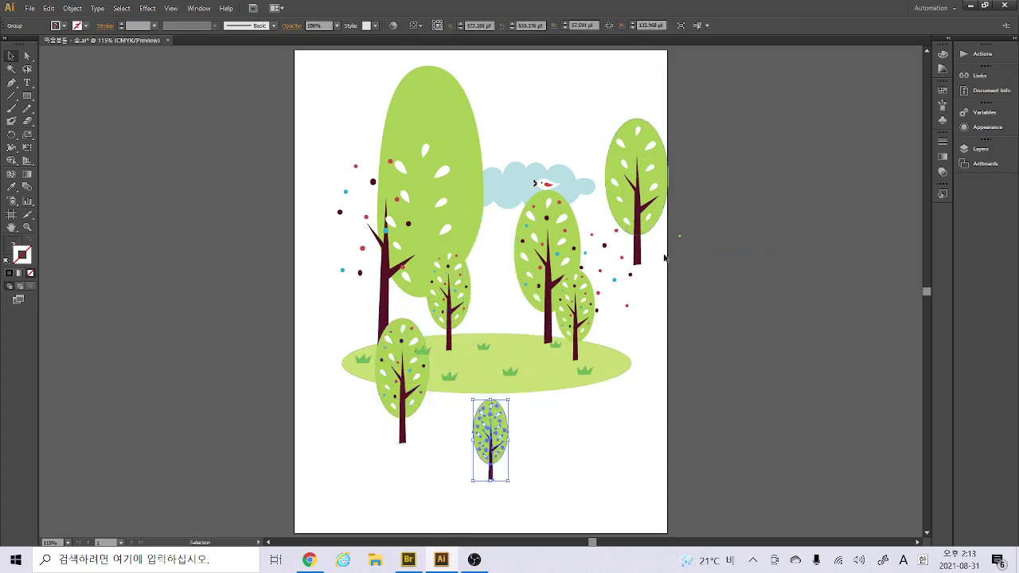
{"action": "left_click", "coordinate": [626, 305]}
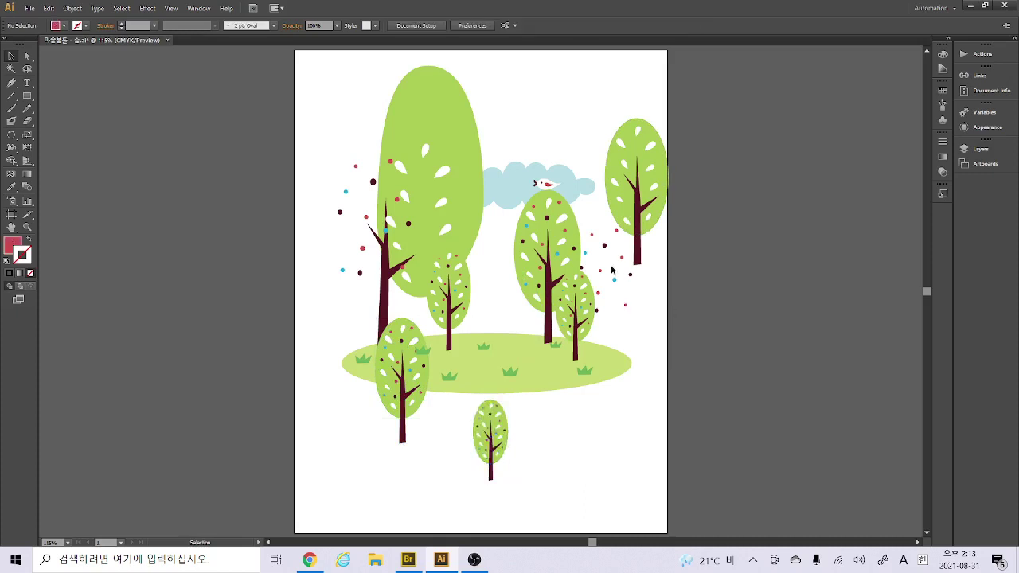
{"action": "left_click_drag", "start_coordinate": [642, 325], "coordinate": [577, 170]}
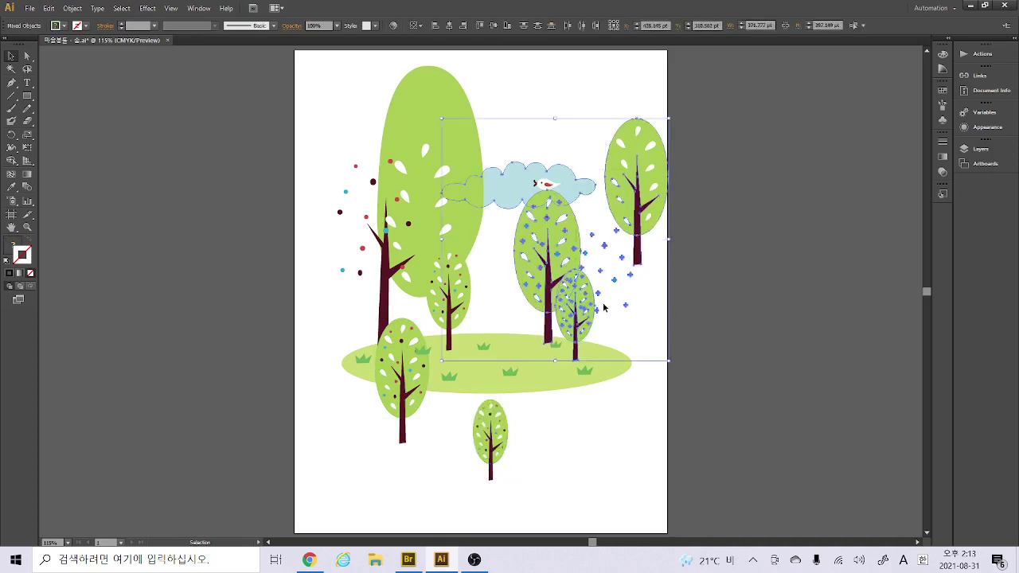
{"action": "left_click", "coordinate": [636, 409]}
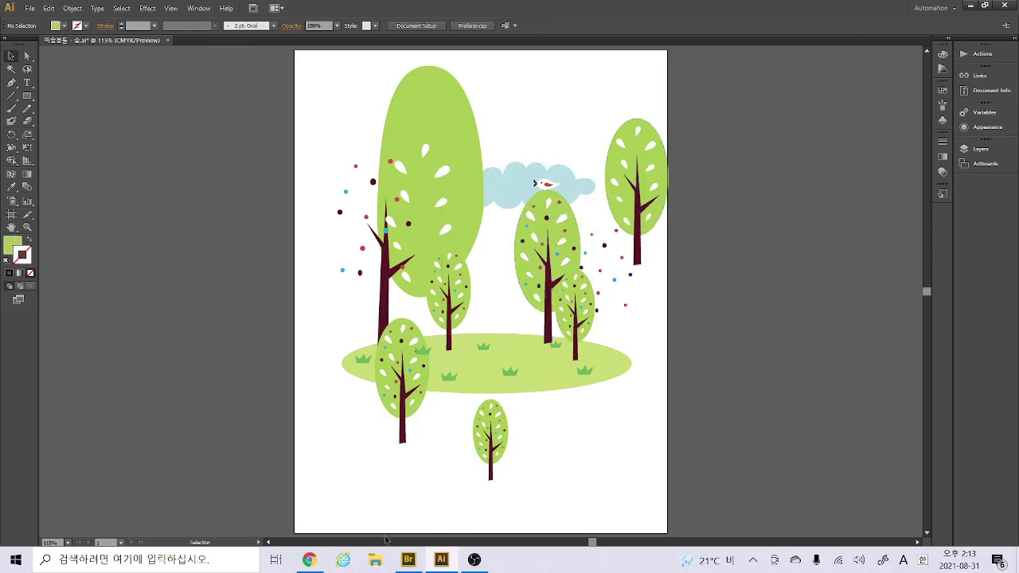
Move the small tree beside the large one right, and shift its crown, trunk and white leaves off its dots with Group Selection
{"action": "left_click_drag", "start_coordinate": [458, 306], "coordinate": [487, 306]}
{"action": "left_click", "coordinate": [27, 56]}
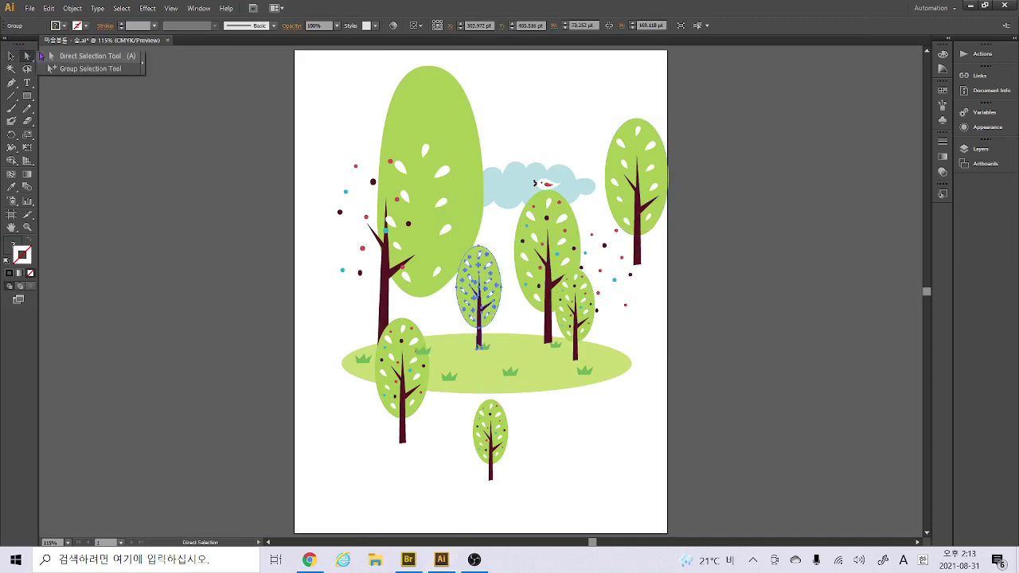
{"action": "left_click", "coordinate": [97, 70]}
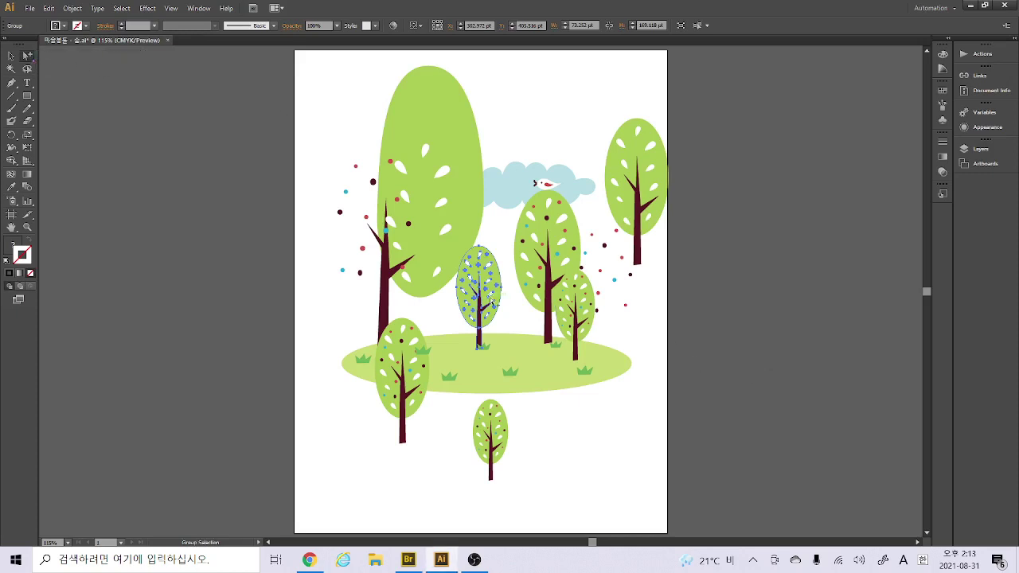
{"action": "left_click", "coordinate": [503, 316]}
{"action": "left_click", "coordinate": [503, 293]}
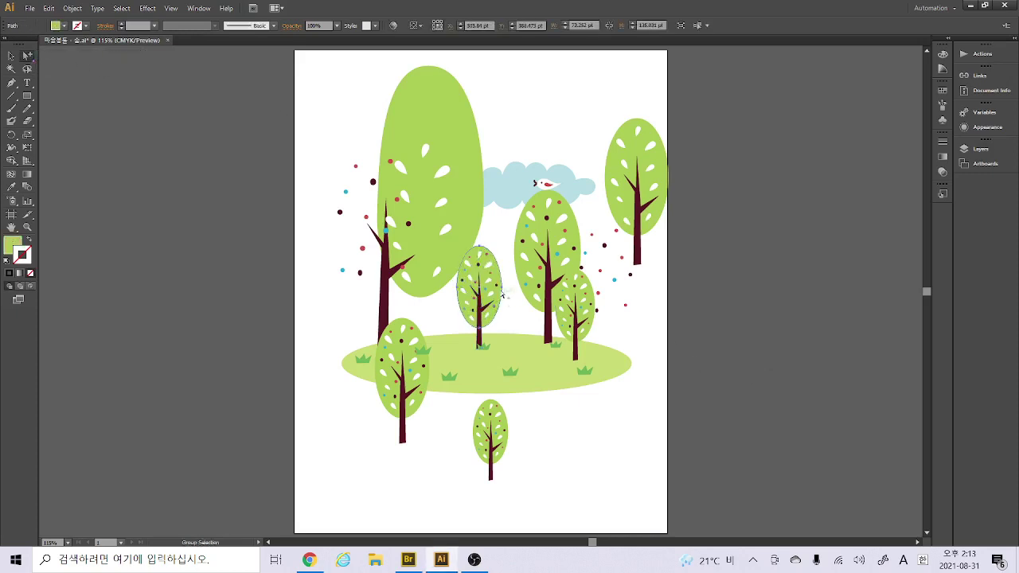
{"action": "left_click_drag", "start_coordinate": [502, 291], "coordinate": [514, 291]}
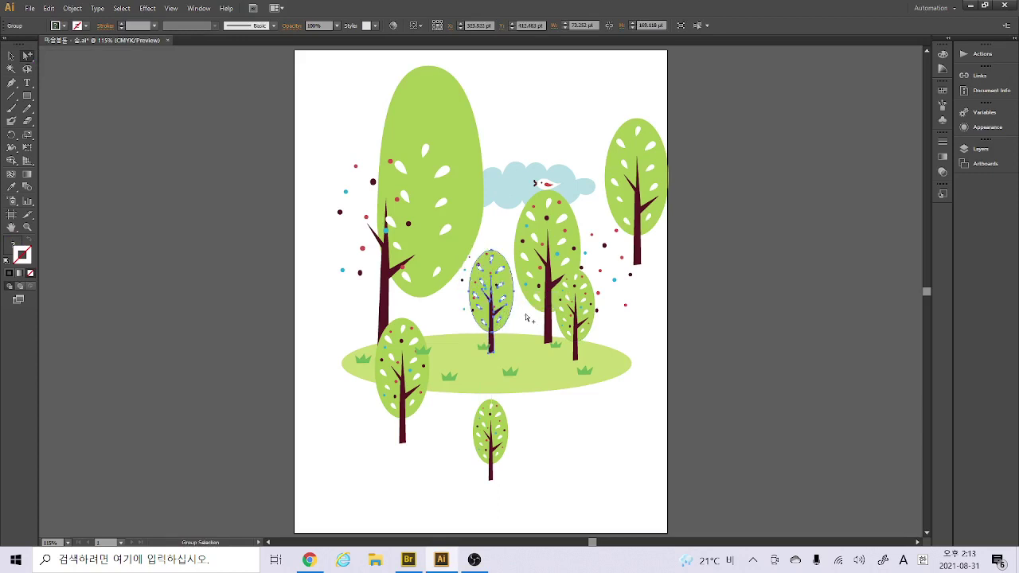
Move individual white leaves of the small central tree to the edge of its crown with the Group Selection tool
{"action": "left_click", "coordinate": [513, 268]}
{"action": "left_click", "coordinate": [505, 261]}
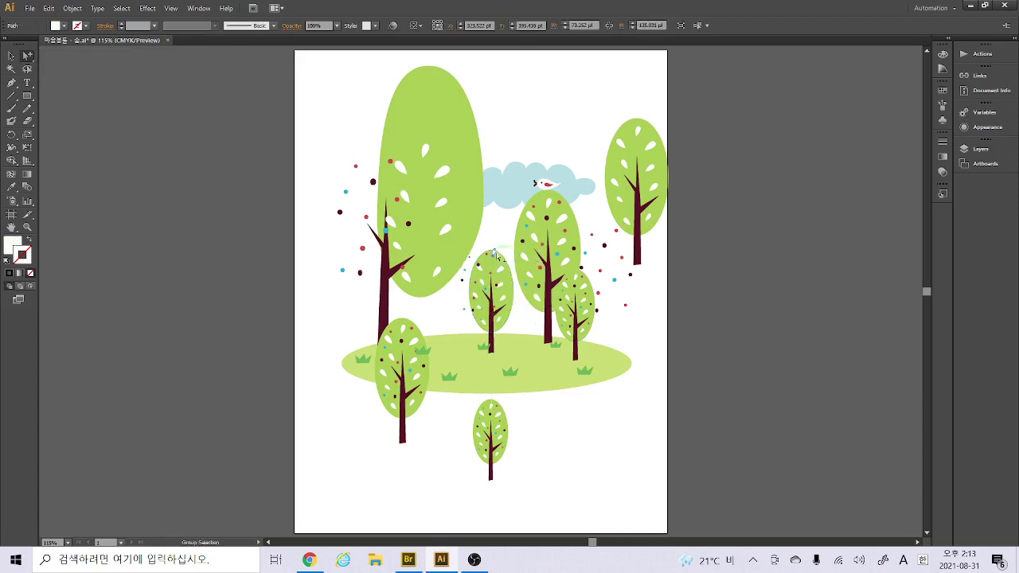
{"action": "left_click", "coordinate": [510, 287]}
Flatten the large tree's crown by lowering its top anchor point with the Direct Selection tool
{"action": "left_click_drag", "start_coordinate": [29, 57], "coordinate": [88, 56]}
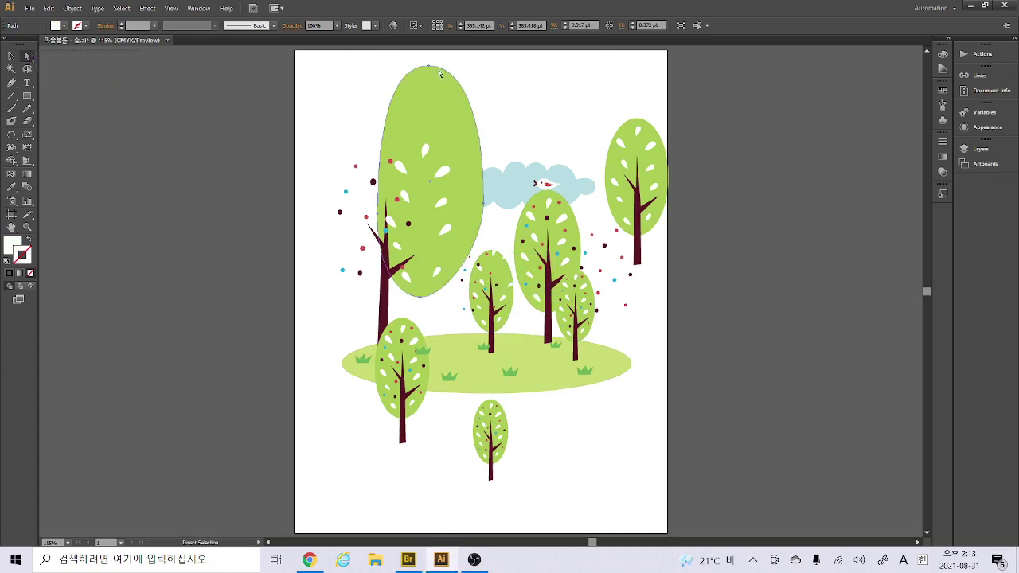
{"action": "left_click", "coordinate": [430, 70]}
{"action": "left_click_drag", "start_coordinate": [430, 70], "coordinate": [428, 101]}
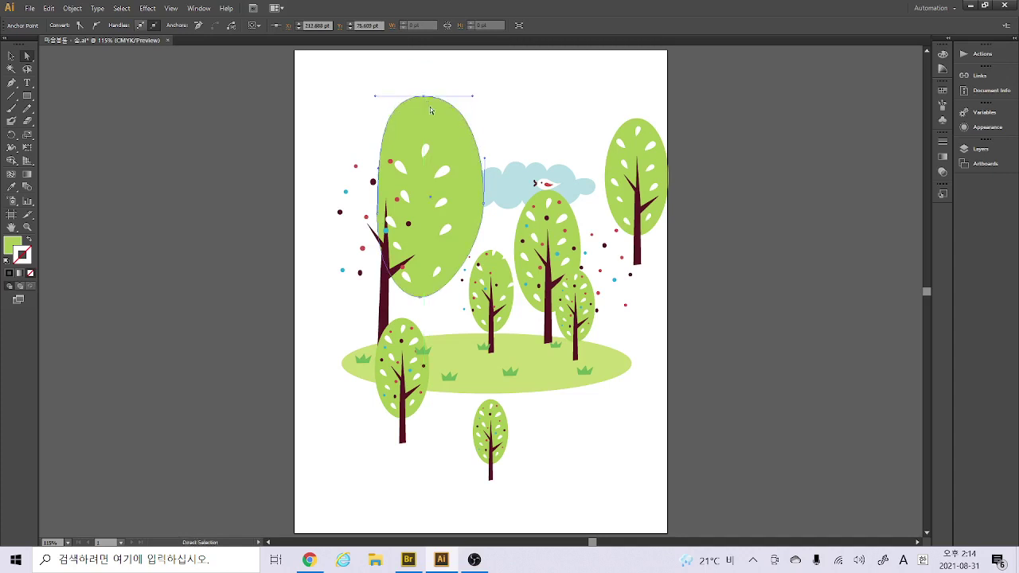
Select the whole tree below the bird, and raise the top anchor point of the large tree's crown slightly with Direct Selection
{"action": "left_click", "coordinate": [11, 55]}
{"action": "left_click", "coordinate": [547, 255]}
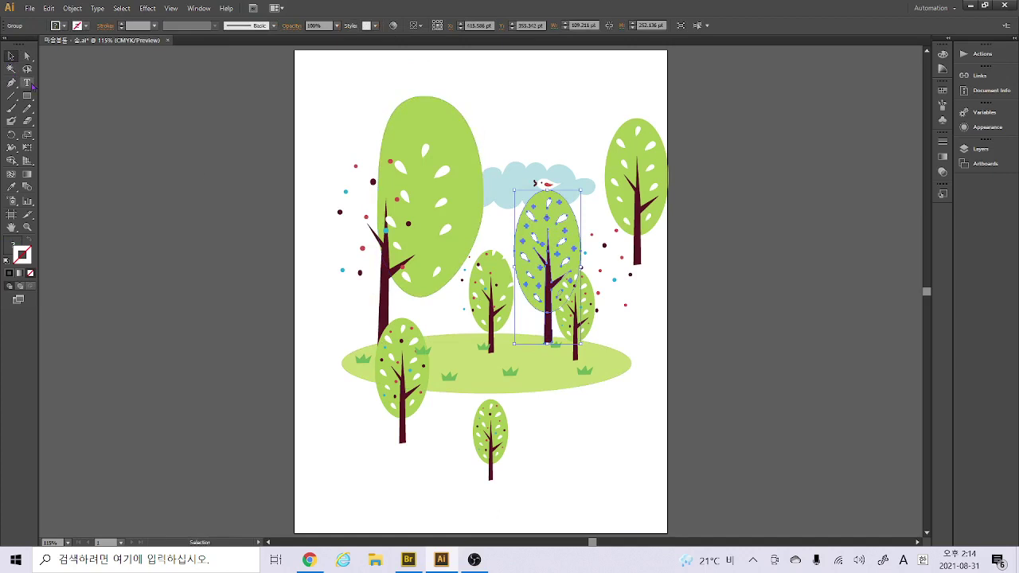
{"action": "key", "text": "a"}
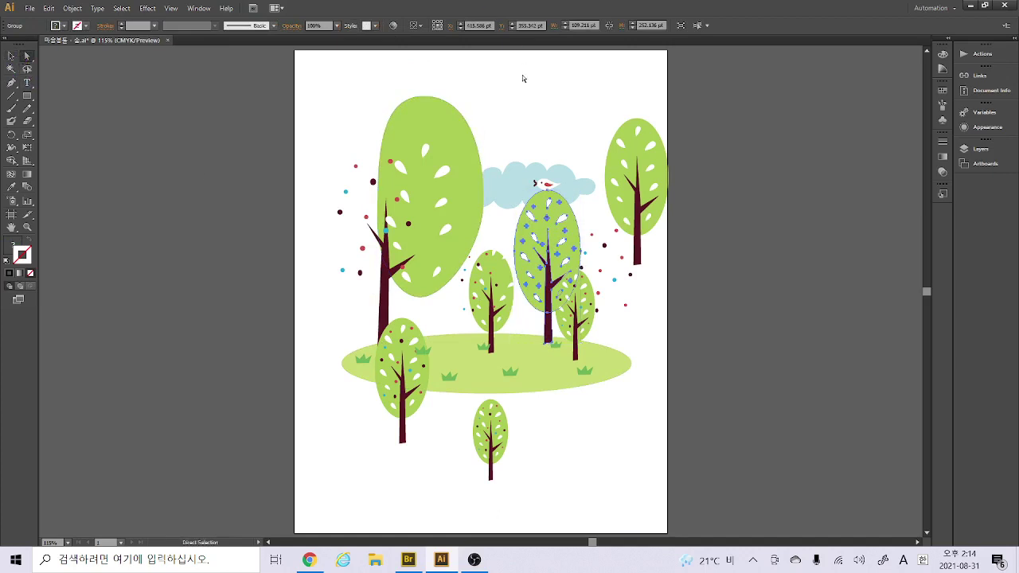
{"action": "left_click", "coordinate": [436, 105]}
{"action": "left_click", "coordinate": [424, 96]}
{"action": "mouse_move", "coordinate": [424, 97]}
{"action": "left_mouse_down"}
{"action": "mouse_move", "coordinate": [428, 84]}
{"action": "mouse_move", "coordinate": [446, 85]}
{"action": "mouse_move", "coordinate": [412, 78]}
{"action": "mouse_move", "coordinate": [422, 89]}
{"action": "left_mouse_up"}
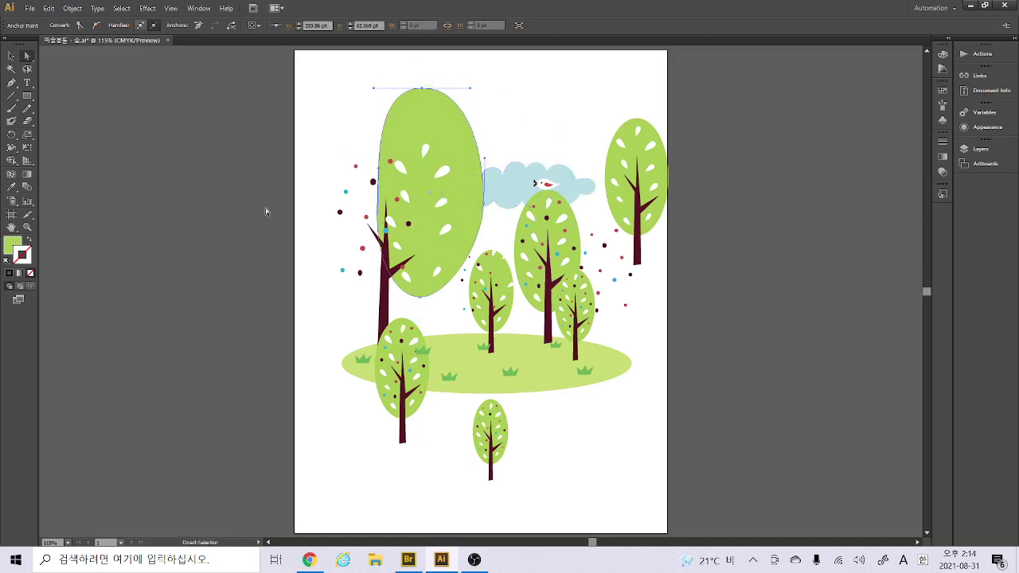
Undo all tree edits back to the illustration's original arrangement
{"action": "left_click", "coordinate": [205, 201]}
{"action": "key", "text": "v"}
{"action": "key", "text": "ctrl+z"}
{"action": "key", "text": "ctrl+z"}
{"action": "key", "text": "ctrl+z"}
{"action": "key", "text": "ctrl+z"}
{"action": "key", "text": "ctrl+z"}
{"action": "key", "text": "ctrl+z"}
{"action": "key", "text": "ctrl+z"}
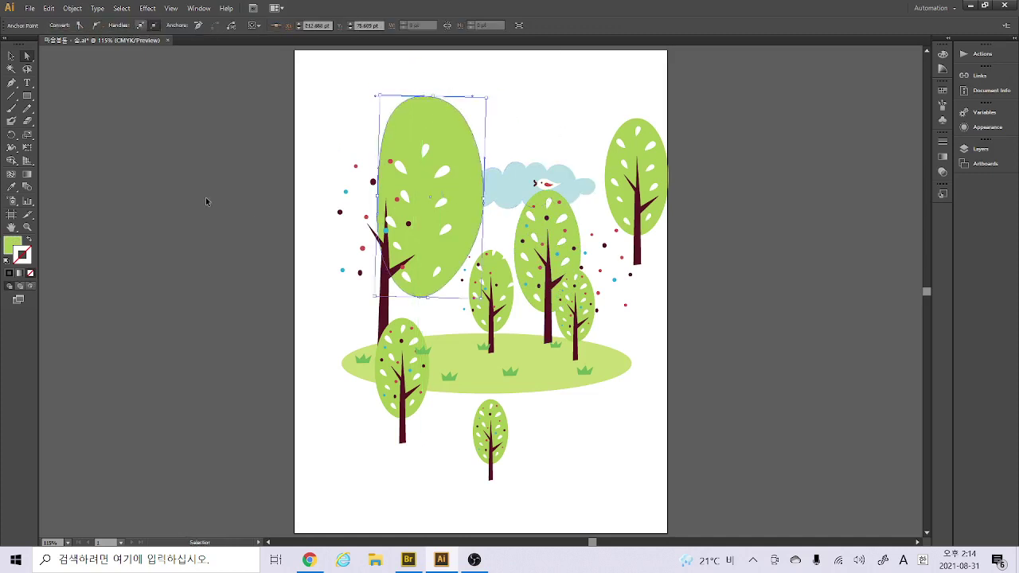
{"action": "key", "text": "ctrl+z"}
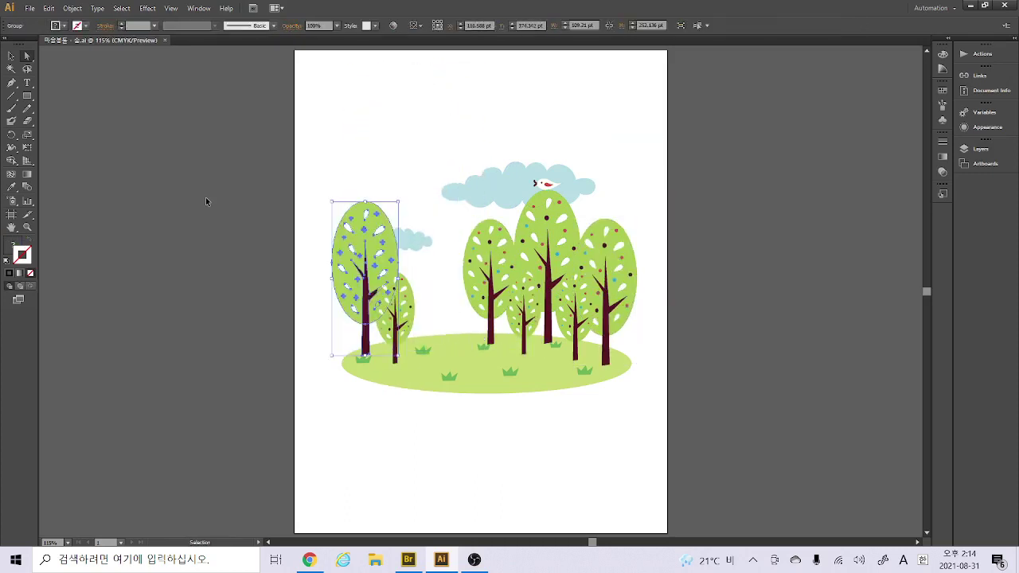
{"action": "key", "text": "a"}
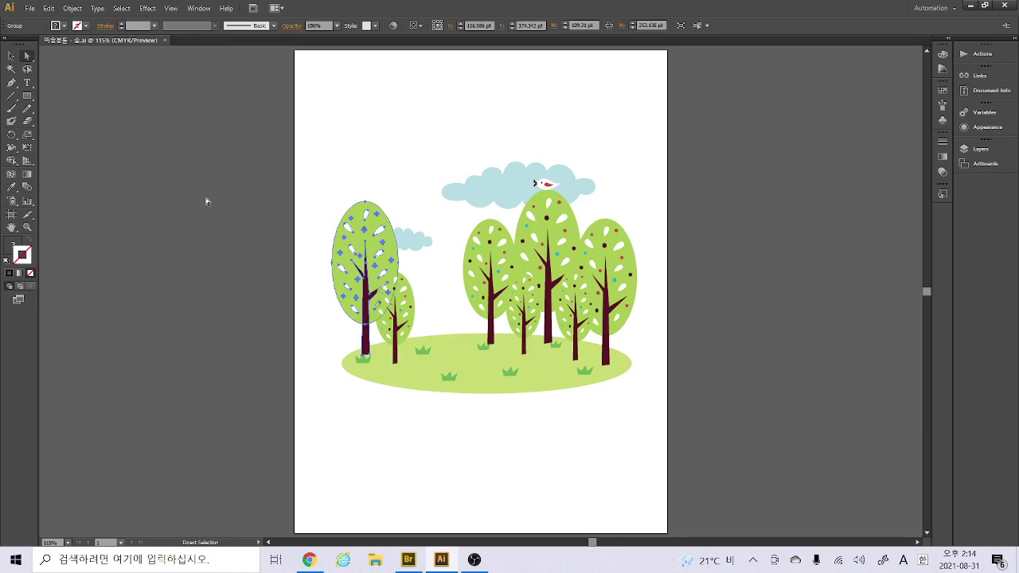
{"action": "key", "text": "v"}
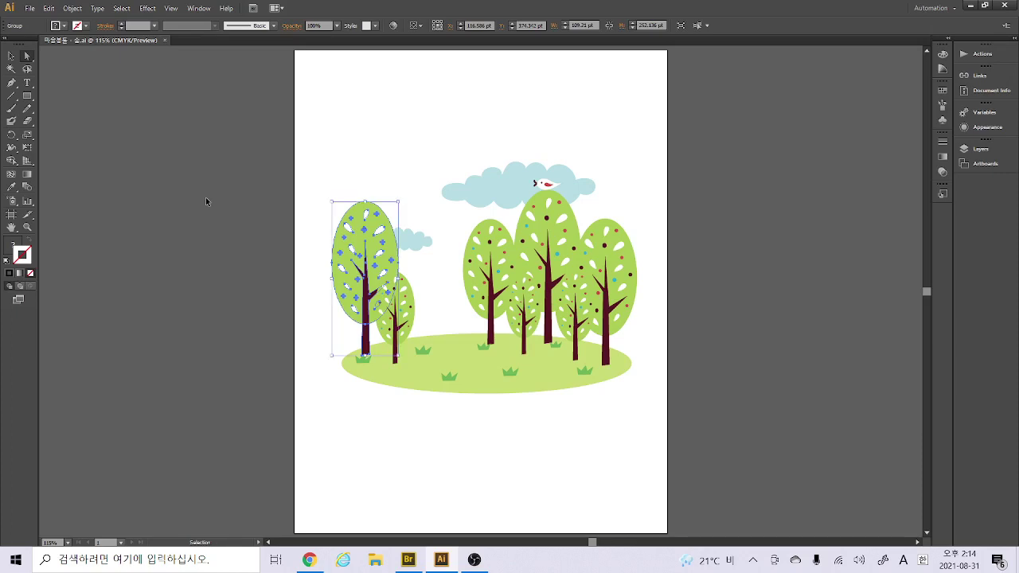
Redo the tree edits up to the move of the rightmost tree's crown, trunk and white leaves away from its dots
{"action": "key", "text": "ctrl+z"}
{"action": "key", "text": "ctrl+z"}
{"action": "key", "text": "ctrl+z"}
{"action": "key", "text": "ctrl+z"}
{"action": "key", "text": "ctrl+z"}
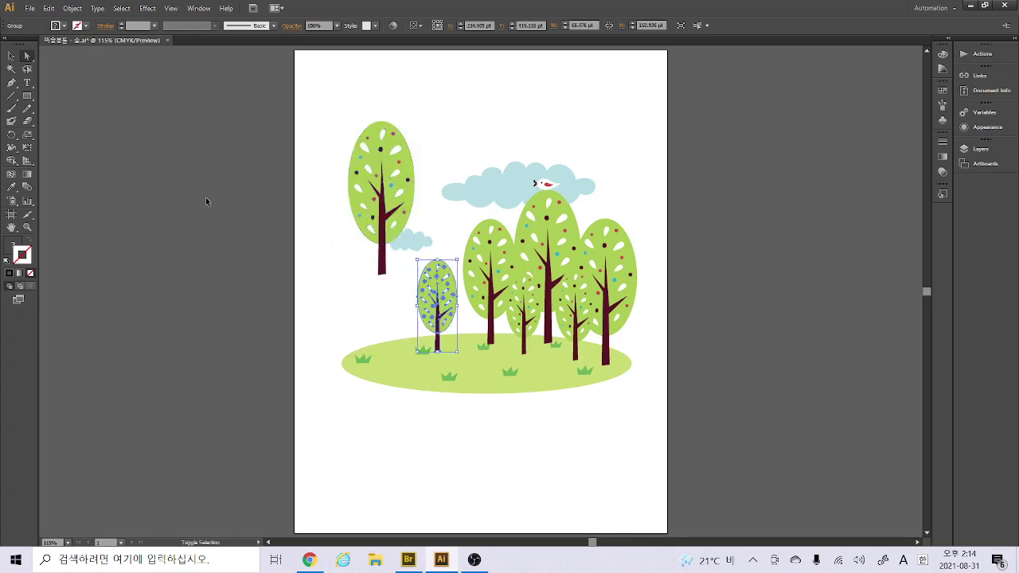
{"action": "key", "text": "ctrl+z"}
{"action": "key", "text": "ctrl+z"}
{"action": "key", "text": "ctrl+z"}
{"action": "key", "text": "ctrl+z"}
{"action": "key", "text": "ctrl+z"}
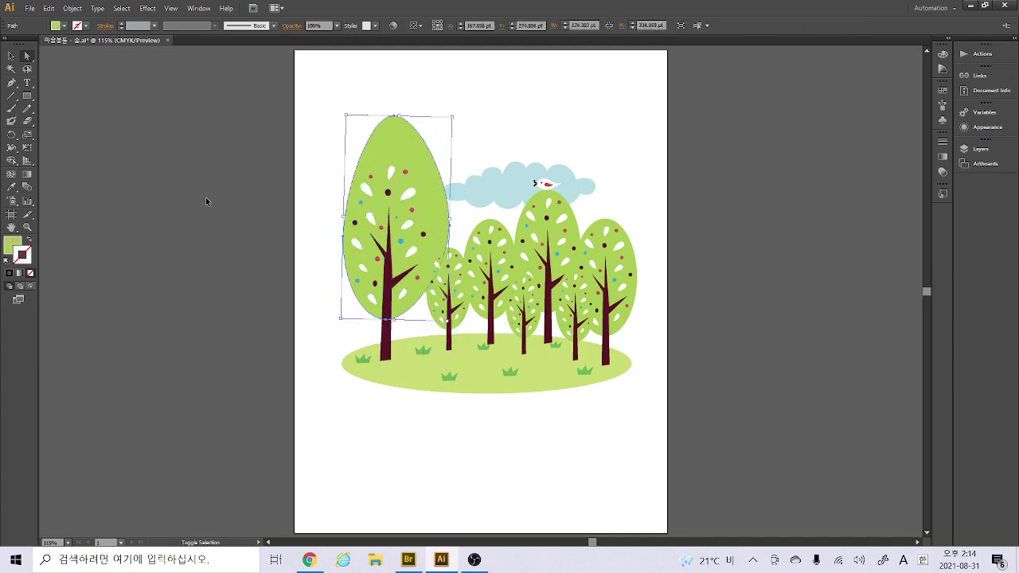
{"action": "key", "text": "ctrl+z"}
{"action": "key", "text": "ctrl+z"}
{"action": "key", "text": "ctrl+z"}
{"action": "key", "text": "ctrl+z"}
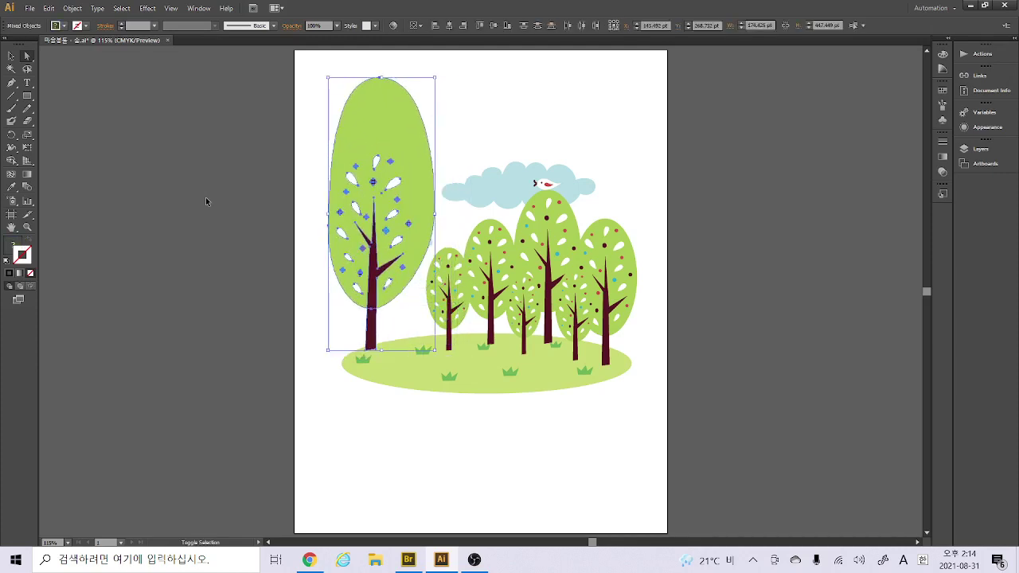
{"action": "key", "text": "ctrl+z"}
{"action": "key", "text": "ctrl+z"}
{"action": "key", "text": "ctrl+z"}
{"action": "key", "text": "ctrl+z"}
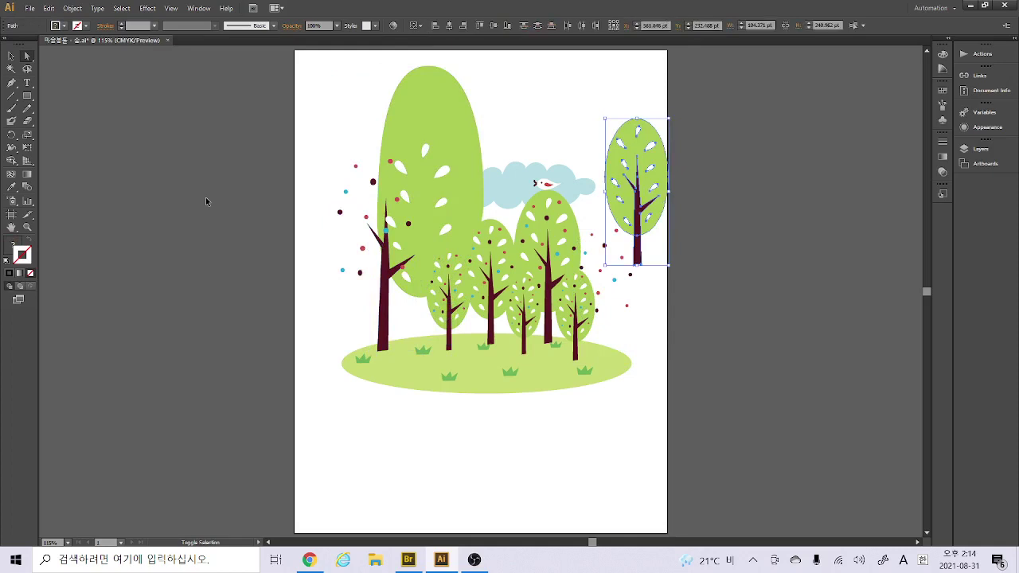
Undo the edits back to the partly rounded top of the large tree's crown
{"action": "key", "text": "ctrl+z"}
{"action": "key", "text": "ctrl+z"}
{"action": "key", "text": "ctrl+z"}
{"action": "key", "text": "ctrl+z"}
{"action": "key", "text": "ctrl+z"}
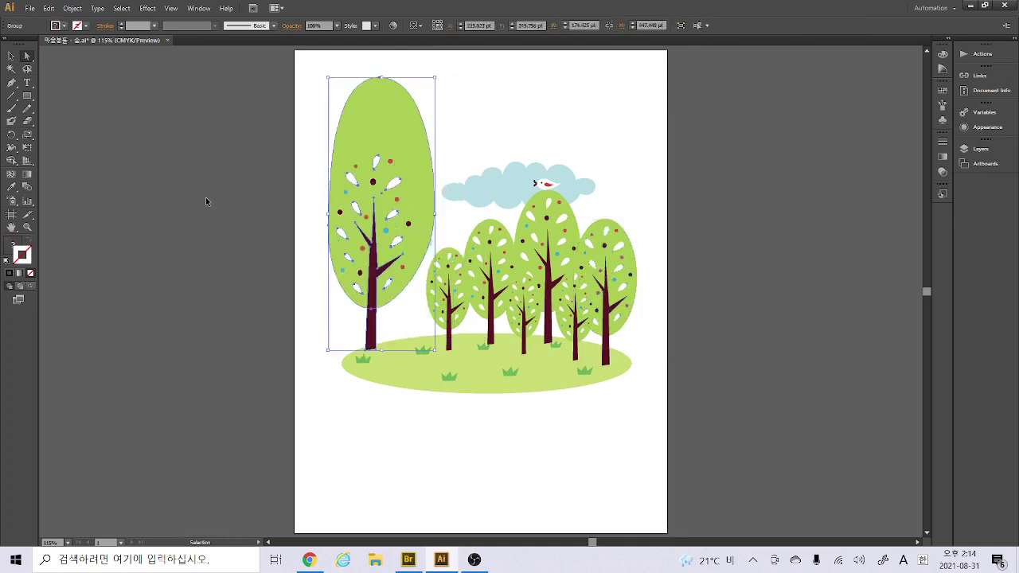
{"action": "key", "text": "ctrl+z"}
{"action": "key", "text": "ctrl+z"}
{"action": "key", "text": "ctrl+z"}
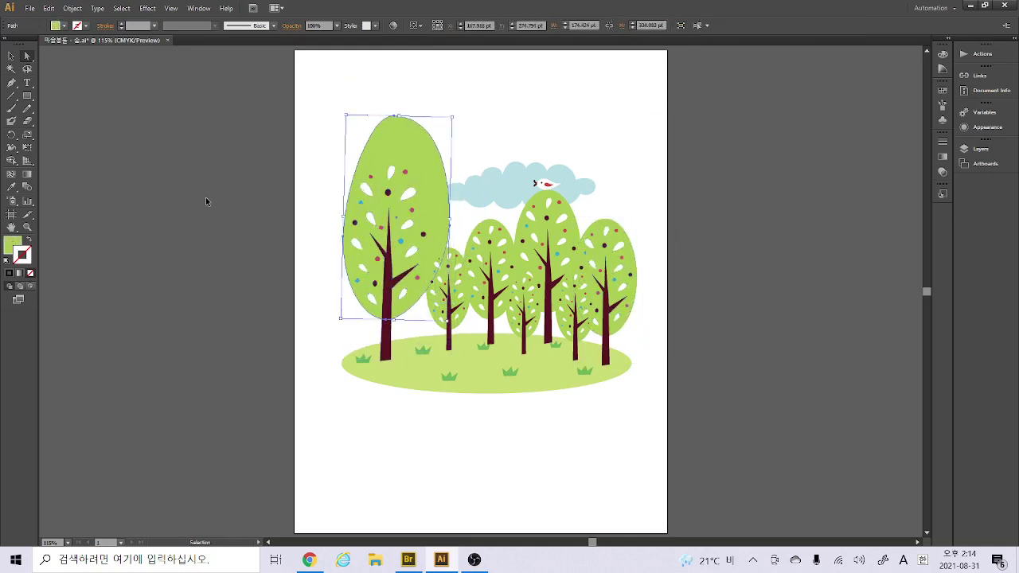
Step forward and back through the edit history to the large tree's rounded crown before its top was stretched
{"action": "key", "text": "ctrl+z"}
{"action": "key", "text": "ctrl+z"}
{"action": "key", "text": "ctrl+z"}
{"action": "key", "text": "ctrl+z"}
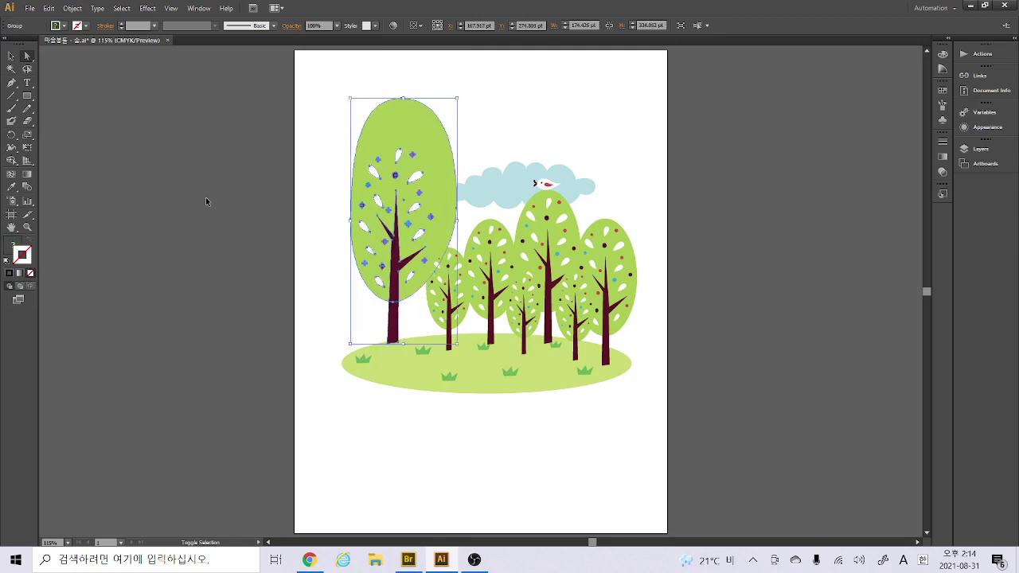
{"action": "key", "text": "ctrl+z"}
{"action": "key", "text": "ctrl+z"}
{"action": "key", "text": "ctrl+z"}
{"action": "key", "text": "ctrl+z"}
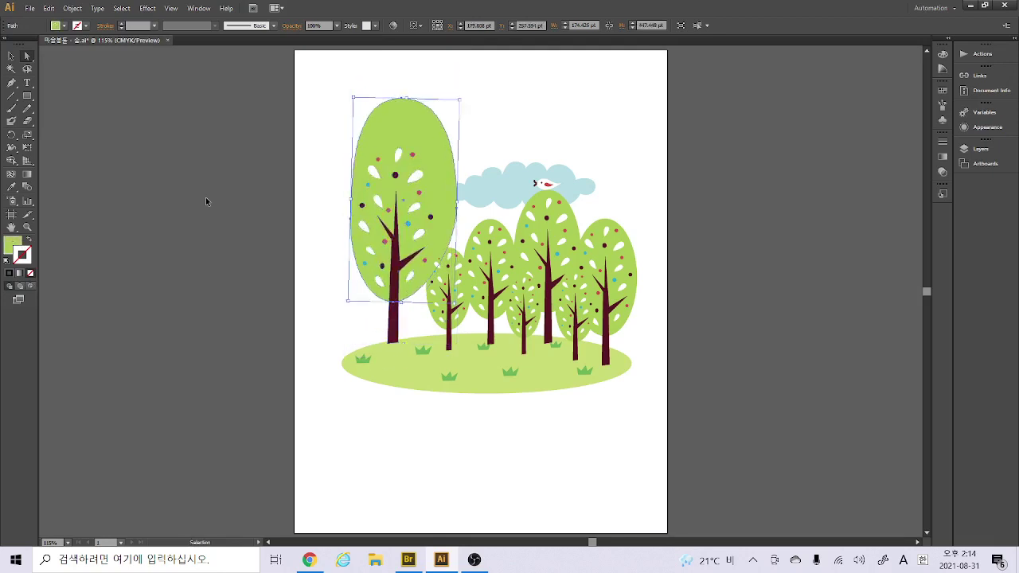
Undo the large tree's move and crown edits back to its original shape and position, and clear the selection
{"action": "key", "text": "ctrl+z"}
{"action": "key", "text": "ctrl+z"}
{"action": "key", "text": "ctrl+z"}
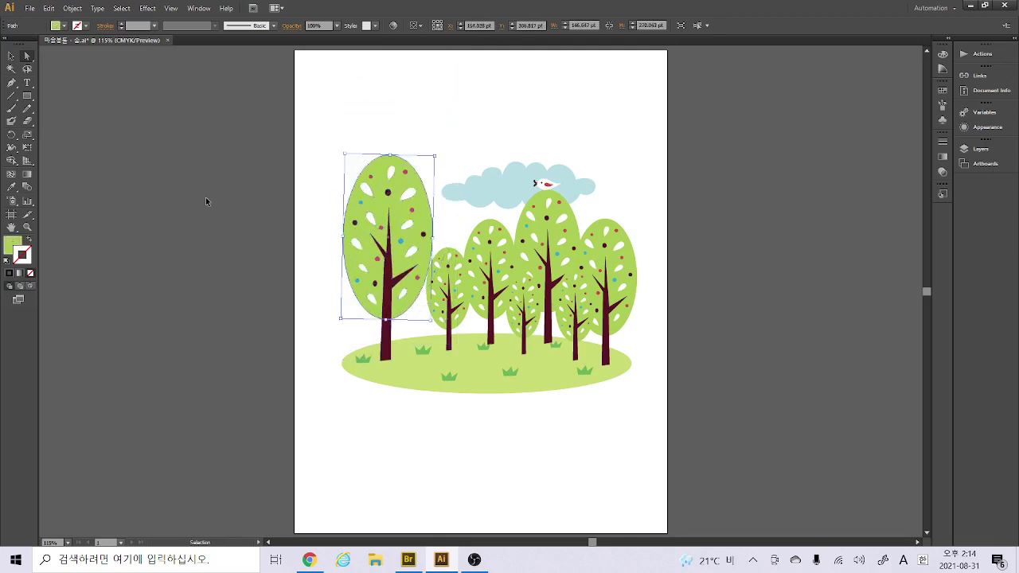
{"action": "left_click", "coordinate": [131, 188]}
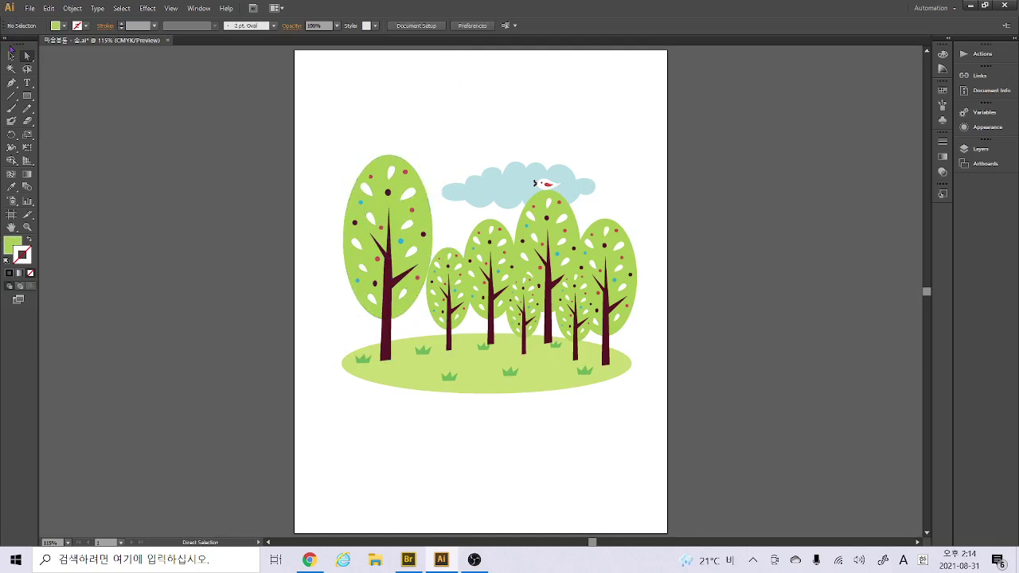
{"action": "left_click", "coordinate": [11, 55]}
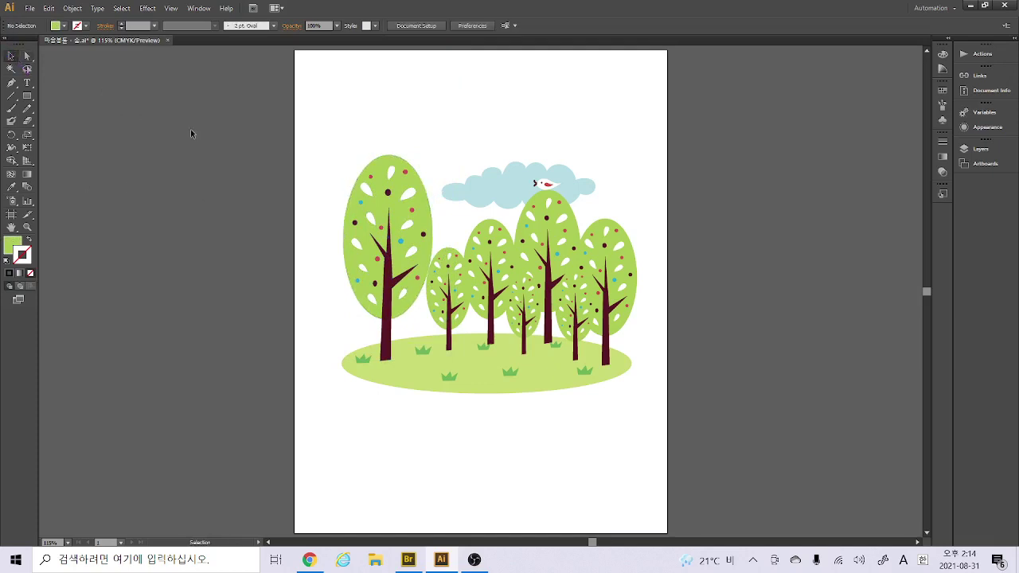
{"action": "left_click", "coordinate": [376, 158]}
Use the Magic Wand to select all red dots, all blue dots, and all dark maroon dots and trunks by fill colour
{"action": "left_click", "coordinate": [11, 69]}
{"action": "key", "text": "ctrl+plus"}
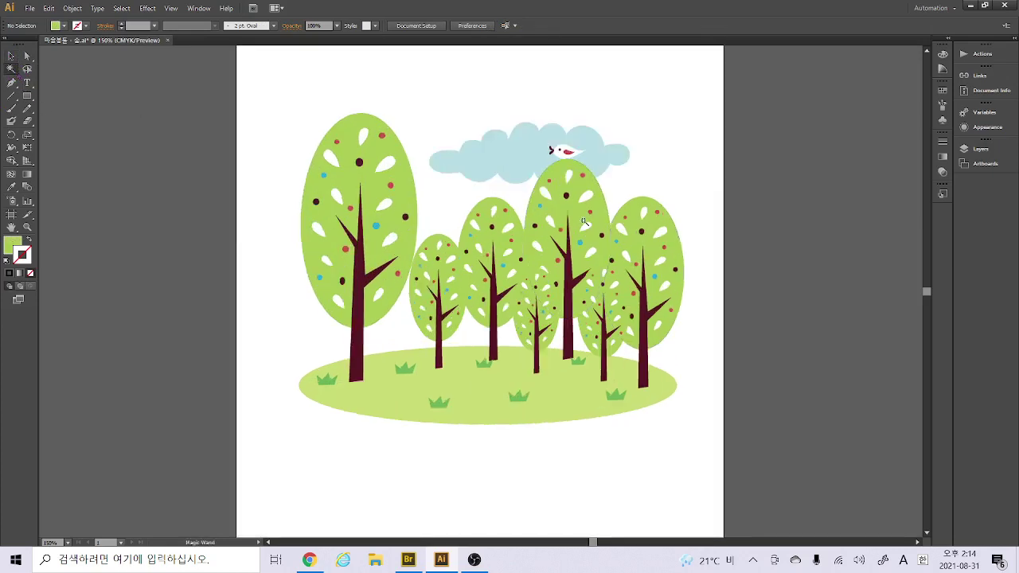
{"action": "left_click", "coordinate": [337, 142]}
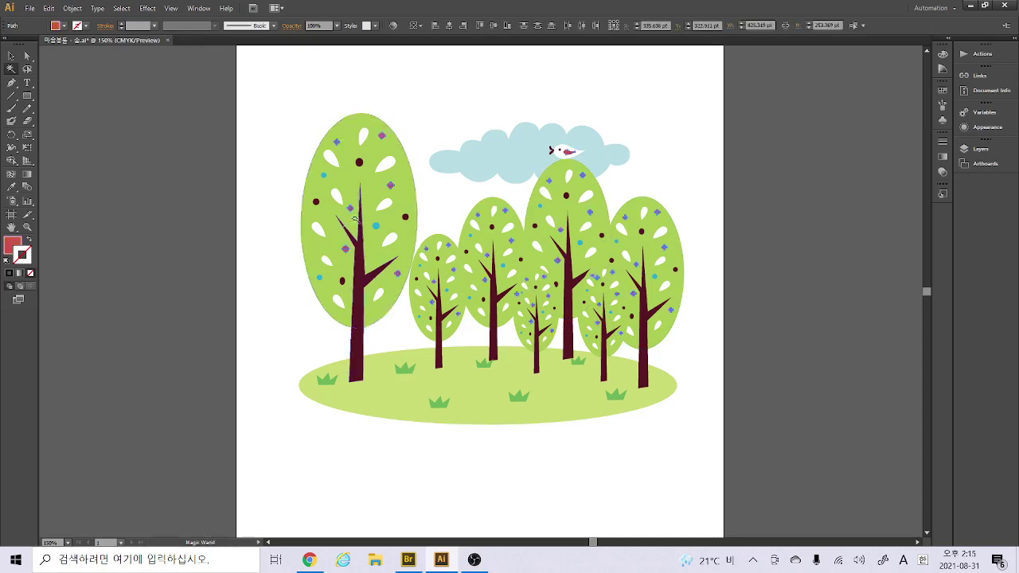
{"action": "left_click", "coordinate": [376, 226]}
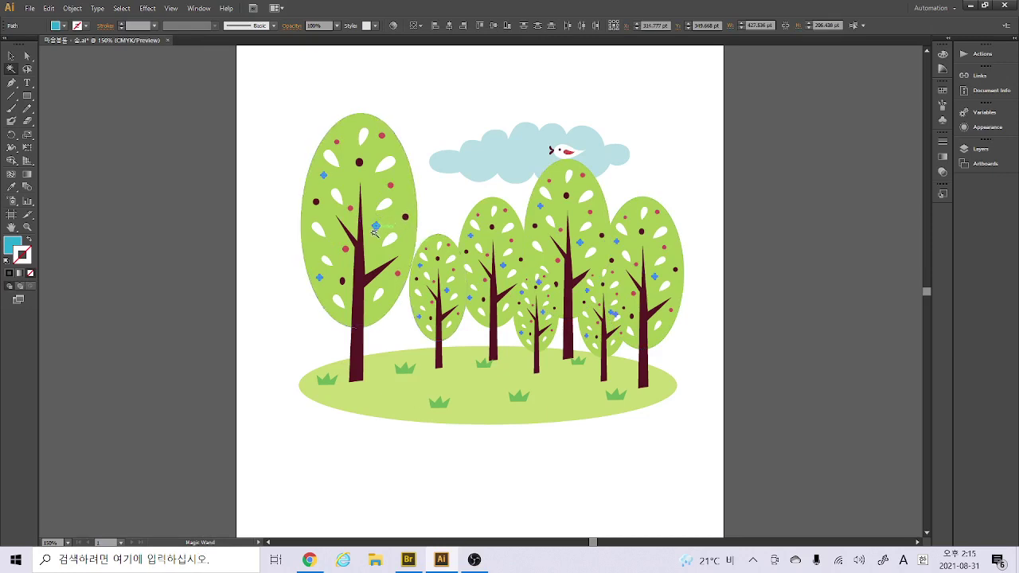
{"action": "left_click", "coordinate": [316, 204]}
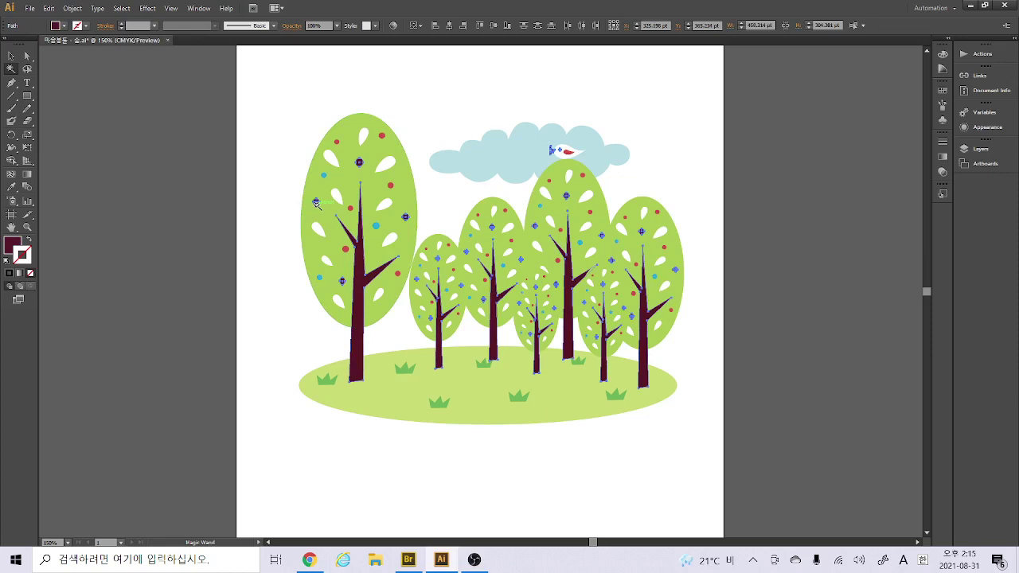
Lasso anchor points on the cloud and several trees, ending with those along the right side of the rightmost tree
{"action": "left_click", "coordinate": [27, 69]}
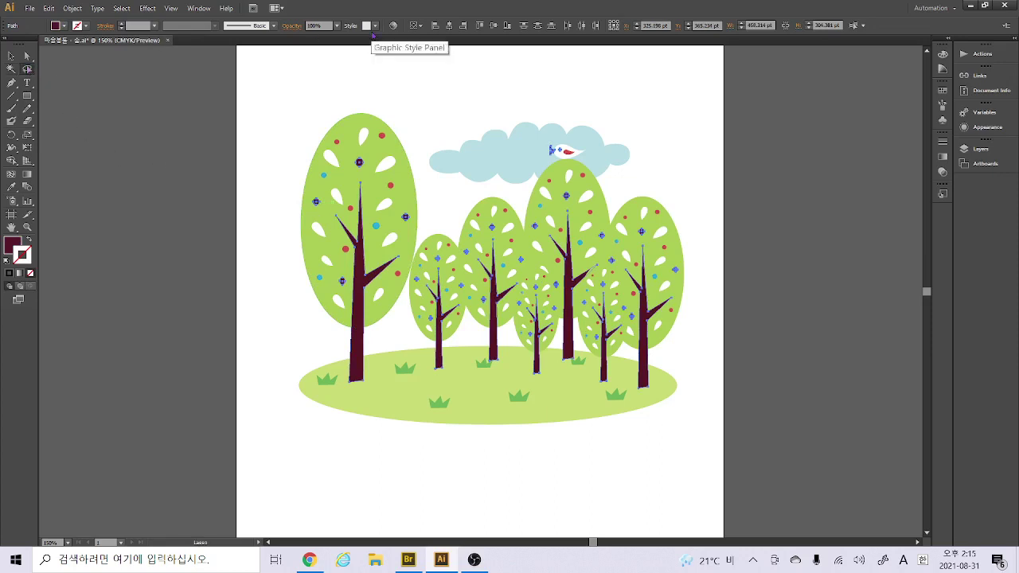
{"action": "left_click", "coordinate": [414, 70]}
{"action": "mouse_move", "coordinate": [480, 193]}
{"action": "left_mouse_down"}
{"action": "mouse_move", "coordinate": [437, 166]}
{"action": "mouse_move", "coordinate": [454, 141]}
{"action": "mouse_move", "coordinate": [486, 146]}
{"action": "mouse_move", "coordinate": [493, 167]}
{"action": "mouse_move", "coordinate": [479, 198]}
{"action": "mouse_move", "coordinate": [480, 173]}
{"action": "mouse_move", "coordinate": [498, 168]}
{"action": "mouse_move", "coordinate": [523, 176]}
{"action": "mouse_move", "coordinate": [548, 213]}
{"action": "mouse_move", "coordinate": [504, 267]}
{"action": "mouse_move", "coordinate": [478, 266]}
{"action": "mouse_move", "coordinate": [446, 231]}
{"action": "left_mouse_up"}
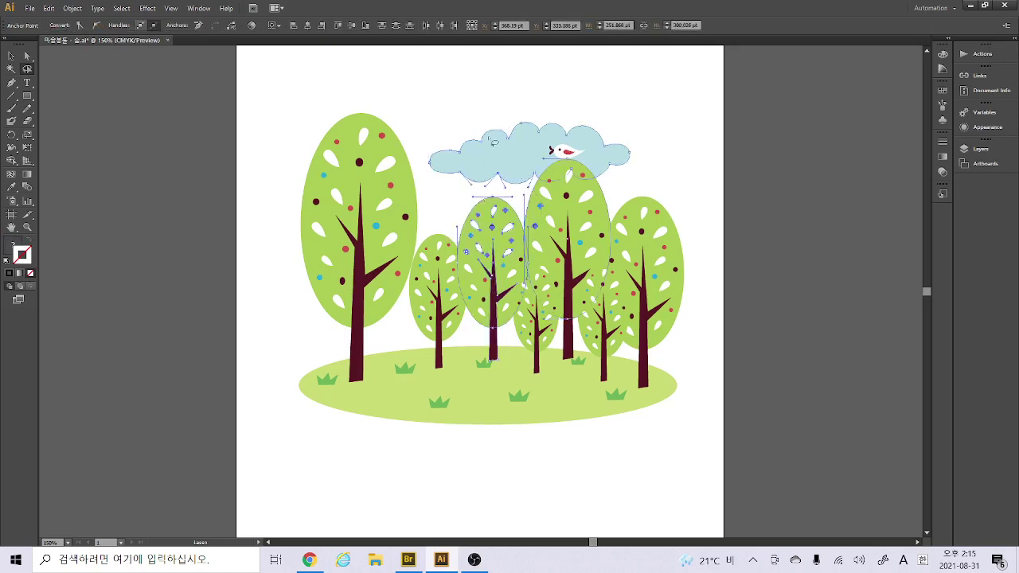
{"action": "mouse_move", "coordinate": [502, 103]}
{"action": "left_mouse_down"}
{"action": "mouse_move", "coordinate": [542, 94]}
{"action": "mouse_move", "coordinate": [620, 173]}
{"action": "mouse_move", "coordinate": [545, 251]}
{"action": "mouse_move", "coordinate": [466, 179]}
{"action": "mouse_move", "coordinate": [542, 82]}
{"action": "left_mouse_up"}
{"action": "mouse_move", "coordinate": [708, 236]}
{"action": "left_mouse_down"}
{"action": "mouse_move", "coordinate": [655, 273]}
{"action": "mouse_move", "coordinate": [607, 249]}
{"action": "mouse_move", "coordinate": [629, 175]}
{"action": "mouse_move", "coordinate": [670, 193]}
{"action": "mouse_move", "coordinate": [709, 274]}
{"action": "left_mouse_up"}
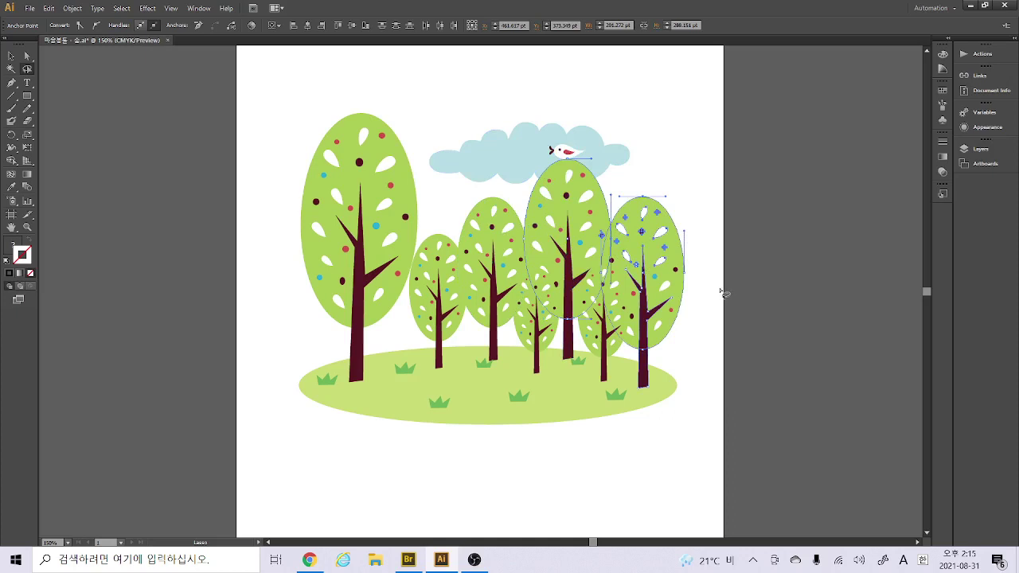
{"action": "mouse_move", "coordinate": [705, 328]}
{"action": "left_mouse_down"}
{"action": "mouse_move", "coordinate": [649, 310]}
{"action": "mouse_move", "coordinate": [663, 285]}
{"action": "mouse_move", "coordinate": [690, 273]}
{"action": "mouse_move", "coordinate": [706, 321]}
{"action": "left_mouse_up"}
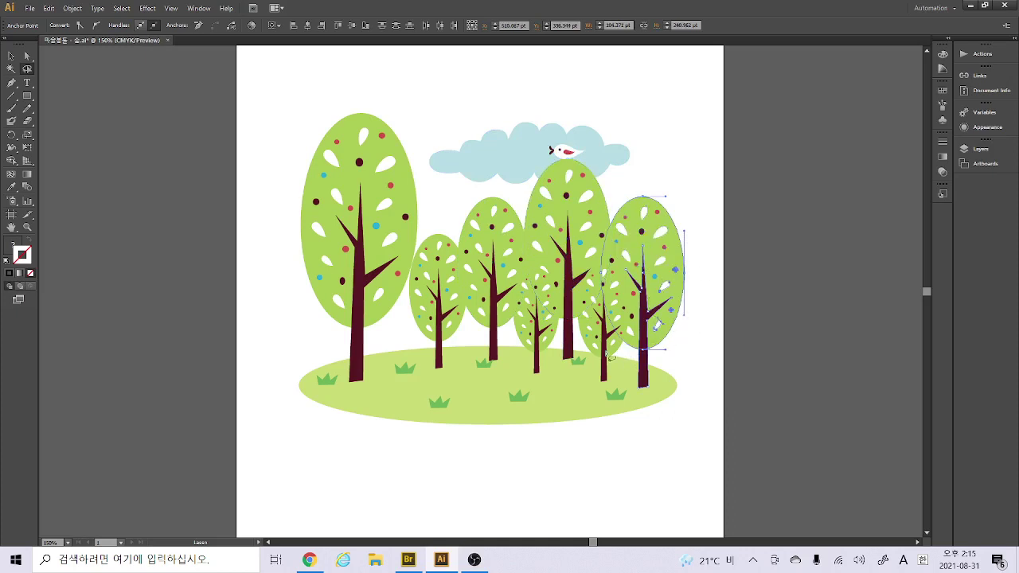
Stretch the rightmost tree's lassoed points outward to the right with the Selection and Direct Selection tools, and deselect the artwork
{"action": "left_click", "coordinate": [12, 56]}
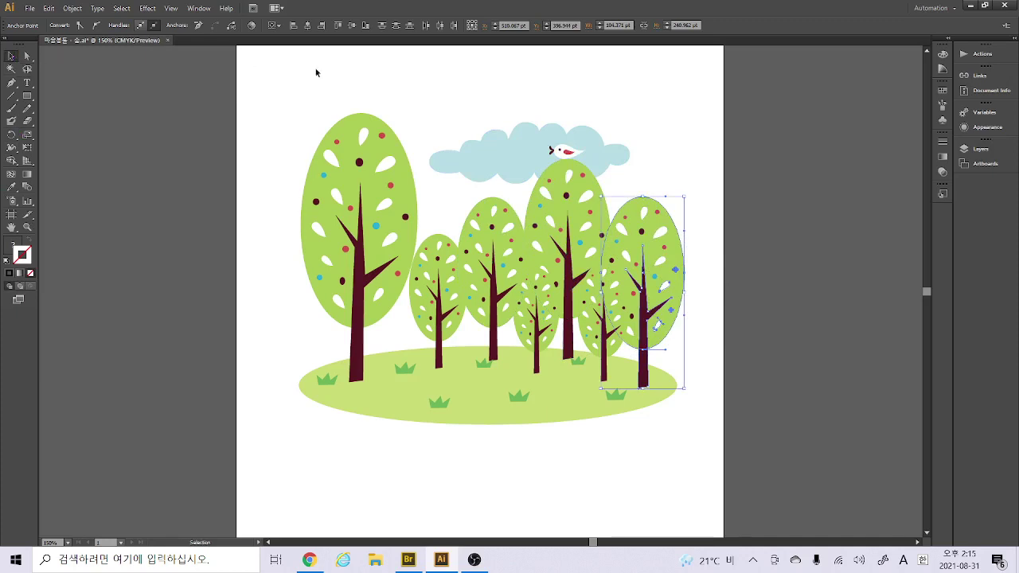
{"action": "left_click_drag", "start_coordinate": [684, 293], "coordinate": [700, 293]}
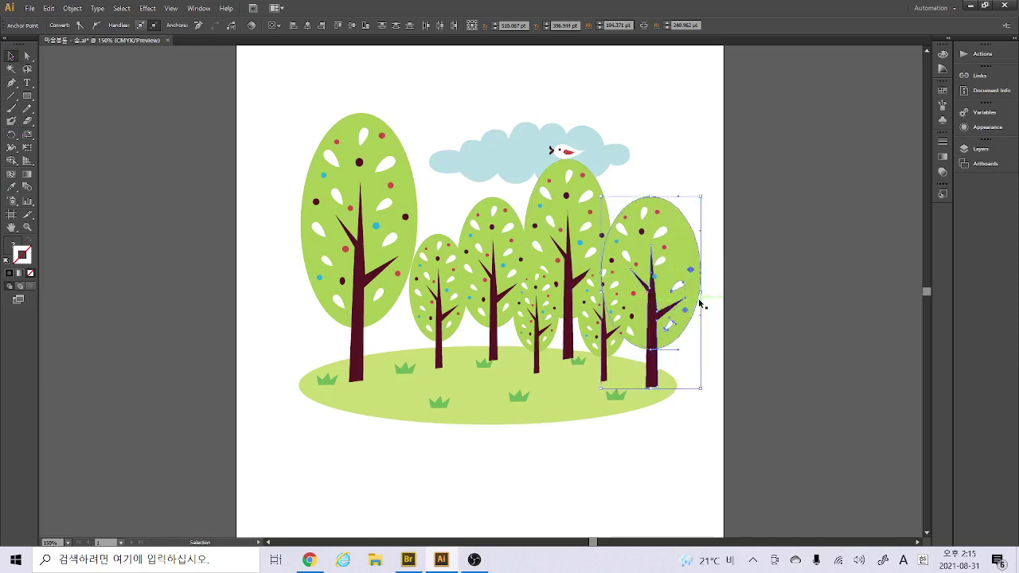
{"action": "left_click", "coordinate": [27, 56]}
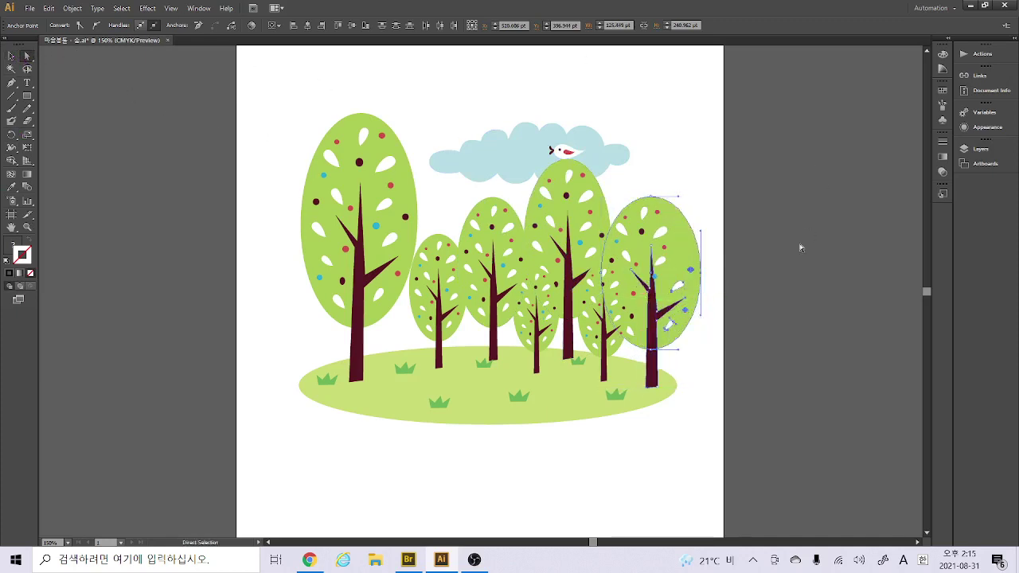
{"action": "left_click_drag", "start_coordinate": [701, 279], "coordinate": [713, 277]}
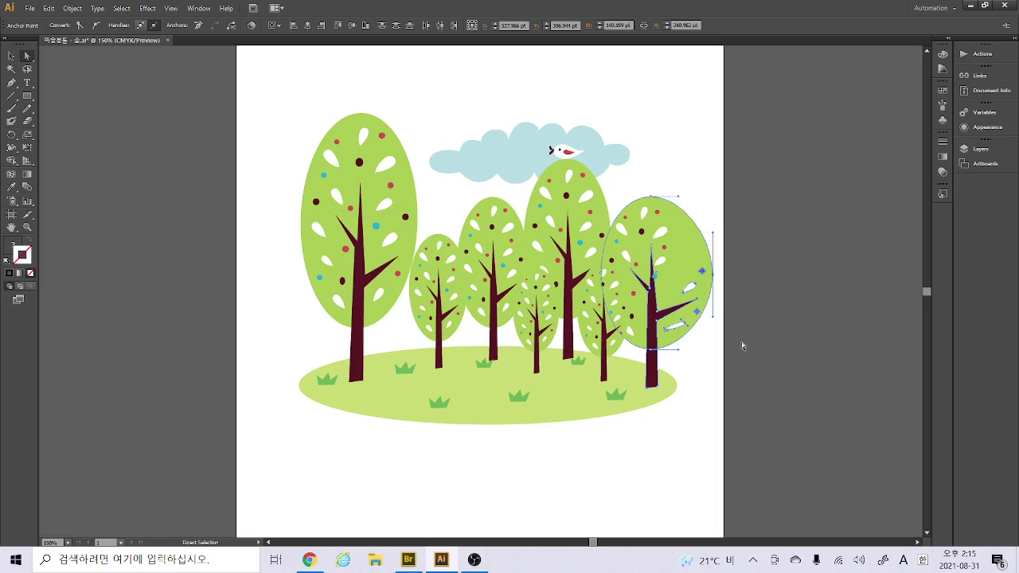
{"action": "left_click", "coordinate": [11, 56]}
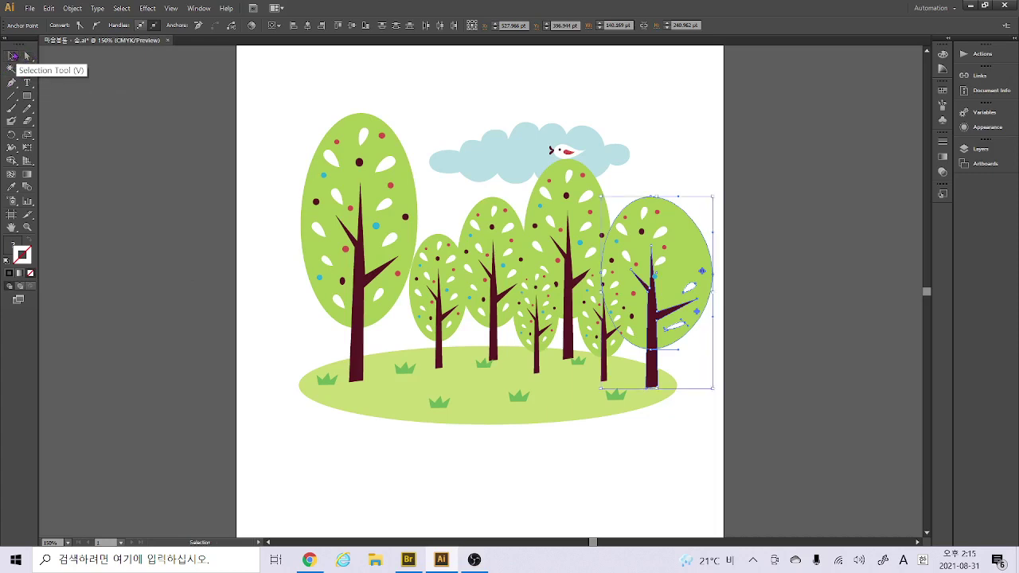
{"action": "left_click", "coordinate": [27, 56]}
{"action": "left_click", "coordinate": [11, 56]}
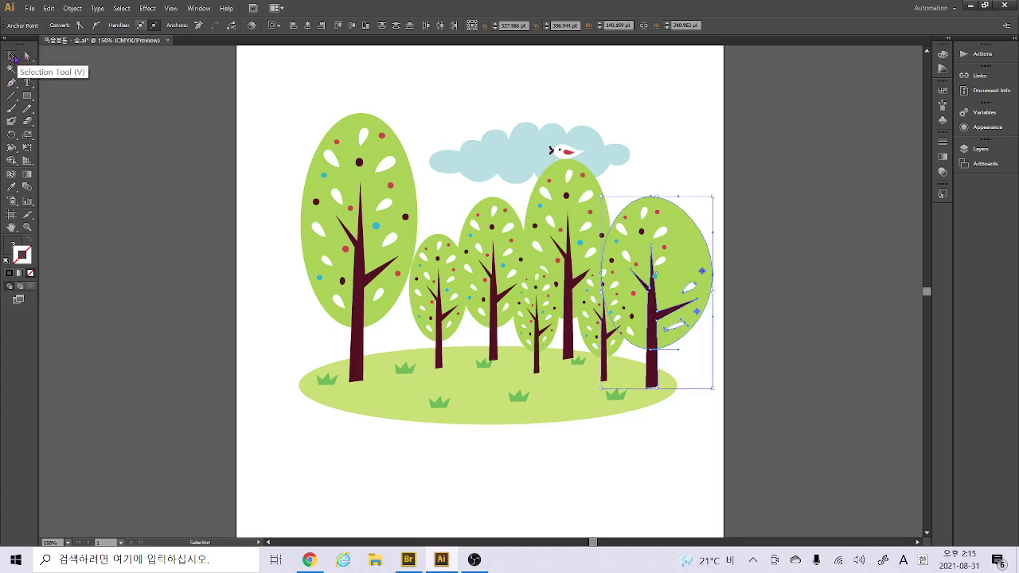
{"action": "left_click", "coordinate": [56, 95]}
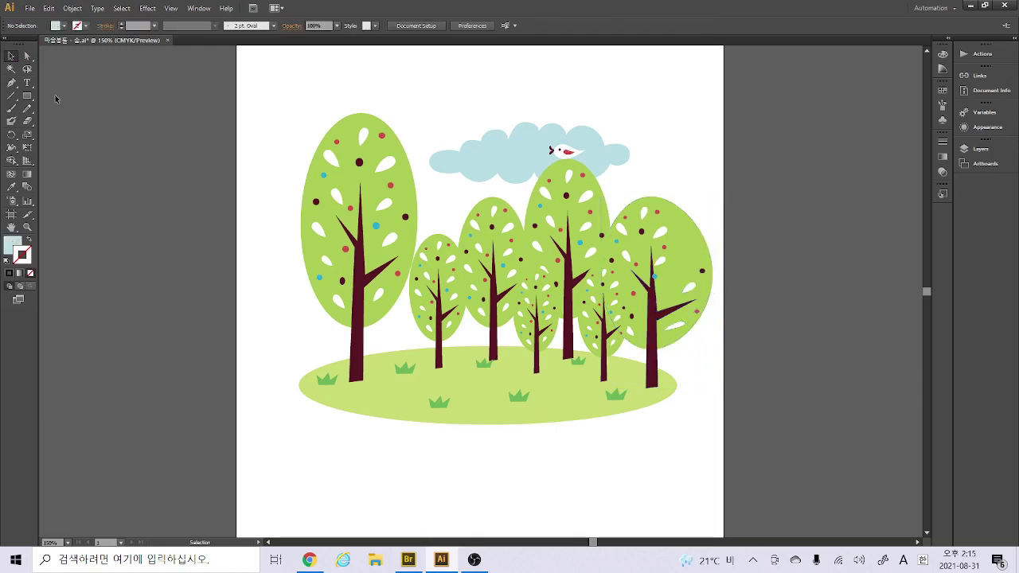
Switch to Bridge and open 03_02.ai from the 4.펜툴 folder inside 1.Tool box in Illustrator
{"action": "left_click", "coordinate": [408, 563]}
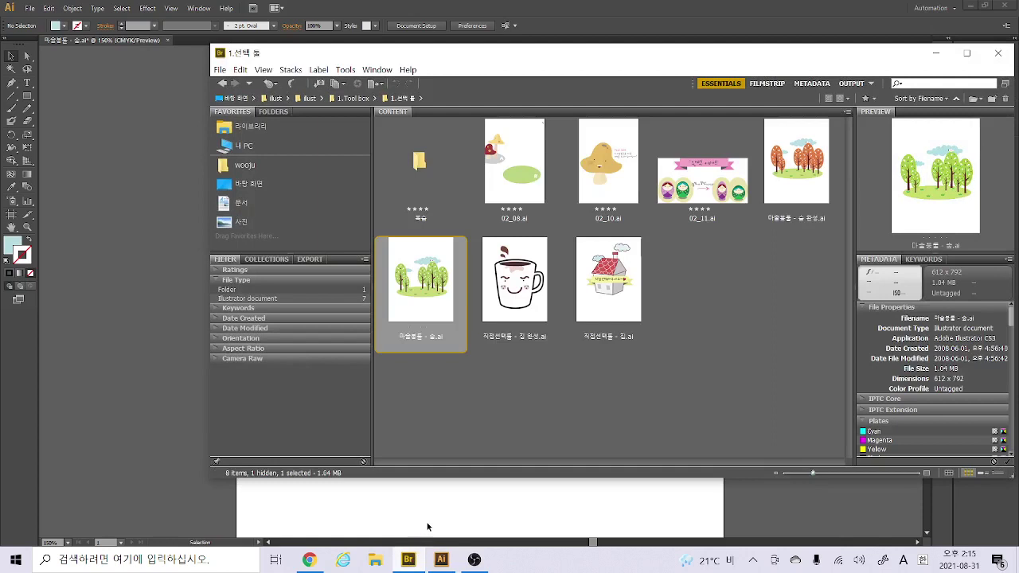
{"action": "left_click", "coordinate": [495, 412]}
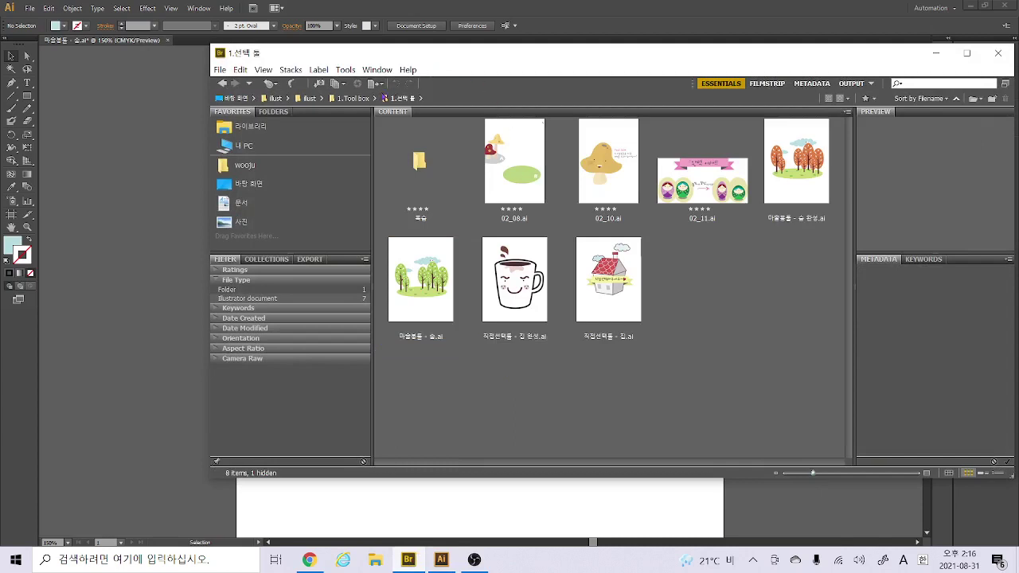
{"action": "left_click", "coordinate": [353, 98]}
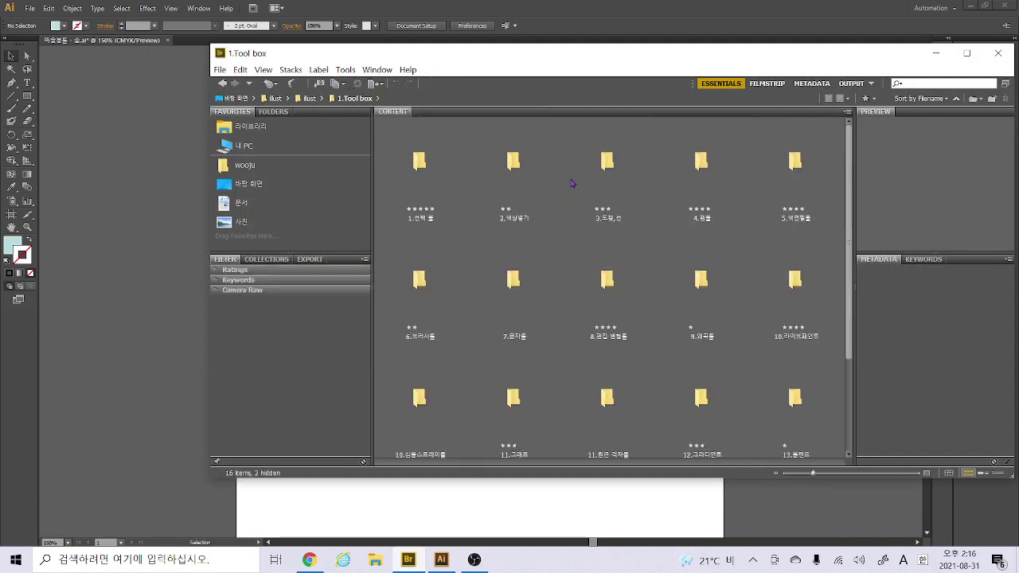
{"action": "double_click", "coordinate": [706, 166]}
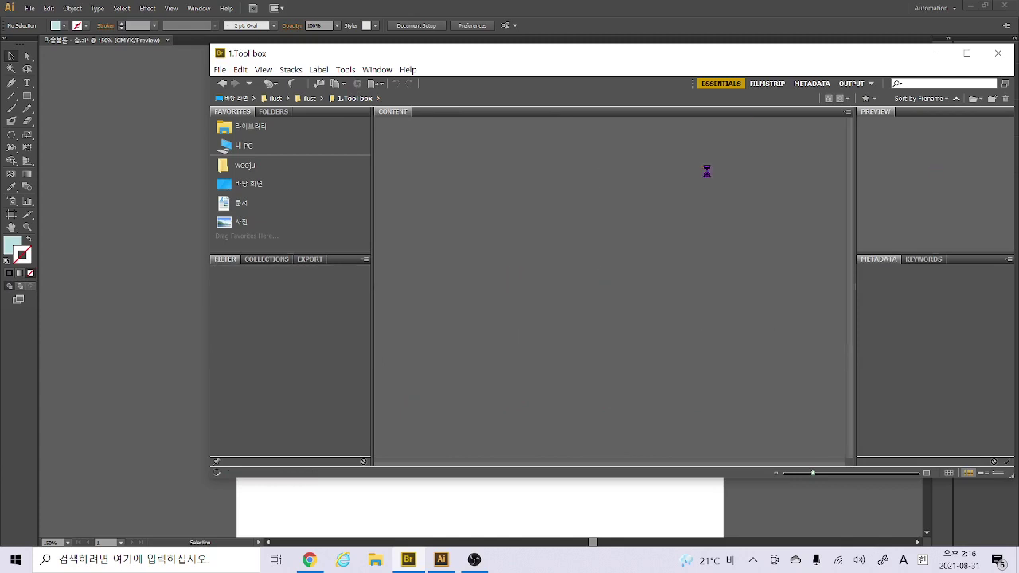
{"action": "left_click", "coordinate": [514, 200]}
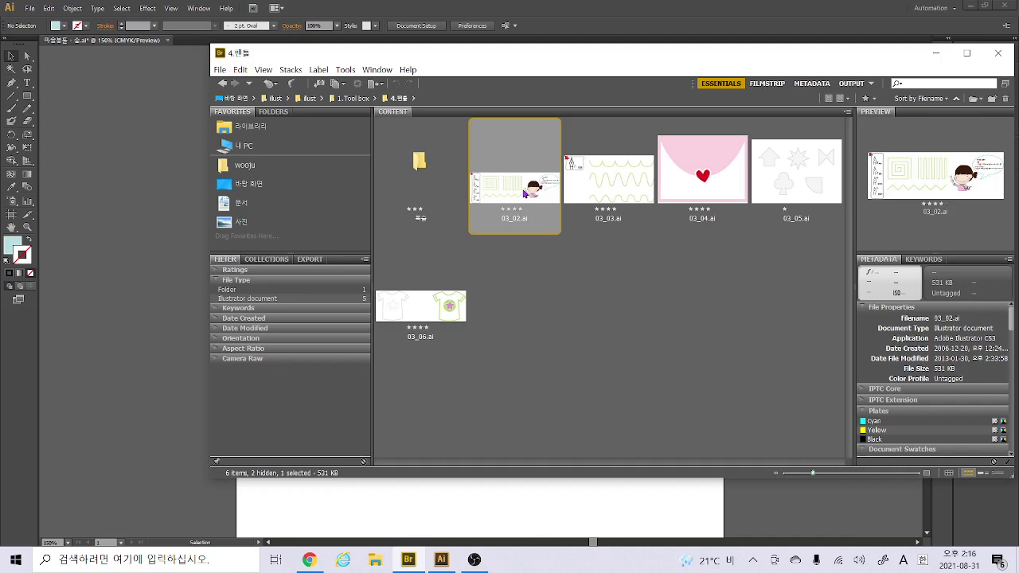
{"action": "left_click_drag", "start_coordinate": [525, 192], "coordinate": [188, 42]}
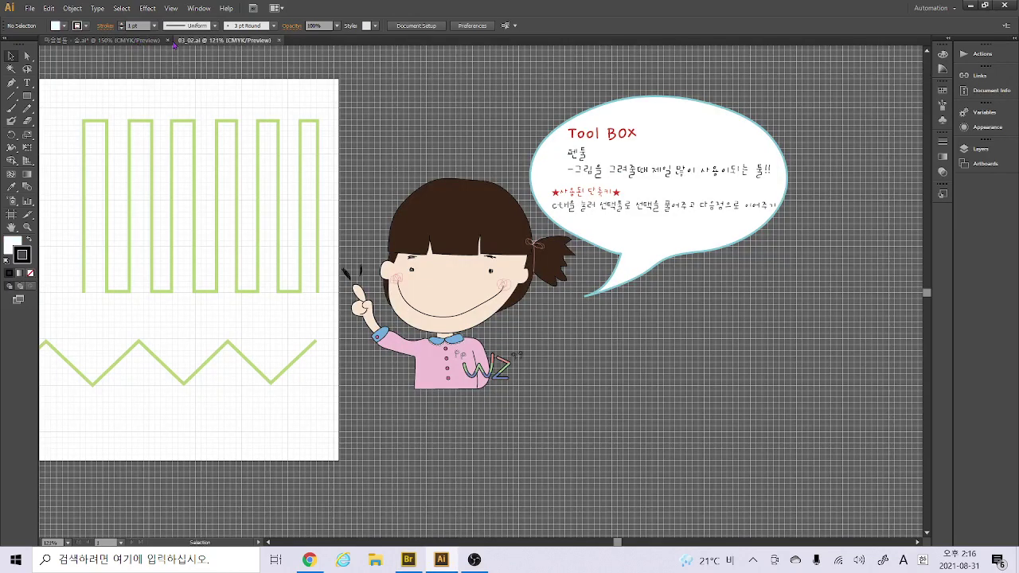
Close the tree illustration without saving its changes and fit the 03_02.ai artboard in the window
{"action": "left_click", "coordinate": [168, 40]}
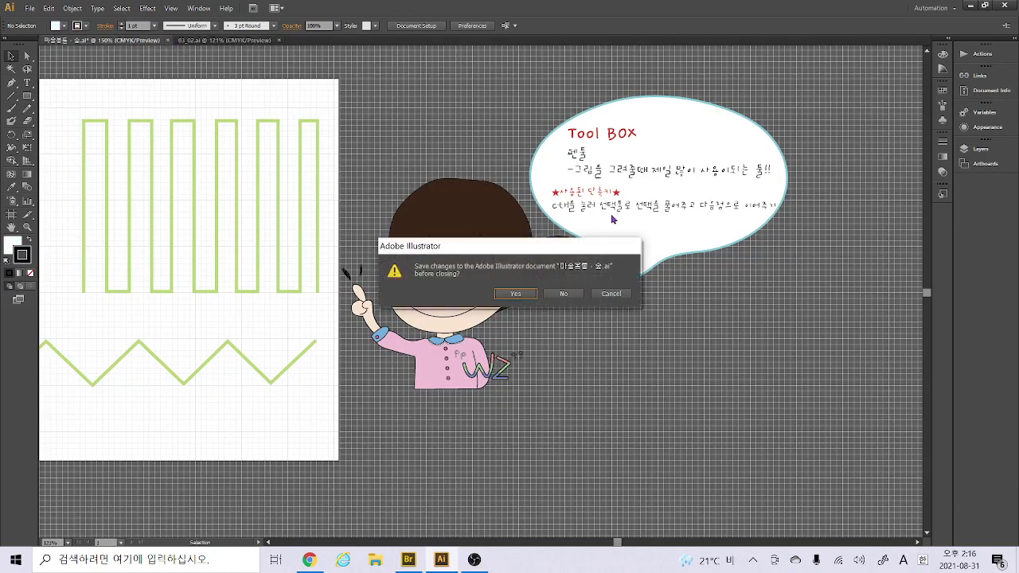
{"action": "left_click", "coordinate": [560, 293]}
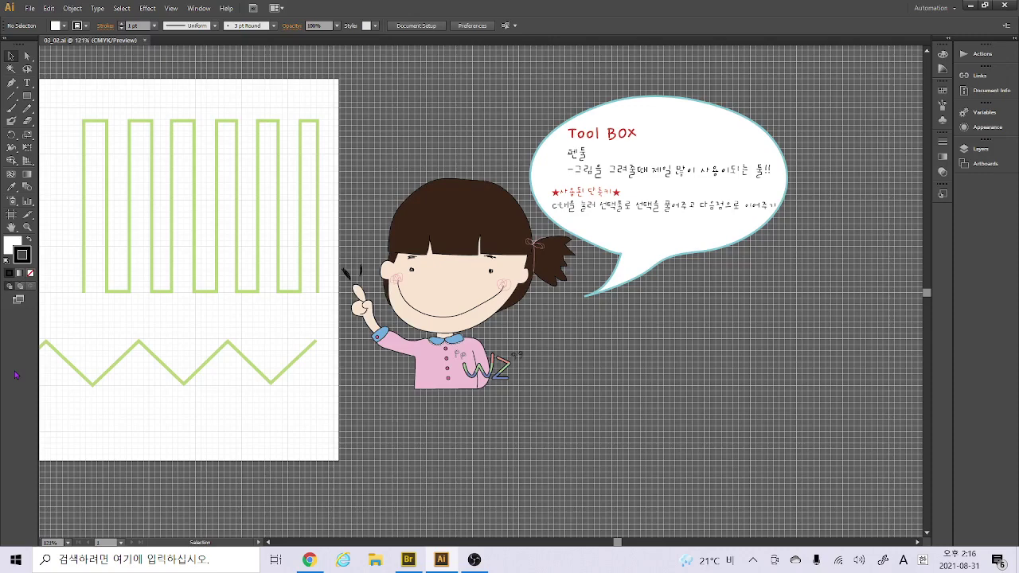
{"action": "key", "text": "ctrl+0"}
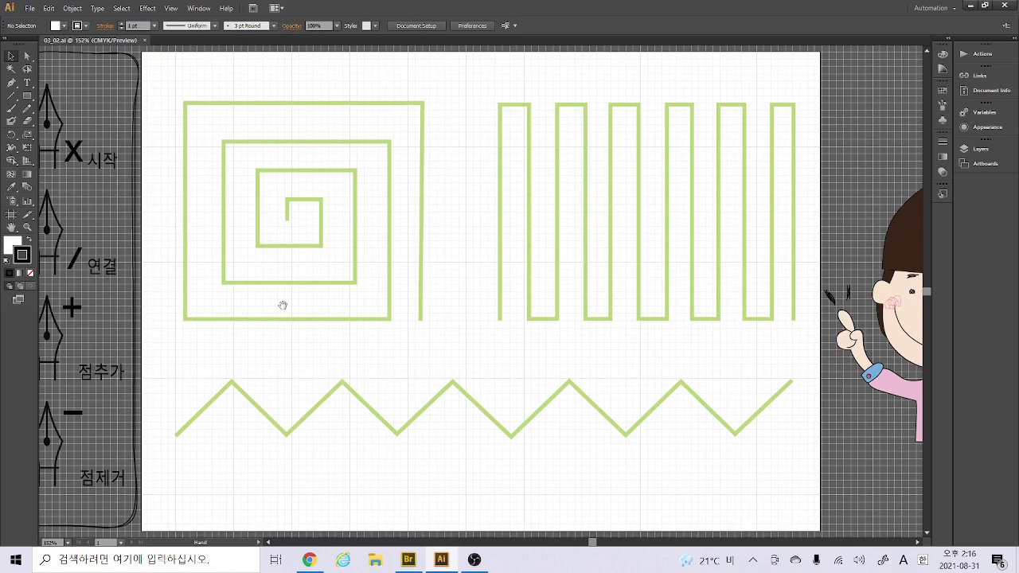
{"action": "left_click_drag", "start_coordinate": [328, 306], "coordinate": [420, 287]}
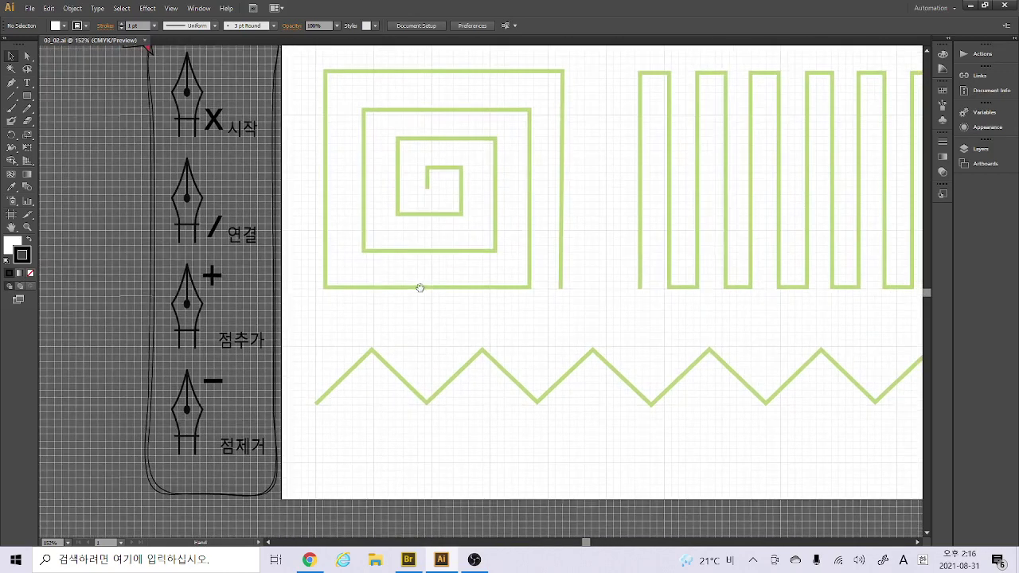
{"action": "right_click", "coordinate": [56, 353]}
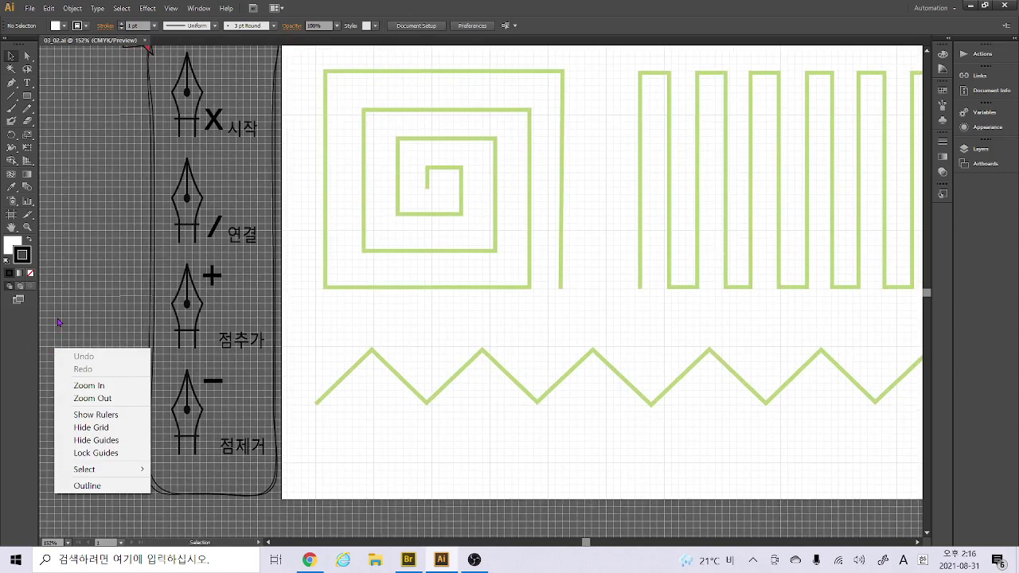
{"action": "left_click", "coordinate": [58, 321]}
{"action": "left_click_drag", "start_coordinate": [342, 264], "coordinate": [325, 310]}
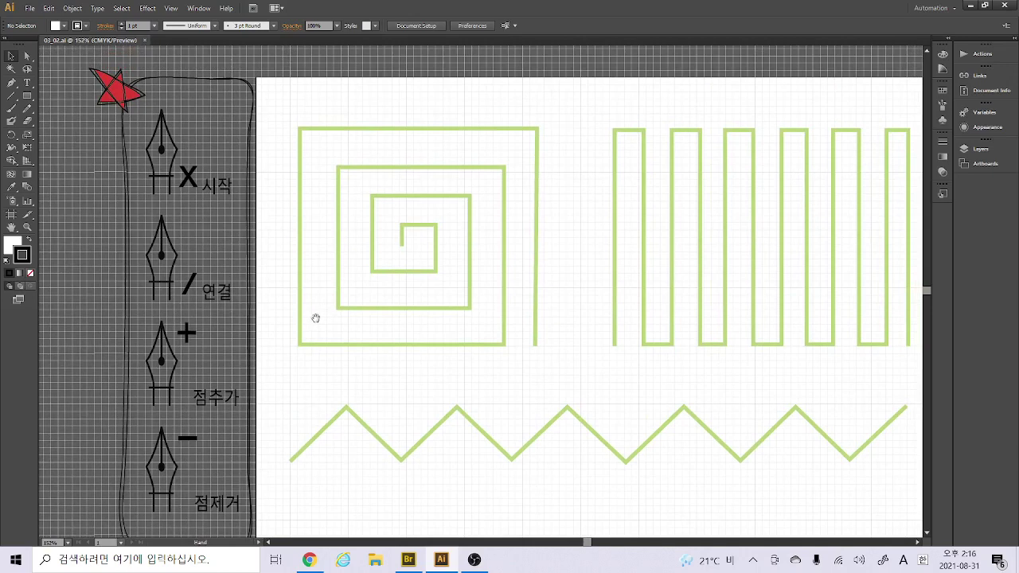
Set the interface brightness to Light in the User Interface preferences
{"action": "left_click", "coordinate": [56, 11]}
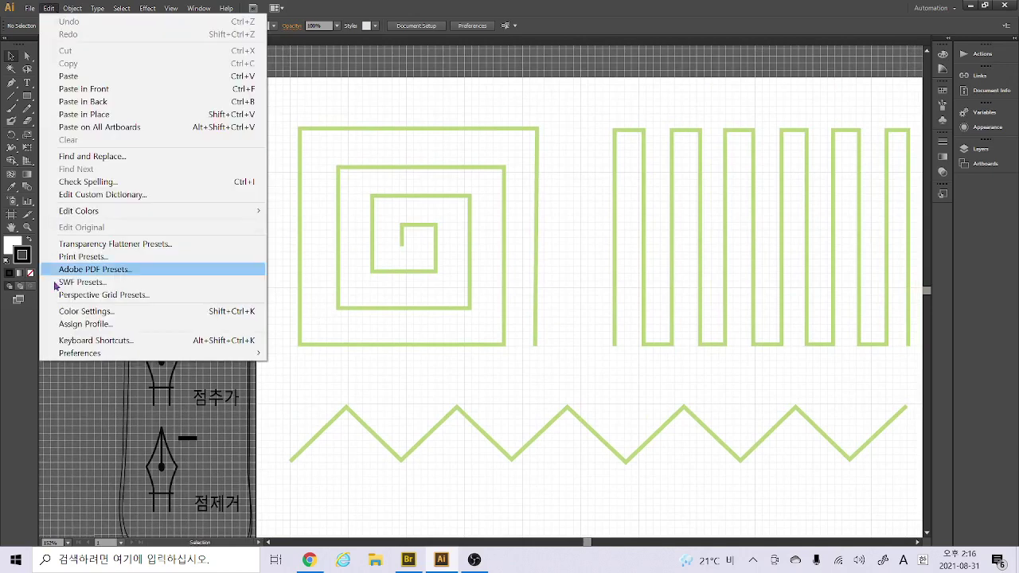
{"action": "mouse_move", "coordinate": [181, 353]}
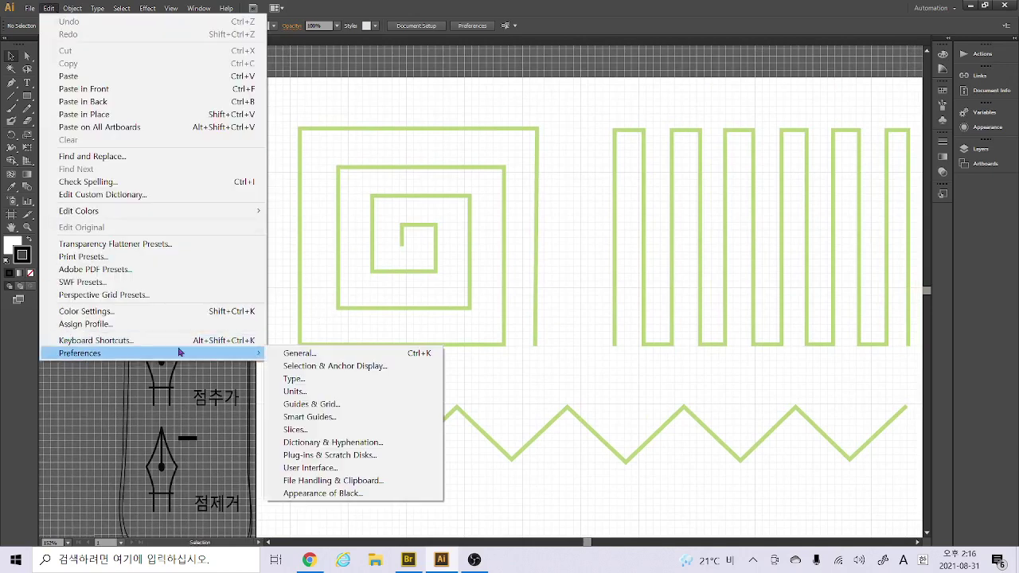
{"action": "left_click", "coordinate": [323, 493]}
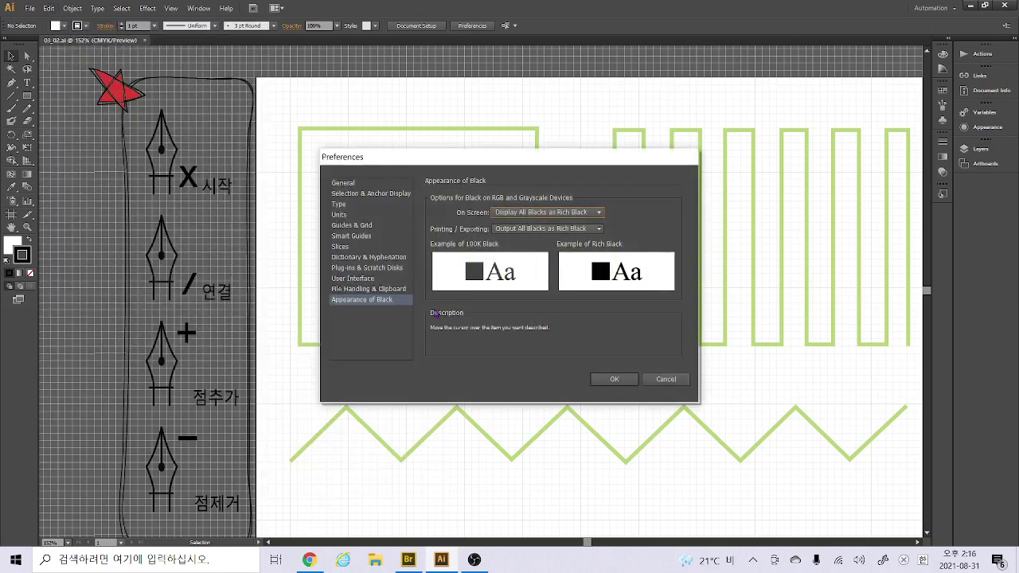
{"action": "left_click", "coordinate": [399, 293]}
{"action": "left_click", "coordinate": [391, 279]}
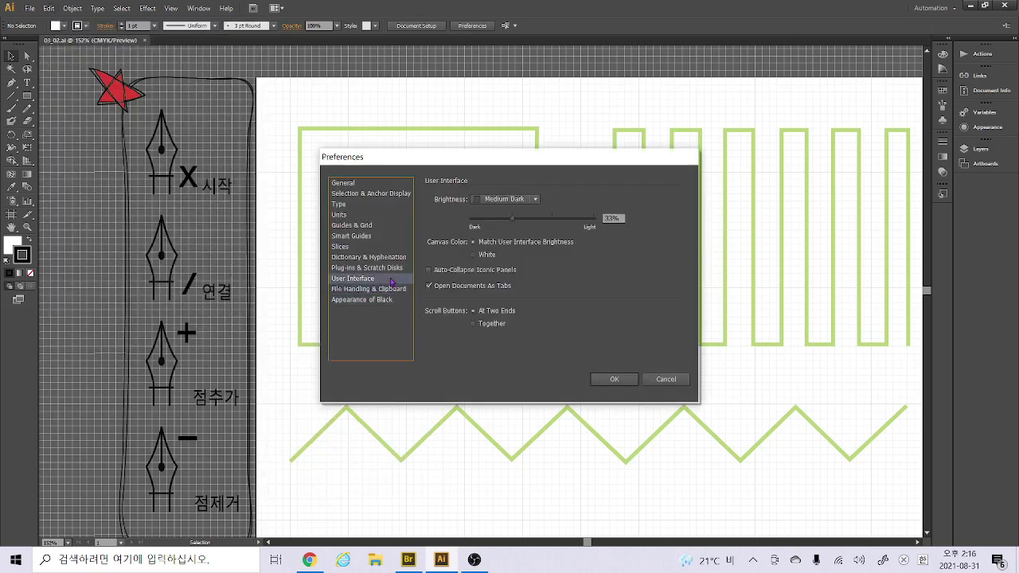
{"action": "left_click", "coordinate": [517, 199]}
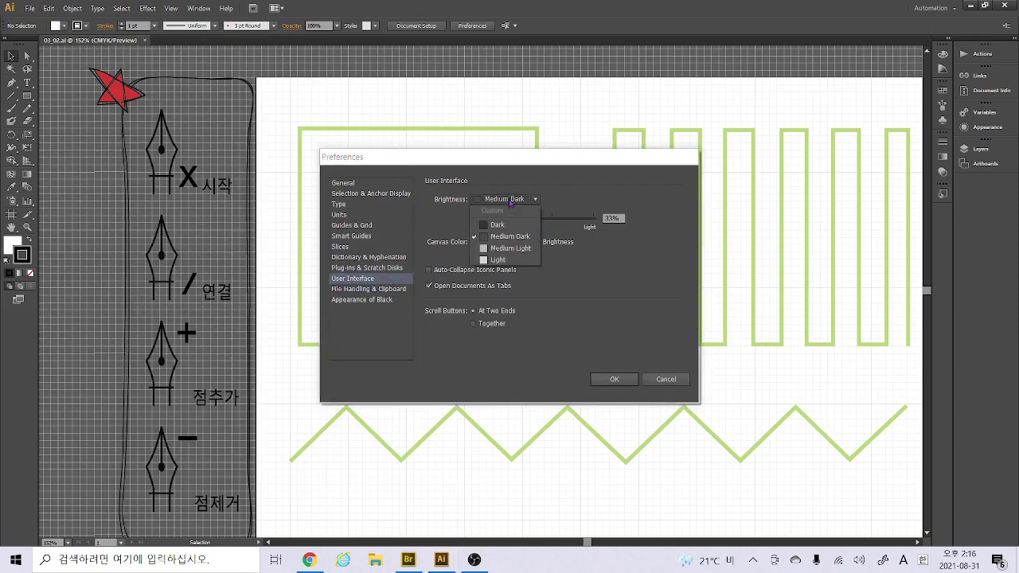
{"action": "left_click", "coordinate": [498, 261]}
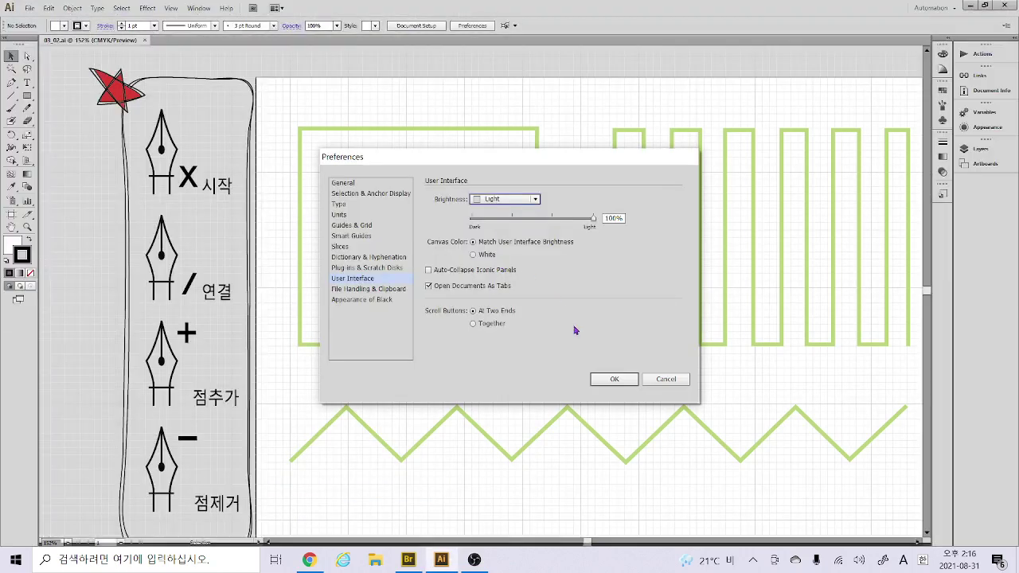
{"action": "left_click", "coordinate": [605, 379]}
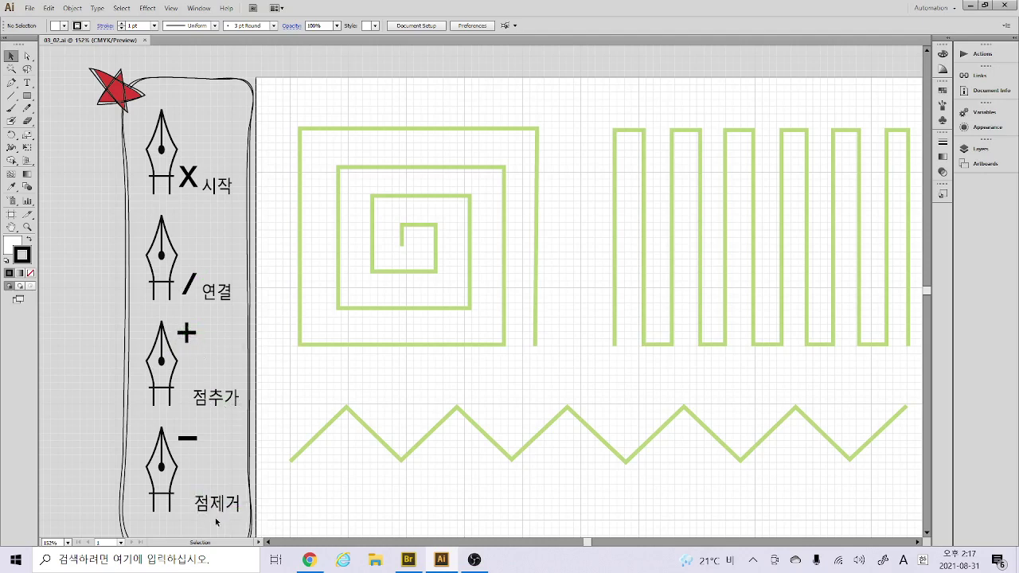
Turn off Smart Guides and trace the innermost turn of the green square spiral with the Pen tool, starting at its inner end
{"action": "left_click", "coordinate": [170, 8]}
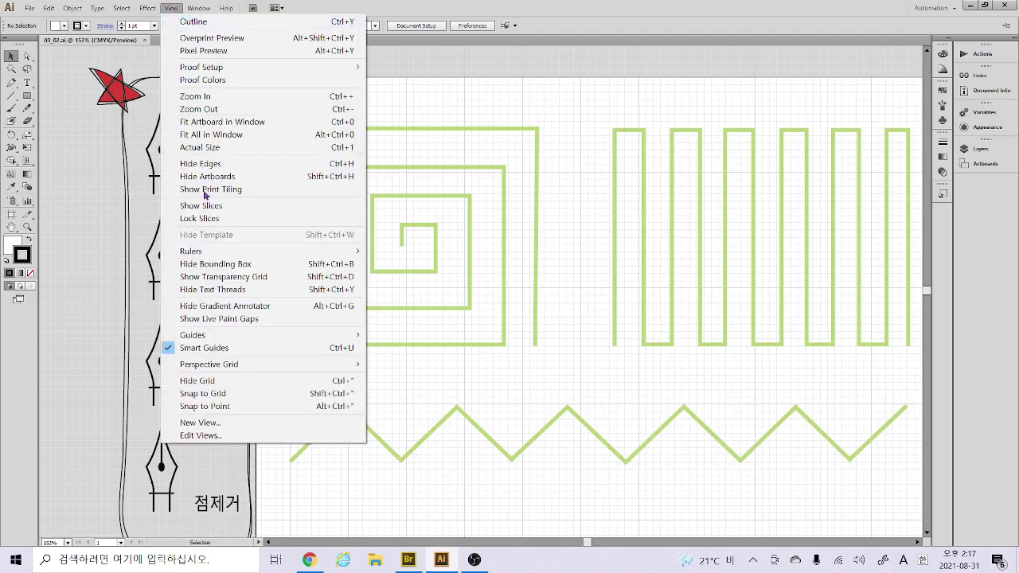
{"action": "left_click", "coordinate": [200, 344]}
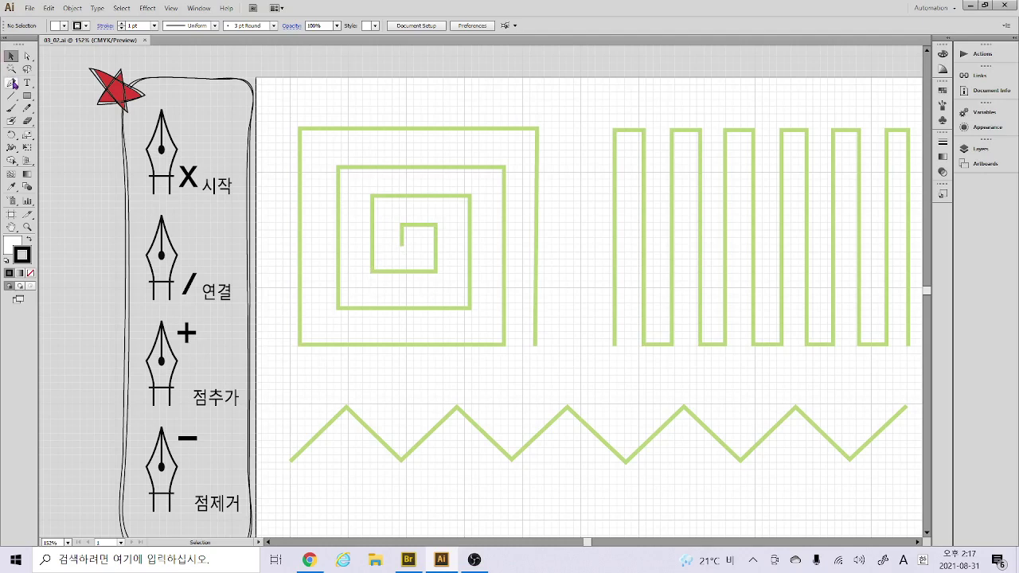
{"action": "left_click_drag", "start_coordinate": [11, 82], "coordinate": [40, 82]}
{"action": "left_click", "coordinate": [401, 246]}
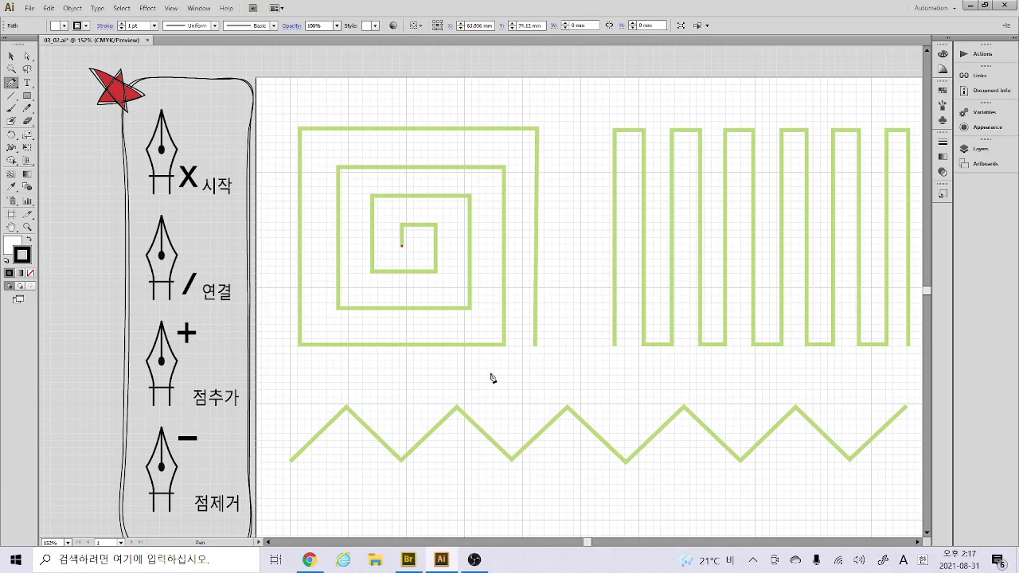
{"action": "left_click", "coordinate": [402, 227]}
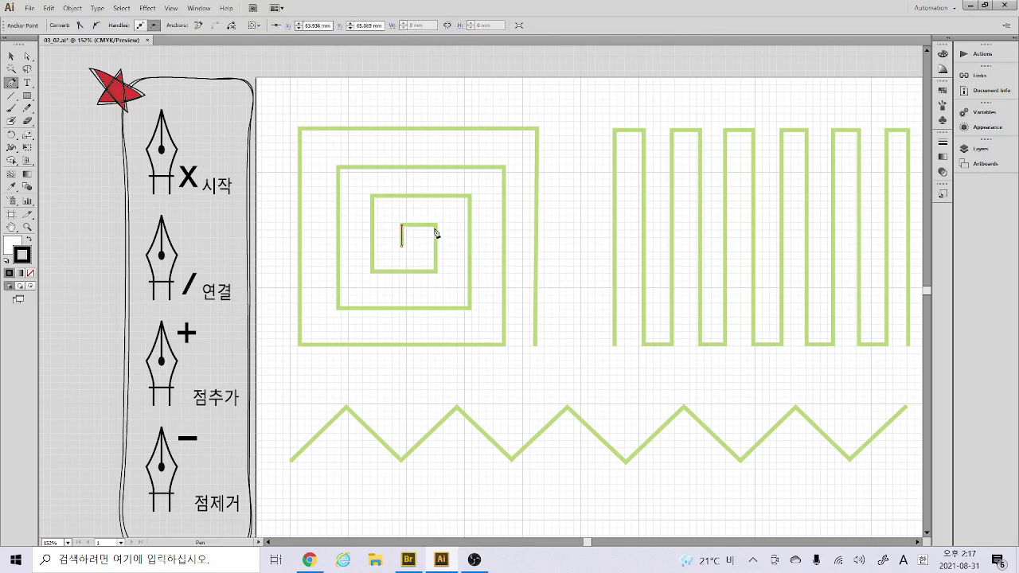
{"action": "left_click", "coordinate": [436, 226]}
{"action": "left_click", "coordinate": [435, 272]}
{"action": "left_click", "coordinate": [371, 272]}
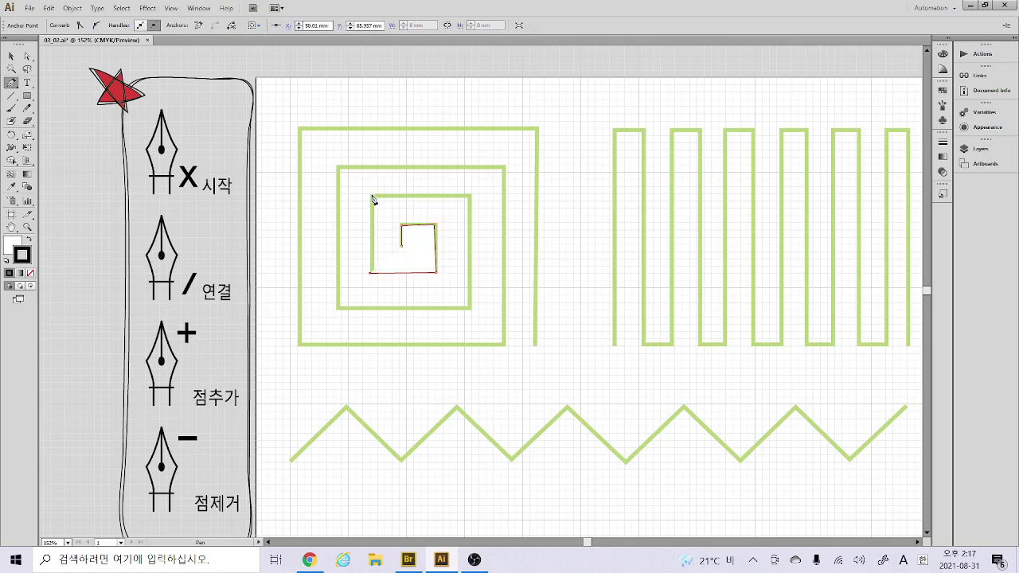
Continue the Pen path around the spiral's middle turns up to the upper-left corner of the second-largest square
{"action": "left_click", "coordinate": [371, 195]}
{"action": "left_click", "coordinate": [467, 199]}
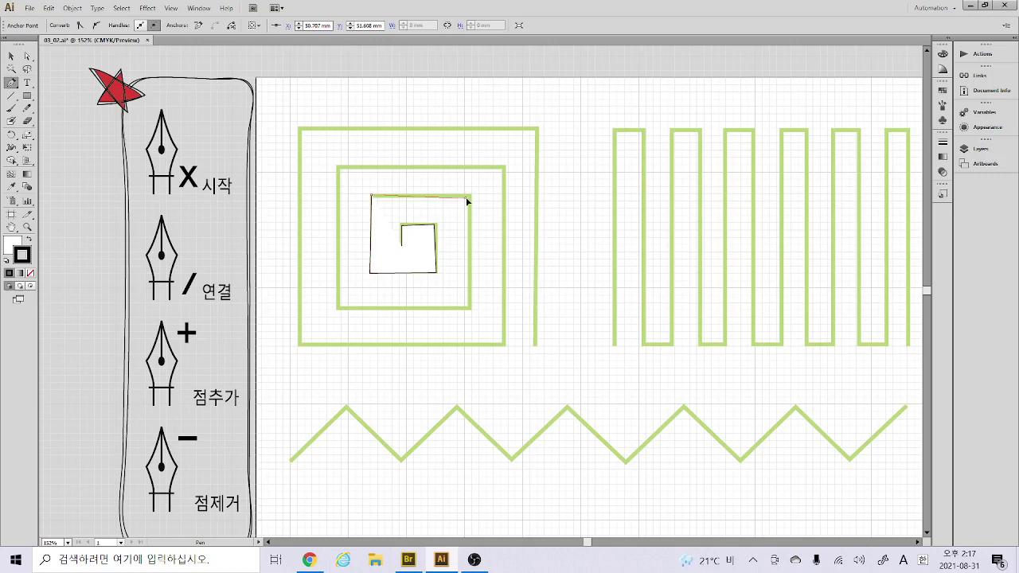
{"action": "left_click", "coordinate": [470, 307]}
{"action": "left_click", "coordinate": [339, 308]}
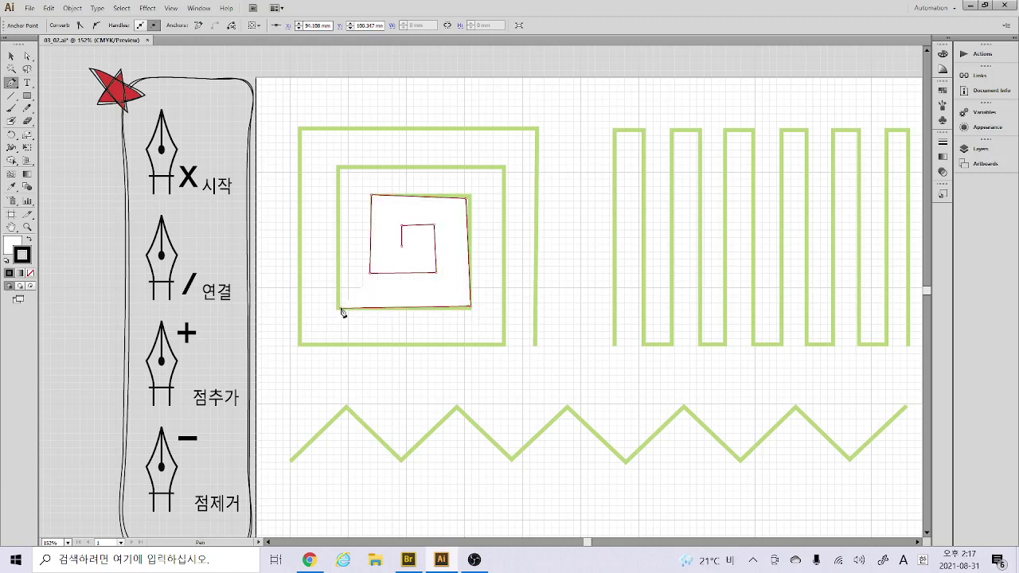
{"action": "left_click", "coordinate": [338, 168]}
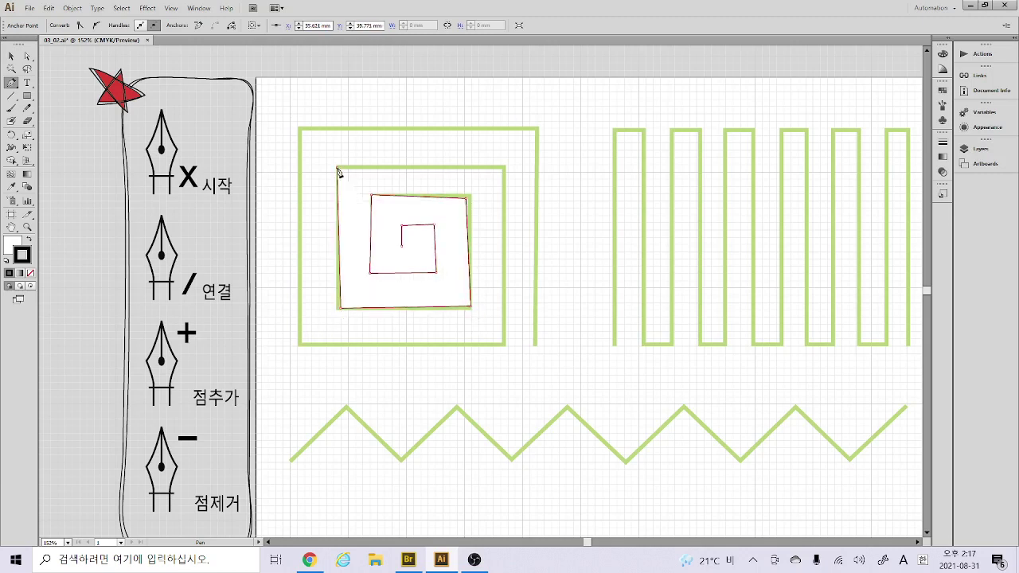
Finish the spiral path to its outer end with constrained horizontal and vertical segments along the outer turns
{"action": "left_click", "coordinate": [505, 170]}
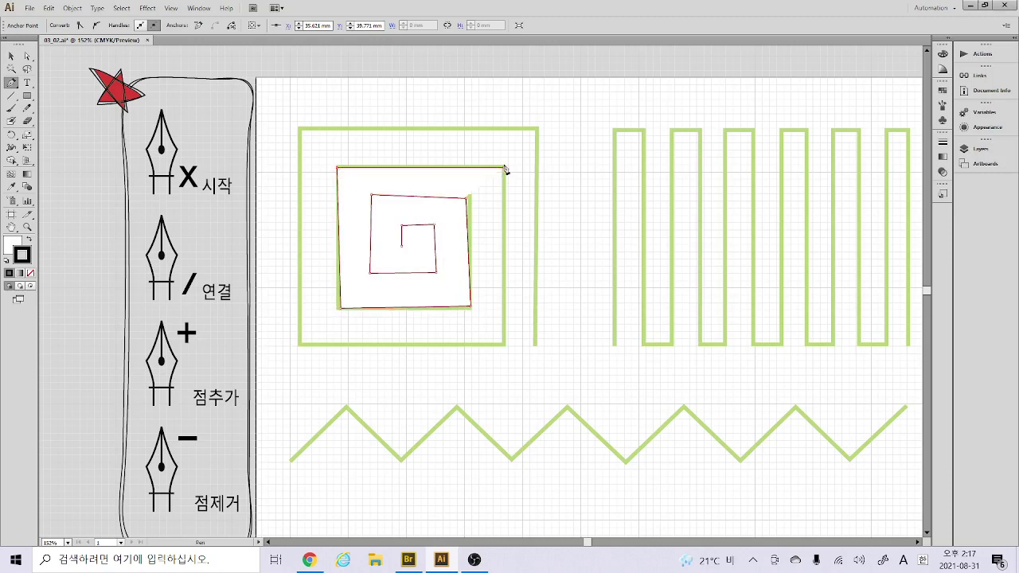
{"action": "left_click", "coordinate": [504, 345]}
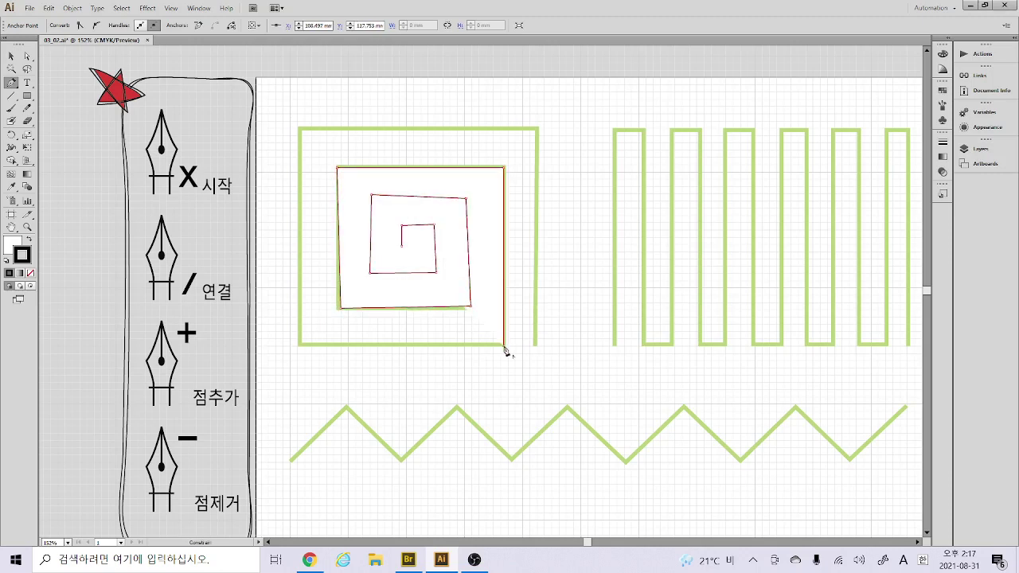
{"action": "left_click", "coordinate": [298, 346]}
{"action": "left_click", "coordinate": [298, 129]}
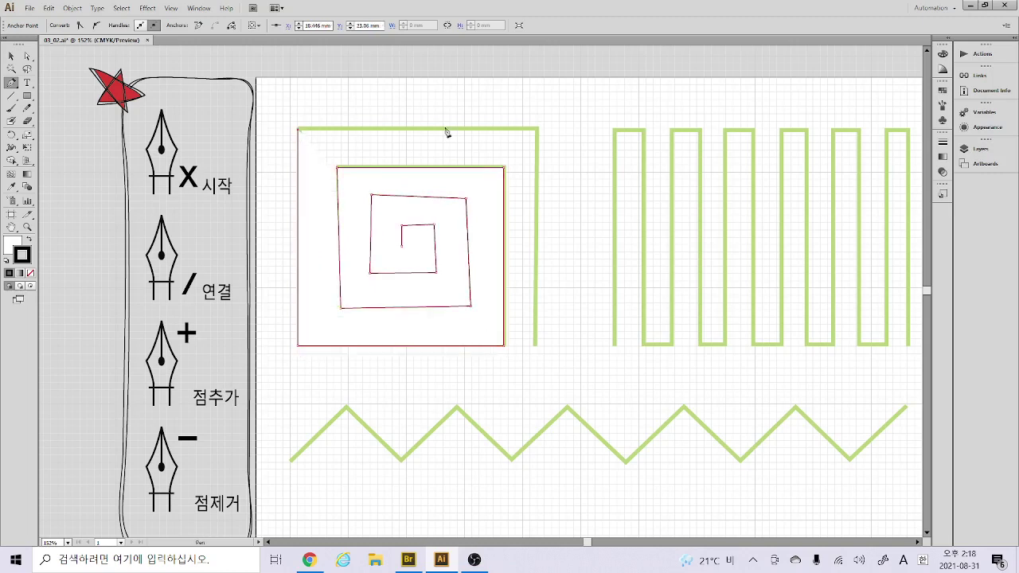
{"action": "left_click", "coordinate": [538, 129]}
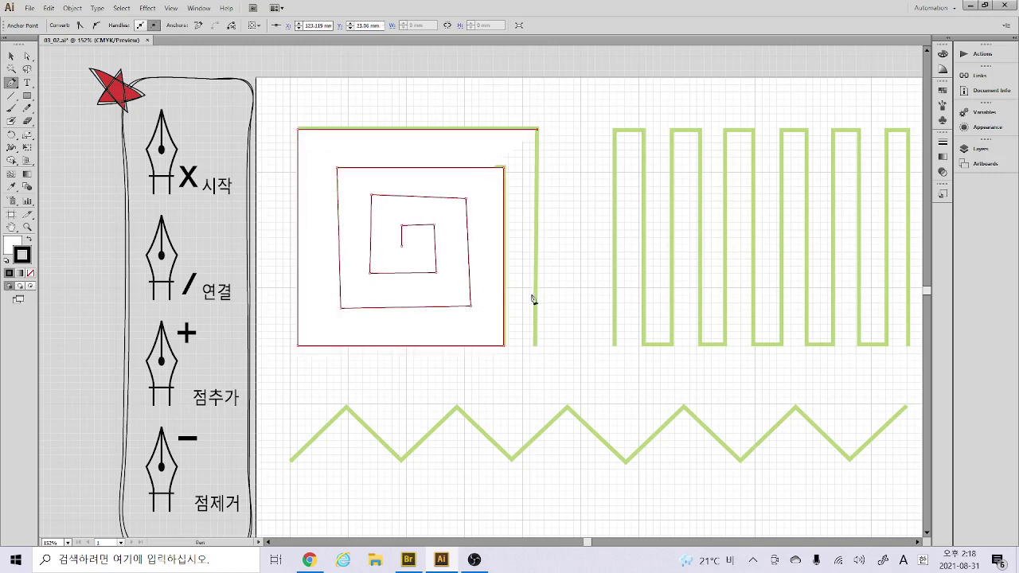
{"action": "left_click", "coordinate": [536, 347]}
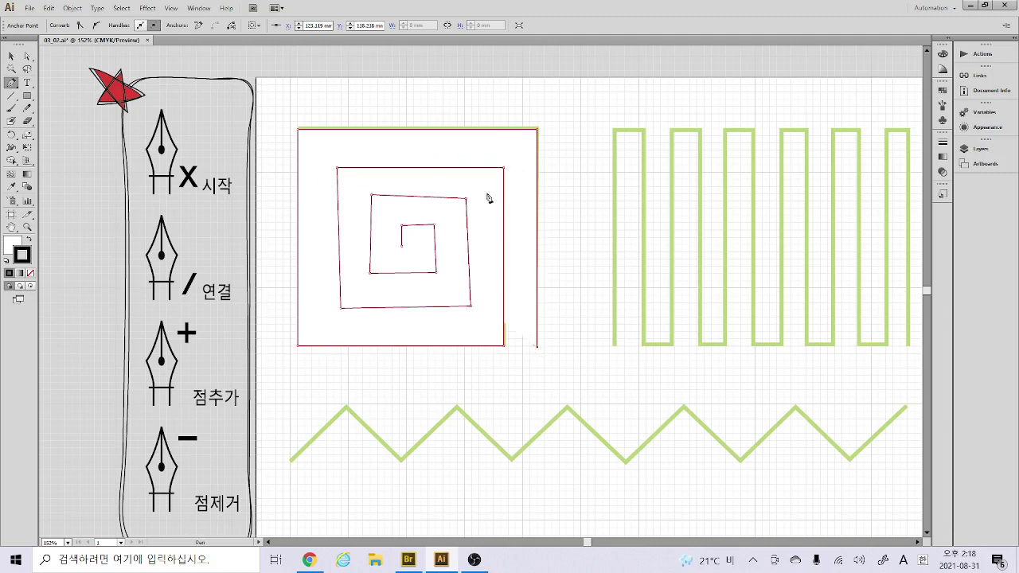
Fill the spiral path with the light red FF6161
{"action": "left_click", "coordinate": [13, 244]}
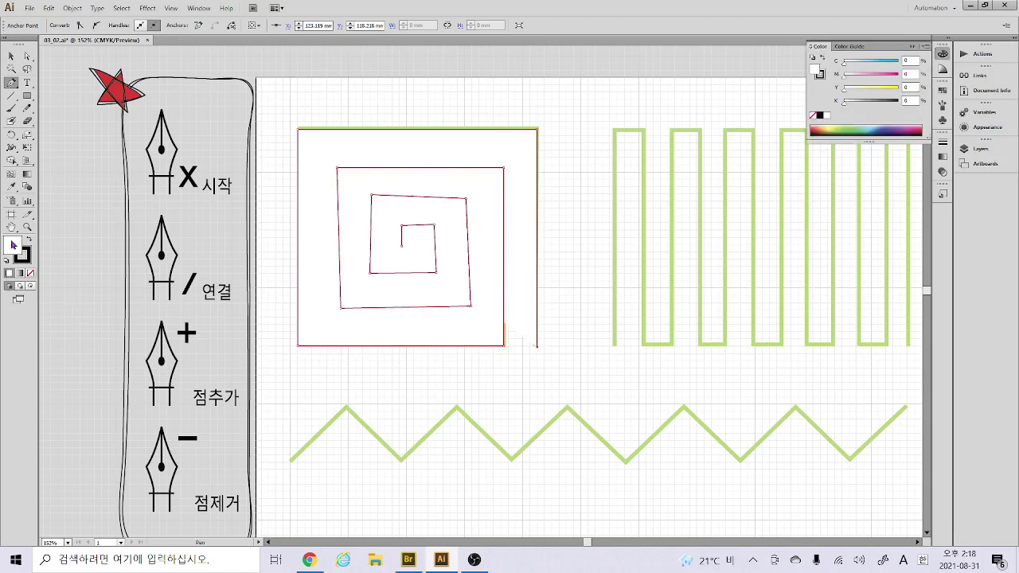
{"action": "double_click", "coordinate": [12, 244]}
{"action": "left_click", "coordinate": [452, 212]}
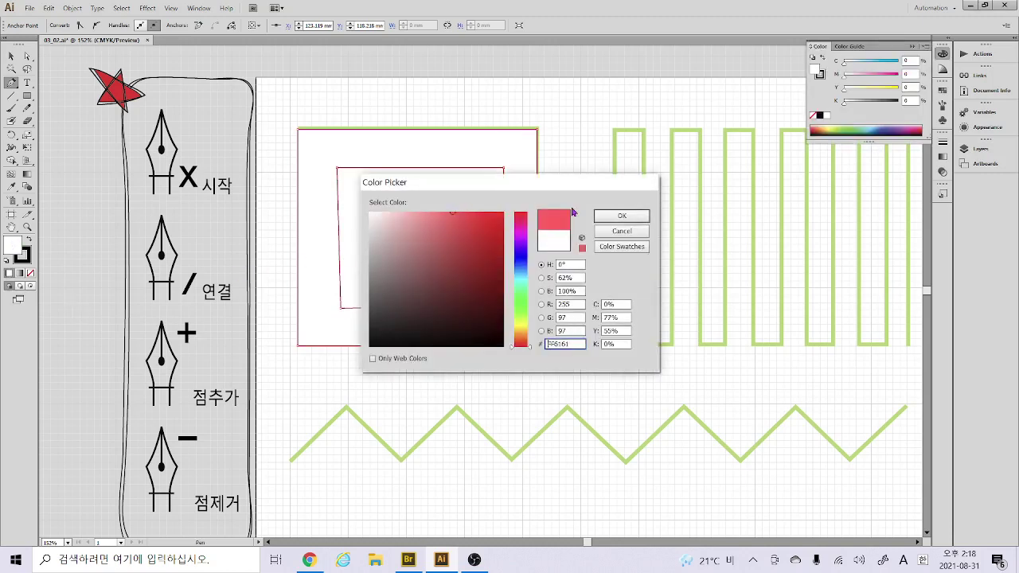
{"action": "left_click", "coordinate": [621, 216]}
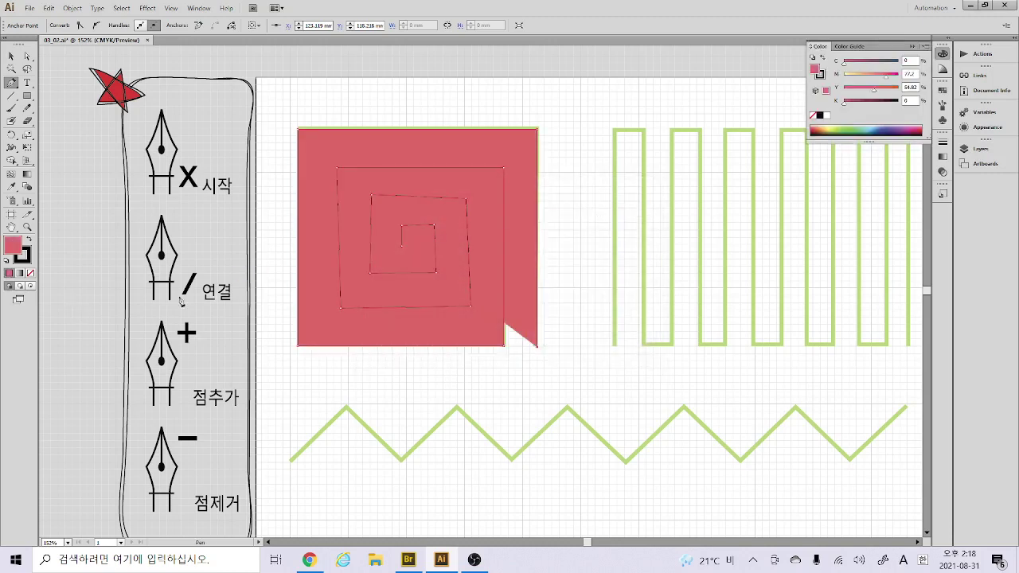
Set the spiral path's fill to none, undo the trial segment to the square-wave line, and deselect the spiral to end it
{"action": "left_click", "coordinate": [31, 274]}
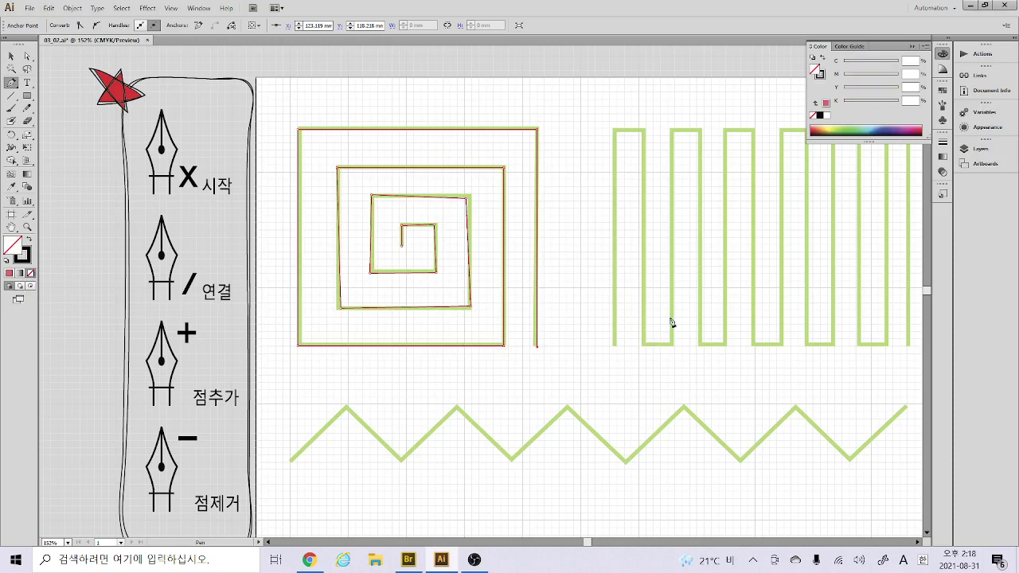
{"action": "left_click", "coordinate": [616, 347]}
{"action": "key", "text": "ctrl+z"}
{"action": "left_click", "coordinate": [537, 347]}
{"action": "key", "text": "ctrl"}
{"action": "left_click", "coordinate": [582, 277], "text": "ctrl"}
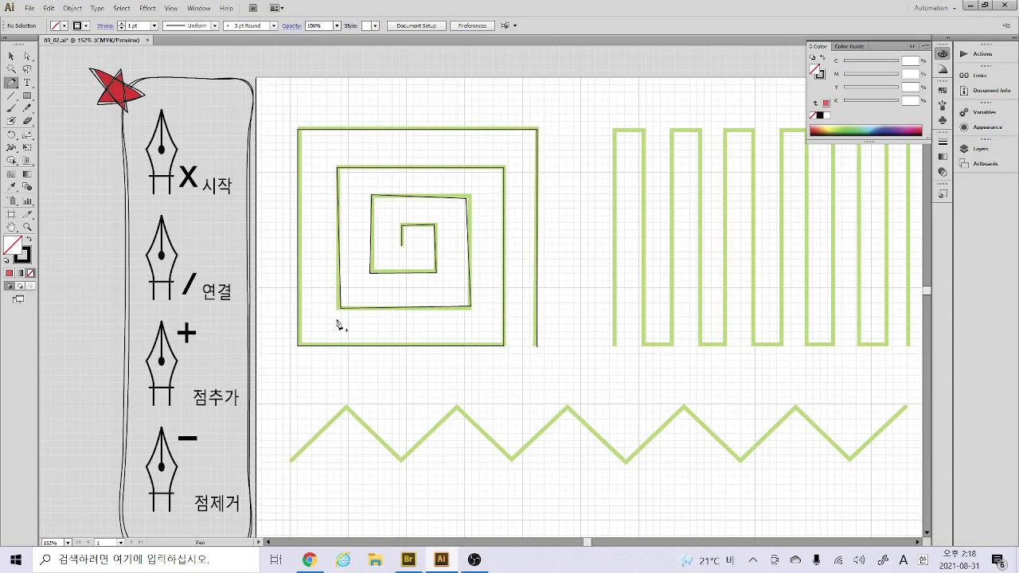
Trace the green square-wave line with straight Pen segments from its lower-left end through the third upper horizontal segment
{"action": "left_click", "coordinate": [616, 347]}
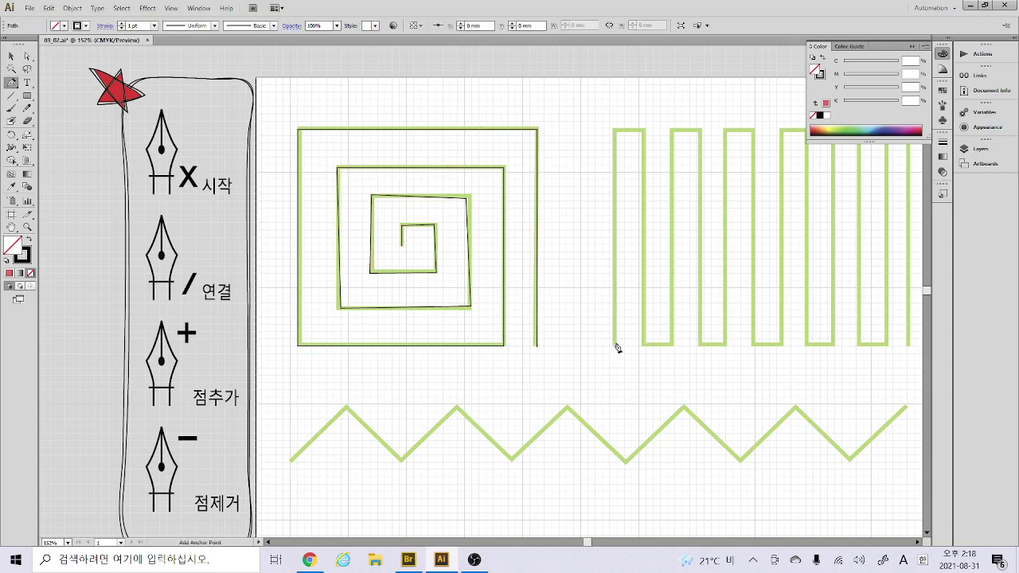
{"action": "left_click", "coordinate": [615, 130]}
{"action": "left_click", "coordinate": [643, 131]}
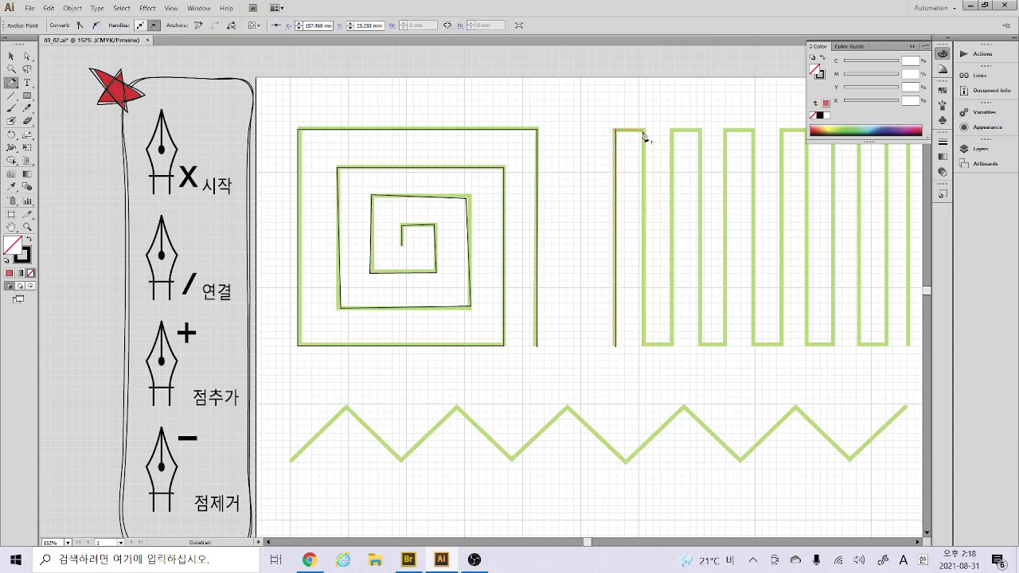
{"action": "left_click", "coordinate": [643, 347]}
{"action": "left_click", "coordinate": [673, 347]}
{"action": "left_click", "coordinate": [673, 129]}
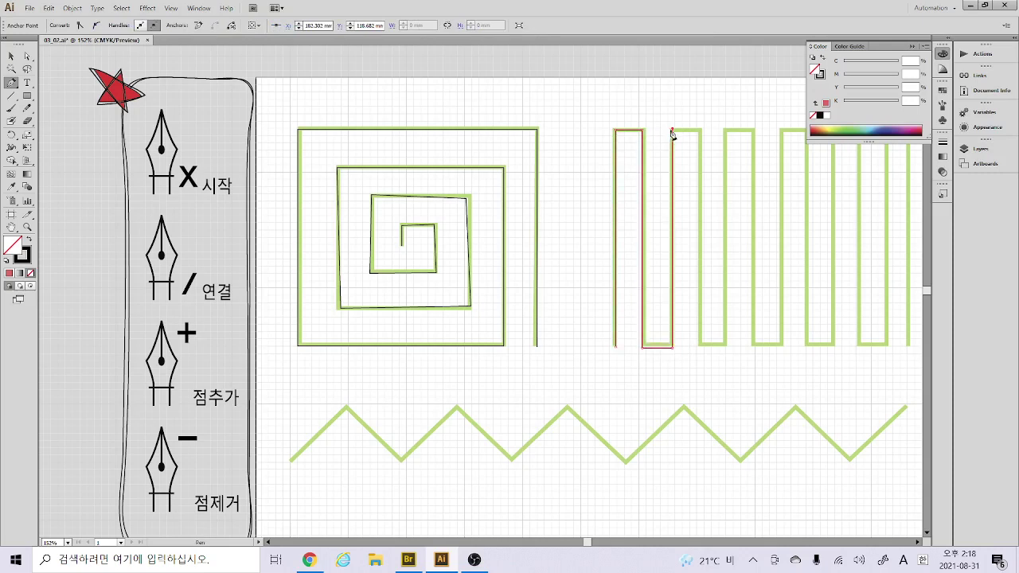
{"action": "left_click", "coordinate": [701, 130]}
{"action": "left_click", "coordinate": [700, 347]}
{"action": "left_click", "coordinate": [725, 347]}
{"action": "left_click", "coordinate": [725, 130]}
{"action": "left_click", "coordinate": [754, 130]}
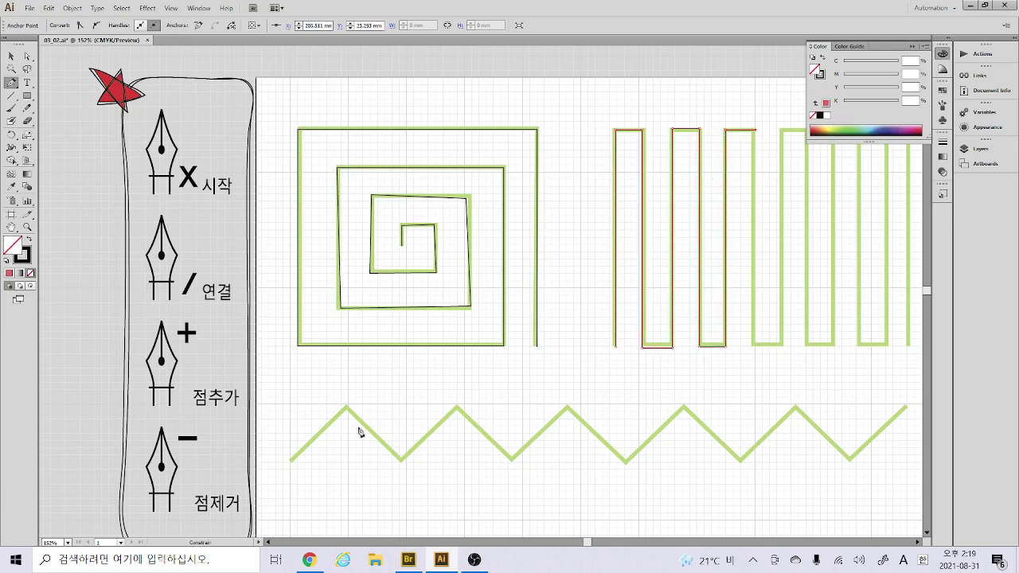
Try a segment from the square-wave path to the zigzag's start, undo it, and deselect the path to end it
{"action": "left_click", "coordinate": [289, 467]}
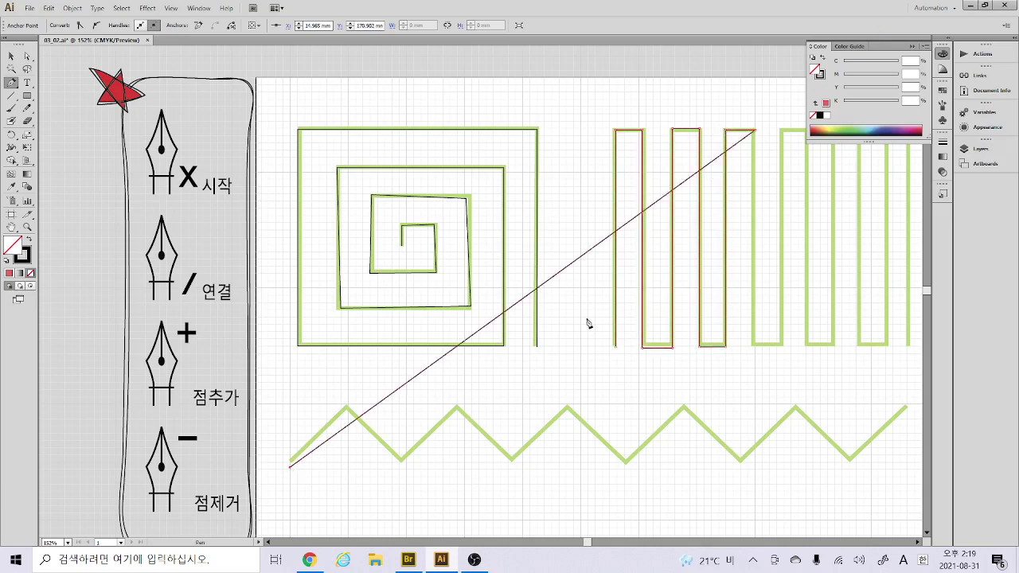
{"action": "key", "text": "ctrl+z"}
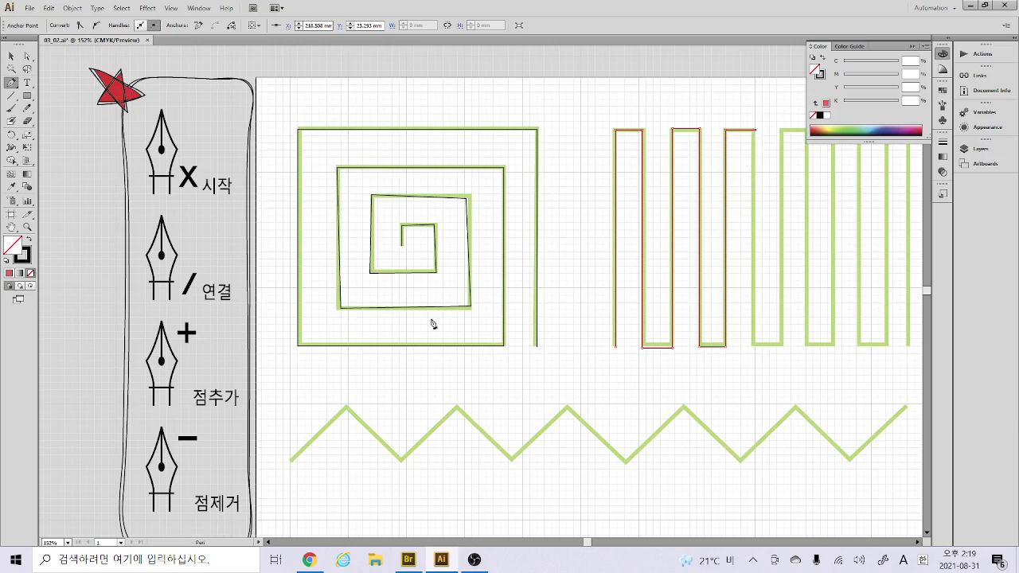
{"action": "key", "text": "ctrl"}
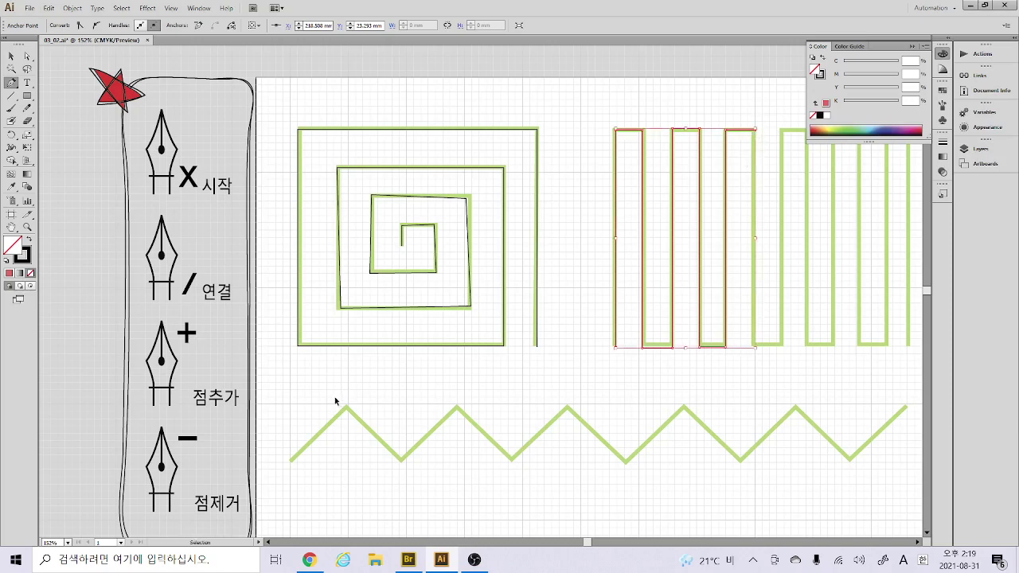
{"action": "left_click", "coordinate": [285, 392], "text": "ctrl"}
Trace the green zigzag with straight Pen segments from its lower-left start to its last lower vertex, and deselect the path to end it
{"action": "left_click", "coordinate": [290, 461]}
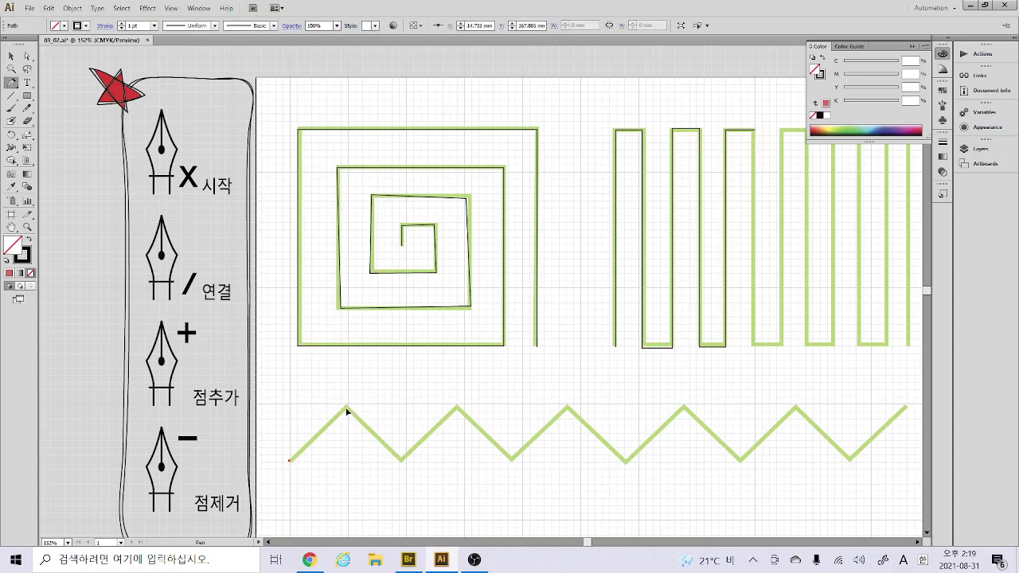
{"action": "left_click", "coordinate": [346, 409]}
{"action": "left_click", "coordinate": [401, 460]}
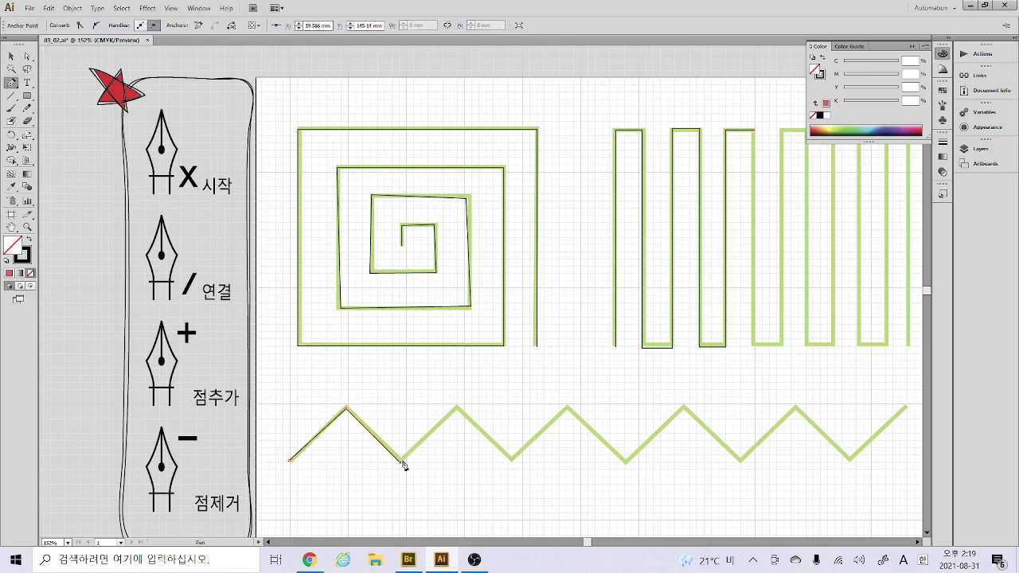
{"action": "left_click", "coordinate": [456, 408]}
{"action": "left_click", "coordinate": [511, 460]}
{"action": "left_click", "coordinate": [567, 408]}
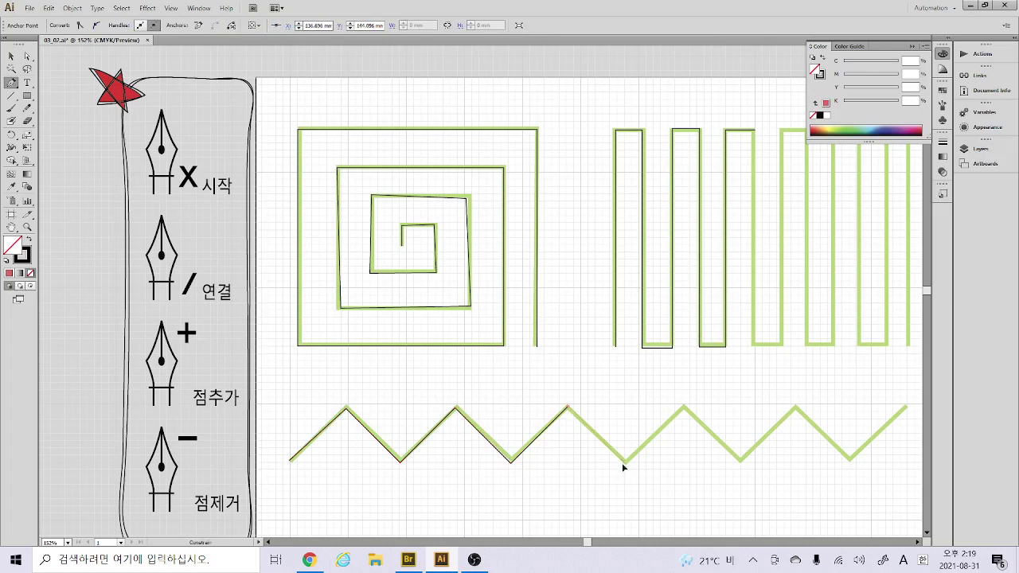
{"action": "left_click", "coordinate": [625, 461]}
{"action": "left_click", "coordinate": [683, 407]}
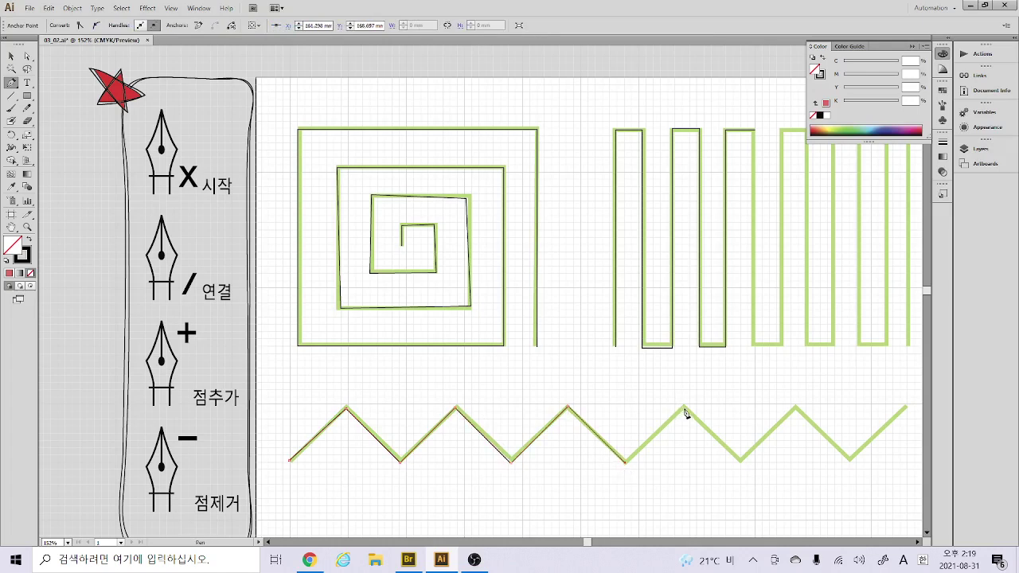
{"action": "left_click", "coordinate": [739, 460]}
{"action": "left_click", "coordinate": [796, 408]}
{"action": "left_click", "coordinate": [850, 460]}
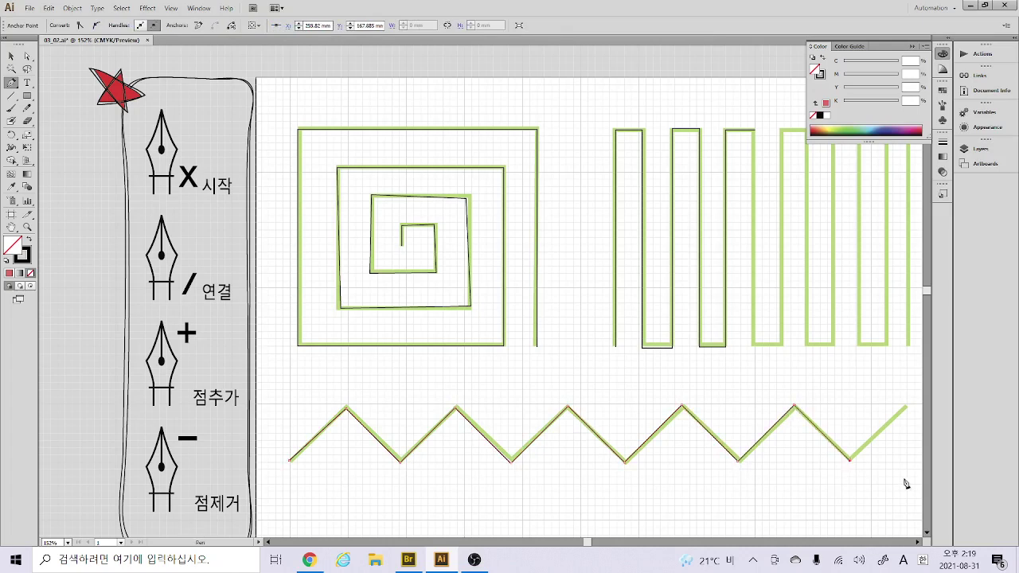
{"action": "left_click", "coordinate": [868, 485], "text": "ctrl"}
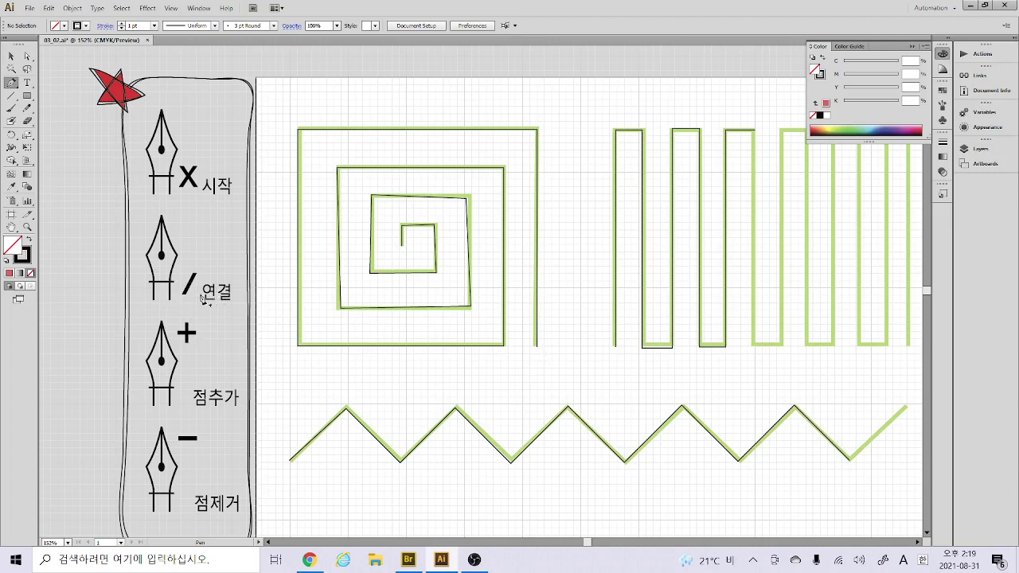
{"action": "mouse_move", "coordinate": [196, 304]}
{"action": "left_mouse_down"}
{"action": "mouse_move", "coordinate": [169, 278]}
{"action": "mouse_move", "coordinate": [188, 254]}
{"action": "mouse_move", "coordinate": [211, 257]}
{"action": "mouse_move", "coordinate": [222, 283]}
{"action": "mouse_move", "coordinate": [199, 304]}
{"action": "left_mouse_up"}
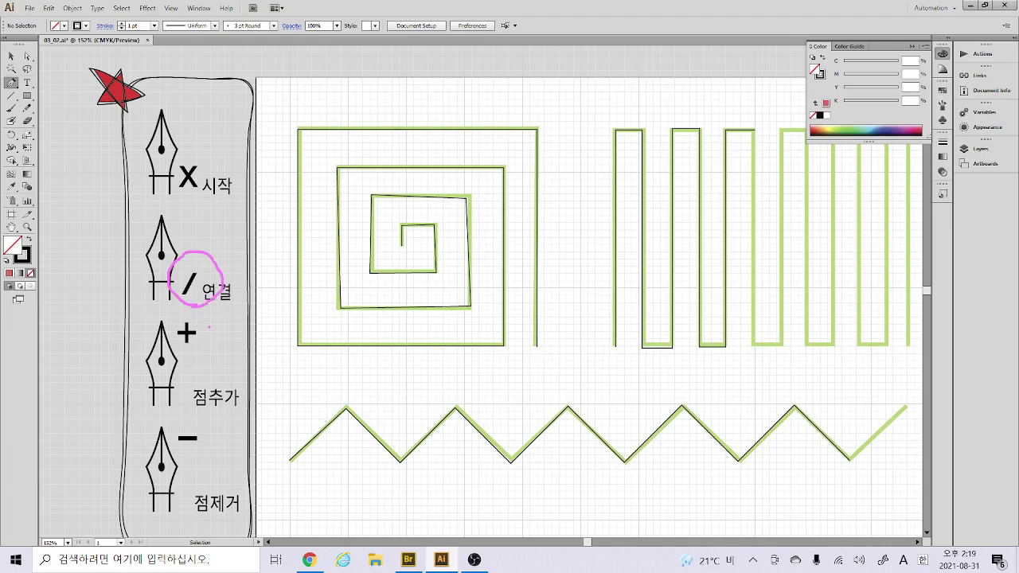
{"action": "key", "text": "Escape"}
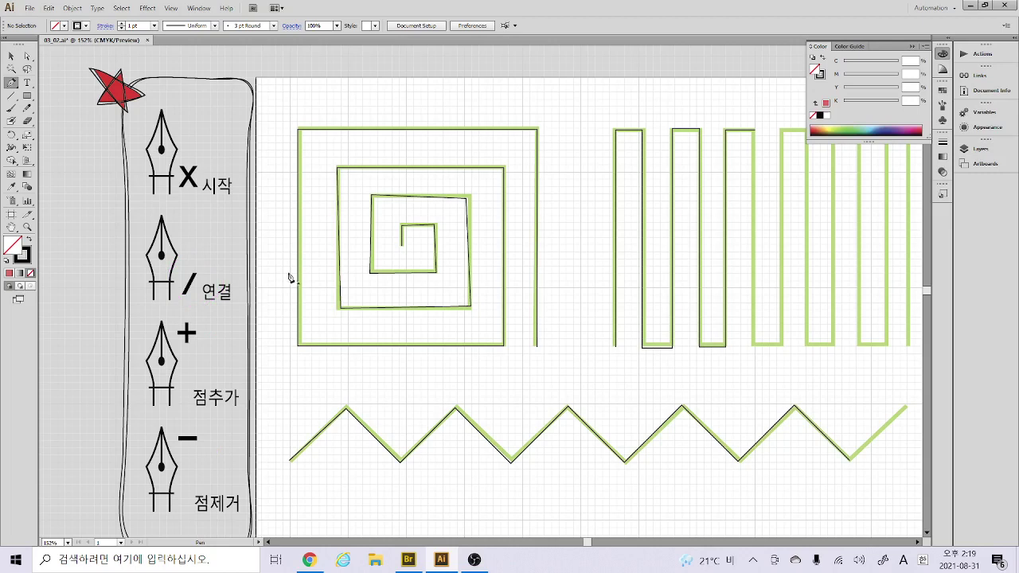
Try joining the spiral's outer end to the square-wave path's start with one straight segment, undo it, and deselect both paths
{"action": "left_click", "coordinate": [536, 348]}
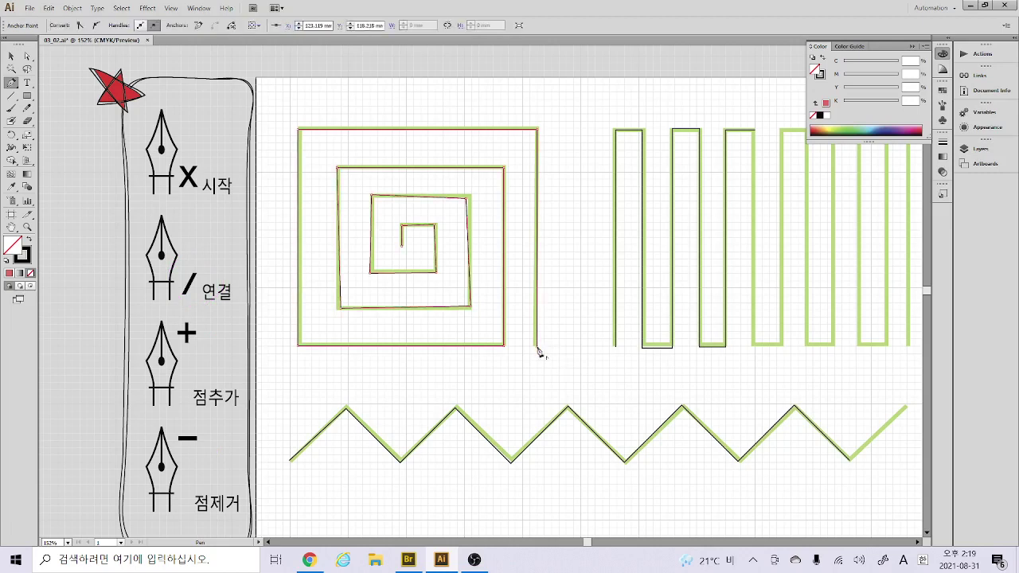
{"action": "left_click", "coordinate": [615, 348]}
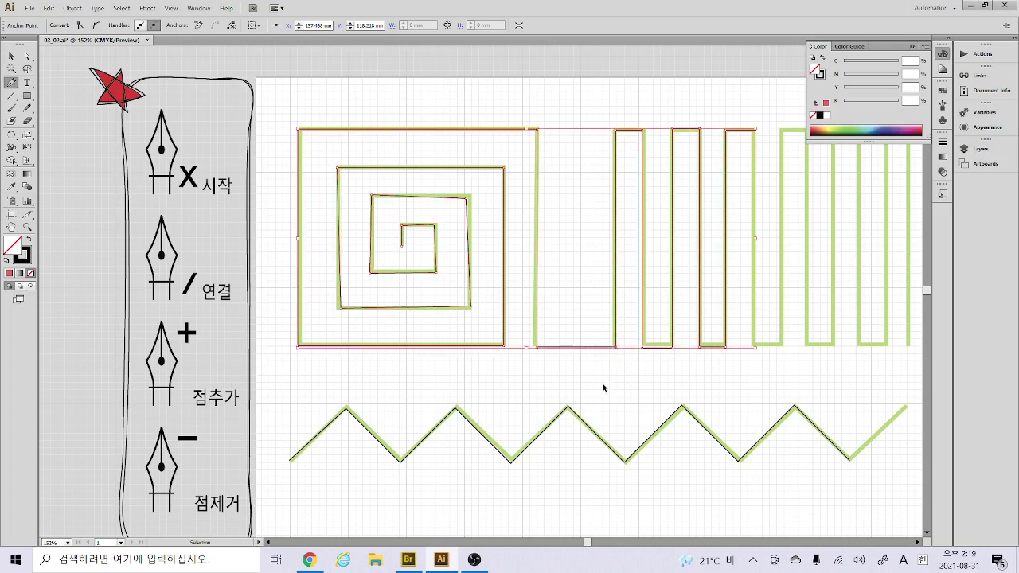
{"action": "key", "text": "ctrl+z"}
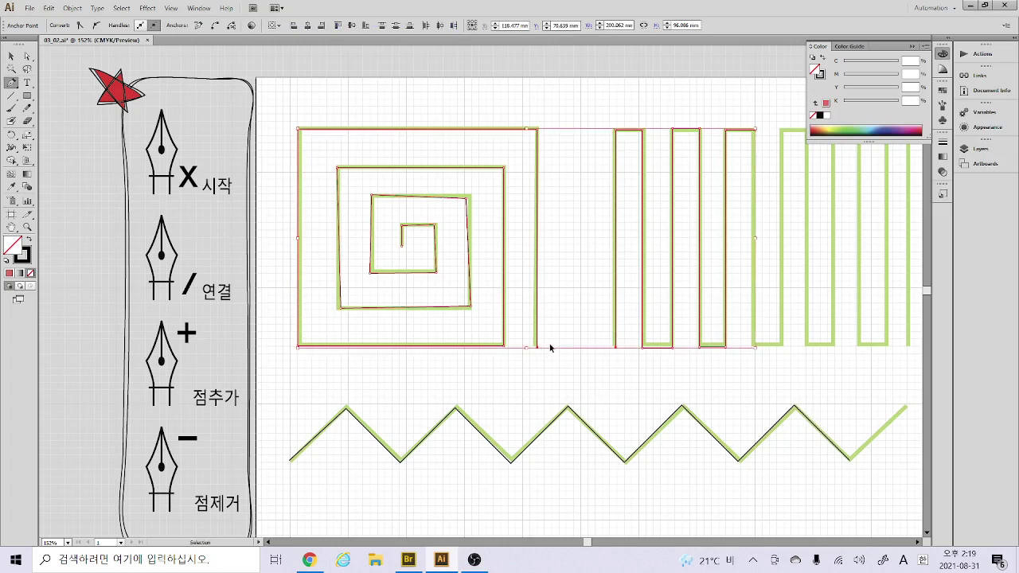
{"action": "left_click", "coordinate": [551, 350], "text": "ctrl"}
Continue the spiral from its outer end with bent straight segments below the guides and connect it to the square-wave path's lower-left end
{"action": "left_click", "coordinate": [538, 349]}
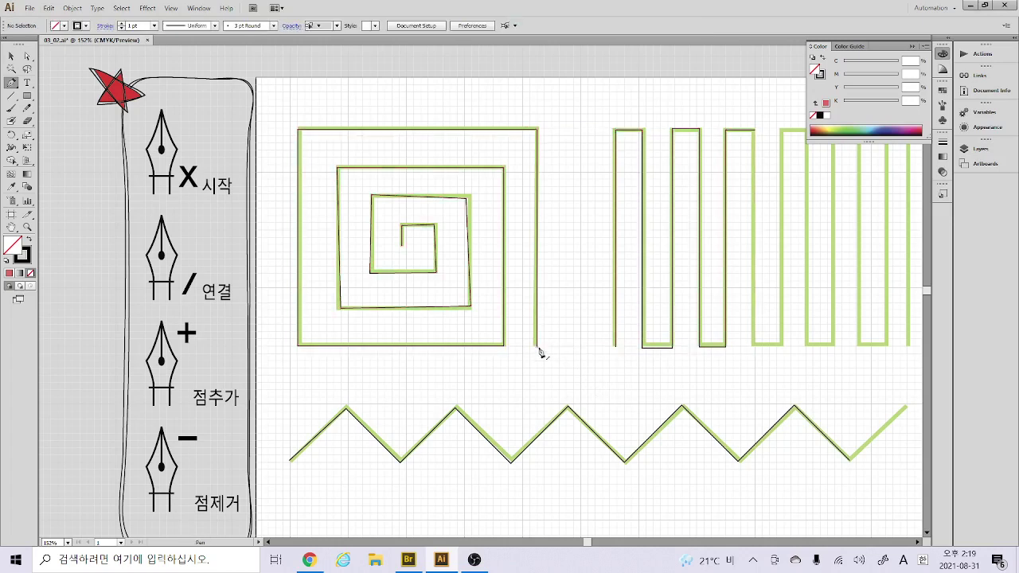
{"action": "left_click", "coordinate": [585, 382]}
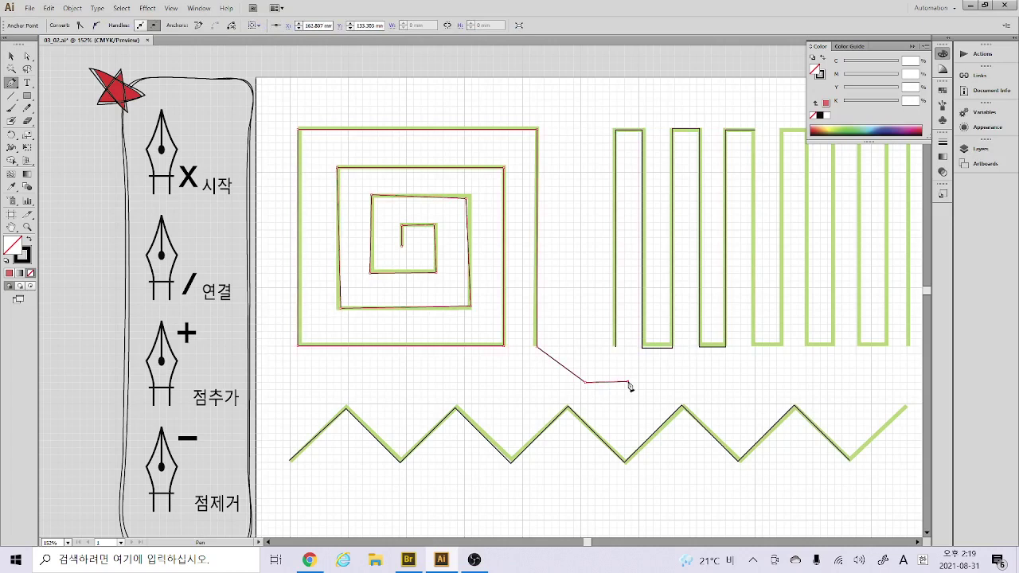
{"action": "left_click", "coordinate": [638, 372]}
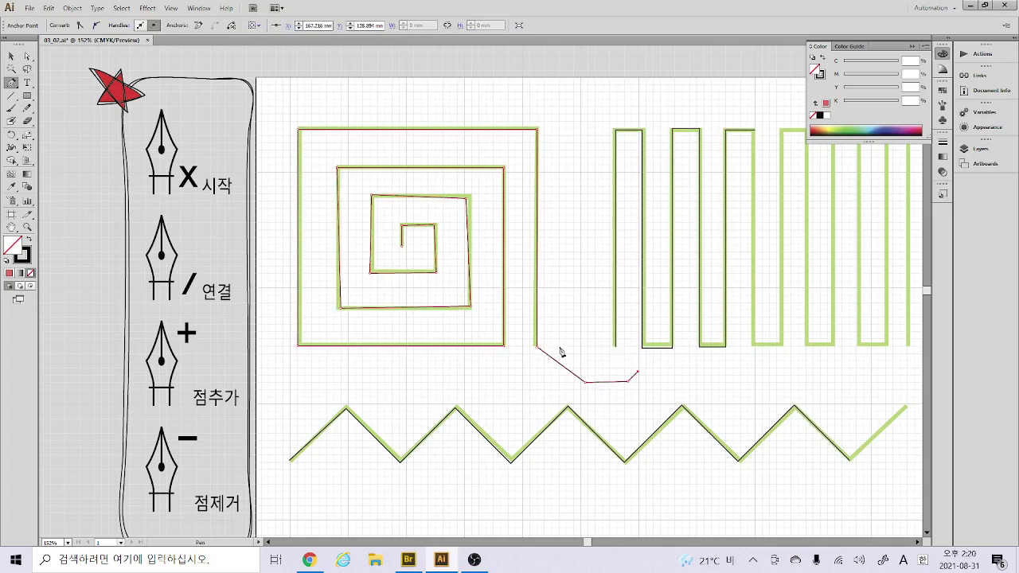
{"action": "left_click", "coordinate": [617, 352]}
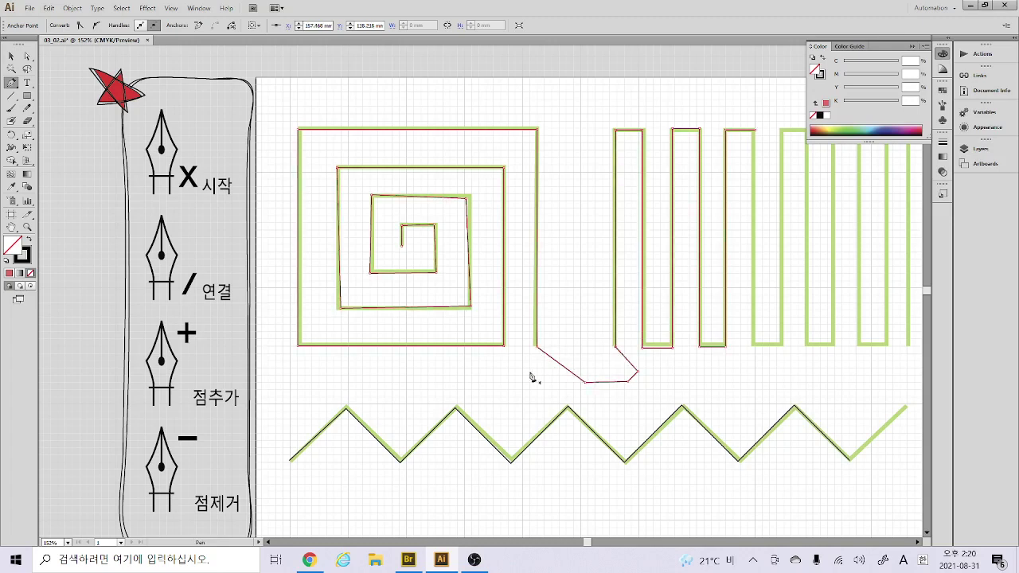
Add four anchor points along the spiral's outermost top edge, undoing the stray point placed above it
{"action": "left_click", "coordinate": [396, 133]}
{"action": "left_click", "coordinate": [398, 131]}
{"action": "left_click", "coordinate": [467, 130]}
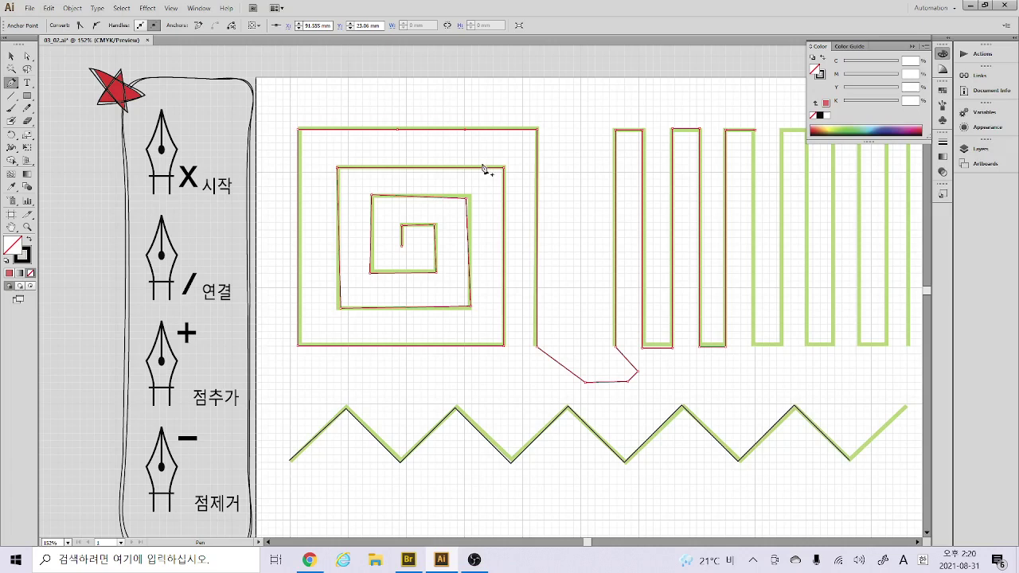
{"action": "left_click", "coordinate": [503, 130]}
{"action": "left_click", "coordinate": [517, 124]}
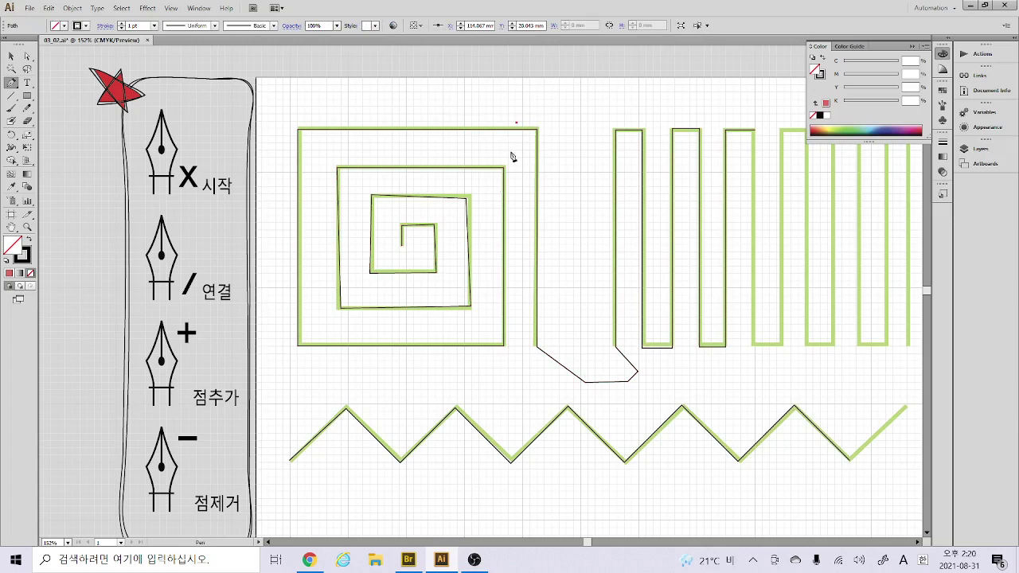
{"action": "key", "text": "ctrl+z"}
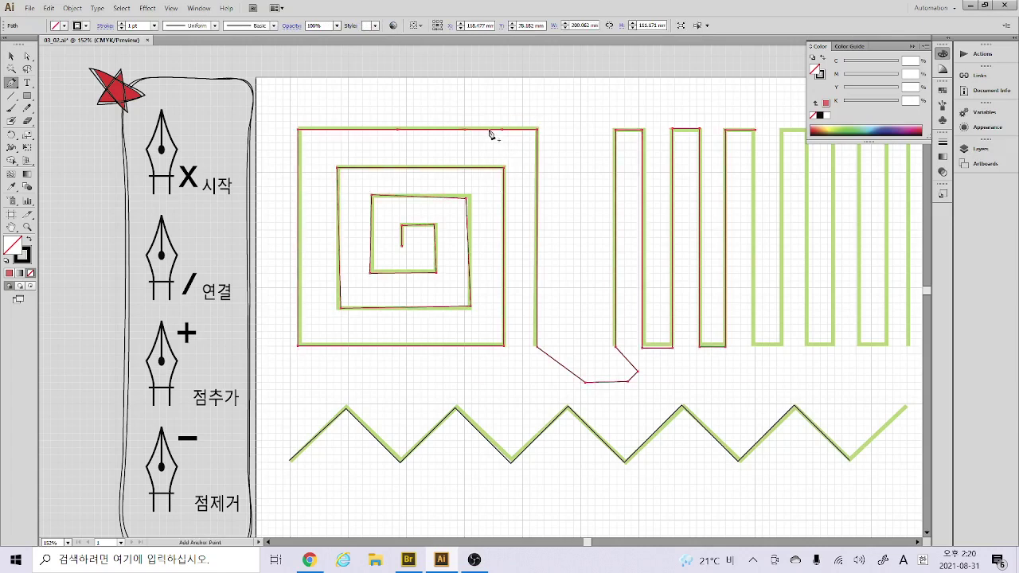
{"action": "left_click", "coordinate": [491, 132]}
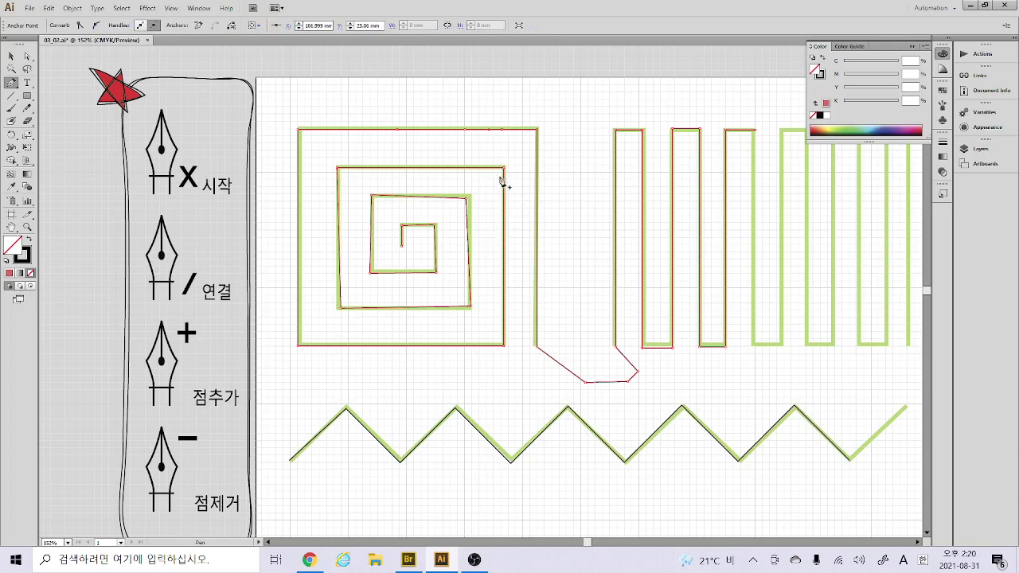
Delete the spiral's outer upper-right corner anchor and the four anchor points added along the top edge
{"action": "left_click", "coordinate": [538, 132]}
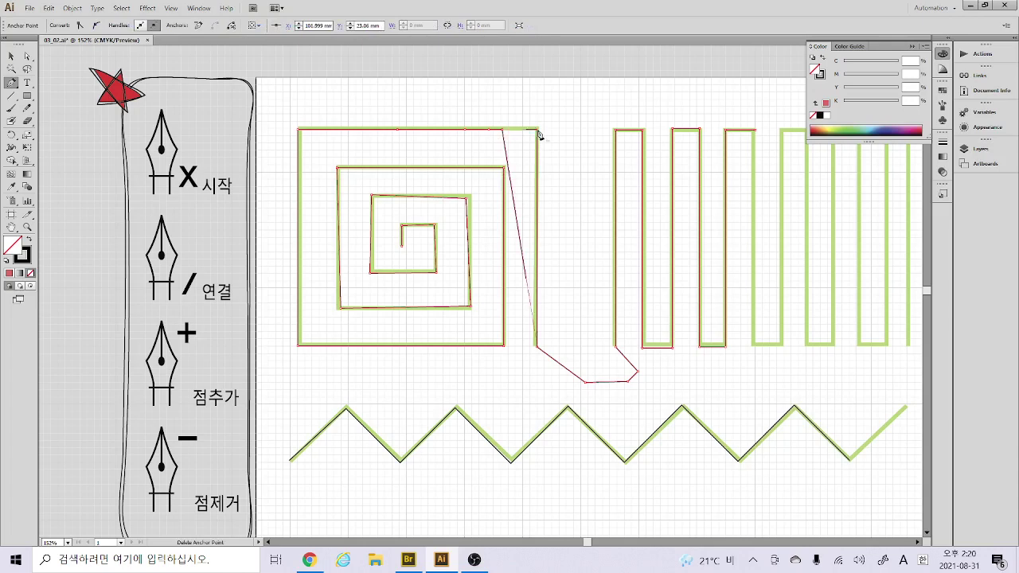
{"action": "left_click", "coordinate": [503, 132]}
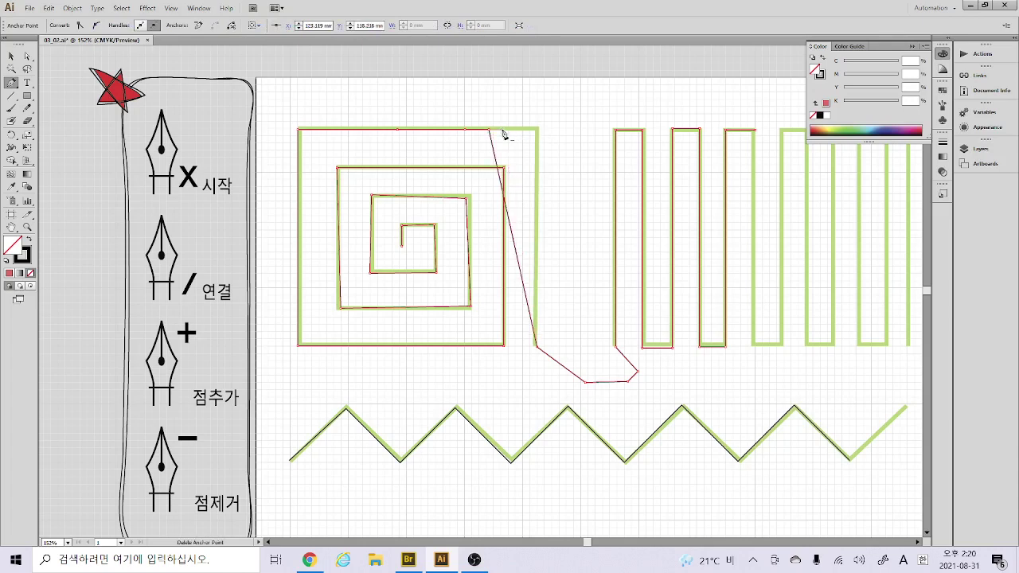
{"action": "left_click", "coordinate": [487, 130]}
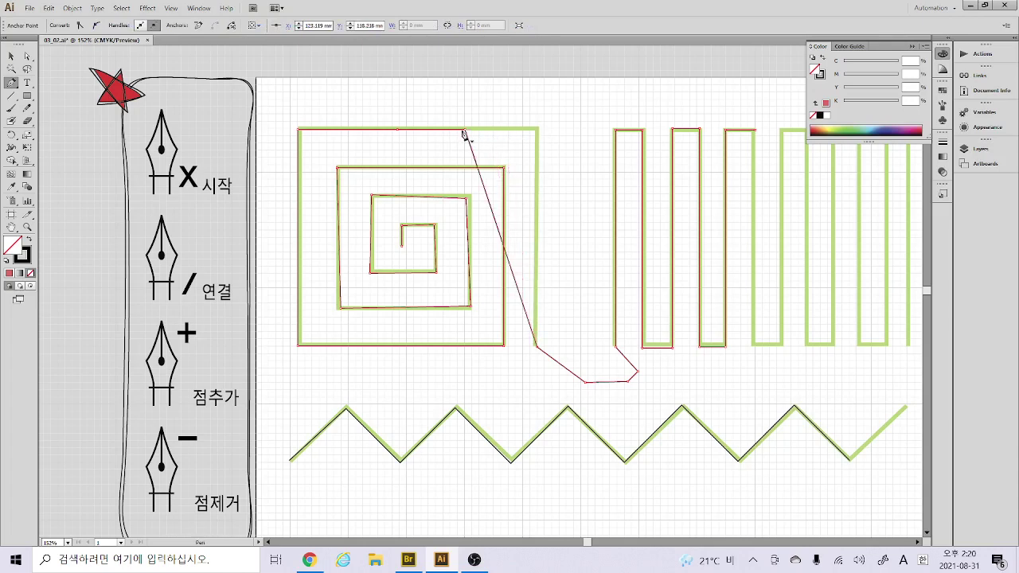
{"action": "left_click", "coordinate": [467, 132]}
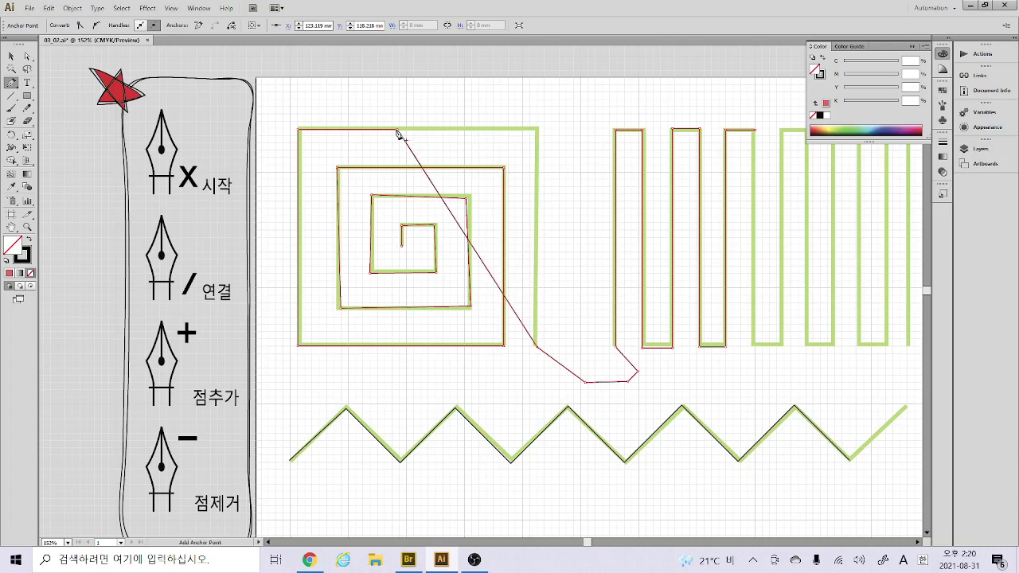
{"action": "left_click", "coordinate": [399, 132]}
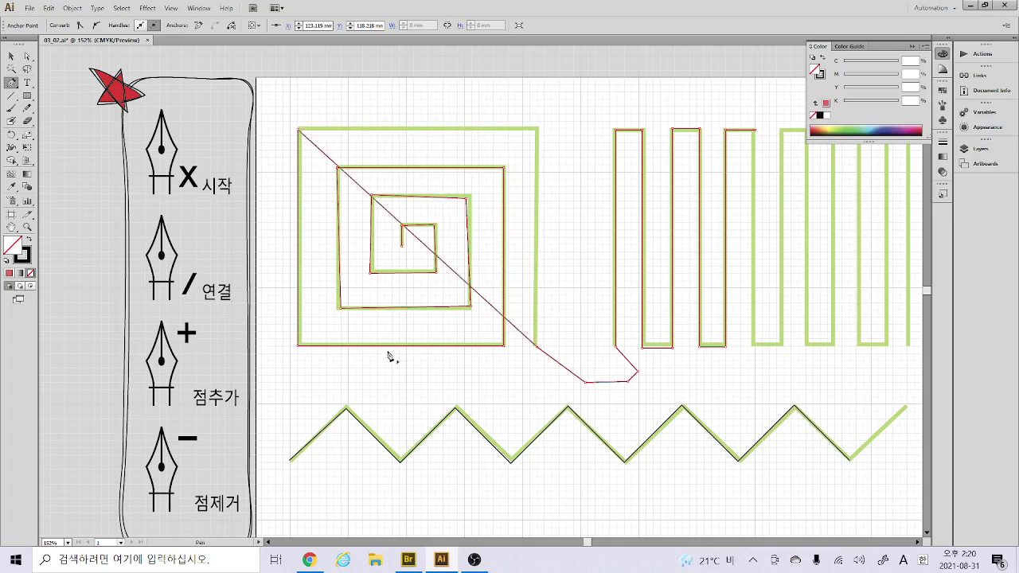
Replace the spiral's upper-left corner anchor with one on the outer left edge and curve it with the Convert Anchor Point tool
{"action": "left_click", "coordinate": [299, 215]}
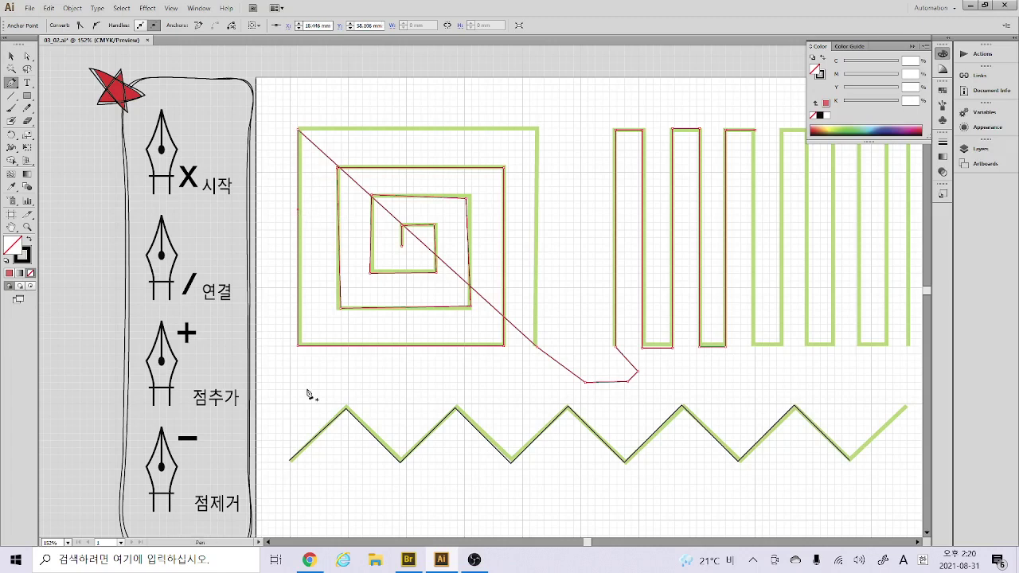
{"action": "left_click", "coordinate": [299, 133]}
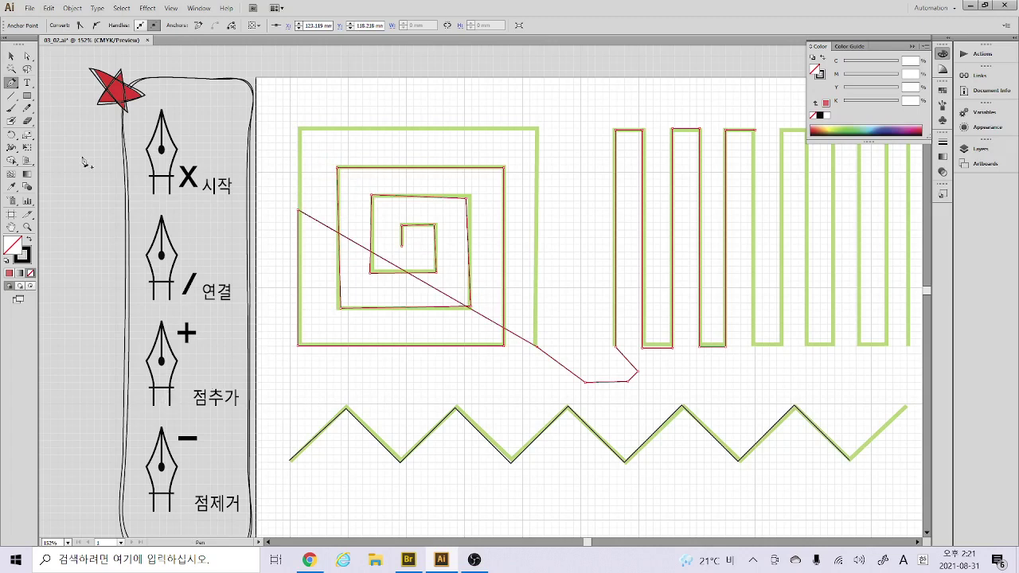
{"action": "left_click_drag", "start_coordinate": [11, 82], "coordinate": [49, 83]}
{"action": "left_click_drag", "start_coordinate": [12, 82], "coordinate": [61, 125]}
{"action": "left_click_drag", "start_coordinate": [297, 210], "coordinate": [347, 146]}
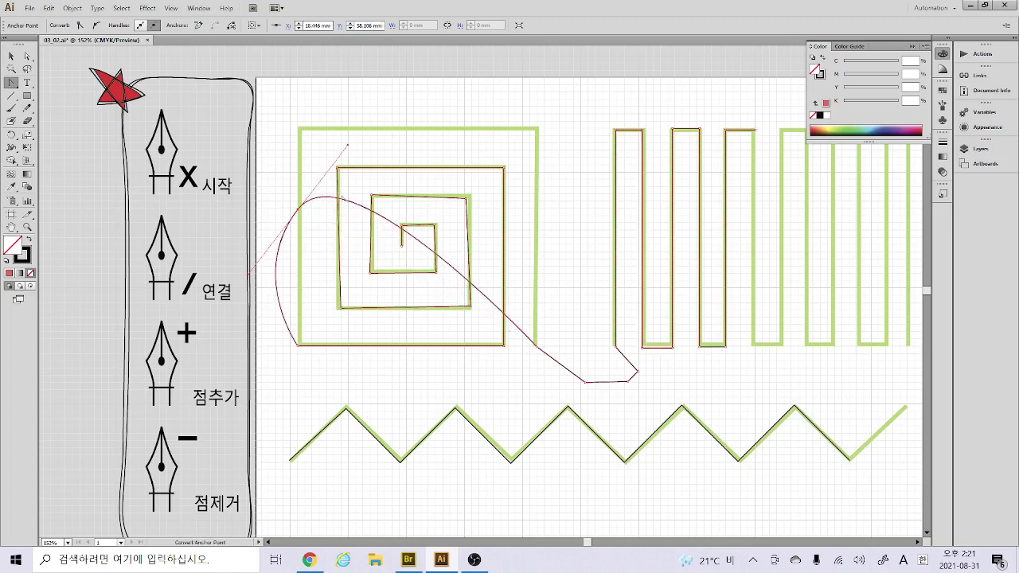
Convert the upper-right corner of the spiral's second ring to a smooth curve, and convert it back to a sharp corner
{"action": "left_click", "coordinate": [503, 169]}
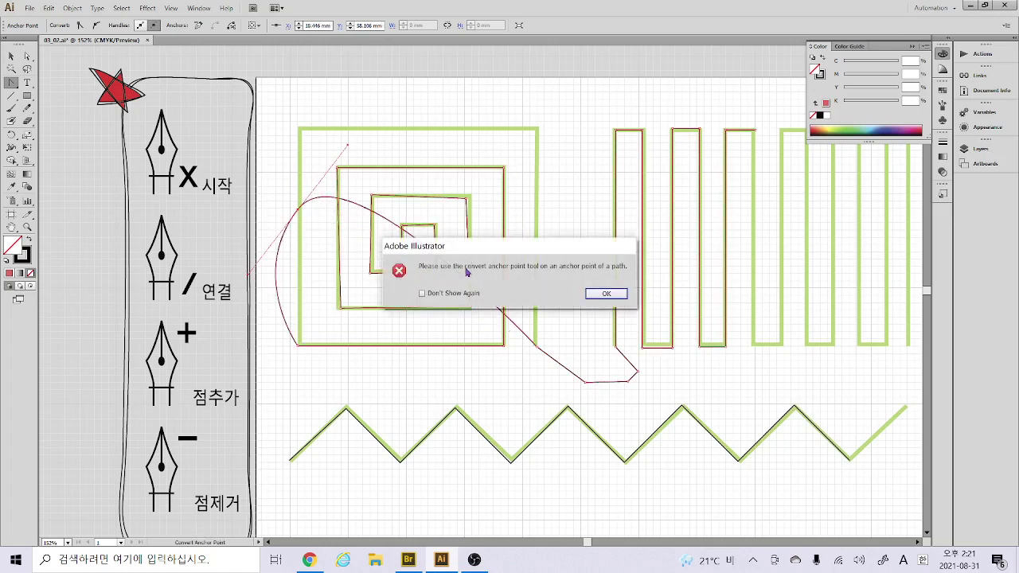
{"action": "left_click", "coordinate": [605, 294]}
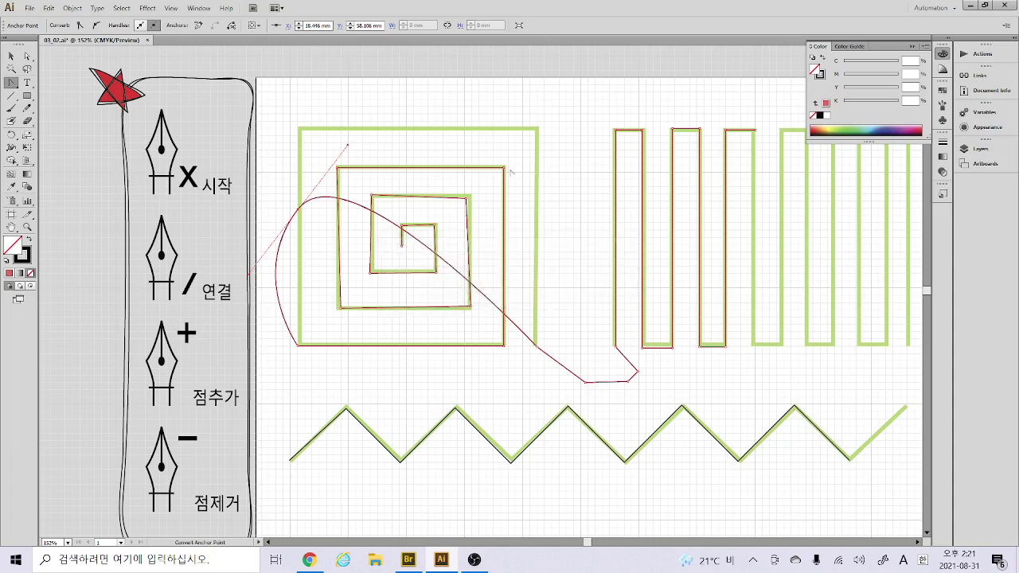
{"action": "left_click_drag", "start_coordinate": [504, 168], "coordinate": [547, 207]}
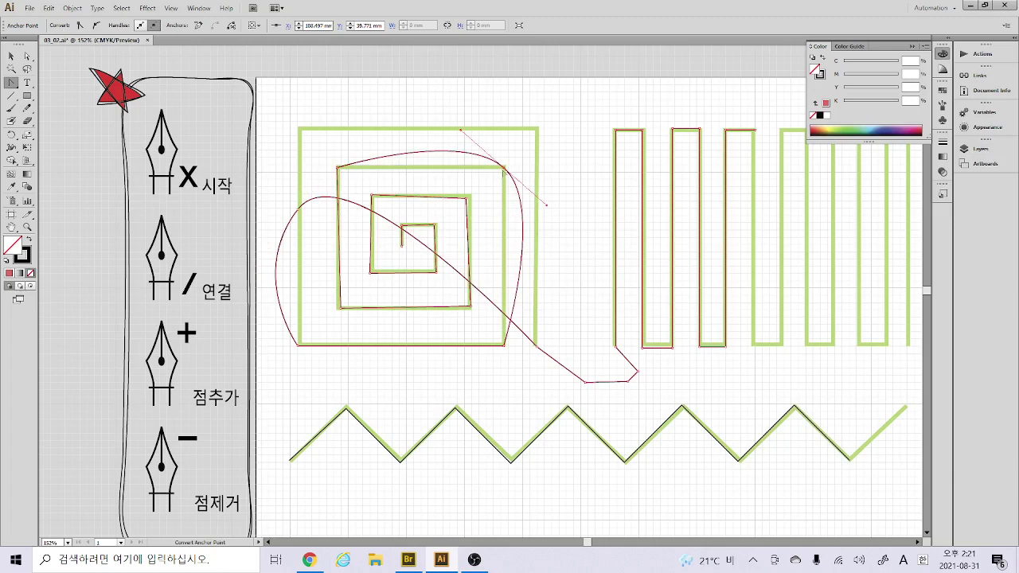
{"action": "left_click", "coordinate": [503, 168]}
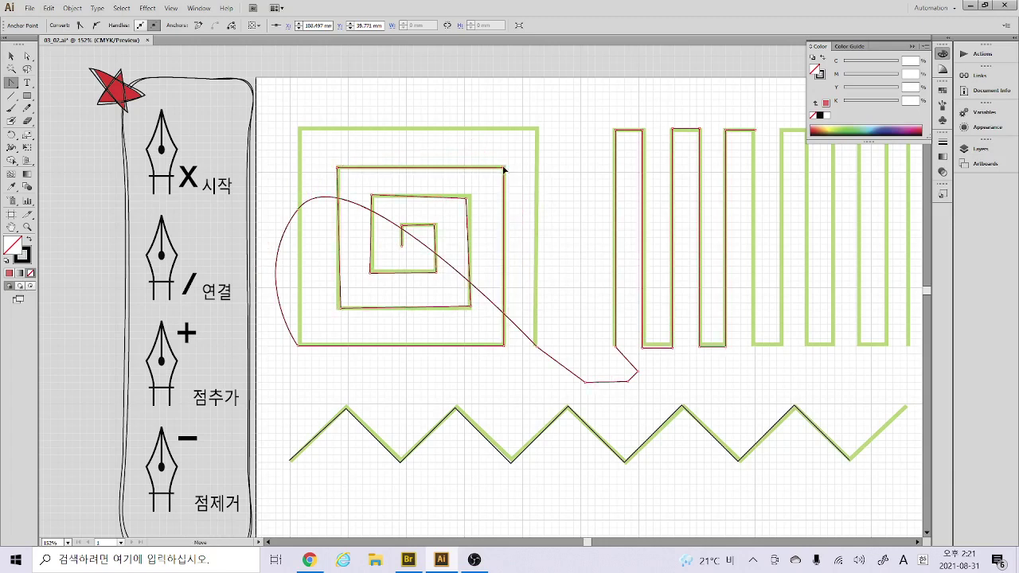
Switch from the Convert Anchor Point tool back to the Pen tool
{"action": "left_click_drag", "start_coordinate": [11, 82], "coordinate": [70, 121]}
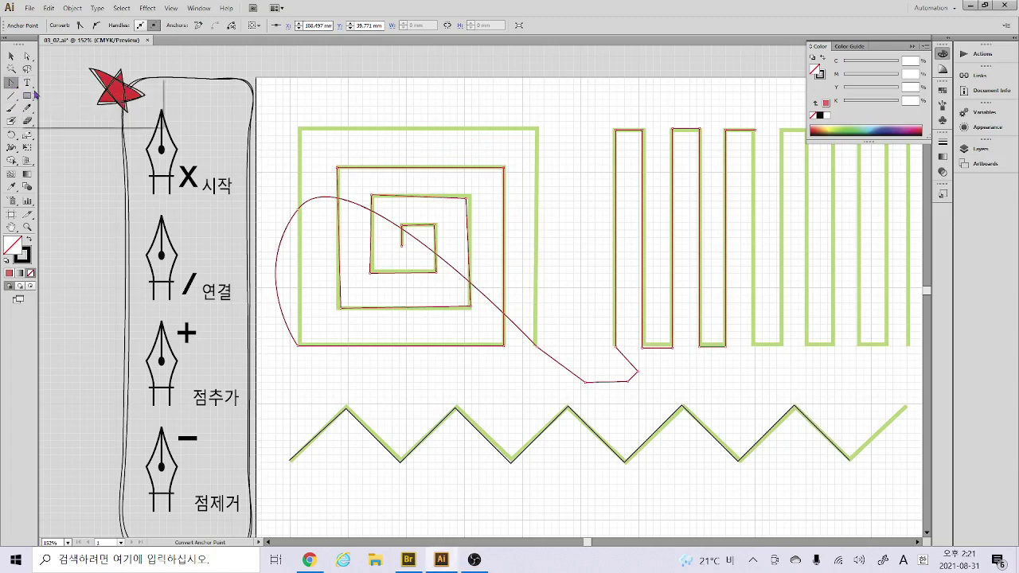
{"action": "left_click_drag", "start_coordinate": [11, 82], "coordinate": [69, 85]}
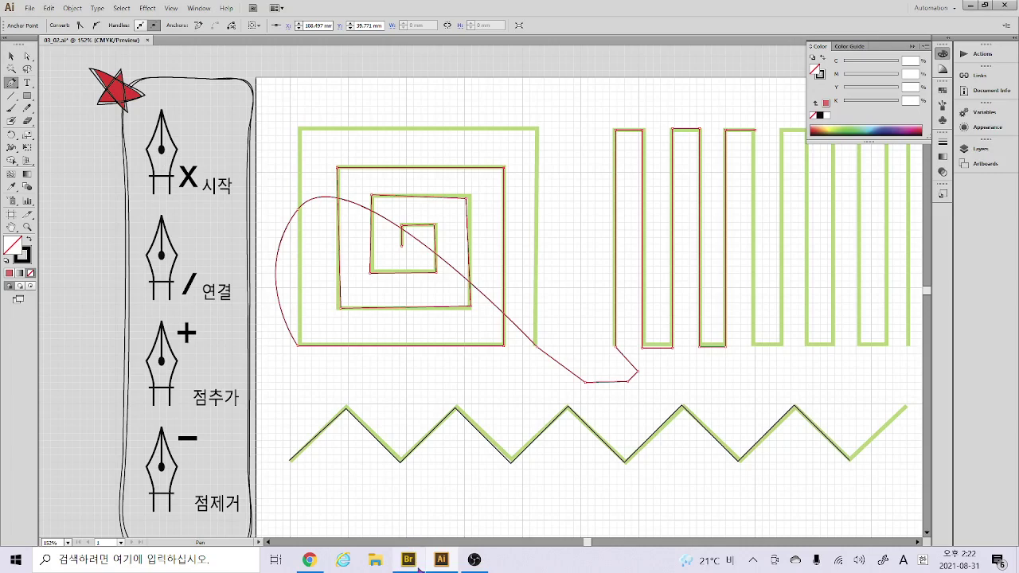
Open 03_03.ai from Adobe Bridge, and close 03_02.ai without saving its changes
{"action": "left_click", "coordinate": [409, 559]}
{"action": "left_click_drag", "start_coordinate": [637, 185], "coordinate": [436, 40]}
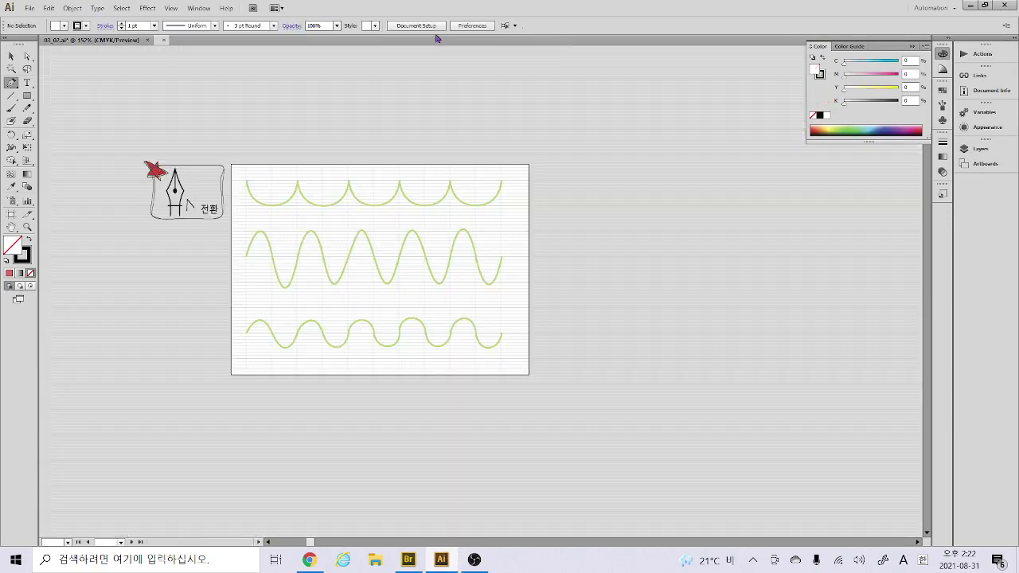
{"action": "left_click", "coordinate": [146, 40]}
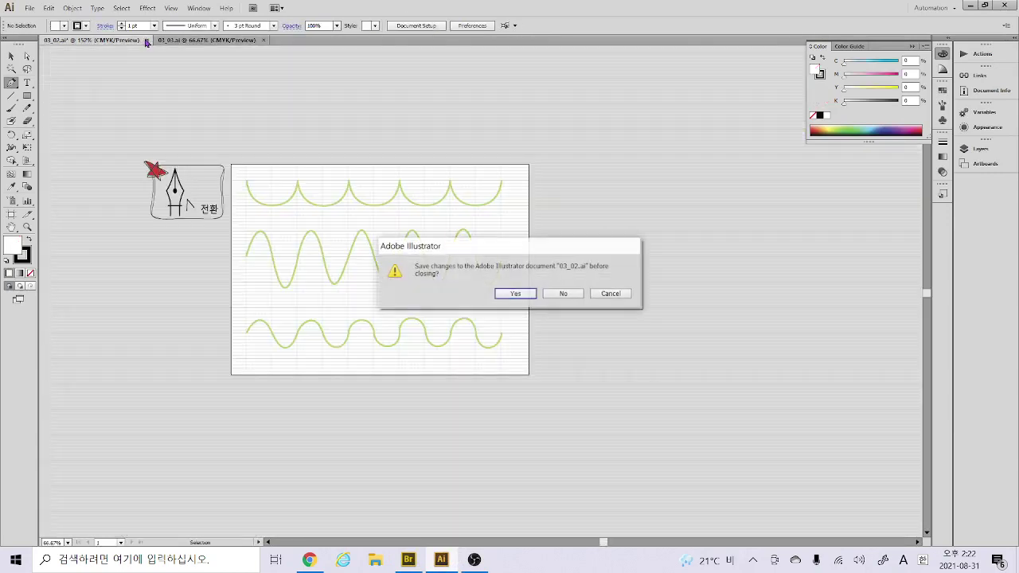
{"action": "left_click", "coordinate": [556, 294]}
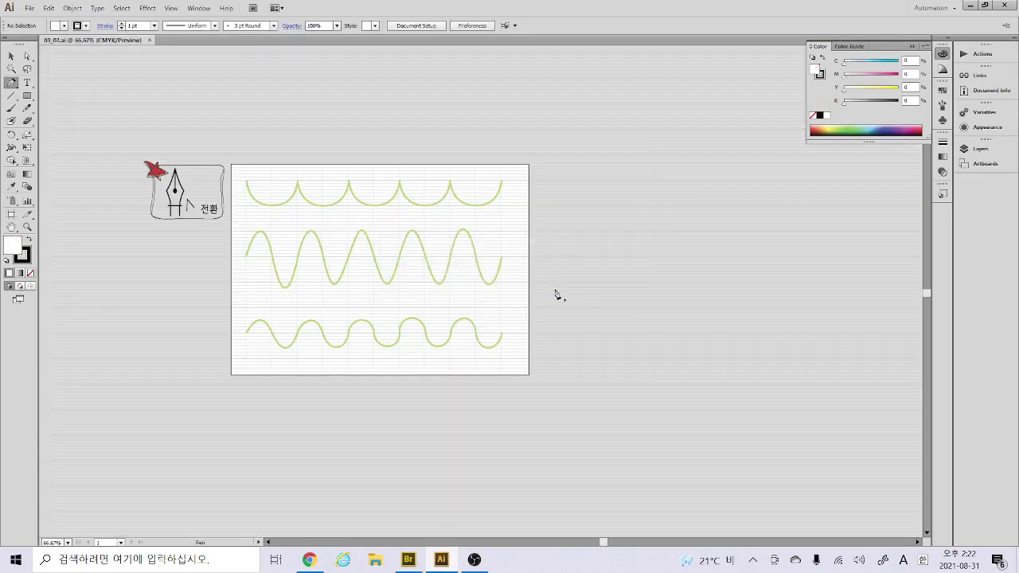
{"action": "key", "text": "ctrl+0"}
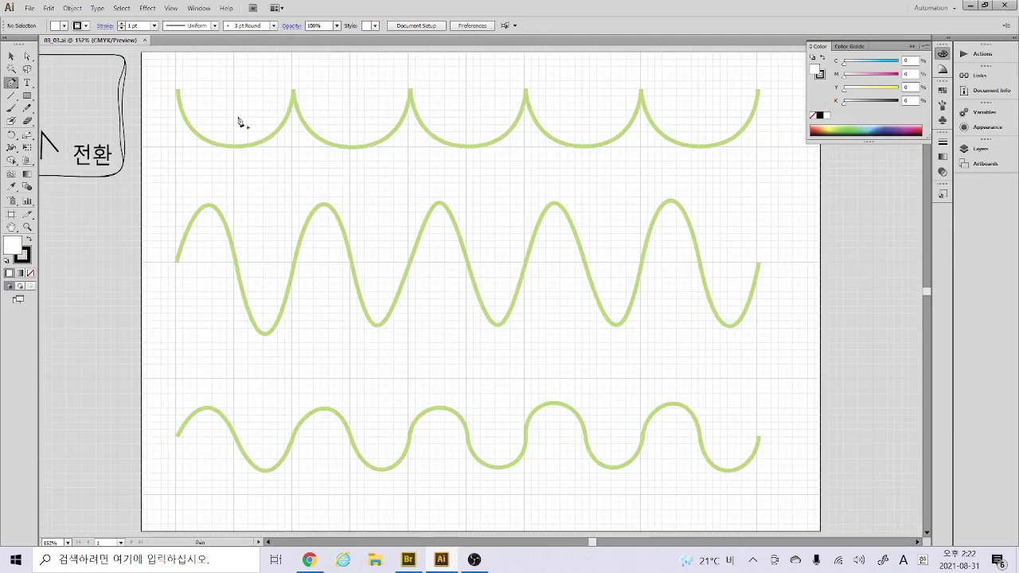
Start a Pen path on the top scallop guide with a straight segment to the first trough and a curve up to the next cusp
{"action": "left_click", "coordinate": [176, 89]}
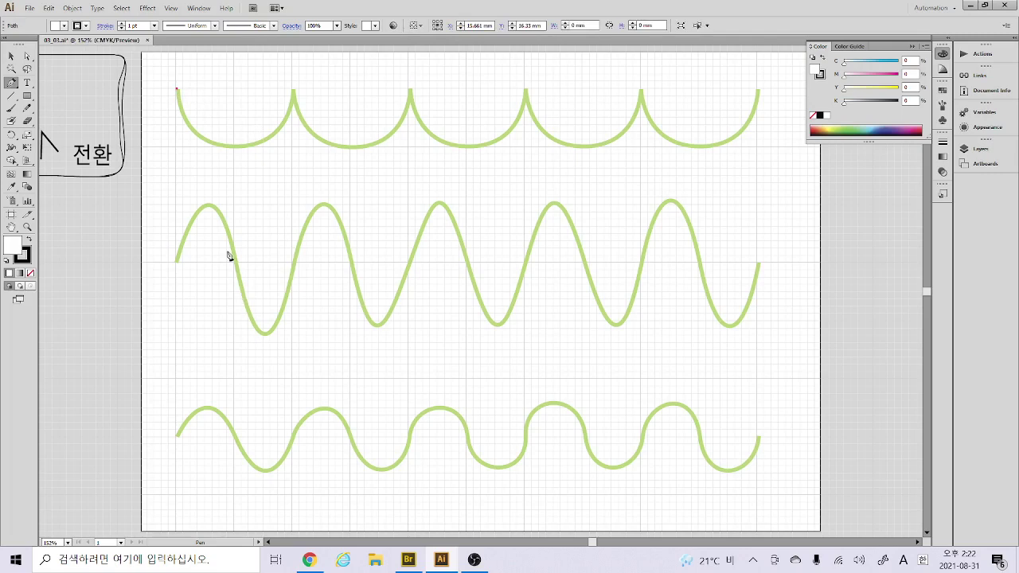
{"action": "left_click", "coordinate": [231, 148]}
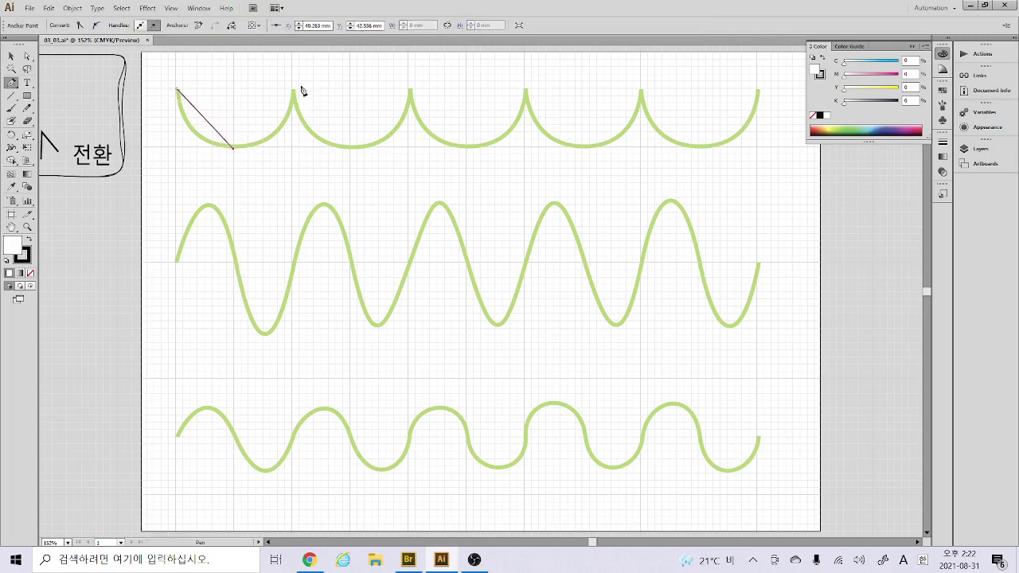
{"action": "left_click_drag", "start_coordinate": [293, 94], "coordinate": [288, 249]}
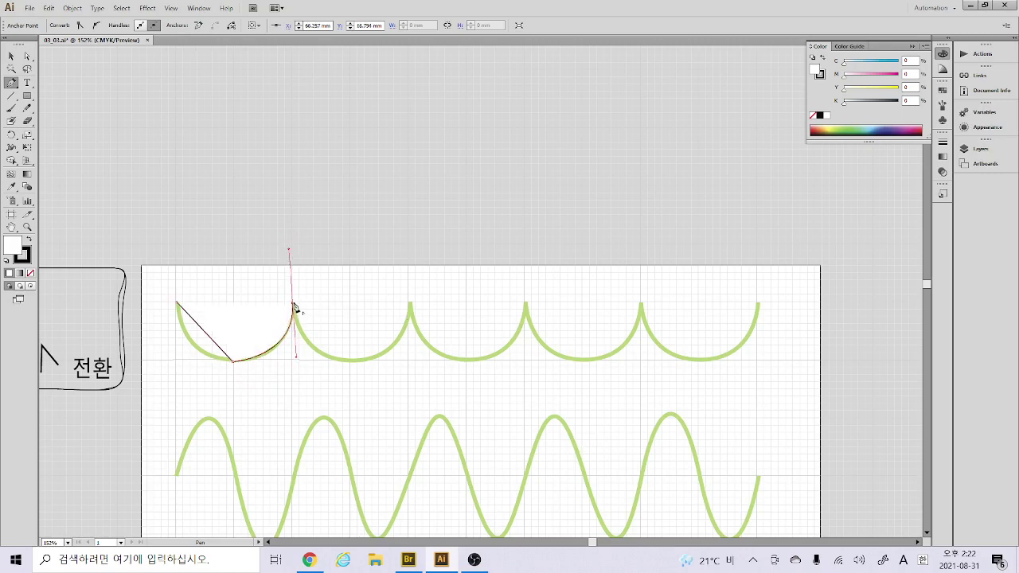
{"action": "left_click_drag", "start_coordinate": [215, 410], "coordinate": [340, 337]}
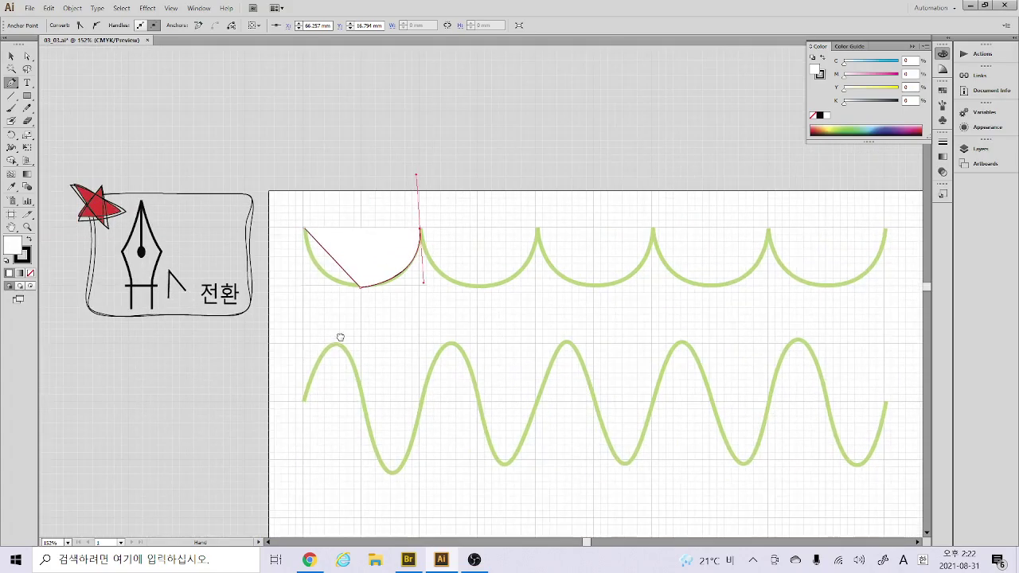
Try to continue the scallop path to the second trough while keeping the outgoing handle at the cusp, and undo it
{"action": "left_click", "coordinate": [421, 230]}
{"action": "key", "text": "ctrl+z"}
{"action": "left_click_drag", "start_coordinate": [478, 288], "coordinate": [470, 360]}
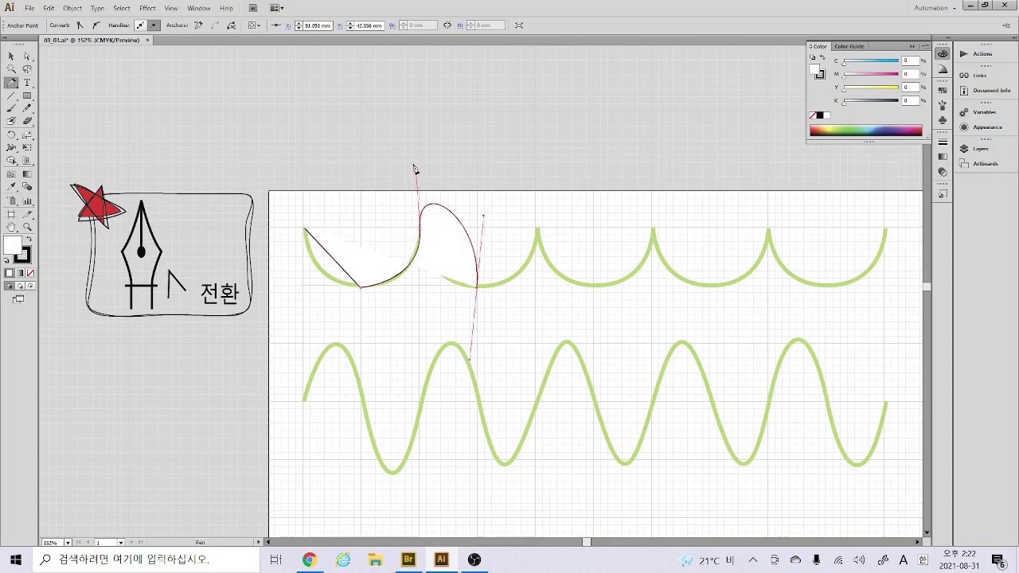
{"action": "key", "text": "ctrl+z"}
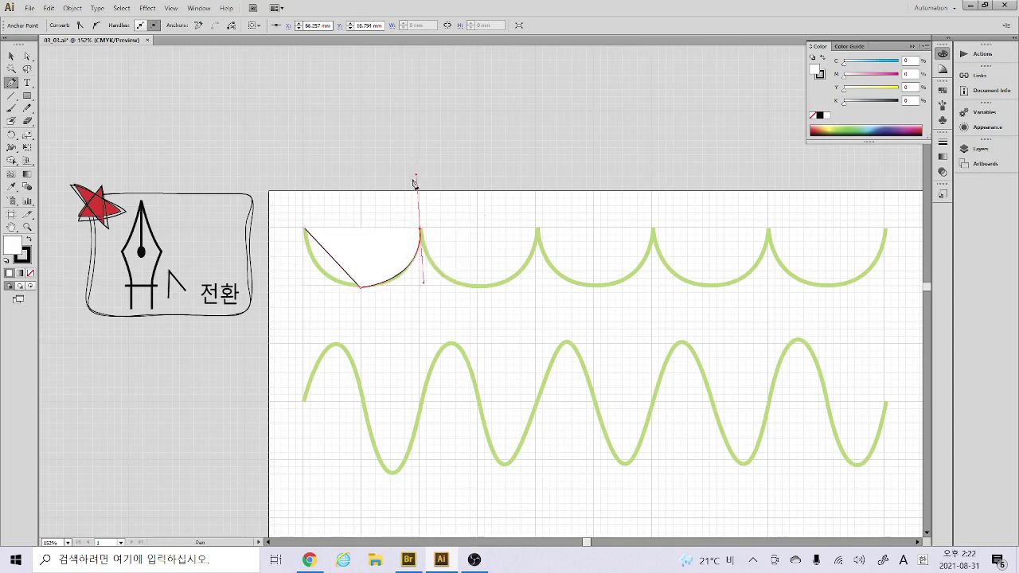
Trace the second scallop and the first half of the third with curved Pen segments, removing the outgoing handle at each anchor
{"action": "left_click", "coordinate": [421, 231]}
{"action": "left_click_drag", "start_coordinate": [478, 288], "coordinate": [529, 291]}
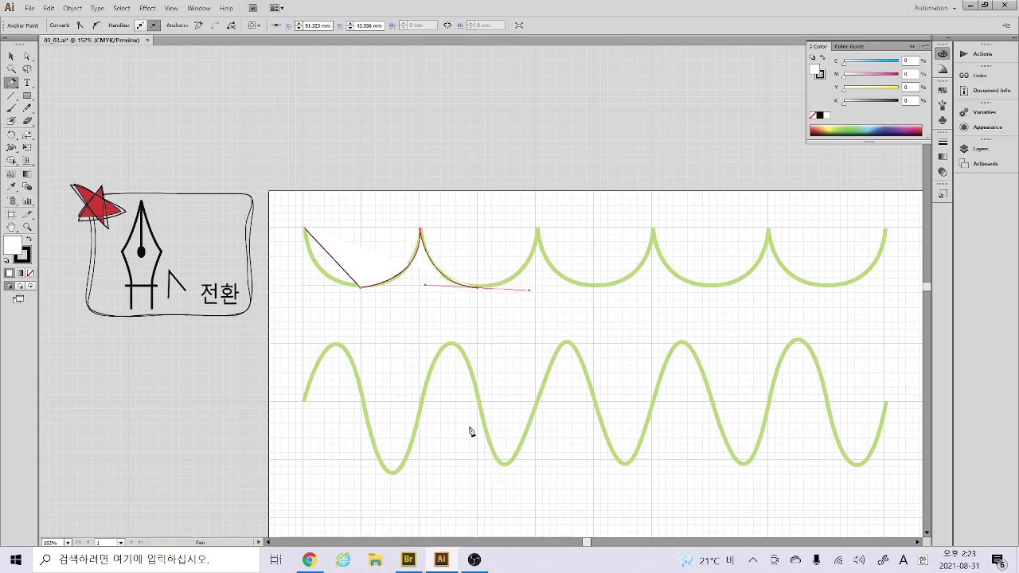
{"action": "left_click", "coordinate": [478, 288]}
{"action": "left_click_drag", "start_coordinate": [538, 229], "coordinate": [535, 164]}
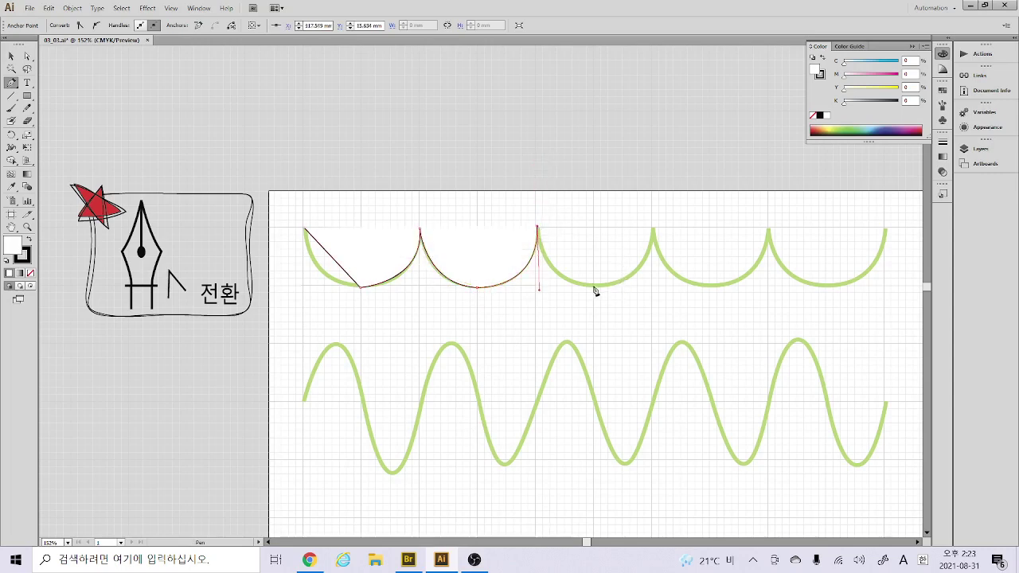
{"action": "left_click_drag", "start_coordinate": [595, 290], "coordinate": [652, 291]}
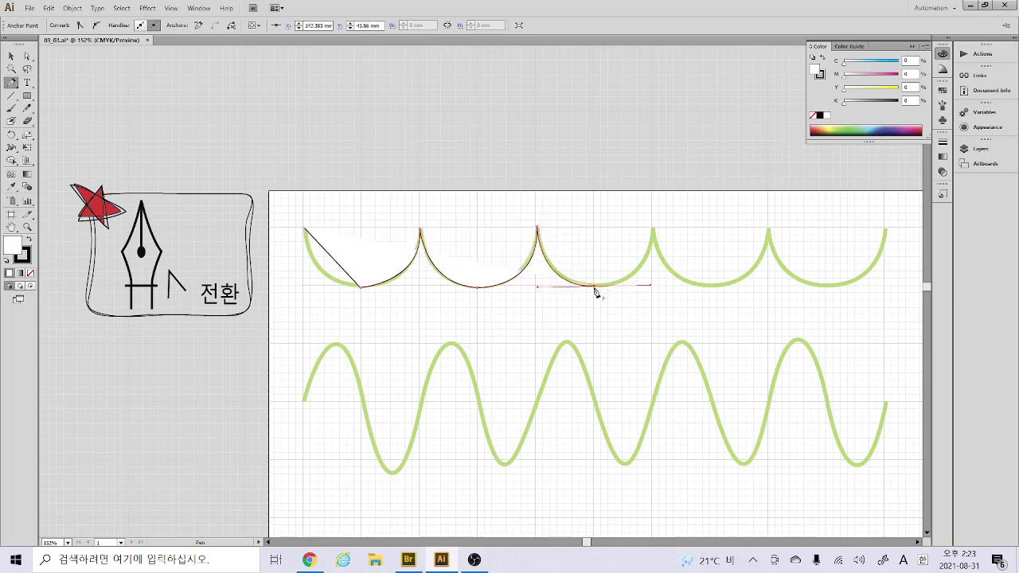
{"action": "left_click", "coordinate": [596, 289]}
Set the scallop path's fill to none, and end the path with a curve up to the third scallop's right cusp
{"action": "left_click", "coordinate": [30, 273]}
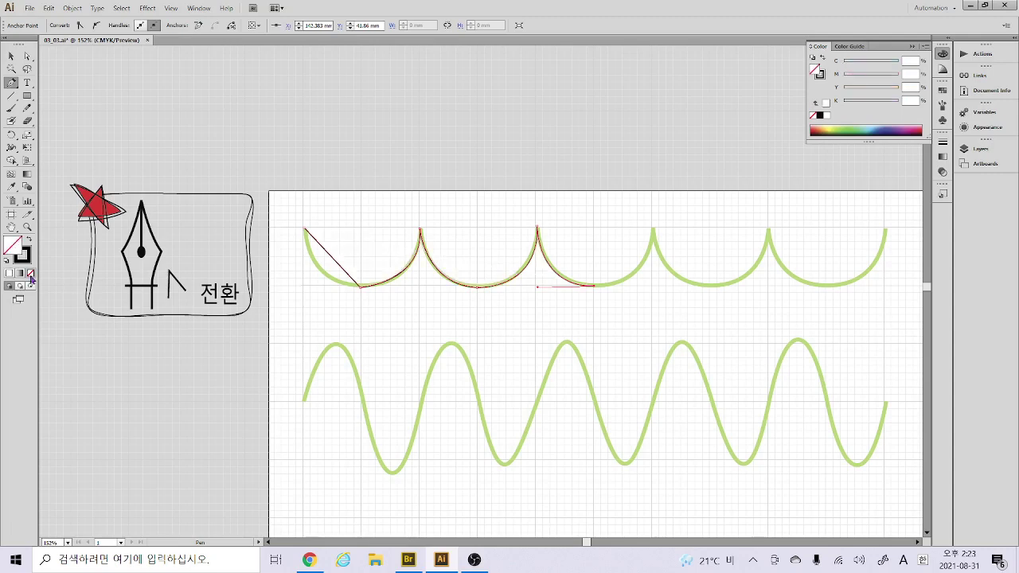
{"action": "left_click_drag", "start_coordinate": [653, 231], "coordinate": [659, 162]}
{"action": "left_click", "coordinate": [654, 232]}
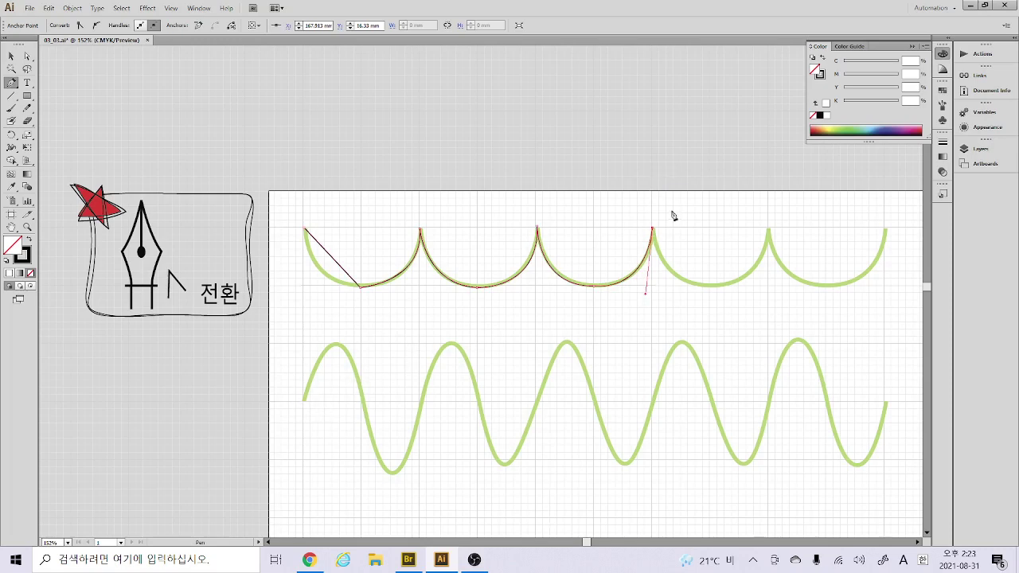
{"action": "left_click", "coordinate": [304, 401]}
{"action": "key", "text": "ctrl+z"}
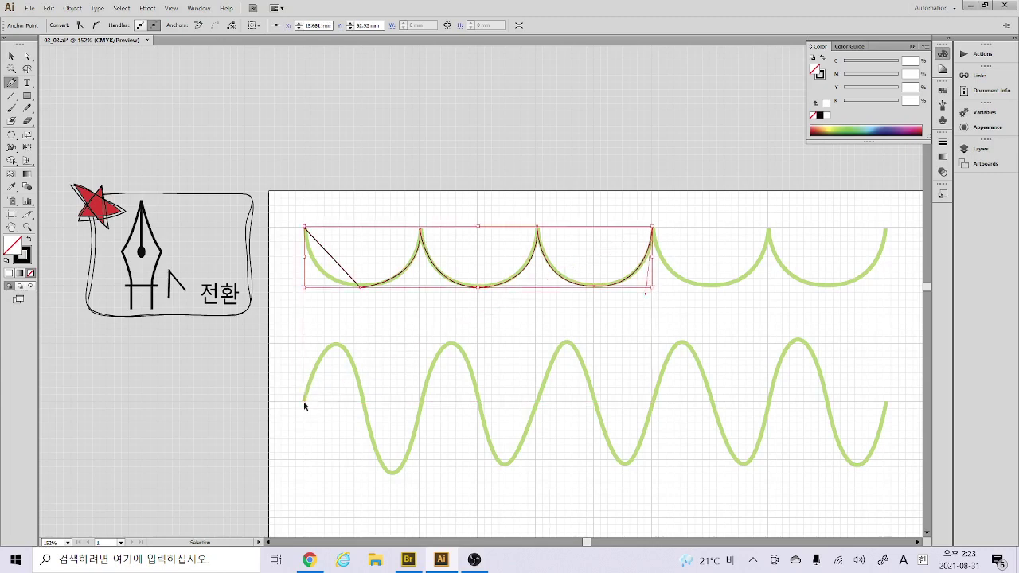
{"action": "left_click", "coordinate": [671, 235], "text": "ctrl"}
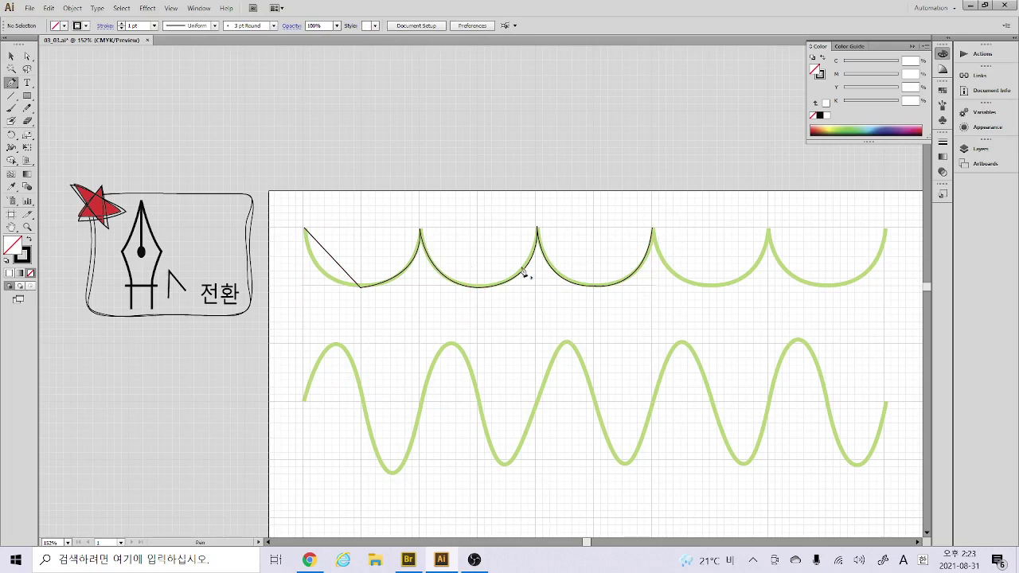
Trace the middle wave guide from its left end through the second crest with curved Pen segments anchored mainly at the midline crossings
{"action": "left_click", "coordinate": [303, 403]}
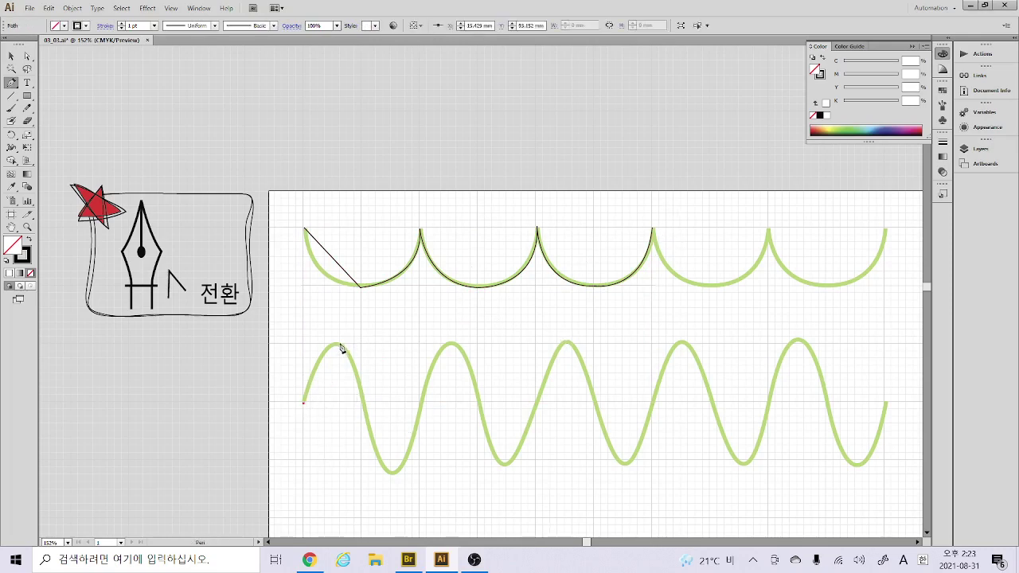
{"action": "left_click_drag", "start_coordinate": [337, 346], "coordinate": [358, 338]}
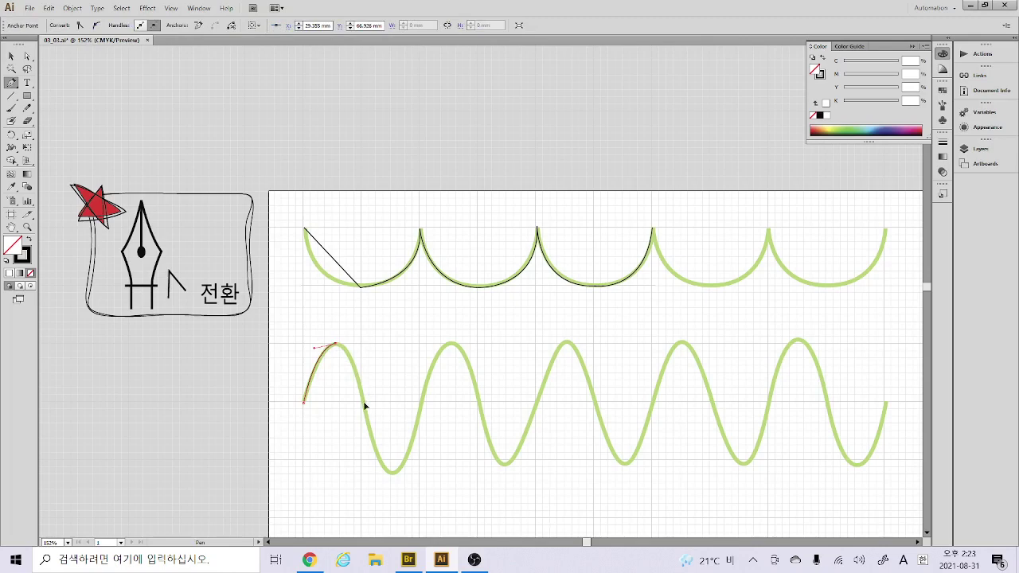
{"action": "left_click_drag", "start_coordinate": [364, 406], "coordinate": [374, 466]}
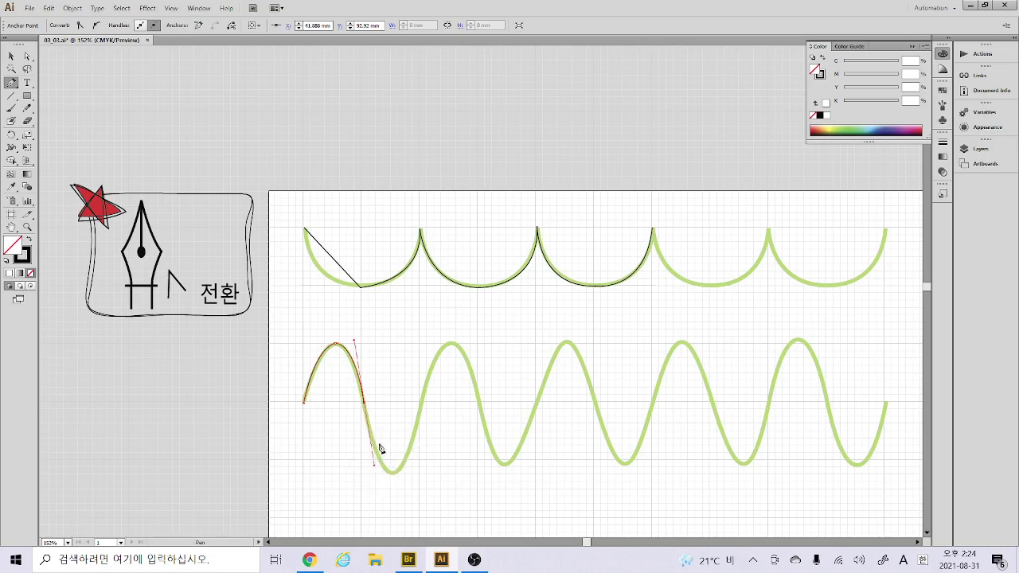
{"action": "left_click_drag", "start_coordinate": [423, 406], "coordinate": [446, 288]}
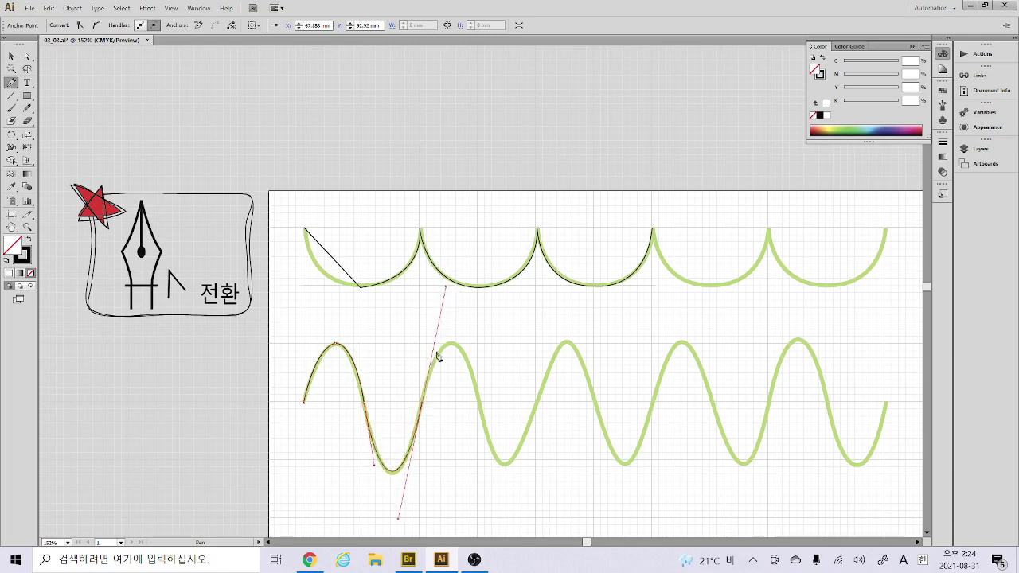
{"action": "left_click_drag", "start_coordinate": [480, 406], "coordinate": [480, 430]}
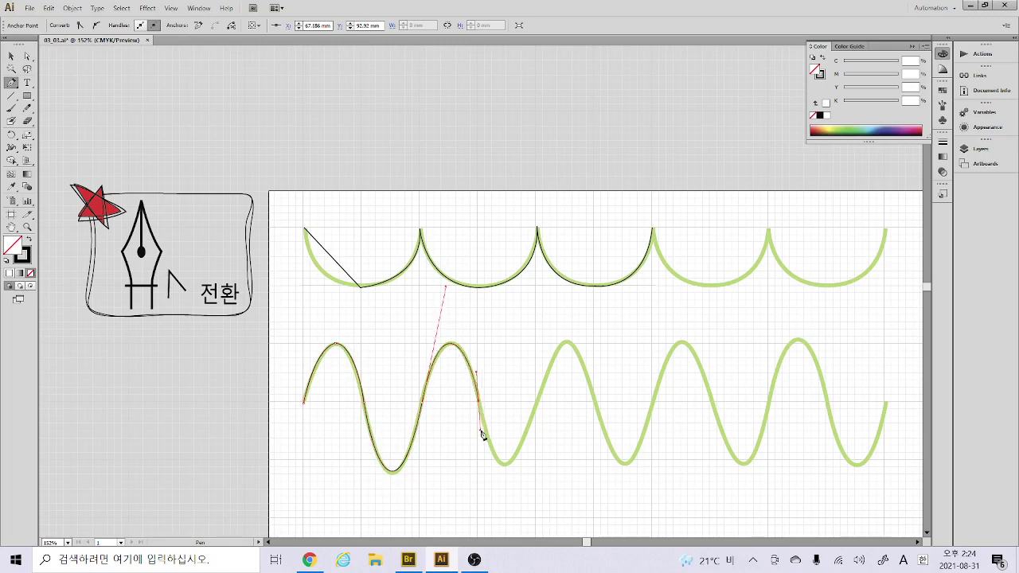
{"action": "left_click", "coordinate": [480, 406]}
Continue the wave path through the second trough and third crest, adding a straight segment to the third trough and a curve up to the midline
{"action": "left_click_drag", "start_coordinate": [538, 407], "coordinate": [573, 267]}
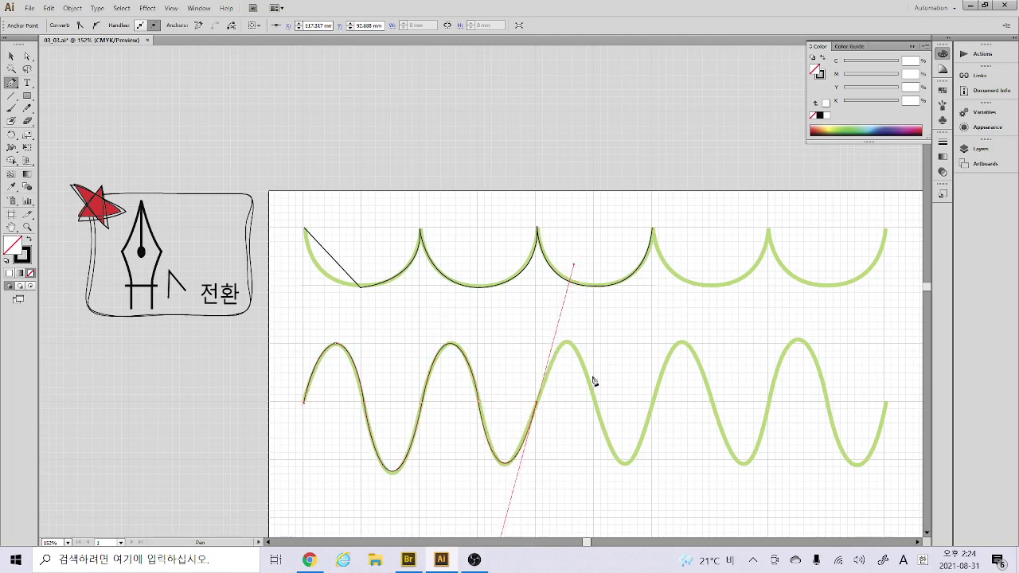
{"action": "left_click", "coordinate": [539, 407]}
{"action": "left_click_drag", "start_coordinate": [597, 402], "coordinate": [630, 543]}
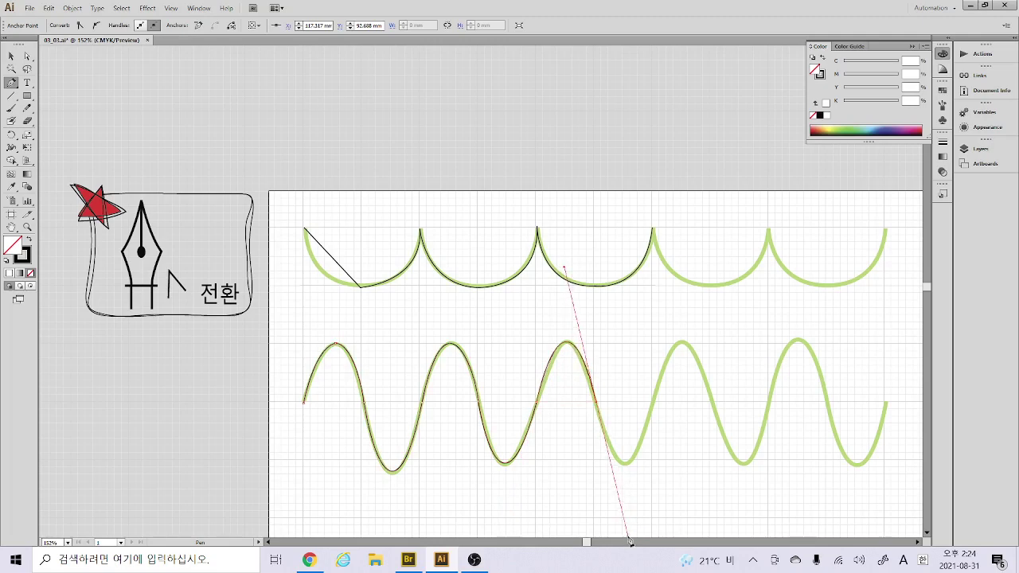
{"action": "left_click", "coordinate": [598, 405]}
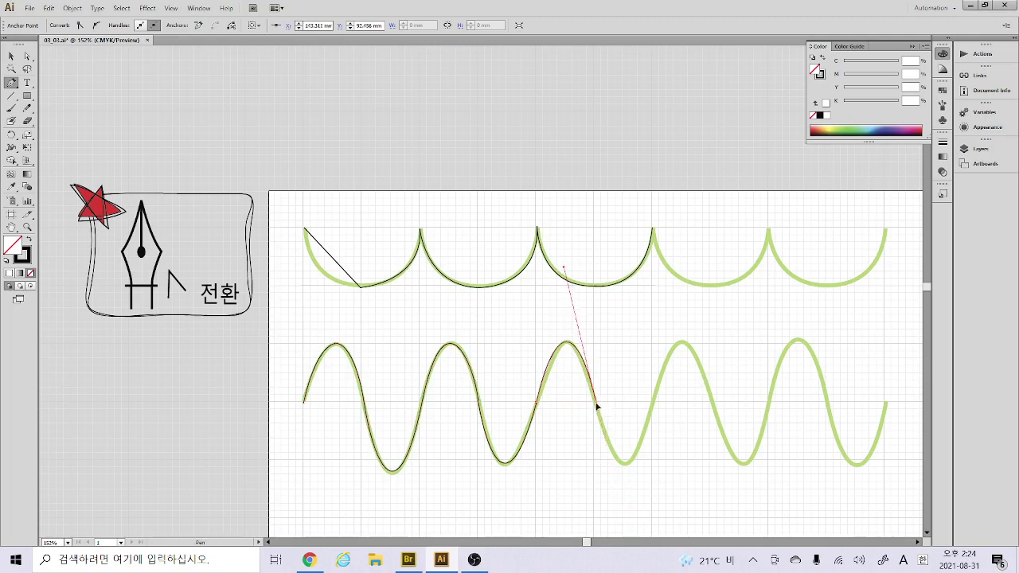
{"action": "left_click", "coordinate": [625, 467]}
{"action": "left_click_drag", "start_coordinate": [653, 404], "coordinate": [658, 349]}
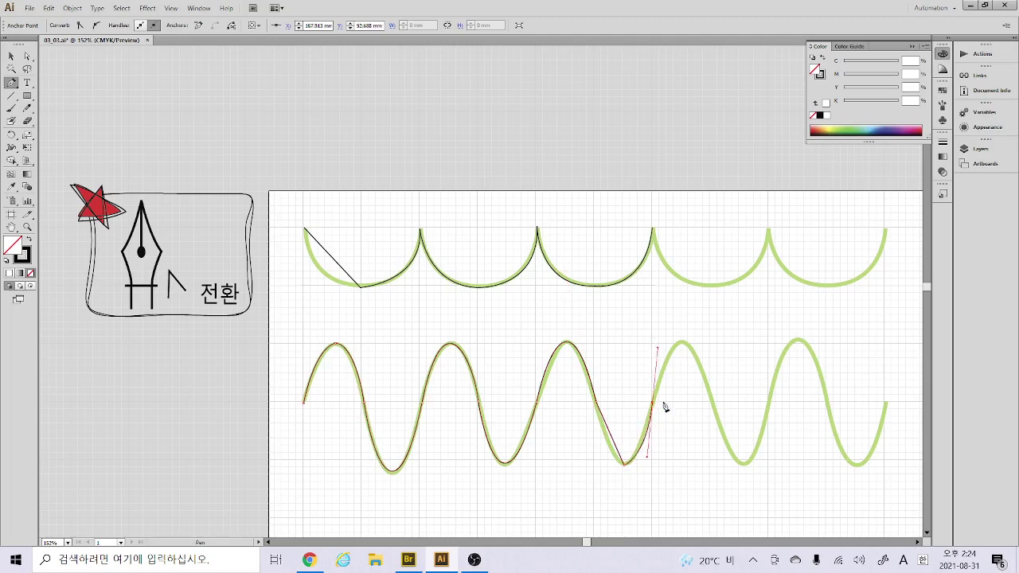
{"action": "left_click", "coordinate": [653, 405]}
Close 03_03.ai and switch to Adobe Bridge, deselecting the file there
{"action": "left_click", "coordinate": [147, 39]}
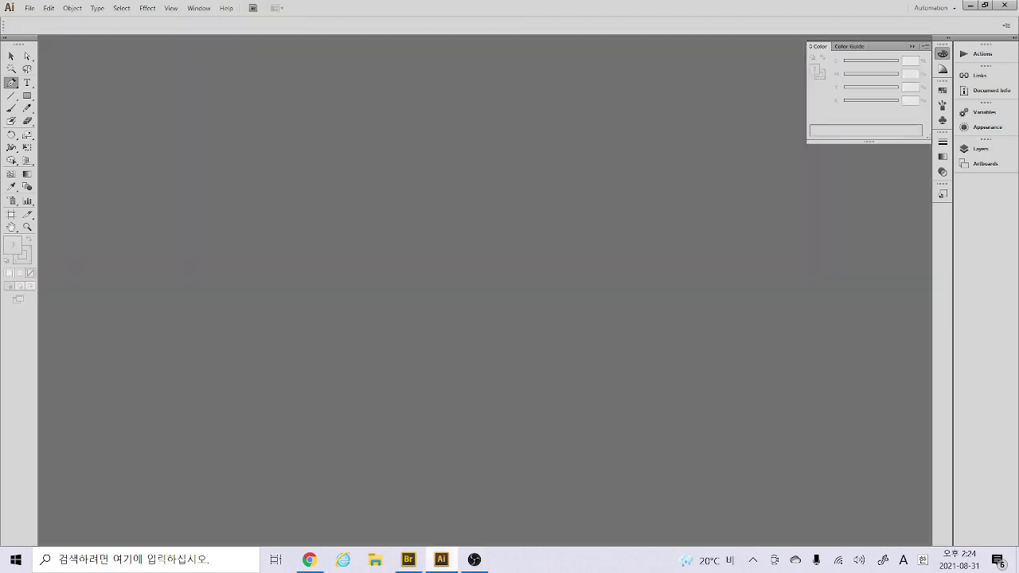
{"action": "left_click", "coordinate": [408, 560]}
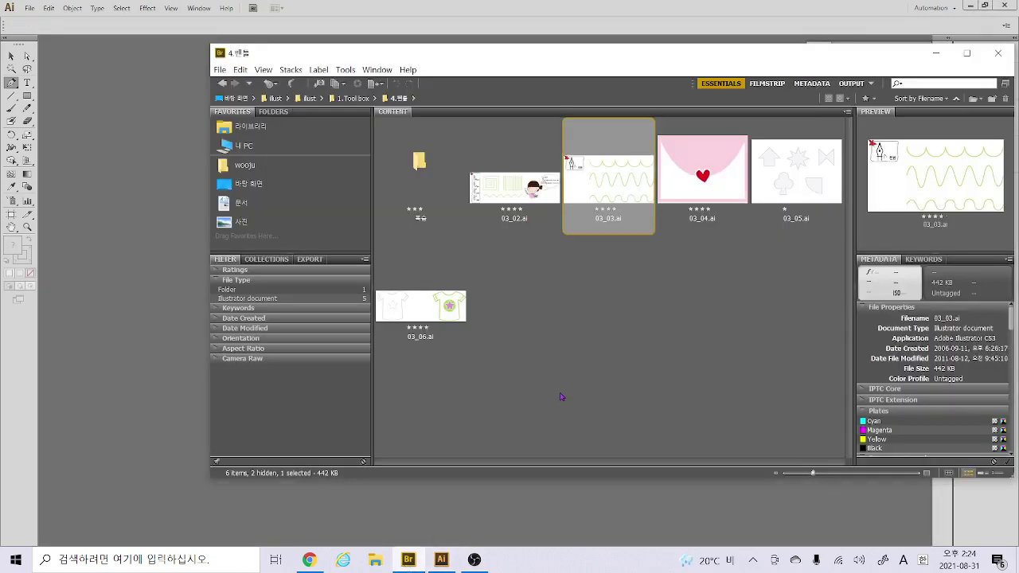
{"action": "left_click", "coordinate": [636, 326]}
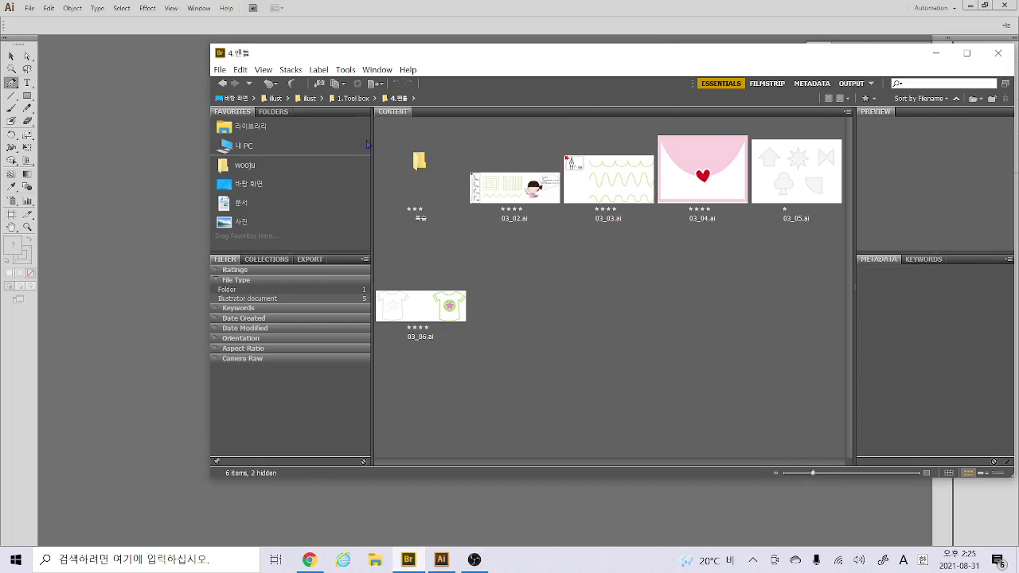
Browse the 3.도형,선 and 7.문자툴 folders inside 1.Tool box, and return to the 1.Tool box folder
{"action": "left_click", "coordinate": [360, 98]}
{"action": "left_click", "coordinate": [623, 171]}
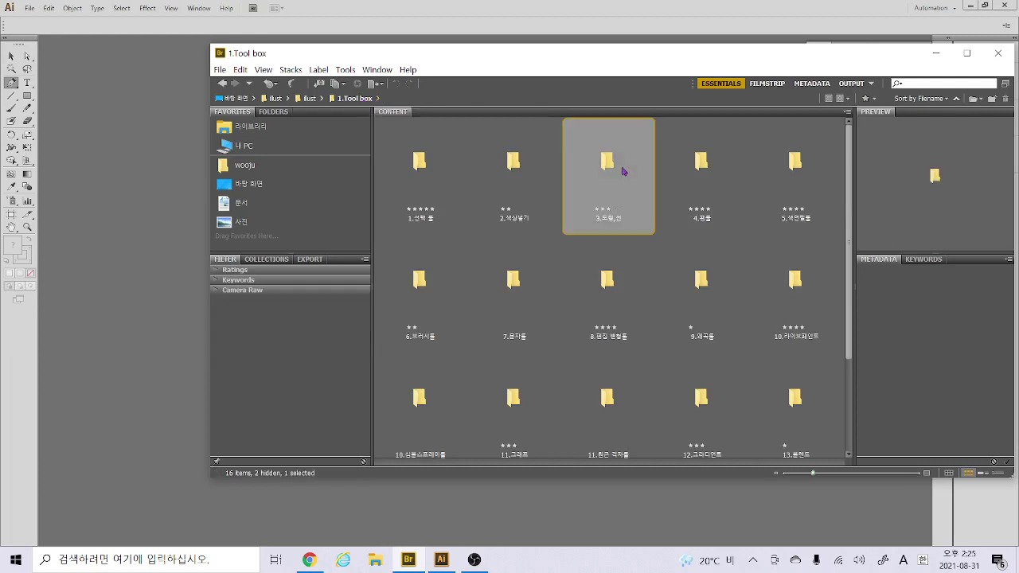
{"action": "double_click", "coordinate": [623, 170]}
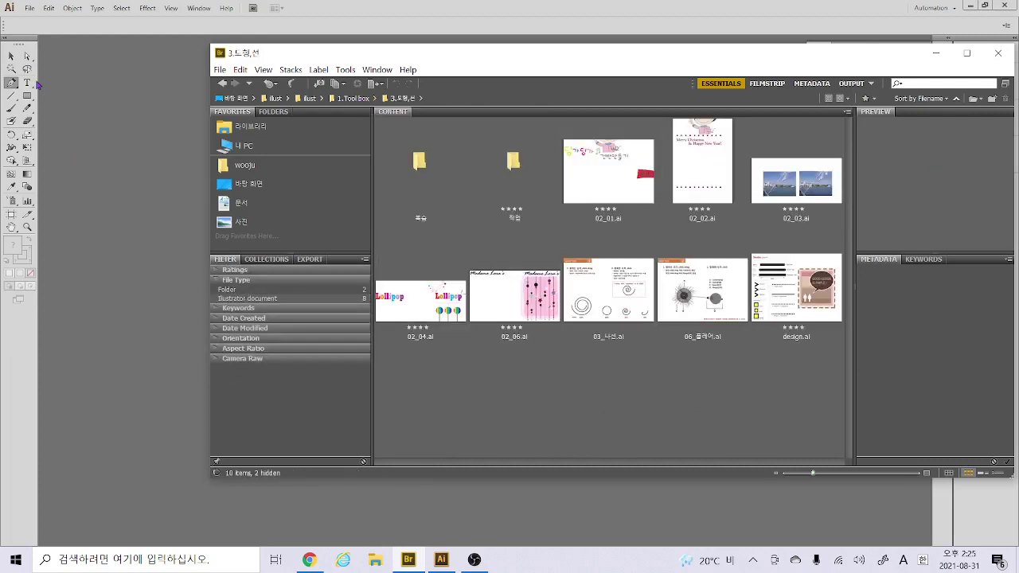
{"action": "left_click", "coordinate": [359, 99]}
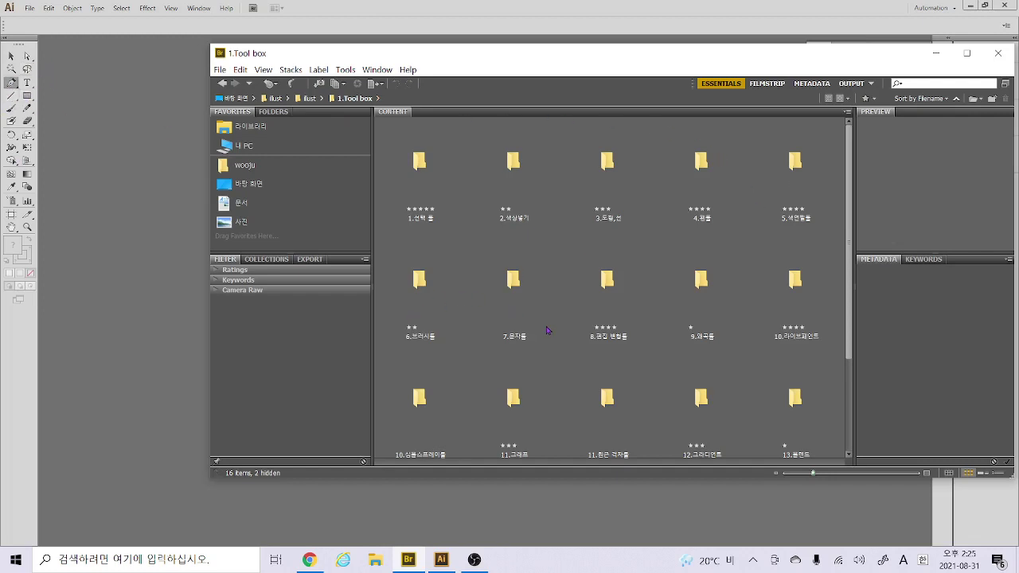
{"action": "double_click", "coordinate": [516, 287]}
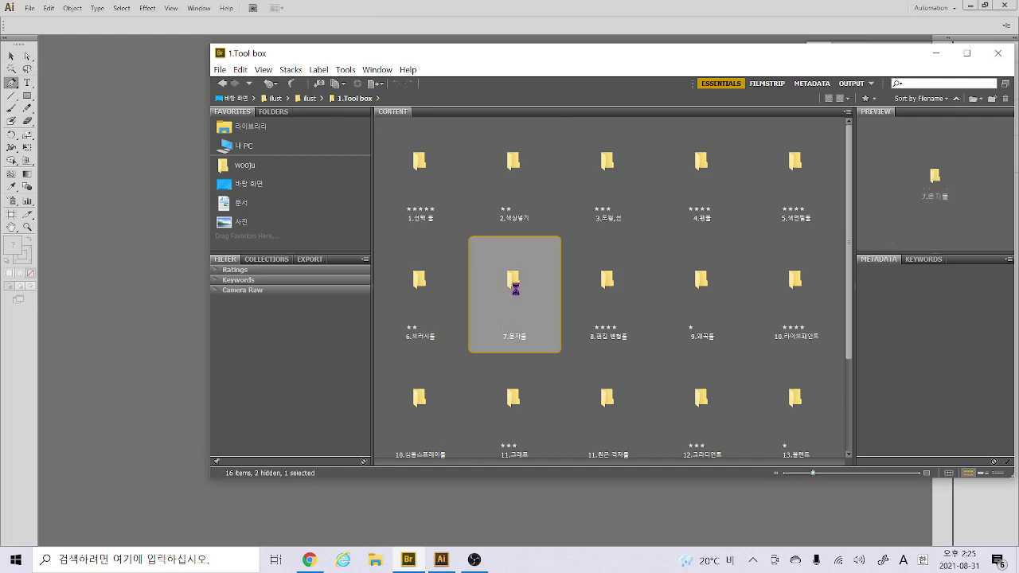
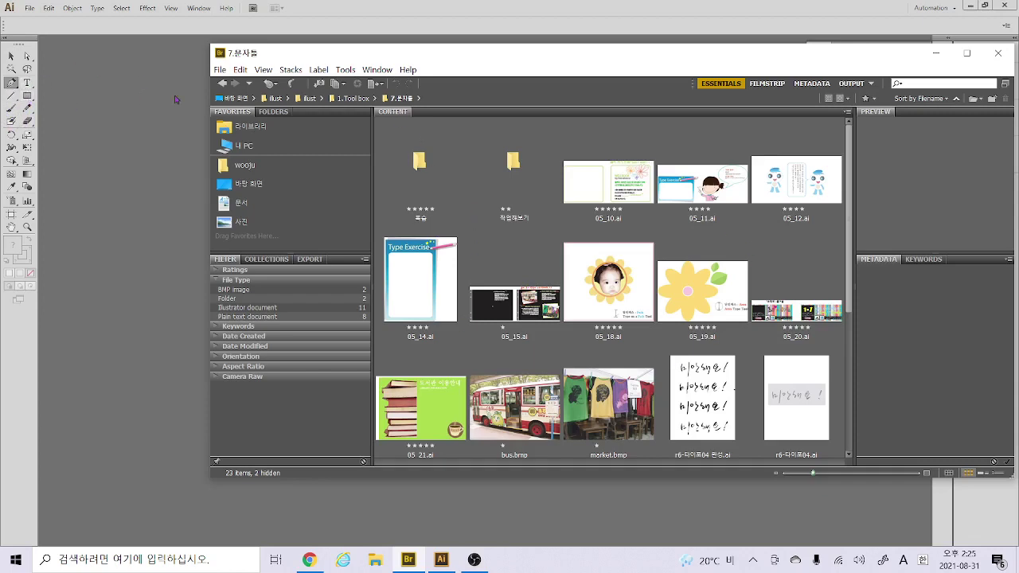
{"action": "left_click", "coordinate": [354, 99]}
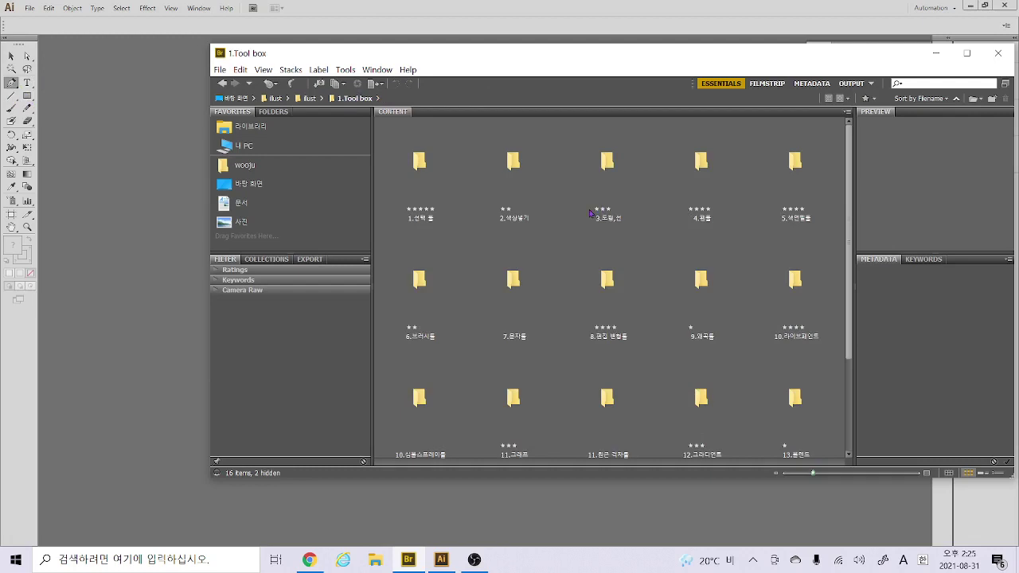
Open 02_01.ai from the 3.도형,선 folder in Illustrator
{"action": "double_click", "coordinate": [608, 164]}
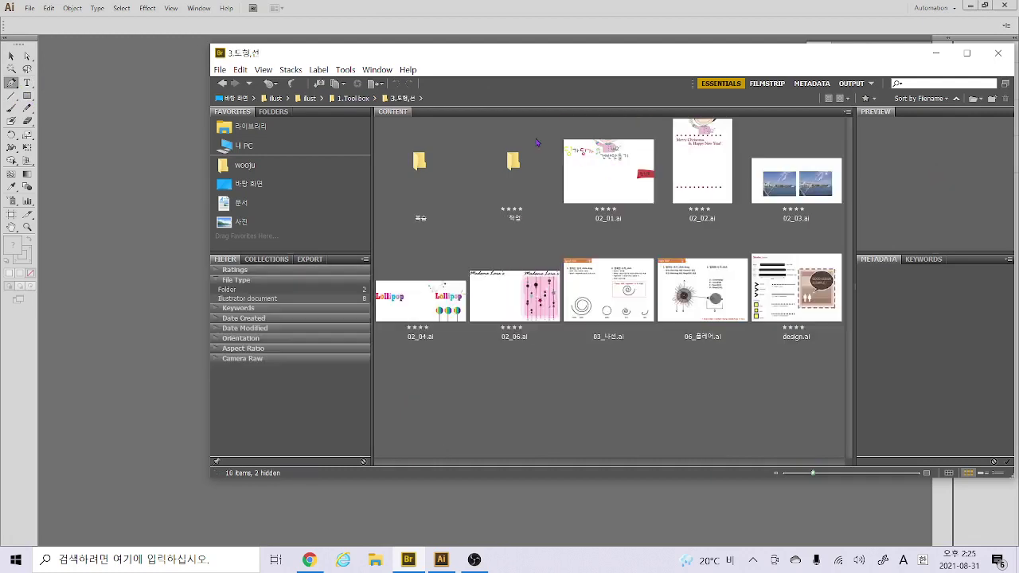
{"action": "left_click", "coordinate": [626, 196]}
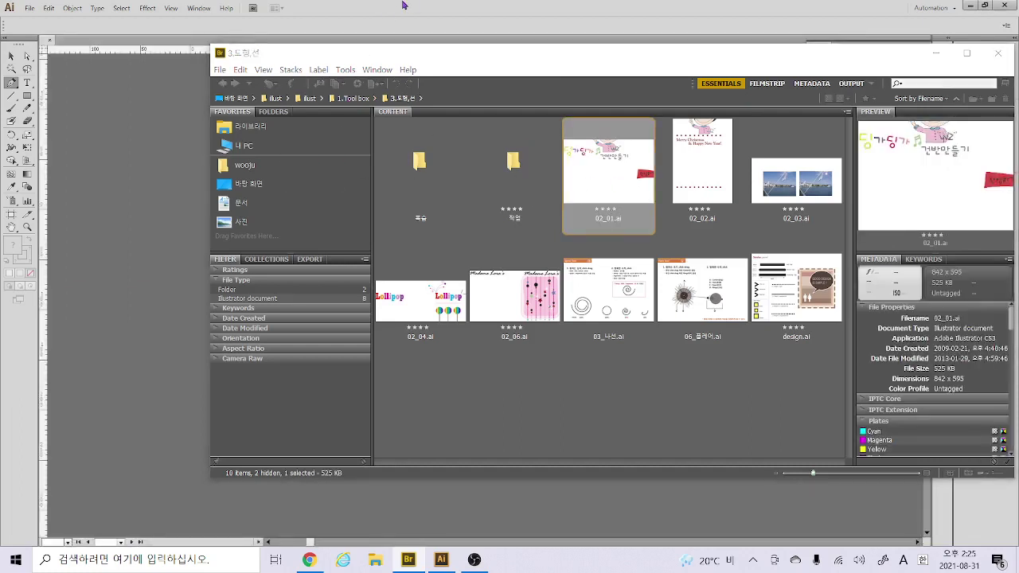
{"action": "key", "text": "Hangul"}
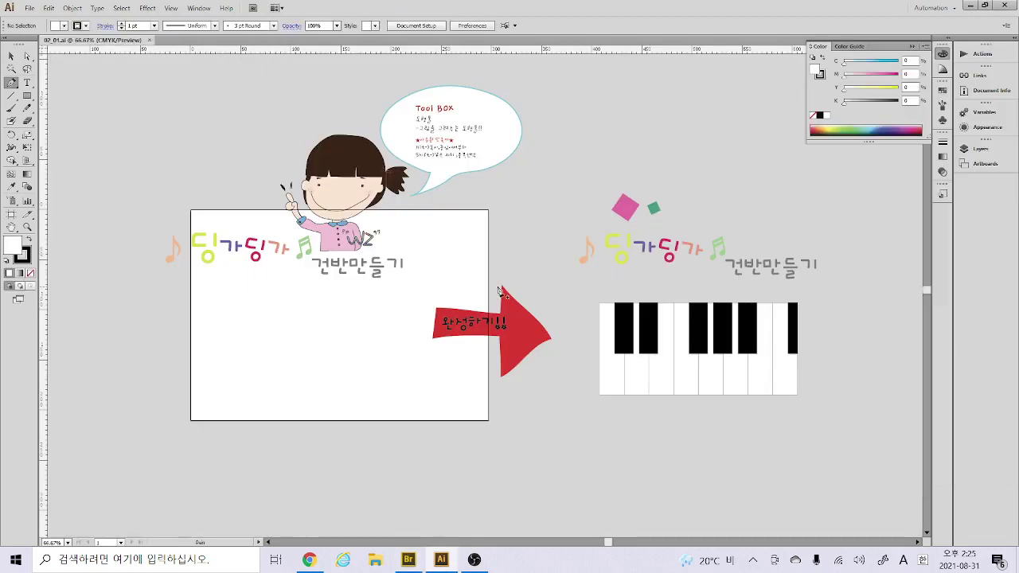
Draw a tall rectangle about 35 mm wide and 116 mm high with the Rectangle tool in the artboard's left part
{"action": "left_click", "coordinate": [31, 97]}
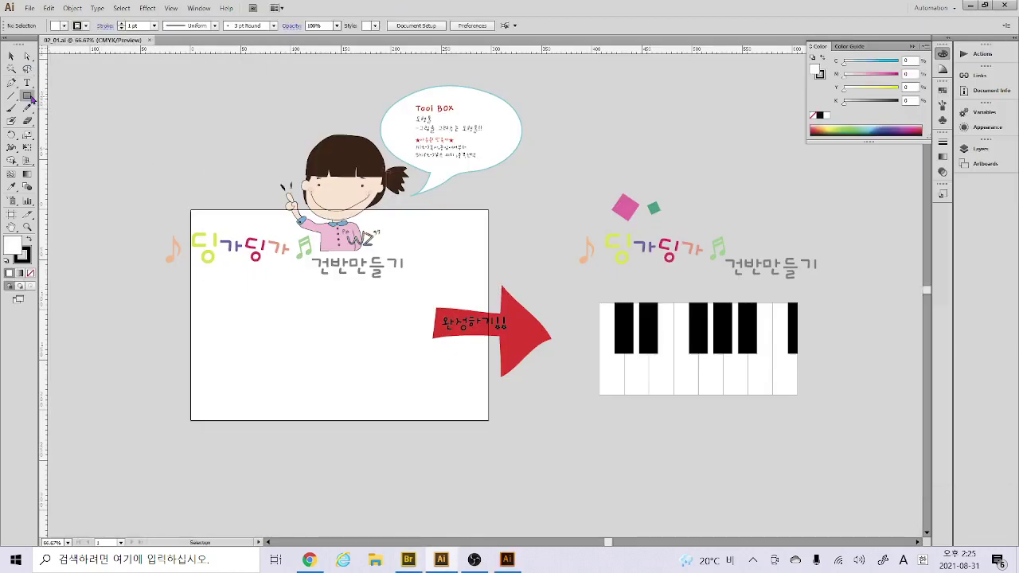
{"action": "left_click_drag", "start_coordinate": [31, 98], "coordinate": [70, 95]}
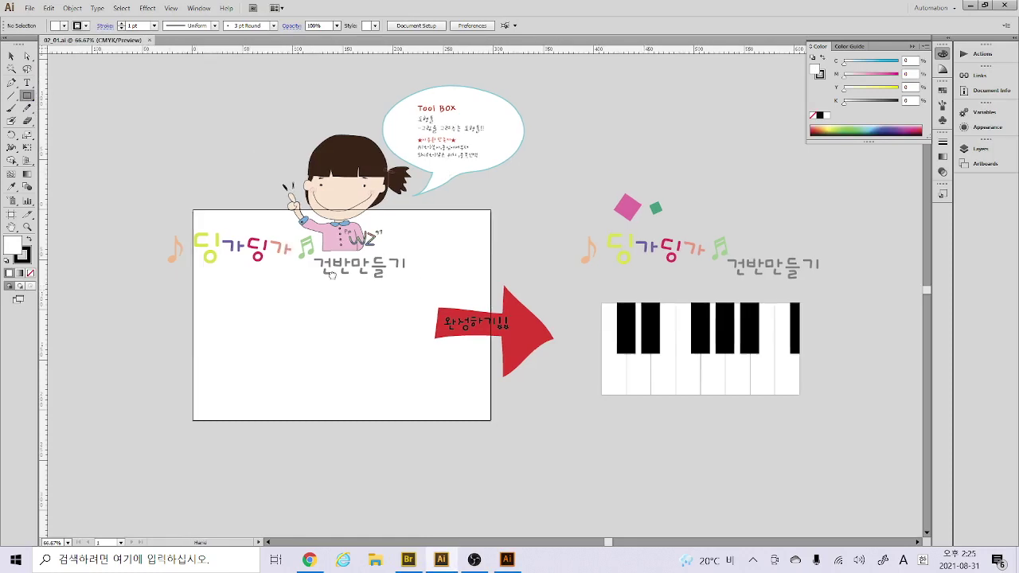
{"action": "scroll", "coordinate": [330, 252], "scroll_direction": "left", "scroll_amount": 3}
{"action": "scroll", "coordinate": [330, 252], "scroll_direction": "down", "scroll_amount": 1}
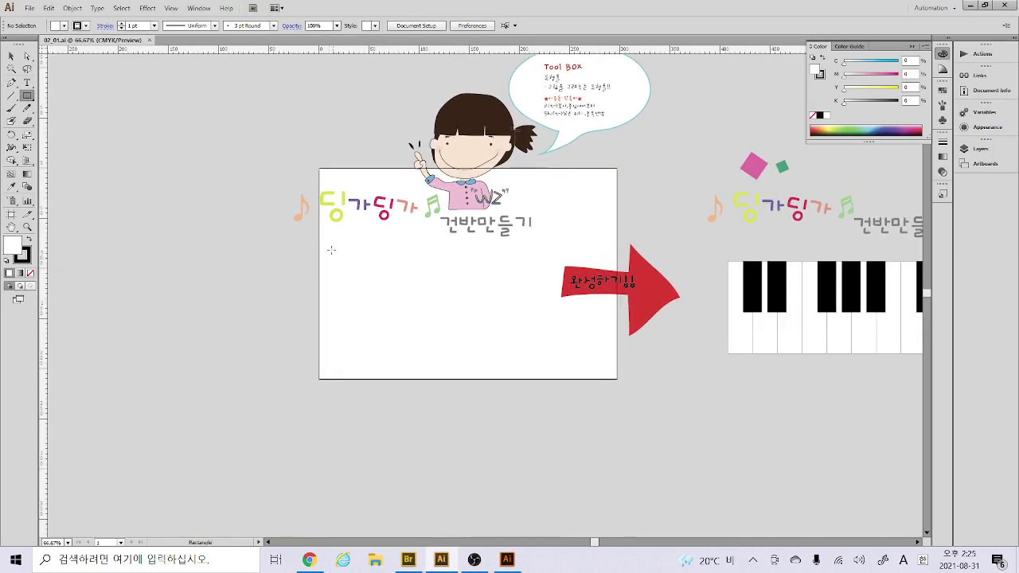
{"action": "left_click_drag", "start_coordinate": [340, 238], "coordinate": [377, 355]}
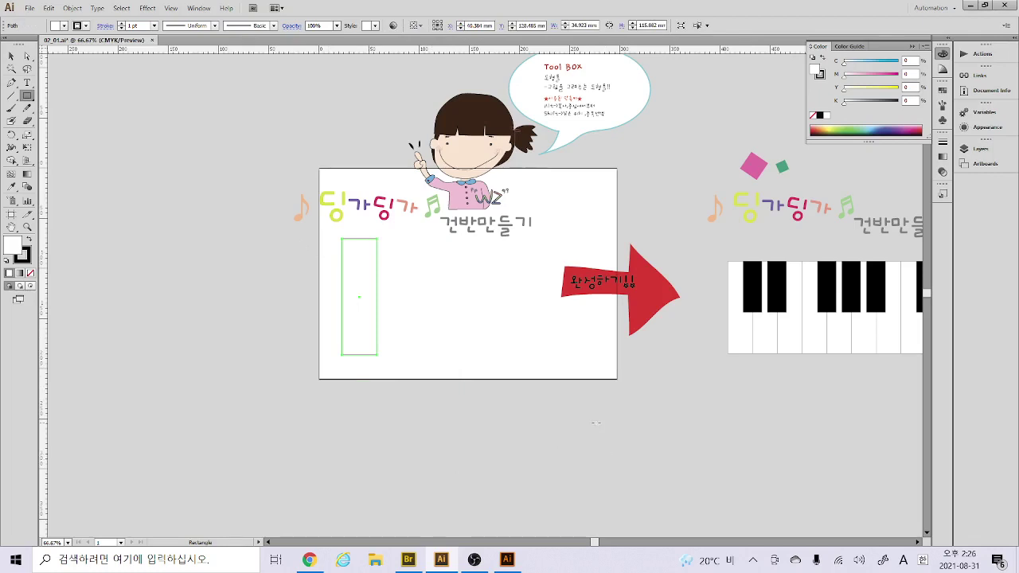
Draw a square of about 69 mm, a narrow rectangle about 15 by 79 mm, and two overlapping rectangles beside the tall one
{"action": "key", "text": "ctrl+plus"}
{"action": "key", "text": "ctrl+plus"}
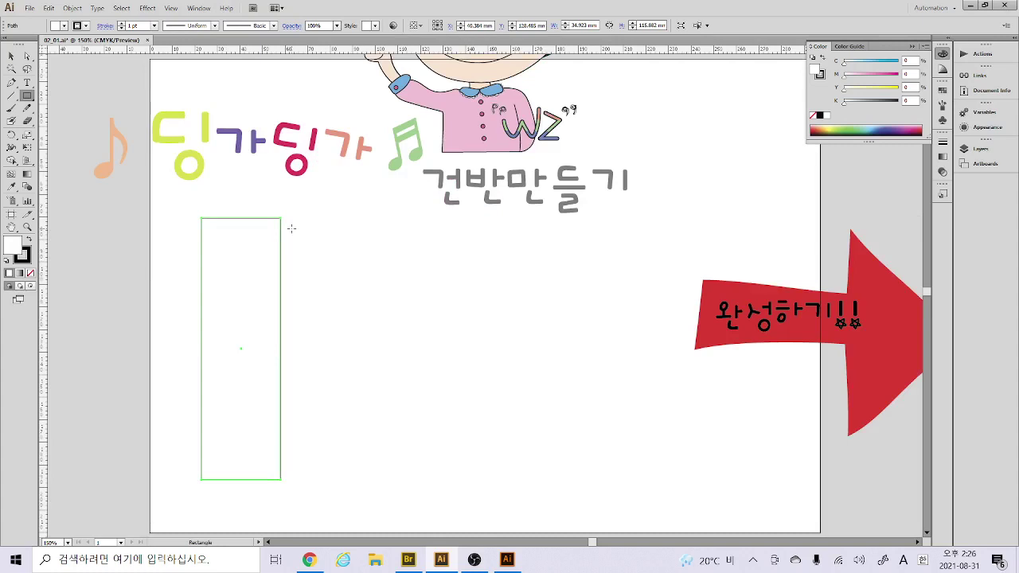
{"action": "left_click_drag", "start_coordinate": [391, 250], "coordinate": [548, 405]}
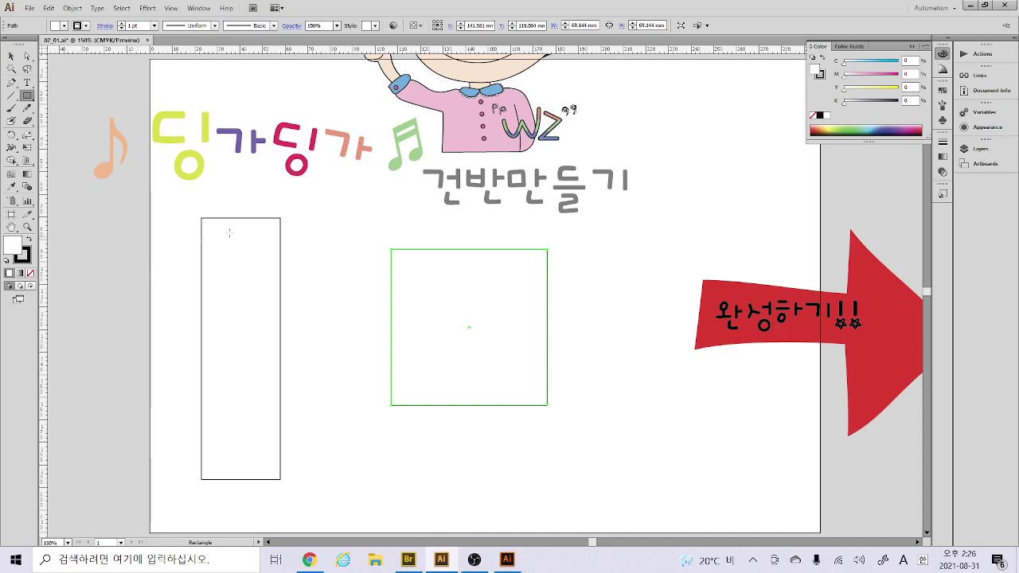
{"action": "left_click_drag", "start_coordinate": [284, 219], "coordinate": [316, 398]}
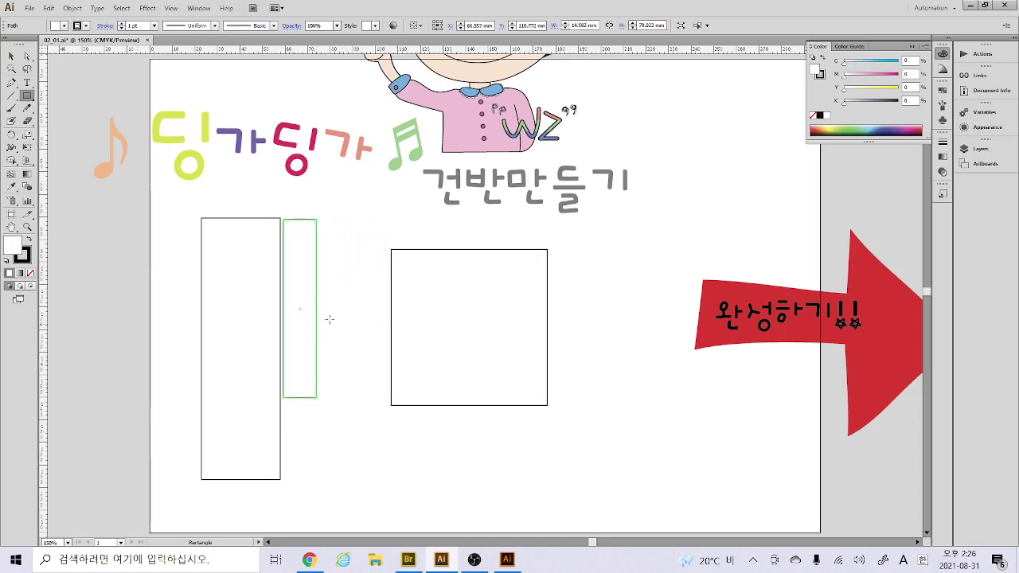
{"action": "mouse_move", "coordinate": [333, 309]}
{"action": "left_mouse_down"}
{"action": "mouse_move", "coordinate": [382, 375]}
{"action": "mouse_move", "coordinate": [380, 331]}
{"action": "mouse_move", "coordinate": [407, 378]}
{"action": "left_mouse_up"}
{"action": "left_click_drag", "start_coordinate": [369, 336], "coordinate": [495, 429]}
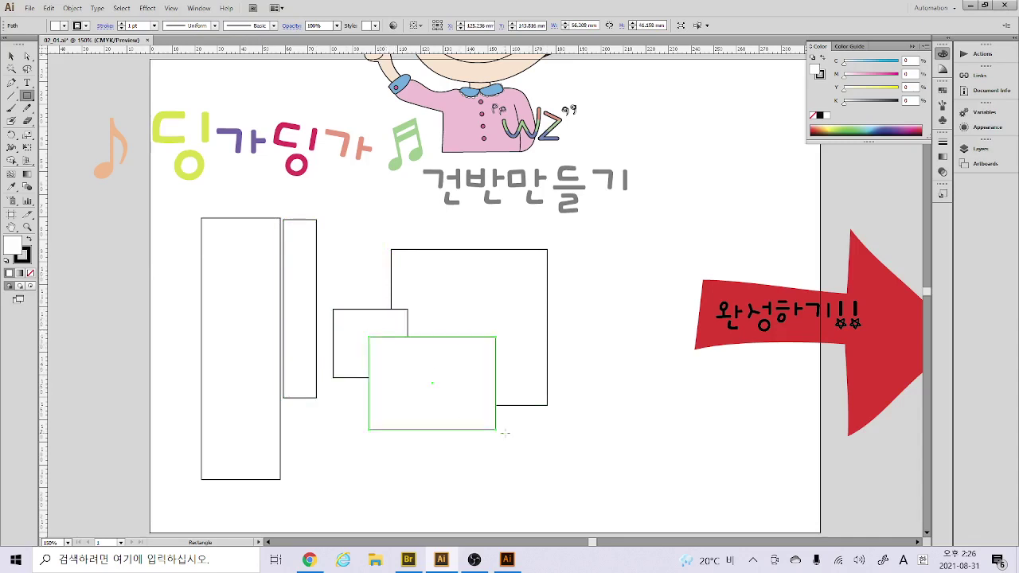
Delete all the practice rectangles from the artboard
{"action": "key", "text": "v"}
{"action": "left_click", "coordinate": [8, 57]}
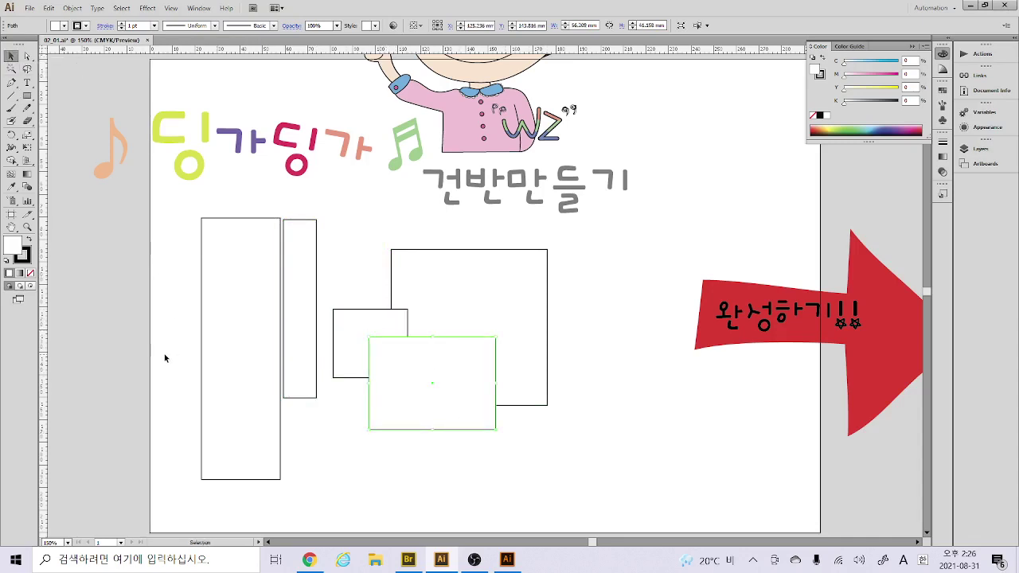
{"action": "left_click_drag", "start_coordinate": [164, 354], "coordinate": [606, 434]}
{"action": "key", "text": "Delete"}
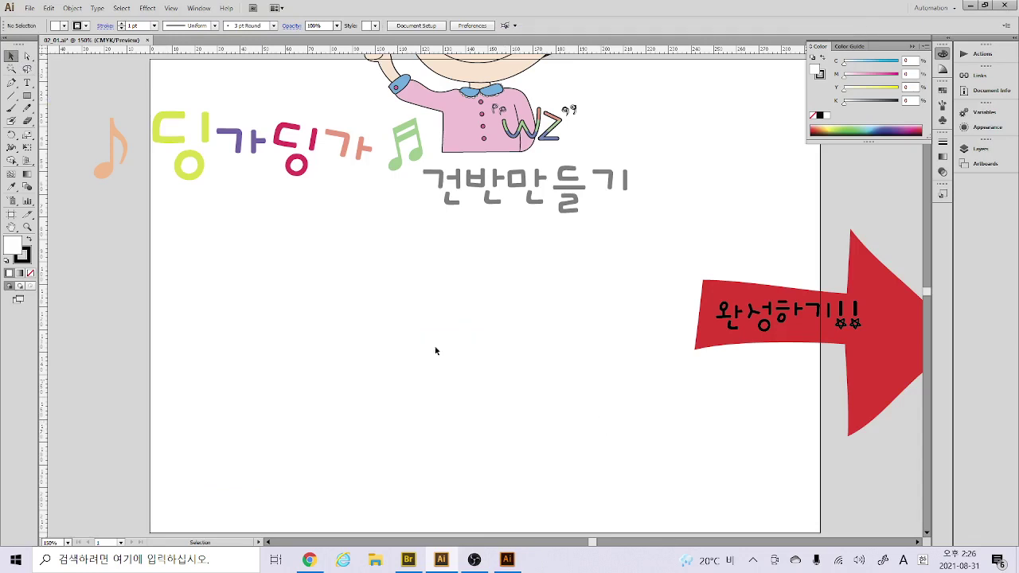
Detach the shape tool group as a floating palette and place it above the colourful title lettering
{"action": "left_click", "coordinate": [28, 95]}
{"action": "left_click_drag", "start_coordinate": [29, 95], "coordinate": [146, 134]}
{"action": "left_click_drag", "start_coordinate": [82, 103], "coordinate": [305, 79]}
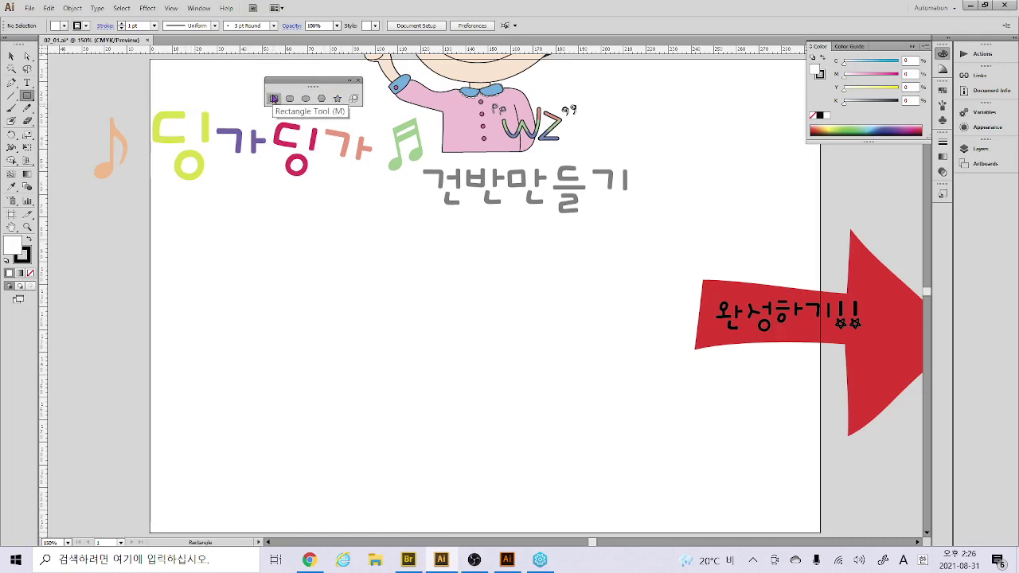
Try drawing two adjoining piano keys of unequal width, about 32 by 109 mm and 59 by 109 mm, and delete both
{"action": "key", "text": "ctrl+minus"}
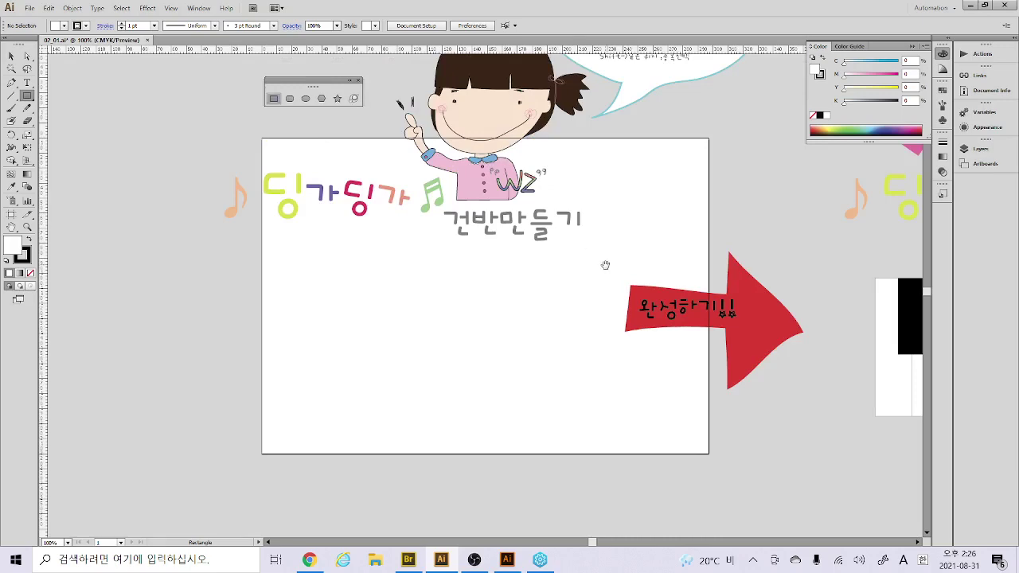
{"action": "left_click_drag", "start_coordinate": [605, 266], "coordinate": [210, 287]}
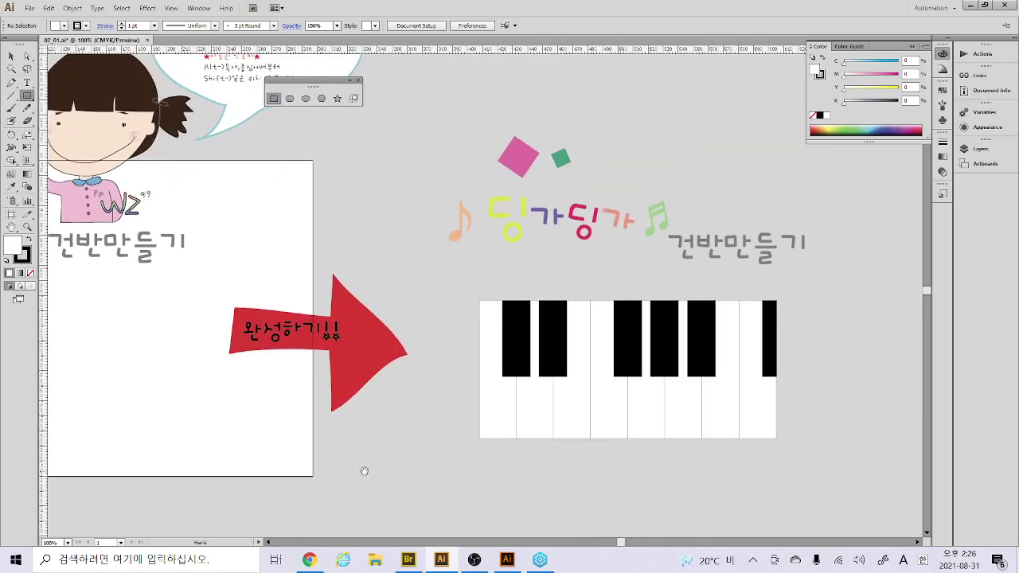
{"action": "left_click_drag", "start_coordinate": [304, 385], "coordinate": [562, 377]}
{"action": "left_click_drag", "start_coordinate": [199, 259], "coordinate": [245, 423]}
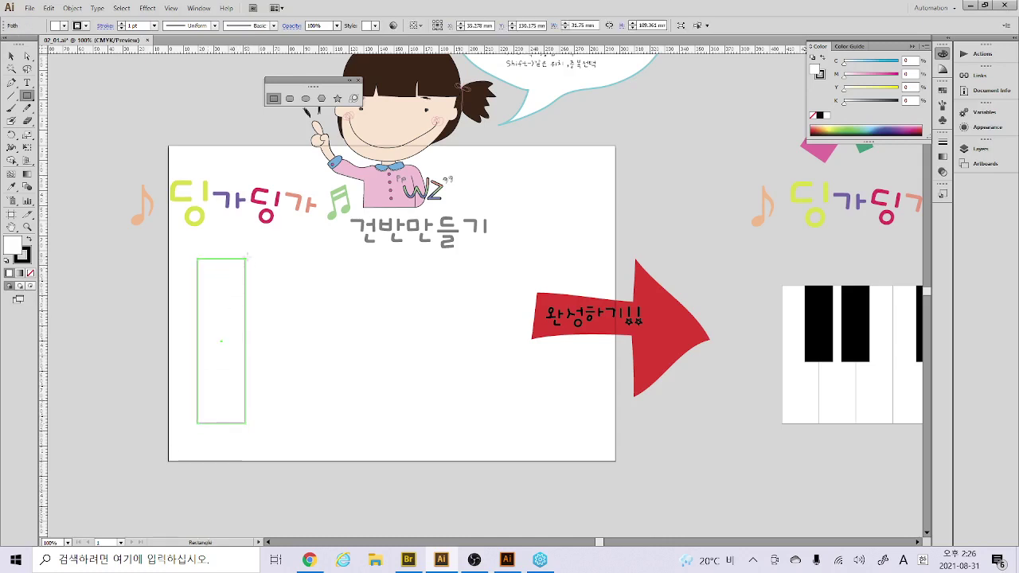
{"action": "left_click_drag", "start_coordinate": [245, 259], "coordinate": [333, 422]}
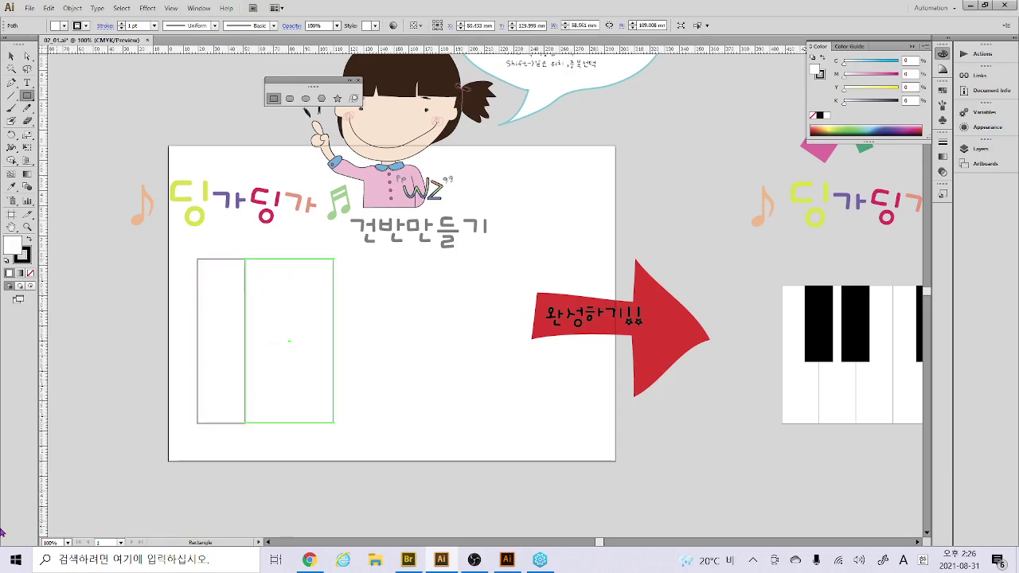
{"action": "left_click_drag", "start_coordinate": [186, 375], "coordinate": [481, 435]}
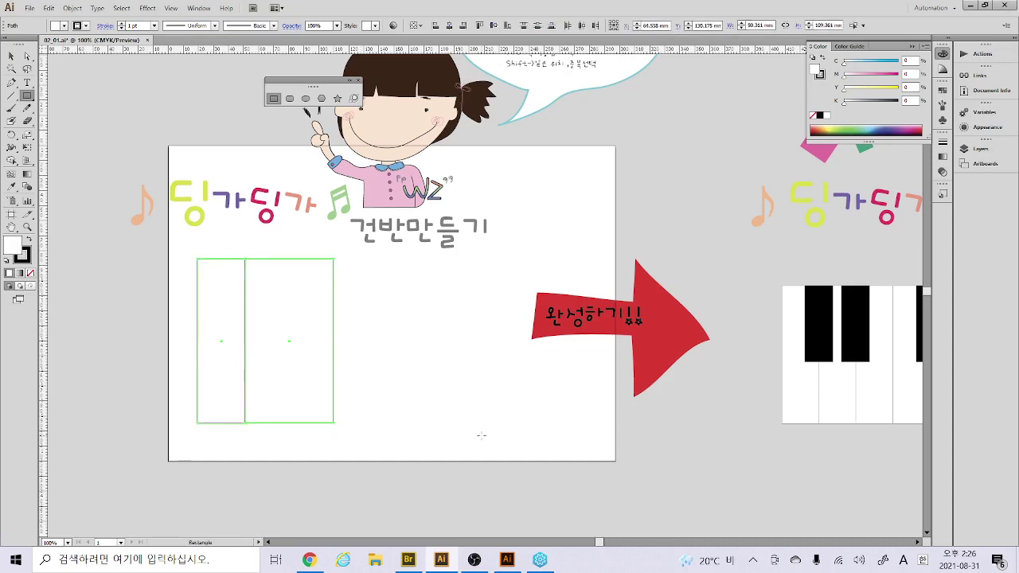
{"action": "key", "text": "Delete"}
Draw a piano key rectangle about 35 by 101 mm in the artboard's left part and duplicate it flush against its right edge
{"action": "left_click_drag", "start_coordinate": [187, 266], "coordinate": [240, 415]}
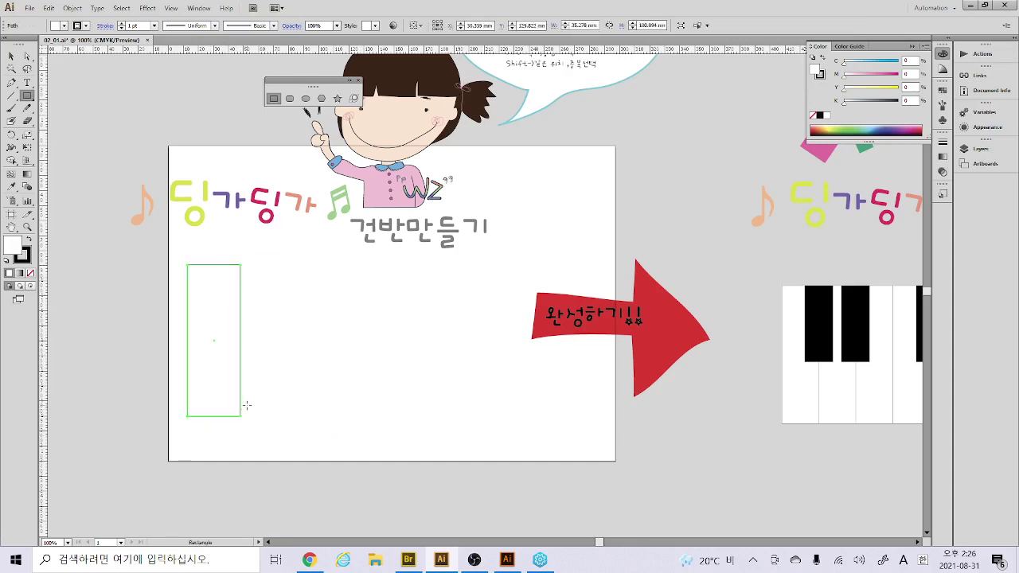
{"action": "left_click", "coordinate": [11, 56]}
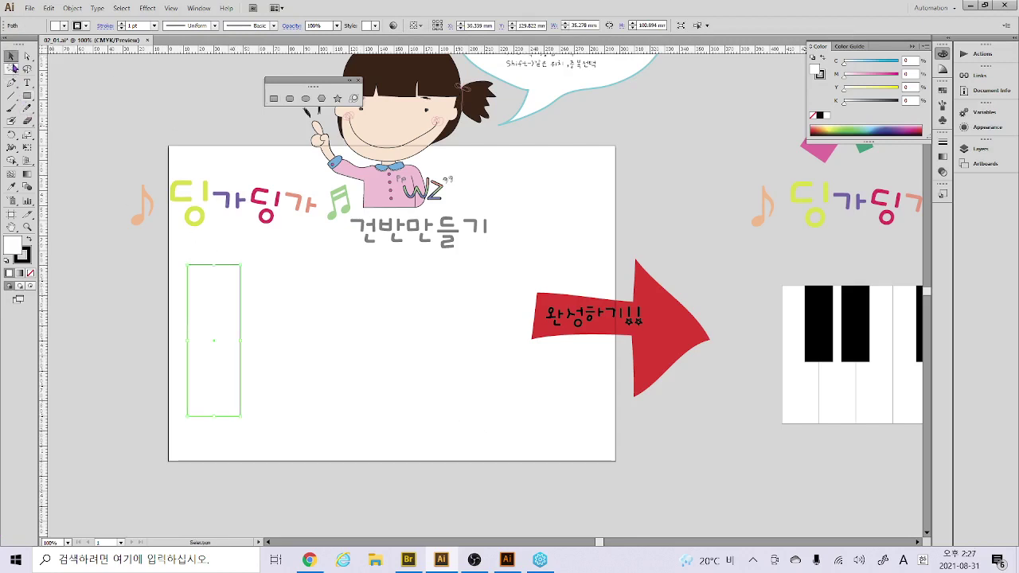
{"action": "left_click", "coordinate": [211, 252]}
{"action": "left_click", "coordinate": [240, 290]}
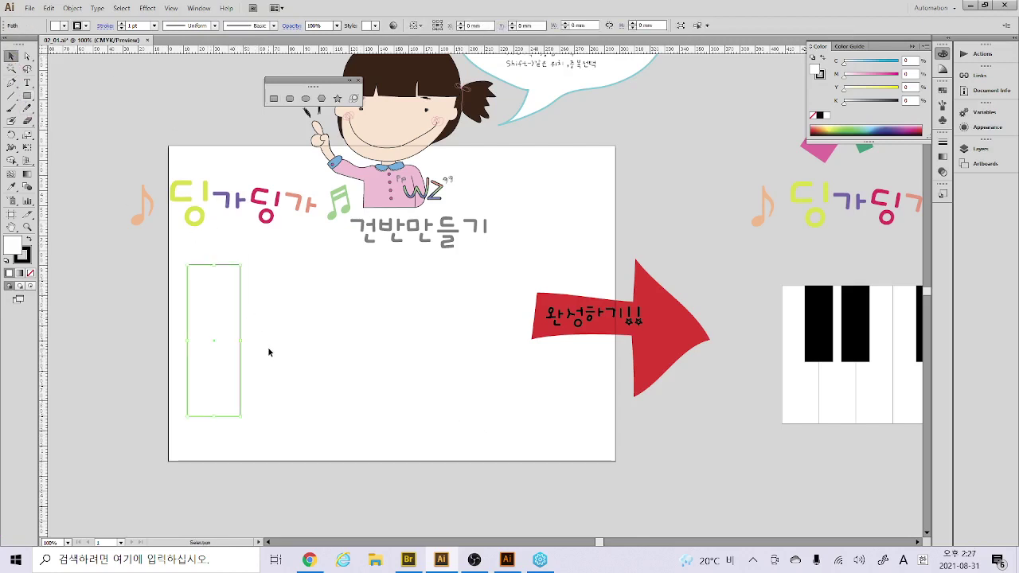
{"action": "left_click_drag", "start_coordinate": [215, 343], "coordinate": [272, 344]}
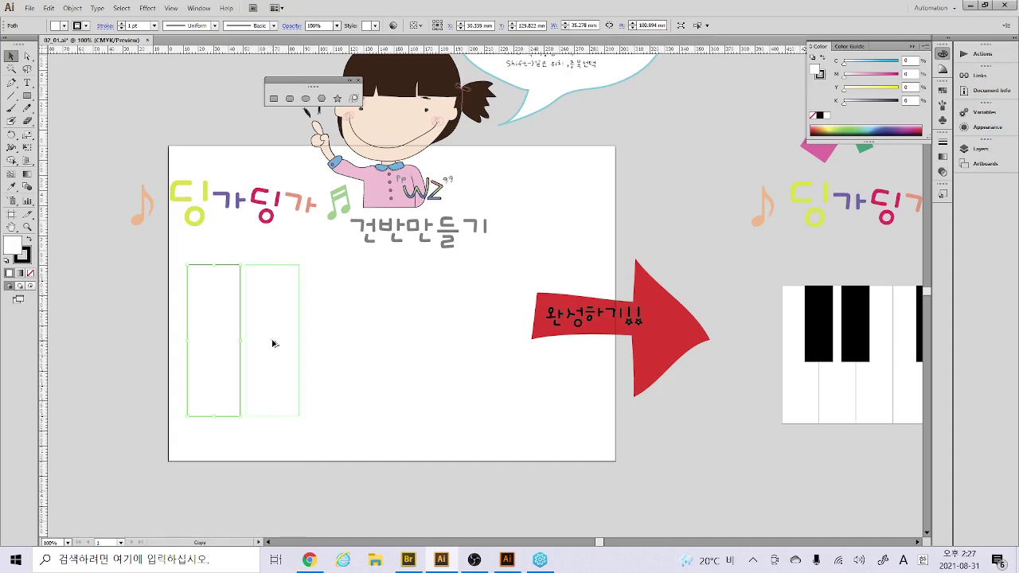
{"action": "mouse_move", "coordinate": [273, 344]}
{"action": "left_mouse_down"}
{"action": "mouse_move", "coordinate": [262, 342]}
{"action": "mouse_move", "coordinate": [250, 283]}
{"action": "mouse_move", "coordinate": [278, 288]}
{"action": "mouse_move", "coordinate": [243, 302]}
{"action": "mouse_move", "coordinate": [233, 351]}
{"action": "mouse_move", "coordinate": [268, 352]}
{"action": "left_mouse_up"}
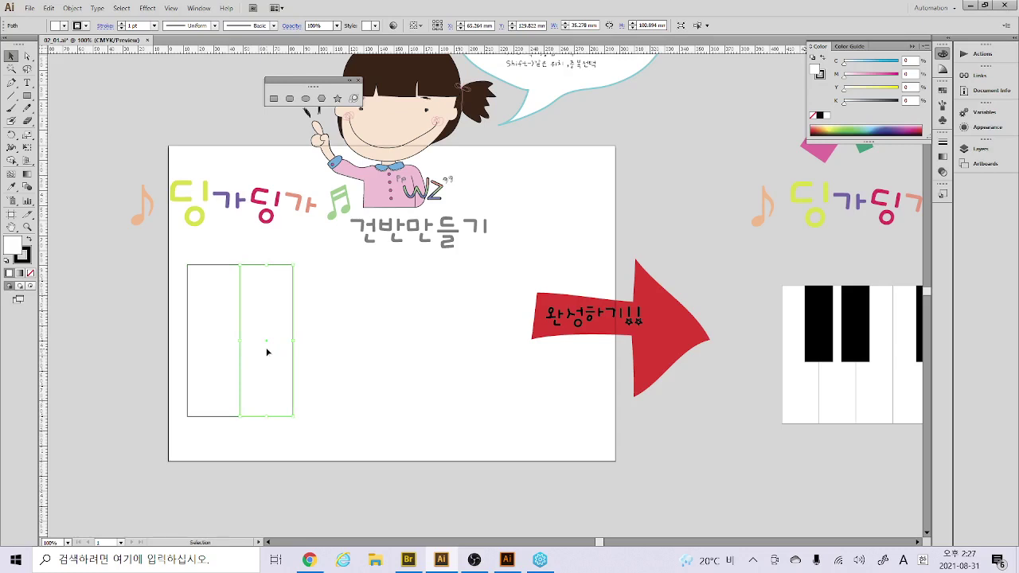
{"action": "left_click", "coordinate": [346, 340]}
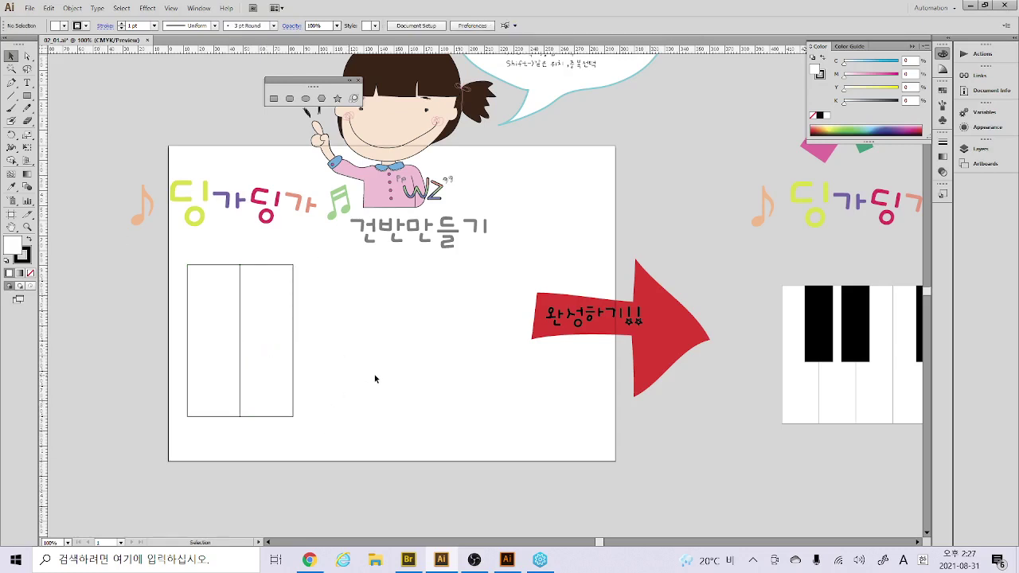
Examine the Alt and Shift shortcut notes in the girl's speech bubble
{"action": "scroll", "coordinate": [375, 379], "scroll_direction": "up", "scroll_amount": 2}
{"action": "scroll", "coordinate": [374, 379], "scroll_direction": "up", "scroll_amount": 1}
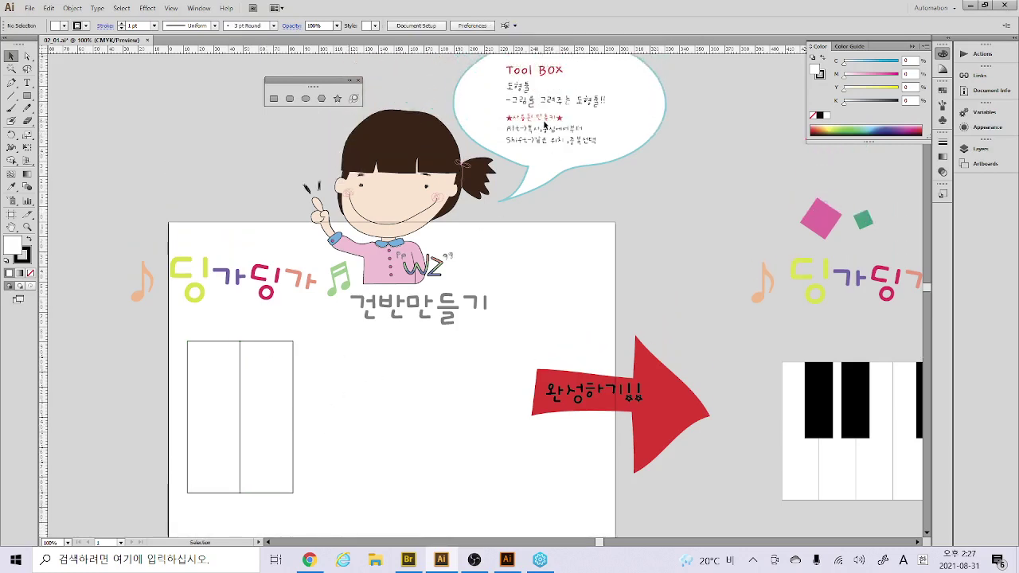
{"action": "key", "text": "z"}
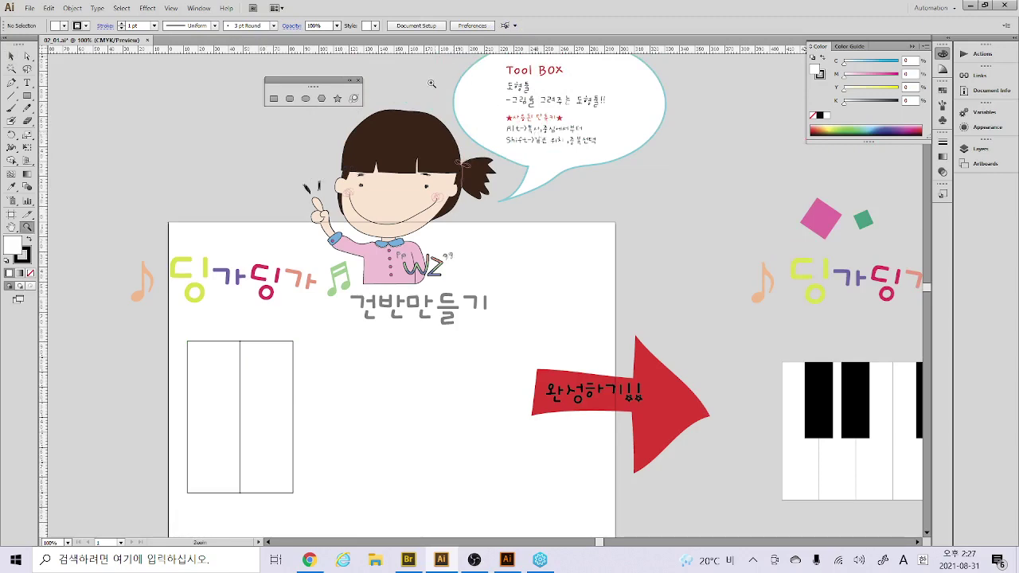
{"action": "left_click_drag", "start_coordinate": [432, 85], "coordinate": [786, 378]}
{"action": "left_click_drag", "start_coordinate": [498, 263], "coordinate": [622, 368]}
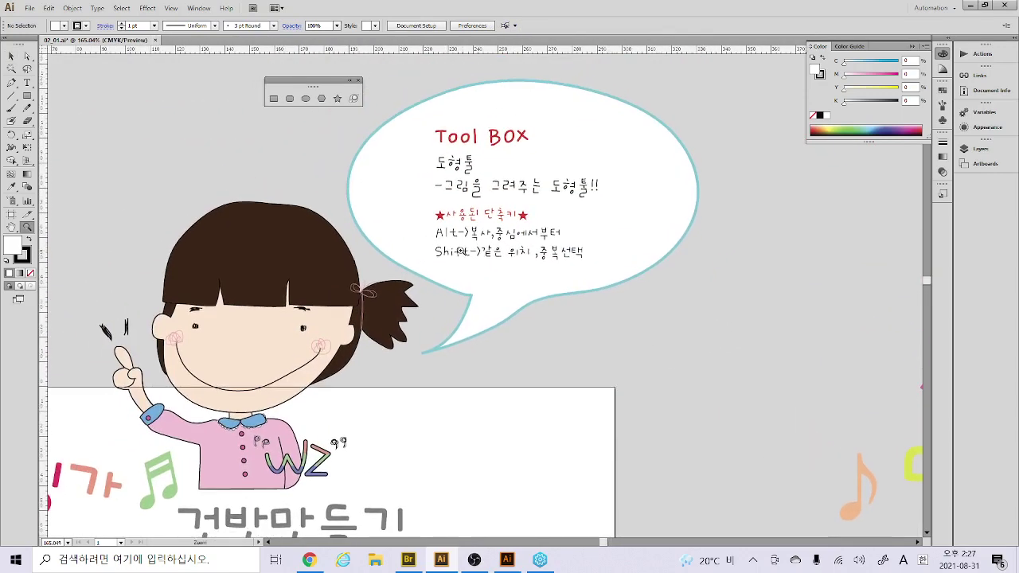
{"action": "key", "text": "v"}
Try drawing a square outward from its centre at the artboard's upper-right corner and undo it
{"action": "left_click_drag", "start_coordinate": [506, 370], "coordinate": [512, 257]}
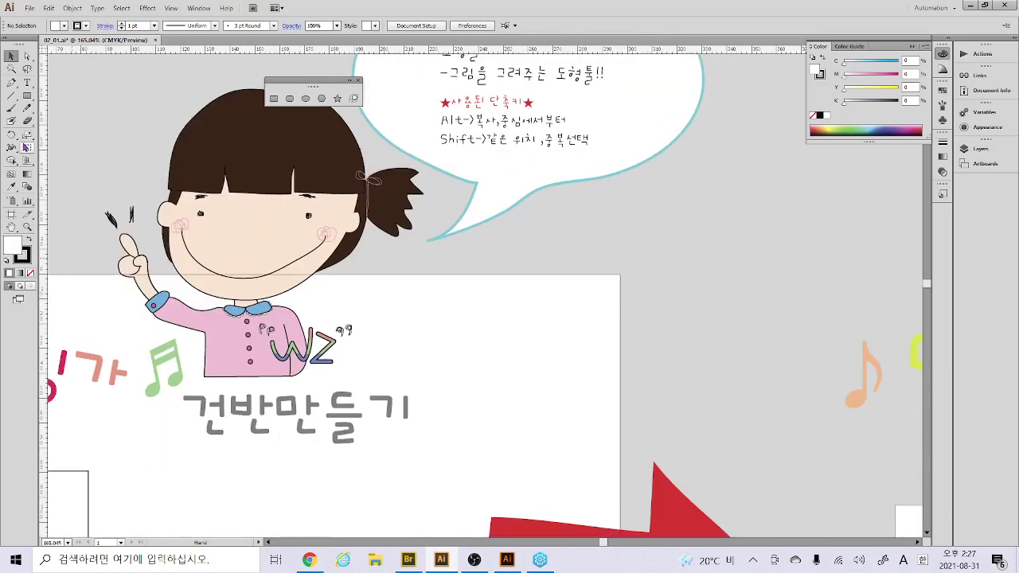
{"action": "left_click", "coordinate": [27, 96]}
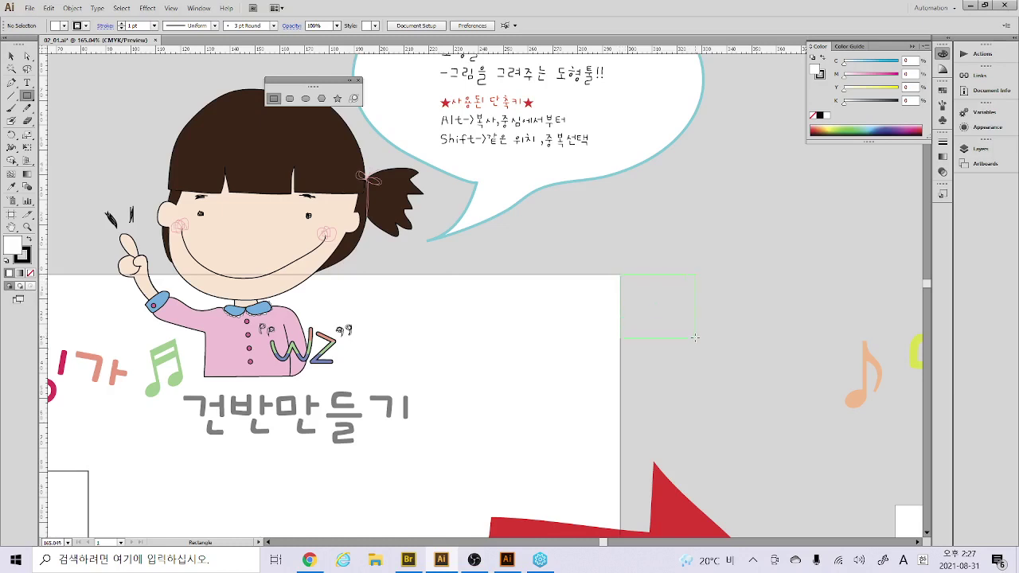
{"action": "mouse_move", "coordinate": [695, 338]}
{"action": "left_mouse_down"}
{"action": "mouse_move", "coordinate": [624, 279]}
{"action": "mouse_move", "coordinate": [716, 371]}
{"action": "mouse_move", "coordinate": [740, 353]}
{"action": "mouse_move", "coordinate": [719, 397]}
{"action": "mouse_move", "coordinate": [683, 396]}
{"action": "mouse_move", "coordinate": [692, 363]}
{"action": "mouse_move", "coordinate": [654, 309]}
{"action": "mouse_move", "coordinate": [683, 336]}
{"action": "mouse_move", "coordinate": [637, 318]}
{"action": "mouse_move", "coordinate": [651, 341]}
{"action": "mouse_move", "coordinate": [680, 348]}
{"action": "left_mouse_up"}
{"action": "key", "text": "alt+shift"}
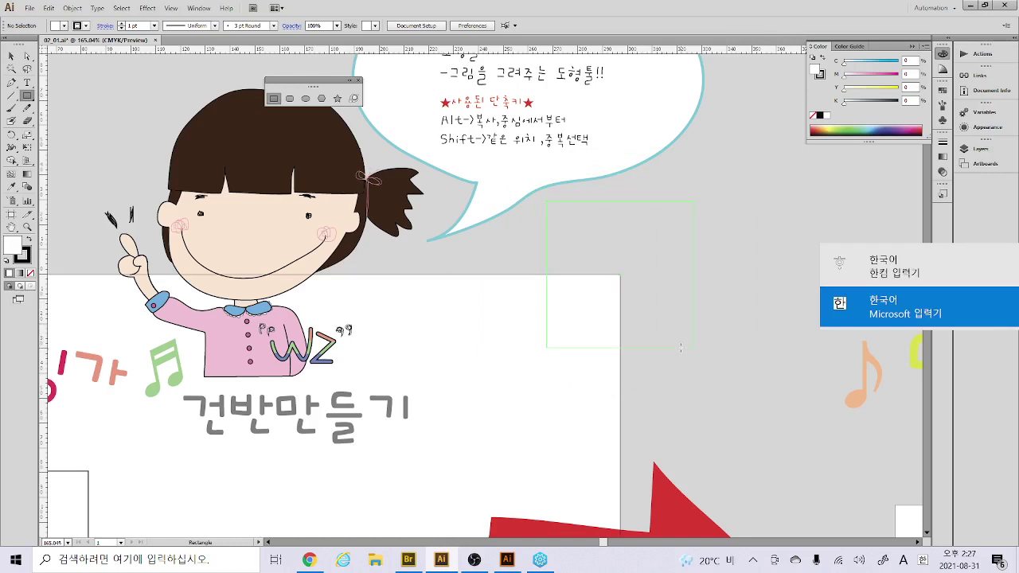
{"action": "left_click_drag", "start_coordinate": [681, 348], "coordinate": [680, 348]}
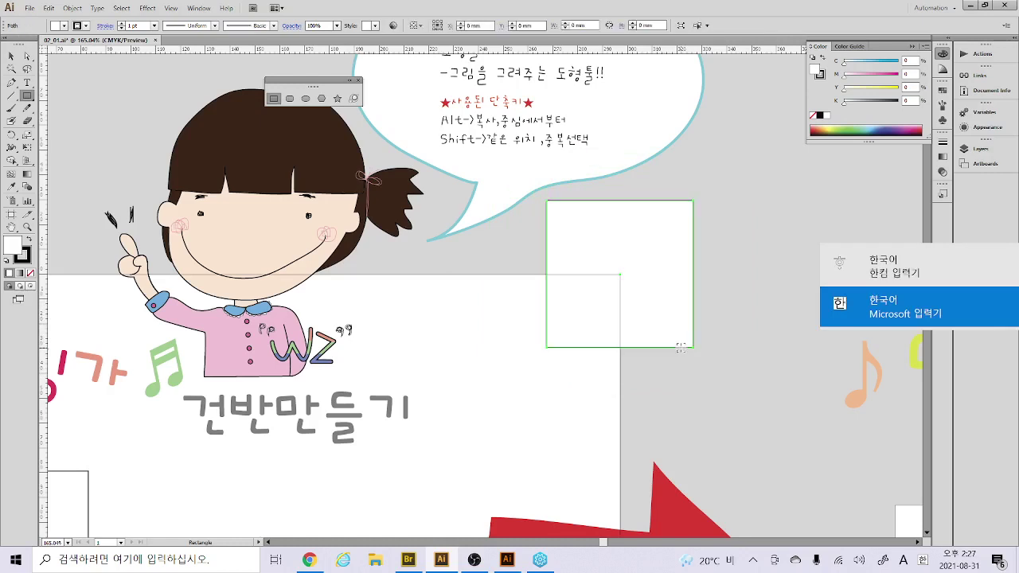
{"action": "key", "text": "ctrl+z"}
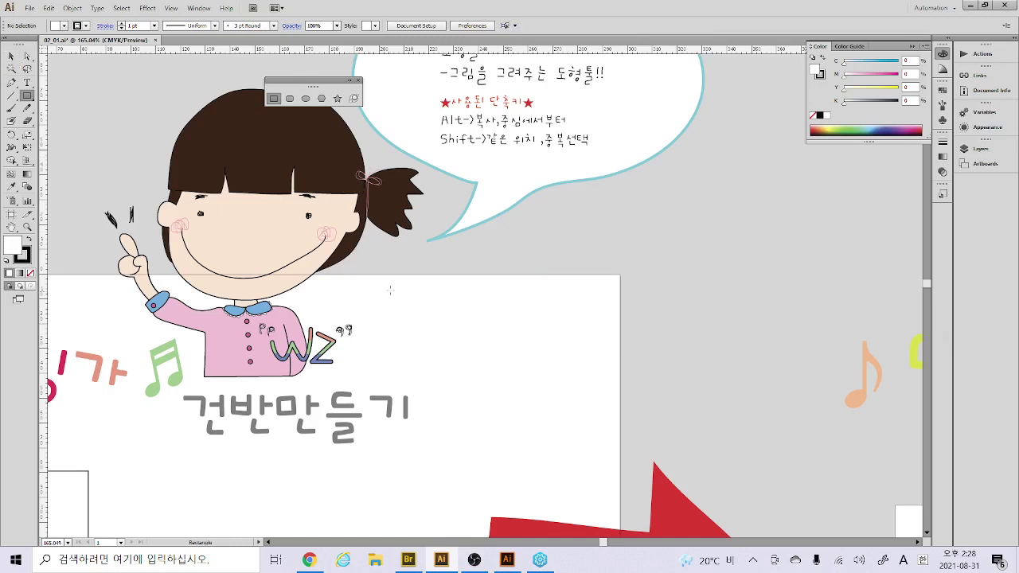
Draw a rectangle about 33 by 47 mm inside the artboard's upper-right corner and place a duplicate beside it
{"action": "mouse_move", "coordinate": [463, 321]}
{"action": "left_mouse_down"}
{"action": "mouse_move", "coordinate": [518, 354]}
{"action": "mouse_move", "coordinate": [545, 437]}
{"action": "left_mouse_up"}
{"action": "key", "text": "v"}
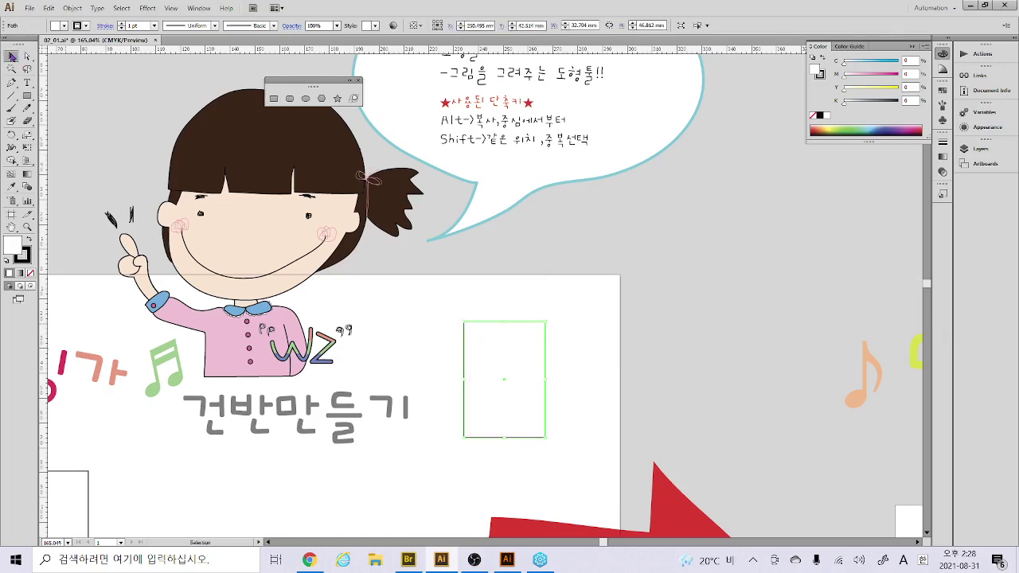
{"action": "left_click_drag", "start_coordinate": [509, 382], "coordinate": [705, 279]}
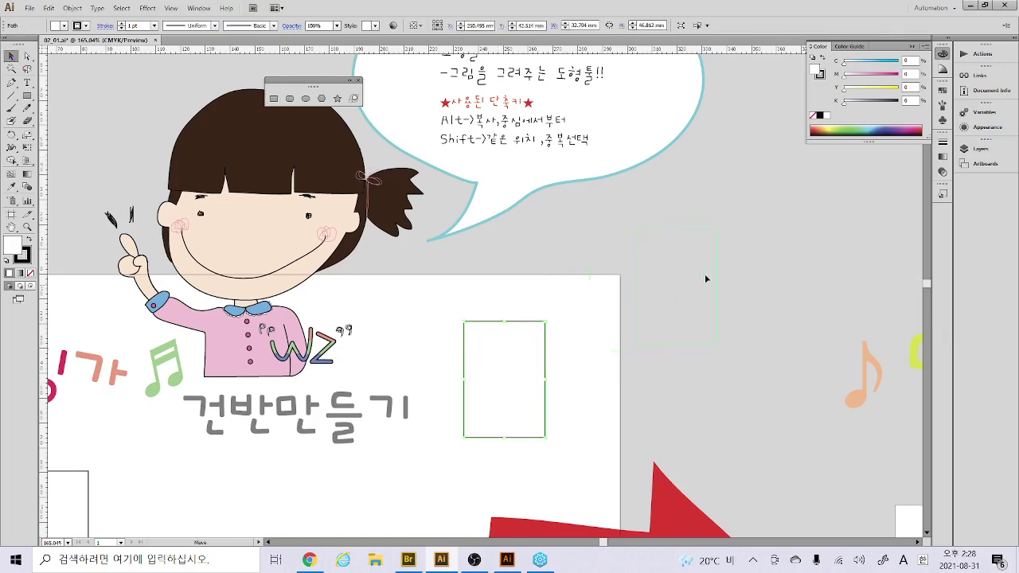
{"action": "left_click_drag", "start_coordinate": [650, 352], "coordinate": [602, 369]}
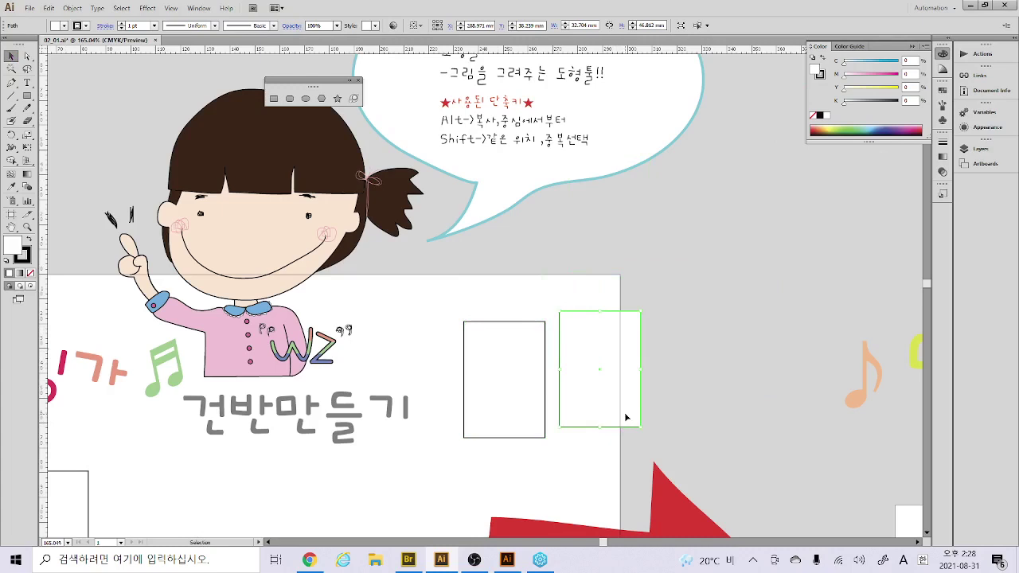
Try adding and removing the two small rectangles in a multiple selection, and delete both
{"action": "left_click", "coordinate": [532, 363]}
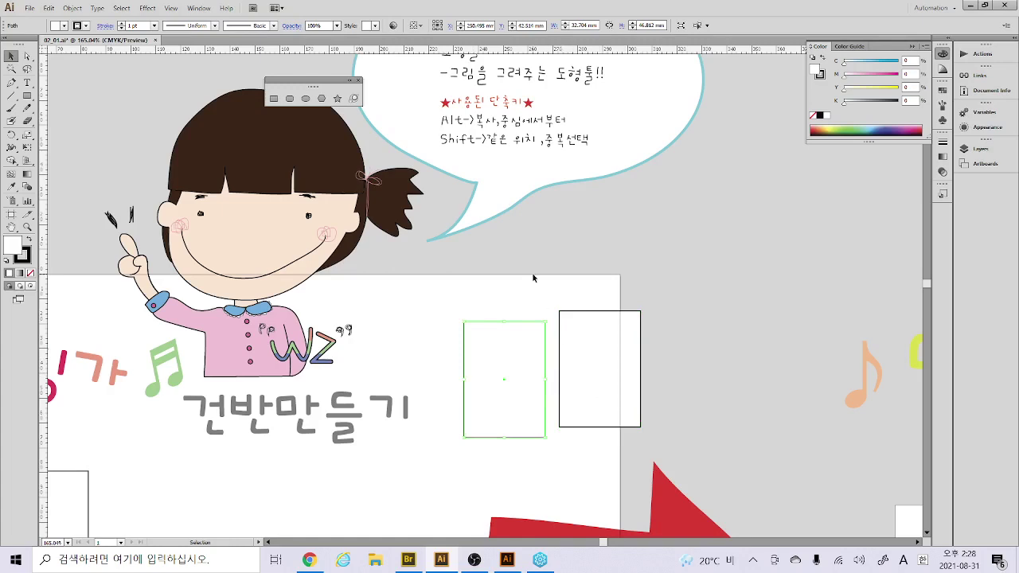
{"action": "left_click", "coordinate": [596, 358], "text": "shift"}
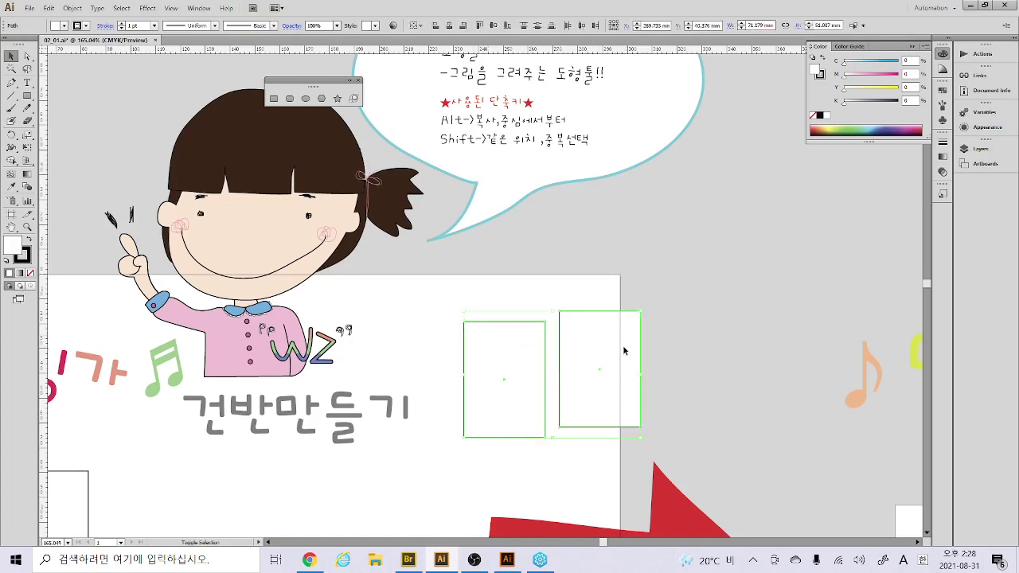
{"action": "left_click", "coordinate": [492, 389], "text": "shift"}
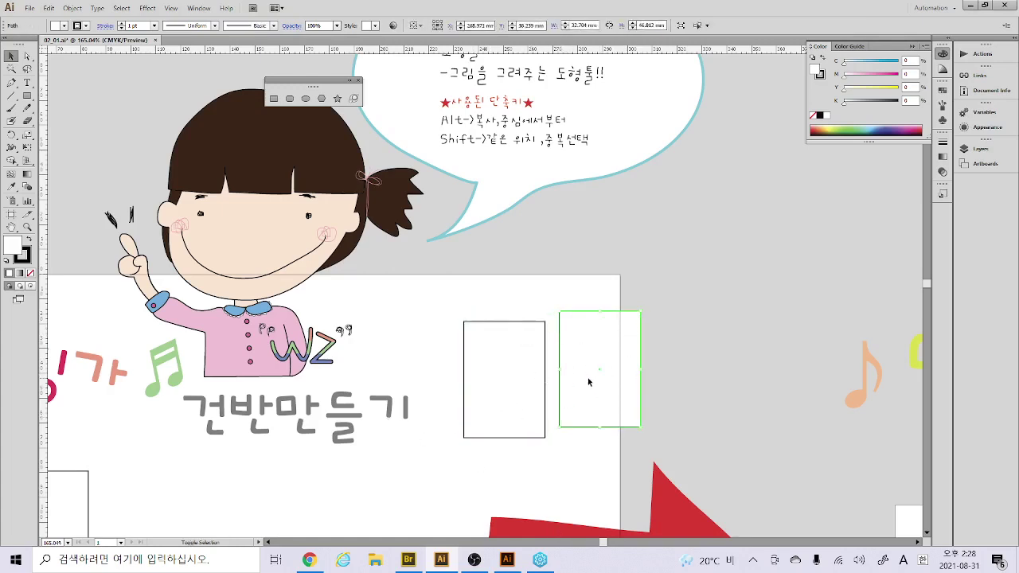
{"action": "left_click", "coordinate": [583, 390], "text": "shift"}
{"action": "left_click_drag", "start_coordinate": [491, 309], "coordinate": [621, 370]}
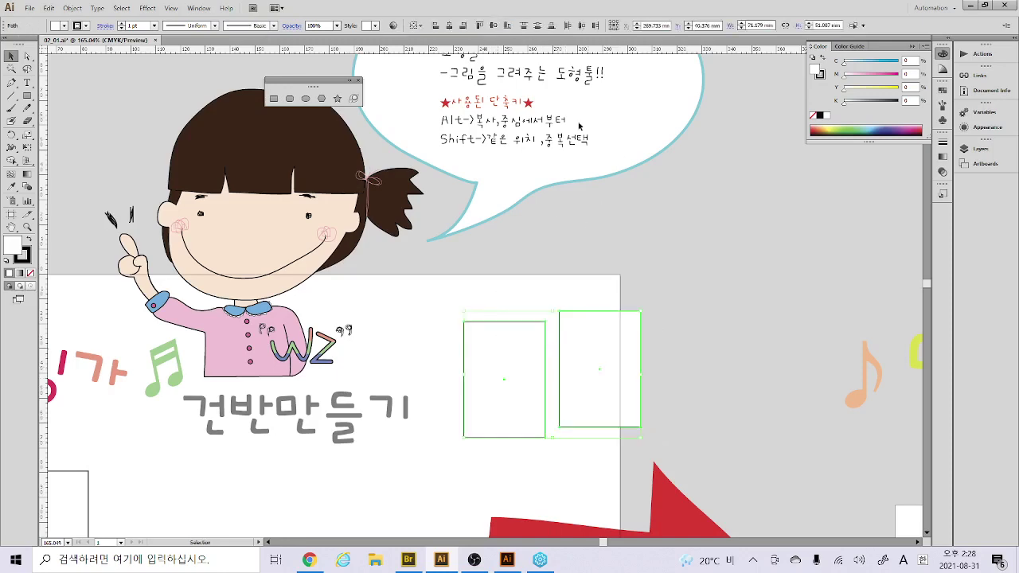
{"action": "key", "text": "Delete"}
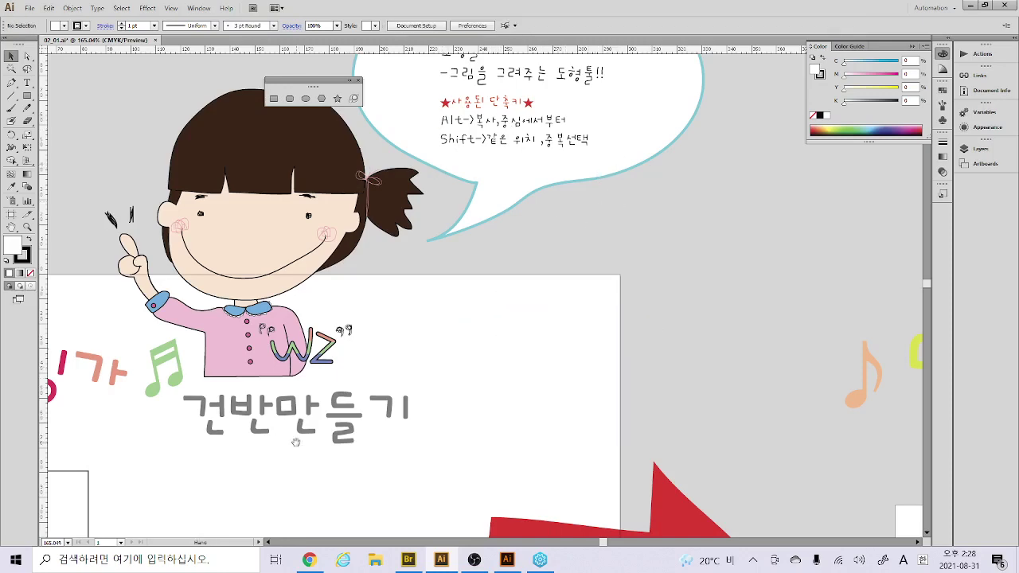
Duplicate the two white piano keys flush to their right, and duplicate those four to make a row of eight keys
{"action": "scroll", "coordinate": [539, 286], "scroll_direction": "down", "scroll_amount": 5}
{"action": "scroll", "coordinate": [539, 287], "scroll_direction": "left", "scroll_amount": 5}
{"action": "left_click_drag", "start_coordinate": [434, 445], "coordinate": [132, 335]}
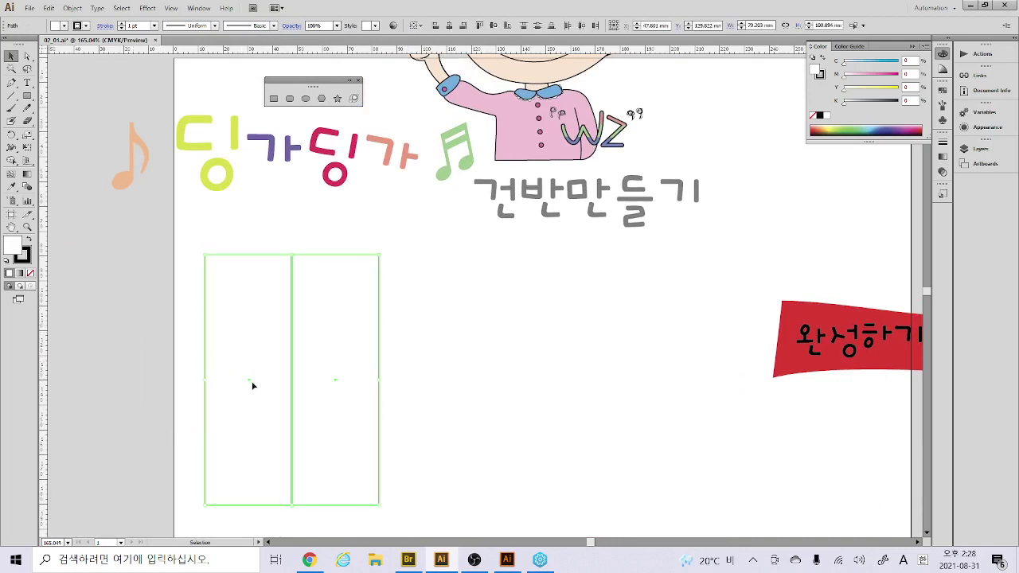
{"action": "left_click_drag", "start_coordinate": [253, 385], "coordinate": [425, 387]}
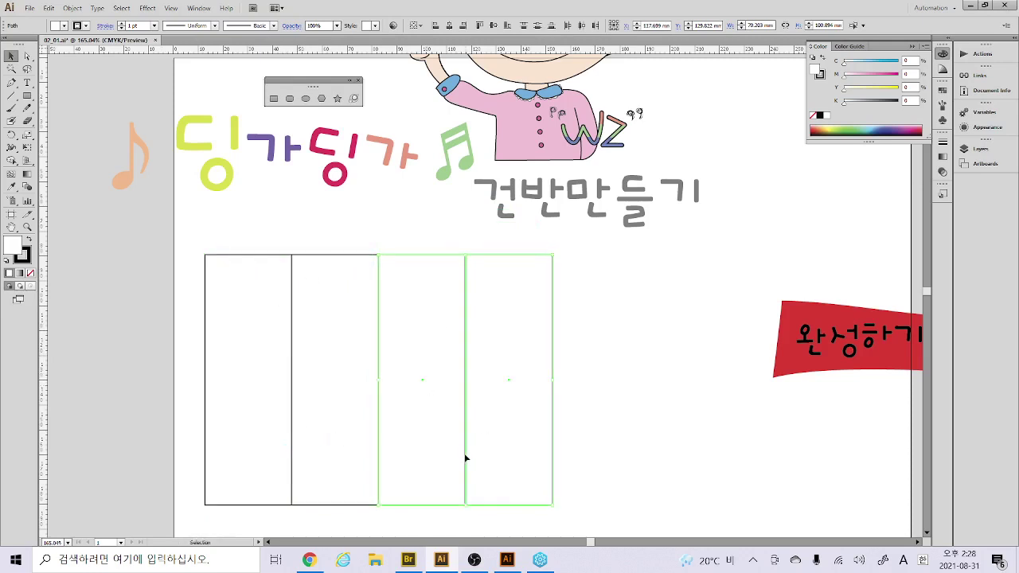
{"action": "left_click_drag", "start_coordinate": [613, 460], "coordinate": [166, 342]}
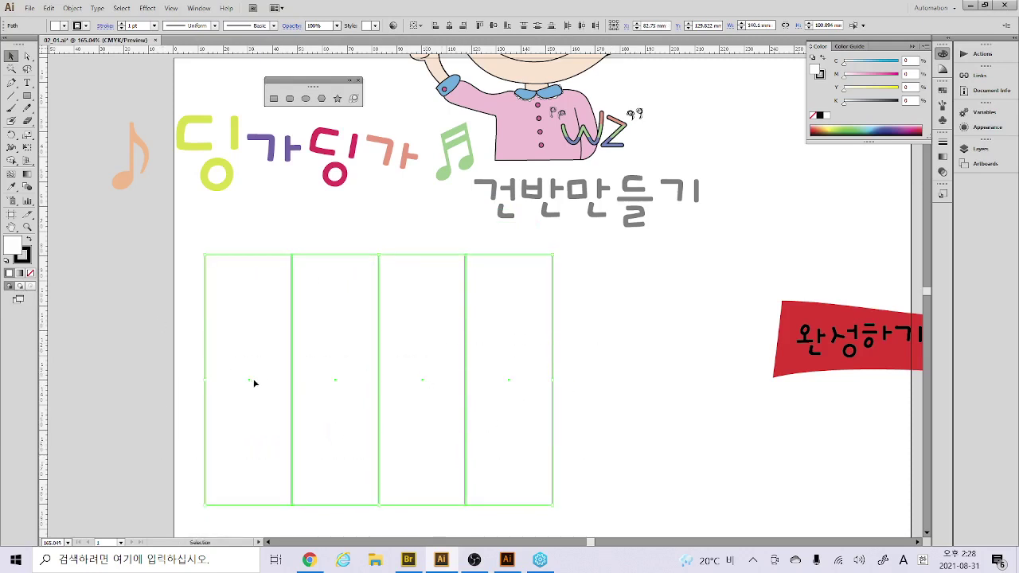
{"action": "left_click_drag", "start_coordinate": [295, 367], "coordinate": [643, 259]}
Resize all eight white keys together to about 217 by 91 mm and move the row back toward the artboard's left part
{"action": "left_click_drag", "start_coordinate": [872, 414], "coordinate": [3, 365]}
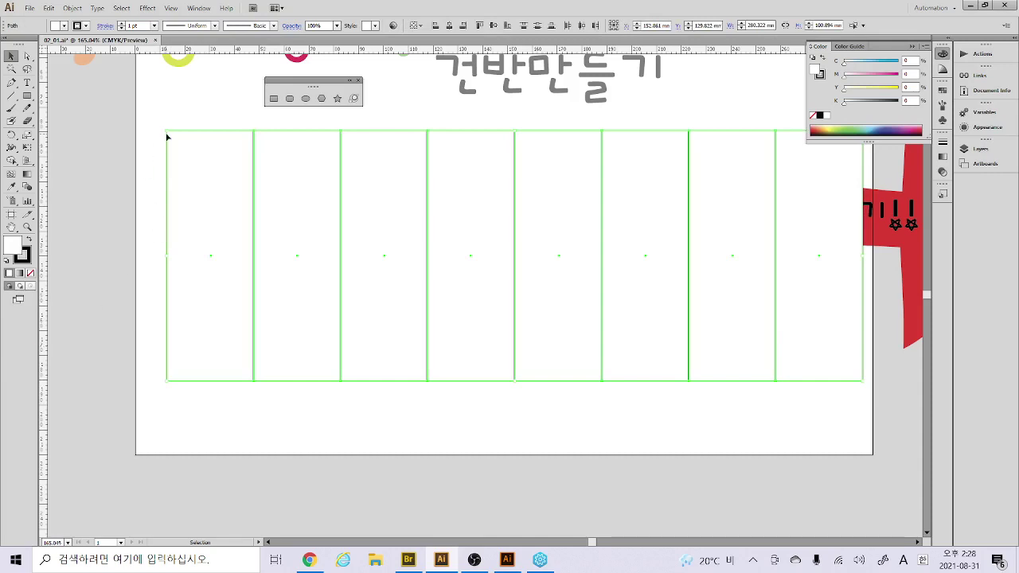
{"action": "left_click_drag", "start_coordinate": [167, 132], "coordinate": [324, 154]}
{"action": "left_click_drag", "start_coordinate": [573, 235], "coordinate": [424, 238]}
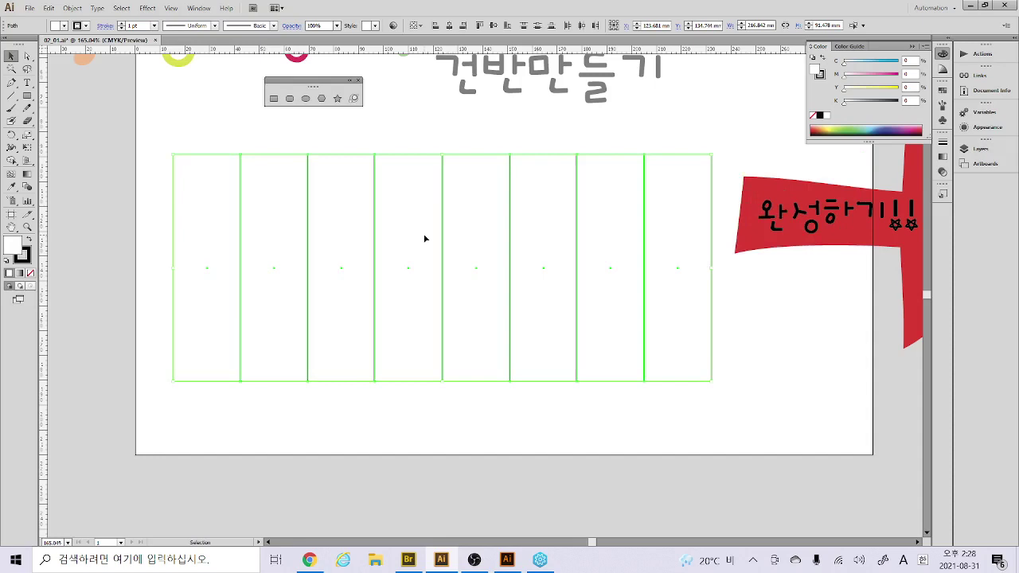
{"action": "left_click", "coordinate": [590, 131]}
Try moving individual white keys out of the row and undo those moves
{"action": "left_click_drag", "start_coordinate": [269, 241], "coordinate": [276, 192]}
{"action": "left_click_drag", "start_coordinate": [414, 239], "coordinate": [417, 221]}
{"action": "left_click_drag", "start_coordinate": [550, 238], "coordinate": [574, 214]}
{"action": "left_click", "coordinate": [662, 212]}
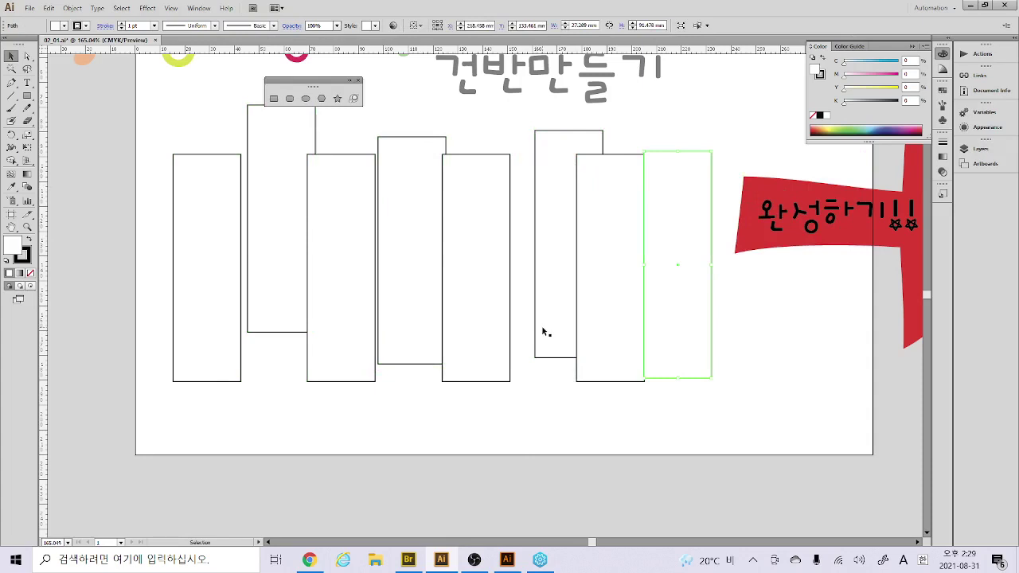
{"action": "key", "text": "ctrl+z"}
{"action": "key", "text": "ctrl+z"}
{"action": "key", "text": "ctrl+z"}
{"action": "key", "text": "ctrl+z"}
{"action": "key", "text": "ctrl+z"}
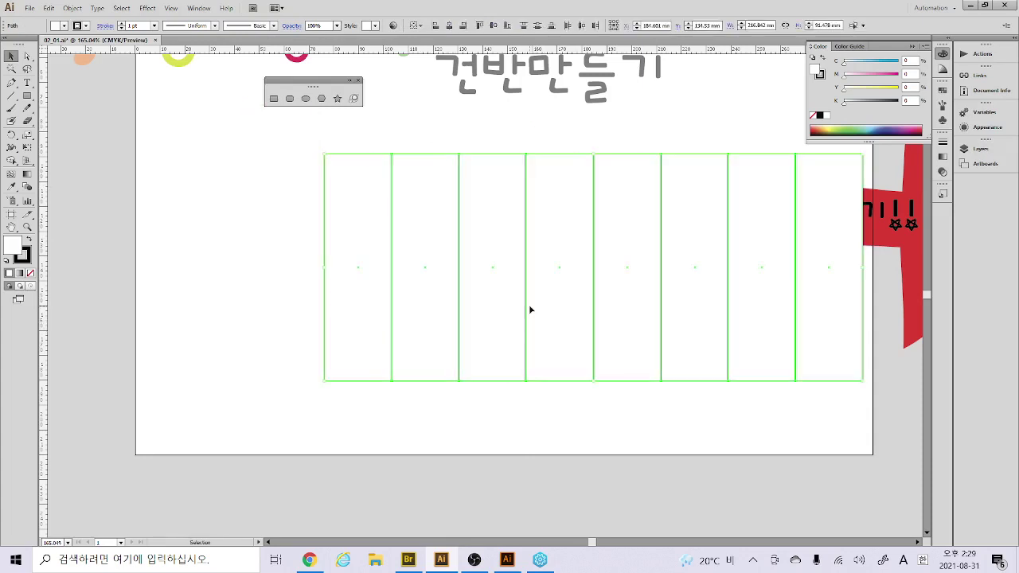
{"action": "key", "text": "v"}
{"action": "left_click", "coordinate": [104, 294]}
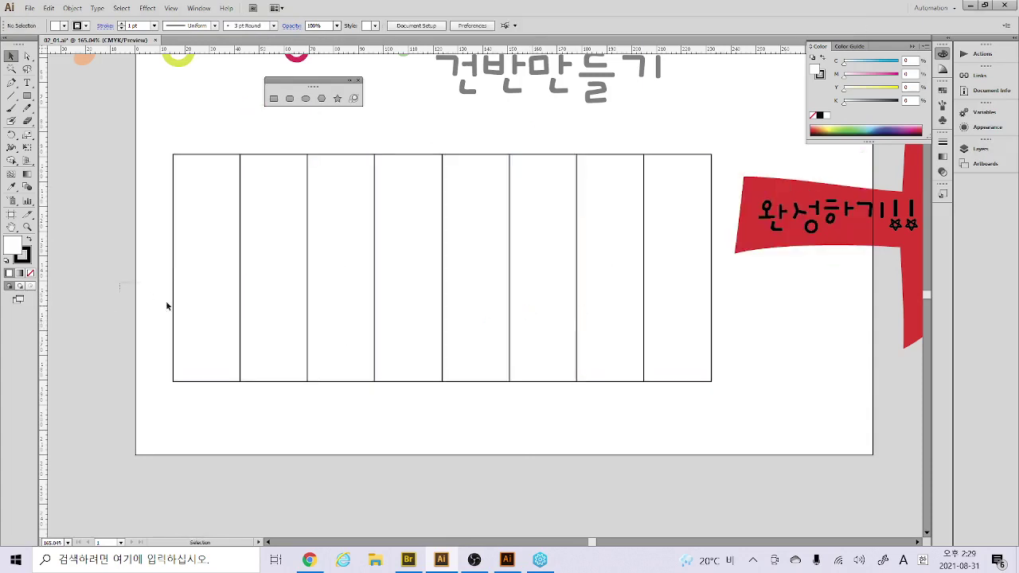
Group the eight white keys and move the group slightly as one object
{"action": "left_click_drag", "start_coordinate": [119, 282], "coordinate": [745, 419]}
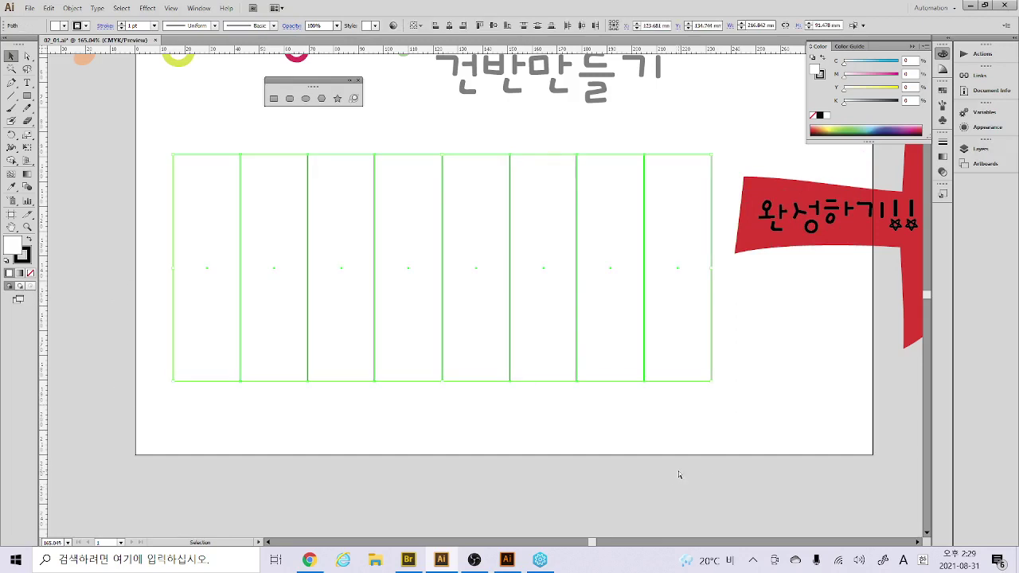
{"action": "key", "text": "ctrl+g"}
{"action": "left_click", "coordinate": [773, 383]}
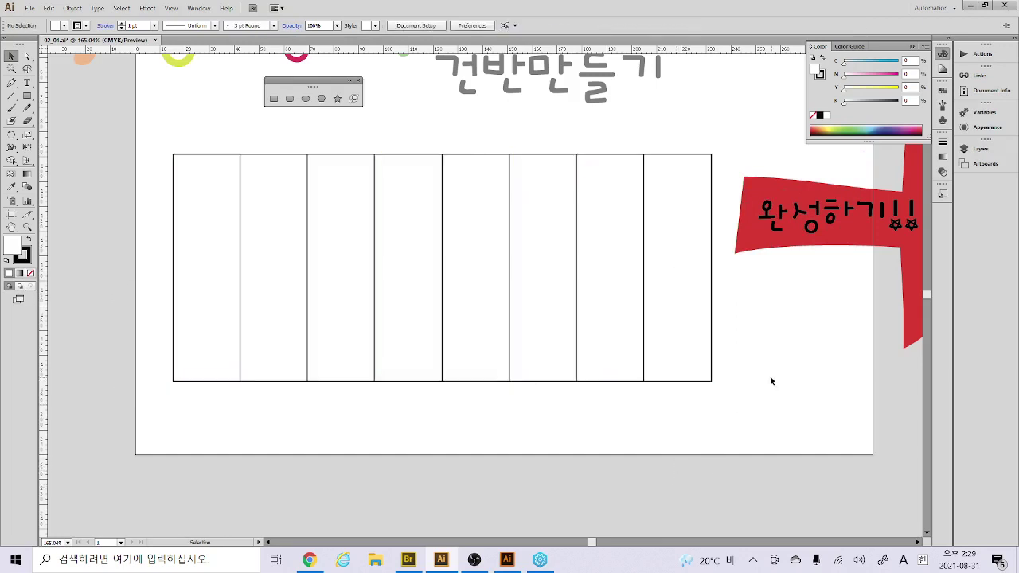
{"action": "left_click", "coordinate": [352, 276]}
{"action": "left_click_drag", "start_coordinate": [473, 332], "coordinate": [492, 344]}
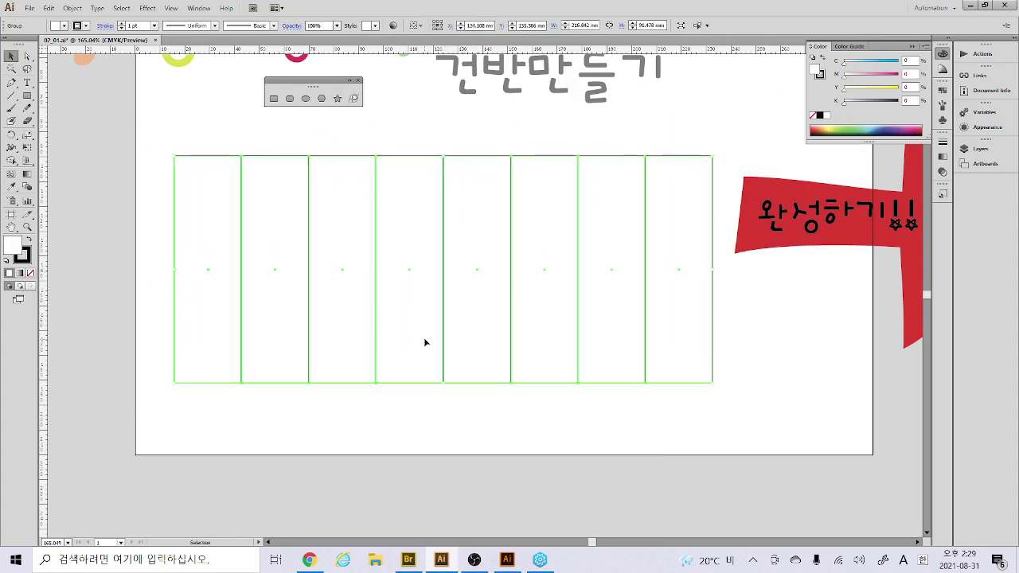
{"action": "right_click", "coordinate": [438, 214]}
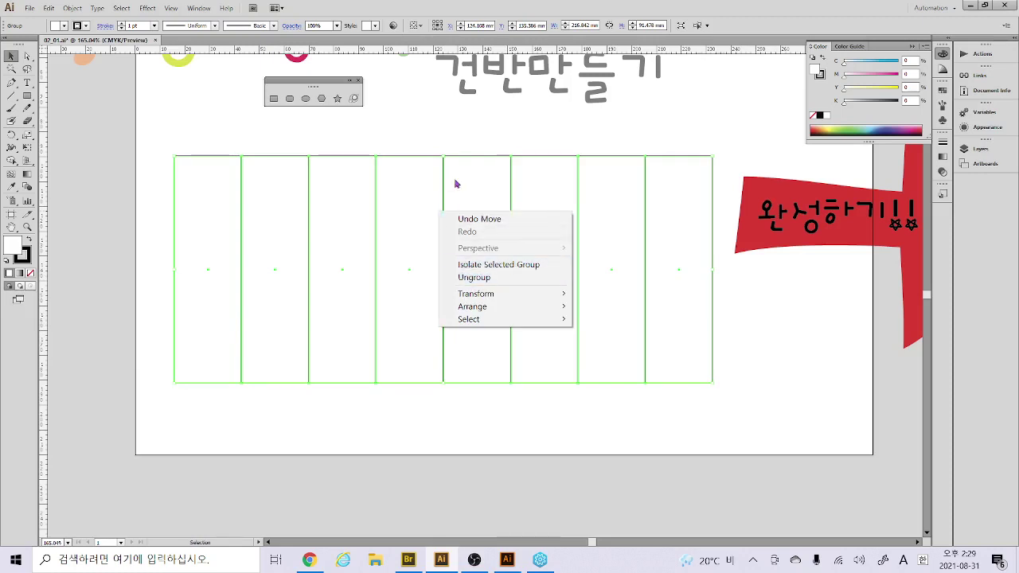
{"action": "left_click", "coordinate": [467, 137]}
Draw a rectangle about 14 by 51 mm outward from its centre on the first two keys' boundary, reaching their top edge, and fill it black
{"action": "left_click", "coordinate": [273, 98]}
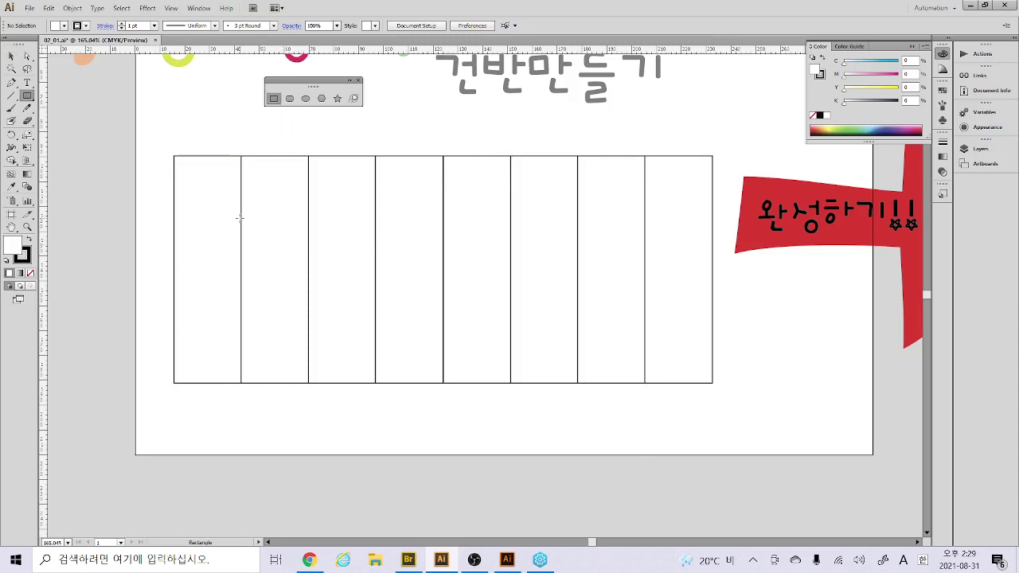
{"action": "left_click_drag", "start_coordinate": [218, 157], "coordinate": [268, 273]}
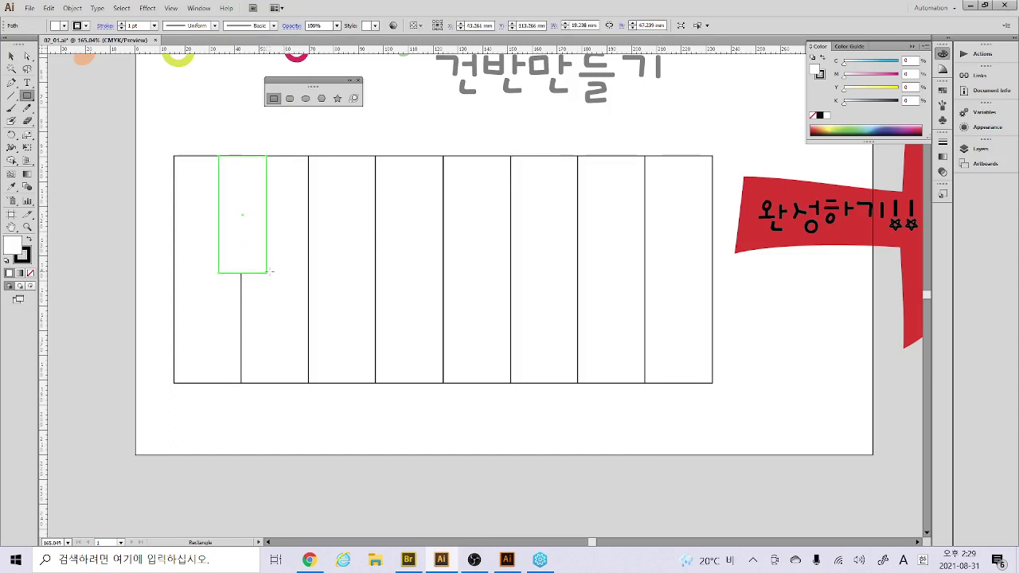
{"action": "key", "text": "ctrl+z"}
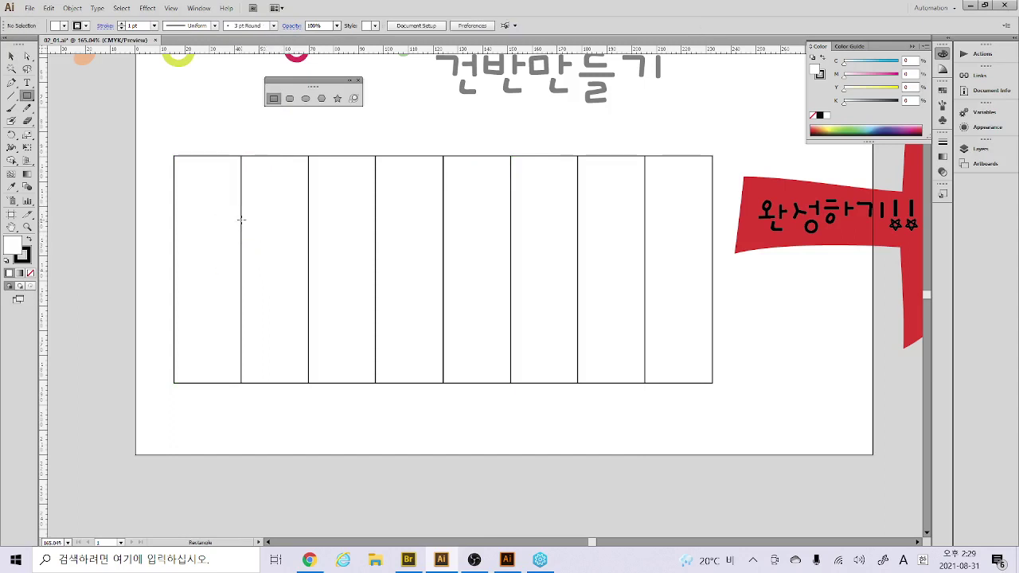
{"action": "left_click_drag", "start_coordinate": [253, 238], "coordinate": [259, 282]}
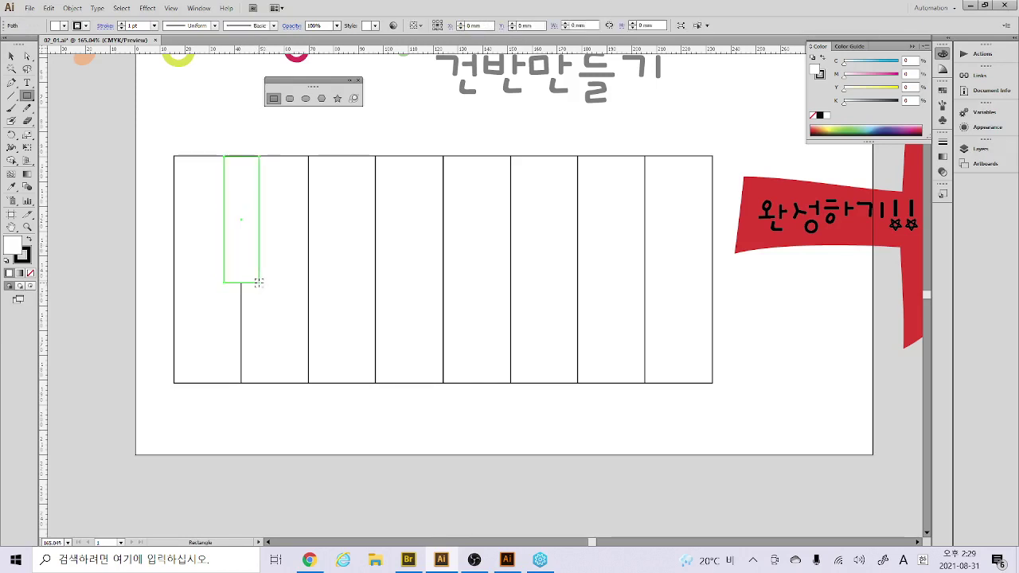
{"action": "left_click", "coordinate": [24, 253]}
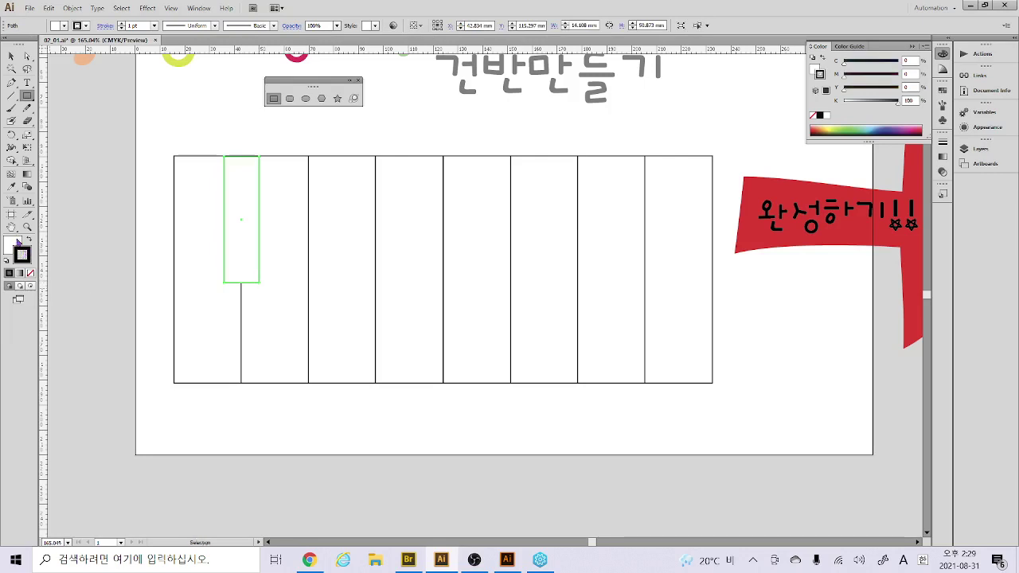
{"action": "left_click", "coordinate": [28, 239]}
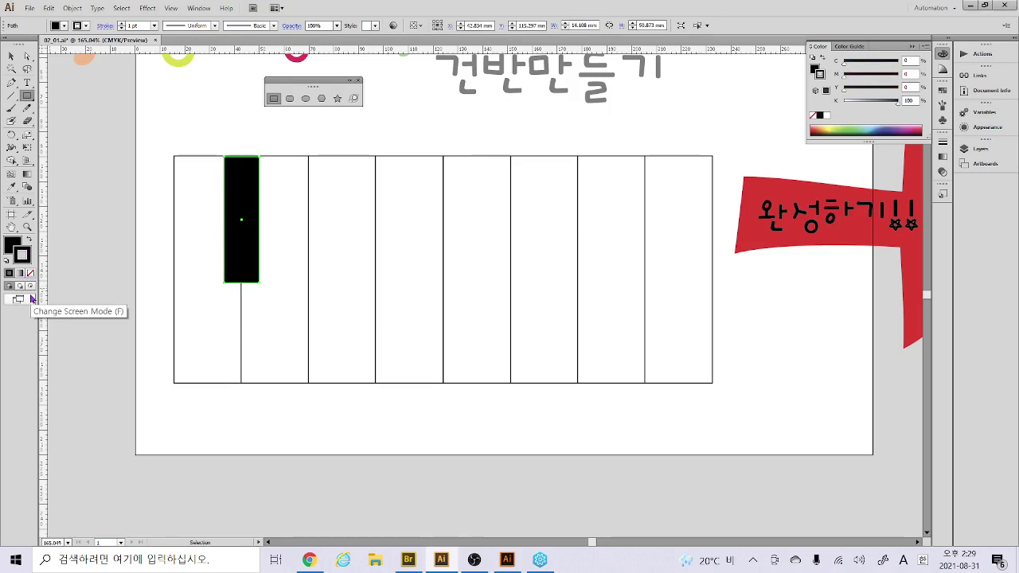
Duplicate the black key along the top edge onto each of the six remaining boundaries between white keys
{"action": "key", "text": "v"}
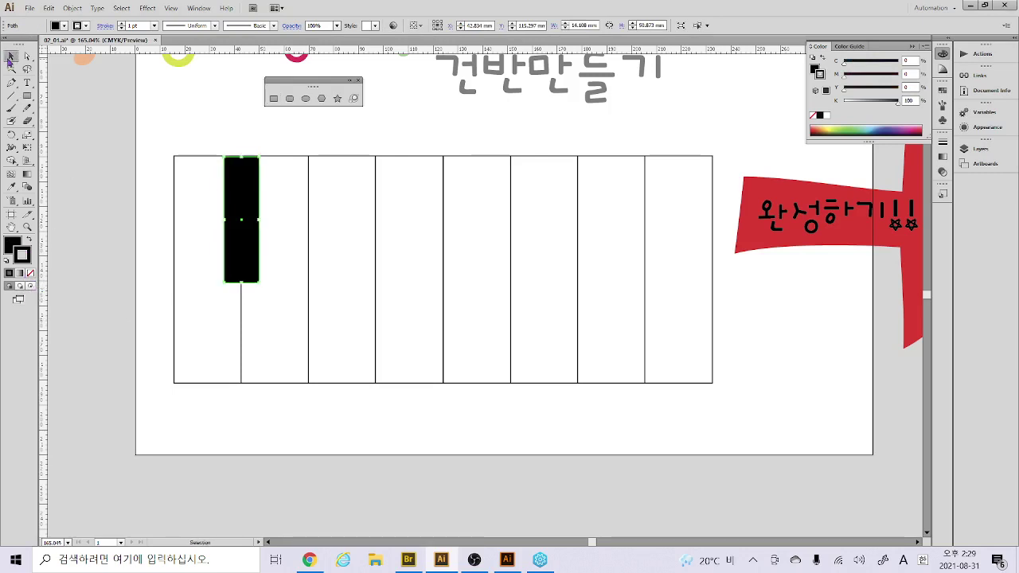
{"action": "left_click", "coordinate": [290, 136]}
{"action": "left_click", "coordinate": [248, 199]}
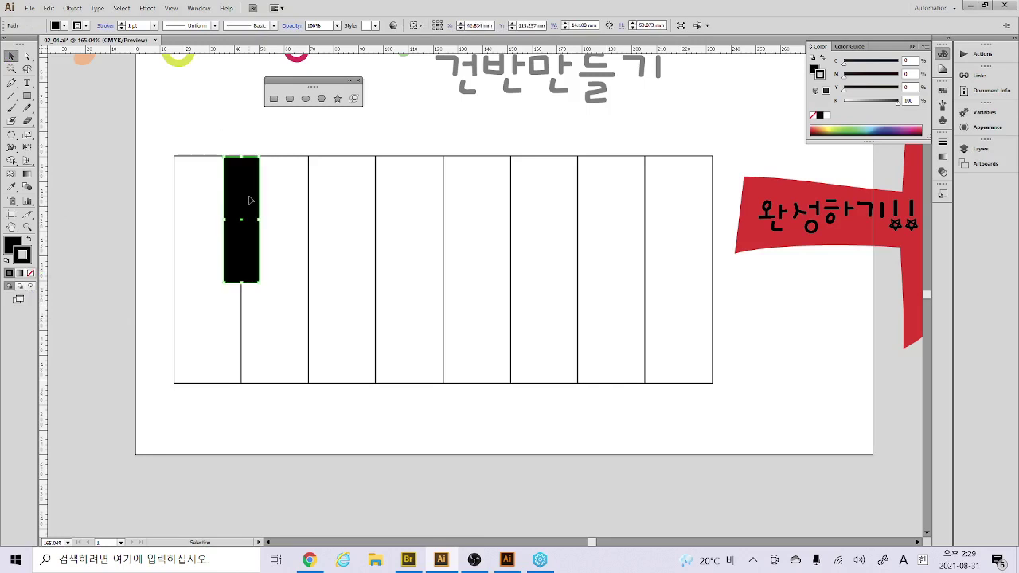
{"action": "left_click_drag", "start_coordinate": [248, 209], "coordinate": [651, 235]}
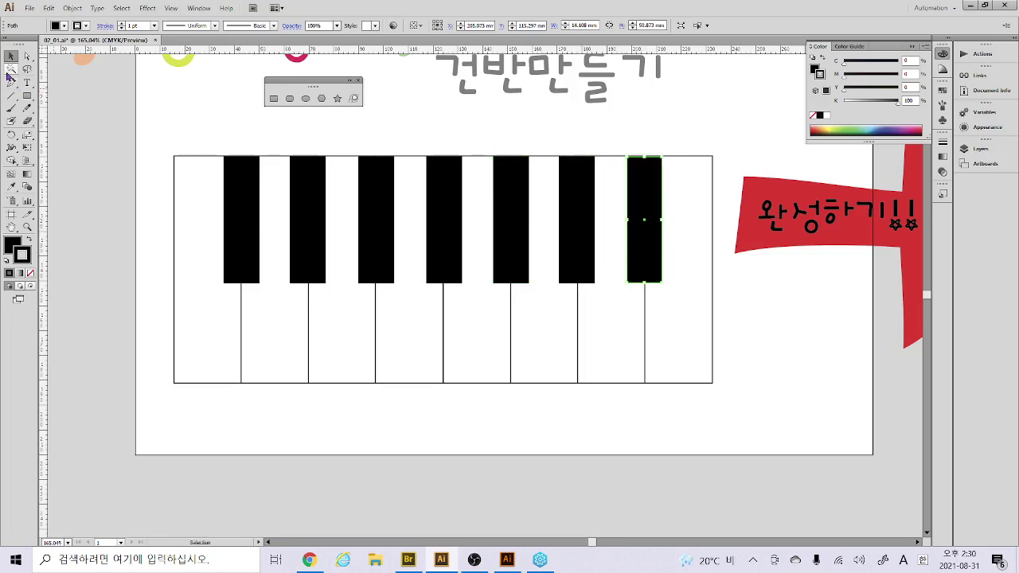
Select all the black keys with the Magic Wand and group them
{"action": "left_click", "coordinate": [10, 70]}
{"action": "left_click", "coordinate": [231, 226]}
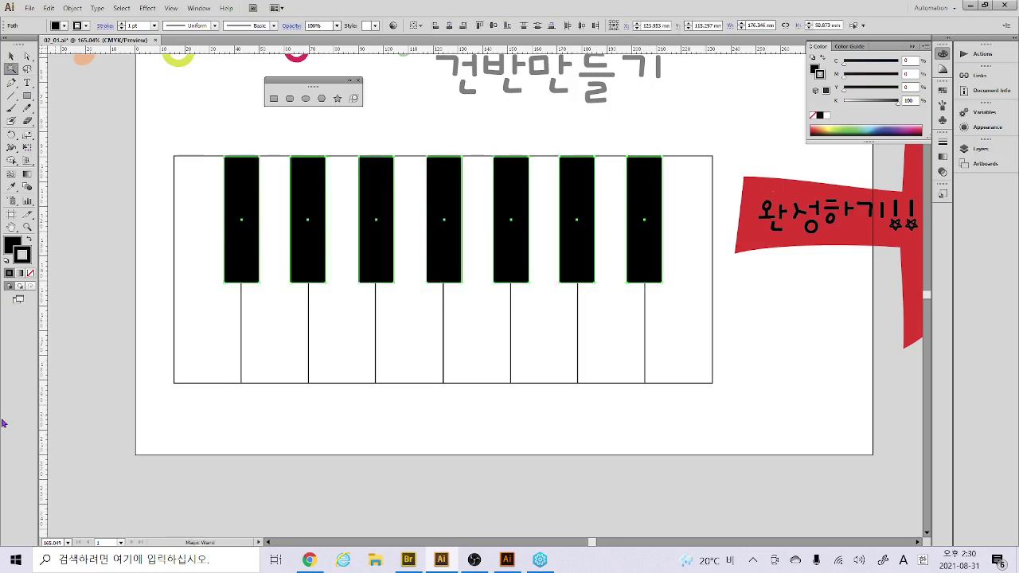
{"action": "key", "text": "ctrl+g"}
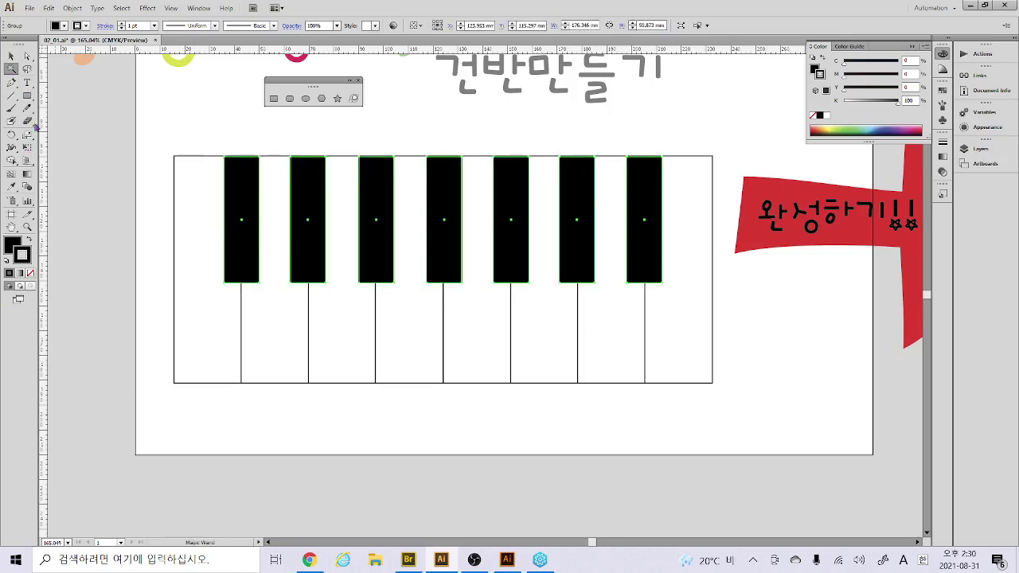
Try moving the black-key group down over the white keys and undo the move
{"action": "left_click", "coordinate": [11, 56]}
{"action": "left_click", "coordinate": [288, 181]}
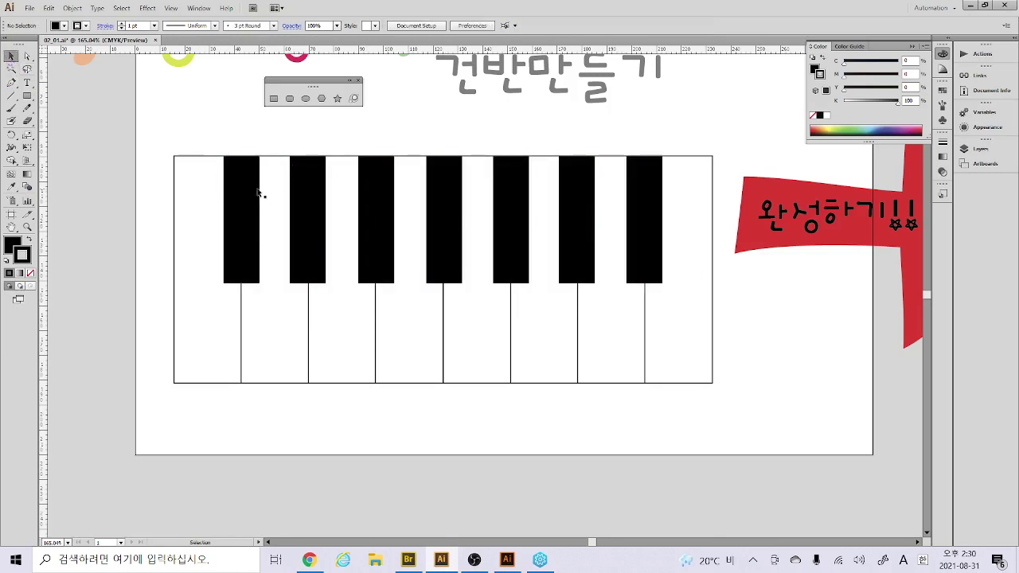
{"action": "left_click_drag", "start_coordinate": [309, 281], "coordinate": [323, 374]}
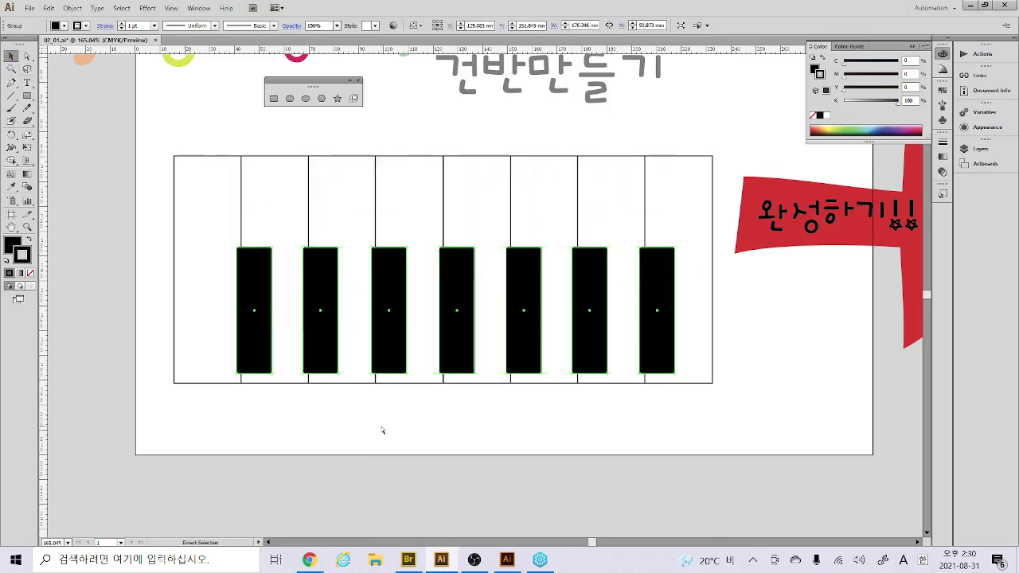
{"action": "key", "text": "ctrl+z"}
Select the white keys and the black-key group together and shift the whole keyboard slightly to the right
{"action": "left_click", "coordinate": [157, 408]}
{"action": "left_click_drag", "start_coordinate": [146, 262], "coordinate": [734, 446]}
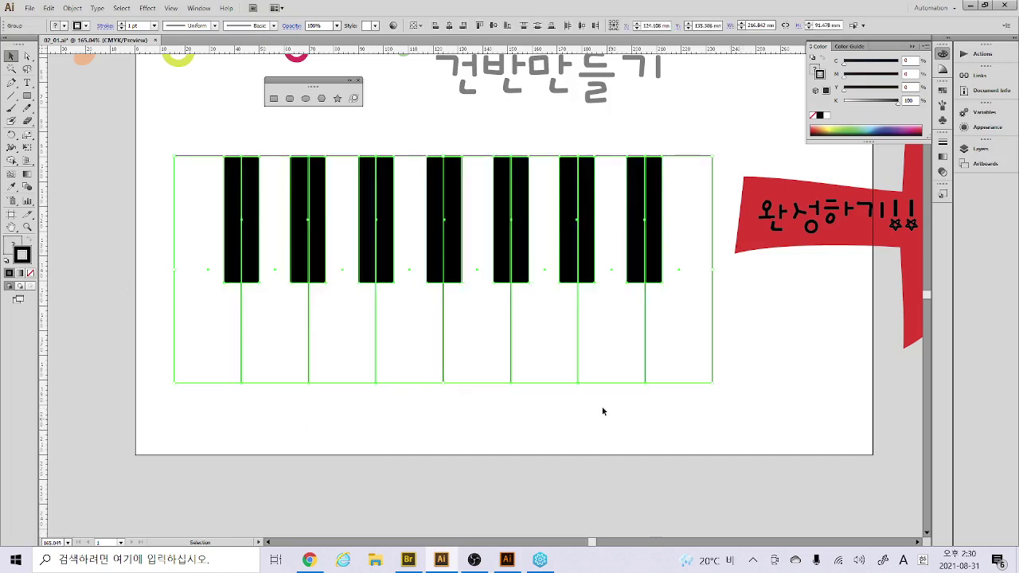
{"action": "key", "text": "a"}
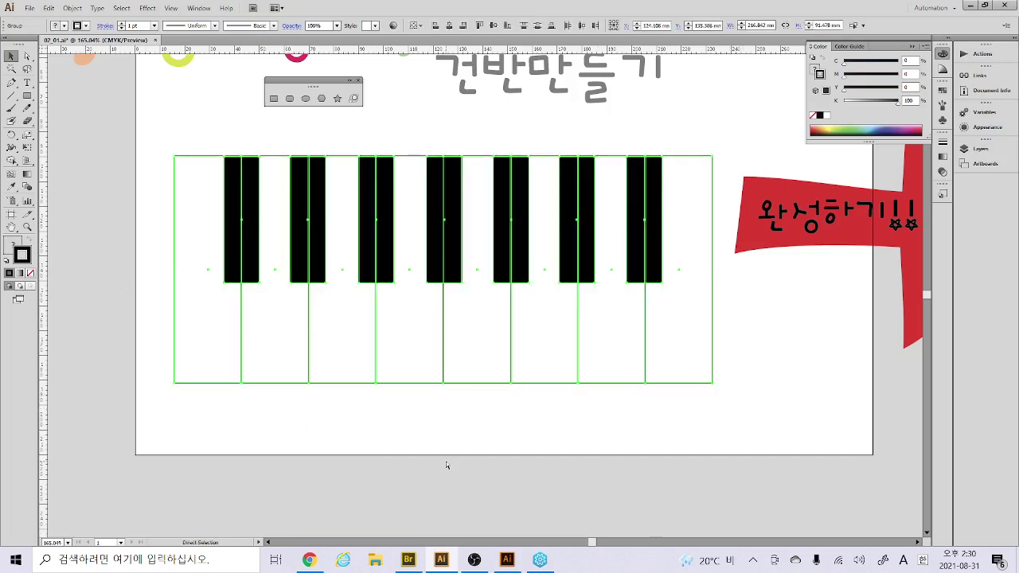
{"action": "key", "text": "v"}
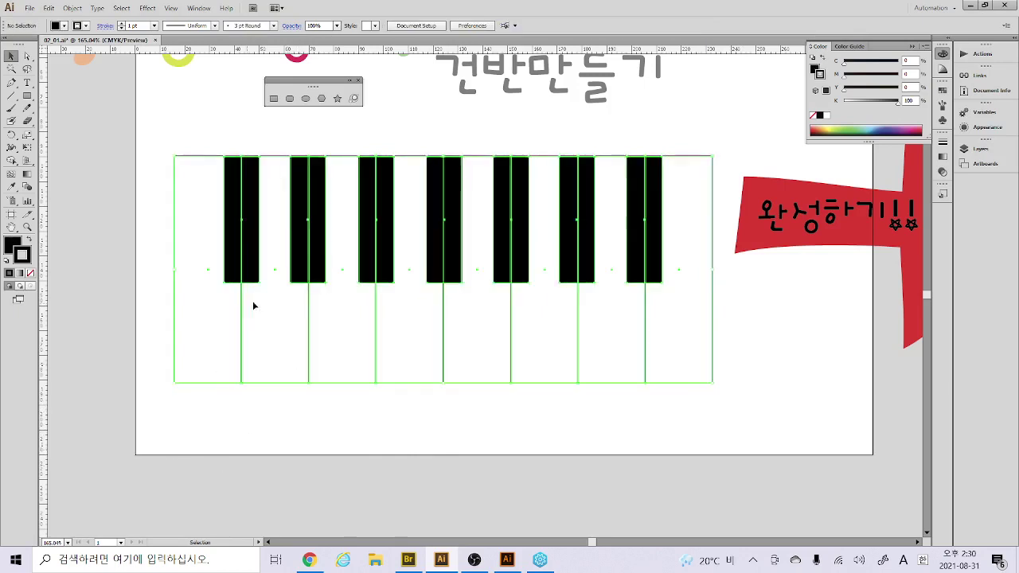
{"action": "mouse_move", "coordinate": [407, 329]}
{"action": "left_mouse_down"}
{"action": "mouse_move", "coordinate": [414, 412]}
{"action": "mouse_move", "coordinate": [397, 354]}
{"action": "mouse_move", "coordinate": [411, 329]}
{"action": "left_mouse_up"}
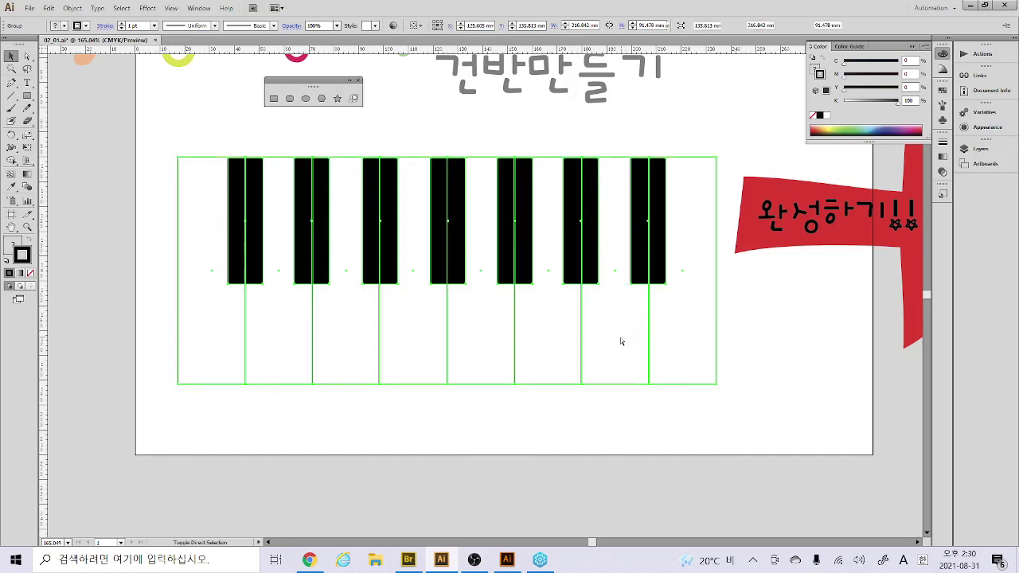
Select the black-key group alone, and after it the whole keyboard by enclosing part of every key
{"action": "left_click", "coordinate": [739, 321]}
{"action": "left_click", "coordinate": [659, 269]}
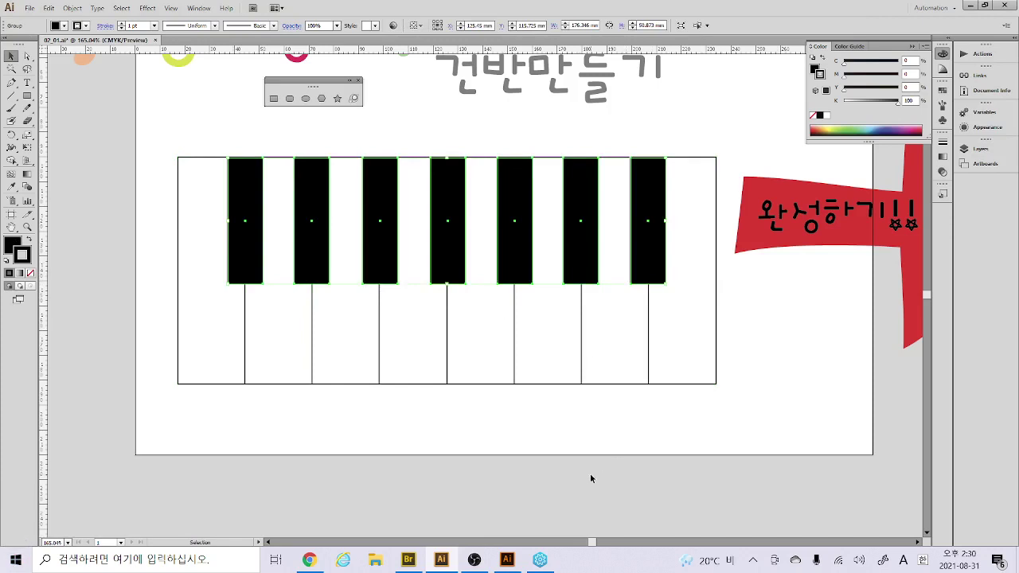
{"action": "key", "text": "a"}
{"action": "left_click_drag", "start_coordinate": [732, 422], "coordinate": [119, 231]}
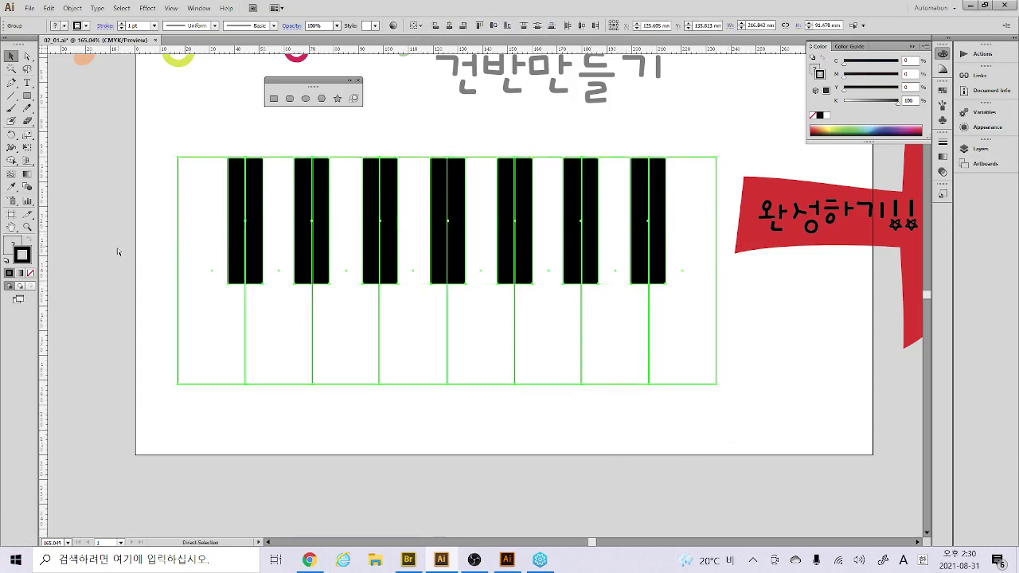
{"action": "key", "text": "v"}
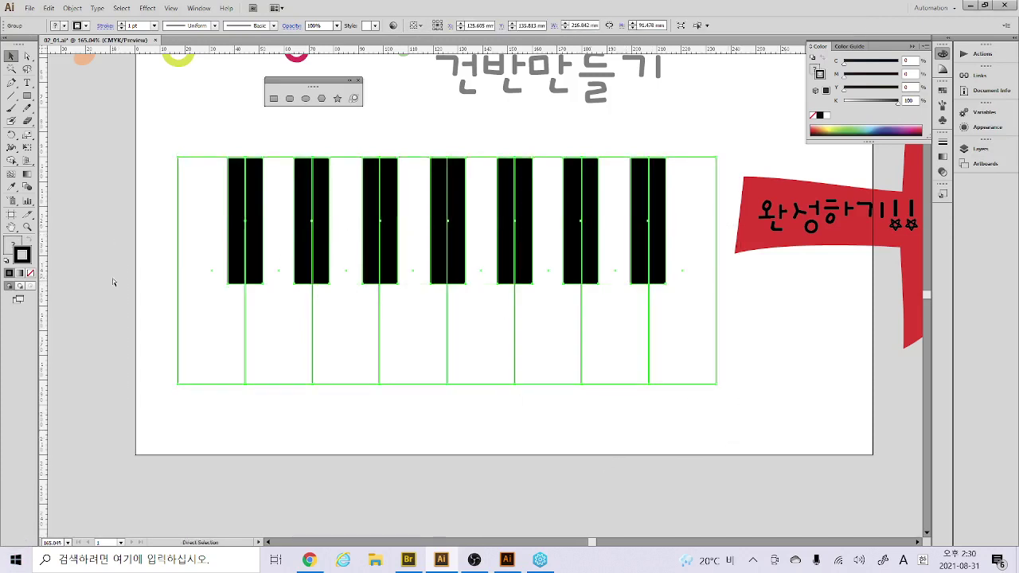
Activate the Rounded Rectangle tool, switch to the Illustrator 2019 window and close its copy of 02_01.ai
{"action": "left_click_drag", "start_coordinate": [27, 96], "coordinate": [59, 96]}
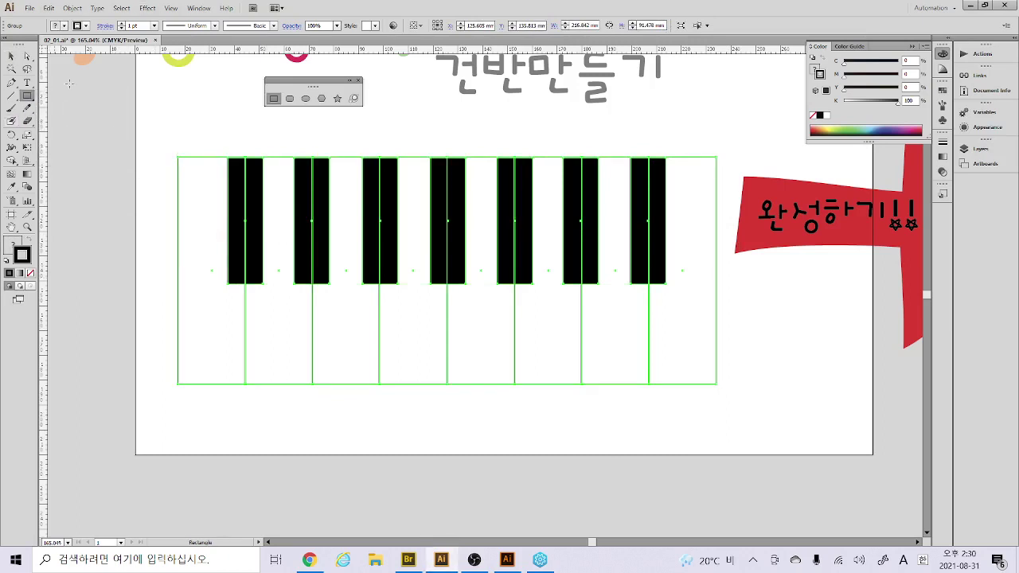
{"action": "left_click", "coordinate": [292, 99]}
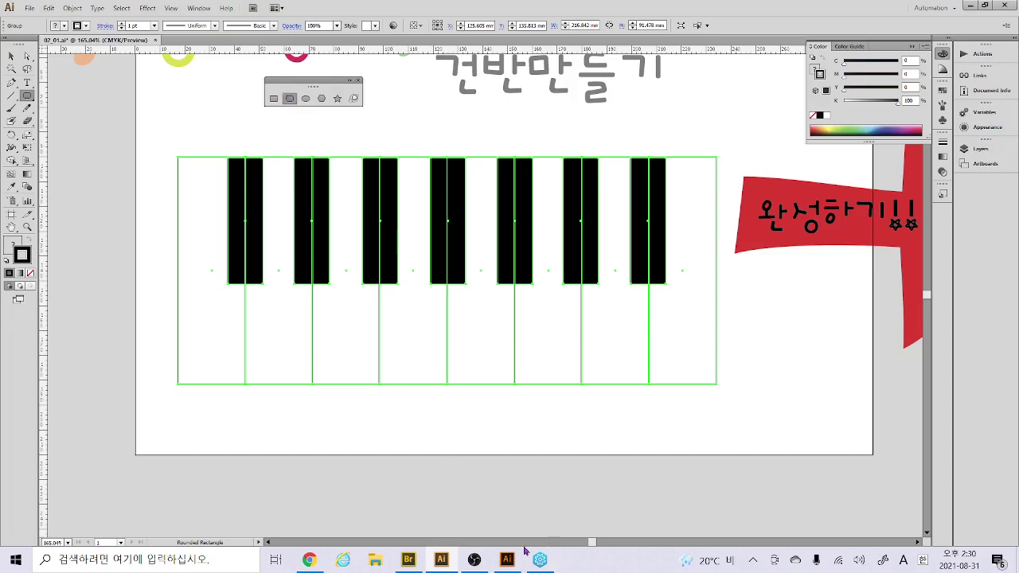
{"action": "left_click", "coordinate": [502, 562]}
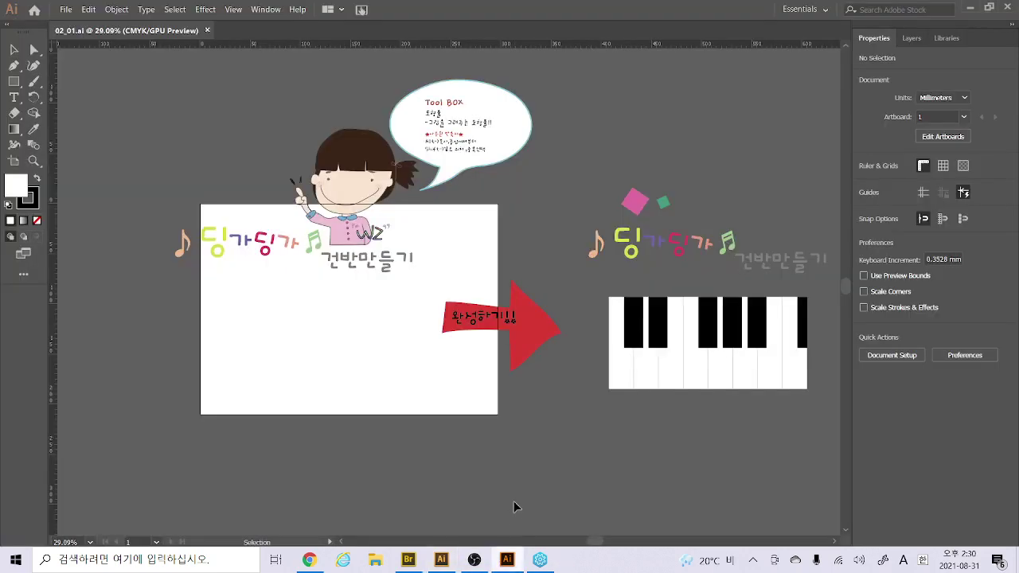
{"action": "key", "text": "ctrl+w"}
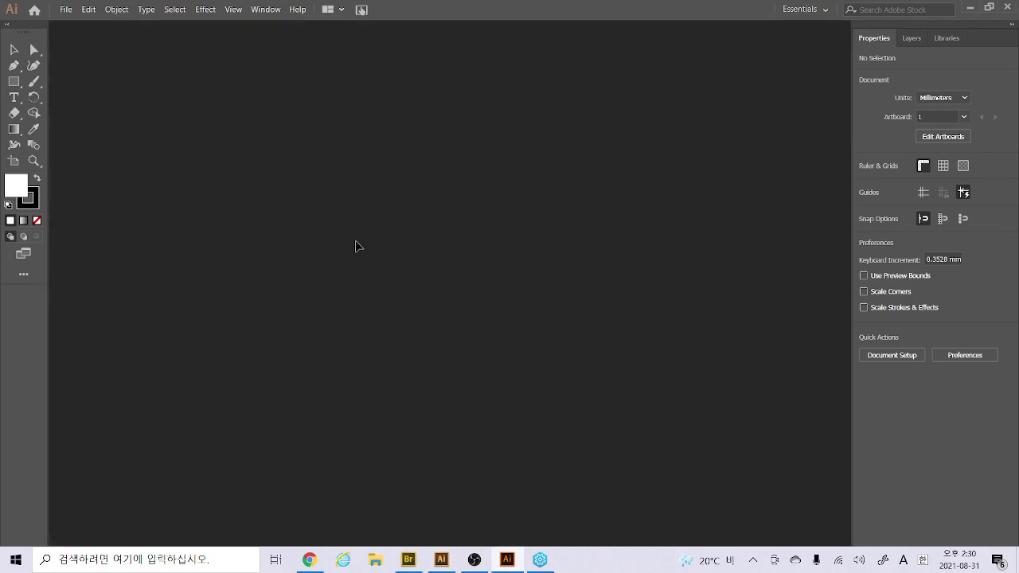
Open 02_02.ai from Bridge in the older Illustrator and close 02_01.ai there without saving
{"action": "left_click", "coordinate": [408, 560]}
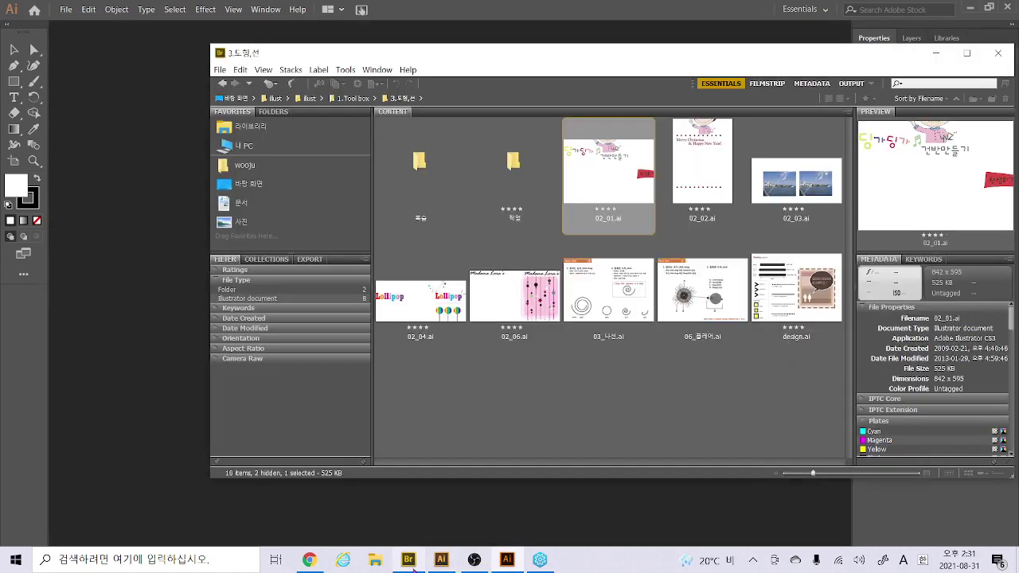
{"action": "left_click", "coordinate": [714, 180]}
{"action": "left_click_drag", "start_coordinate": [714, 167], "coordinate": [445, 566]}
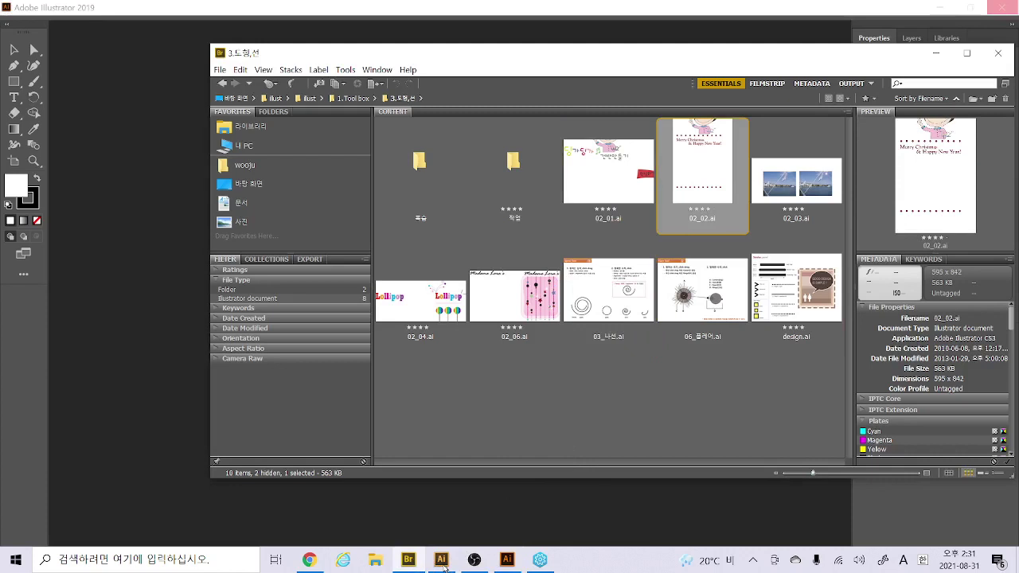
{"action": "left_click_drag", "start_coordinate": [444, 564], "coordinate": [194, 40]}
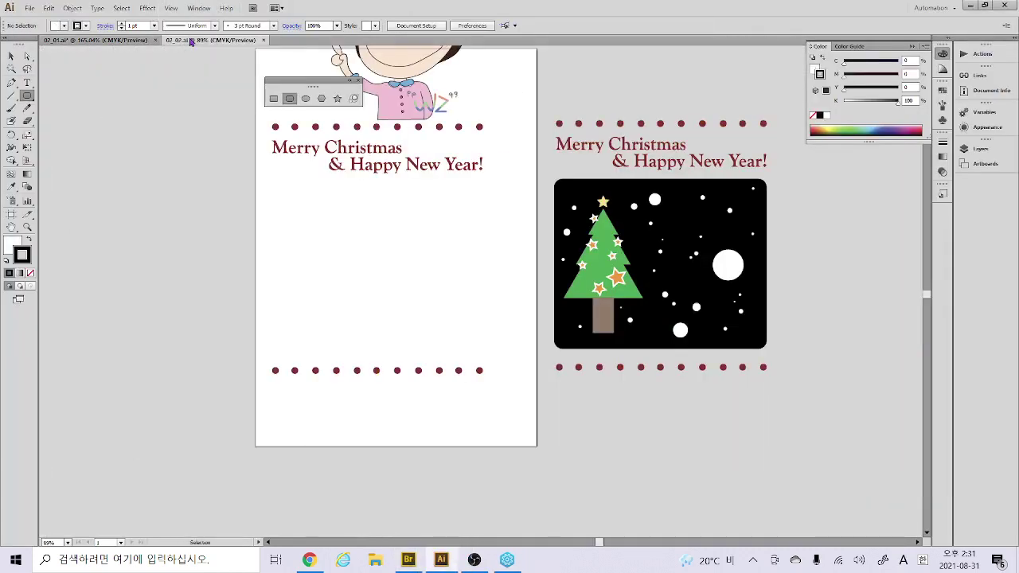
{"action": "left_click", "coordinate": [156, 40]}
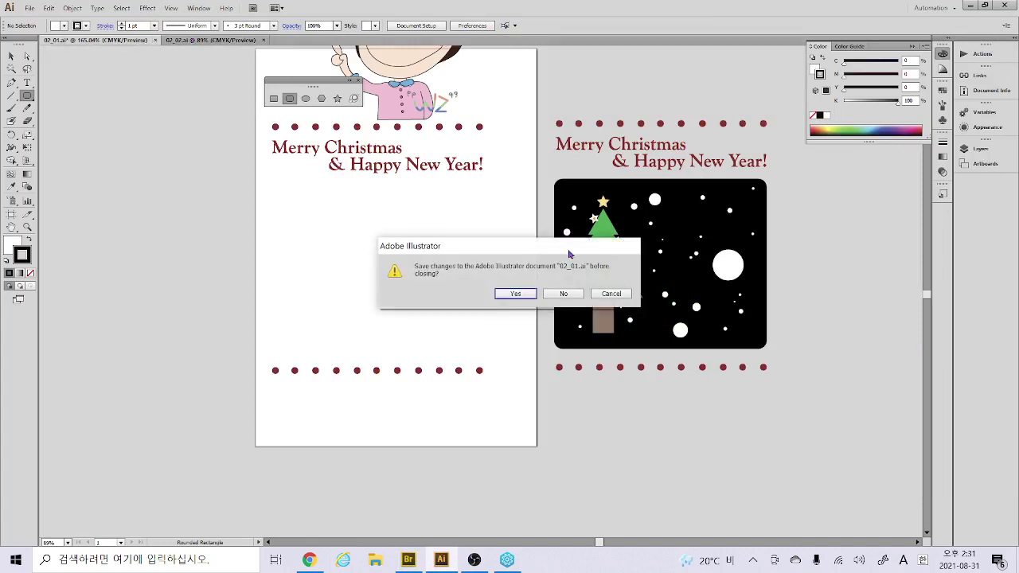
{"action": "left_click", "coordinate": [562, 294]}
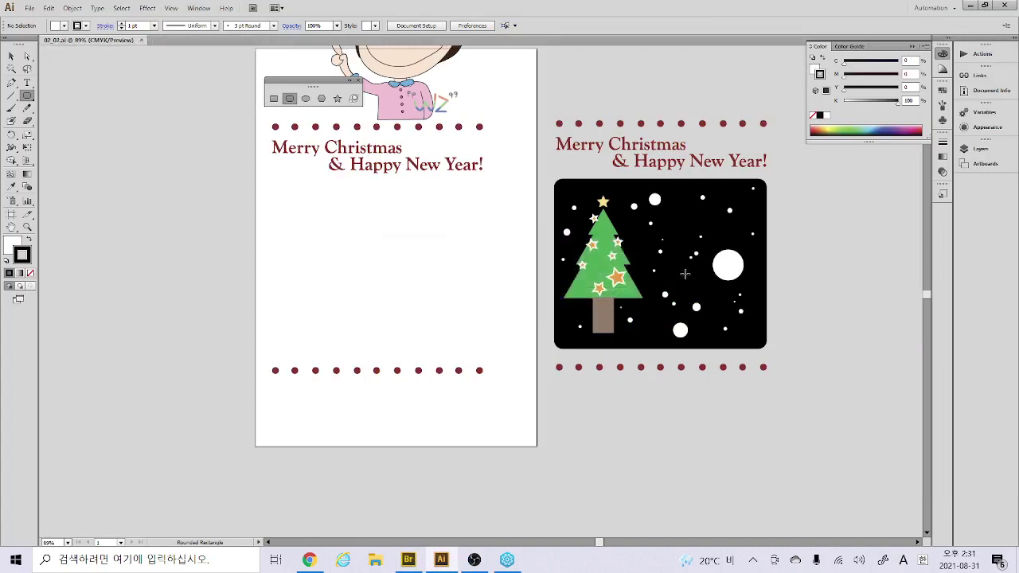
Draw a rounded rectangle about 176 by 118 mm between the blank card's dotted rows and delete it
{"action": "key", "text": "z"}
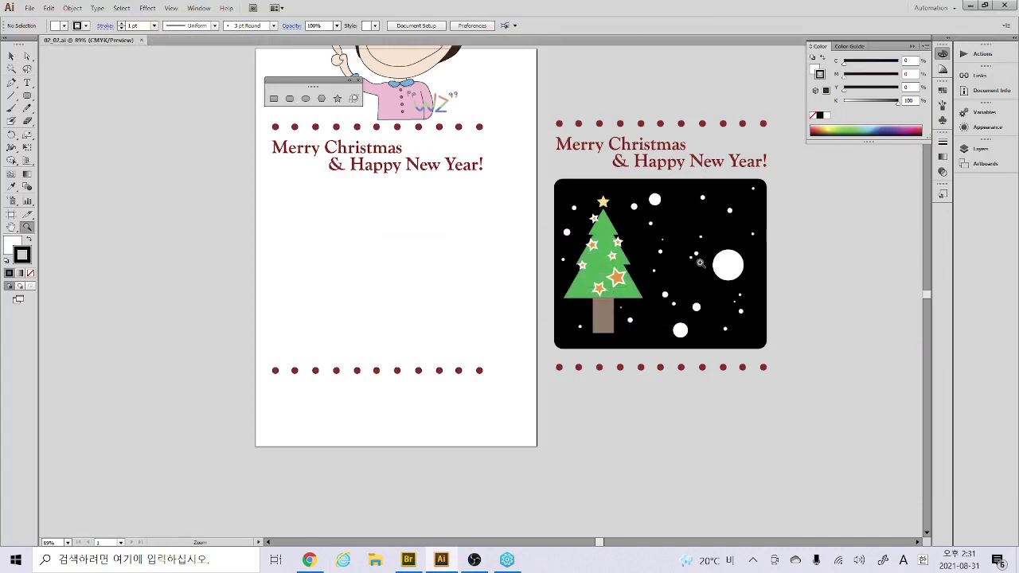
{"action": "left_click", "coordinate": [699, 263]}
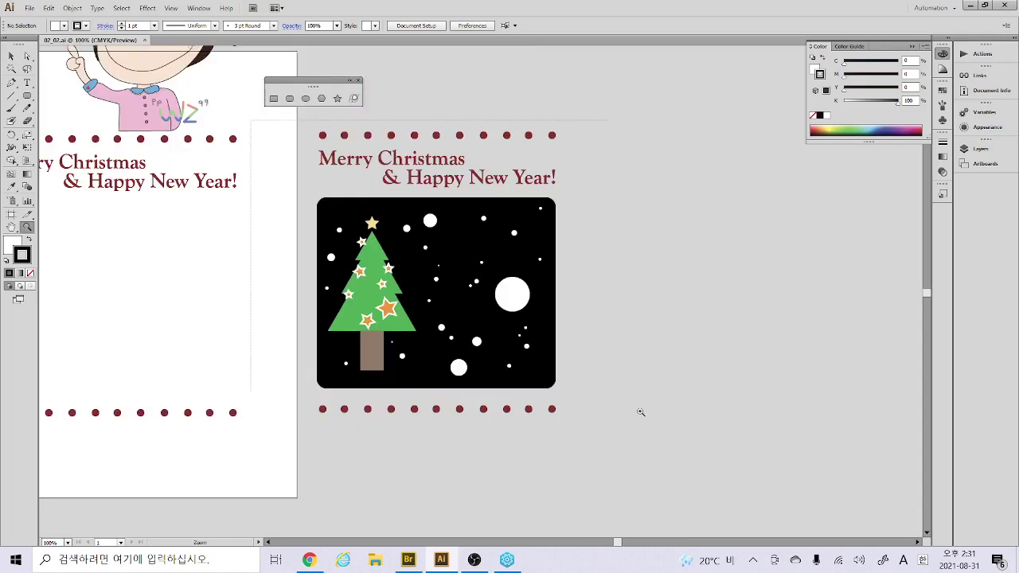
{"action": "left_click", "coordinate": [653, 344]}
{"action": "left_click_drag", "start_coordinate": [560, 279], "coordinate": [717, 280]}
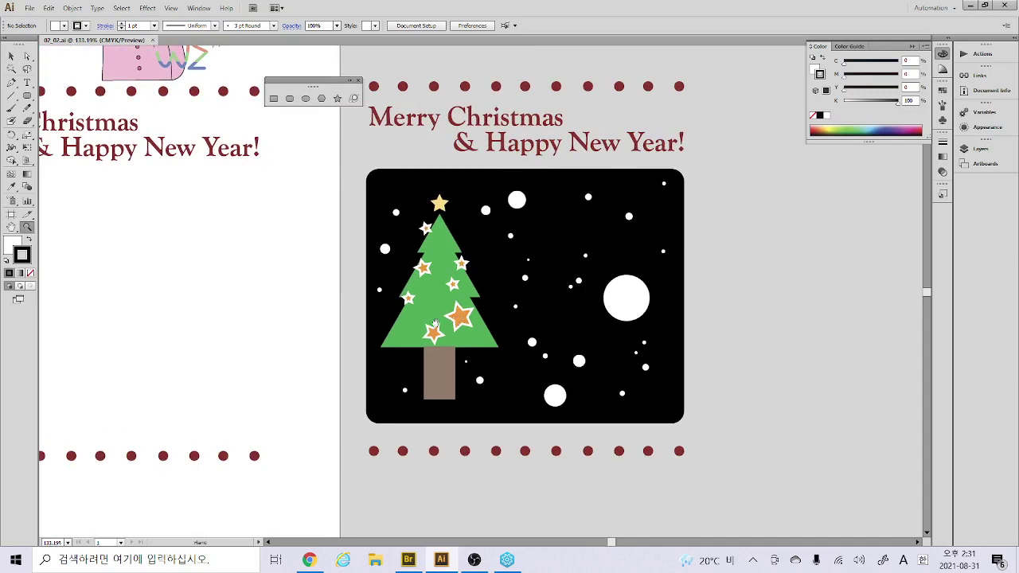
{"action": "left_click_drag", "start_coordinate": [142, 322], "coordinate": [412, 273]}
{"action": "left_click", "coordinate": [289, 98]}
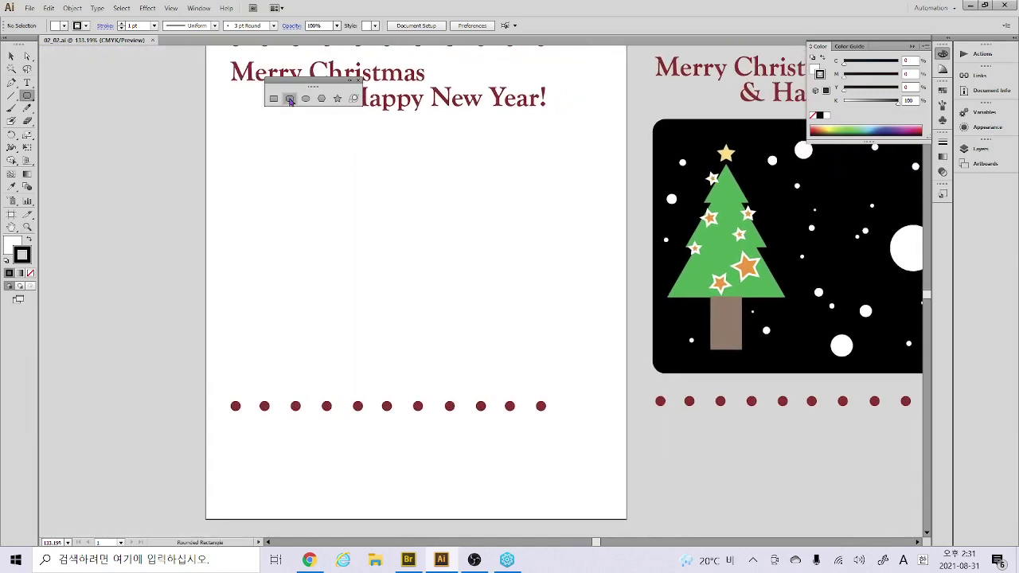
{"action": "left_click_drag", "start_coordinate": [225, 141], "coordinate": [578, 377]}
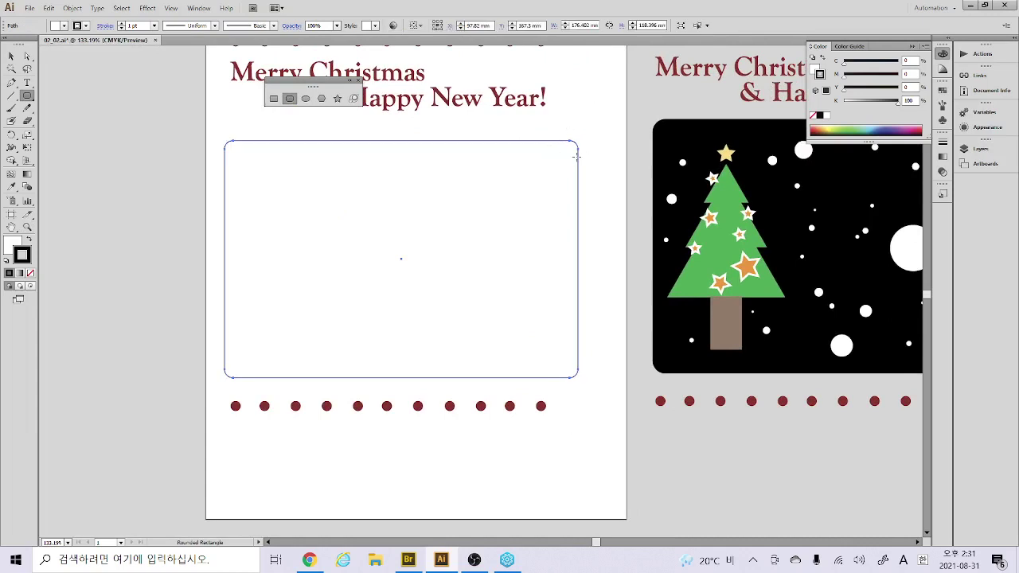
{"action": "key", "text": "Delete"}
Draw a rounded rectangle about 178 by 124 mm above the card's lower dotted row, adjusting its corner radius to about 19 mm
{"action": "left_click_drag", "start_coordinate": [226, 136], "coordinate": [558, 329]}
{"action": "key", "text": "Up"}
{"action": "key", "text": "Up"}
{"action": "key", "text": "Up"}
{"action": "key", "text": "Up"}
{"action": "key", "text": "Up"}
{"action": "key", "text": "Up"}
{"action": "key", "text": "Up"}
{"action": "key", "text": "Up"}
{"action": "key", "text": "Up"}
{"action": "key", "text": "Up"}
{"action": "key", "text": "Up"}
{"action": "key", "text": "Up"}
{"action": "key", "text": "Up"}
{"action": "key", "text": "Up"}
{"action": "key", "text": "Up"}
{"action": "key", "text": "Up"}
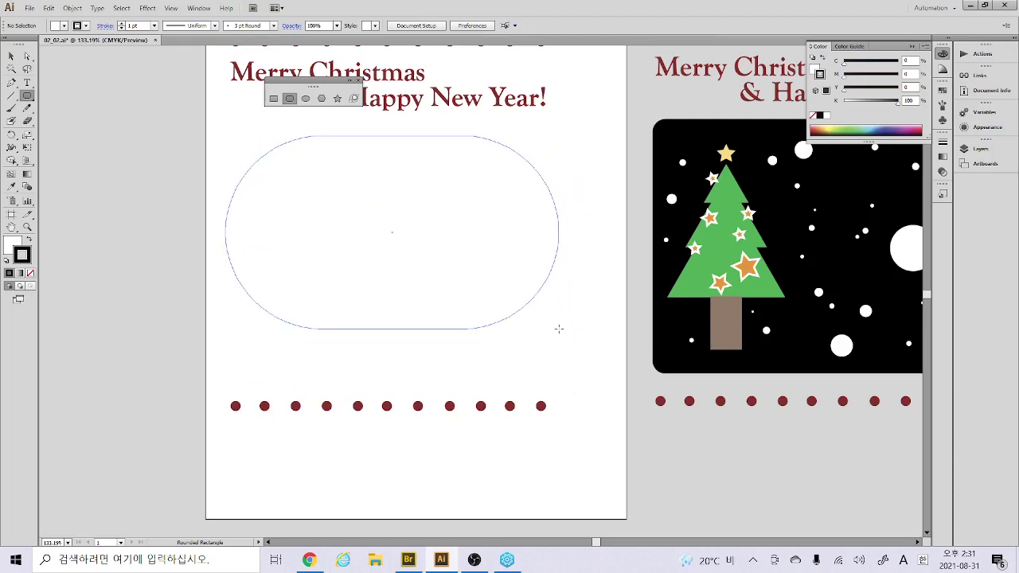
{"action": "left_click_drag", "start_coordinate": [558, 328], "coordinate": [582, 384]}
{"action": "key", "text": "Down"}
{"action": "key", "text": "Down"}
{"action": "key", "text": "Down"}
{"action": "key", "text": "Down"}
{"action": "key", "text": "Down"}
{"action": "key", "text": "Down"}
{"action": "key", "text": "Down"}
{"action": "key", "text": "Down"}
{"action": "key", "text": "Down"}
{"action": "key", "text": "Down"}
{"action": "key", "text": "Down"}
{"action": "key", "text": "Down"}
{"action": "key", "text": "Down"}
{"action": "key", "text": "Down"}
{"action": "key", "text": "Down"}
{"action": "key", "text": "Down"}
{"action": "key", "text": "Down"}
{"action": "key", "text": "Up"}
{"action": "key", "text": "Up"}
{"action": "key", "text": "Up"}
{"action": "key", "text": "Up"}
{"action": "key", "text": "Up"}
{"action": "key", "text": "Up"}
{"action": "key", "text": "Up"}
{"action": "key", "text": "Up"}
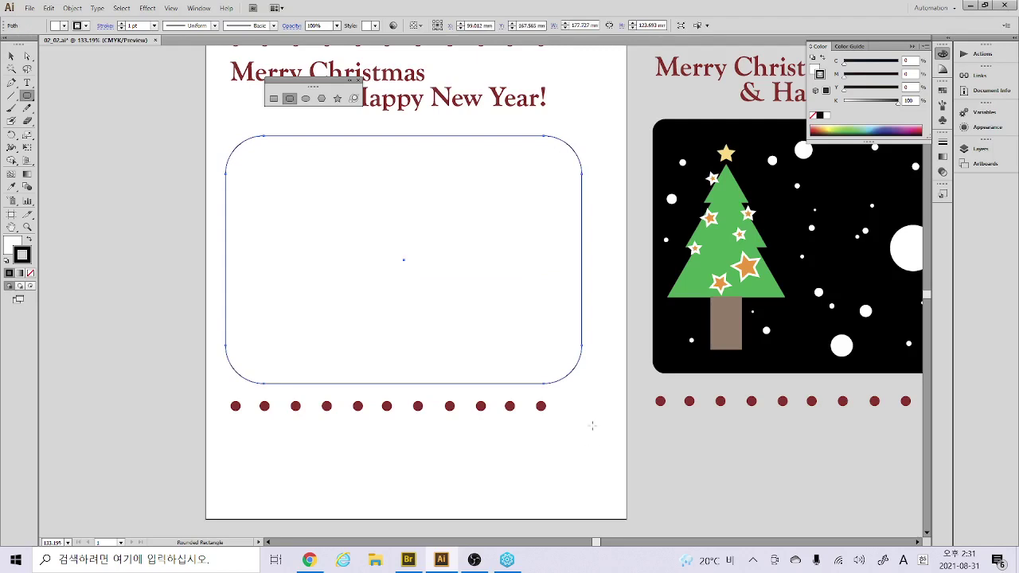
Check the numeric size options of the Rounded Rectangle and Rectangle tools, creating no new shape
{"action": "left_click", "coordinate": [490, 232]}
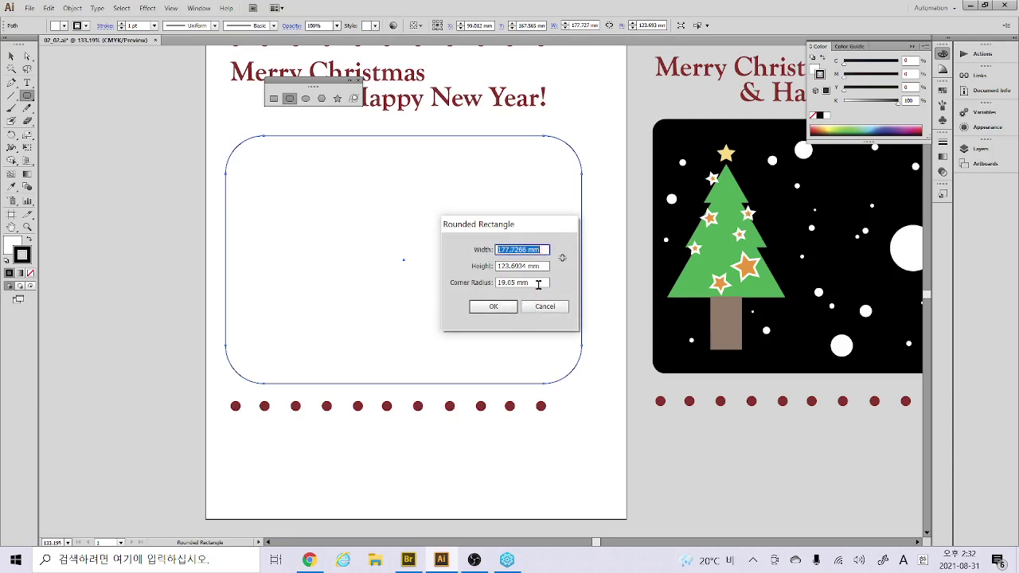
{"action": "left_click", "coordinate": [542, 307]}
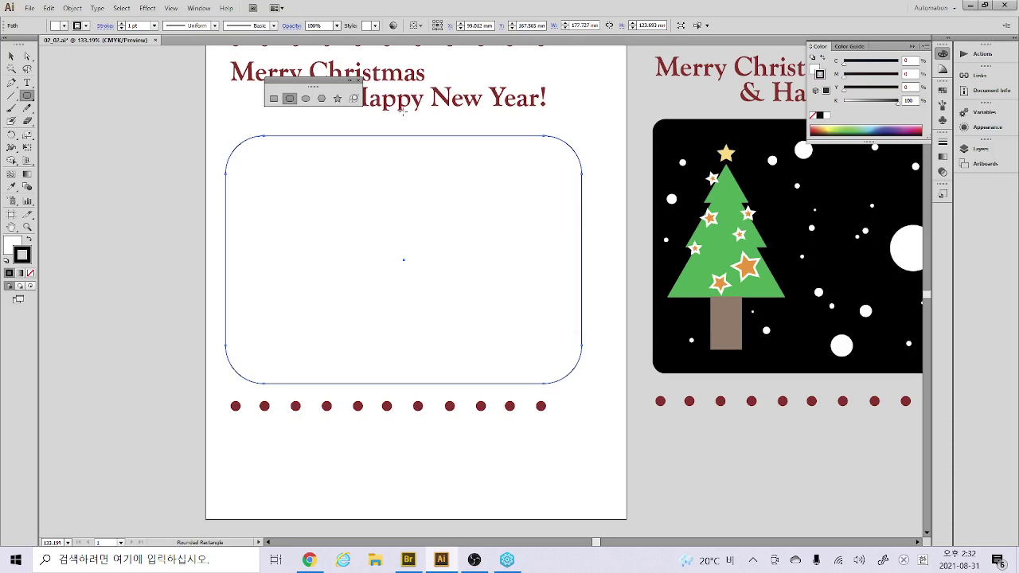
{"action": "left_click", "coordinate": [273, 97]}
{"action": "left_click", "coordinate": [376, 204]}
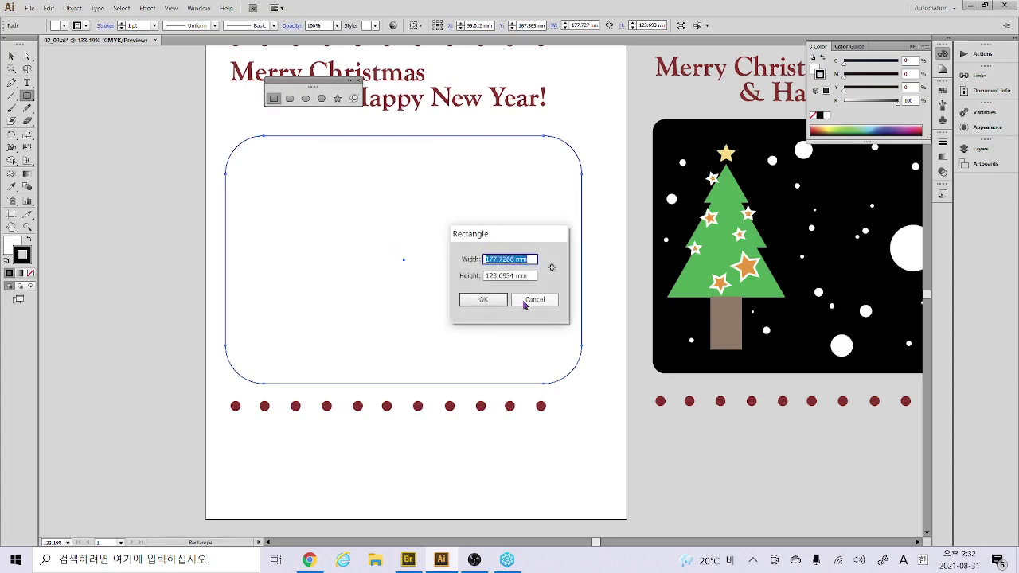
{"action": "left_click", "coordinate": [534, 300]}
{"action": "left_click", "coordinate": [532, 301]}
{"action": "left_click", "coordinate": [534, 300]}
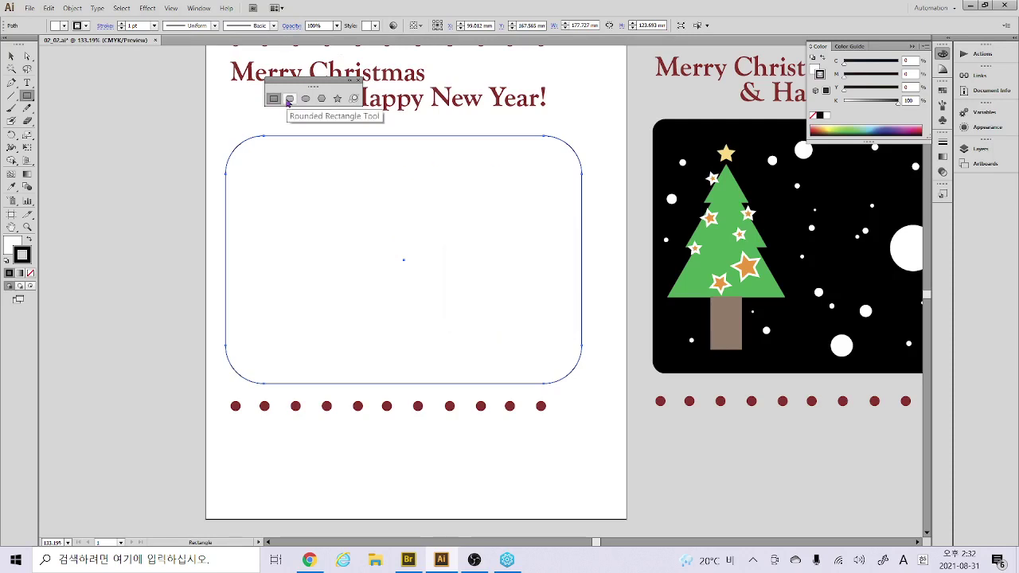
Draw three circles in the frame's upper left area, the first about 13 mm and the last about 7 mm wide
{"action": "left_click", "coordinate": [306, 98]}
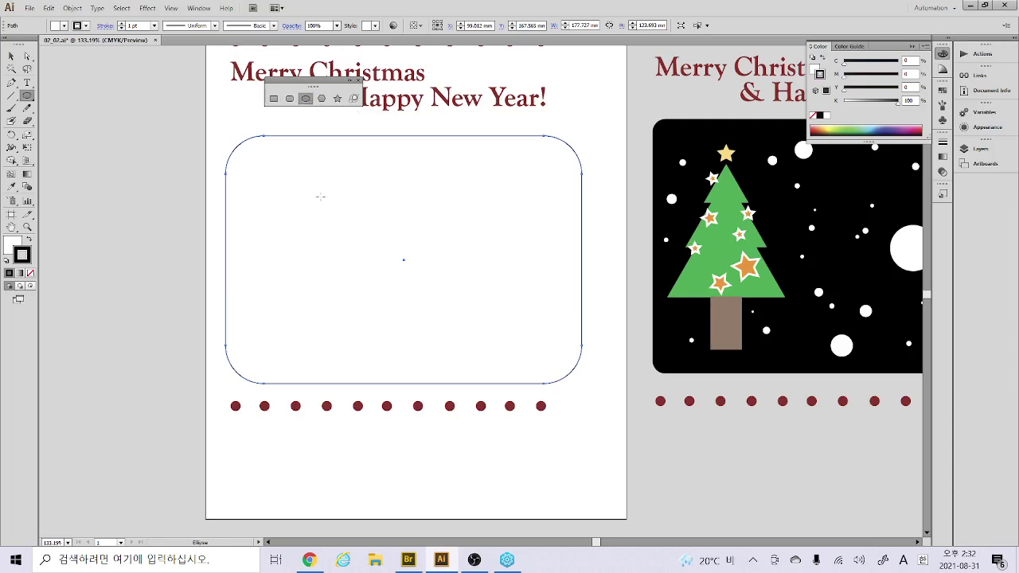
{"action": "left_click_drag", "start_coordinate": [301, 178], "coordinate": [327, 202]}
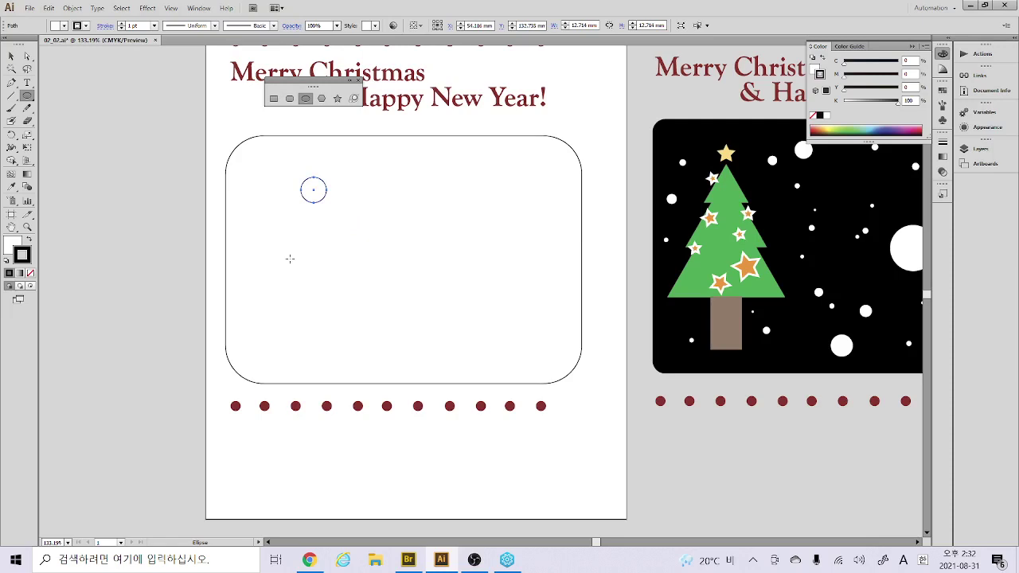
{"action": "left_click_drag", "start_coordinate": [379, 227], "coordinate": [394, 242]}
{"action": "left_click_drag", "start_coordinate": [330, 239], "coordinate": [346, 255]}
{"action": "left_click", "coordinate": [494, 212]}
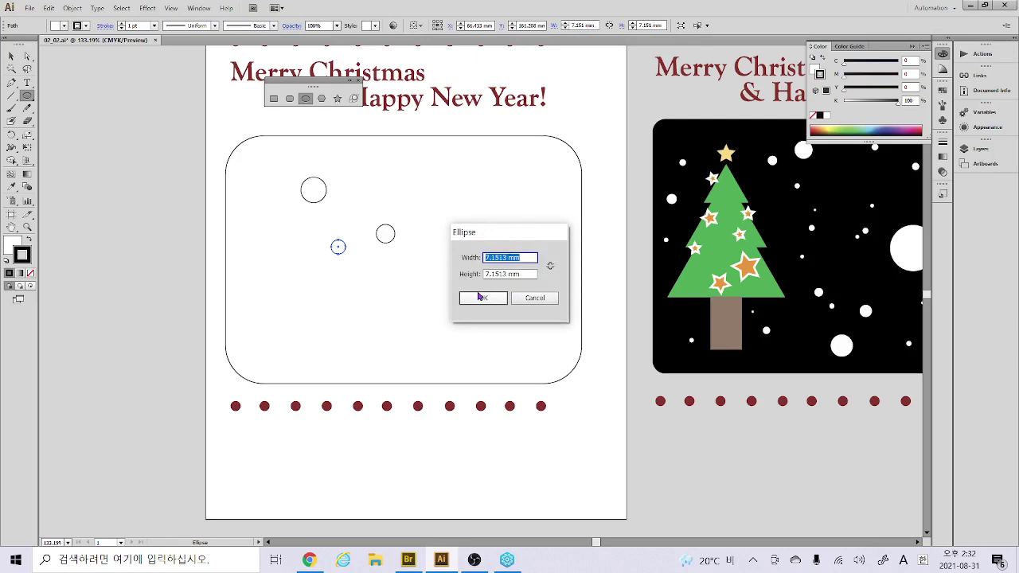
{"action": "left_click", "coordinate": [532, 299]}
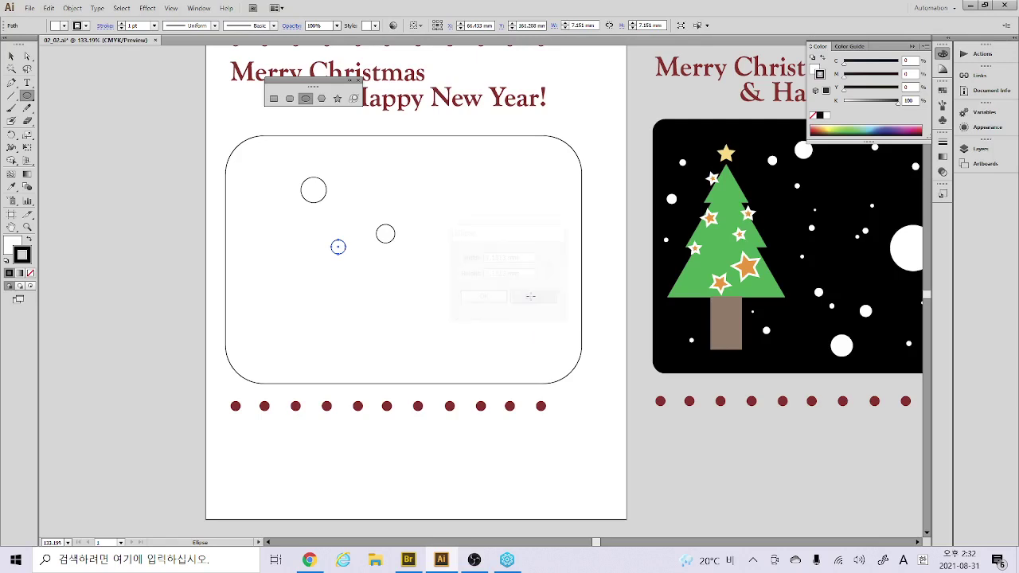
Draw an upright triangle about 25 by 21 mm beside the circles with the Polygon tool, raising its side count and reducing it to three
{"action": "left_click", "coordinate": [322, 98]}
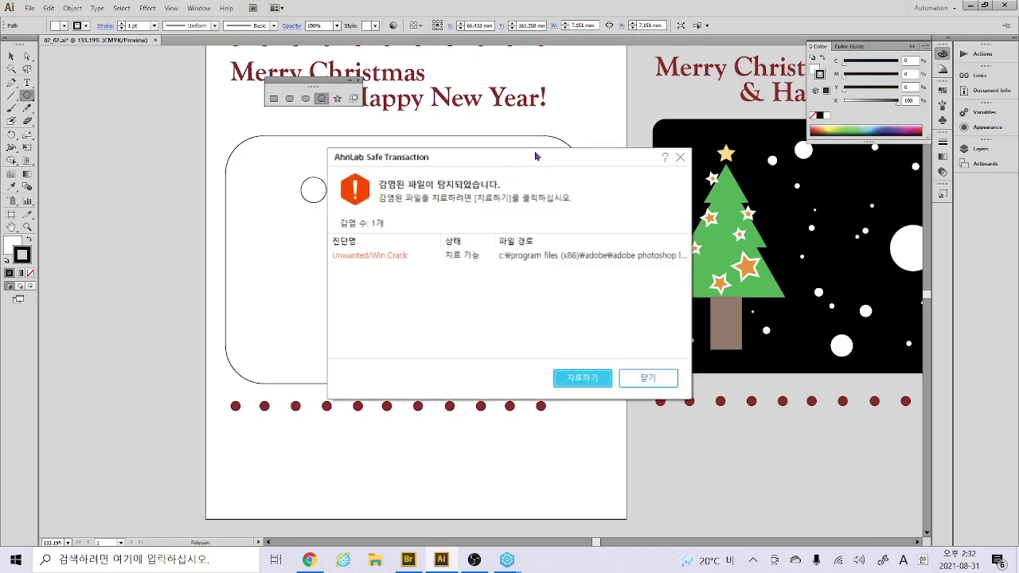
{"action": "left_click", "coordinate": [680, 157]}
{"action": "left_click_drag", "start_coordinate": [438, 199], "coordinate": [514, 295]}
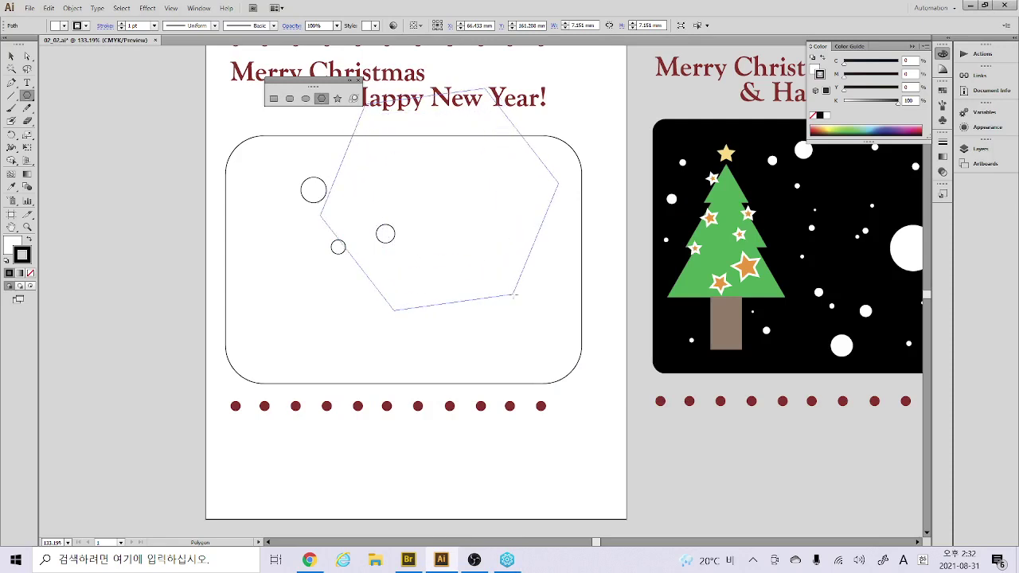
{"action": "left_click_drag", "start_coordinate": [514, 294], "coordinate": [499, 226]}
{"action": "key", "text": "Up"}
{"action": "key", "text": "Up"}
{"action": "key", "text": "Up"}
{"action": "key", "text": "Up"}
{"action": "key", "text": "Up"}
{"action": "key", "text": "Up"}
{"action": "key", "text": "Up"}
{"action": "key", "text": "Up"}
{"action": "key", "text": "Up"}
{"action": "key", "text": "Up"}
{"action": "key", "text": "Up"}
{"action": "key", "text": "Up"}
{"action": "key", "text": "Up"}
{"action": "key", "text": "Up"}
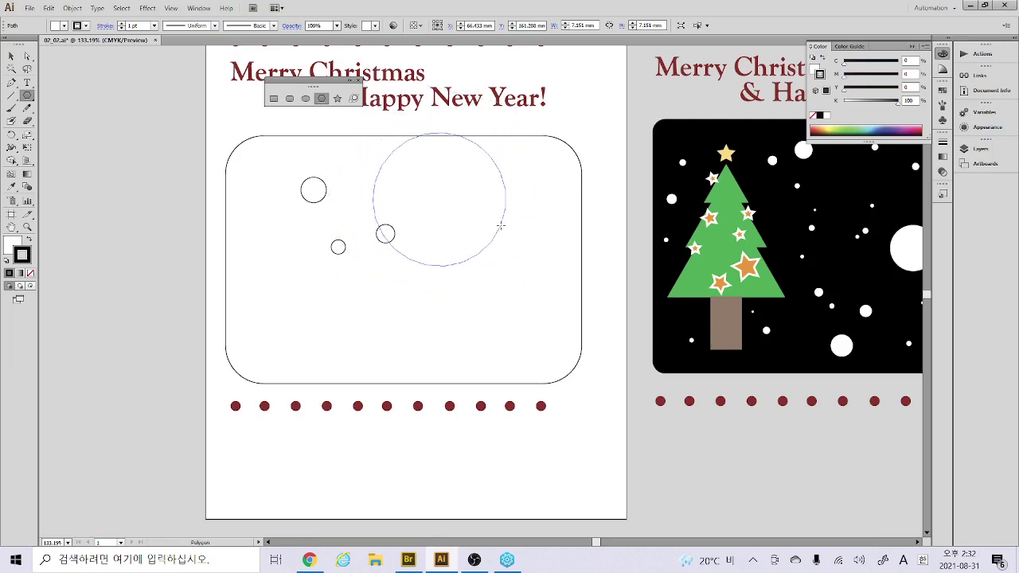
{"action": "left_click_drag", "start_coordinate": [500, 226], "coordinate": [466, 211]}
{"action": "key", "text": "Down"}
{"action": "key", "text": "Down"}
{"action": "key", "text": "Down"}
{"action": "key", "text": "Down"}
{"action": "key", "text": "Down"}
{"action": "key", "text": "Down"}
{"action": "key", "text": "Down"}
{"action": "key", "text": "Down"}
{"action": "key", "text": "Down"}
{"action": "key", "text": "Down"}
{"action": "key", "text": "Down"}
{"action": "key", "text": "Down"}
{"action": "key", "text": "Down"}
{"action": "key", "text": "Down"}
{"action": "key", "text": "Down"}
{"action": "key", "text": "Down"}
{"action": "key", "text": "Down"}
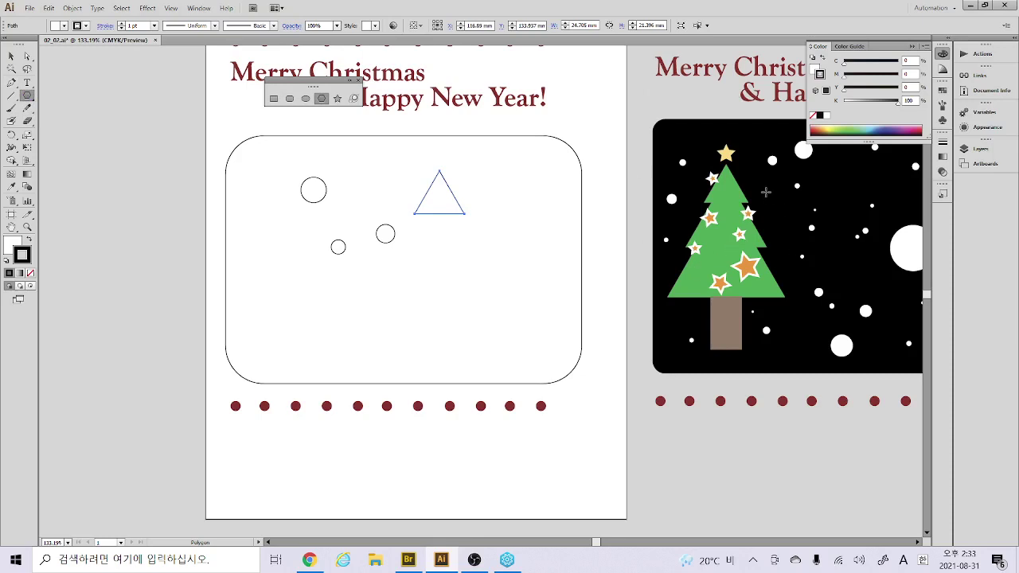
Draw and undo a trial polygon below the triangle, and remove the triangle's stroke
{"action": "left_click_drag", "start_coordinate": [441, 262], "coordinate": [531, 288]}
{"action": "key", "text": "ctrl+z"}
{"action": "left_click", "coordinate": [13, 56]}
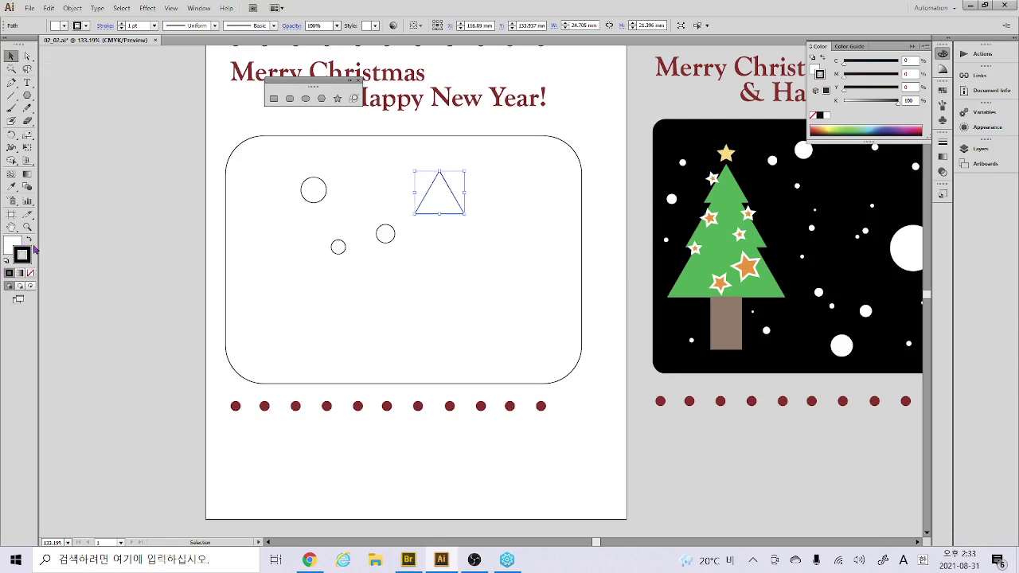
{"action": "left_click", "coordinate": [31, 275]}
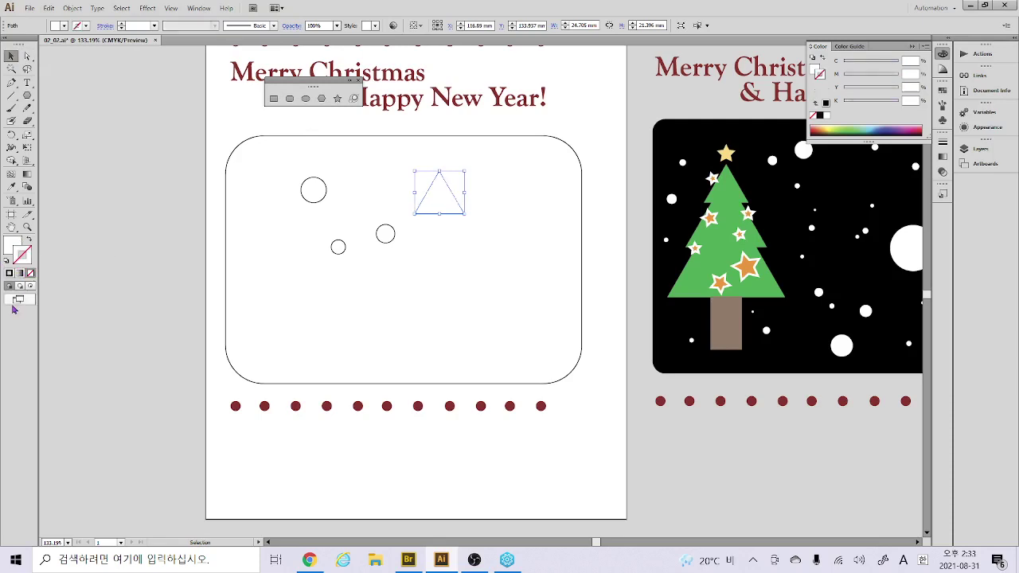
Try red shades for the triangle's fill in the Color Picker and shift the hue to a medium green
{"action": "double_click", "coordinate": [15, 247]}
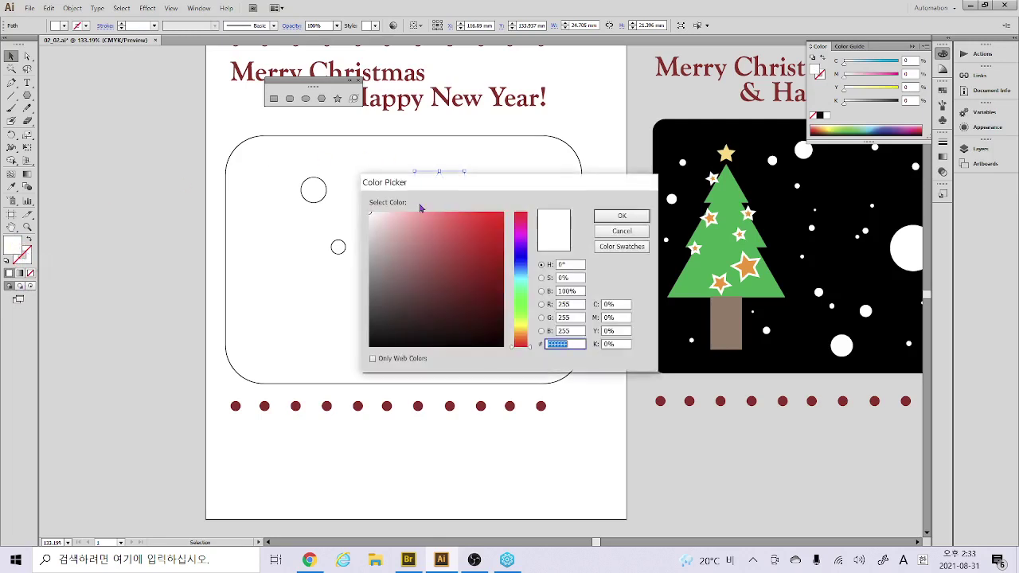
{"action": "mouse_move", "coordinate": [437, 230]}
{"action": "left_mouse_down"}
{"action": "mouse_move", "coordinate": [448, 279]}
{"action": "mouse_move", "coordinate": [484, 278]}
{"action": "mouse_move", "coordinate": [481, 253]}
{"action": "mouse_move", "coordinate": [487, 292]}
{"action": "mouse_move", "coordinate": [471, 262]}
{"action": "left_mouse_up"}
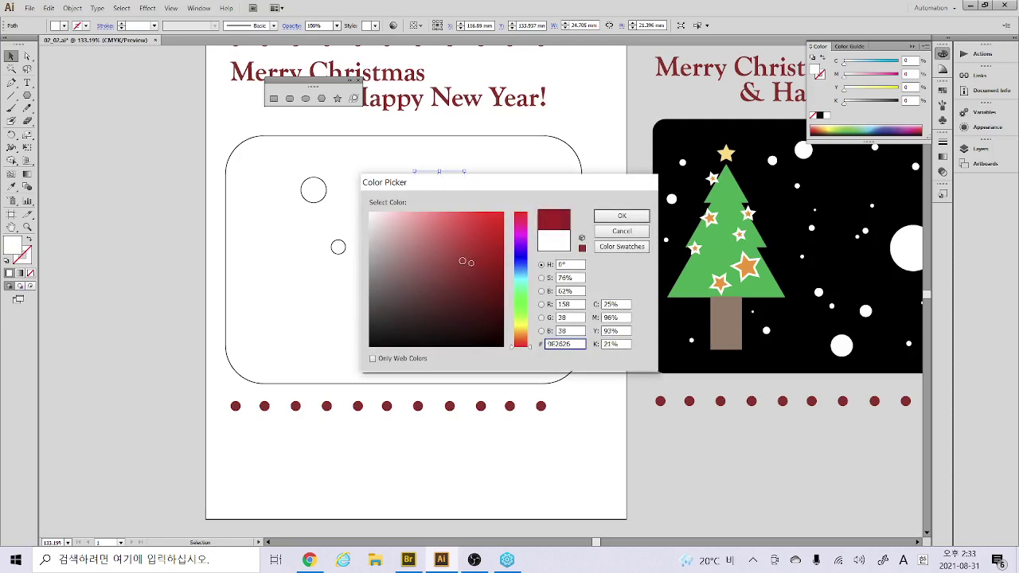
{"action": "left_click", "coordinate": [460, 236]}
{"action": "mouse_move", "coordinate": [468, 245]}
{"action": "left_mouse_down"}
{"action": "mouse_move", "coordinate": [422, 238]}
{"action": "mouse_move", "coordinate": [453, 302]}
{"action": "mouse_move", "coordinate": [493, 238]}
{"action": "mouse_move", "coordinate": [453, 276]}
{"action": "mouse_move", "coordinate": [409, 286]}
{"action": "mouse_move", "coordinate": [458, 235]}
{"action": "mouse_move", "coordinate": [394, 211]}
{"action": "mouse_move", "coordinate": [446, 310]}
{"action": "mouse_move", "coordinate": [418, 335]}
{"action": "mouse_move", "coordinate": [439, 220]}
{"action": "left_mouse_up"}
{"action": "left_click", "coordinate": [522, 215]}
{"action": "mouse_move", "coordinate": [521, 225]}
{"action": "left_mouse_down"}
{"action": "mouse_move", "coordinate": [523, 314]}
{"action": "mouse_move", "coordinate": [521, 305]}
{"action": "left_mouse_up"}
{"action": "left_click", "coordinate": [476, 249]}
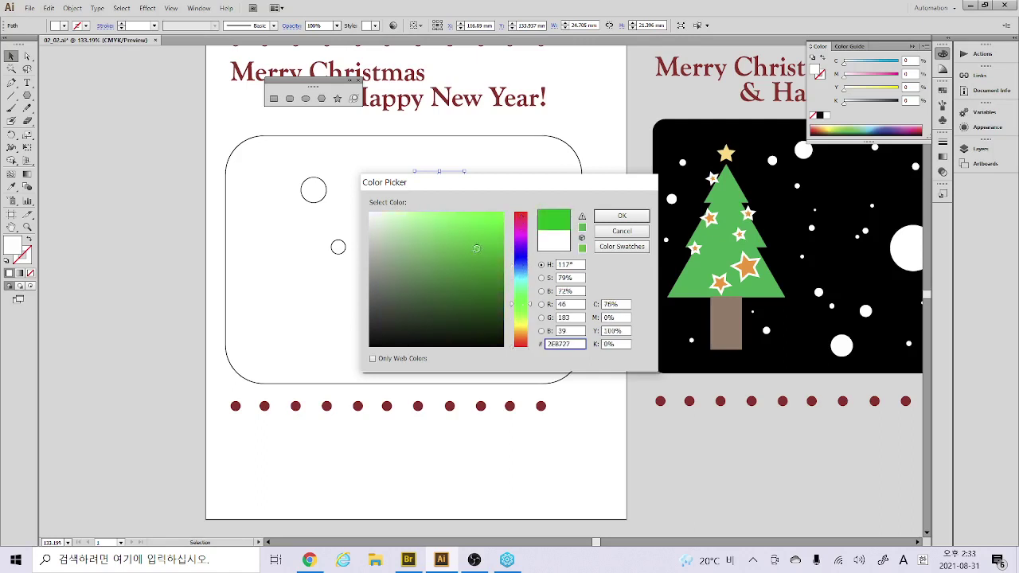
Compare the Only Web Colors option on and off, and apply green 33CC33 as the triangle's fill
{"action": "left_click", "coordinate": [396, 359]}
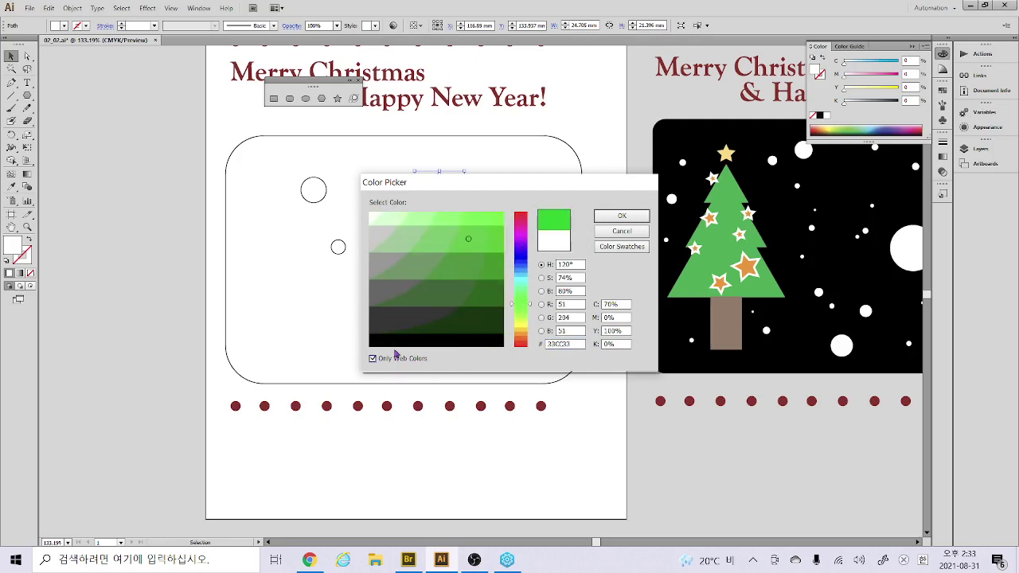
{"action": "left_click", "coordinate": [396, 359]}
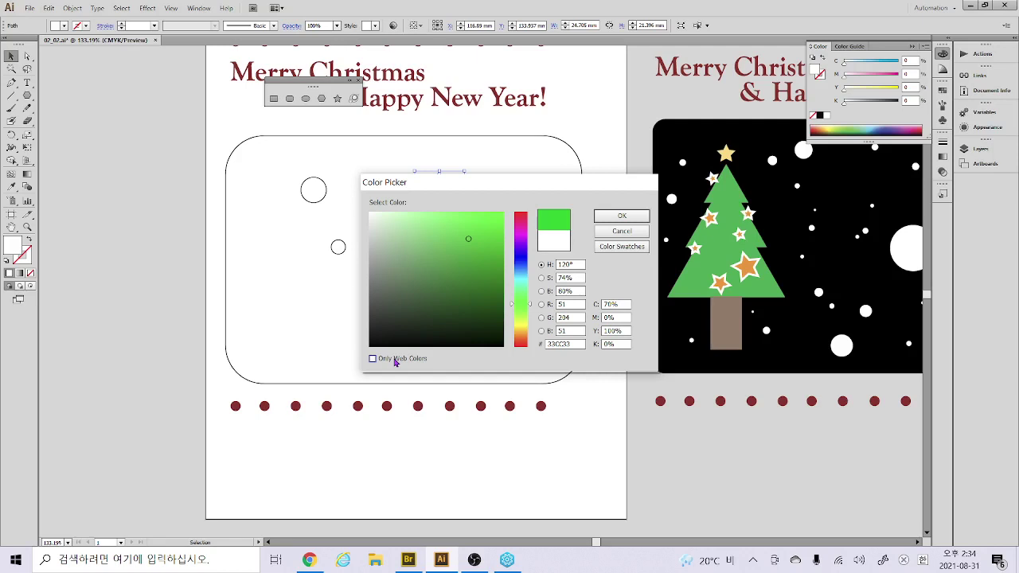
{"action": "left_click", "coordinate": [395, 360]}
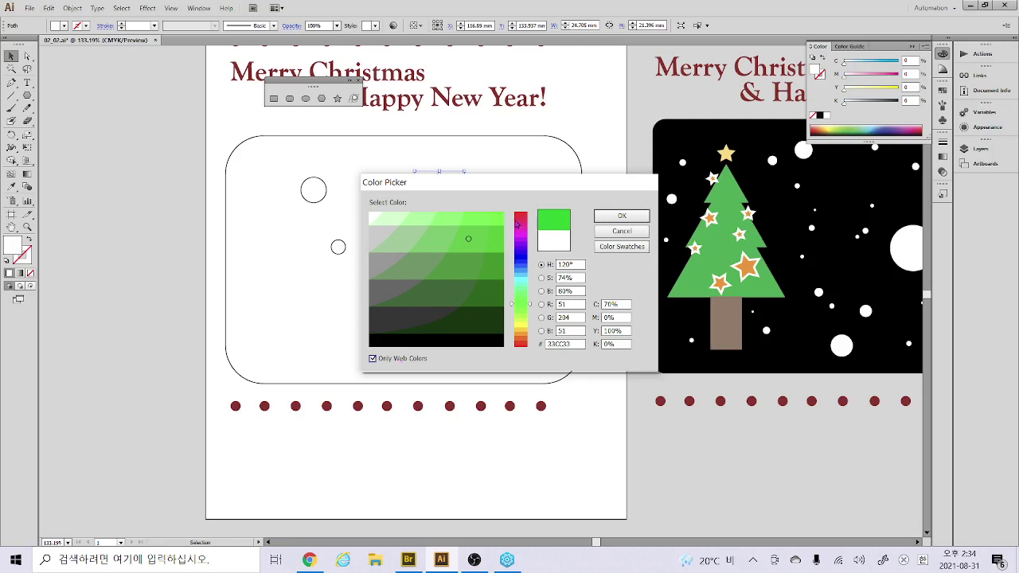
{"action": "left_click", "coordinate": [406, 360]}
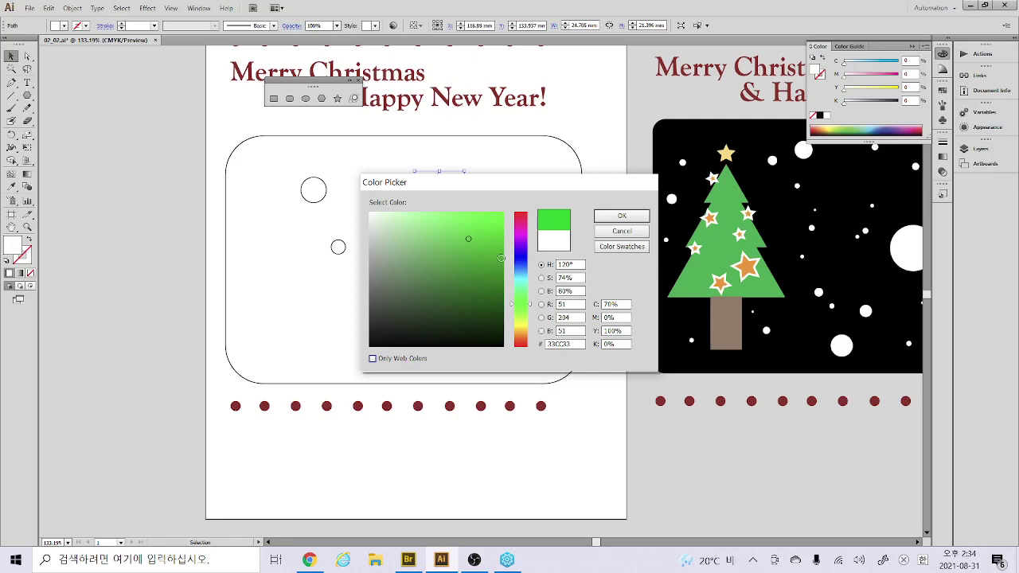
{"action": "key", "text": "Tab"}
{"action": "left_click", "coordinate": [620, 216]}
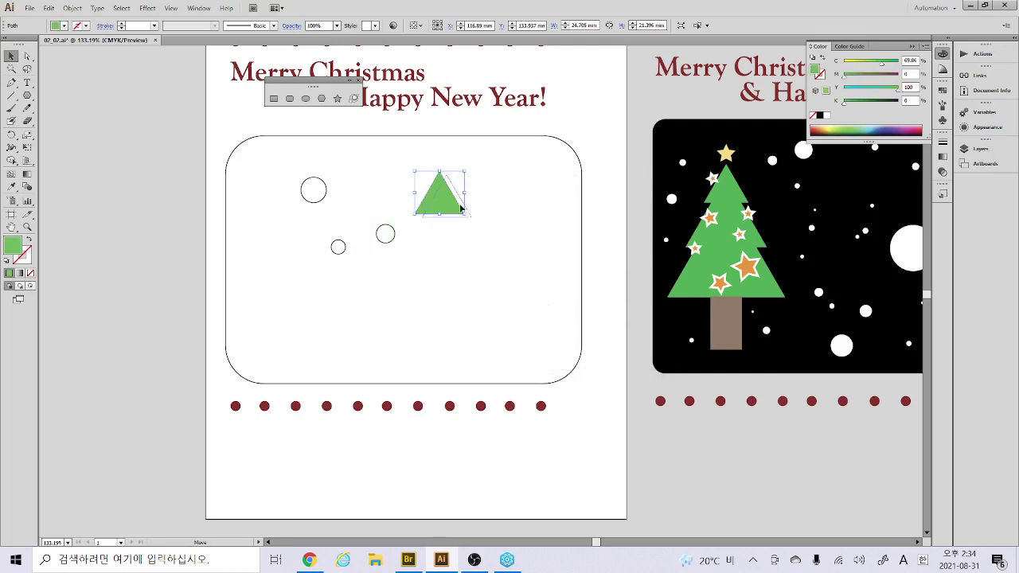
Reposition the green triangle and stack two enlarged copies below it as a three-tier tree, the lowest about 43 by 39 mm
{"action": "left_click_drag", "start_coordinate": [459, 211], "coordinate": [487, 225]}
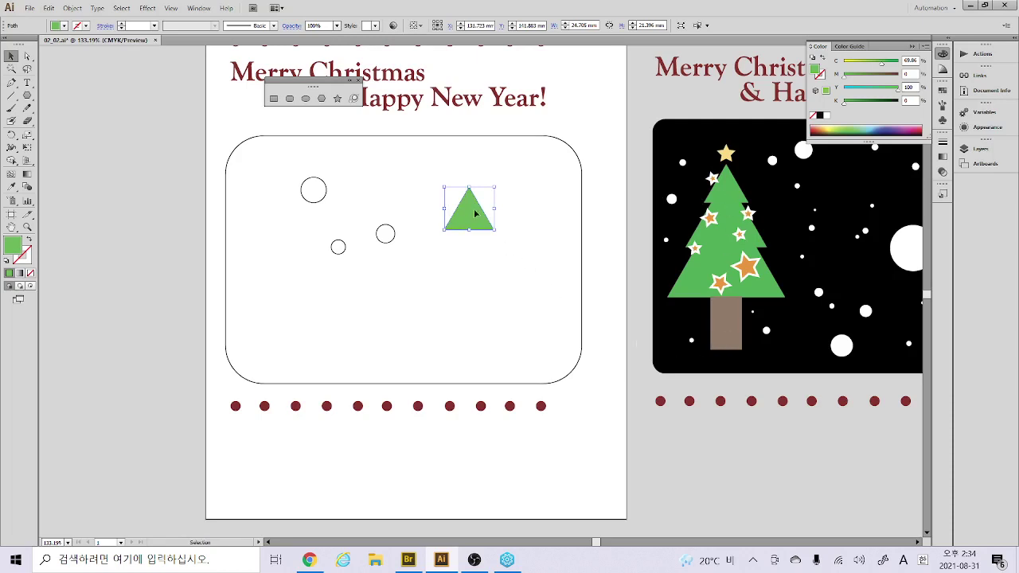
{"action": "left_click_drag", "start_coordinate": [470, 208], "coordinate": [471, 286]}
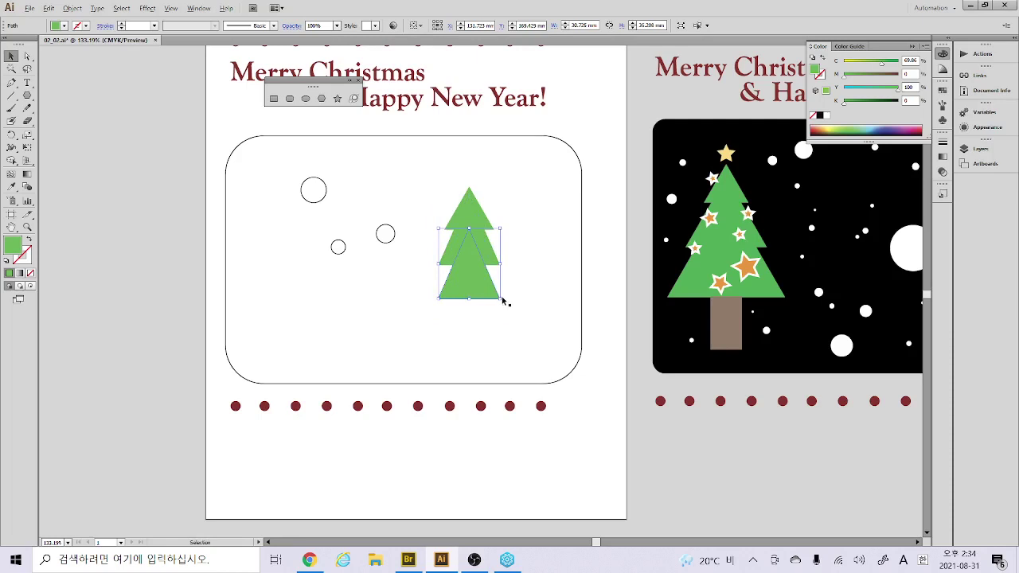
{"action": "mouse_move", "coordinate": [503, 297]}
{"action": "left_mouse_down"}
{"action": "mouse_move", "coordinate": [524, 330]}
{"action": "mouse_move", "coordinate": [514, 303]}
{"action": "left_mouse_up"}
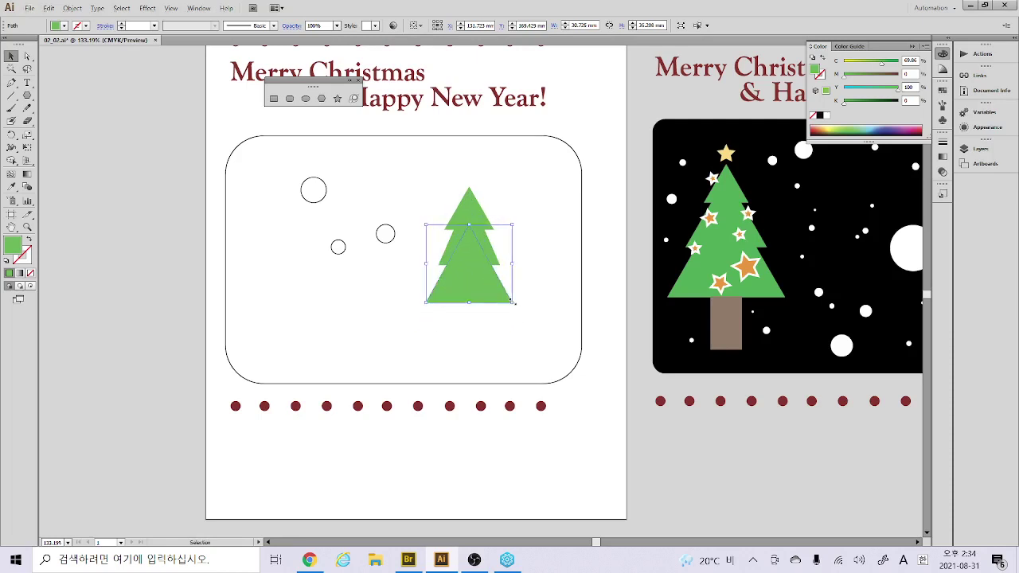
{"action": "left_click", "coordinate": [495, 258]}
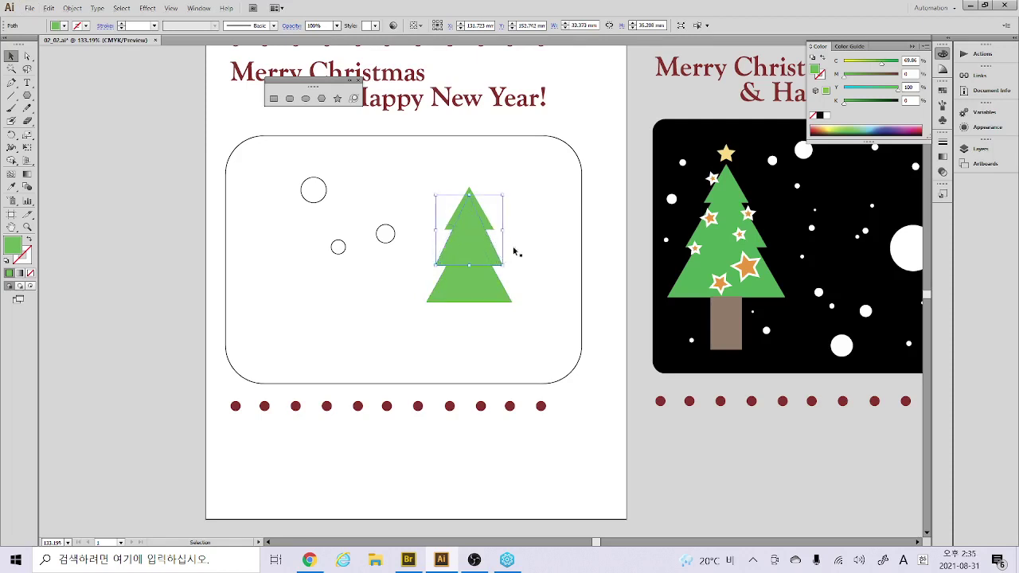
{"action": "left_click", "coordinate": [550, 354]}
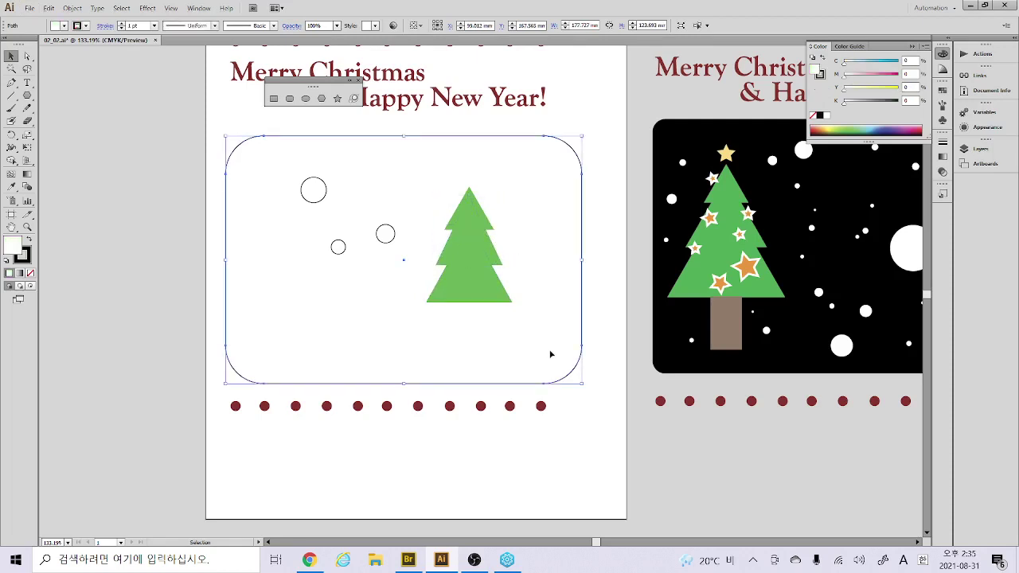
Group the three green triangles that form the tree
{"action": "left_click", "coordinate": [471, 293]}
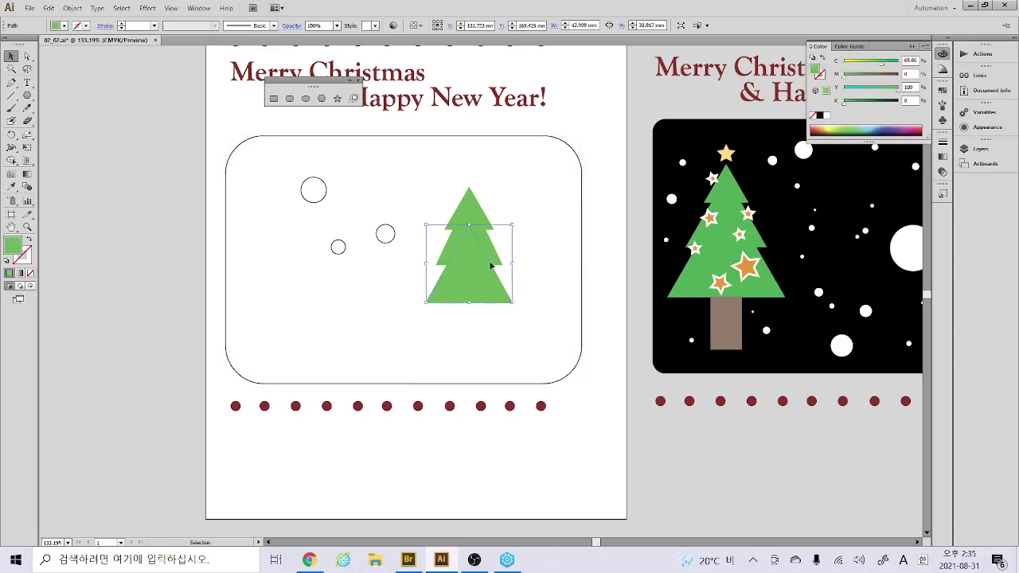
{"action": "left_click", "coordinate": [480, 217], "text": "shift"}
{"action": "left_click", "coordinate": [480, 216], "text": "shift"}
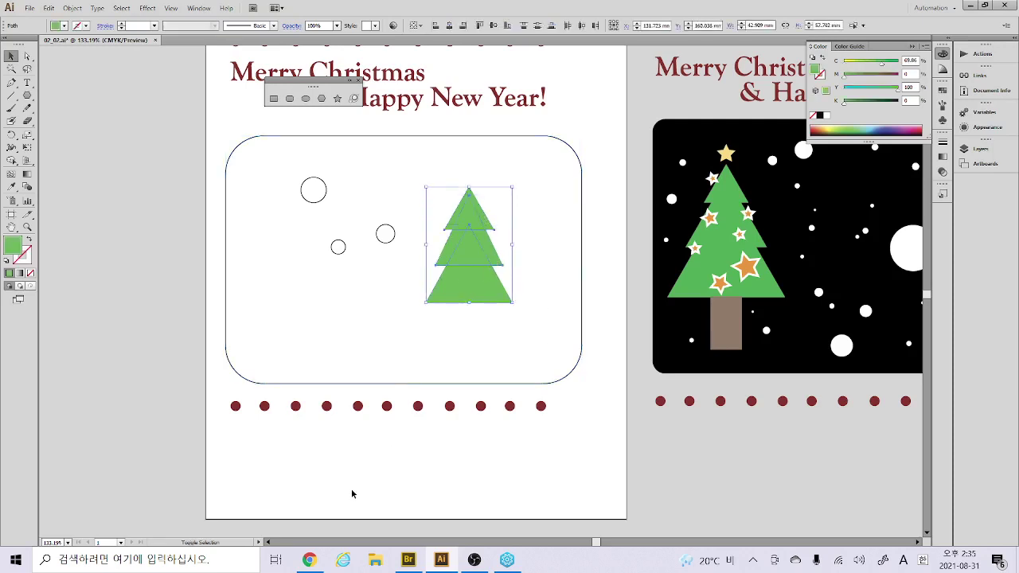
{"action": "key", "text": "ctrl+g"}
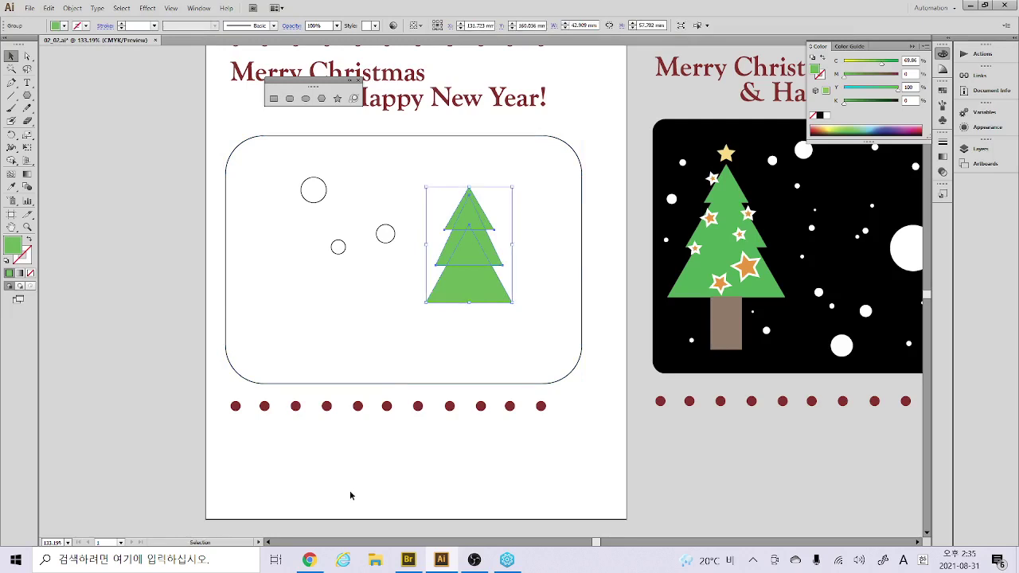
Move the grouped tree to the frame's left side and back to its right side
{"action": "left_click_drag", "start_coordinate": [488, 286], "coordinate": [314, 328]}
{"action": "left_click", "coordinate": [477, 455]}
{"action": "left_click", "coordinate": [318, 323]}
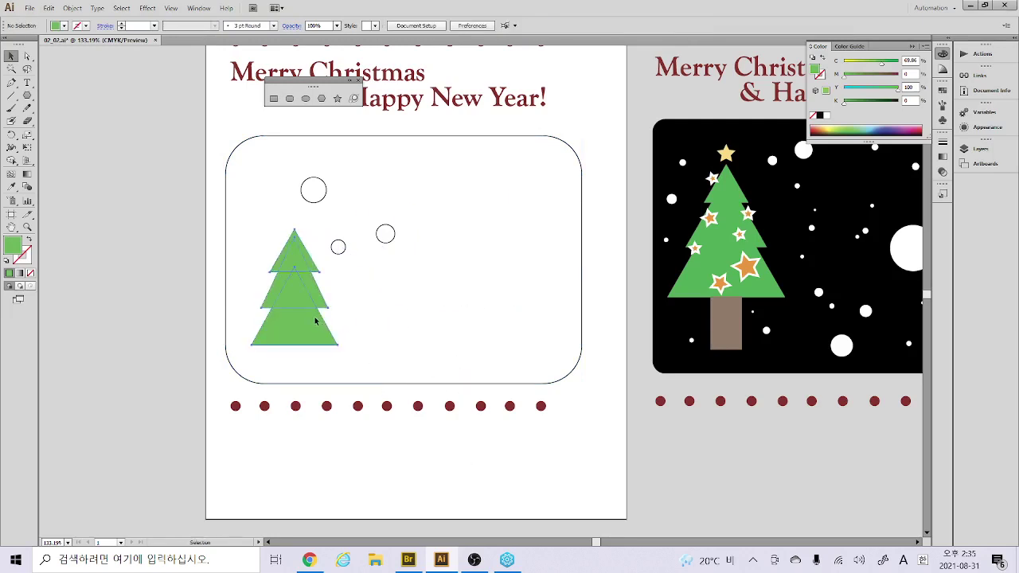
{"action": "left_click_drag", "start_coordinate": [294, 275], "coordinate": [502, 228]}
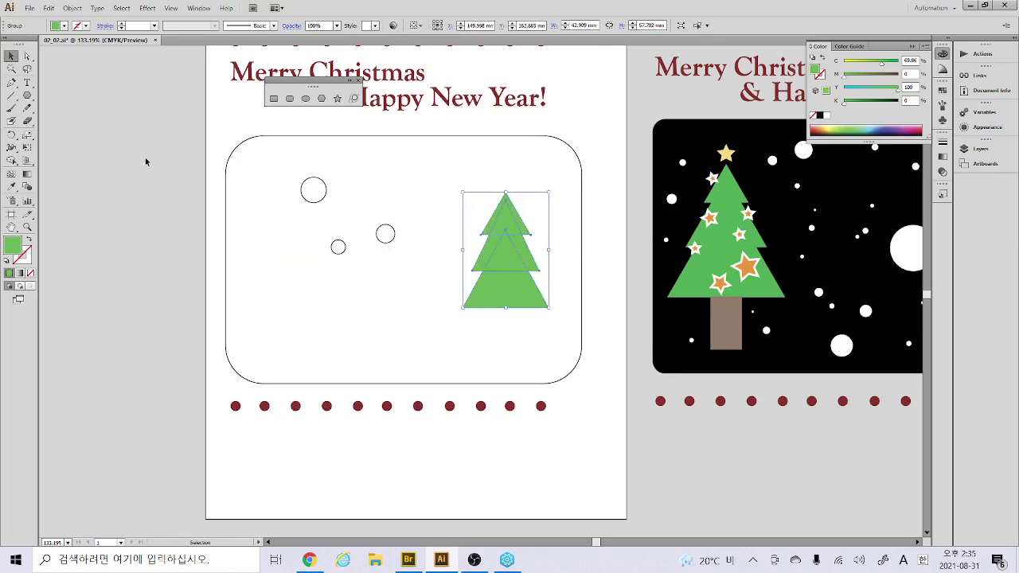
Draw a rectangle about 17 by 59 mm over the tree, move it down and shorten it to a trunk about 26 mm high
{"action": "left_click", "coordinate": [273, 98]}
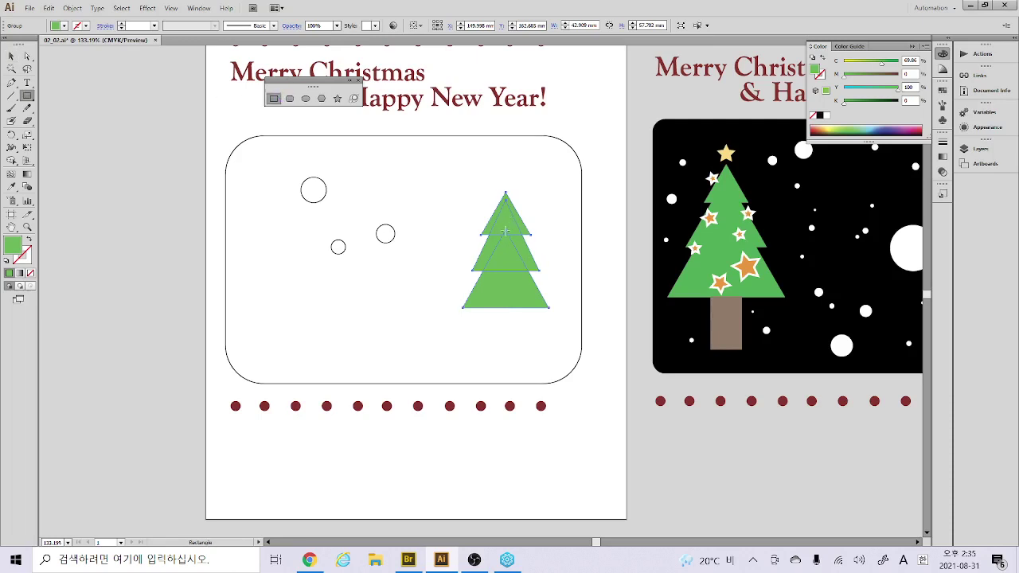
{"action": "left_click_drag", "start_coordinate": [506, 229], "coordinate": [525, 290]}
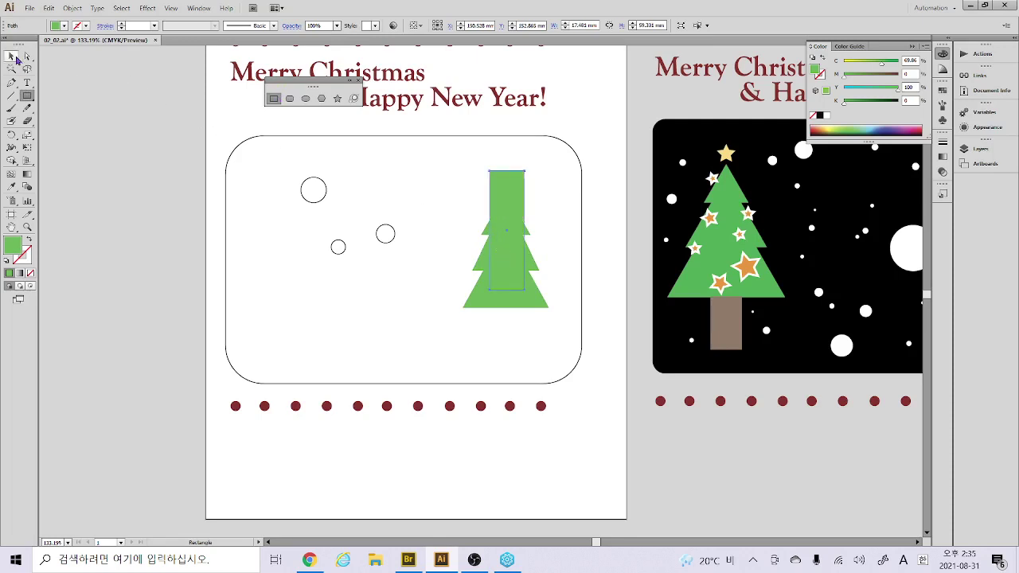
{"action": "left_click", "coordinate": [12, 57]}
{"action": "left_click_drag", "start_coordinate": [514, 197], "coordinate": [518, 268]}
{"action": "key", "text": "m"}
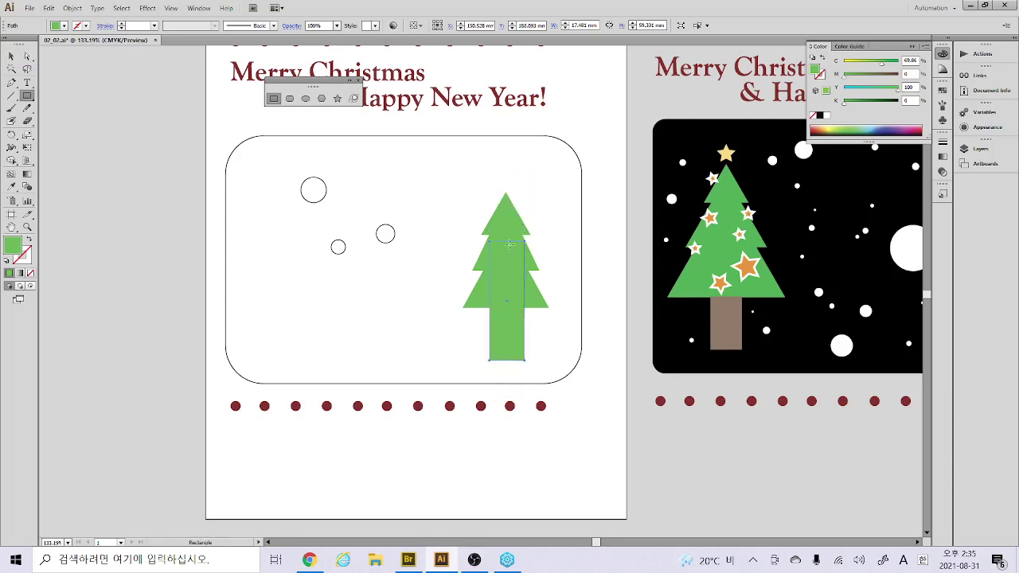
{"action": "key", "text": "ctrl"}
{"action": "left_click_drag", "start_coordinate": [507, 241], "coordinate": [503, 300]}
{"action": "left_click_drag", "start_coordinate": [505, 306], "coordinate": [506, 307]}
Fill the trunk with an orange from the color spectrum, darkened to brown with 39% black
{"action": "left_click", "coordinate": [822, 125]}
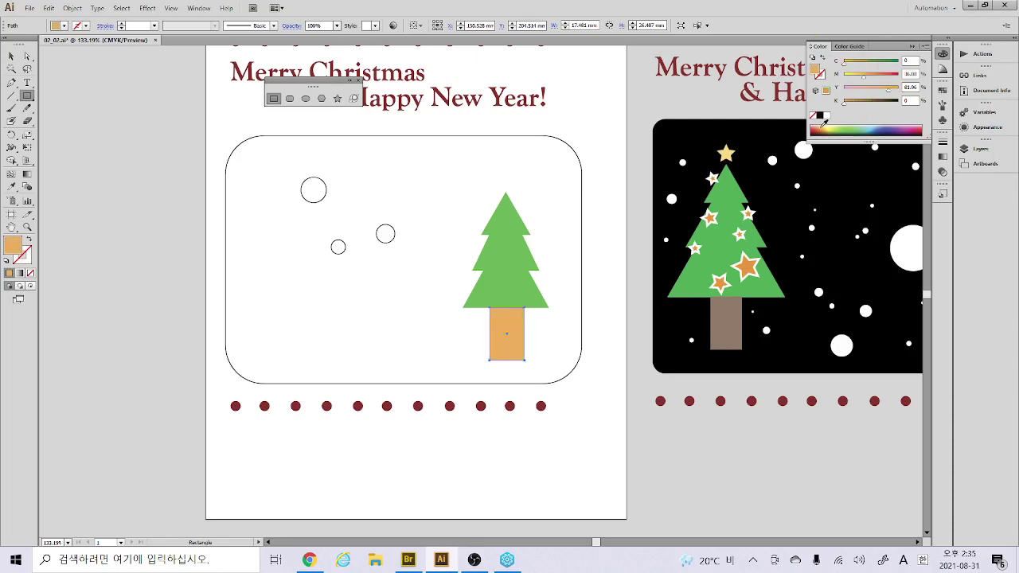
{"action": "left_click", "coordinate": [871, 105]}
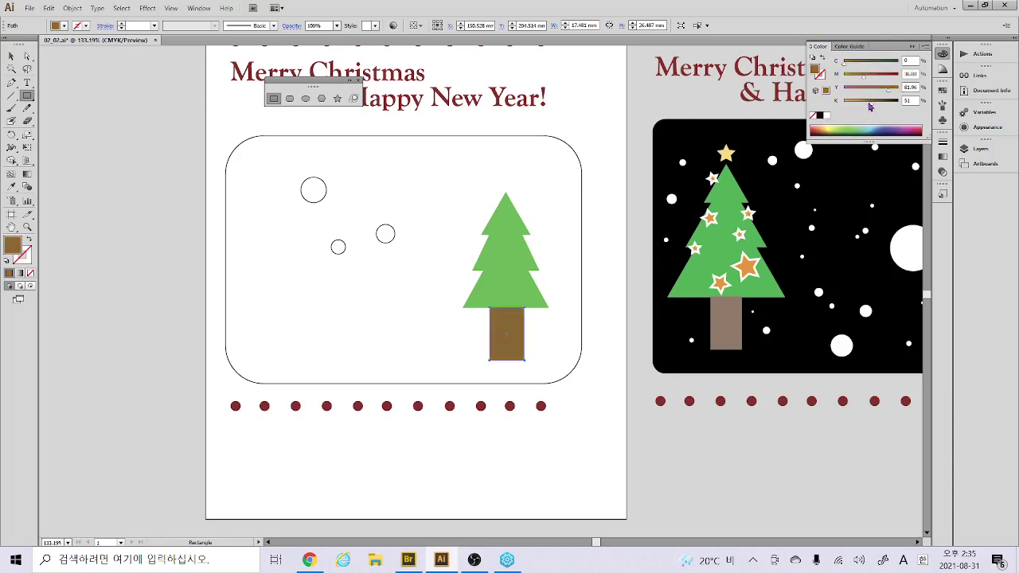
{"action": "left_click_drag", "start_coordinate": [870, 107], "coordinate": [866, 107]}
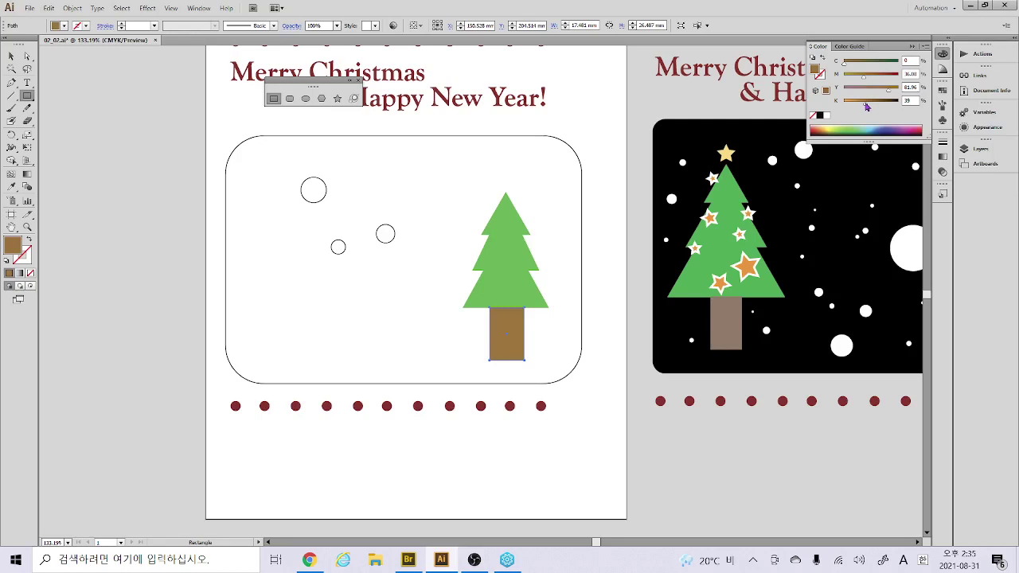
Narrow the trunk symmetrically to about 12 mm and group it with the green tree
{"action": "left_click", "coordinate": [11, 56]}
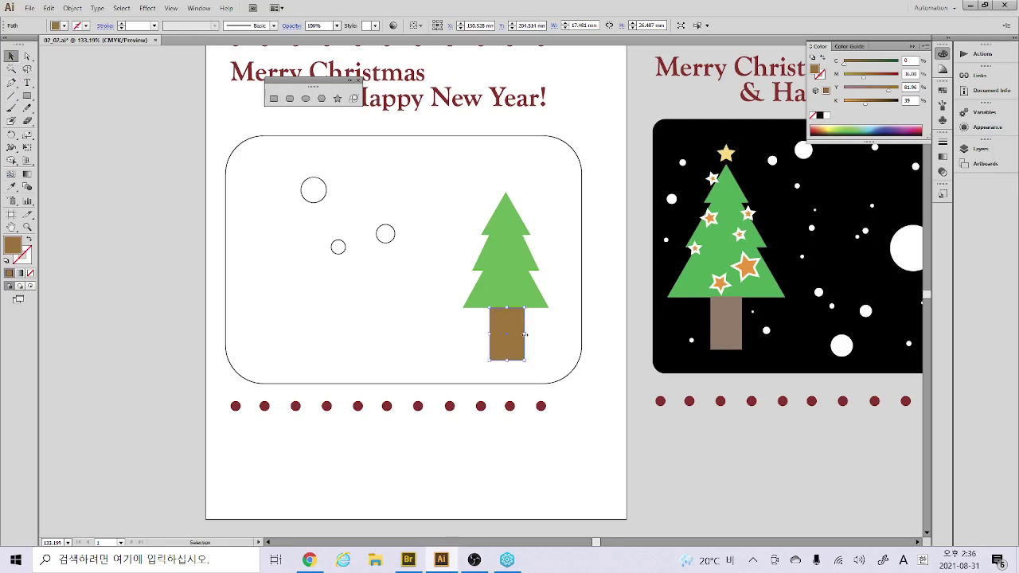
{"action": "left_click_drag", "start_coordinate": [525, 336], "coordinate": [519, 335]}
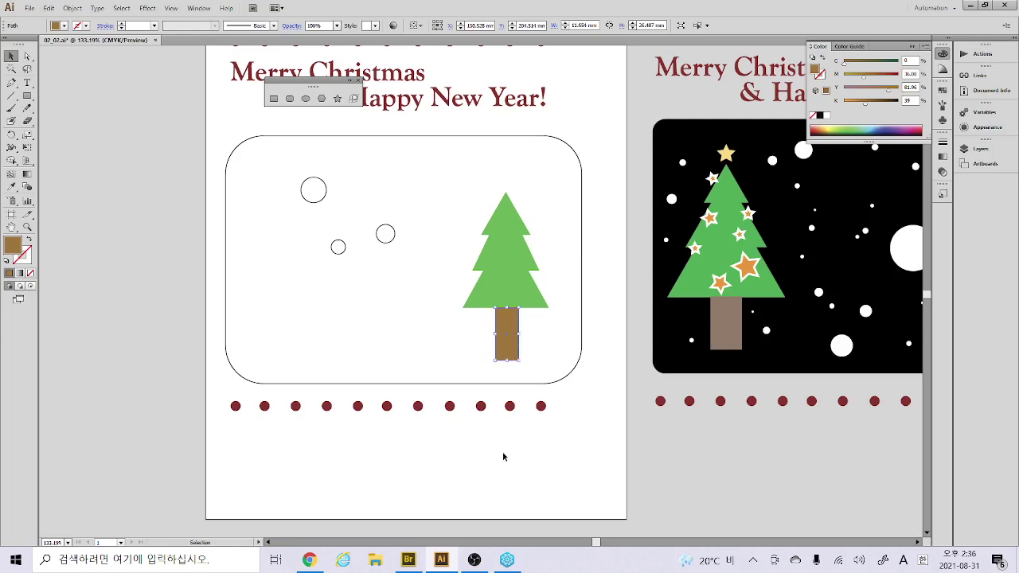
{"action": "left_click", "coordinate": [520, 285], "text": "shift"}
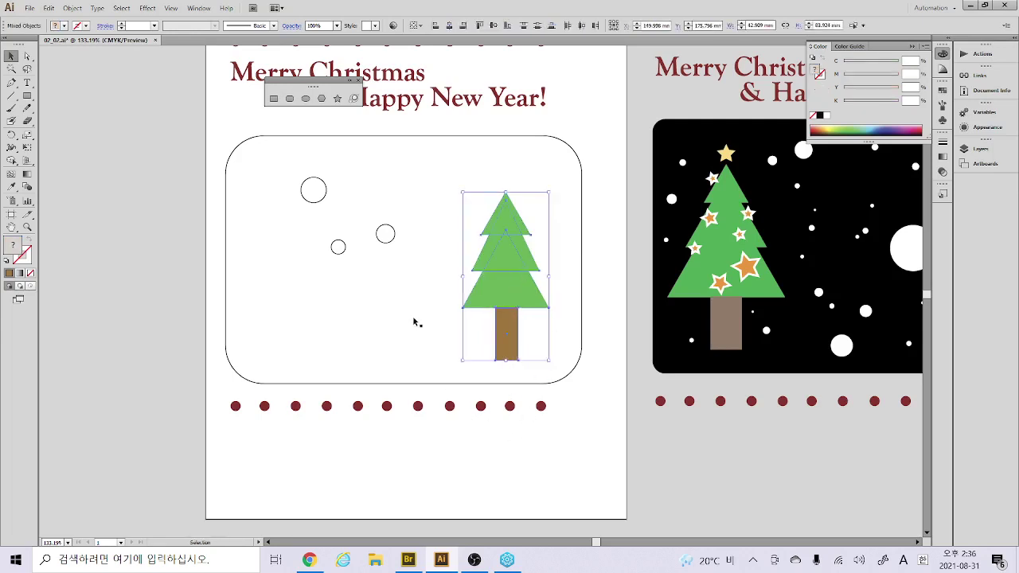
{"action": "key", "text": "ctrl+g"}
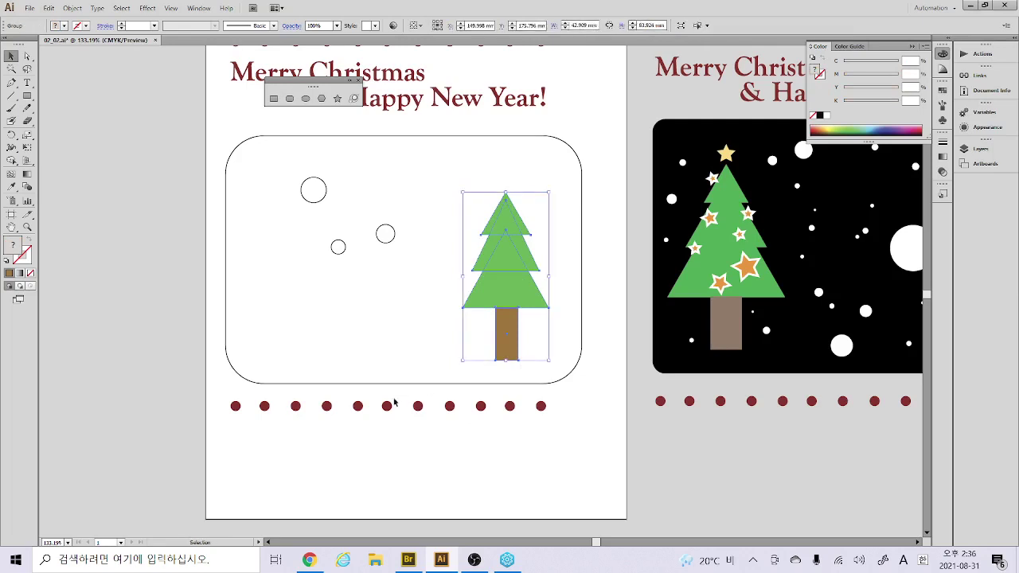
Draw a star about 27 mm wide between the circles and the tree, raising and lowering its point count to finish at 17
{"action": "left_click", "coordinate": [337, 97]}
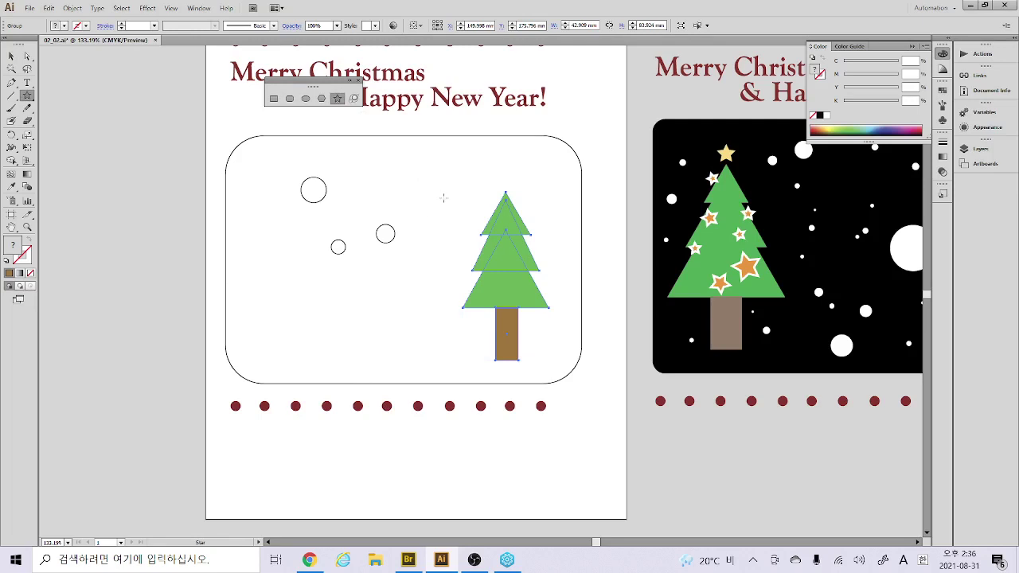
{"action": "left_click_drag", "start_coordinate": [444, 197], "coordinate": [468, 223]}
{"action": "key", "text": "Up"}
{"action": "key", "text": "Up"}
{"action": "key", "text": "Up"}
{"action": "key", "text": "Up"}
{"action": "key", "text": "Up"}
{"action": "key", "text": "Up"}
{"action": "key", "text": "Up"}
{"action": "key", "text": "Up"}
{"action": "key", "text": "Up"}
{"action": "key", "text": "Up"}
{"action": "key", "text": "Up"}
{"action": "key", "text": "Up"}
{"action": "key", "text": "Up"}
{"action": "key", "text": "Up"}
{"action": "key", "text": "Up"}
{"action": "key", "text": "Up"}
{"action": "key", "text": "Up"}
{"action": "key", "text": "Up"}
{"action": "key", "text": "Up"}
{"action": "key", "text": "Up"}
{"action": "key", "text": "Up"}
{"action": "key", "text": "Up"}
{"action": "key", "text": "Up"}
{"action": "key", "text": "Up"}
{"action": "key", "text": "Up"}
{"action": "key", "text": "Up"}
{"action": "key", "text": "Up"}
{"action": "key", "text": "Up"}
{"action": "key", "text": "Up"}
{"action": "key", "text": "Up"}
{"action": "key", "text": "Up"}
{"action": "key", "text": "Down"}
{"action": "key", "text": "Down"}
{"action": "key", "text": "Down"}
{"action": "key", "text": "Down"}
{"action": "key", "text": "Down"}
{"action": "key", "text": "Down"}
{"action": "key", "text": "Down"}
{"action": "key", "text": "Down"}
{"action": "key", "text": "Down"}
{"action": "key", "text": "Down"}
{"action": "key", "text": "Down"}
{"action": "key", "text": "Down"}
{"action": "key", "text": "Down"}
{"action": "key", "text": "Down"}
{"action": "key", "text": "Down"}
{"action": "key", "text": "Down"}
{"action": "key", "text": "Down"}
{"action": "key", "text": "Down"}
{"action": "key", "text": "Down"}
{"action": "key", "text": "Down"}
{"action": "key", "text": "Up"}
{"action": "key", "text": "Up"}
{"action": "key", "text": "Up"}
{"action": "key", "text": "Up"}
{"action": "key", "text": "Up"}
{"action": "key", "text": "Up"}
{"action": "key", "text": "Up"}
{"action": "key", "text": "Up"}
{"action": "key", "text": "Up"}
{"action": "key", "text": "Up"}
{"action": "key", "text": "Up"}
{"action": "key", "text": "Up"}
{"action": "key", "text": "Up"}
{"action": "key", "text": "Up"}
{"action": "key", "text": "Up"}
{"action": "key", "text": "Up"}
{"action": "key", "text": "Up"}
{"action": "key", "text": "Up"}
{"action": "key", "text": "Up"}
{"action": "key", "text": "Up"}
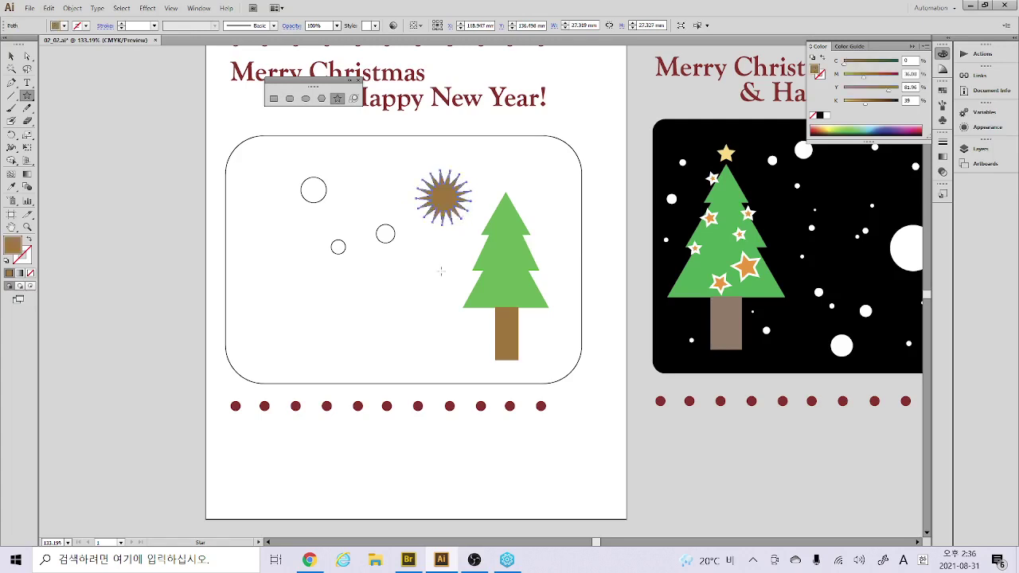
Create a 17-point star below the first one with Radius 1 of 13.7348 mm and Radius 2 of 3 mm
{"action": "left_click", "coordinate": [439, 277]}
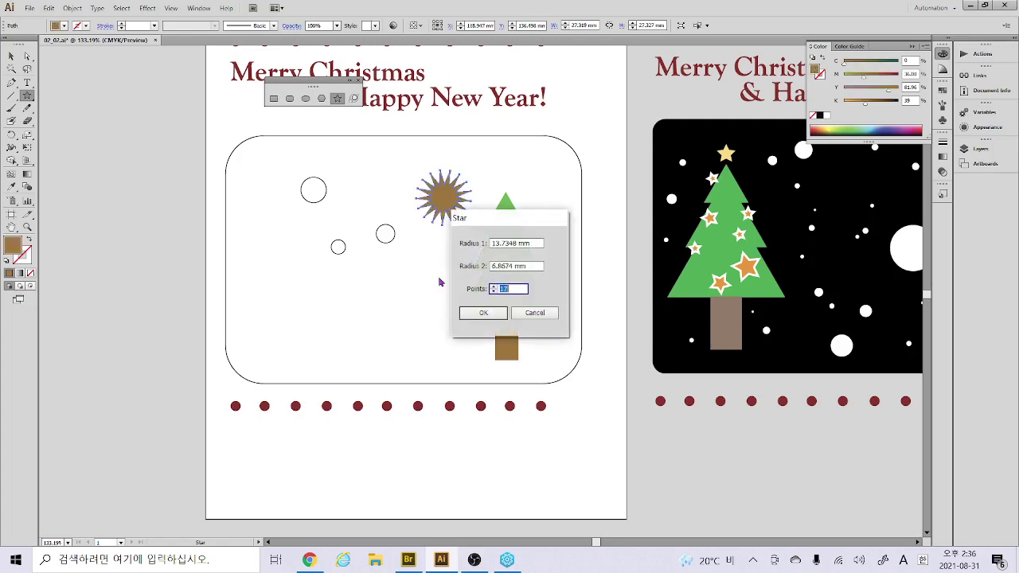
{"action": "left_click_drag", "start_coordinate": [505, 224], "coordinate": [647, 117]}
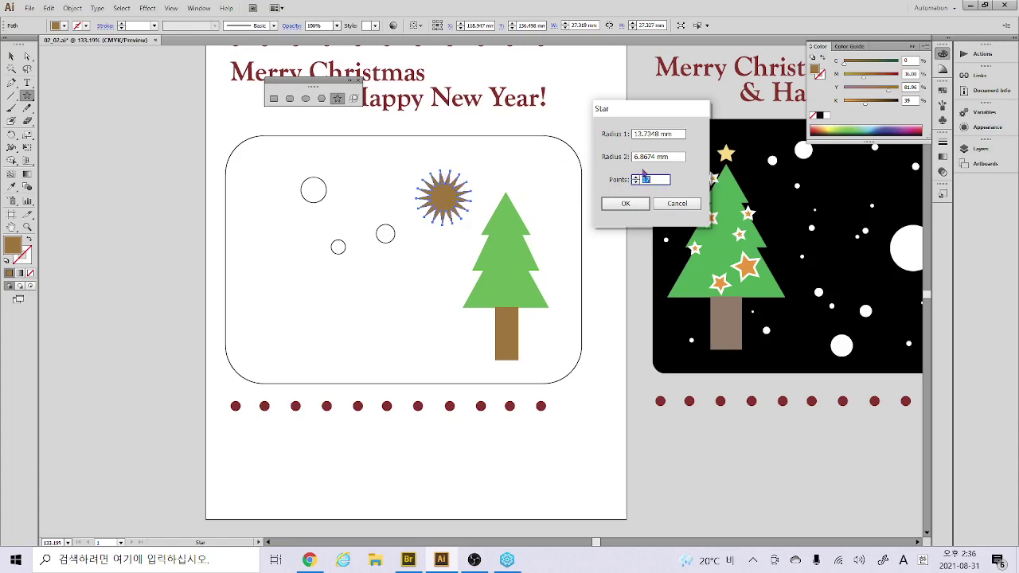
{"action": "left_click_drag", "start_coordinate": [678, 158], "coordinate": [606, 156]}
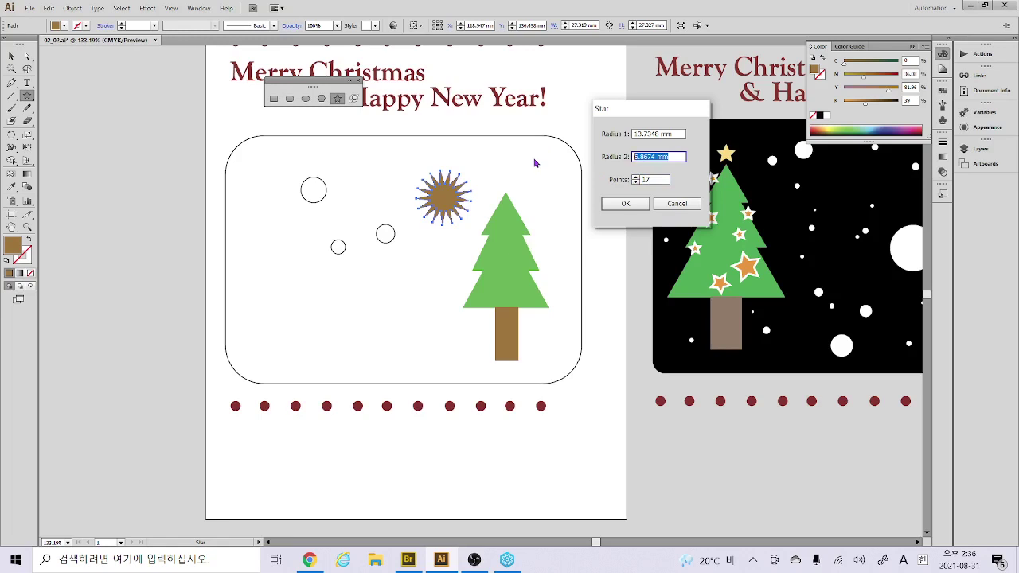
{"action": "type", "text": "2"}
{"action": "left_click", "coordinate": [625, 203]}
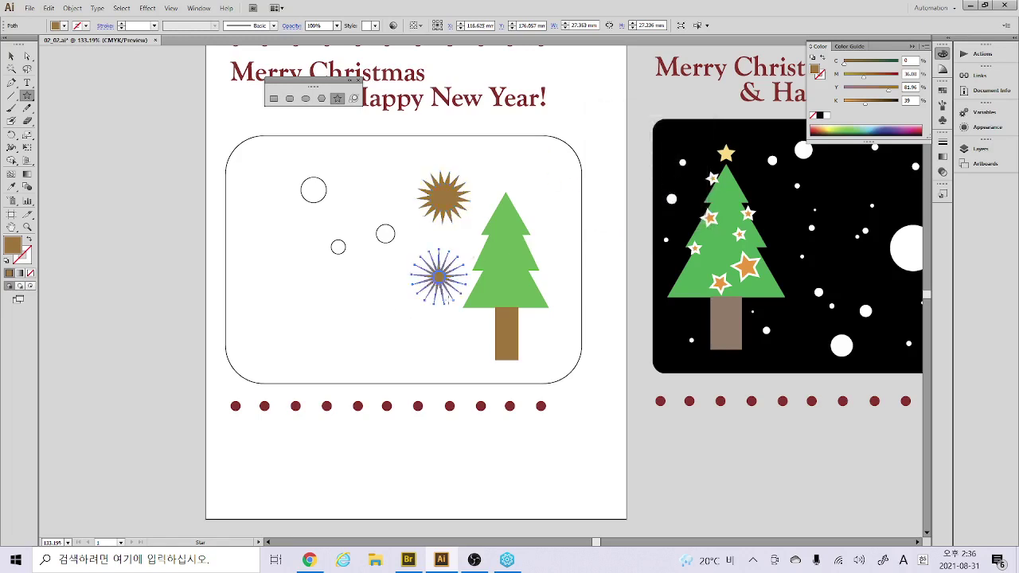
Create a 17-point star below the circles with radii of 5 mm and 3 mm, and enlarge it to about 35 mm wide
{"action": "left_click", "coordinate": [314, 329]}
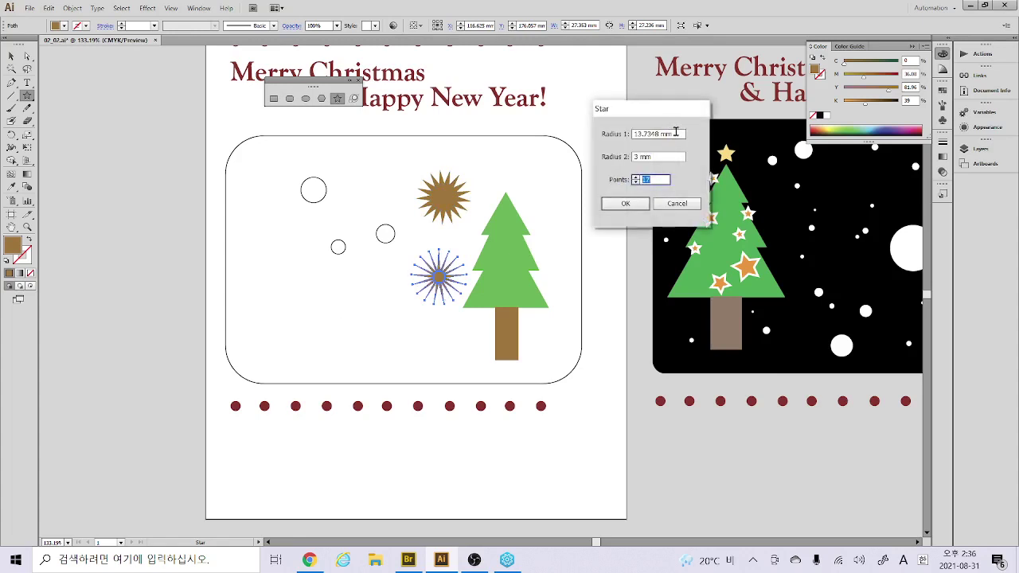
{"action": "left_click_drag", "start_coordinate": [675, 133], "coordinate": [557, 125]}
{"action": "type", "text": "1"}
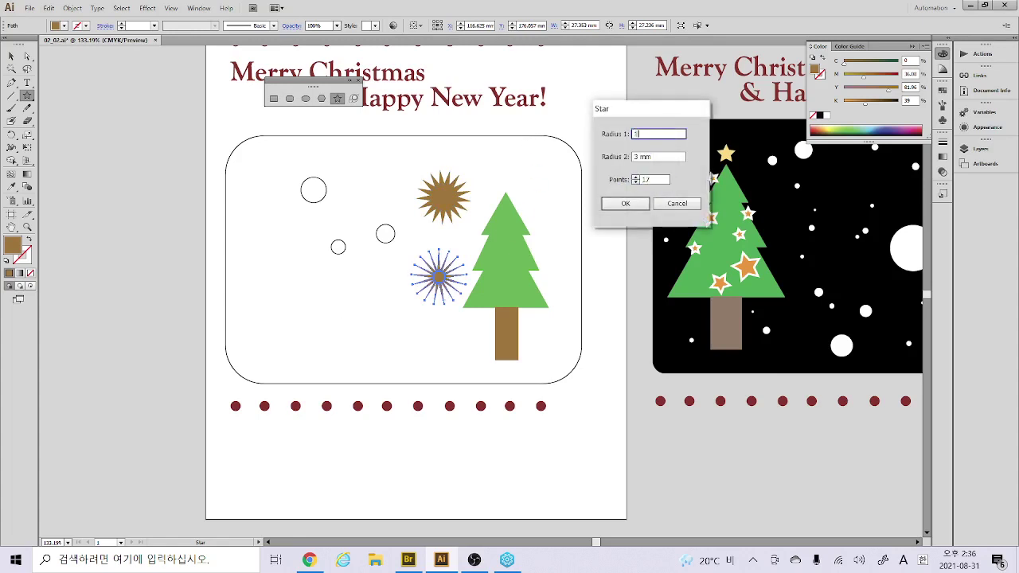
{"action": "type", "text": "5"}
{"action": "left_click", "coordinate": [625, 203]}
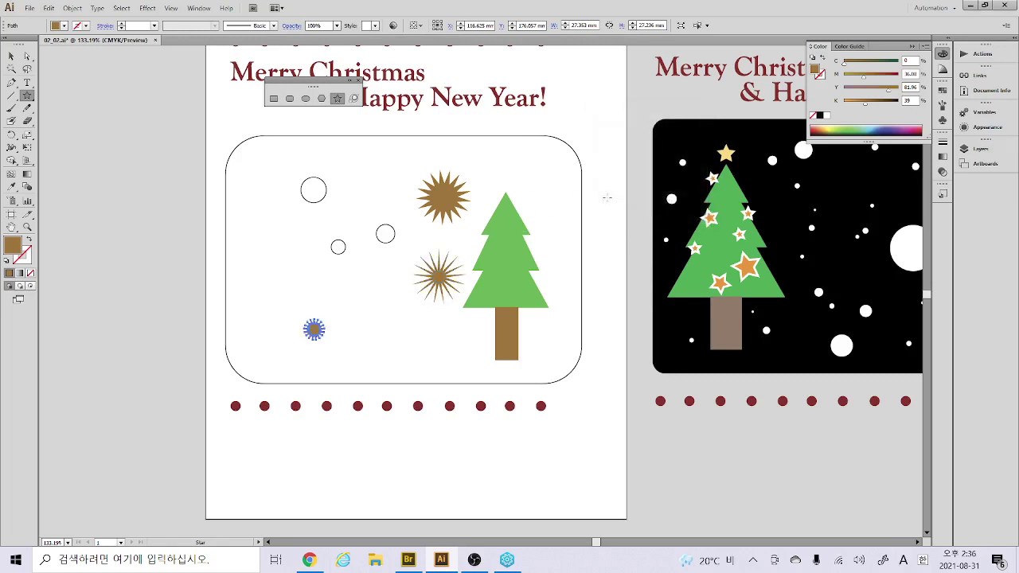
{"action": "key", "text": "v"}
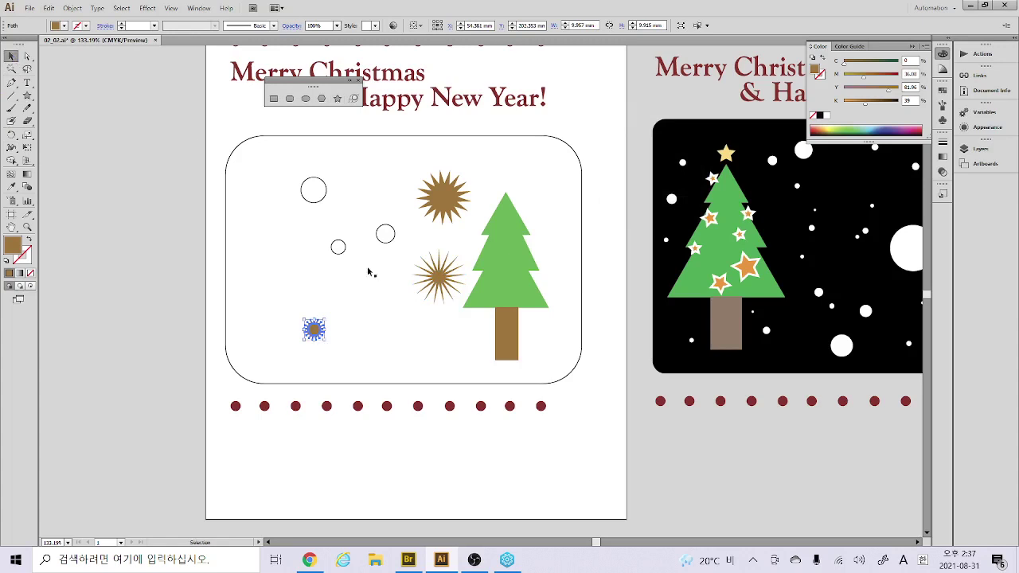
{"action": "left_click_drag", "start_coordinate": [325, 320], "coordinate": [376, 268]}
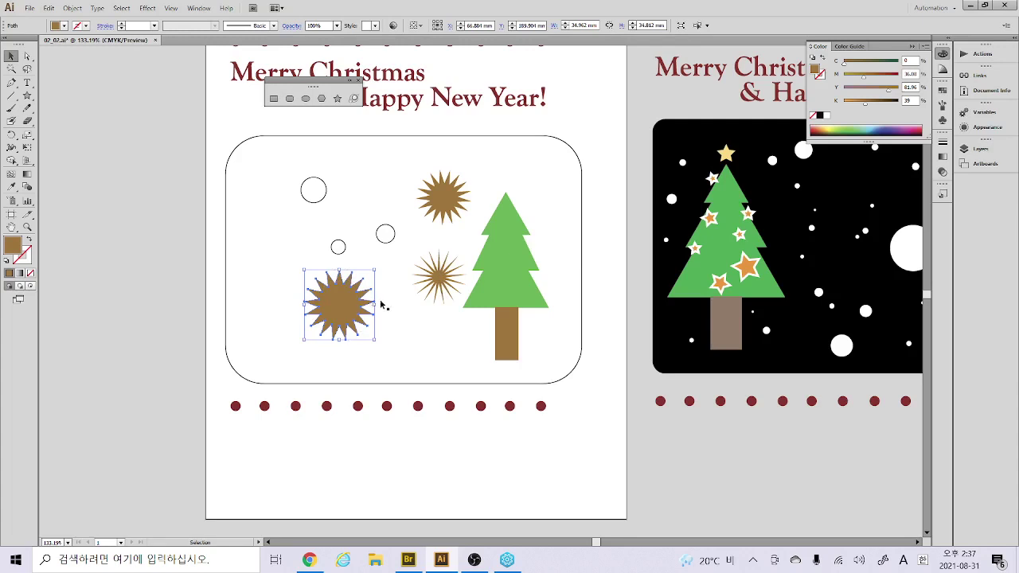
Delete the three brown practice stars from the card
{"action": "key", "text": "Delete"}
{"action": "left_click", "coordinate": [446, 270]}
{"action": "key", "text": "Delete"}
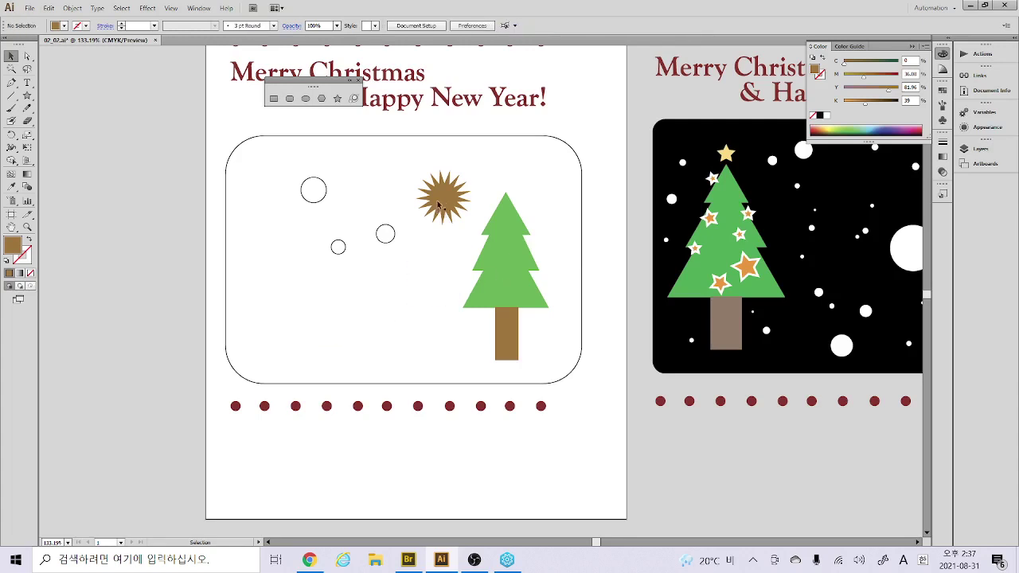
{"action": "left_click", "coordinate": [438, 205]}
{"action": "key", "text": "Delete"}
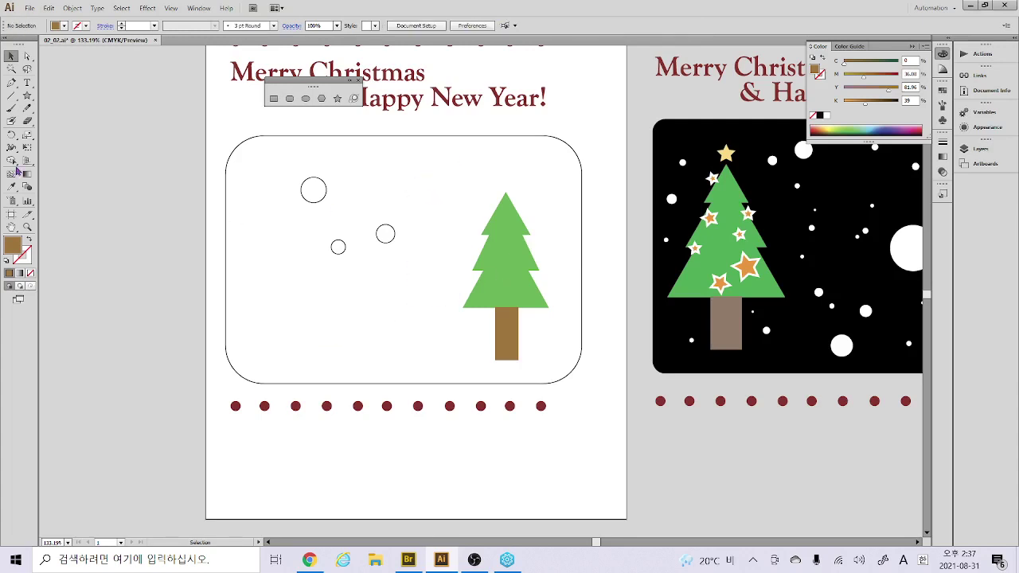
Draw a 17-point star about 18 mm wide between the circles and the tree
{"action": "left_click", "coordinate": [27, 97]}
{"action": "left_click_drag", "start_coordinate": [458, 220], "coordinate": [476, 221]}
{"action": "left_click", "coordinate": [418, 312]}
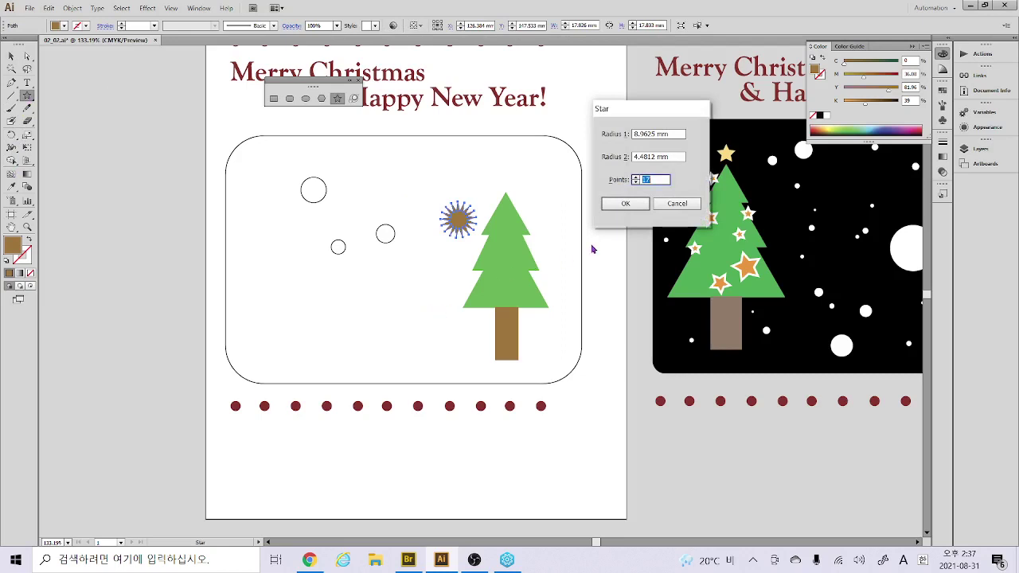
{"action": "left_click", "coordinate": [670, 204]}
{"action": "key", "text": "v"}
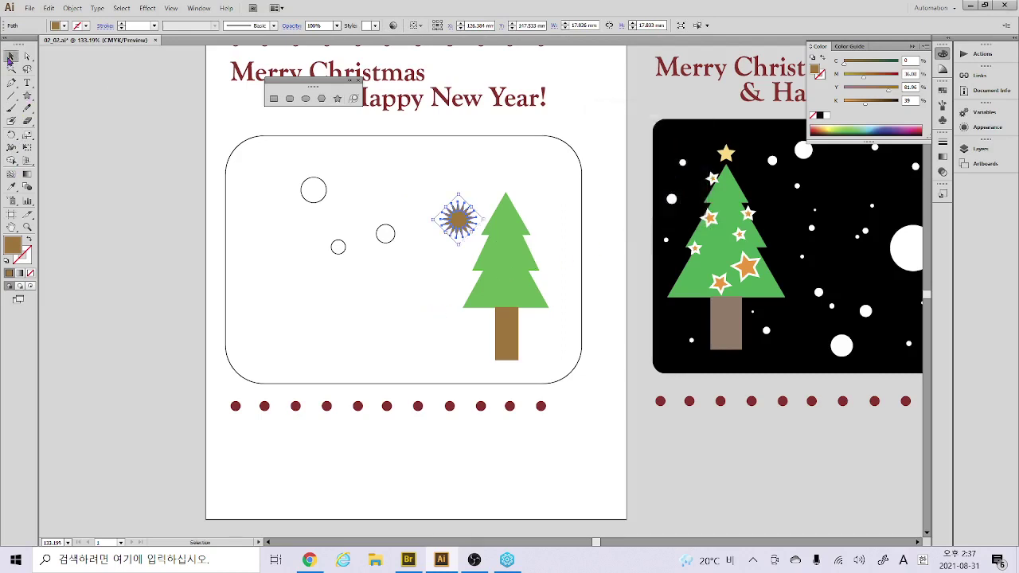
Fill the star with light yellow-green E4FF73 and place it, slightly smaller, on the tree's left edge
{"action": "double_click", "coordinate": [12, 245]}
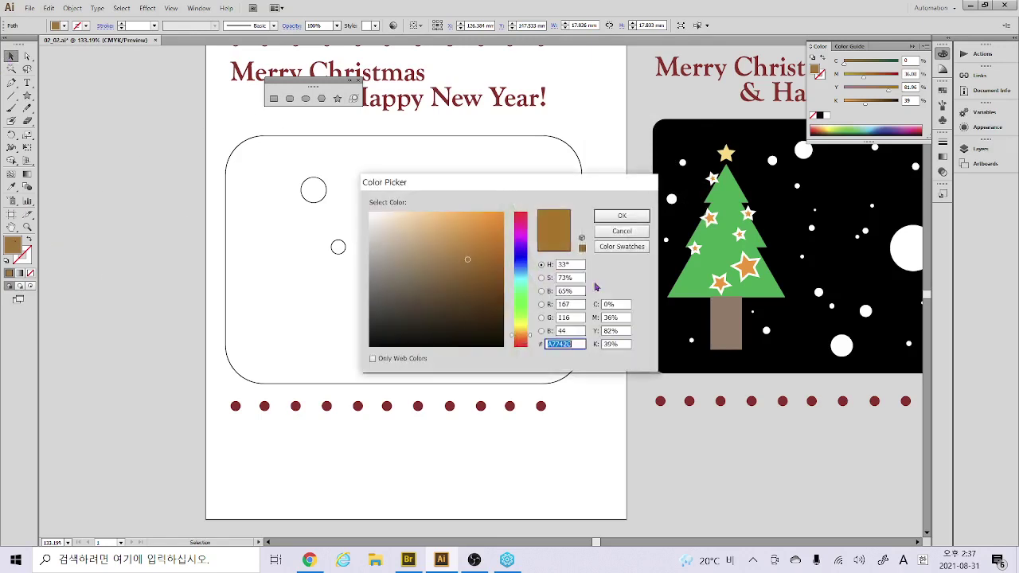
{"action": "left_click", "coordinate": [483, 229]}
{"action": "left_click", "coordinate": [520, 322]}
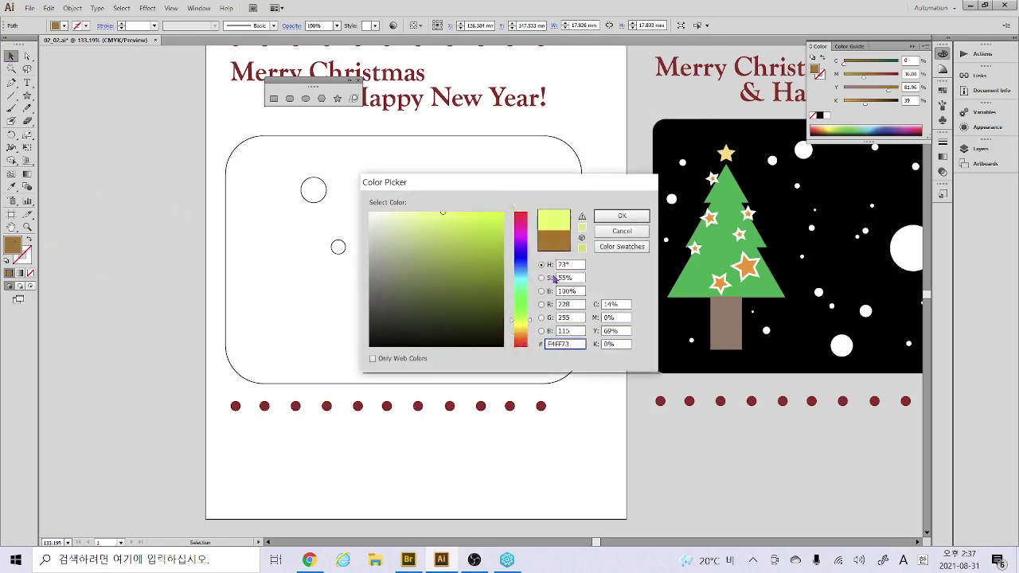
{"action": "left_click", "coordinate": [622, 216]}
{"action": "left_click_drag", "start_coordinate": [483, 220], "coordinate": [505, 238]}
Fill the rounded rectangle behind the tree and circles with black
{"action": "left_click", "coordinate": [450, 298]}
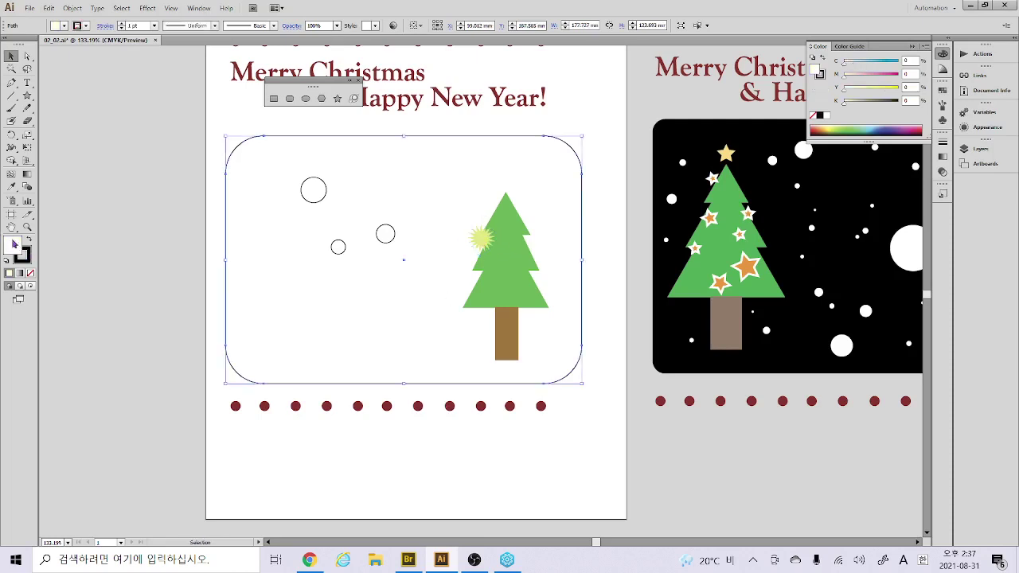
{"action": "left_click_drag", "start_coordinate": [28, 251], "coordinate": [14, 245]}
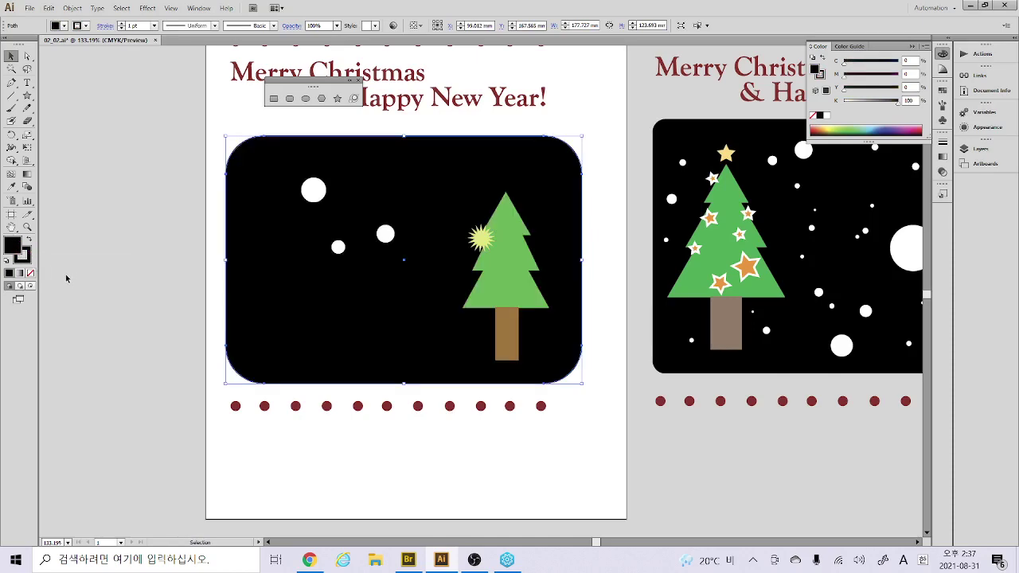
Draw two flares with rings on the black background, about 117 by 65 mm and 119 by 53 mm
{"action": "left_click_drag", "start_coordinate": [805, 307], "coordinate": [530, 330]}
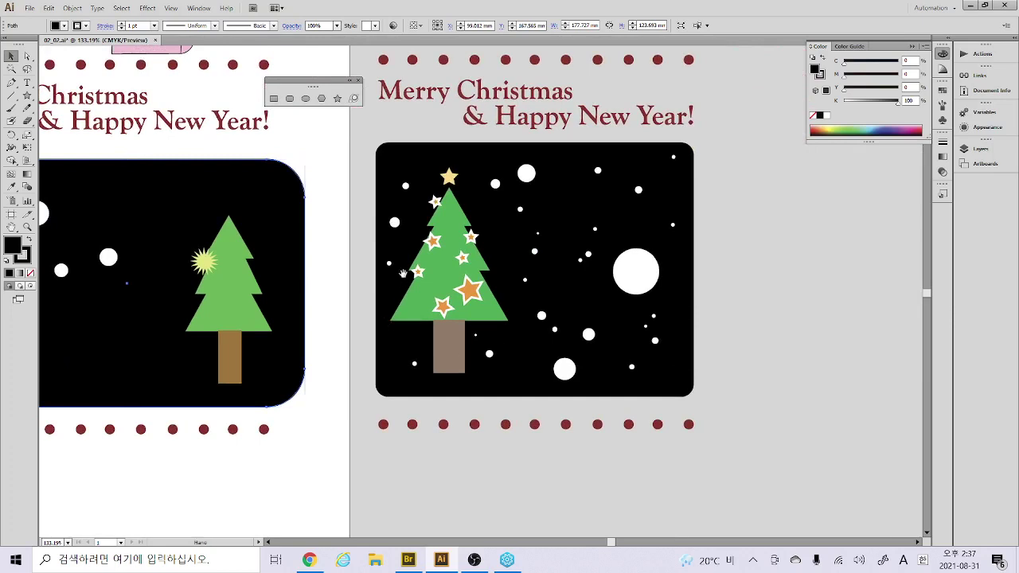
{"action": "left_click_drag", "start_coordinate": [404, 274], "coordinate": [611, 258]}
{"action": "left_click", "coordinate": [353, 99]}
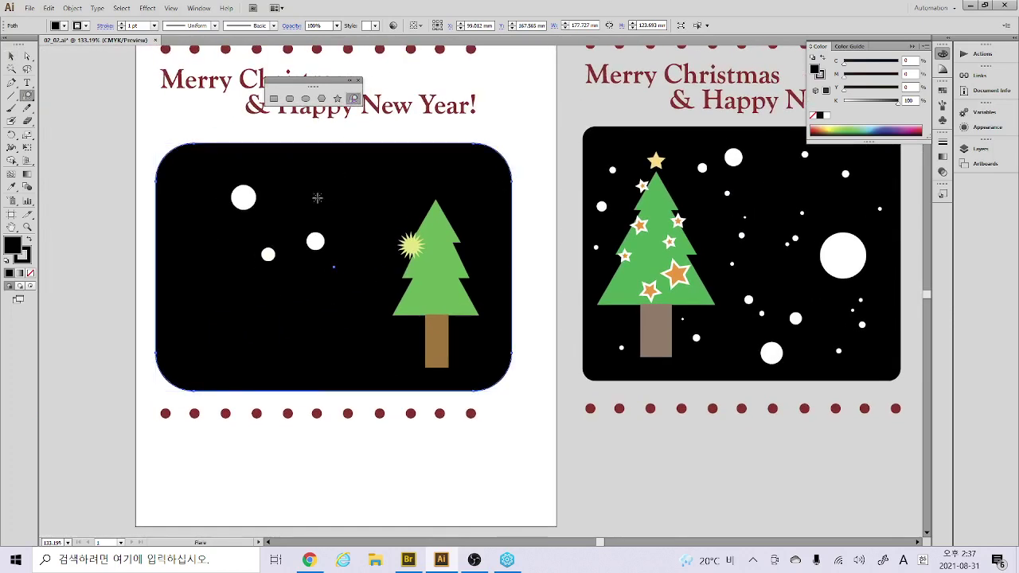
{"action": "mouse_move", "coordinate": [317, 197]}
{"action": "left_mouse_down"}
{"action": "mouse_move", "coordinate": [345, 262]}
{"action": "mouse_move", "coordinate": [326, 238]}
{"action": "mouse_move", "coordinate": [354, 227]}
{"action": "mouse_move", "coordinate": [418, 275]}
{"action": "mouse_move", "coordinate": [443, 283]}
{"action": "mouse_move", "coordinate": [468, 262]}
{"action": "left_mouse_up"}
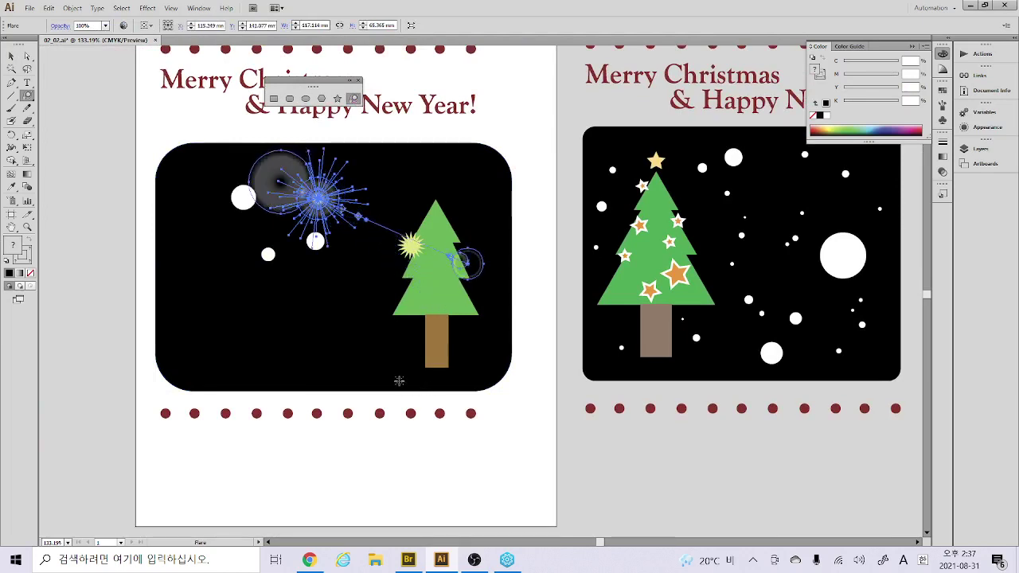
{"action": "left_click_drag", "start_coordinate": [220, 252], "coordinate": [388, 187]}
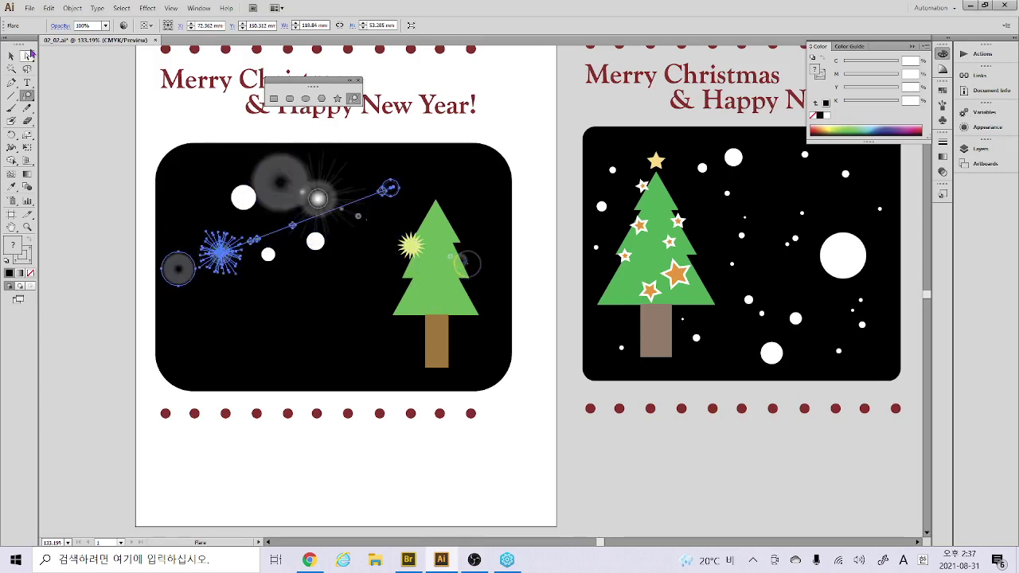
{"action": "left_click", "coordinate": [11, 56]}
{"action": "left_click", "coordinate": [102, 286]}
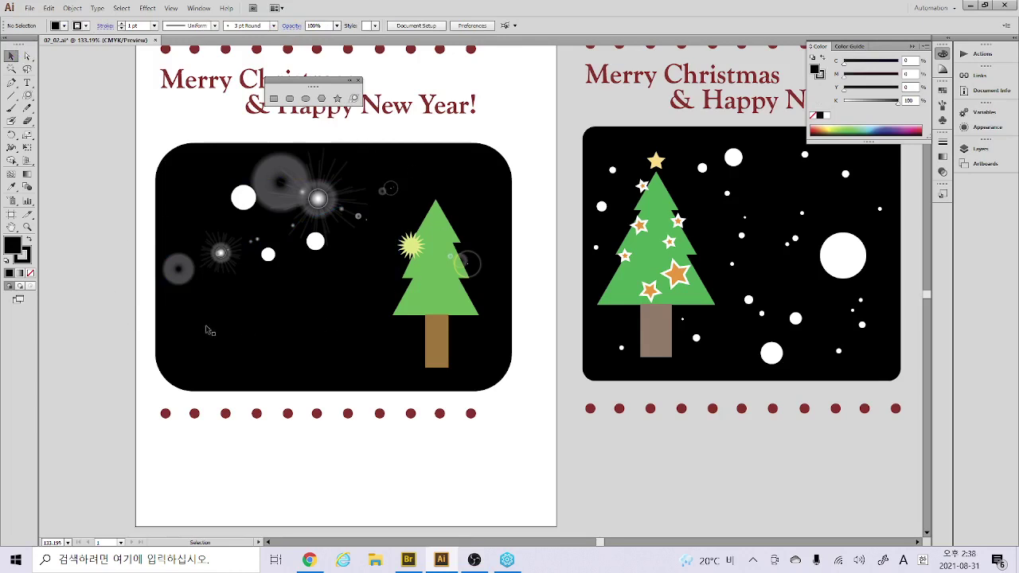
Examine the center, halo and rays of the left flare up close and return to the whole page
{"action": "key", "text": "z"}
{"action": "left_click_drag", "start_coordinate": [184, 228], "coordinate": [317, 334]}
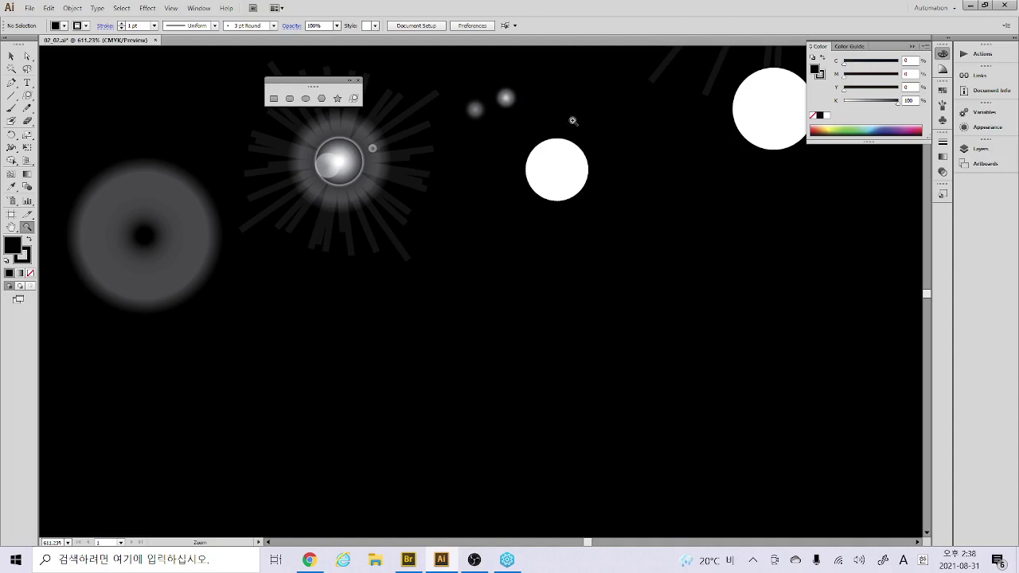
{"action": "left_click", "coordinate": [10, 57]}
{"action": "key", "text": "ctrl"}
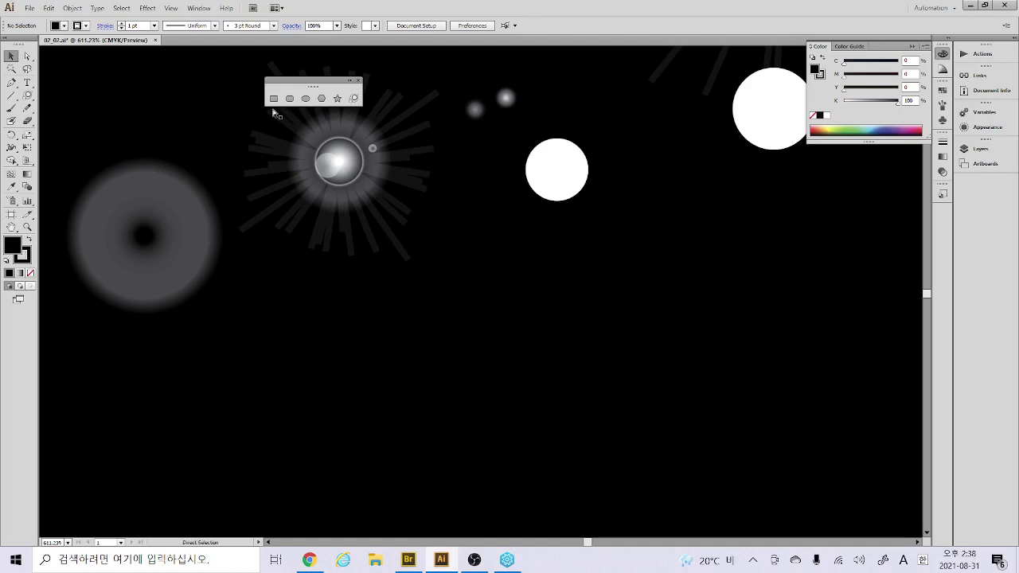
{"action": "key", "text": "ctrl+0"}
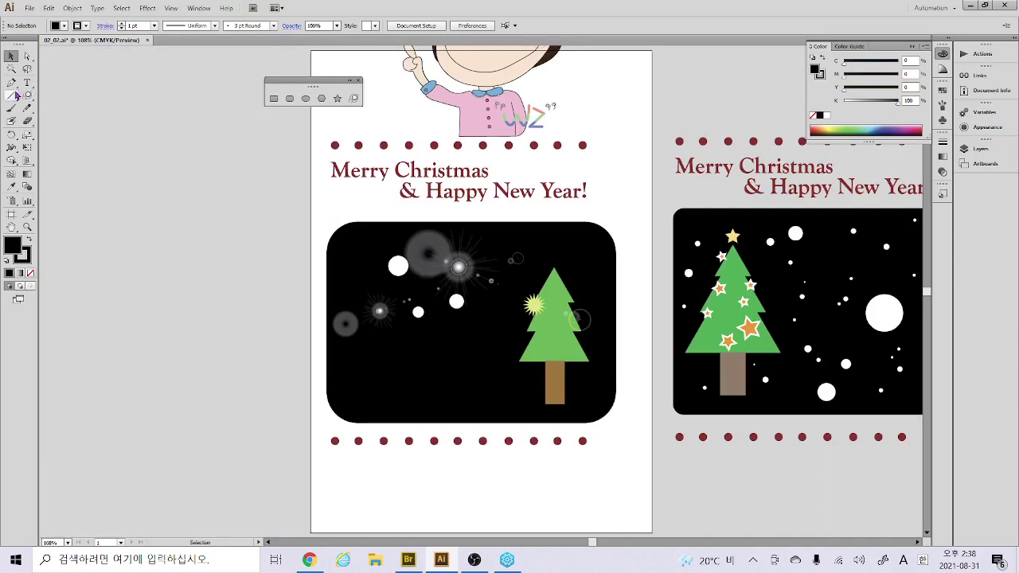
Close the floating set of shape tools and float the line tools beside the artboard
{"action": "left_click", "coordinate": [359, 80]}
{"action": "left_click_drag", "start_coordinate": [15, 98], "coordinate": [119, 122]}
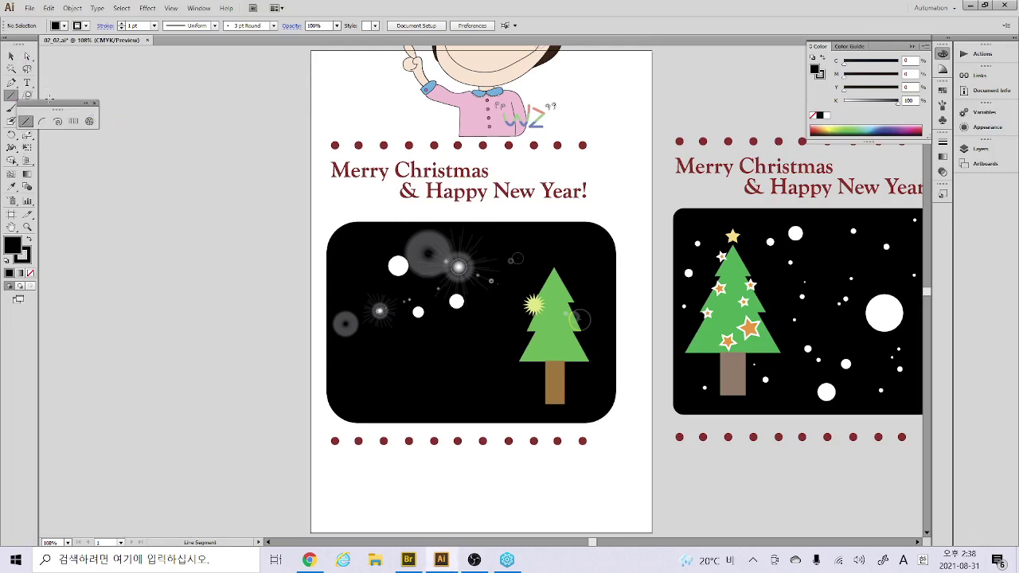
{"action": "left_click_drag", "start_coordinate": [45, 102], "coordinate": [232, 79]}
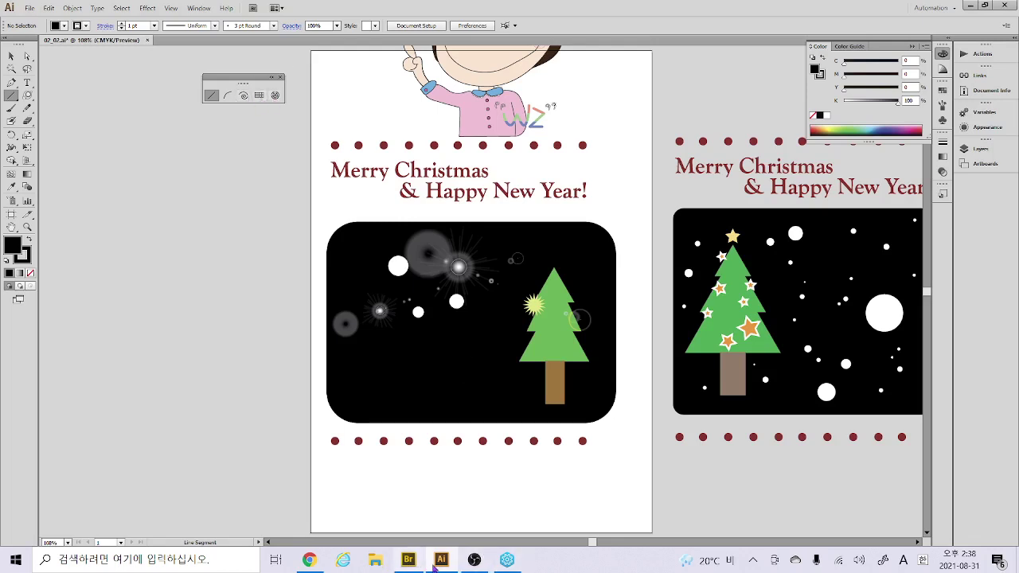
Open the Flare Tool guide file 06_플레어.ai from the 3.도형,선 folder in Adobe Bridge
{"action": "left_click", "coordinate": [408, 560]}
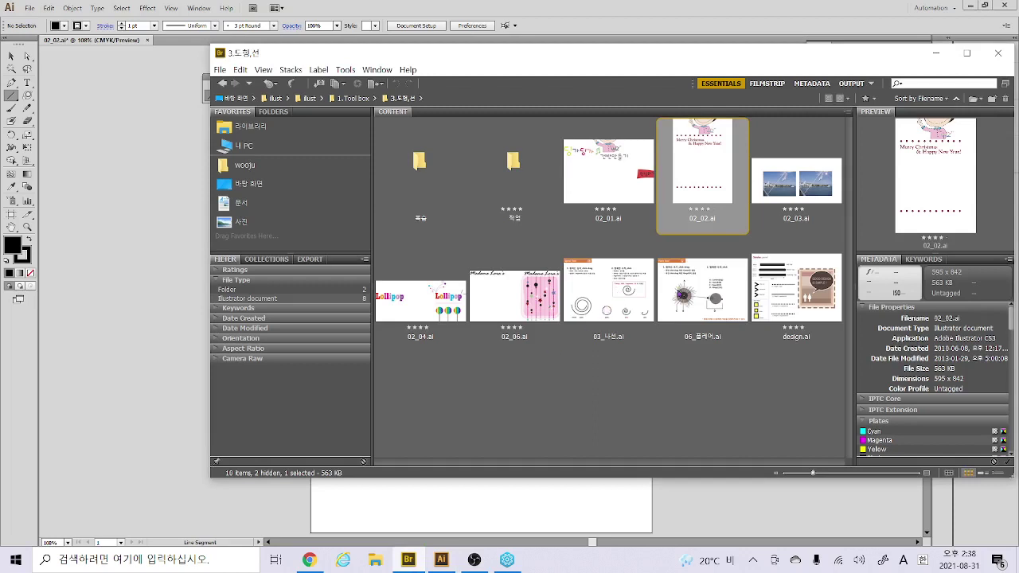
{"action": "left_click_drag", "start_coordinate": [679, 294], "coordinate": [308, 41]}
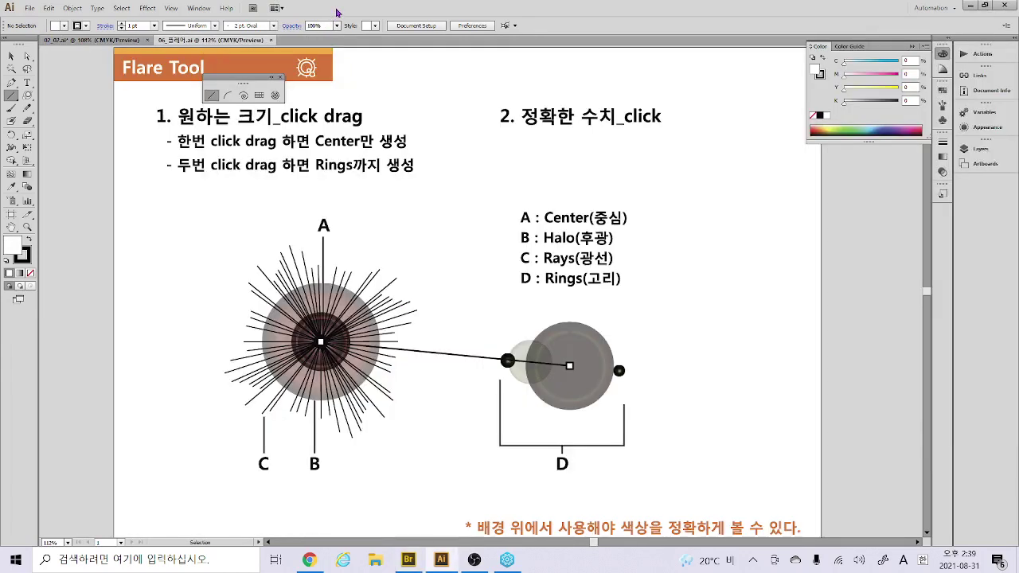
{"action": "left_click", "coordinate": [337, 15]}
Draw a flare with rings about 301 by 157 mm above the diagram and open the exact-value options for another flare
{"action": "left_click_drag", "start_coordinate": [27, 95], "coordinate": [104, 162]}
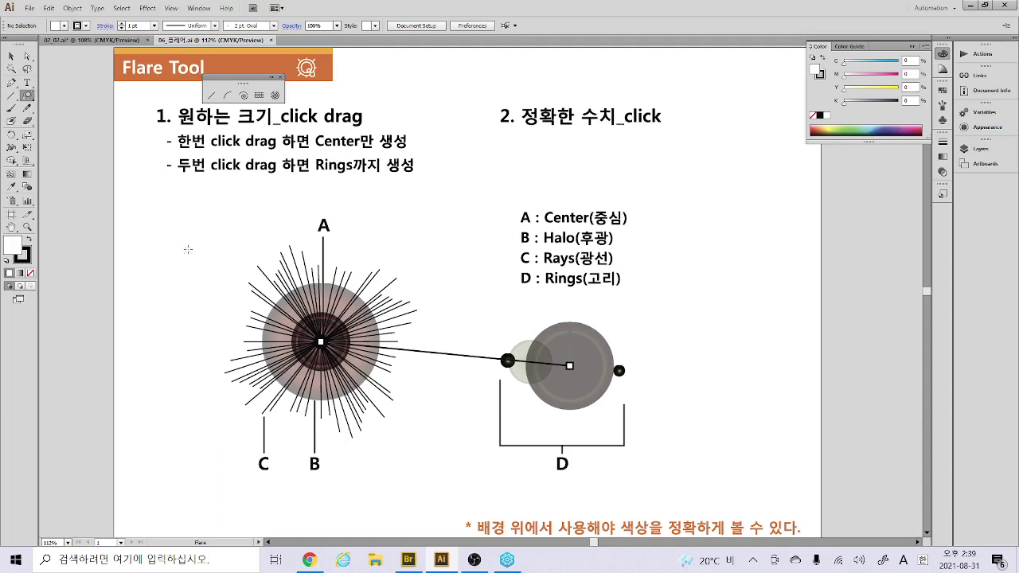
{"action": "mouse_move", "coordinate": [196, 260]}
{"action": "left_mouse_down"}
{"action": "mouse_move", "coordinate": [392, 171]}
{"action": "mouse_move", "coordinate": [474, 177]}
{"action": "left_mouse_up"}
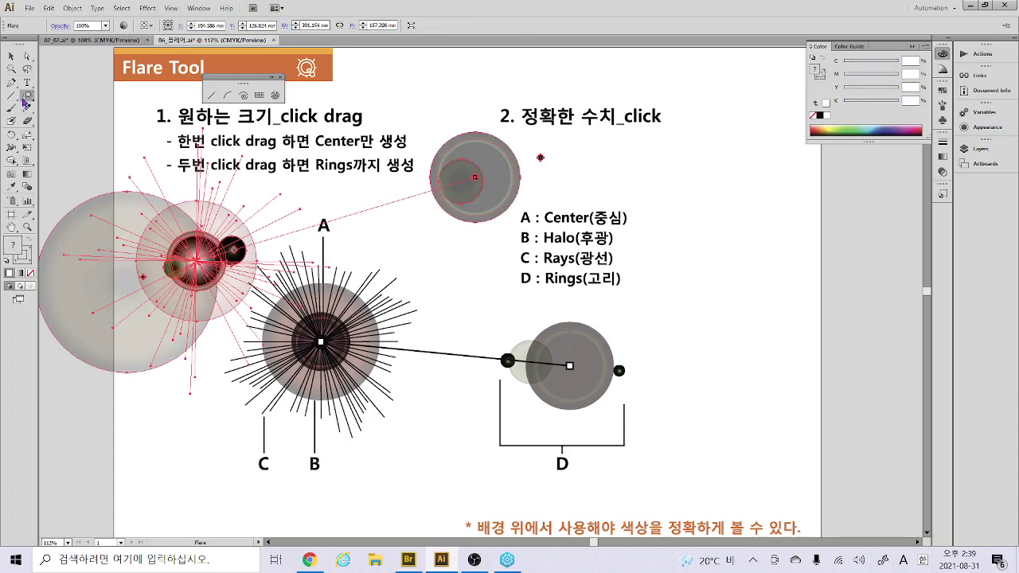
{"action": "left_click", "coordinate": [523, 237]}
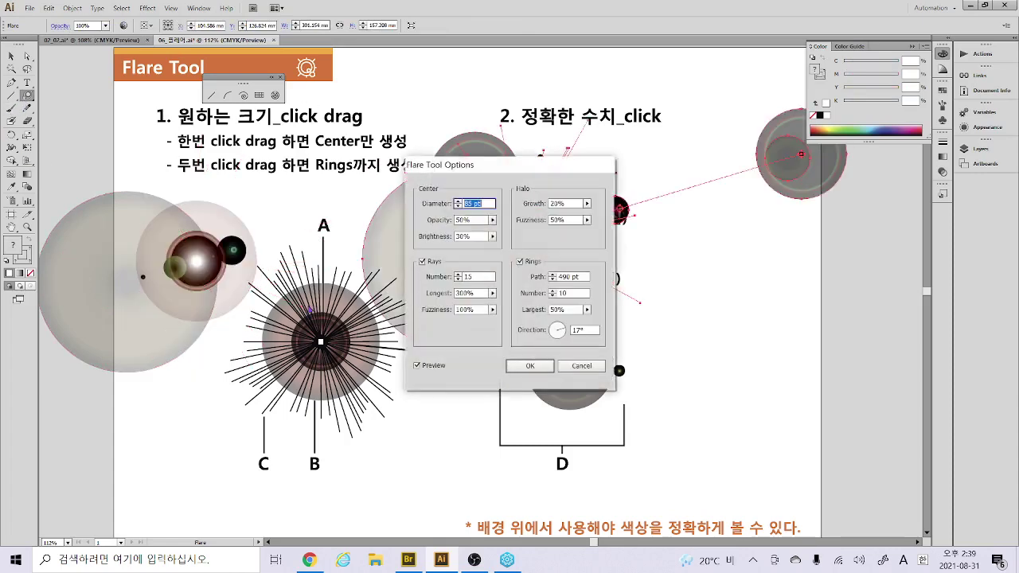
Review the Flare Tool Options for center, halo, rays and rings without creating a new flare
{"action": "left_click_drag", "start_coordinate": [484, 169], "coordinate": [678, 131]}
{"action": "left_click", "coordinate": [773, 327]}
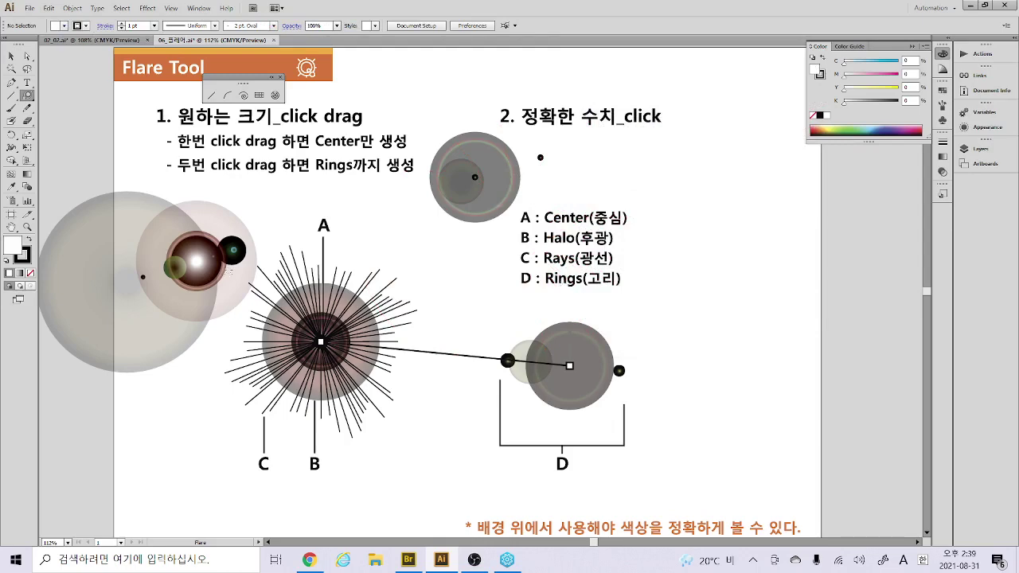
{"action": "left_click", "coordinate": [238, 260]}
{"action": "left_click_drag", "start_coordinate": [657, 125], "coordinate": [325, 102]}
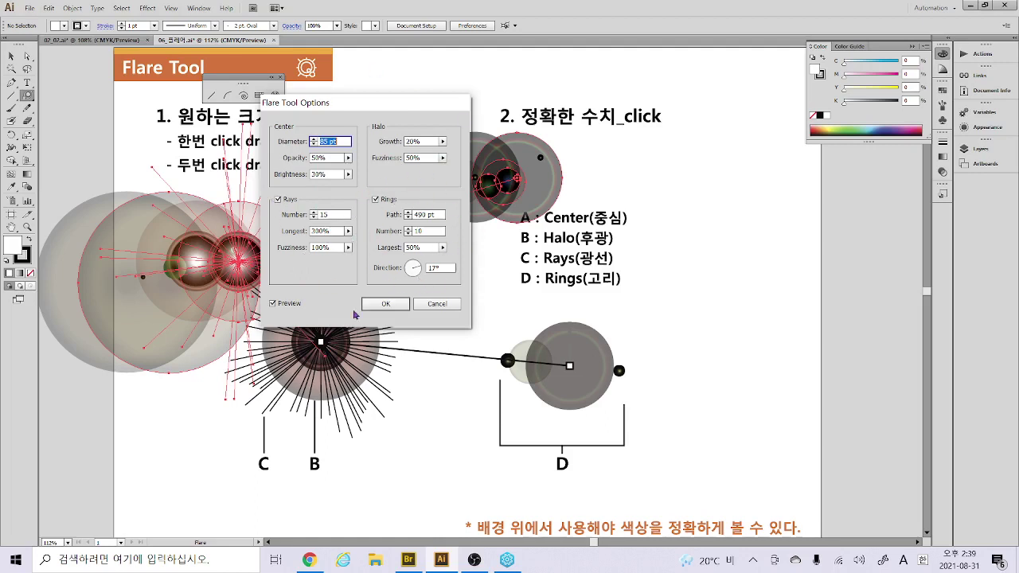
{"action": "left_click", "coordinate": [435, 303]}
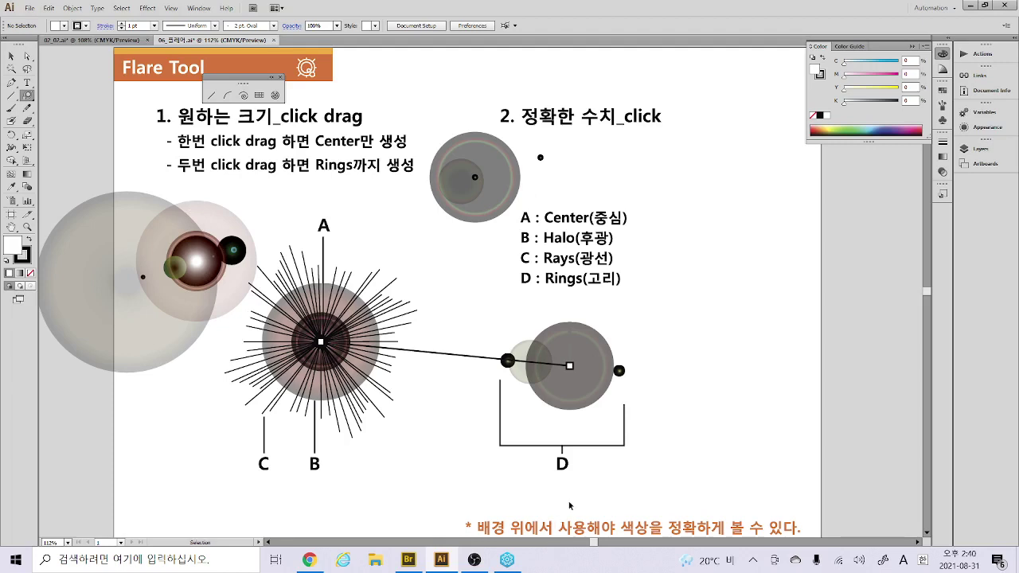
Close the Flare Tool document and 02_02.ai without saving changes
{"action": "key", "text": "ctrl+w"}
{"action": "left_click", "coordinate": [552, 294]}
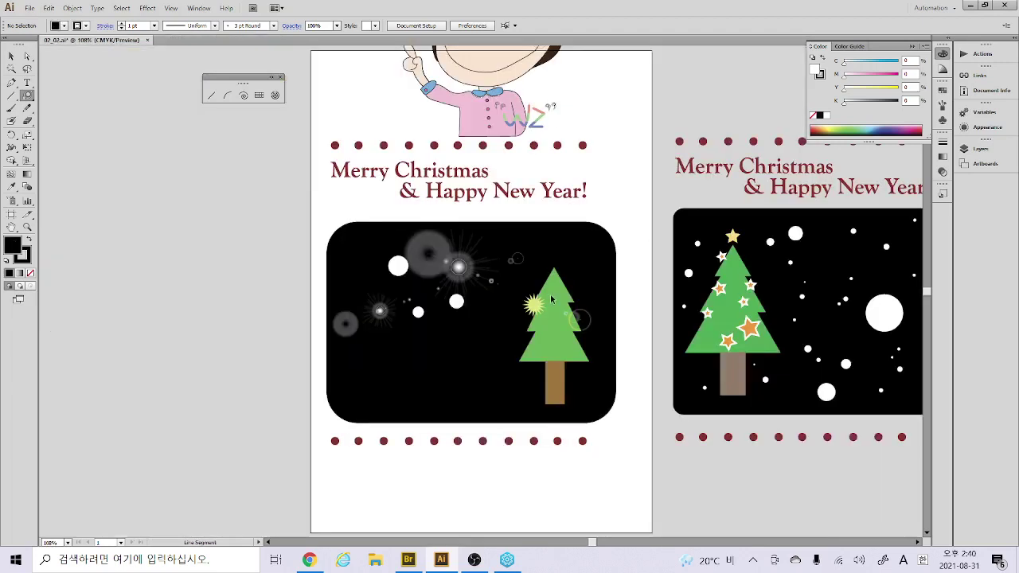
{"action": "key", "text": "ctrl+w"}
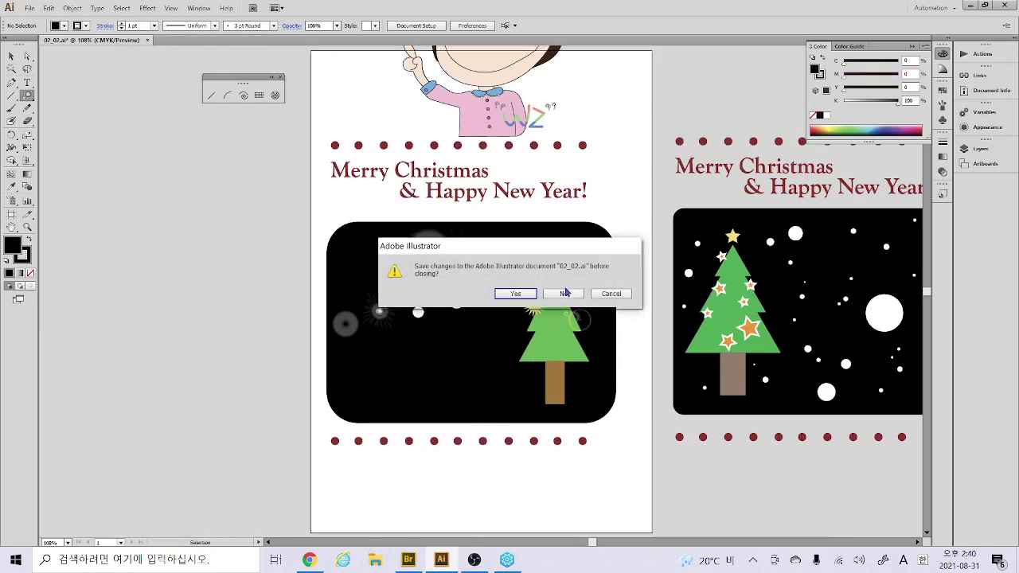
{"action": "left_click", "coordinate": [555, 297]}
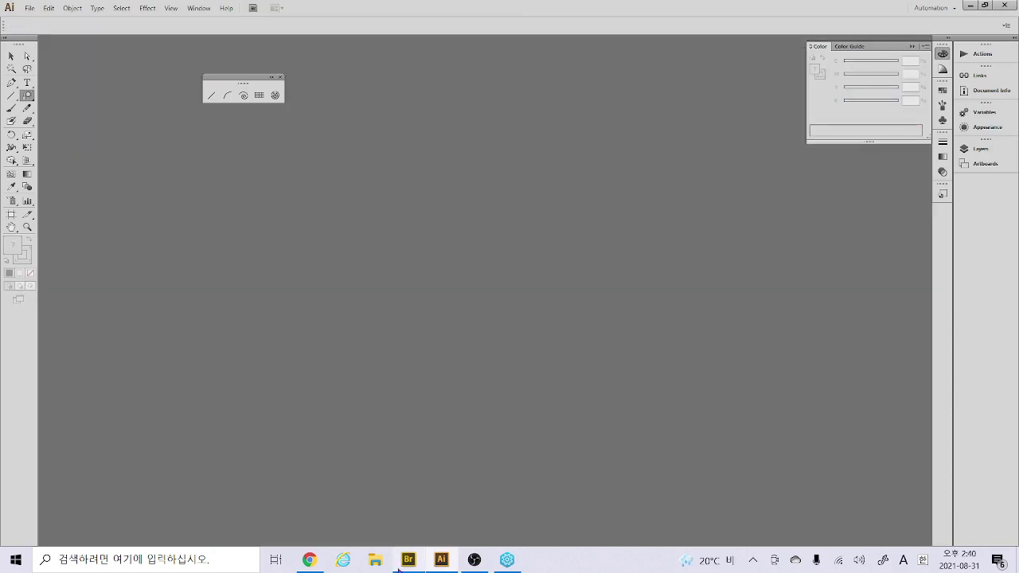
Switch to Adobe Bridge, open 03_나선.ai in Illustrator and return to the document
{"action": "left_click", "coordinate": [407, 560]}
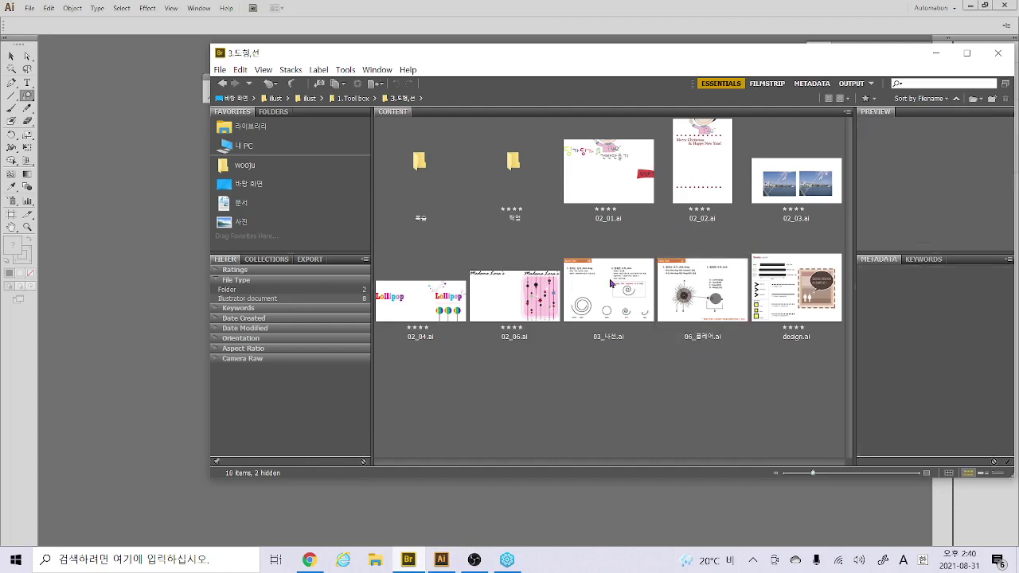
{"action": "left_click_drag", "start_coordinate": [609, 285], "coordinate": [157, 312]}
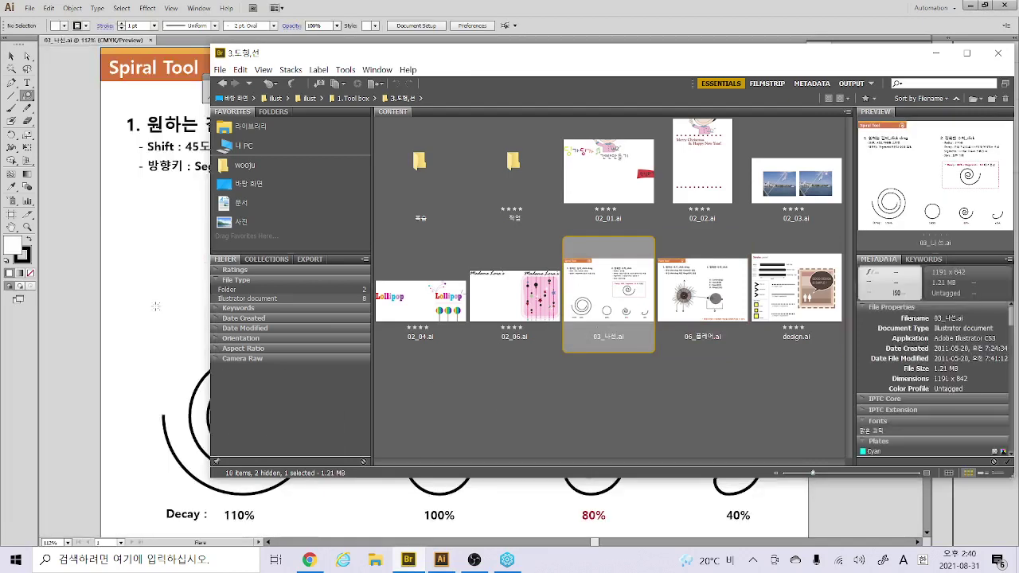
{"action": "left_click", "coordinate": [709, 25]}
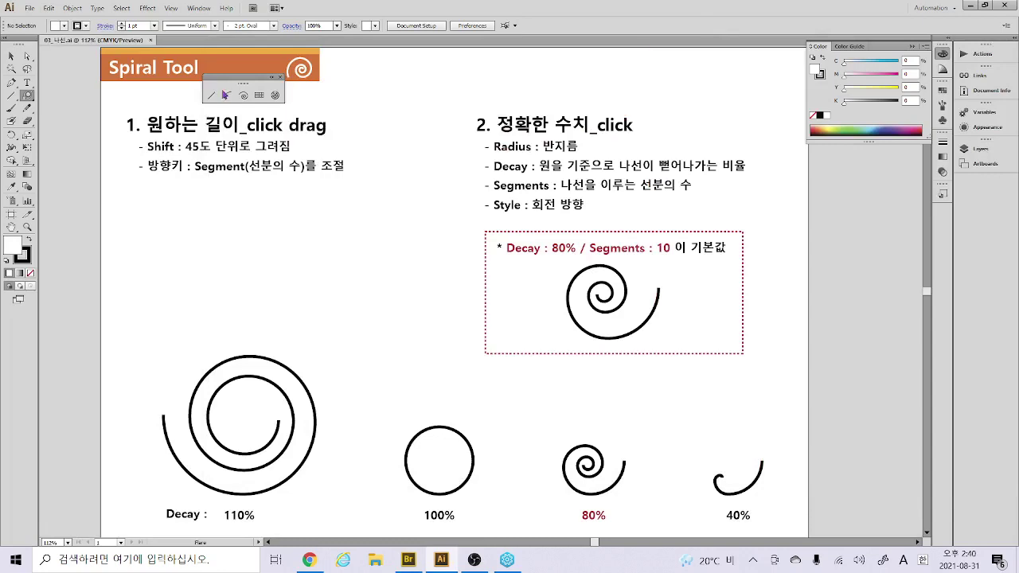
Draw two slanted line segments and a horizontal one about 276 mm long around the artboard's left edge
{"action": "left_click", "coordinate": [211, 95]}
{"action": "left_click_drag", "start_coordinate": [249, 251], "coordinate": [493, 226]}
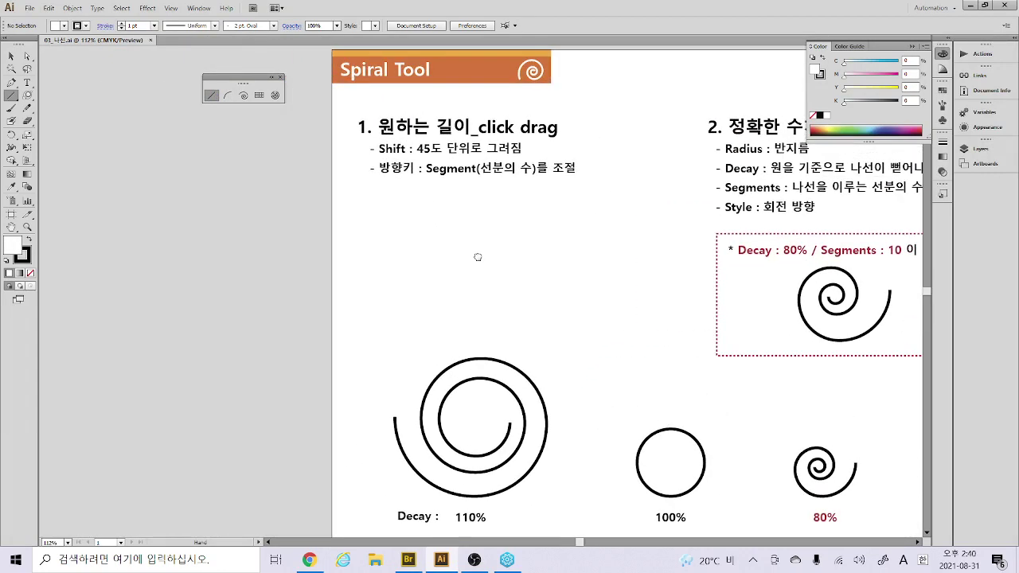
{"action": "left_click_drag", "start_coordinate": [478, 260], "coordinate": [156, 239]}
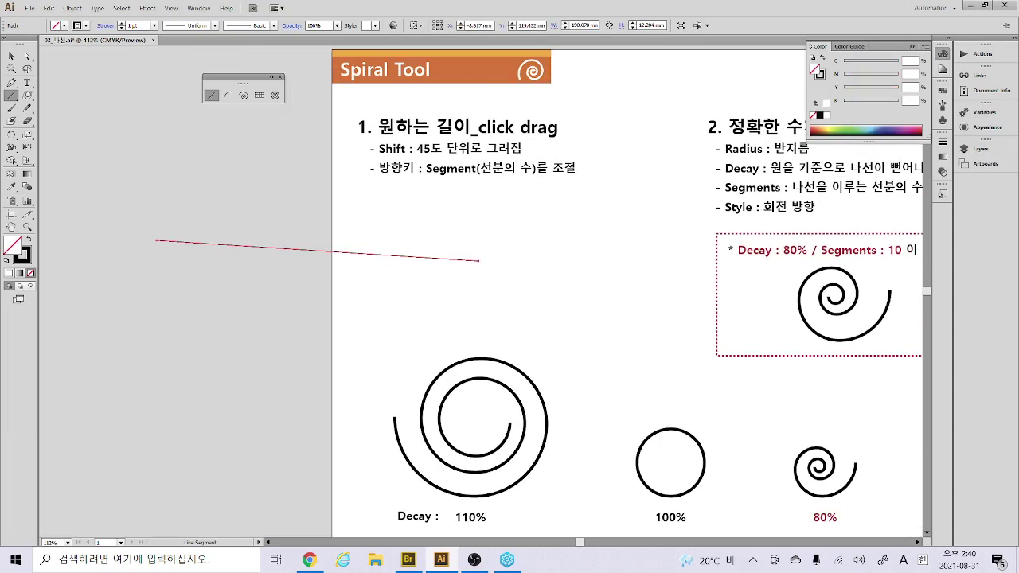
{"action": "left_click_drag", "start_coordinate": [74, 411], "coordinate": [324, 320]}
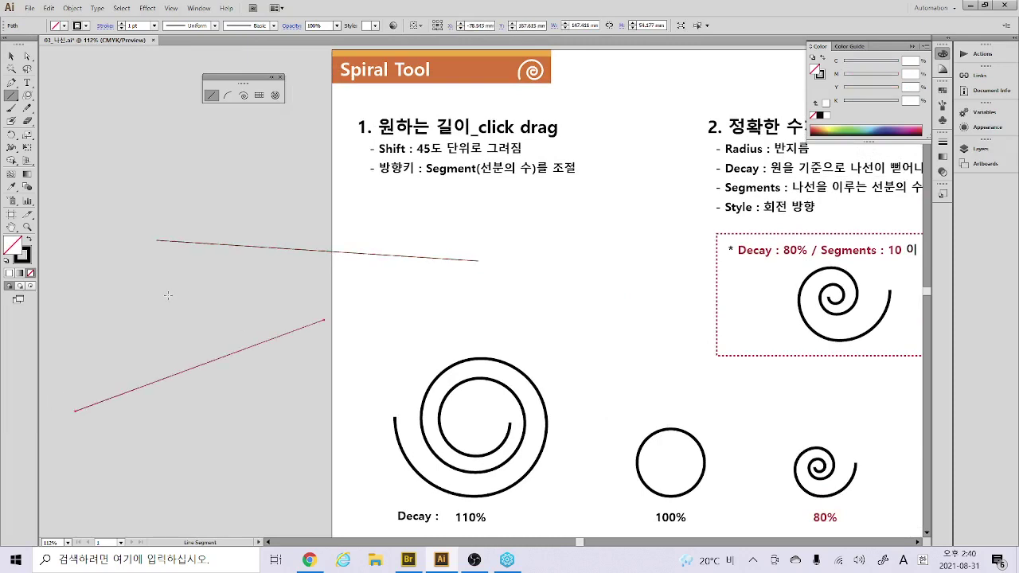
{"action": "left_click_drag", "start_coordinate": [179, 297], "coordinate": [631, 265]}
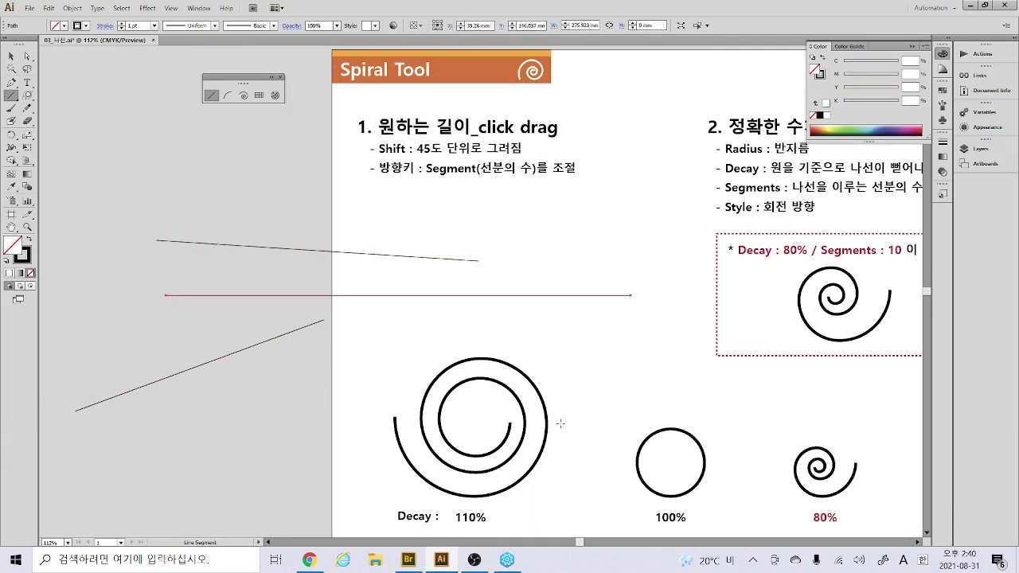
Undo the three drawn line segments
{"action": "key", "text": "ctrl+z"}
{"action": "key", "text": "ctrl+z"}
{"action": "key", "text": "ctrl+z"}
{"action": "key", "text": "ctrl+z"}
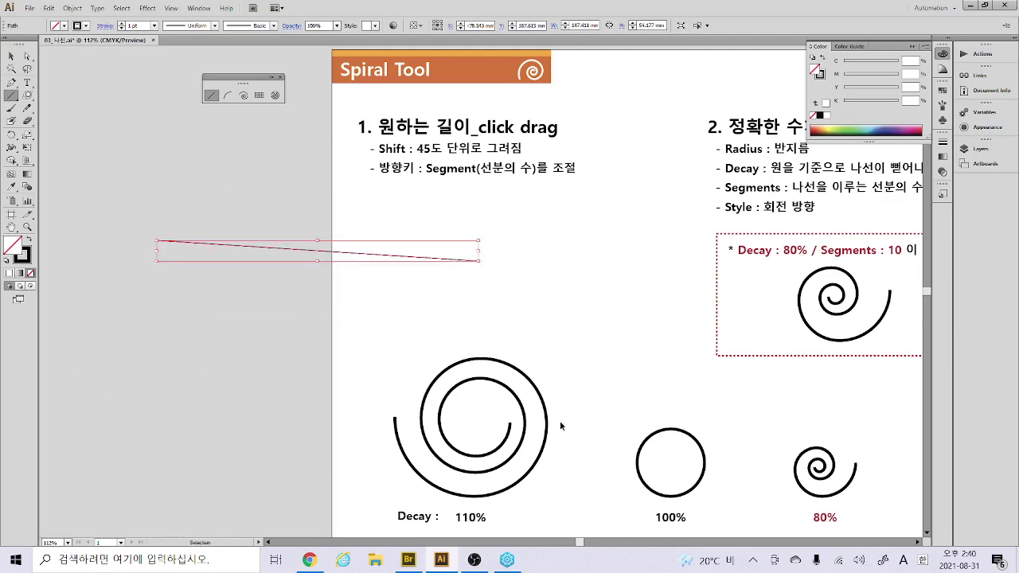
Draw an arc about 77 mm wide and 77 mm high on the empty canvas left of the artboard
{"action": "left_click", "coordinate": [228, 95]}
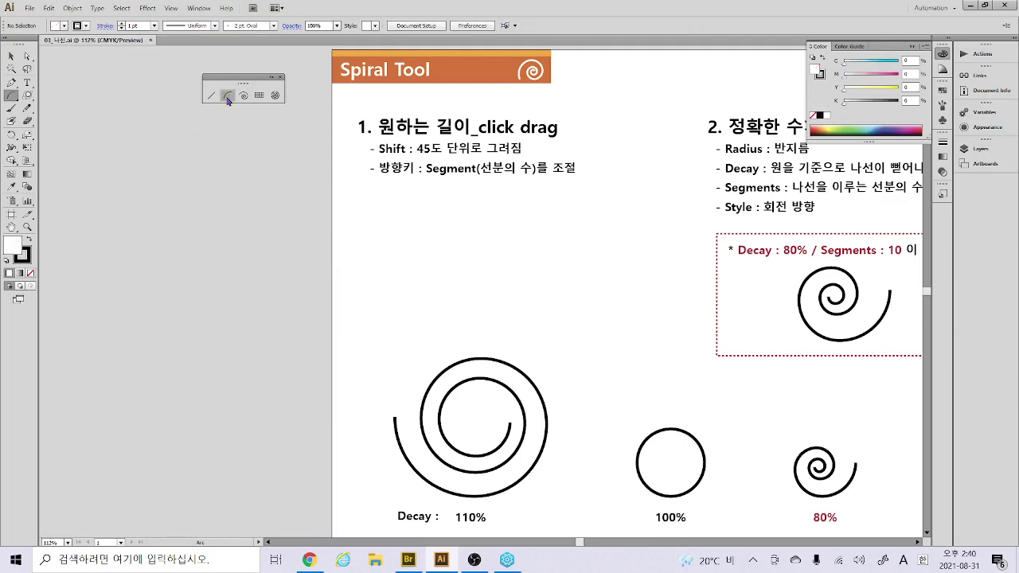
{"action": "left_click_drag", "start_coordinate": [182, 383], "coordinate": [313, 254]}
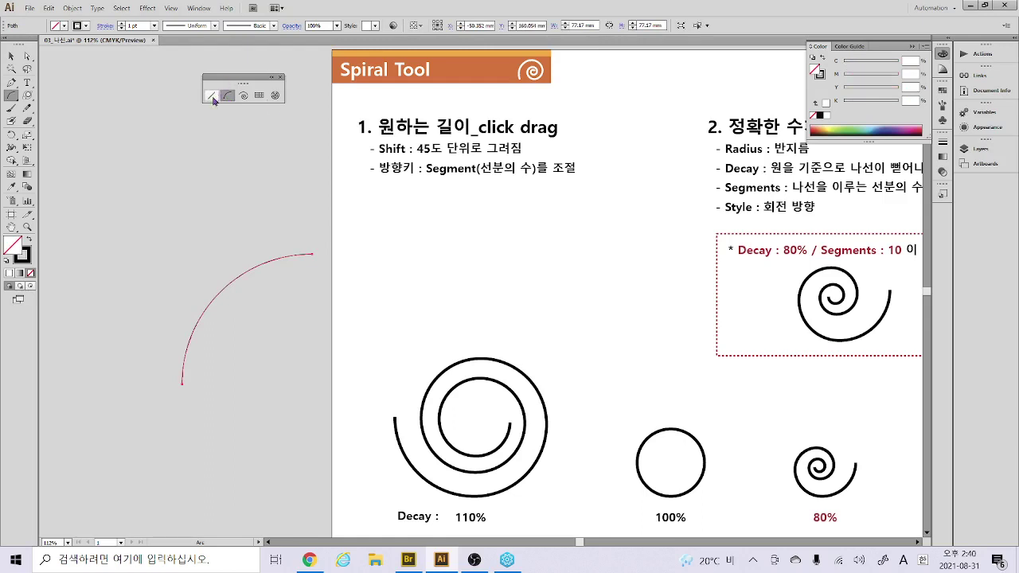
Review the Arc Segment and Line Segment tool options without creating anything from them
{"action": "left_click", "coordinate": [289, 194]}
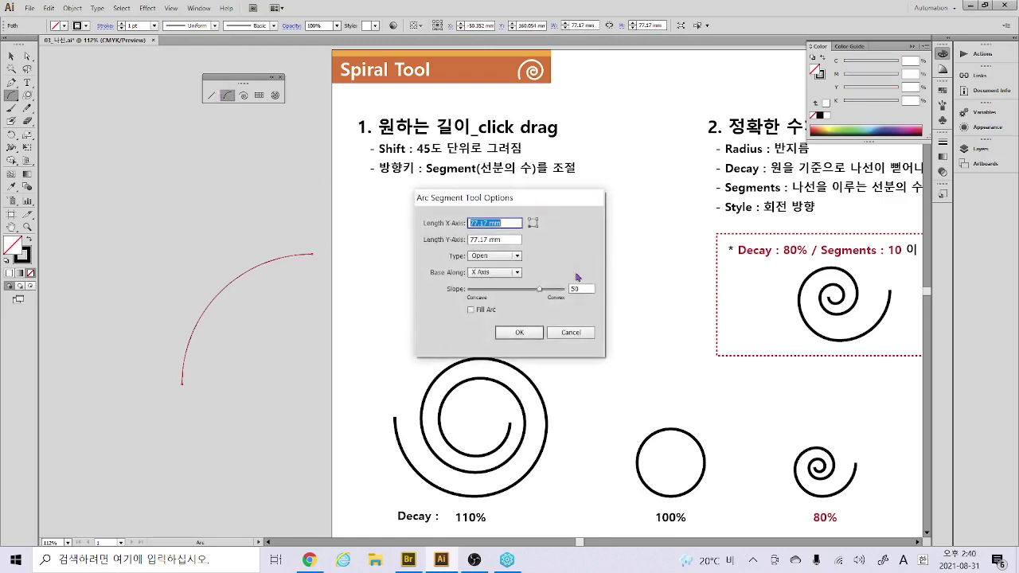
{"action": "left_click", "coordinate": [567, 332]}
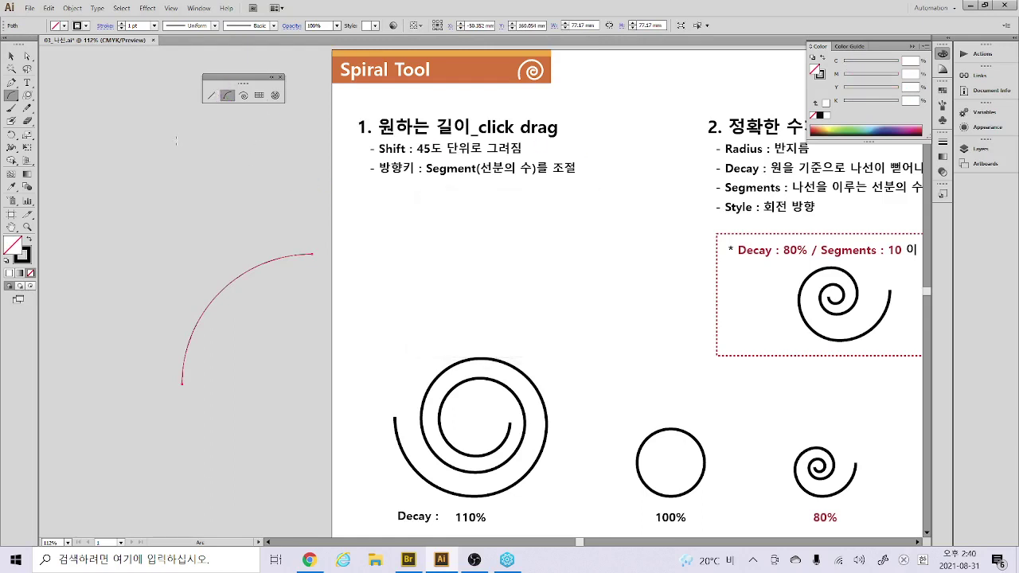
{"action": "left_click", "coordinate": [211, 96]}
{"action": "left_click", "coordinate": [469, 182]}
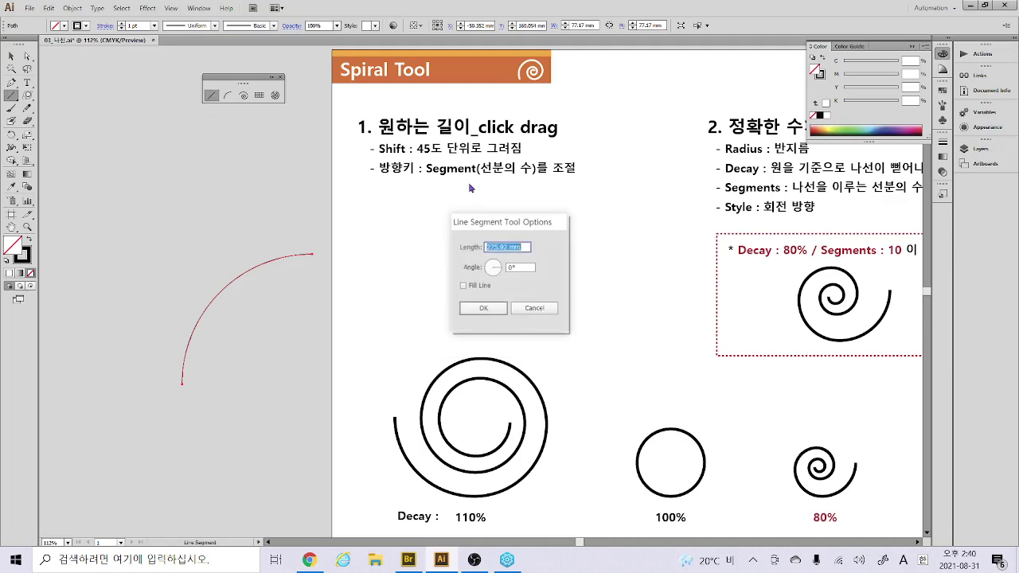
{"action": "left_click", "coordinate": [535, 309]}
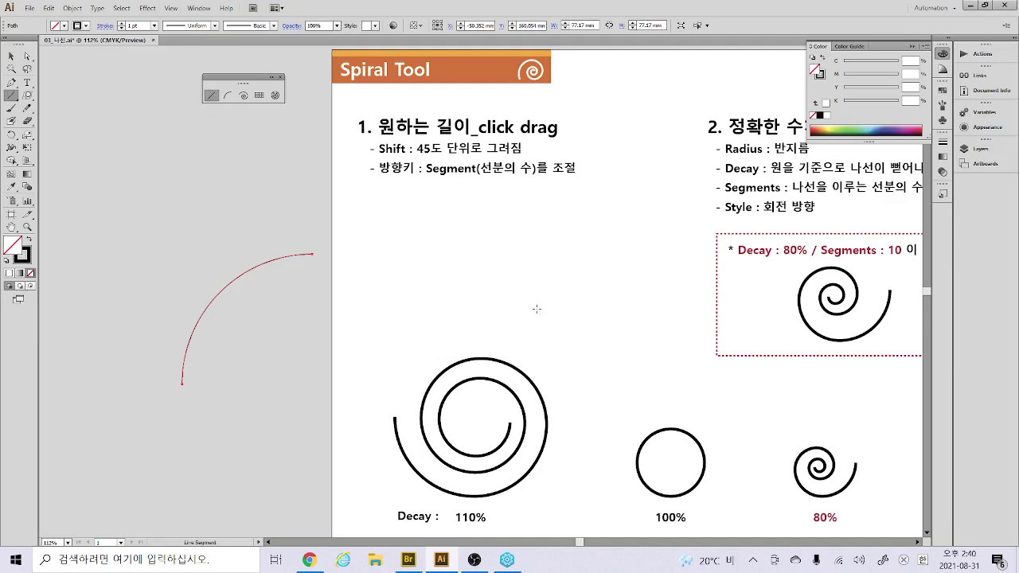
Delete the arc and draw a 13-segment spiral about 118 mm wide left of the artboard, varying its segment count while drawing
{"action": "left_click", "coordinate": [244, 95]}
{"action": "key", "text": "Delete"}
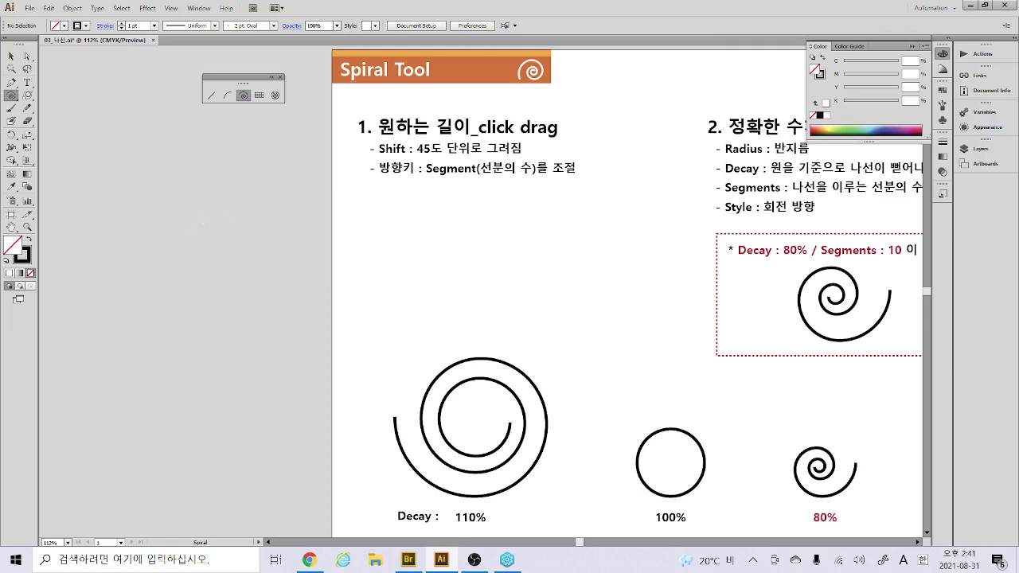
{"action": "left_click_drag", "start_coordinate": [188, 236], "coordinate": [311, 218]}
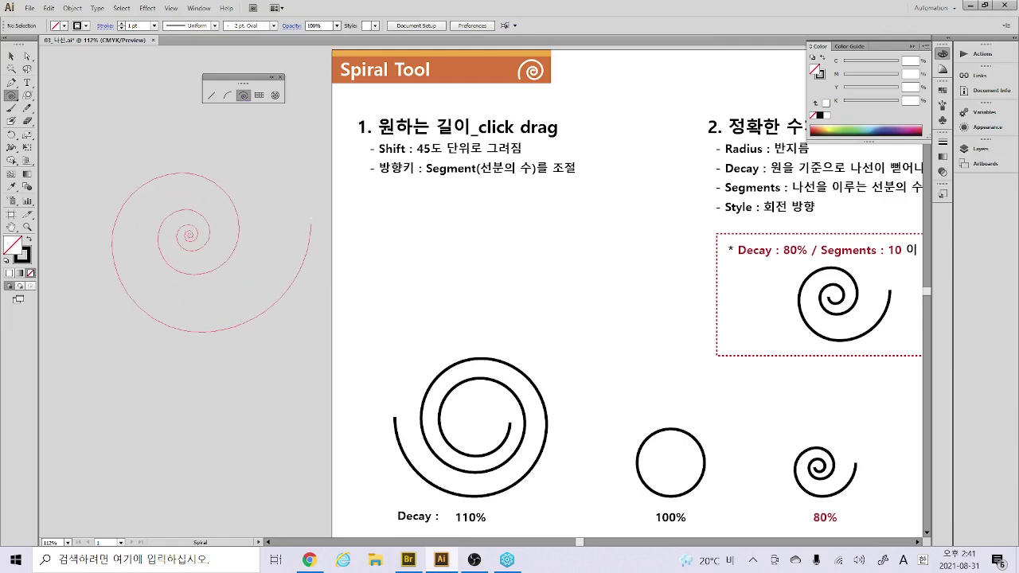
{"action": "key", "text": "Down"}
{"action": "key", "text": "Down"}
{"action": "key", "text": "Down"}
{"action": "key", "text": "Down"}
{"action": "key", "text": "Down"}
{"action": "key", "text": "Down"}
{"action": "key", "text": "Down"}
{"action": "key", "text": "Down"}
{"action": "key", "text": "Down"}
{"action": "key", "text": "Up"}
{"action": "key", "text": "Up"}
{"action": "key", "text": "Up"}
{"action": "key", "text": "Up"}
{"action": "key", "text": "Up"}
{"action": "key", "text": "Up"}
{"action": "key", "text": "Up"}
{"action": "left_click_drag", "start_coordinate": [311, 218], "coordinate": [310, 218]}
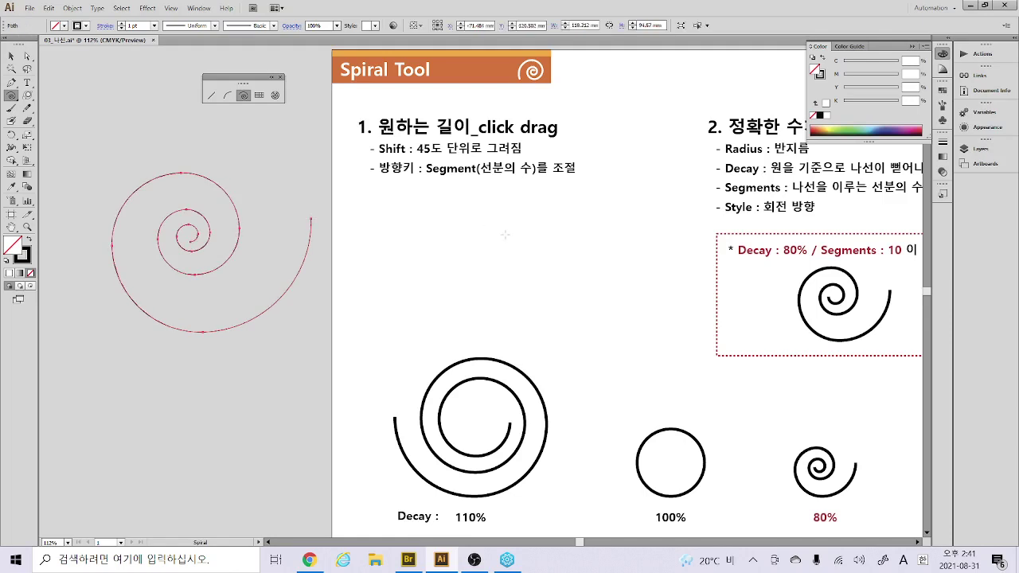
Review the Spiral tool's radius, decay, segments and style options without applying them, and delete the drawn spiral
{"action": "left_click", "coordinate": [289, 327]}
{"action": "left_click_drag", "start_coordinate": [503, 208], "coordinate": [289, 195]}
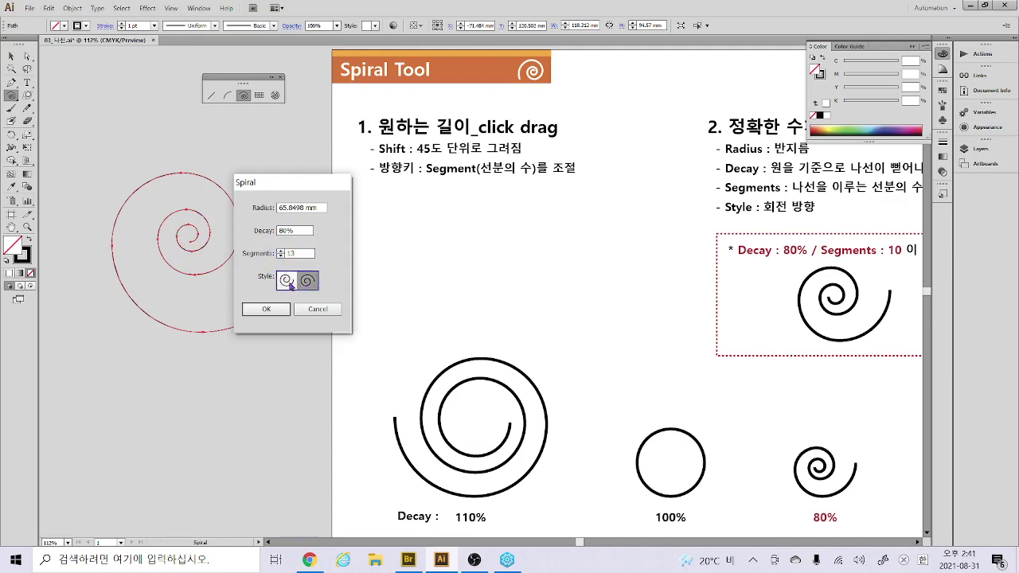
{"action": "left_click", "coordinate": [315, 310]}
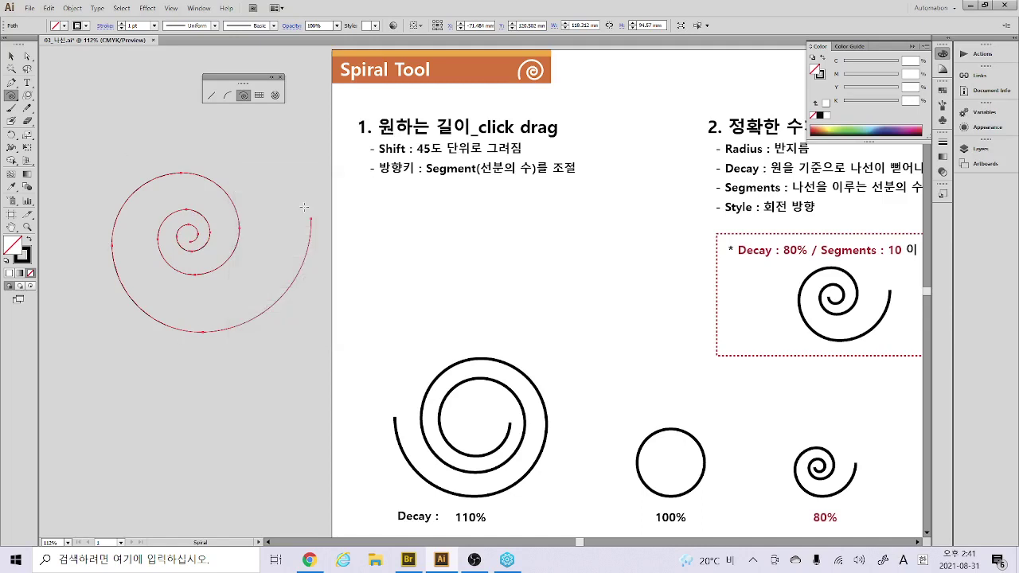
{"action": "key", "text": "Delete"}
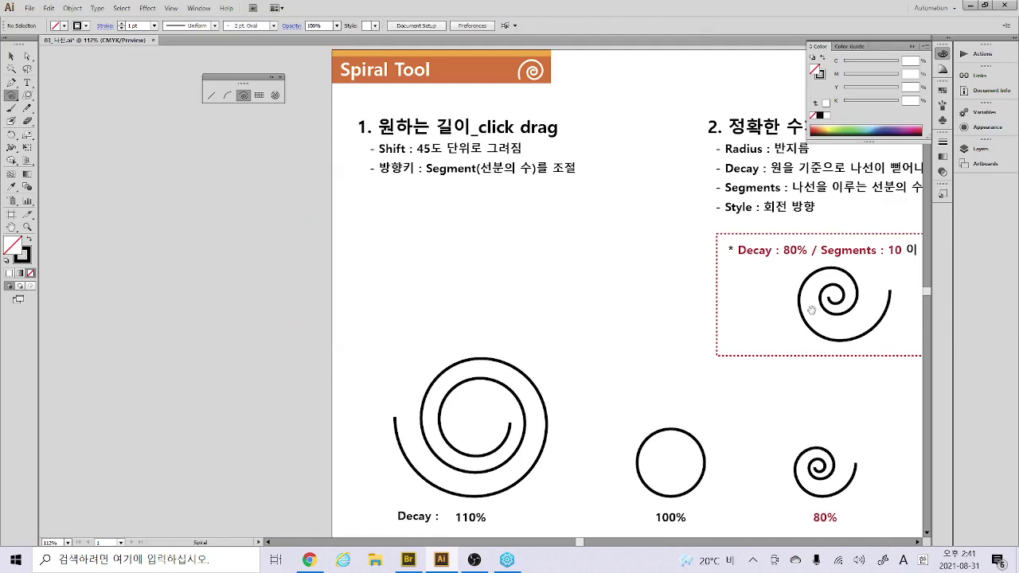
Compare the Spiral tool's option values with the document's decay examples, without creating a spiral
{"action": "left_click_drag", "start_coordinate": [811, 310], "coordinate": [594, 301]}
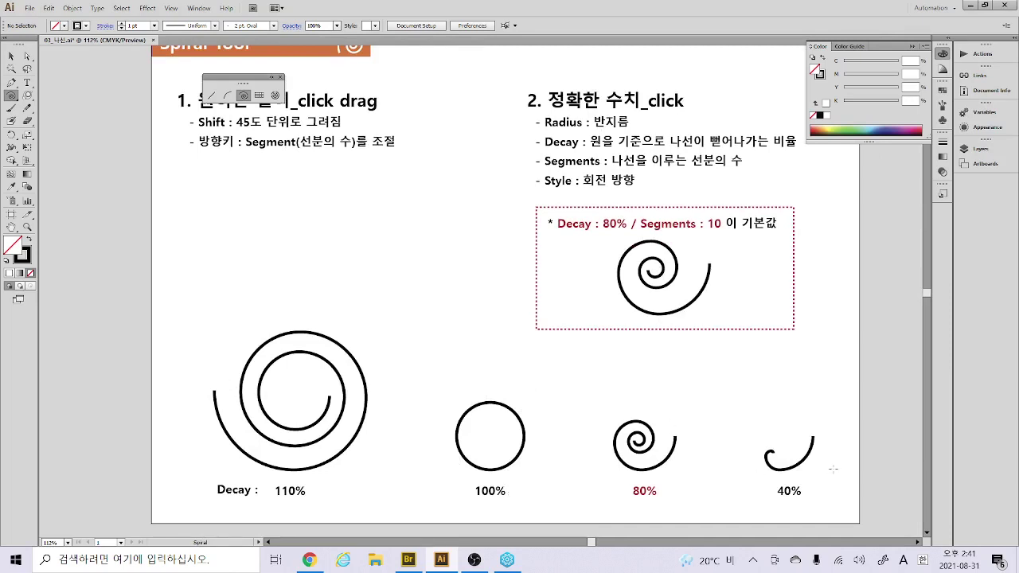
{"action": "left_click", "coordinate": [200, 278]}
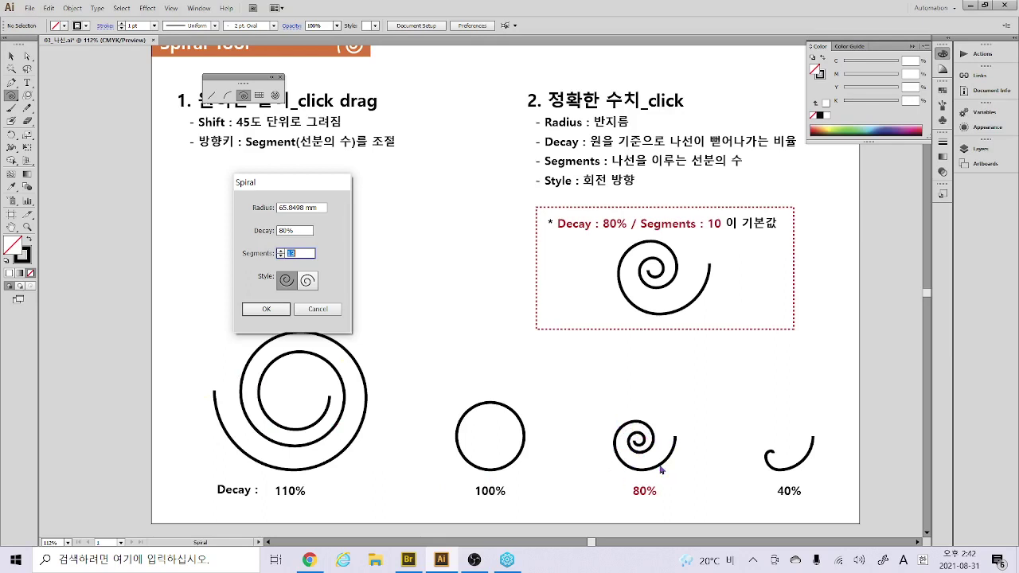
{"action": "left_click", "coordinate": [316, 311]}
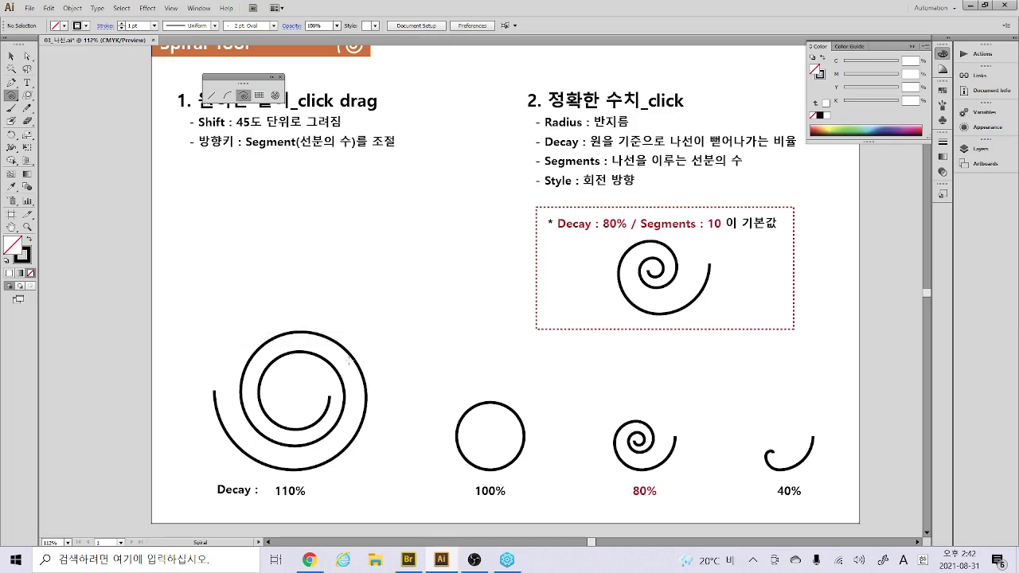
{"action": "left_click", "coordinate": [408, 560]}
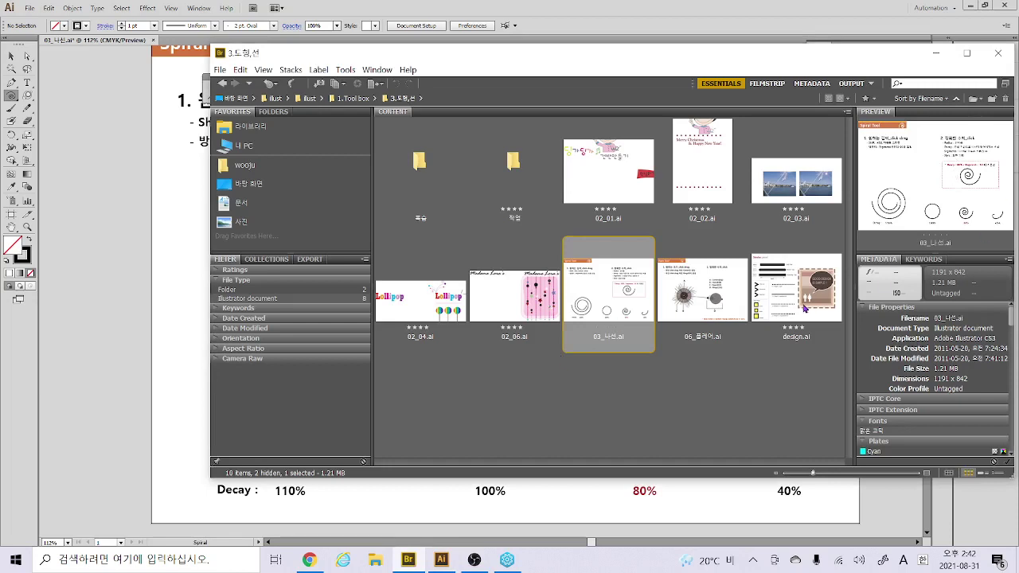
{"action": "left_click_drag", "start_coordinate": [805, 309], "coordinate": [484, 44]}
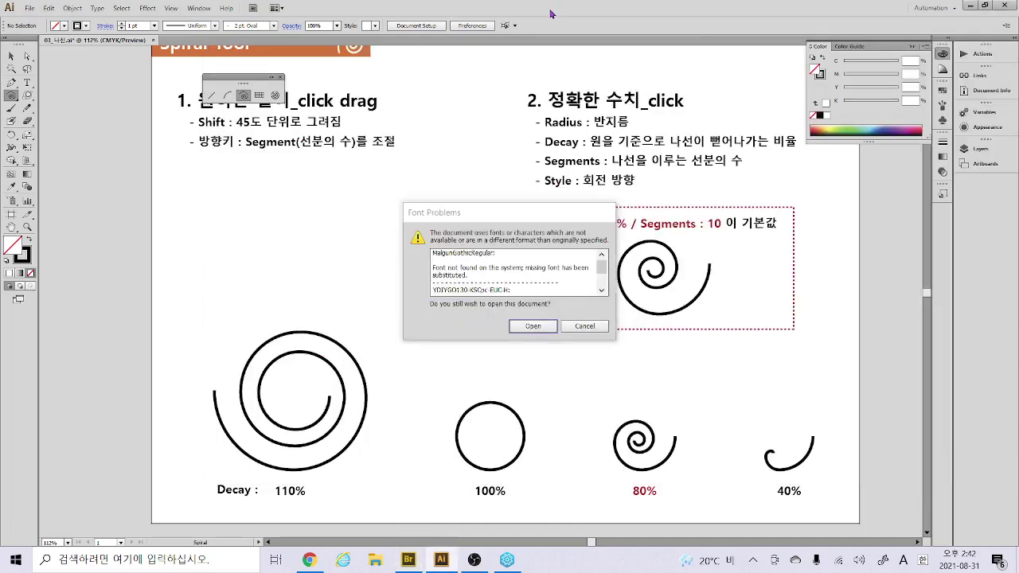
{"action": "left_click", "coordinate": [583, 327]}
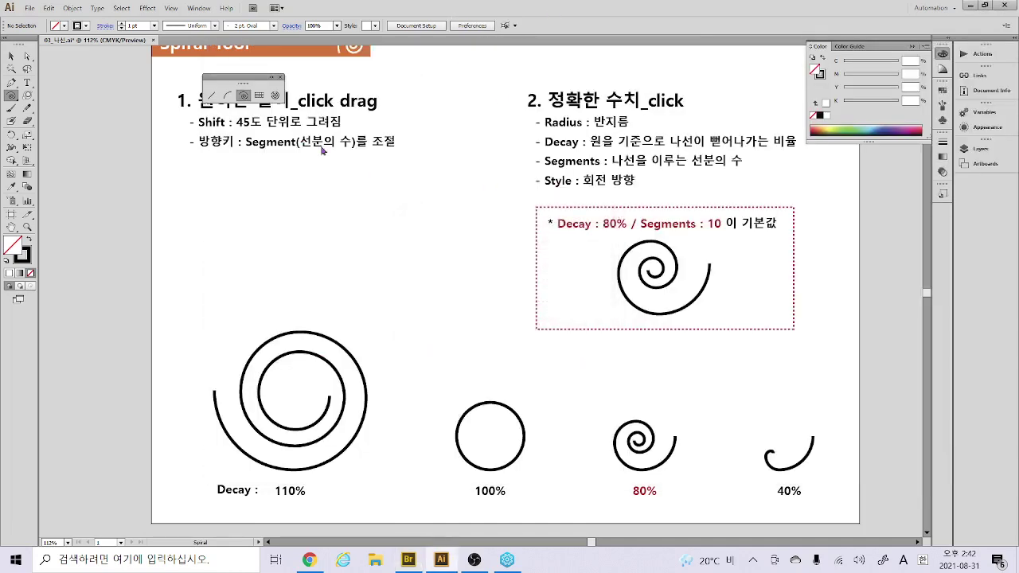
Close the spiral document without saving it, and open design.ai from Bridge in Illustrator despite the missing fonts
{"action": "key", "text": "ctrl+w"}
{"action": "left_click", "coordinate": [563, 297]}
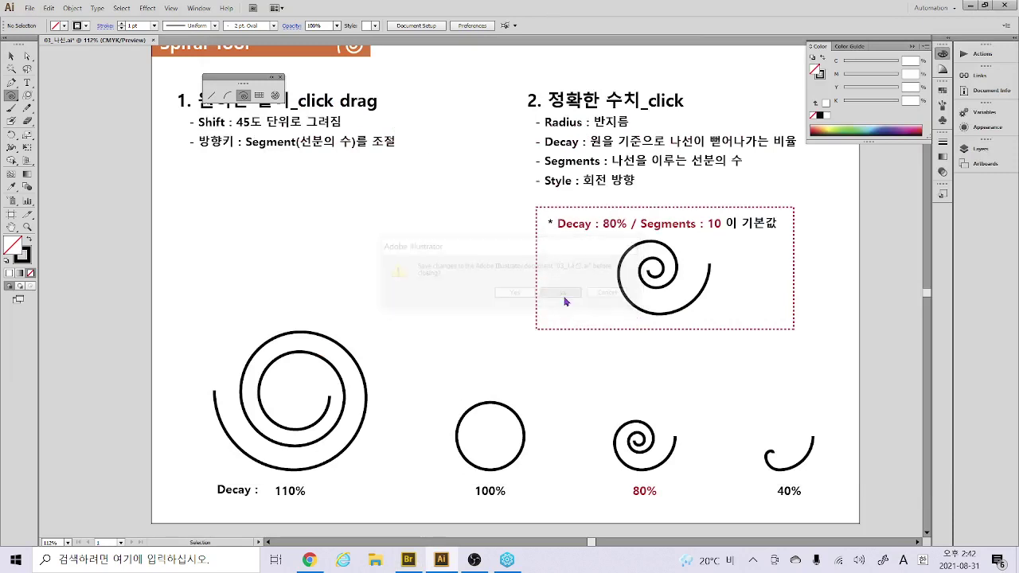
{"action": "left_click", "coordinate": [409, 560]}
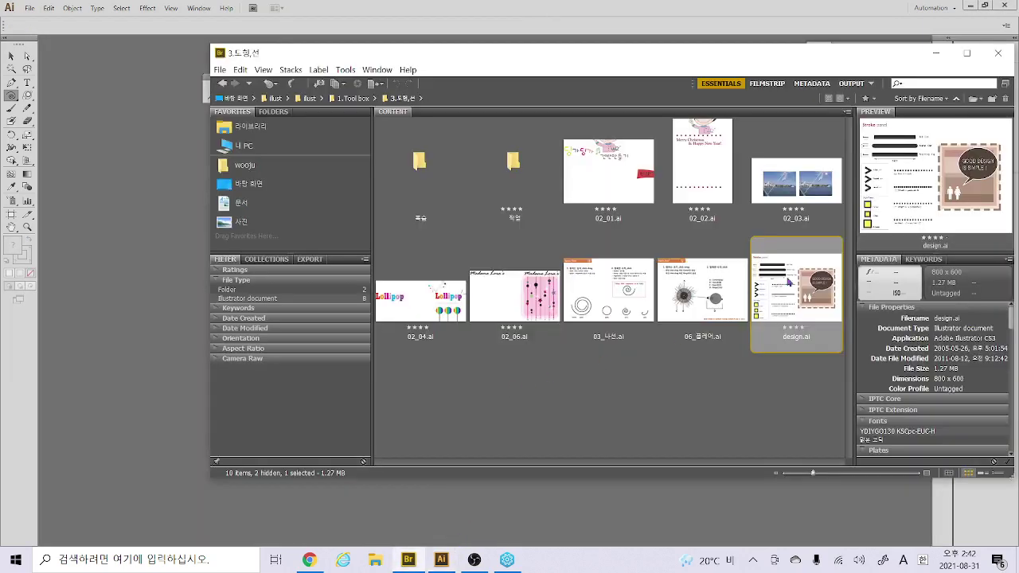
{"action": "left_click_drag", "start_coordinate": [790, 282], "coordinate": [28, 295]}
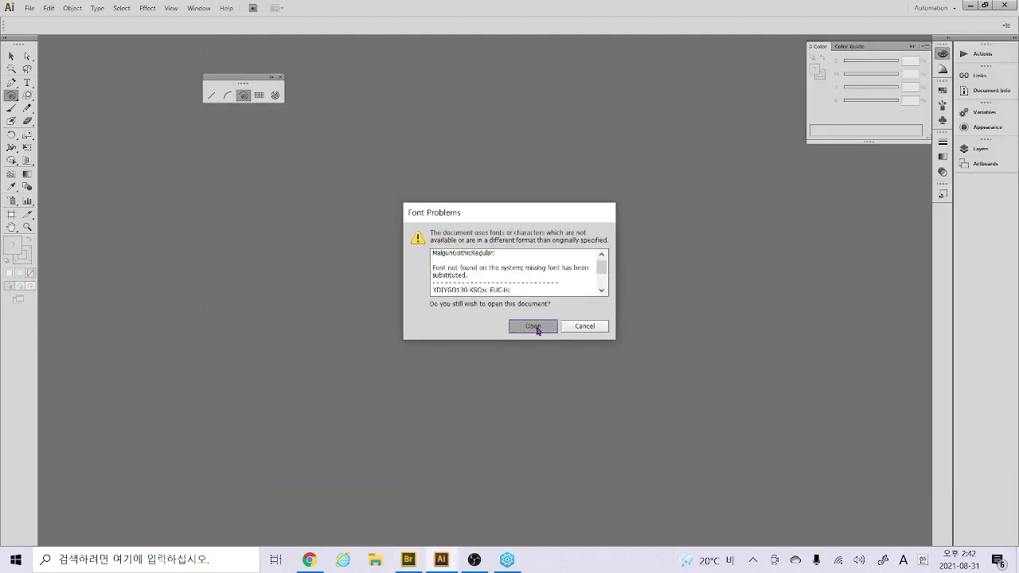
{"action": "left_click", "coordinate": [533, 326]}
{"action": "key", "text": "ctrl"}
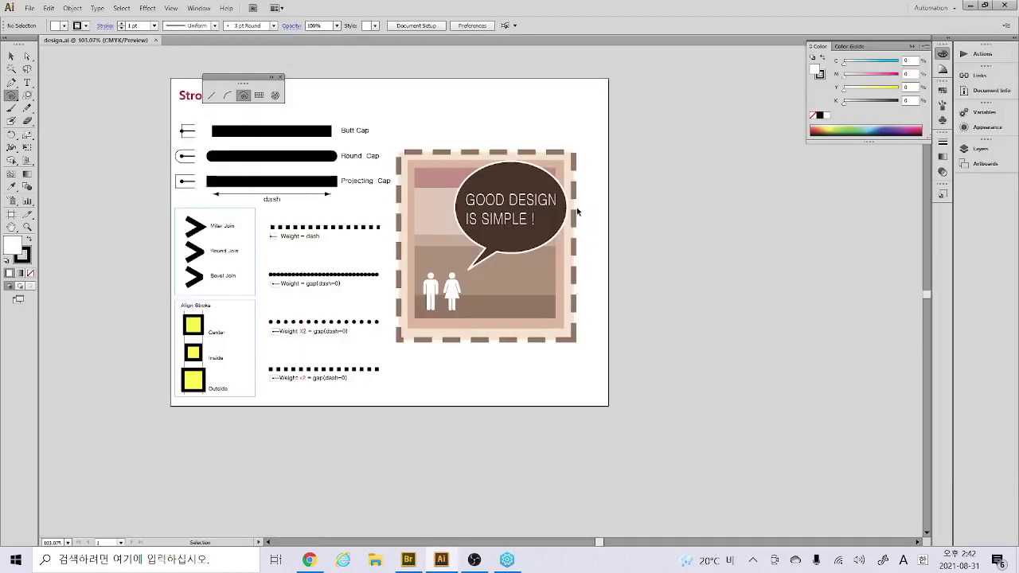
{"action": "key", "text": "ctrl+0"}
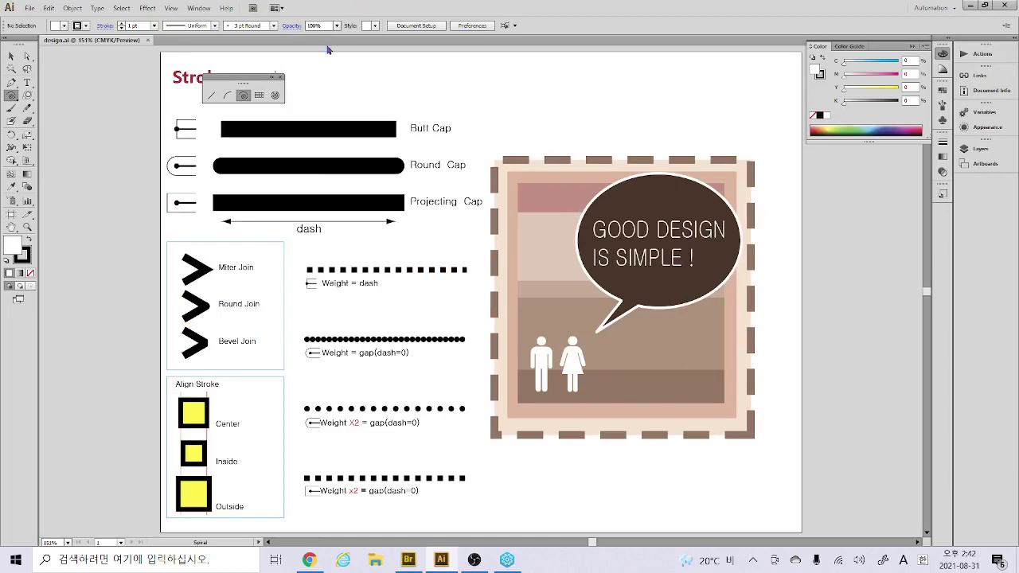
{"action": "left_click_drag", "start_coordinate": [481, 275], "coordinate": [642, 266]}
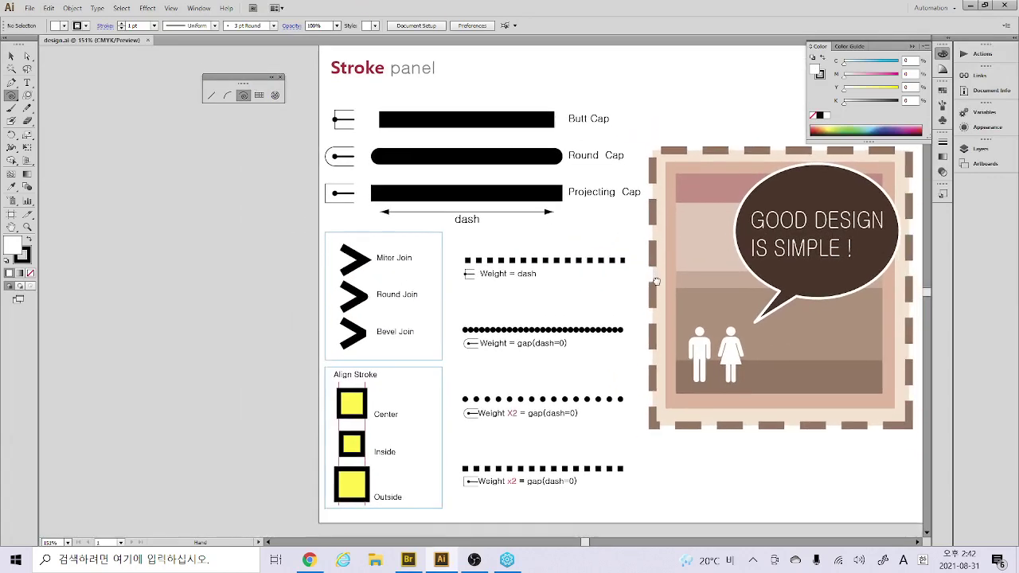
Float the Stroke panel on its own above the framed illustration, and move the line tools palette clear of the page title
{"action": "left_click", "coordinate": [942, 142]}
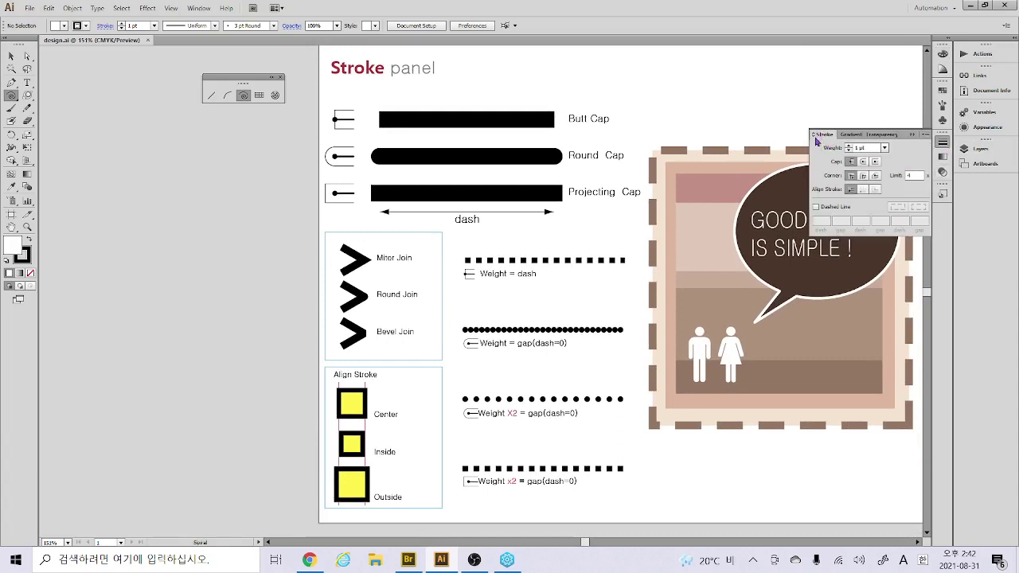
{"action": "left_click_drag", "start_coordinate": [823, 135], "coordinate": [625, 58]}
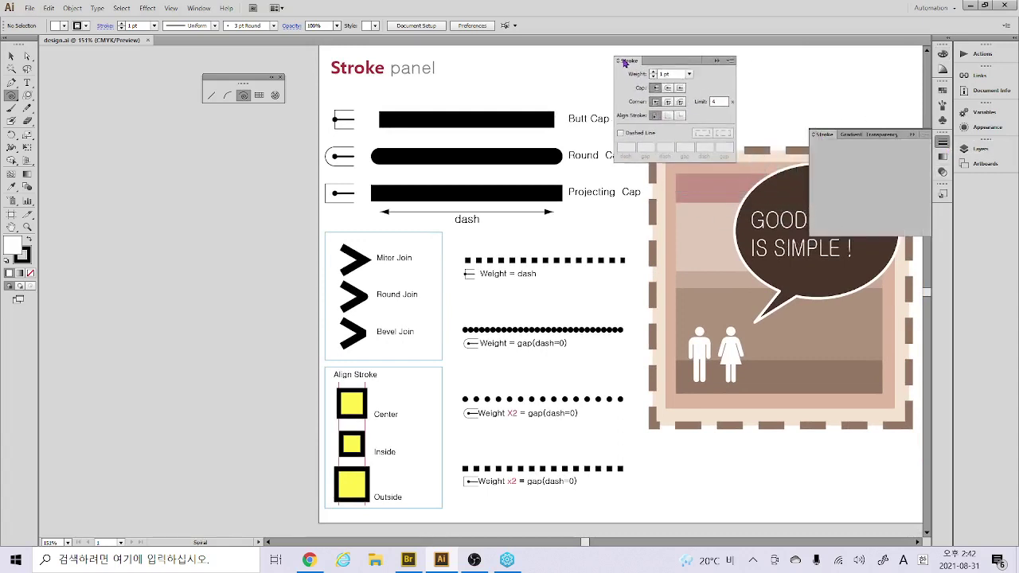
{"action": "left_click", "coordinate": [913, 134]}
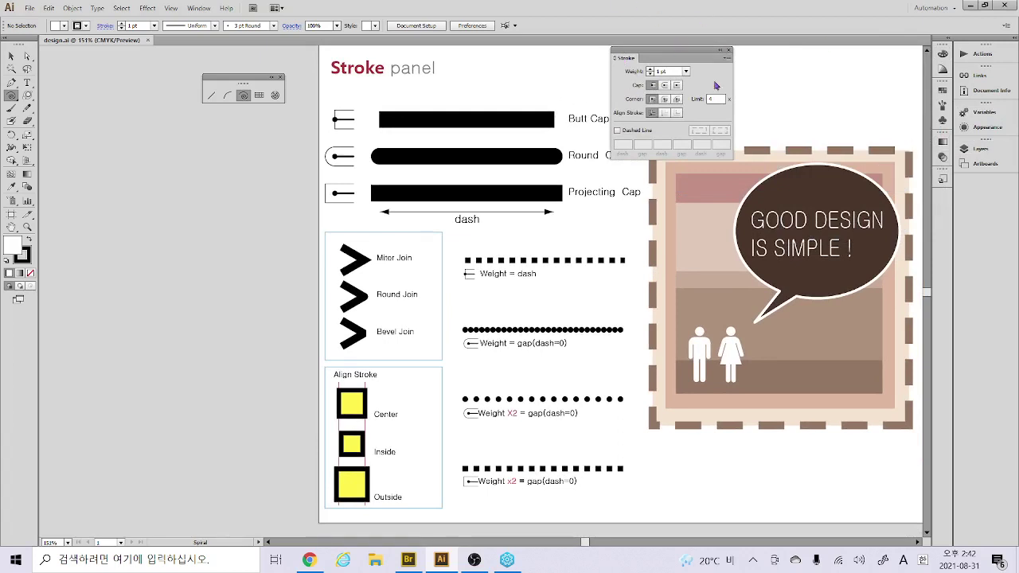
{"action": "left_click", "coordinate": [11, 227]}
{"action": "left_click_drag", "start_coordinate": [431, 279], "coordinate": [252, 307]}
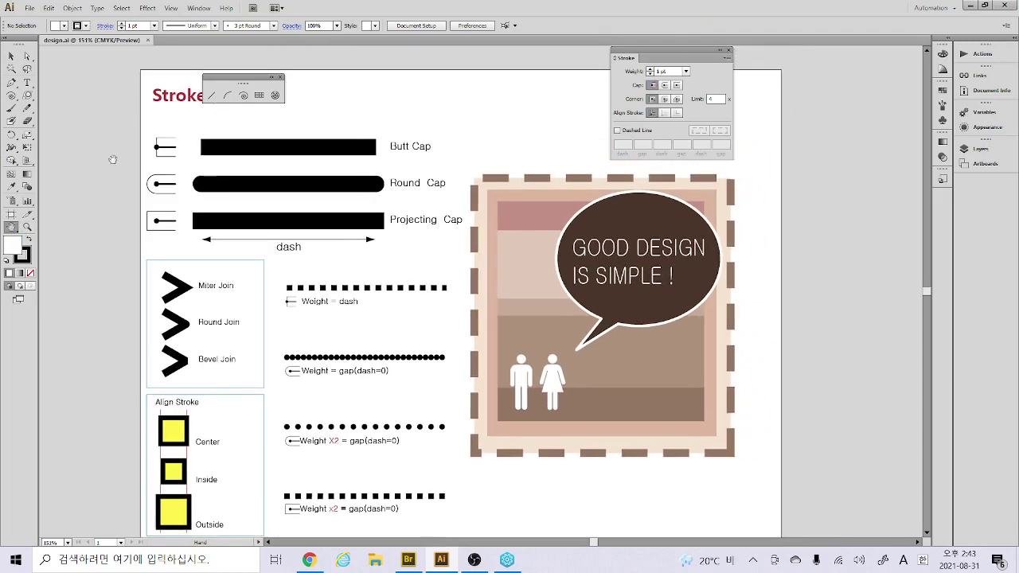
{"action": "left_click", "coordinate": [11, 55]}
{"action": "scroll", "coordinate": [333, 156], "scroll_direction": "down", "scroll_amount": 1}
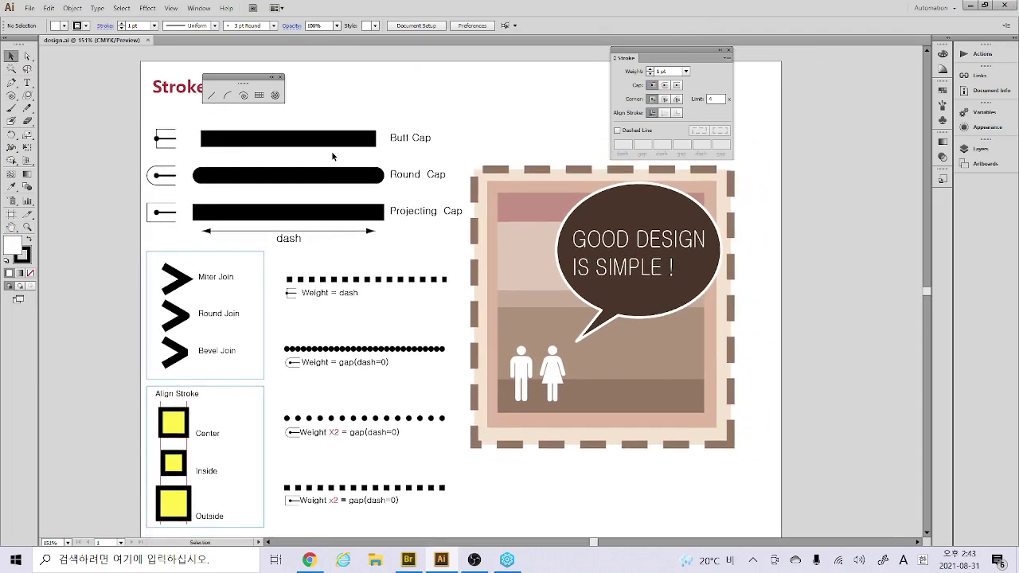
{"action": "mouse_move", "coordinate": [256, 81]}
{"action": "left_mouse_down"}
{"action": "mouse_move", "coordinate": [145, 87]}
{"action": "mouse_move", "coordinate": [96, 63]}
{"action": "left_mouse_up"}
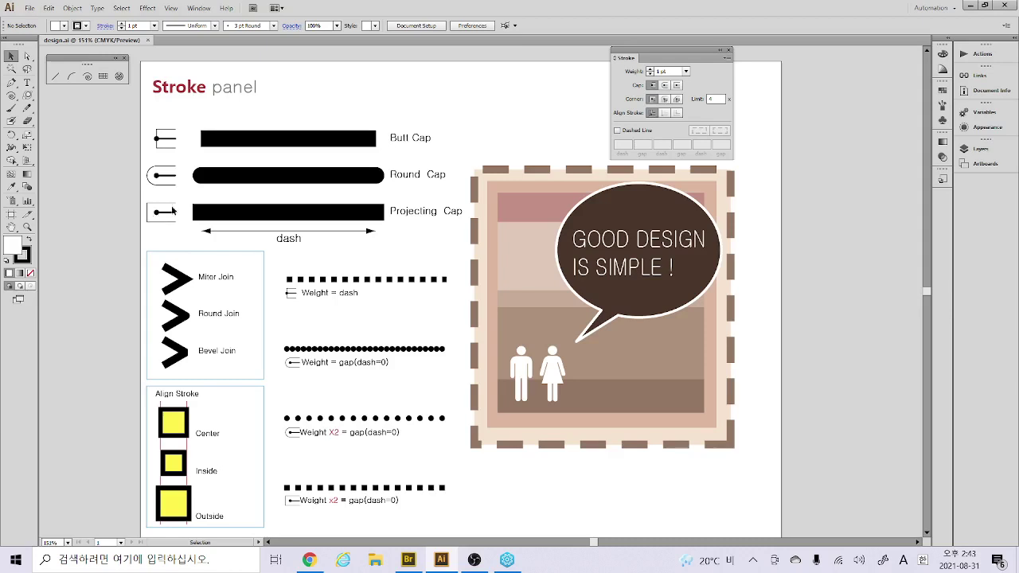
Draw a horizontal line about 101 mm long above the Butt Cap example and set its stroke weight to 14 pt
{"action": "left_click", "coordinate": [55, 76]}
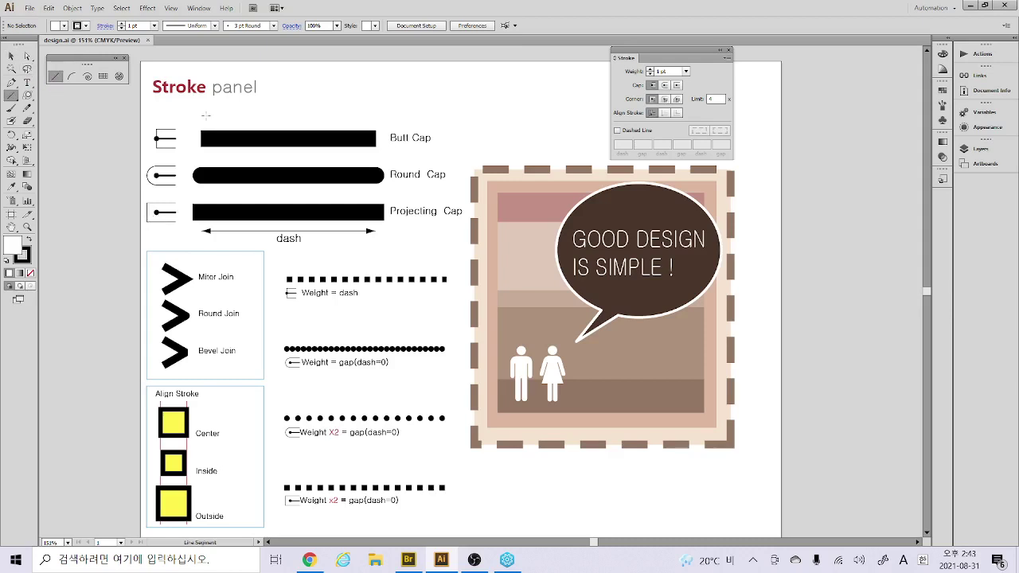
{"action": "left_click_drag", "start_coordinate": [208, 114], "coordinate": [439, 112]}
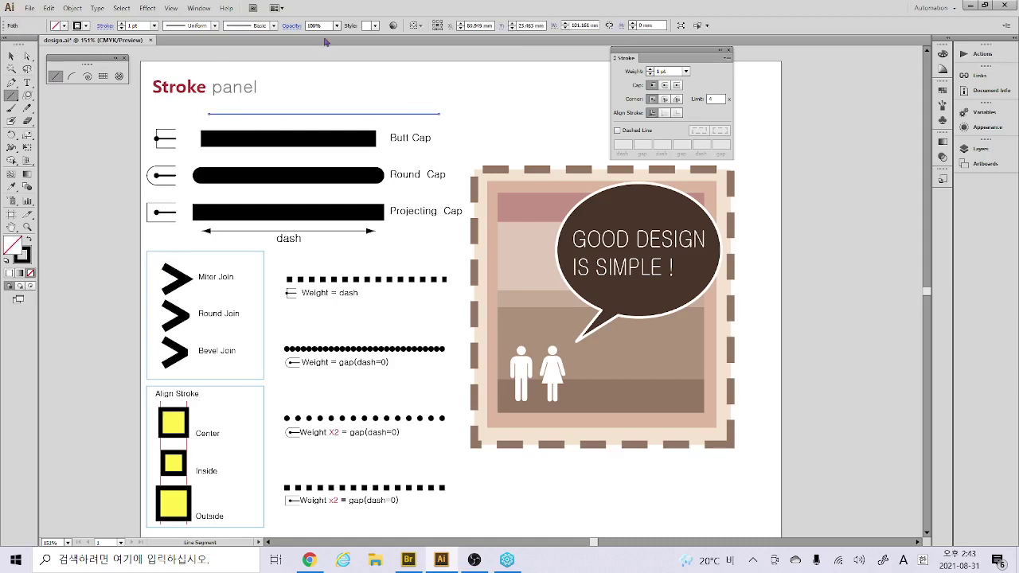
{"action": "left_click", "coordinate": [650, 70]}
{"action": "left_click", "coordinate": [650, 70]}
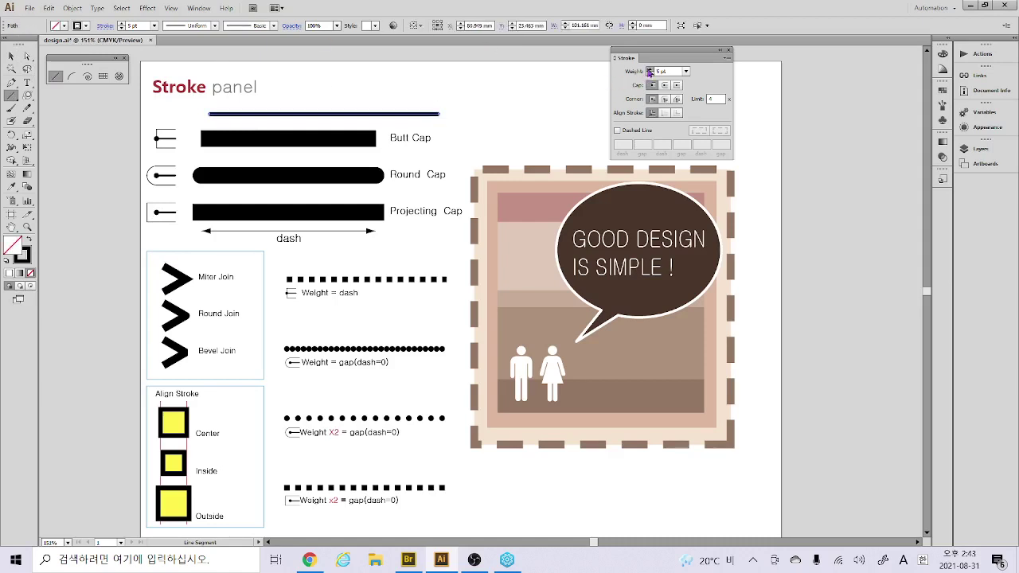
{"action": "left_click", "coordinate": [649, 70]}
{"action": "left_click", "coordinate": [649, 70]}
{"action": "left_click", "coordinate": [650, 70]}
{"action": "left_click", "coordinate": [650, 70]}
{"action": "left_click", "coordinate": [650, 70]}
{"action": "left_click", "coordinate": [650, 70]}
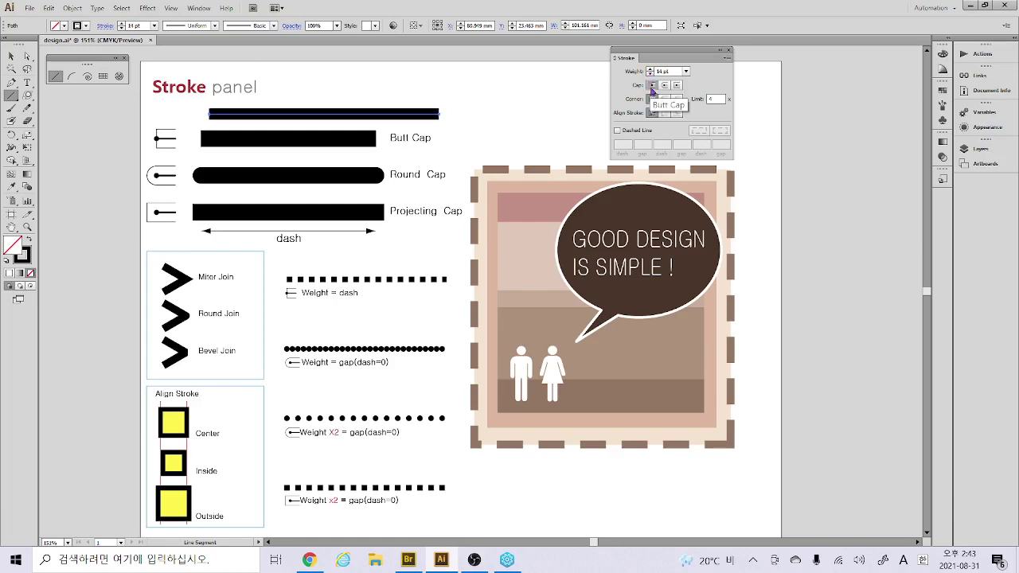
Try Round Cap on the line above the Butt Cap example, and set its ends to Projecting Cap
{"action": "left_click", "coordinate": [664, 86]}
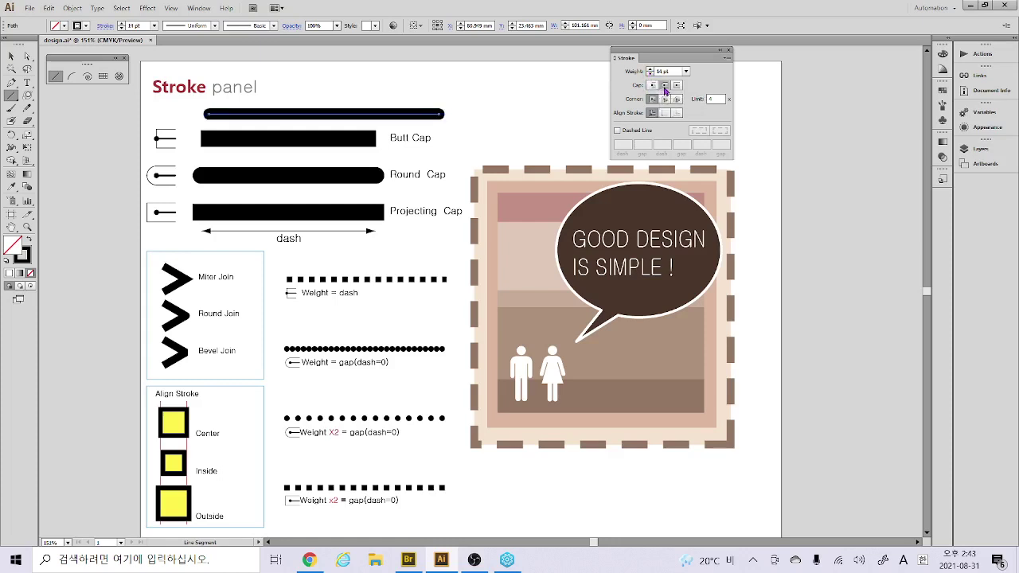
{"action": "left_click", "coordinate": [676, 86]}
{"action": "left_click", "coordinate": [10, 56]}
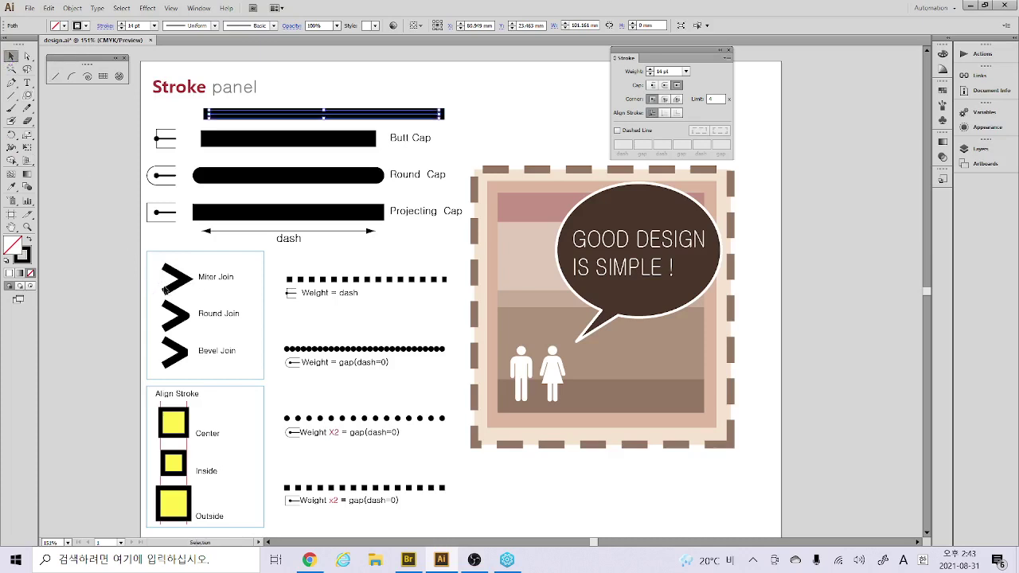
Draw an open three-point chevron with its corner facing the artboard, on the canvas beside the cap examples
{"action": "left_click", "coordinate": [11, 82]}
{"action": "left_click", "coordinate": [84, 192]}
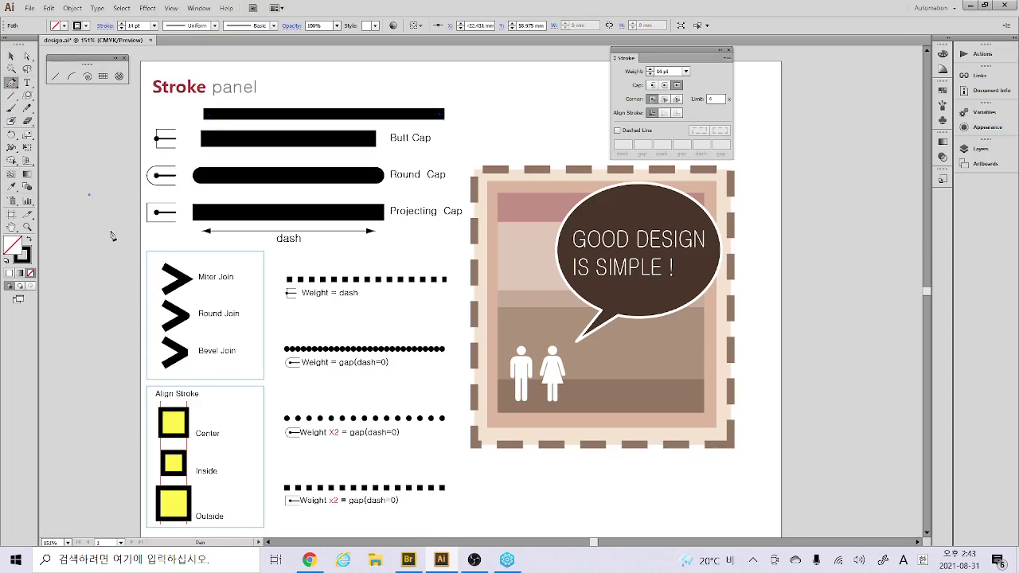
{"action": "left_click", "coordinate": [120, 228]}
{"action": "left_click", "coordinate": [93, 256]}
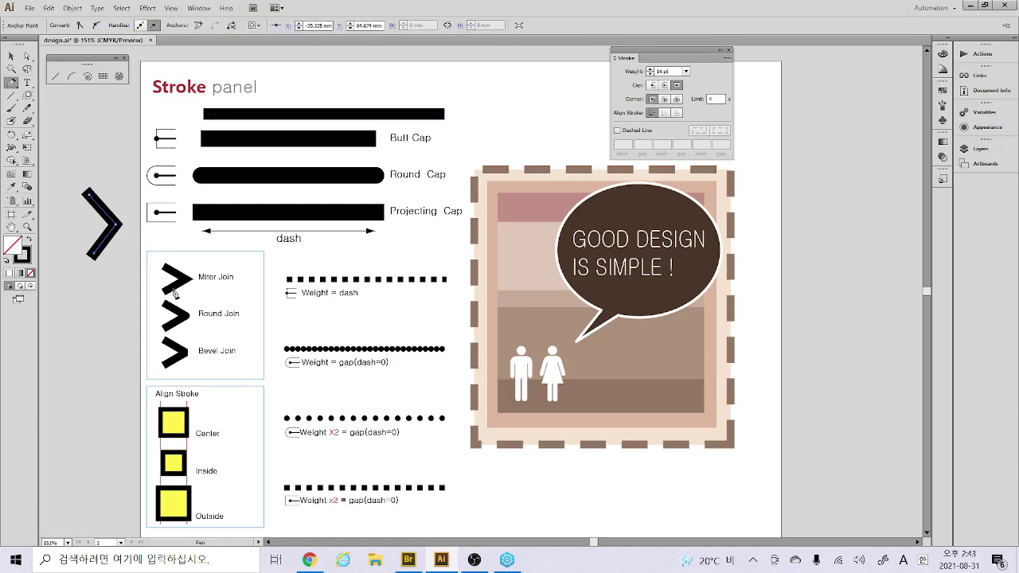
Compare the Round and Projecting caps on the chevron, and set its ends to Butt Cap
{"action": "left_click", "coordinate": [653, 85]}
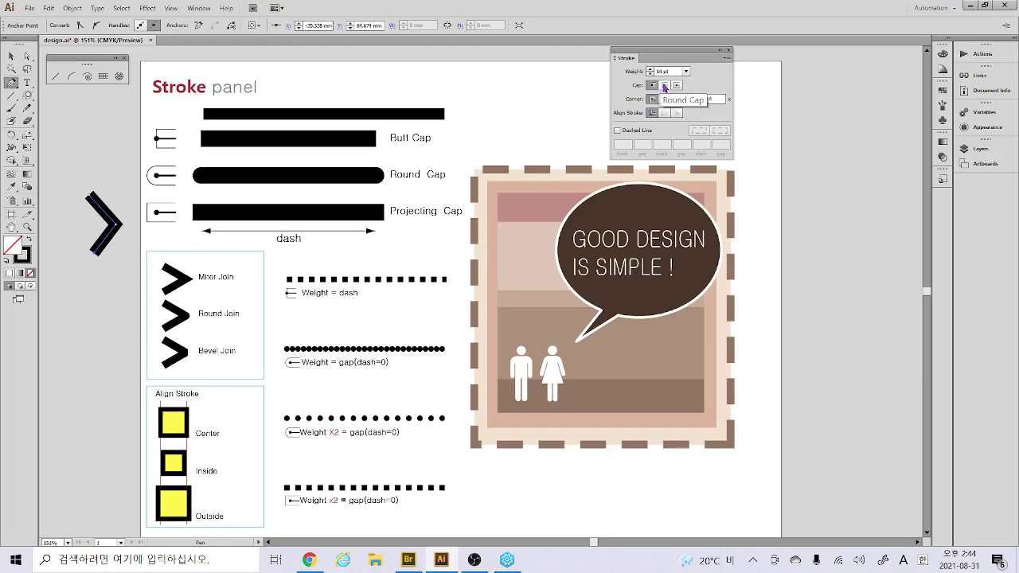
{"action": "left_click", "coordinate": [665, 86]}
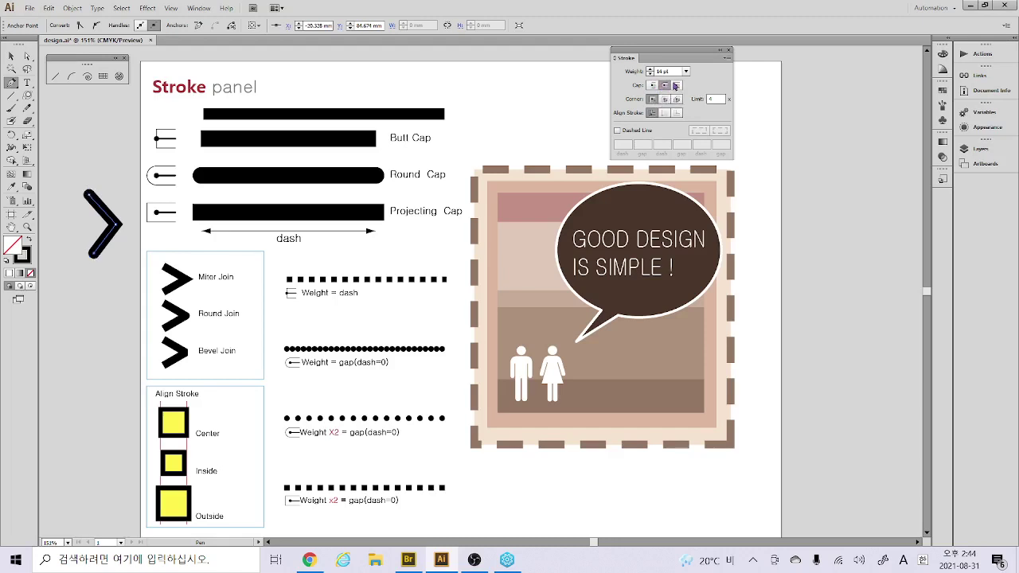
{"action": "left_click", "coordinate": [676, 85]}
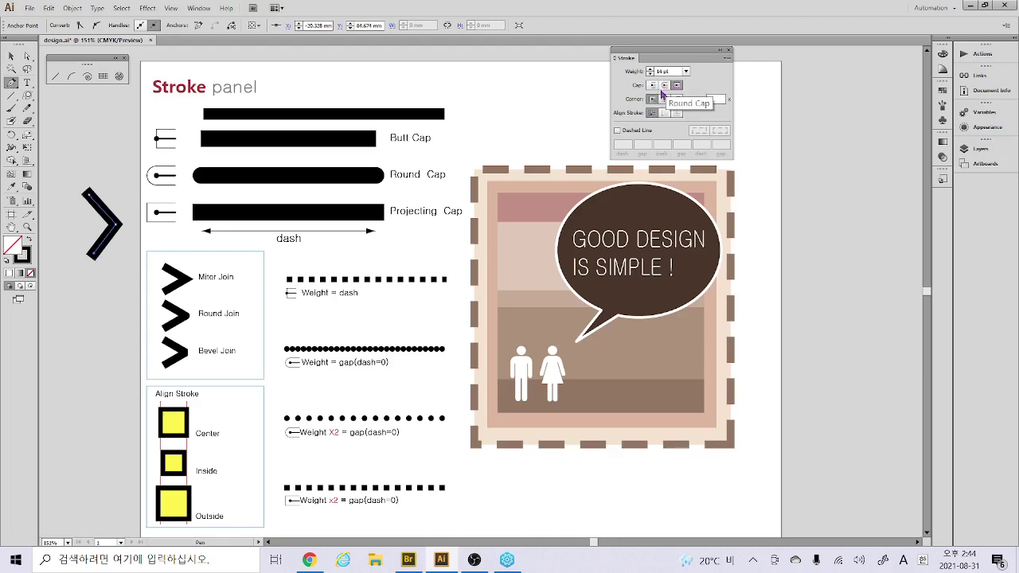
{"action": "left_click", "coordinate": [664, 86]}
{"action": "left_click", "coordinate": [652, 86]}
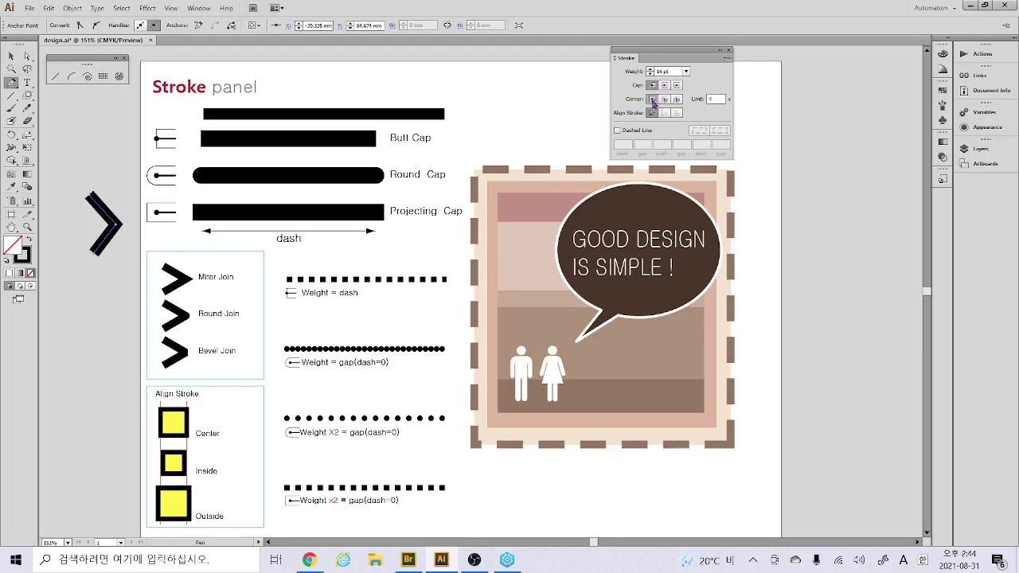
Try the Round and Bevel joins on the chevron's corner, and return it to Miter Join
{"action": "left_click", "coordinate": [665, 100]}
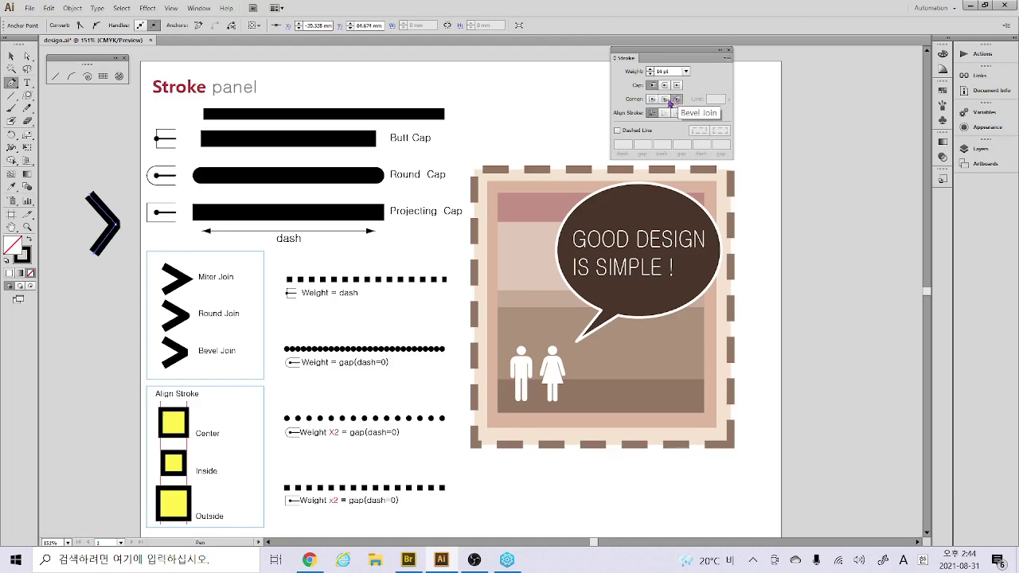
{"action": "left_click", "coordinate": [654, 100]}
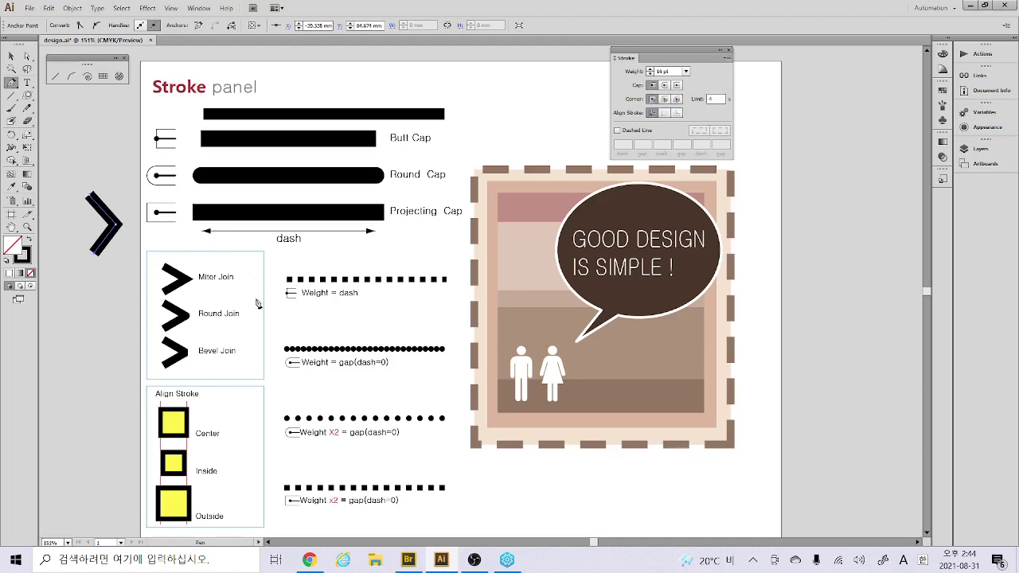
{"action": "left_click", "coordinate": [11, 57]}
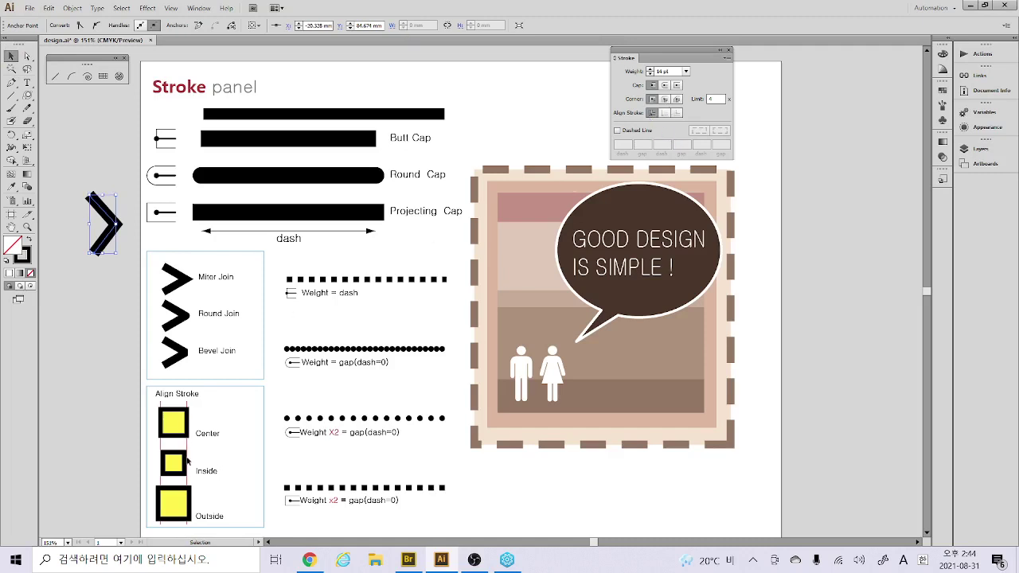
Draw a rectangle about 19 × 22 mm on the canvas beside the Align Stroke examples and fill it with orange FFB55C
{"action": "scroll", "coordinate": [224, 527], "scroll_direction": "down", "scroll_amount": 2}
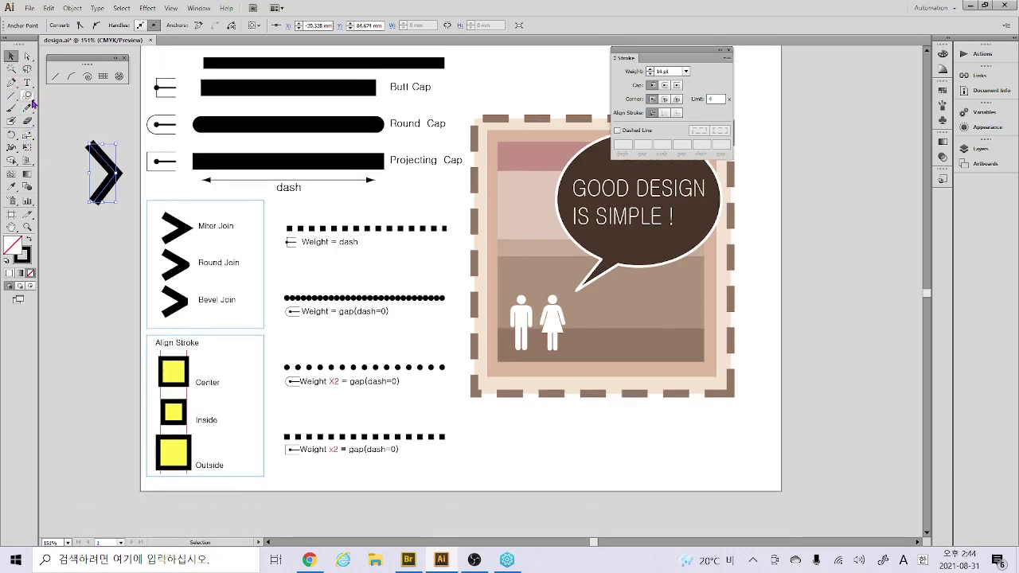
{"action": "left_click", "coordinate": [27, 95]}
{"action": "left_click_drag", "start_coordinate": [27, 95], "coordinate": [63, 100]}
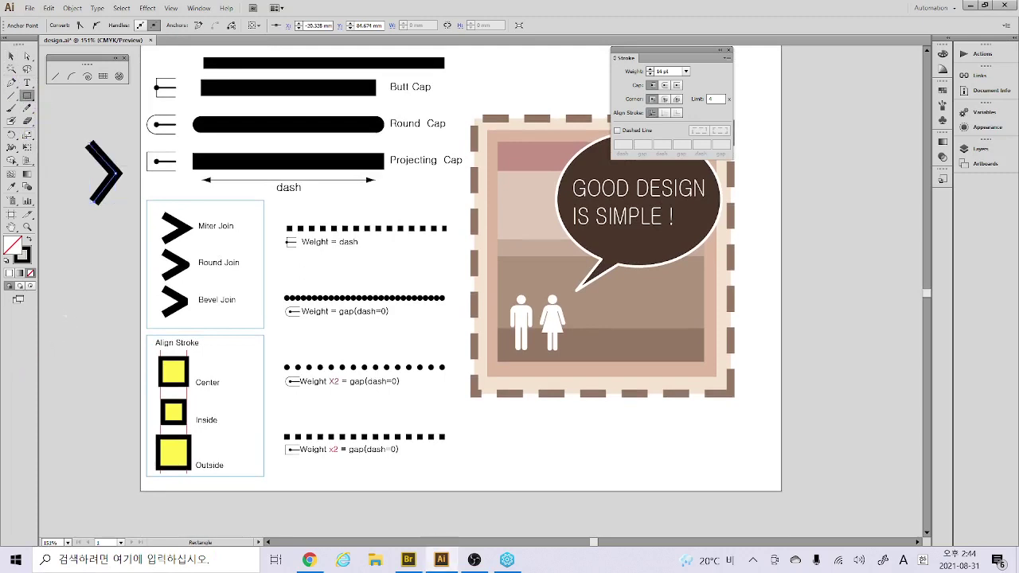
{"action": "left_click_drag", "start_coordinate": [66, 316], "coordinate": [108, 365]}
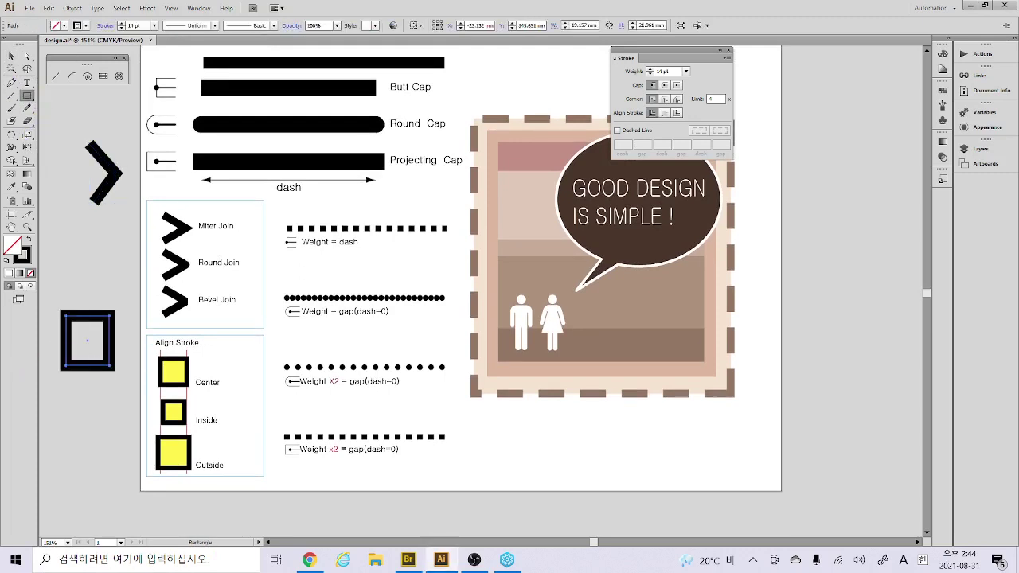
{"action": "double_click", "coordinate": [24, 254]}
{"action": "left_click", "coordinate": [455, 212]}
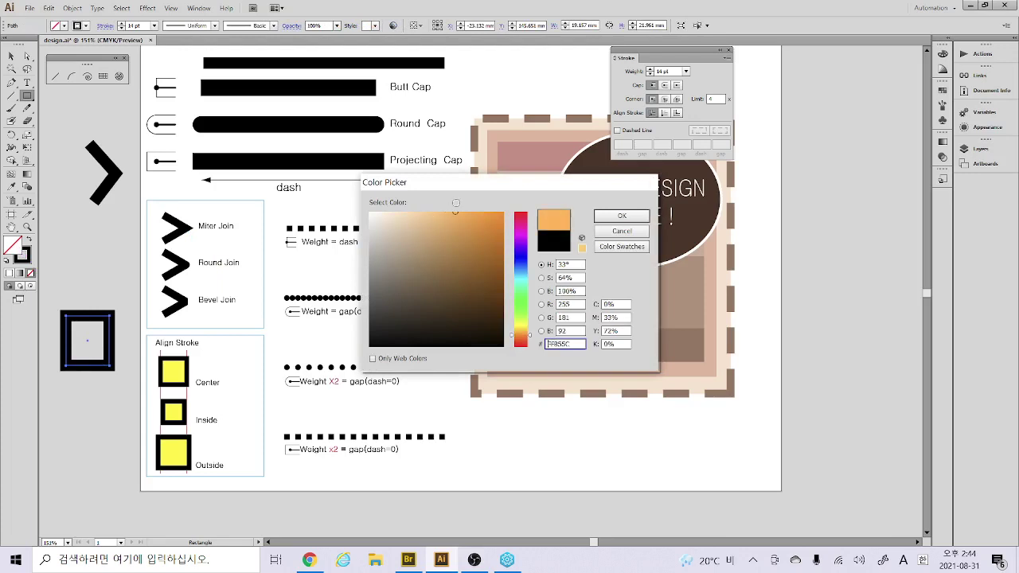
{"action": "left_click", "coordinate": [617, 217]}
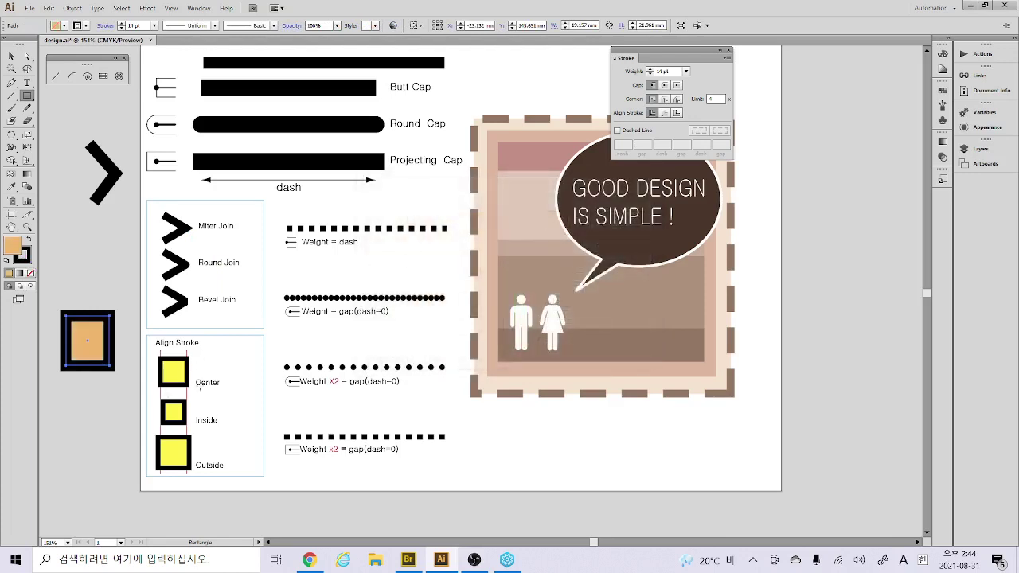
Try aligning the orange rectangle's stroke to the inside, and set it to align to the outside
{"action": "left_click", "coordinate": [667, 113]}
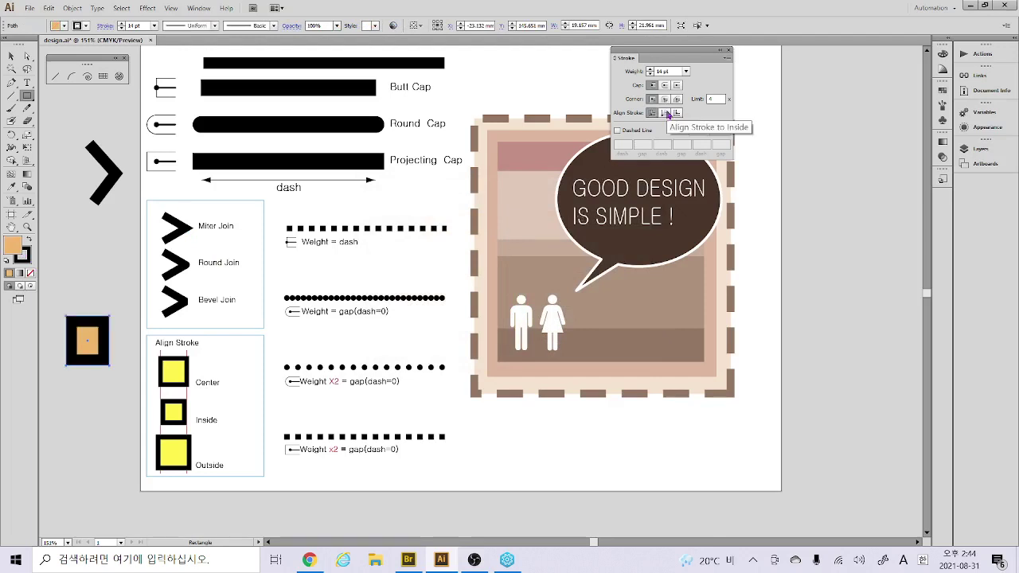
{"action": "left_click", "coordinate": [677, 114]}
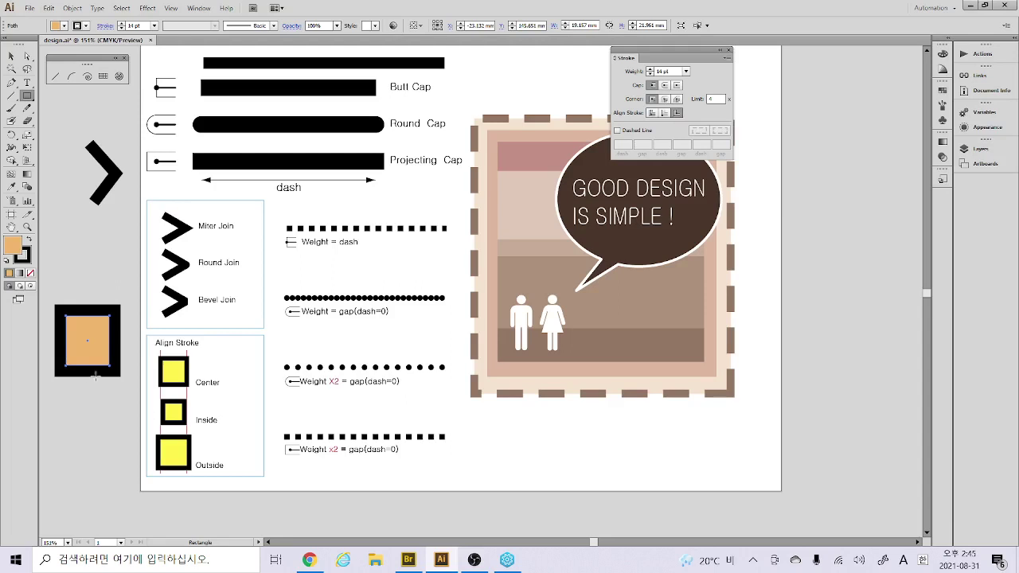
{"action": "left_click", "coordinate": [12, 56]}
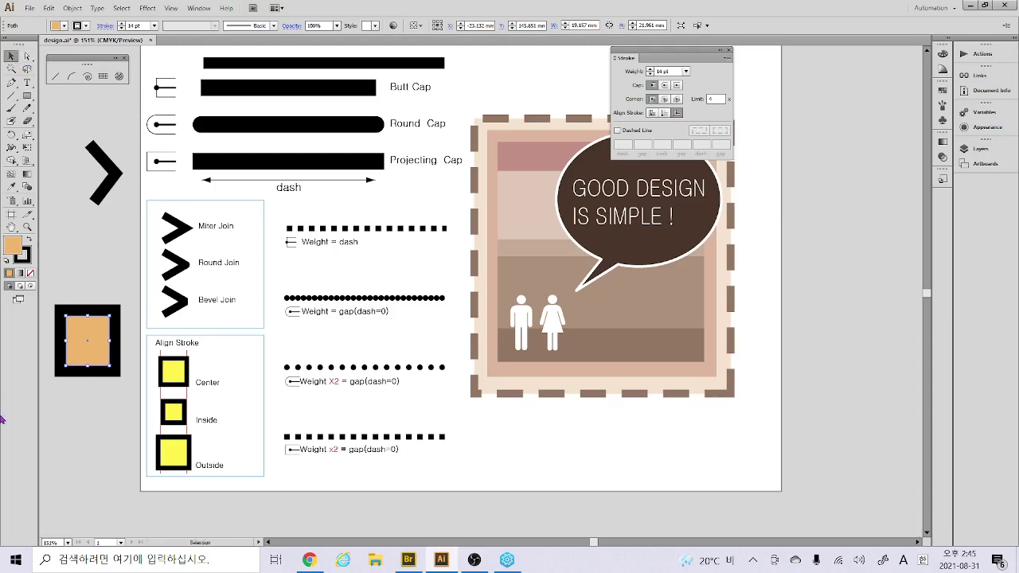
Duplicate the orange rectangle directly below the original and align the copy's stroke to the inside
{"action": "left_click_drag", "start_coordinate": [92, 361], "coordinate": [94, 422], "text": "alt"}
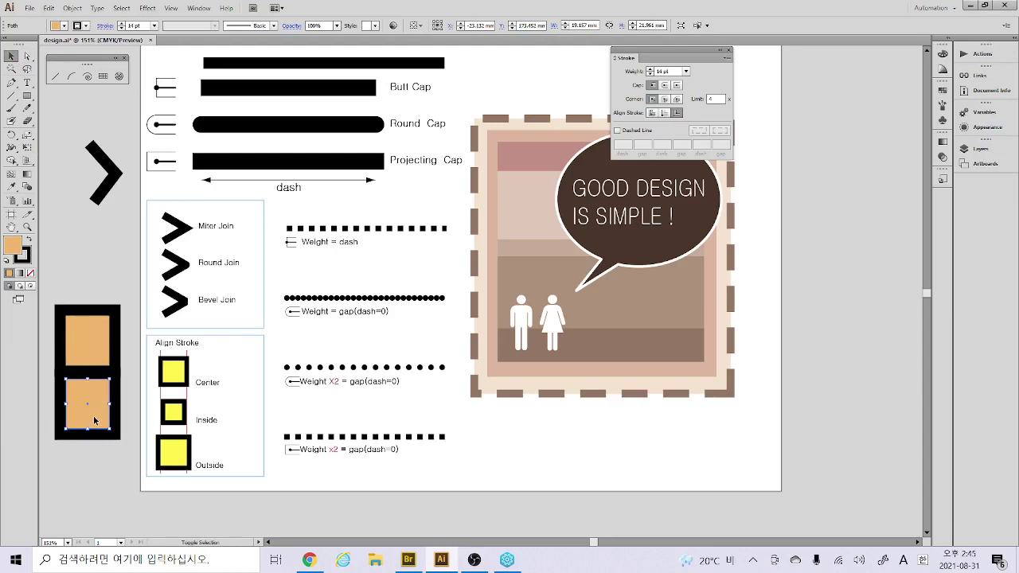
{"action": "left_click", "coordinate": [665, 113]}
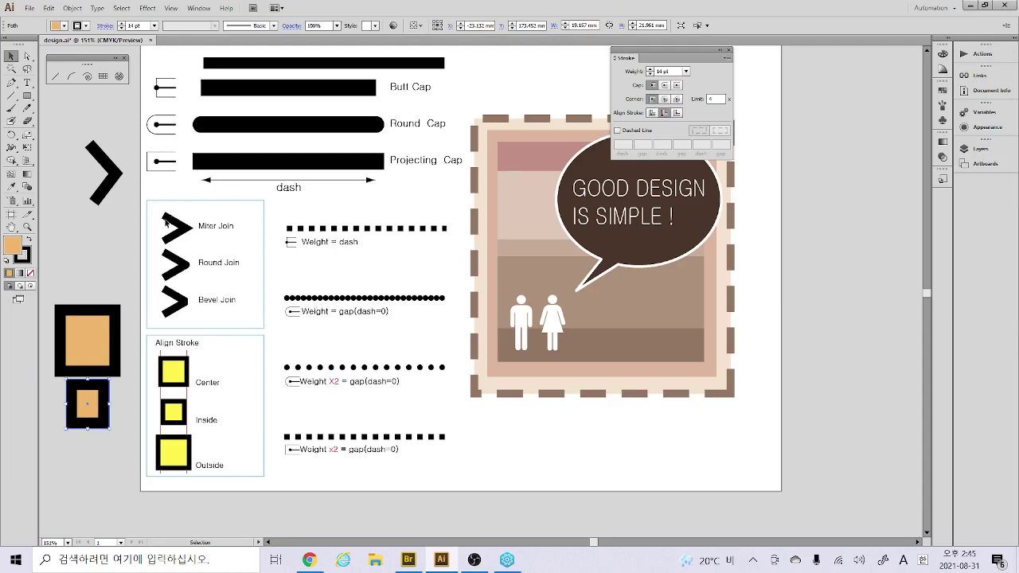
Draw a horizontal line about 111 mm long above the round-dot example and dash it with dash 12 pt, gap 5 pt, dash 7 pt
{"action": "left_click", "coordinate": [55, 77]}
{"action": "mouse_move", "coordinate": [293, 276]}
{"action": "left_mouse_down"}
{"action": "mouse_move", "coordinate": [529, 266]}
{"action": "mouse_move", "coordinate": [543, 277]}
{"action": "left_mouse_up"}
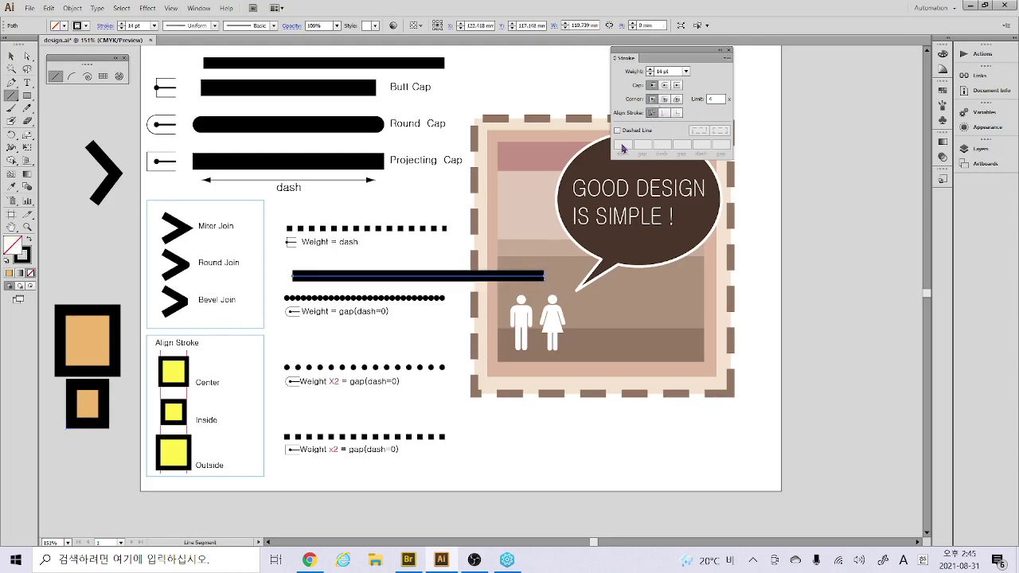
{"action": "left_click", "coordinate": [633, 132]}
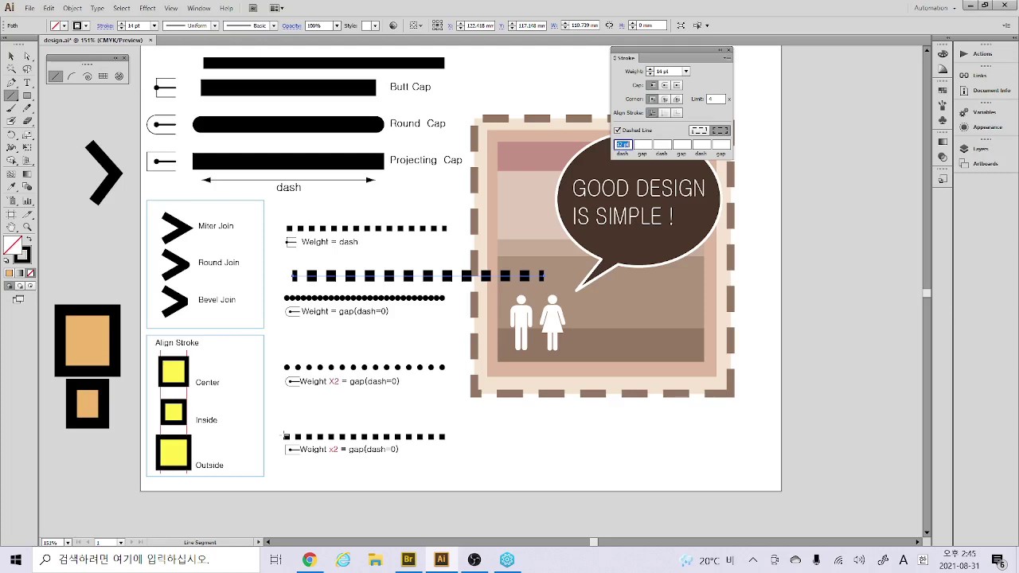
{"action": "key", "text": "Tab"}
{"action": "key", "text": "Tab"}
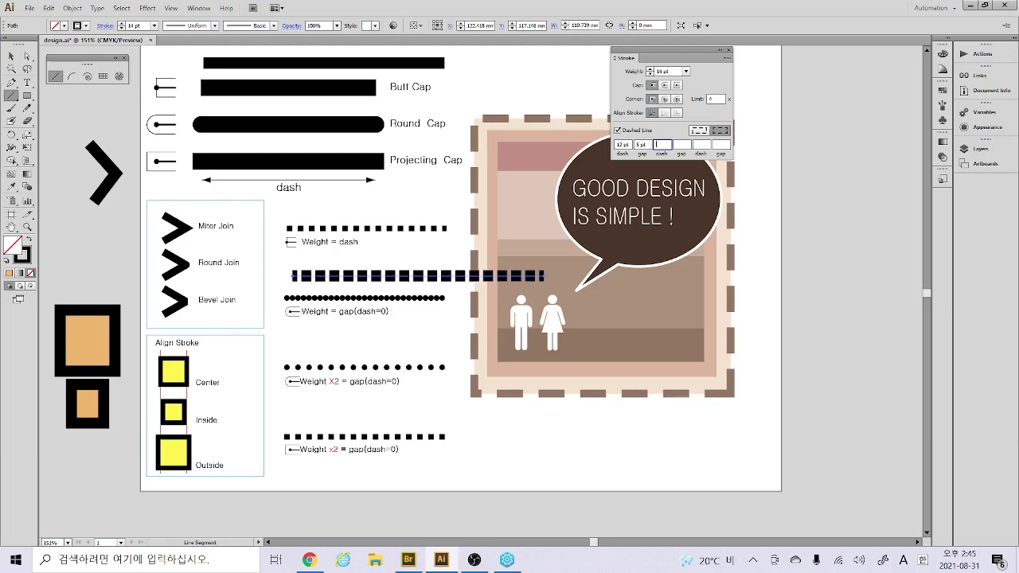
{"action": "key", "text": "Tab"}
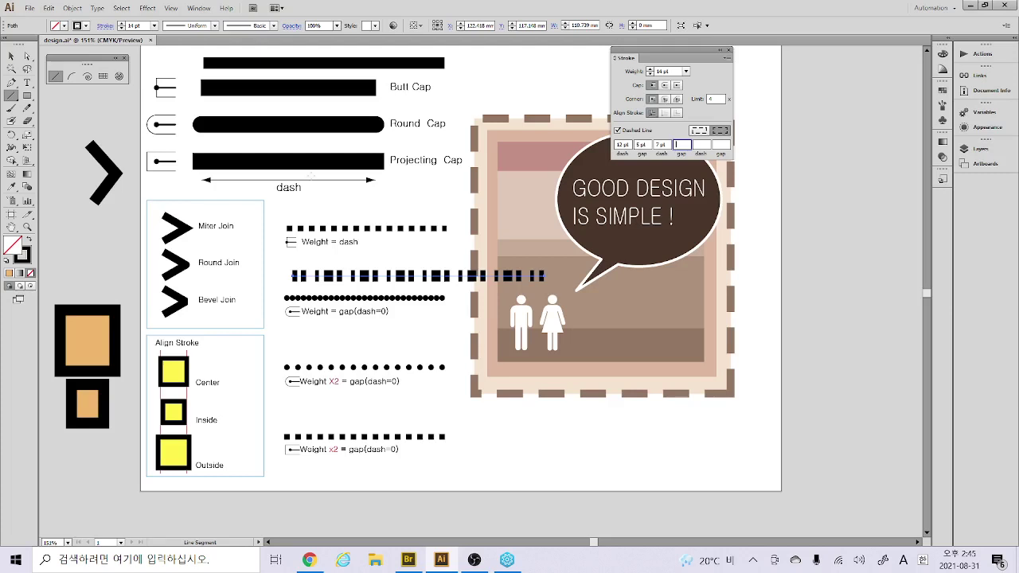
{"action": "left_click", "coordinate": [12, 56]}
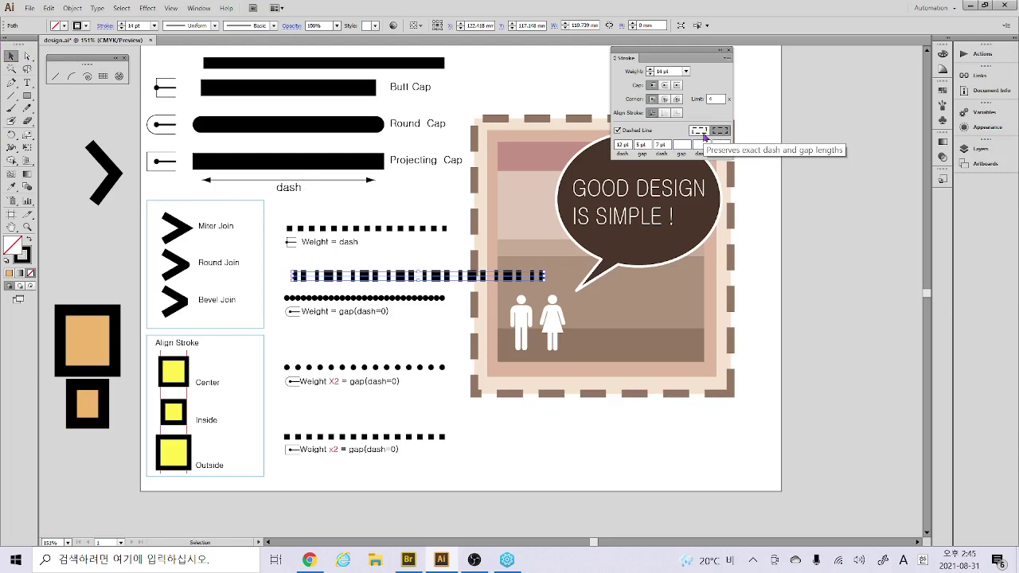
Draw a dashed rectangle about 27 × 17 mm over the Weight = dash example and reduce its stroke weight to 8 pt
{"action": "left_click", "coordinate": [27, 95]}
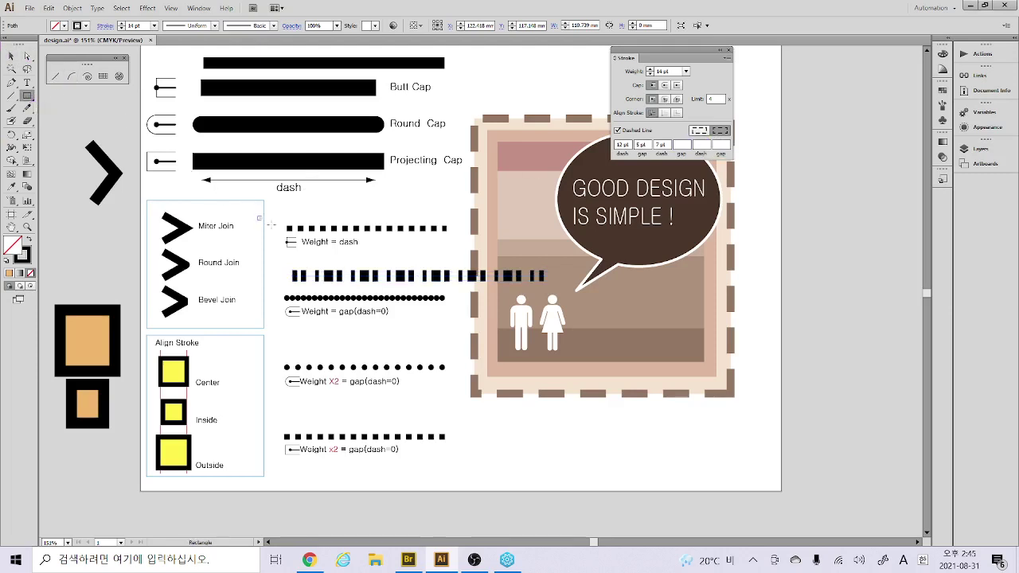
{"action": "left_click_drag", "start_coordinate": [261, 220], "coordinate": [317, 251]}
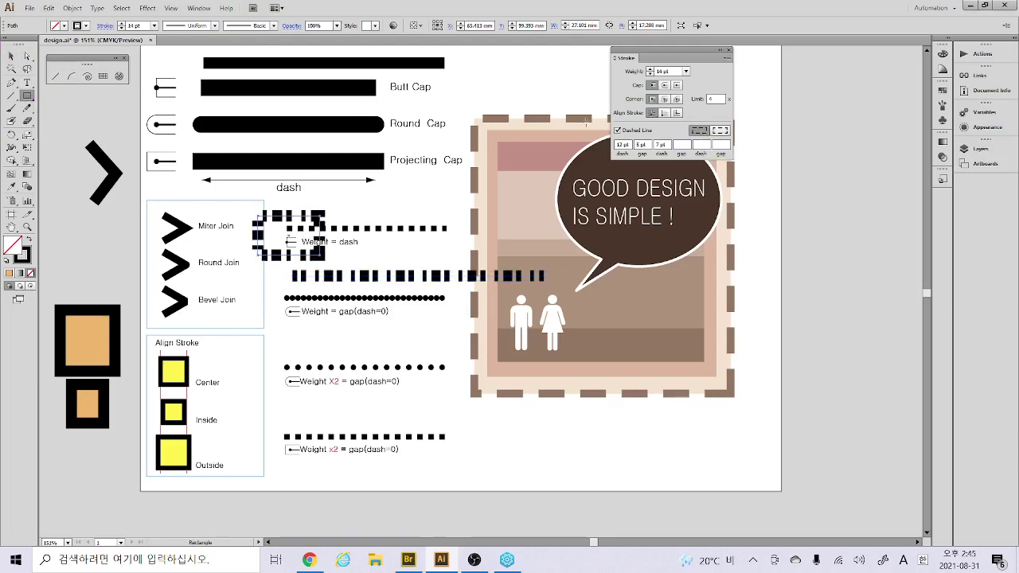
{"action": "left_click", "coordinate": [650, 74]}
{"action": "left_click", "coordinate": [650, 74]}
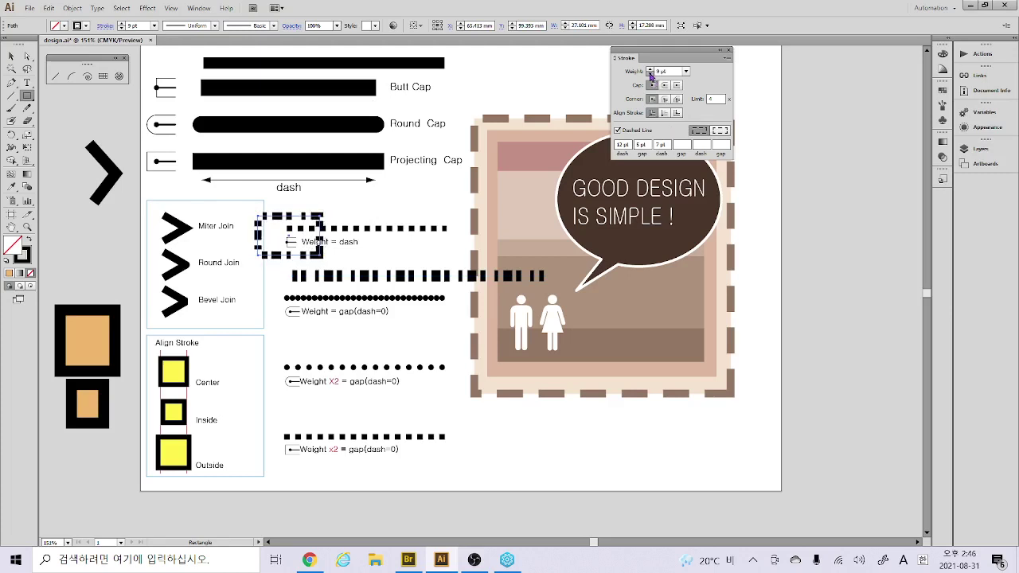
{"action": "left_click", "coordinate": [651, 74]}
Compare exact and adjusted dash lengths on the rectangle, and leave its dashes aligned to corners and path ends
{"action": "left_click", "coordinate": [723, 133]}
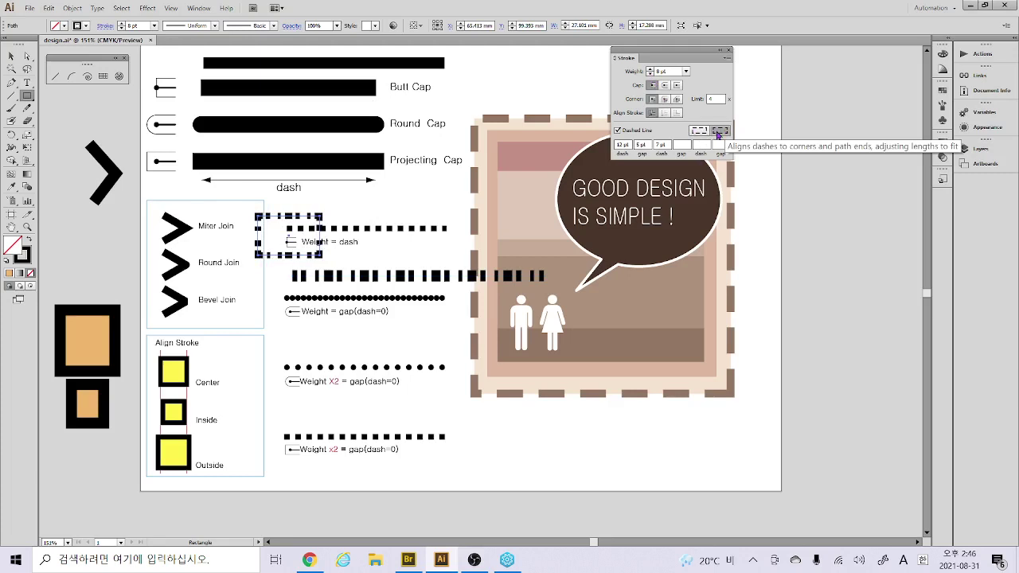
{"action": "left_click", "coordinate": [699, 132]}
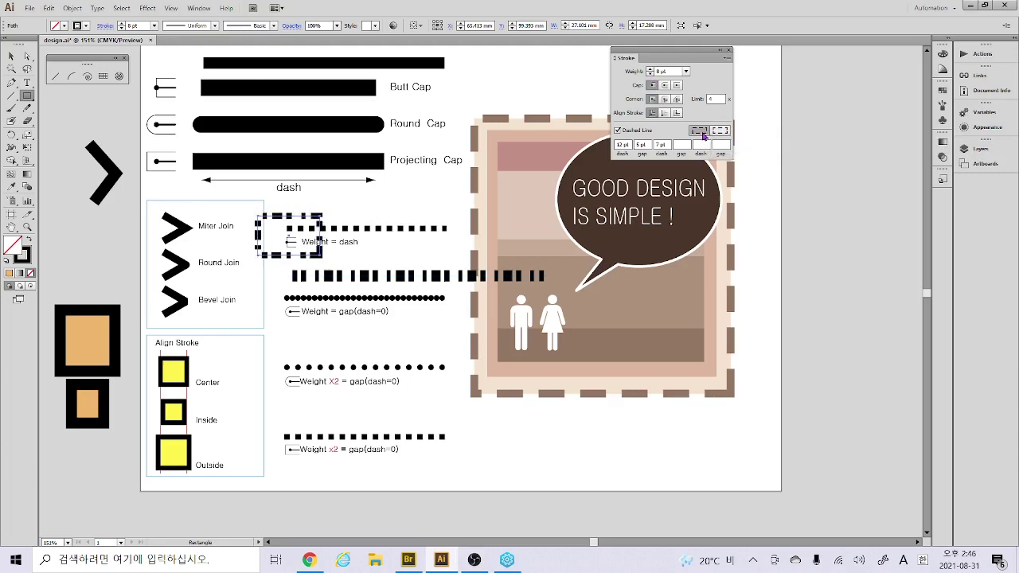
{"action": "left_click", "coordinate": [717, 132]}
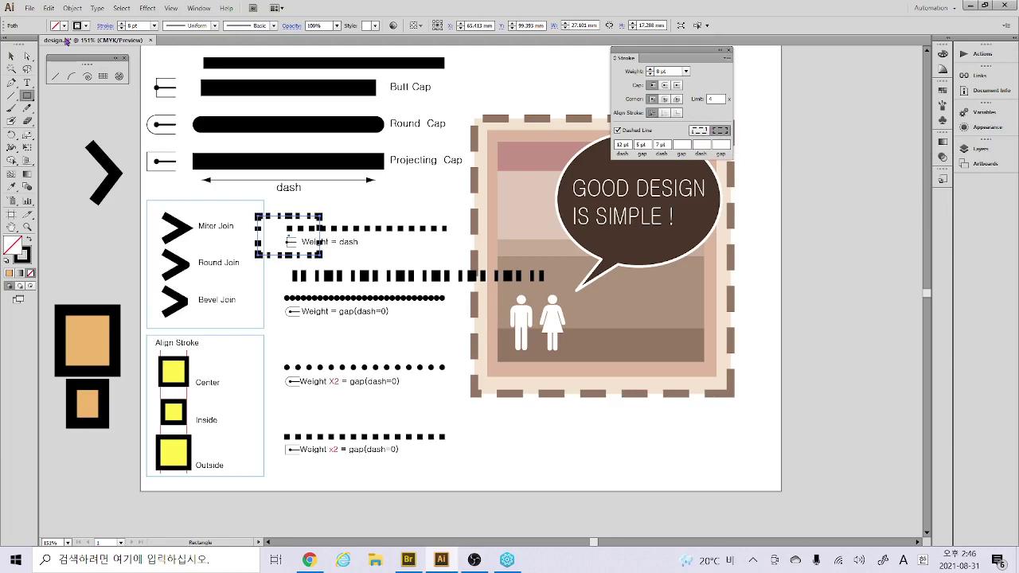
{"action": "left_click", "coordinate": [11, 56]}
Give the brown speech bubble's outline a dashed line with Round Cap
{"action": "scroll", "coordinate": [334, 342], "scroll_direction": "down", "scroll_amount": 1}
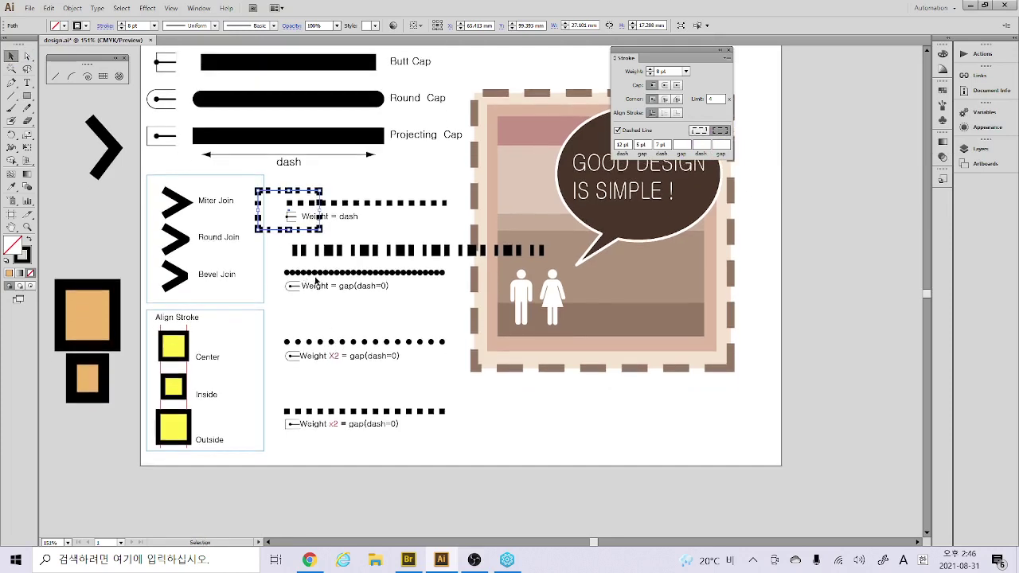
{"action": "scroll", "coordinate": [382, 290], "scroll_direction": "down", "scroll_amount": 1}
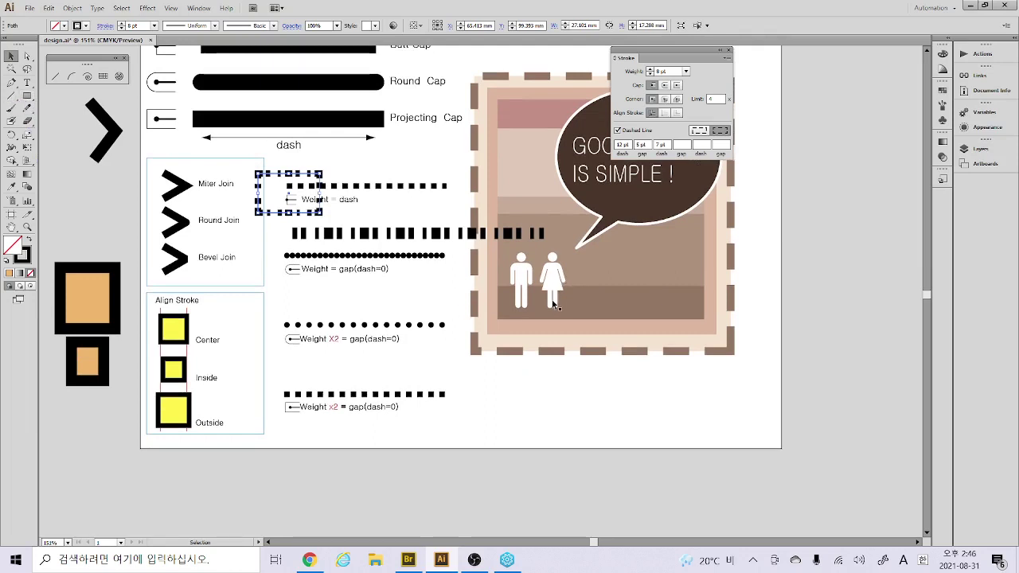
{"action": "left_click", "coordinate": [630, 212]}
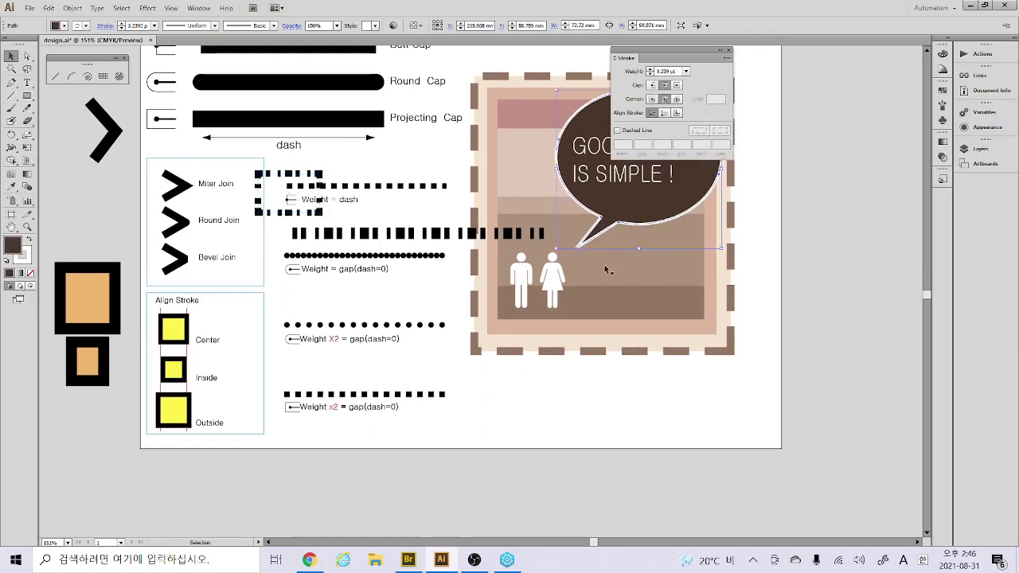
{"action": "left_click", "coordinate": [636, 133]}
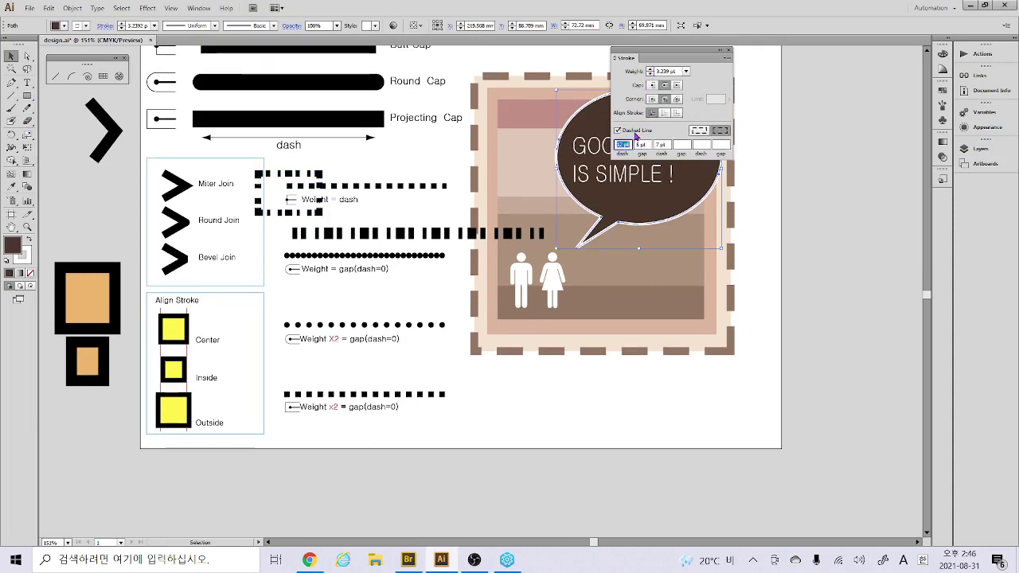
{"action": "left_click", "coordinate": [663, 87]}
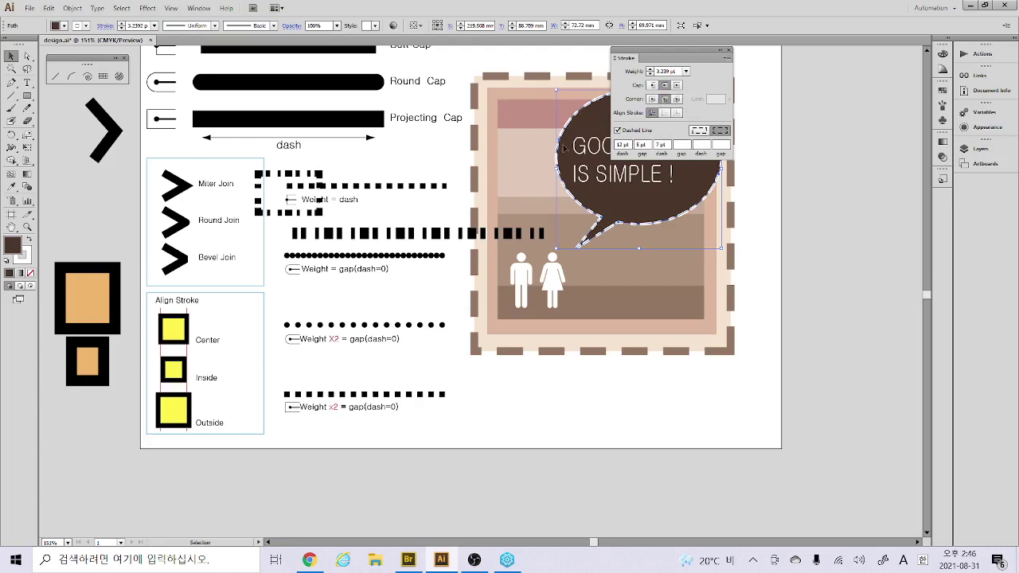
Set the speech bubble's outline to a 0 pt dash and 5 pt gap, and clear the second dash value
{"action": "left_click", "coordinate": [629, 144]}
{"action": "key", "text": "Tab"}
{"action": "key", "text": "shift+Tab"}
{"action": "type", "text": "0"}
{"action": "key", "text": "Tab"}
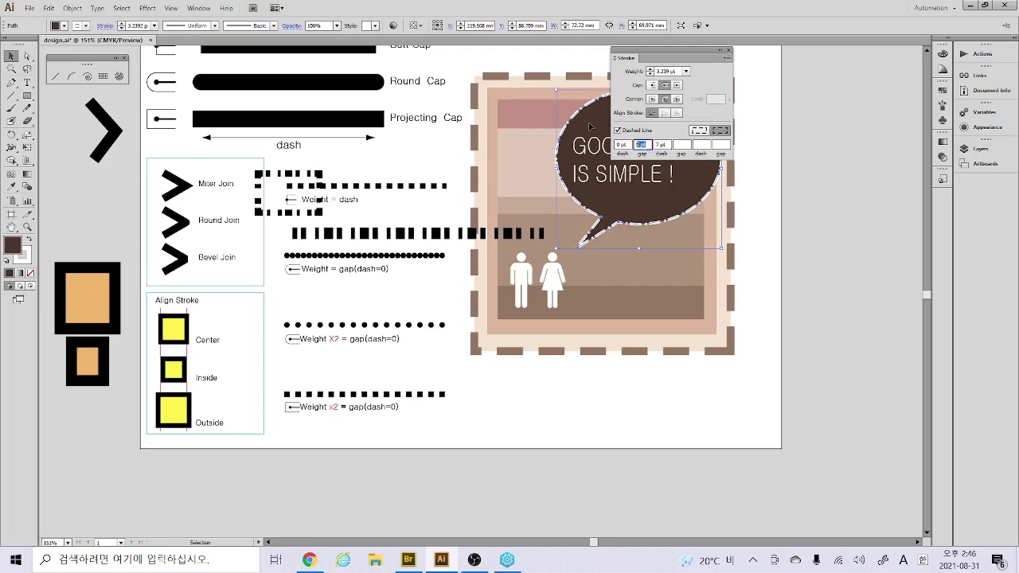
{"action": "type", "text": "5"}
{"action": "key", "text": "Tab"}
{"action": "key", "text": "Tab"}
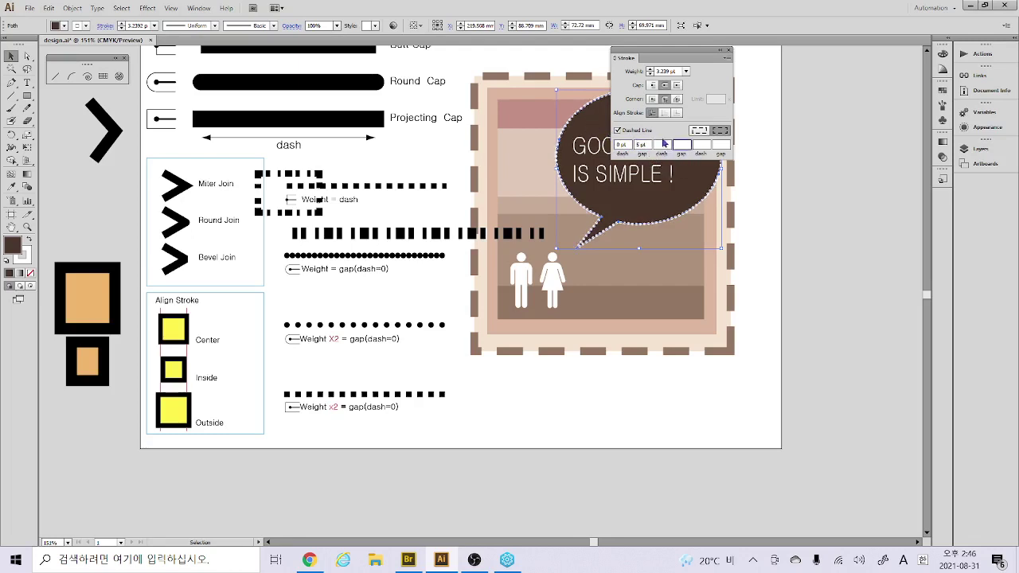
Set the speech bubble's stroke weight to 4 pt, move the Stroke panel off the artwork and deselect the bubble
{"action": "left_click", "coordinate": [651, 71]}
{"action": "left_click", "coordinate": [651, 71]}
{"action": "left_click", "coordinate": [650, 71]}
{"action": "left_click", "coordinate": [650, 74]}
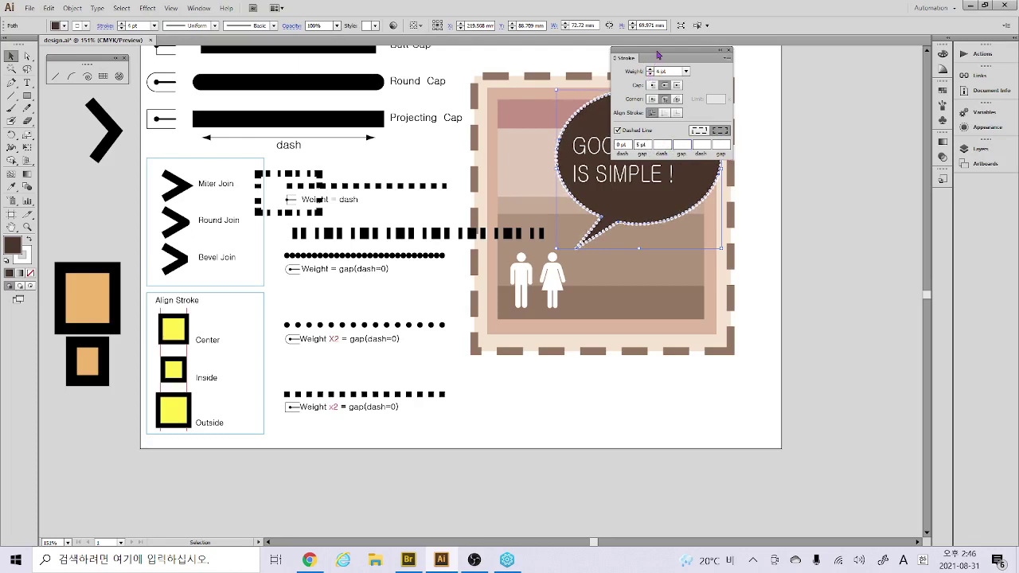
{"action": "left_click_drag", "start_coordinate": [659, 55], "coordinate": [794, 78]}
{"action": "left_click", "coordinate": [454, 157]}
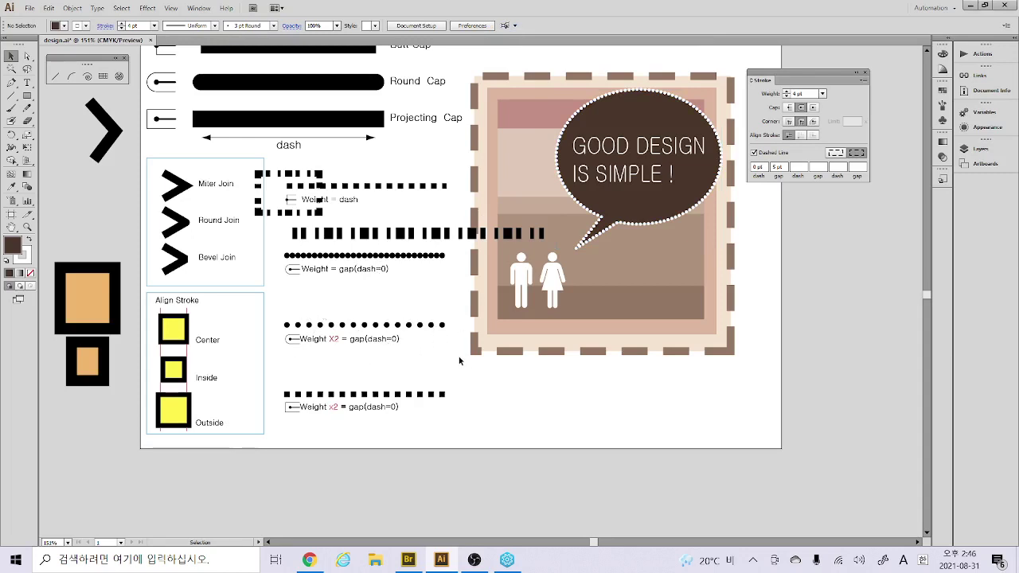
Close the design.ai document
{"action": "scroll", "coordinate": [459, 360], "scroll_direction": "up", "scroll_amount": 2}
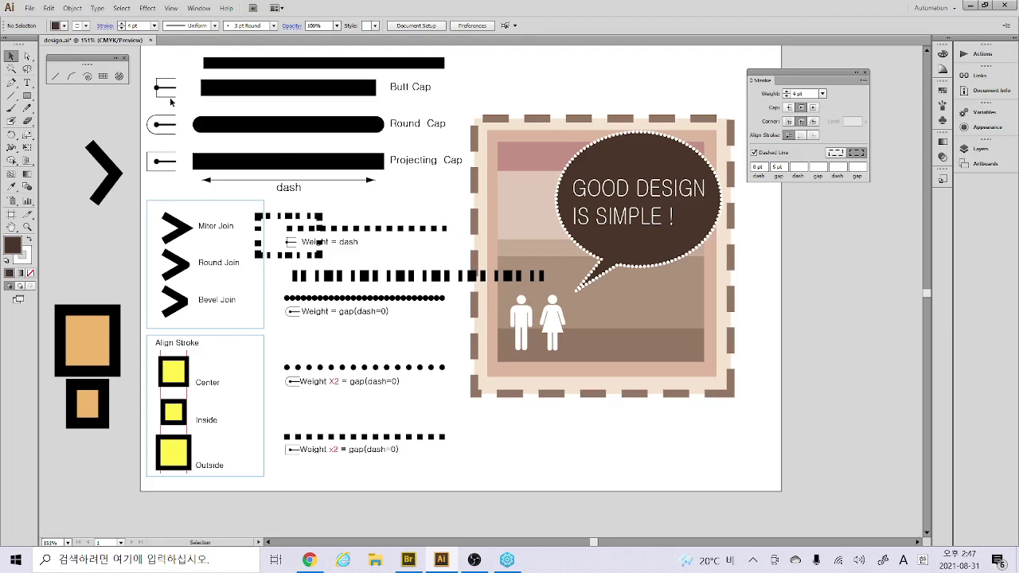
{"action": "left_click", "coordinate": [148, 40]}
{"action": "left_click", "coordinate": [562, 294]}
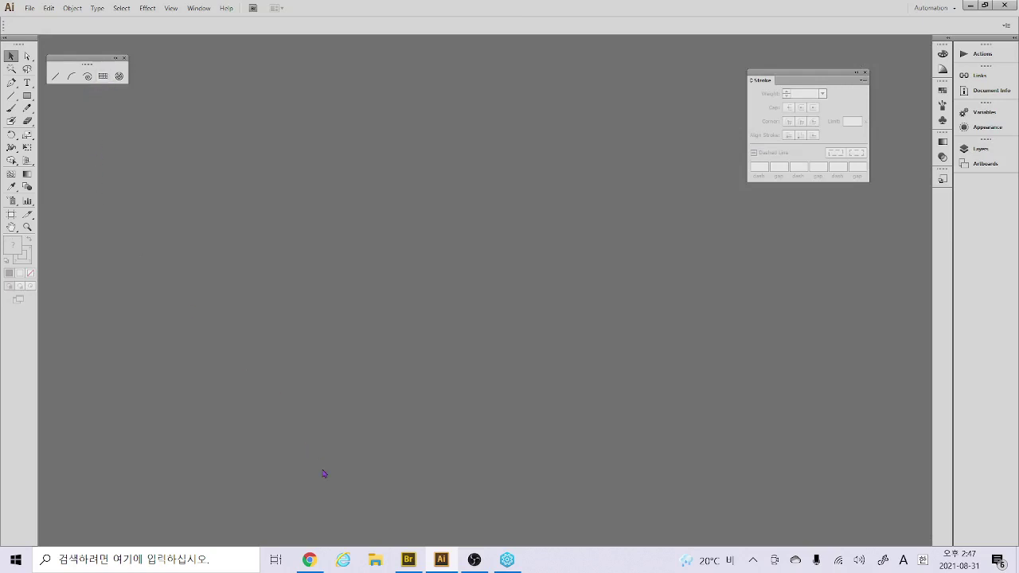
Switch to Bridge, open Lesson14.ai from the 작업 folder in Illustrator, and view it at 100% with empty canvas beside the calendar
{"action": "left_click", "coordinate": [411, 560]}
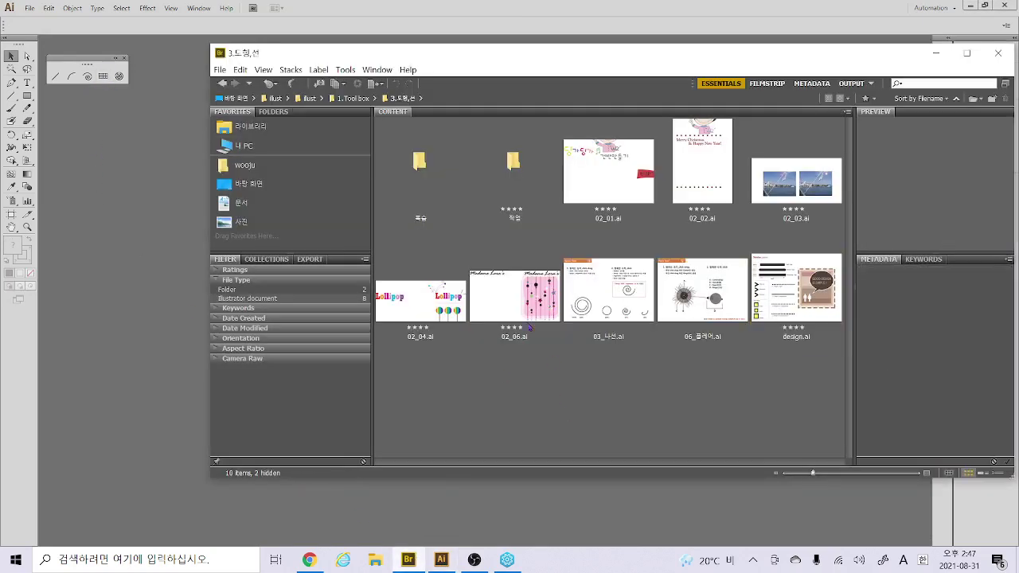
{"action": "double_click", "coordinate": [432, 180]}
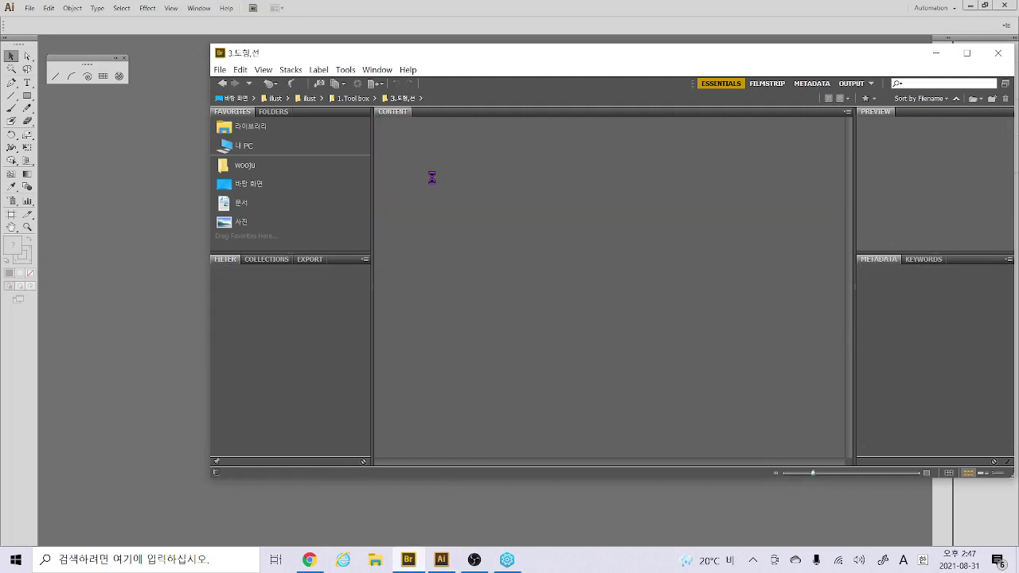
{"action": "left_click", "coordinate": [403, 101]}
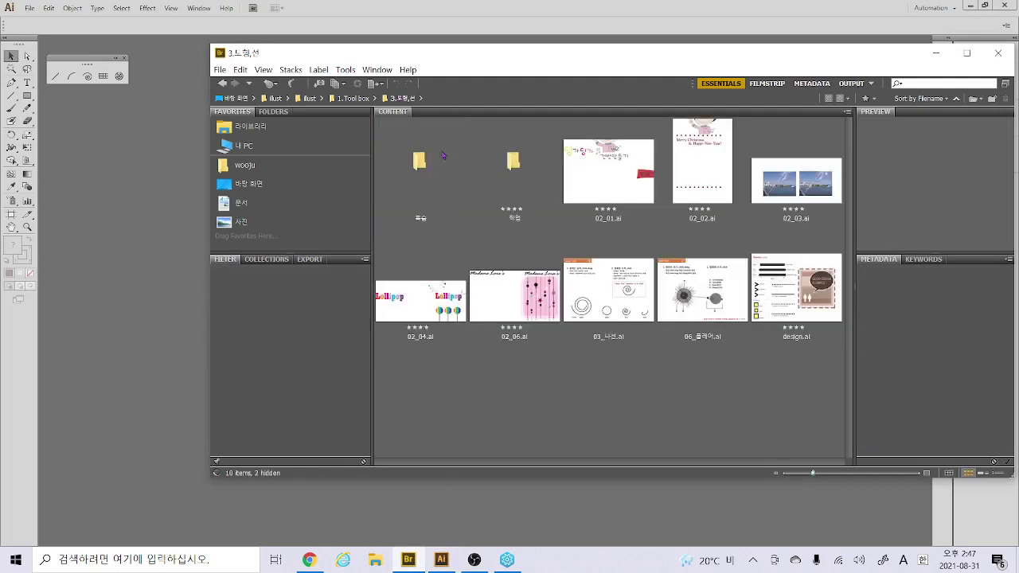
{"action": "double_click", "coordinate": [484, 167]}
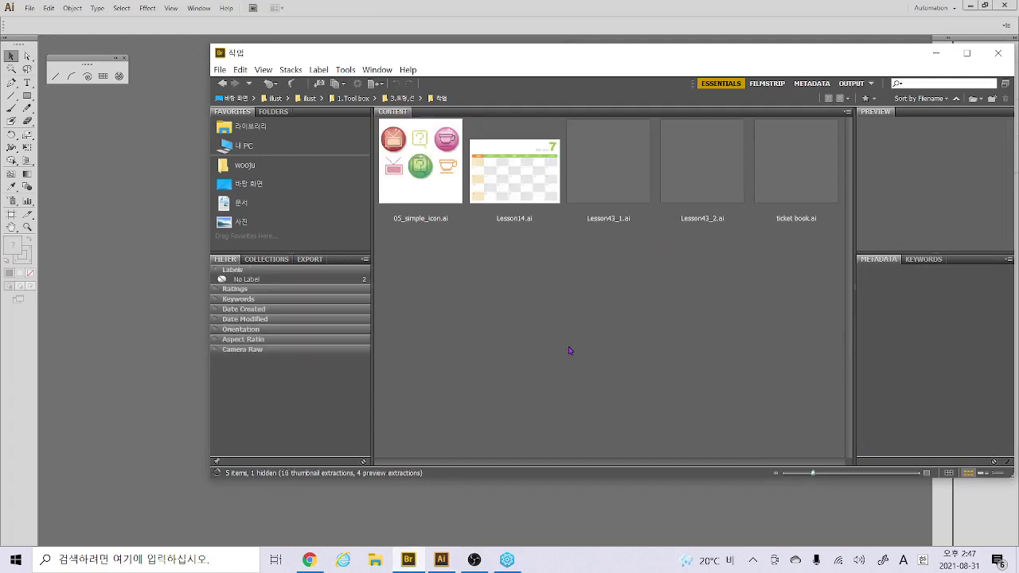
{"action": "left_click_drag", "start_coordinate": [536, 178], "coordinate": [89, 298]}
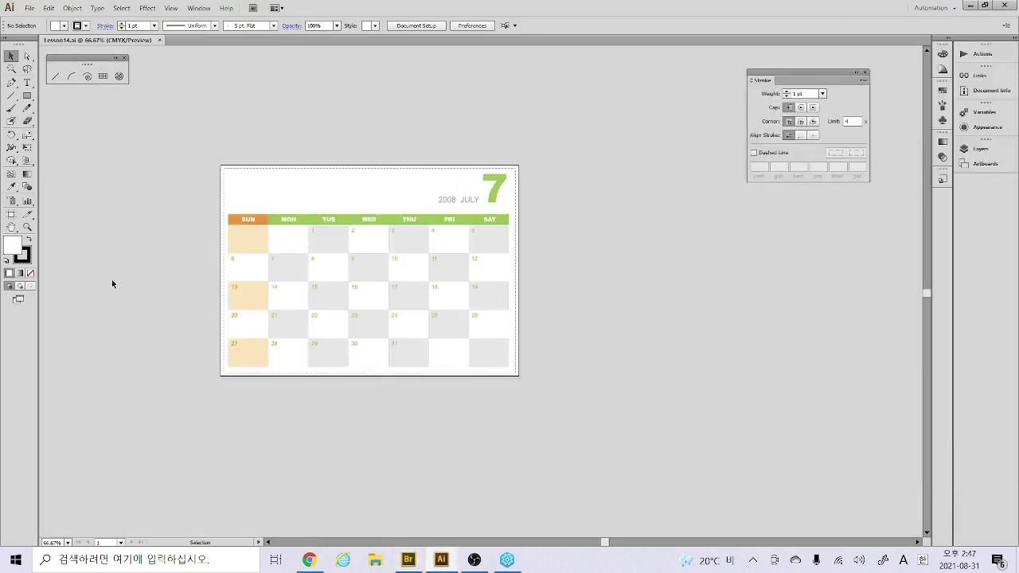
{"action": "key", "text": "ctrl+1"}
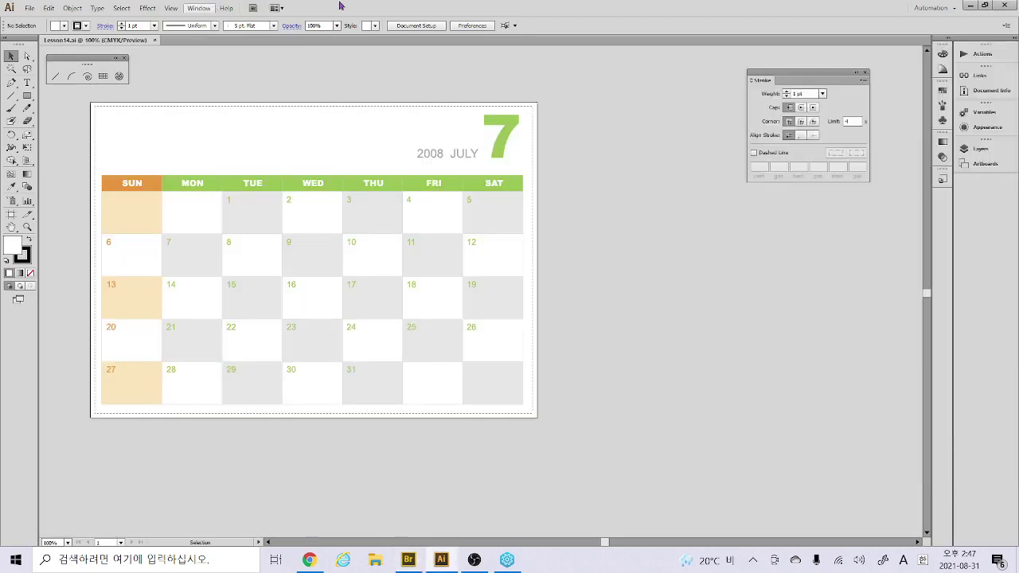
{"action": "left_click_drag", "start_coordinate": [238, 242], "coordinate": [464, 278]}
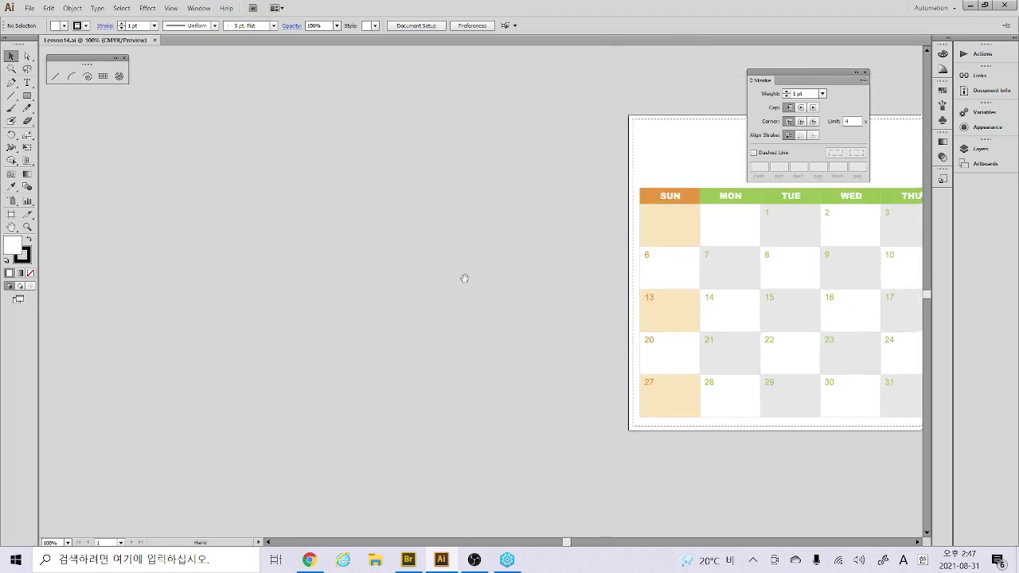
Try drawing a rectangular grid about 26 × 20 cm beside the calendar while varying its row and column counts, and delete it
{"action": "left_click", "coordinate": [102, 75]}
{"action": "mouse_move", "coordinate": [147, 157]}
{"action": "left_mouse_down"}
{"action": "mouse_move", "coordinate": [462, 355]}
{"action": "mouse_move", "coordinate": [596, 469]}
{"action": "mouse_move", "coordinate": [613, 398]}
{"action": "mouse_move", "coordinate": [559, 432]}
{"action": "mouse_move", "coordinate": [542, 461]}
{"action": "left_mouse_up"}
{"action": "key", "text": "Up"}
{"action": "key", "text": "Up"}
{"action": "key", "text": "Up"}
{"action": "key", "text": "Up"}
{"action": "key", "text": "Up"}
{"action": "key", "text": "Up"}
{"action": "key", "text": "Up"}
{"action": "key", "text": "Up"}
{"action": "key", "text": "Up"}
{"action": "key", "text": "Up"}
{"action": "key", "text": "Up"}
{"action": "key", "text": "Up"}
{"action": "key", "text": "Up"}
{"action": "key", "text": "Left"}
{"action": "key", "text": "Left"}
{"action": "key", "text": "Left"}
{"action": "key", "text": "Left"}
{"action": "key", "text": "Left"}
{"action": "key", "text": "Right"}
{"action": "key", "text": "Right"}
{"action": "key", "text": "Right"}
{"action": "key", "text": "Right"}
{"action": "key", "text": "Right"}
{"action": "key", "text": "Right"}
{"action": "key", "text": "Right"}
{"action": "key", "text": "Right"}
{"action": "key", "text": "Right"}
{"action": "key", "text": "Right"}
{"action": "key", "text": "Right"}
{"action": "key", "text": "Right"}
{"action": "key", "text": "Right"}
{"action": "key", "text": "Right"}
{"action": "key", "text": "Right"}
{"action": "key", "text": "Right"}
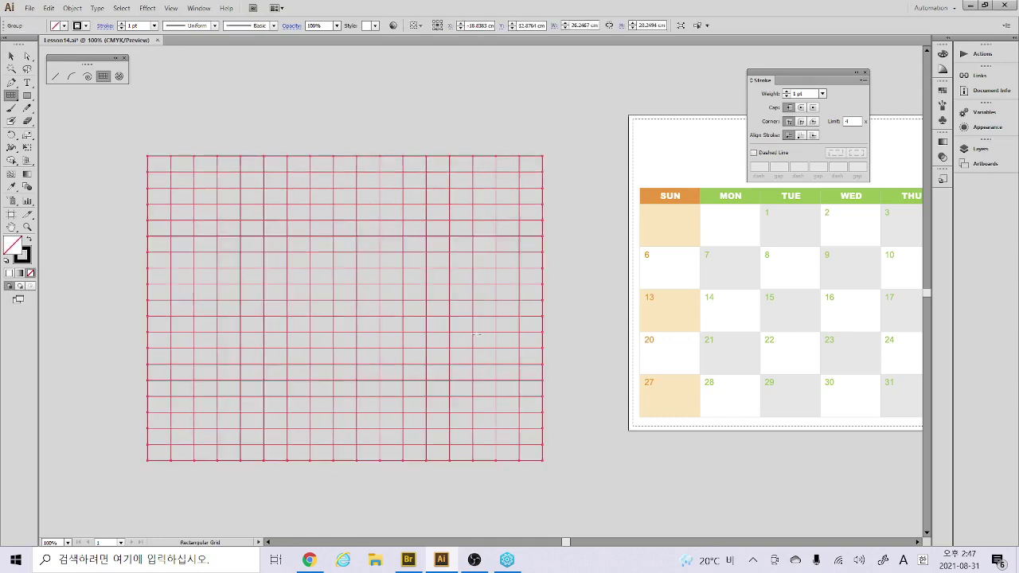
{"action": "key", "text": "Delete"}
Try another rectangular grid about 22 × 20 cm beside the calendar and delete it
{"action": "left_click", "coordinate": [104, 76]}
{"action": "left_click_drag", "start_coordinate": [162, 152], "coordinate": [494, 448]}
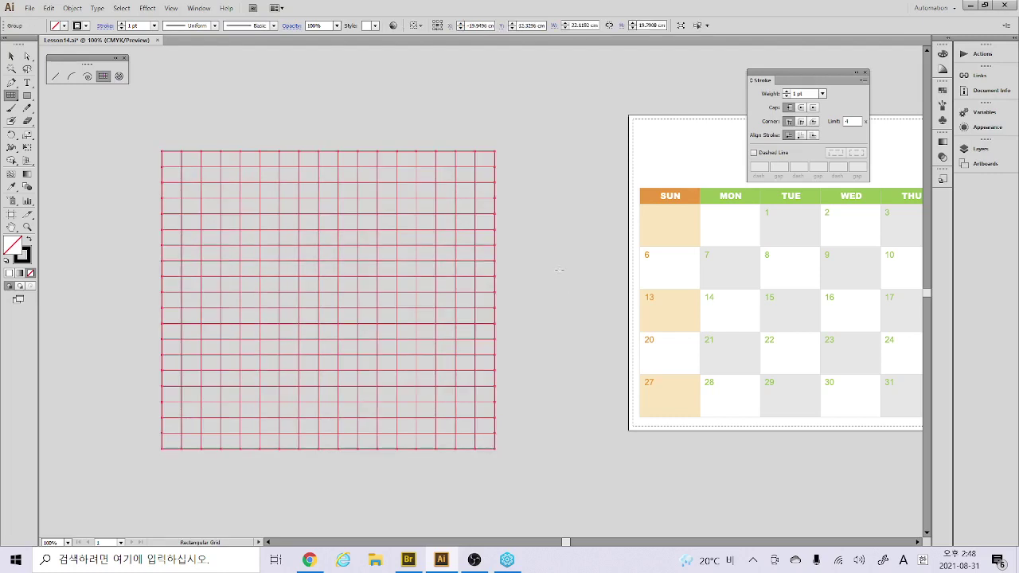
{"action": "key", "text": "Delete"}
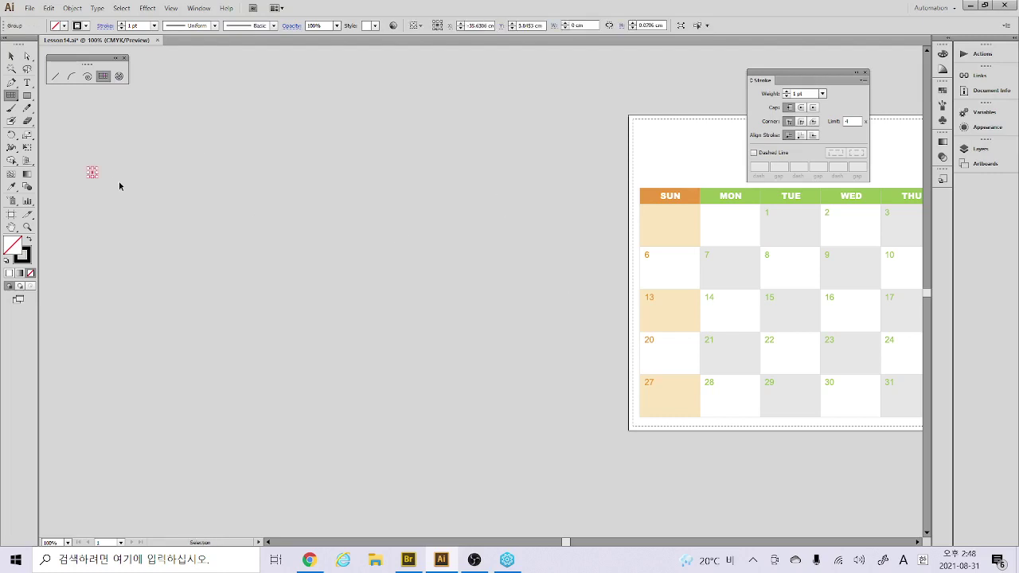
Draw a rectangular grid about 18.24 × 16.69 cm beside the calendar with 3 horizontal and 9 vertical dividers
{"action": "left_click_drag", "start_coordinate": [144, 144], "coordinate": [420, 396]}
{"action": "key", "text": "Down"}
{"action": "key", "text": "Down"}
{"action": "key", "text": "Down"}
{"action": "key", "text": "Down"}
{"action": "key", "text": "Down"}
{"action": "key", "text": "Down"}
{"action": "key", "text": "Down"}
{"action": "key", "text": "Down"}
{"action": "key", "text": "Down"}
{"action": "key", "text": "Down"}
{"action": "key", "text": "Down"}
{"action": "key", "text": "Down"}
{"action": "key", "text": "Down"}
{"action": "key", "text": "Down"}
{"action": "key", "text": "Down"}
{"action": "key", "text": "Down"}
{"action": "key", "text": "Down"}
{"action": "key", "text": "Down"}
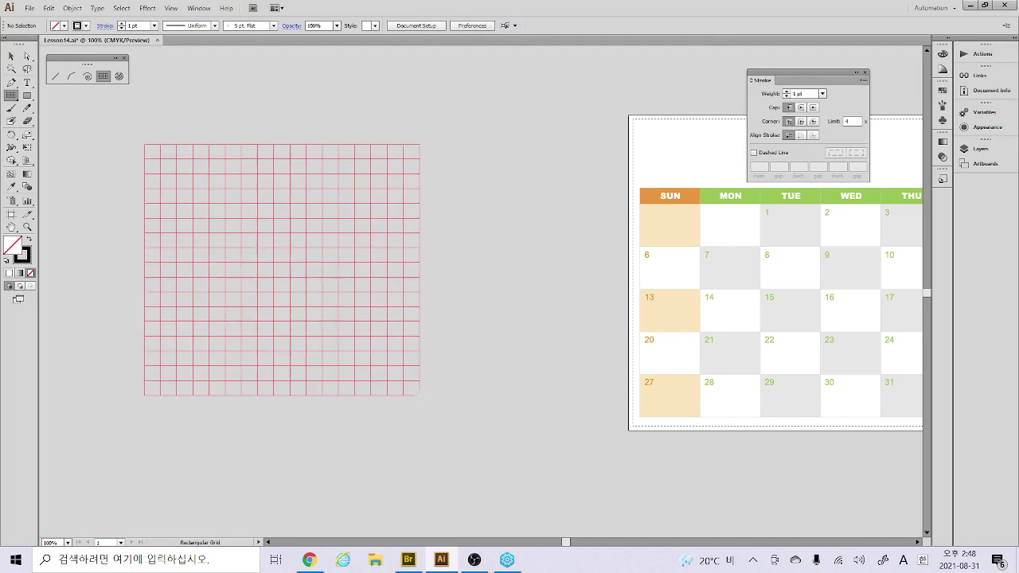
{"action": "key", "text": "Up"}
{"action": "key", "text": "Up"}
{"action": "key", "text": "Up"}
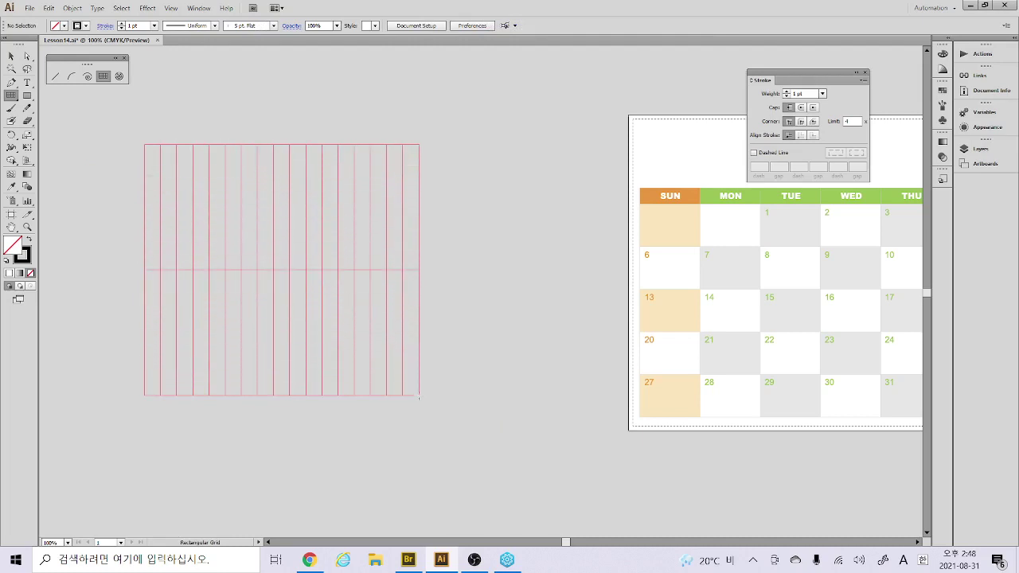
{"action": "key", "text": "Left"}
{"action": "key", "text": "Left"}
{"action": "key", "text": "Left"}
{"action": "key", "text": "Left"}
{"action": "key", "text": "Left"}
{"action": "key", "text": "Left"}
{"action": "key", "text": "Left"}
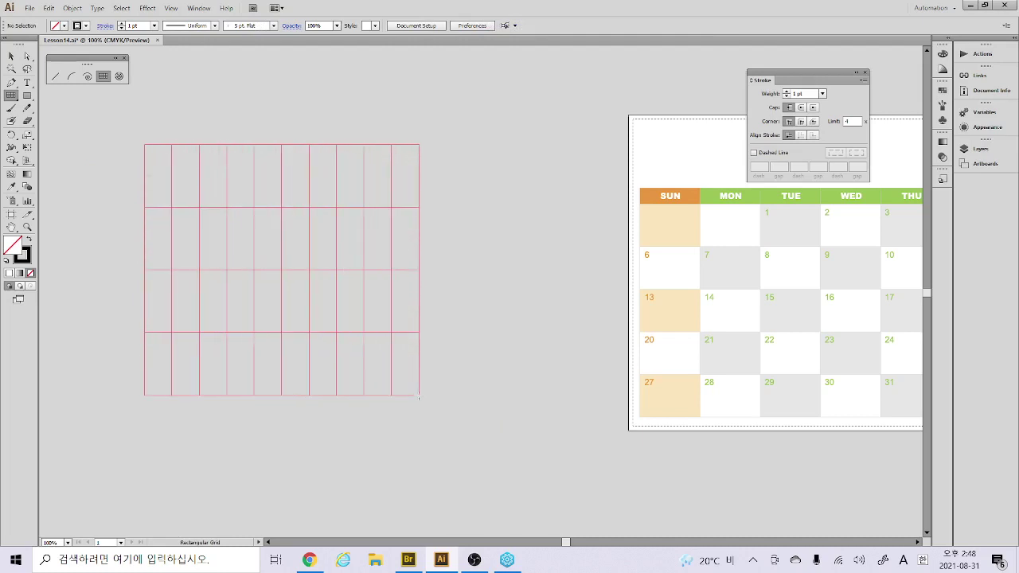
{"action": "left_click_drag", "start_coordinate": [420, 396], "coordinate": [420, 395]}
Try a second rectangular grid of the same size with the horizontal dividers skewed 176% towards the top, and delete it
{"action": "left_click", "coordinate": [543, 286]}
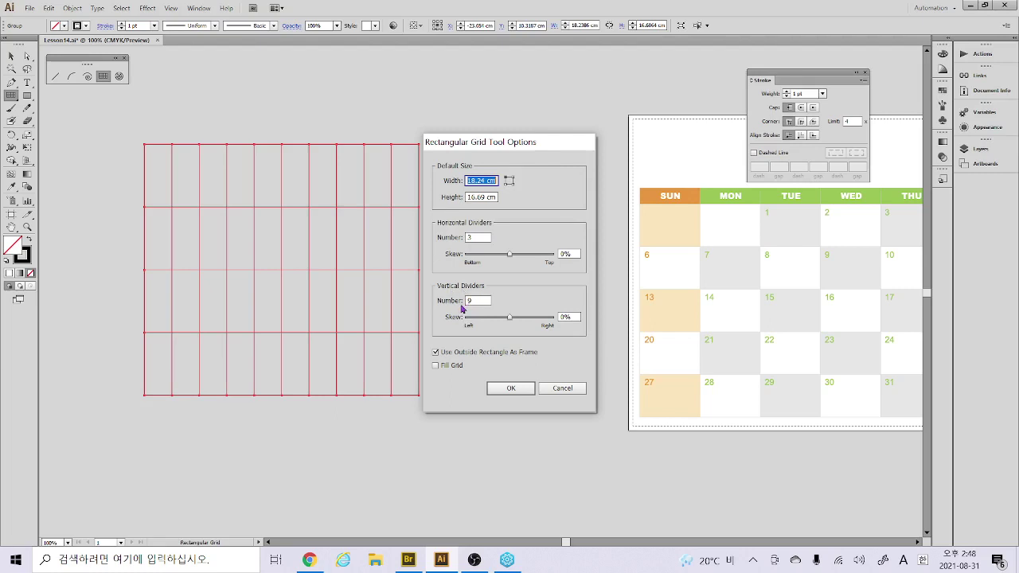
{"action": "left_click_drag", "start_coordinate": [511, 254], "coordinate": [525, 257]}
{"action": "left_click", "coordinate": [512, 388]}
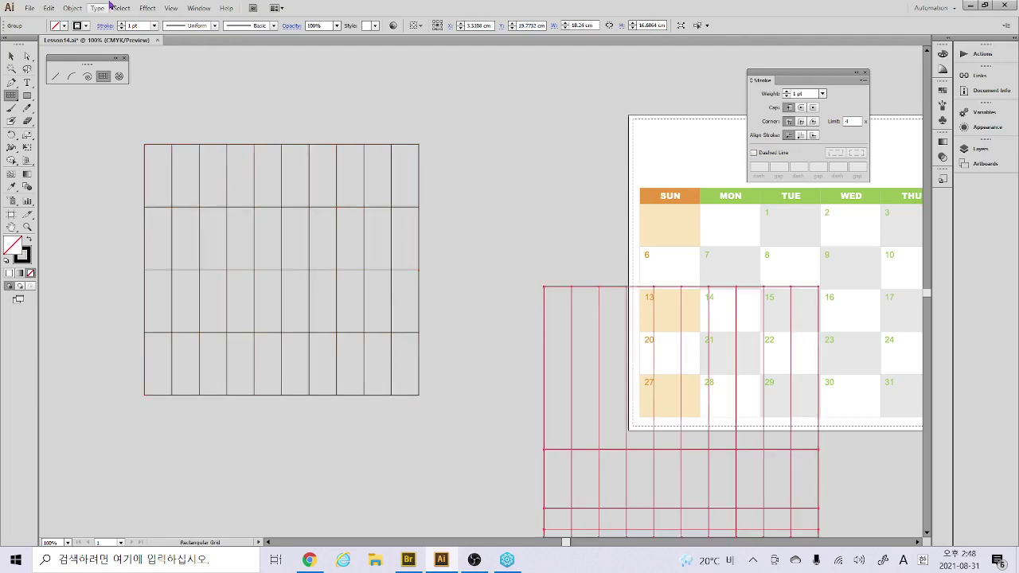
{"action": "left_click", "coordinate": [11, 55]}
{"action": "scroll", "coordinate": [714, 363], "scroll_direction": "down", "scroll_amount": 4}
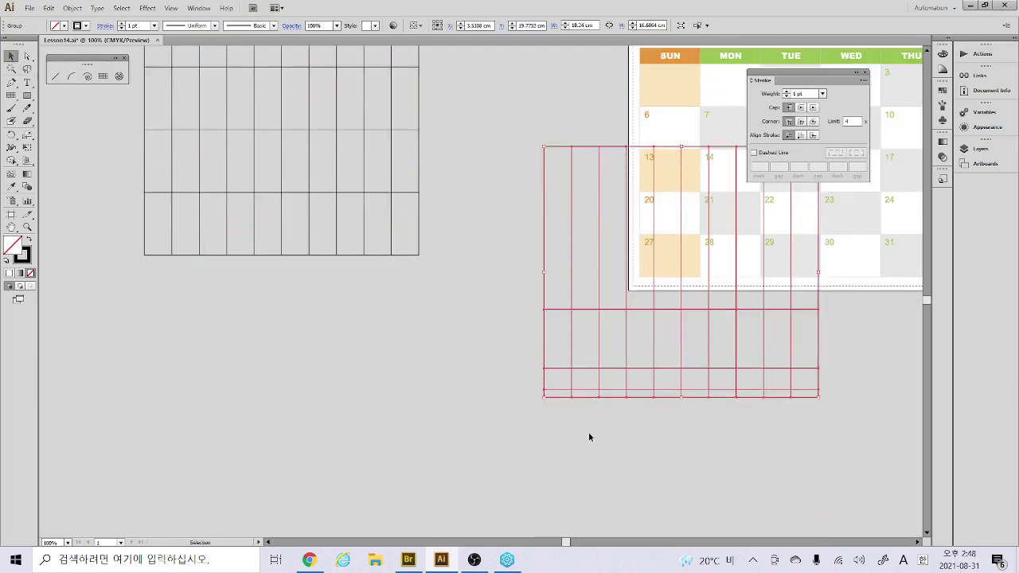
{"action": "key", "text": "Delete"}
Isolate the remaining rectangular grid group, move its uppermost inner horizontal line down close to the middle line, and exit isolation
{"action": "scroll", "coordinate": [255, 163], "scroll_direction": "up", "scroll_amount": 1}
{"action": "left_click", "coordinate": [102, 77]}
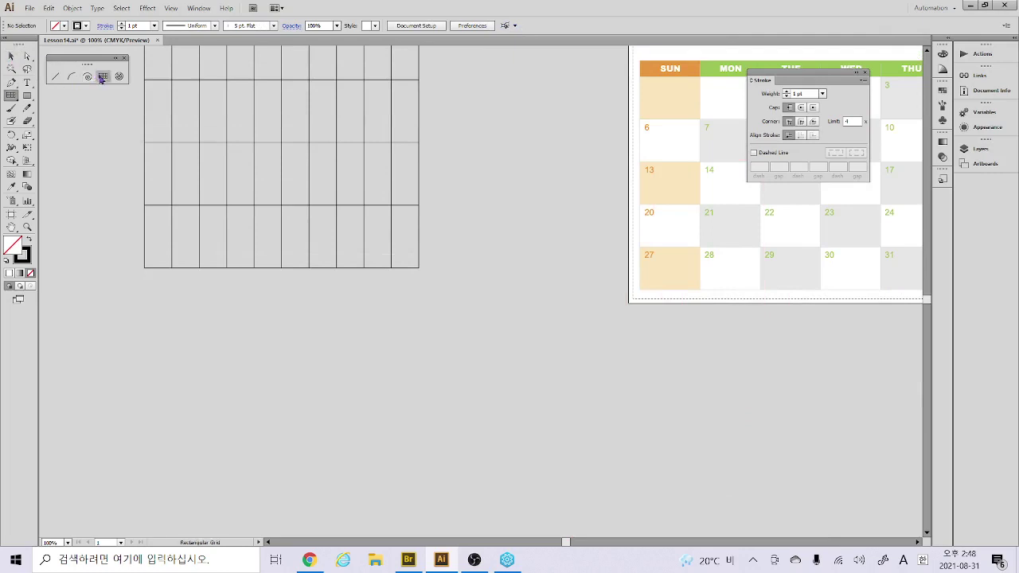
{"action": "scroll", "coordinate": [118, 104], "scroll_direction": "up", "scroll_amount": 4}
{"action": "key", "text": "v"}
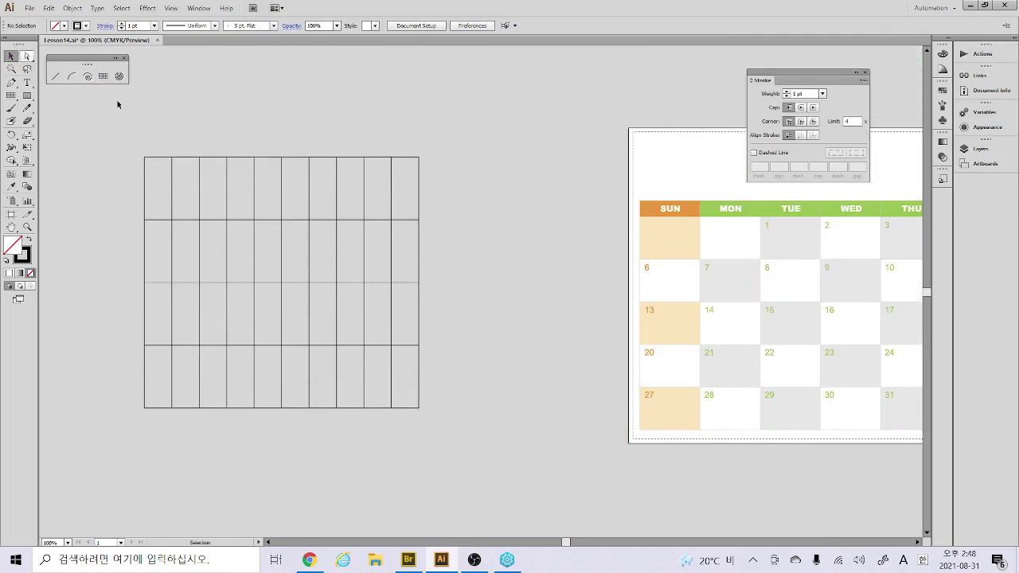
{"action": "double_click", "coordinate": [191, 220]}
{"action": "left_click", "coordinate": [192, 221]}
{"action": "left_click_drag", "start_coordinate": [191, 220], "coordinate": [190, 261]}
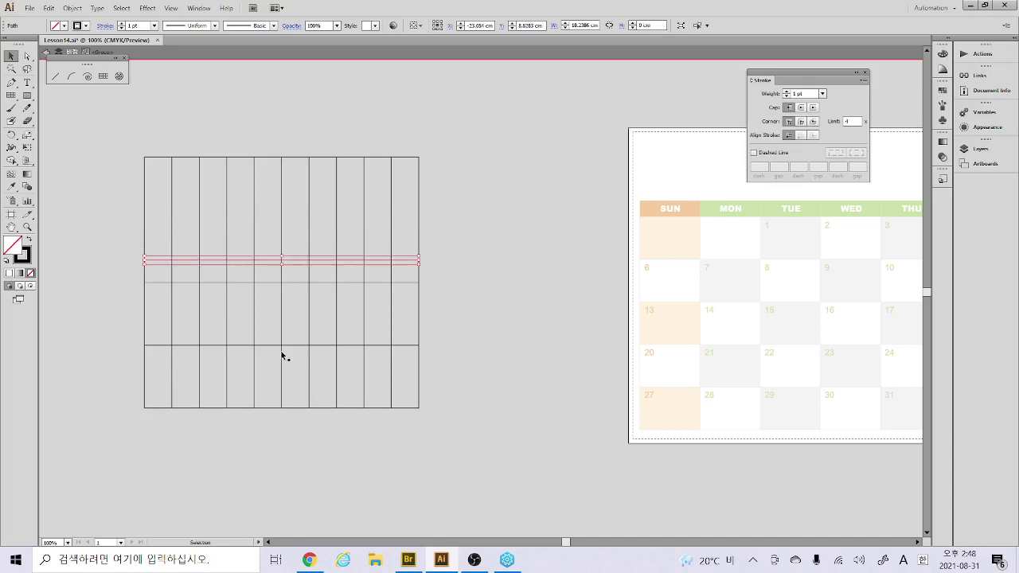
{"action": "double_click", "coordinate": [536, 290]}
{"action": "scroll", "coordinate": [317, 284], "scroll_direction": "up", "scroll_amount": 2}
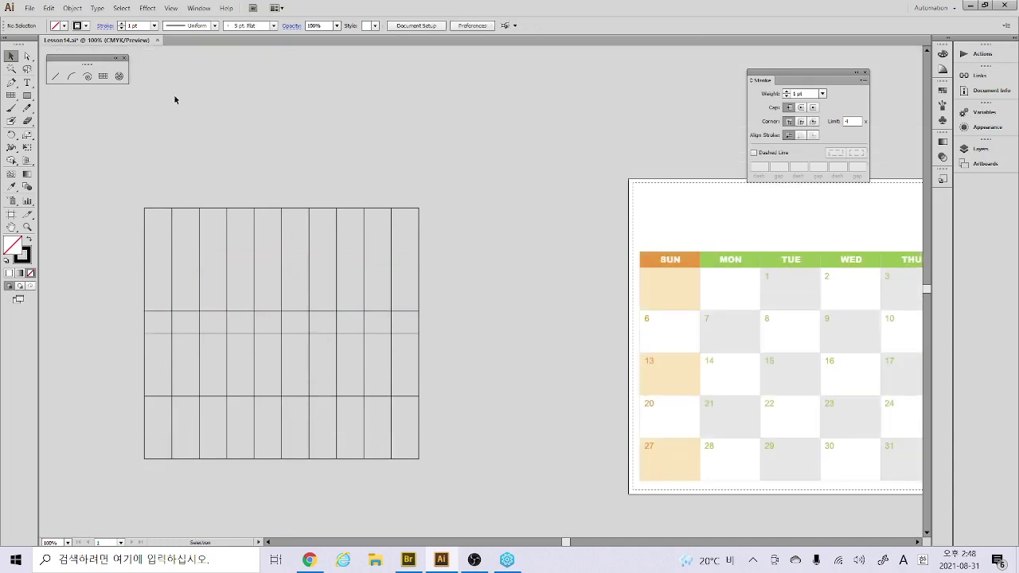
Review the Rectangular Grid tool options and close them without creating a grid
{"action": "left_click", "coordinate": [103, 76]}
{"action": "left_click", "coordinate": [529, 205]}
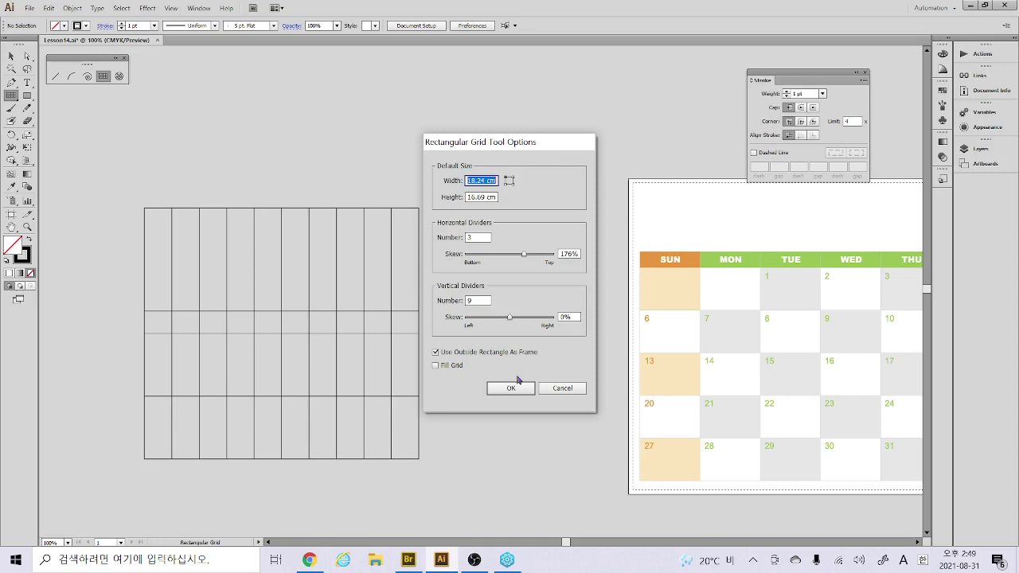
{"action": "left_click", "coordinate": [567, 390]}
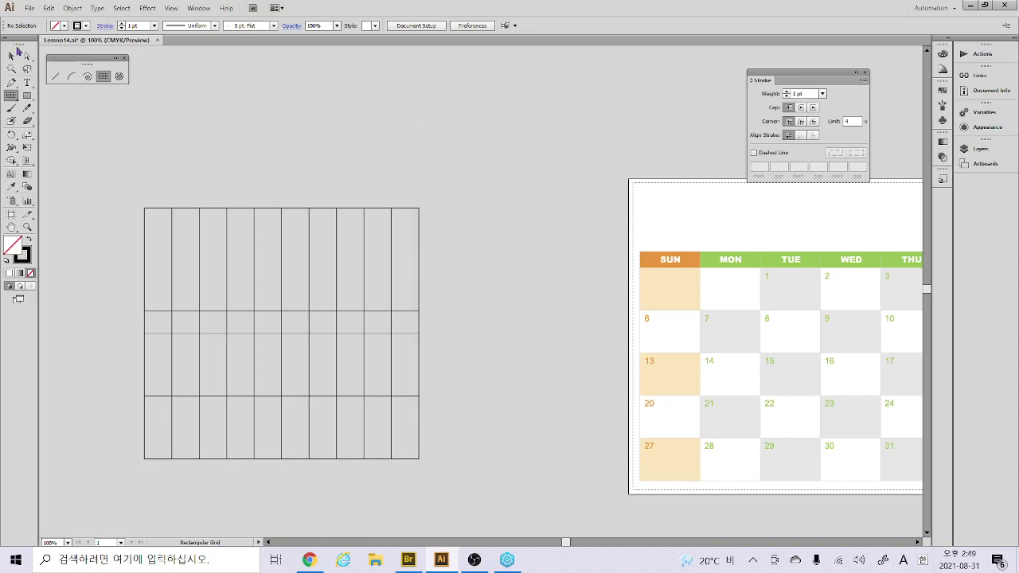
Delete the rectangular grid beside the calendar
{"action": "key", "text": "v"}
{"action": "left_click_drag", "start_coordinate": [224, 153], "coordinate": [437, 318]}
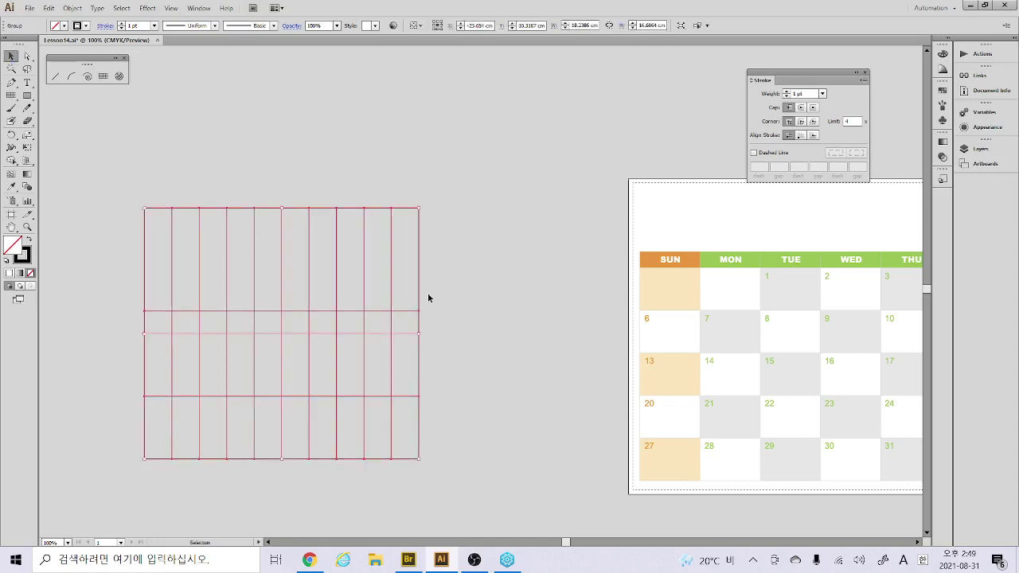
{"action": "key", "text": "Delete"}
Draw a circular polar grid beside the calendar, varying its divider counts and finishing with 5 concentric and 3 radial dividers
{"action": "left_click", "coordinate": [119, 75]}
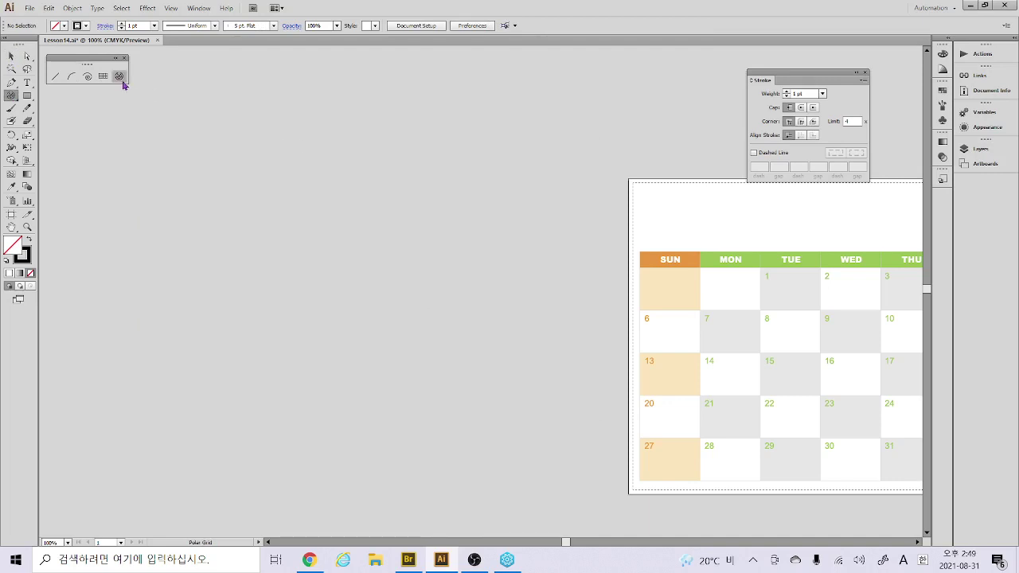
{"action": "left_click_drag", "start_coordinate": [221, 199], "coordinate": [488, 459]}
{"action": "key", "text": "Up"}
{"action": "key", "text": "Up"}
{"action": "key", "text": "Up"}
{"action": "key", "text": "Up"}
{"action": "key", "text": "Up"}
{"action": "key", "text": "Up"}
{"action": "key", "text": "Up"}
{"action": "key", "text": "Up"}
{"action": "key", "text": "Up"}
{"action": "key", "text": "Up"}
{"action": "key", "text": "Up"}
{"action": "key", "text": "Up"}
{"action": "key", "text": "Up"}
{"action": "key", "text": "Up"}
{"action": "key", "text": "Up"}
{"action": "key", "text": "Up"}
{"action": "key", "text": "Up"}
{"action": "key", "text": "Up"}
{"action": "key", "text": "Up"}
{"action": "key", "text": "Up"}
{"action": "key", "text": "Down"}
{"action": "key", "text": "Down"}
{"action": "key", "text": "Down"}
{"action": "key", "text": "Down"}
{"action": "key", "text": "Down"}
{"action": "key", "text": "Down"}
{"action": "key", "text": "Down"}
{"action": "key", "text": "Down"}
{"action": "key", "text": "Down"}
{"action": "key", "text": "Down"}
{"action": "key", "text": "Down"}
{"action": "key", "text": "Down"}
{"action": "key", "text": "Down"}
{"action": "key", "text": "Down"}
{"action": "key", "text": "Down"}
{"action": "key", "text": "Down"}
{"action": "key", "text": "Down"}
{"action": "key", "text": "Down"}
{"action": "key", "text": "Down"}
{"action": "key", "text": "Down"}
{"action": "key", "text": "Down"}
{"action": "key", "text": "Down"}
{"action": "key", "text": "Down"}
{"action": "key", "text": "Down"}
{"action": "key", "text": "Down"}
{"action": "key", "text": "Down"}
{"action": "key", "text": "Down"}
{"action": "key", "text": "Down"}
{"action": "key", "text": "Down"}
{"action": "key", "text": "Down"}
{"action": "key", "text": "Down"}
{"action": "key", "text": "Down"}
{"action": "key", "text": "Down"}
{"action": "key", "text": "Down"}
{"action": "key", "text": "Down"}
{"action": "key", "text": "Right"}
{"action": "key", "text": "Right"}
{"action": "key", "text": "Right"}
{"action": "key", "text": "Right"}
{"action": "key", "text": "Right"}
{"action": "key", "text": "Right"}
{"action": "key", "text": "Right"}
{"action": "key", "text": "Right"}
{"action": "key", "text": "Right"}
{"action": "key", "text": "Right"}
{"action": "key", "text": "Right"}
{"action": "key", "text": "Right"}
{"action": "key", "text": "Right"}
{"action": "key", "text": "Right"}
{"action": "key", "text": "Right"}
{"action": "key", "text": "Right"}
{"action": "key", "text": "Right"}
{"action": "key", "text": "Right"}
{"action": "key", "text": "Right"}
{"action": "key", "text": "Right"}
{"action": "key", "text": "Right"}
{"action": "key", "text": "Right"}
{"action": "key", "text": "Right"}
{"action": "key", "text": "Right"}
{"action": "key", "text": "Right"}
{"action": "key", "text": "Right"}
{"action": "key", "text": "Right"}
{"action": "key", "text": "Left"}
{"action": "key", "text": "Left"}
{"action": "key", "text": "Left"}
{"action": "key", "text": "Left"}
{"action": "key", "text": "Left"}
{"action": "key", "text": "Left"}
{"action": "key", "text": "Left"}
{"action": "key", "text": "Left"}
{"action": "key", "text": "Left"}
{"action": "key", "text": "Left"}
{"action": "key", "text": "Left"}
{"action": "key", "text": "Left"}
{"action": "key", "text": "Left"}
{"action": "key", "text": "Left"}
{"action": "key", "text": "Left"}
{"action": "key", "text": "Left"}
{"action": "key", "text": "Left"}
{"action": "key", "text": "Left"}
{"action": "key", "text": "Left"}
{"action": "key", "text": "Left"}
{"action": "key", "text": "Left"}
{"action": "key", "text": "Left"}
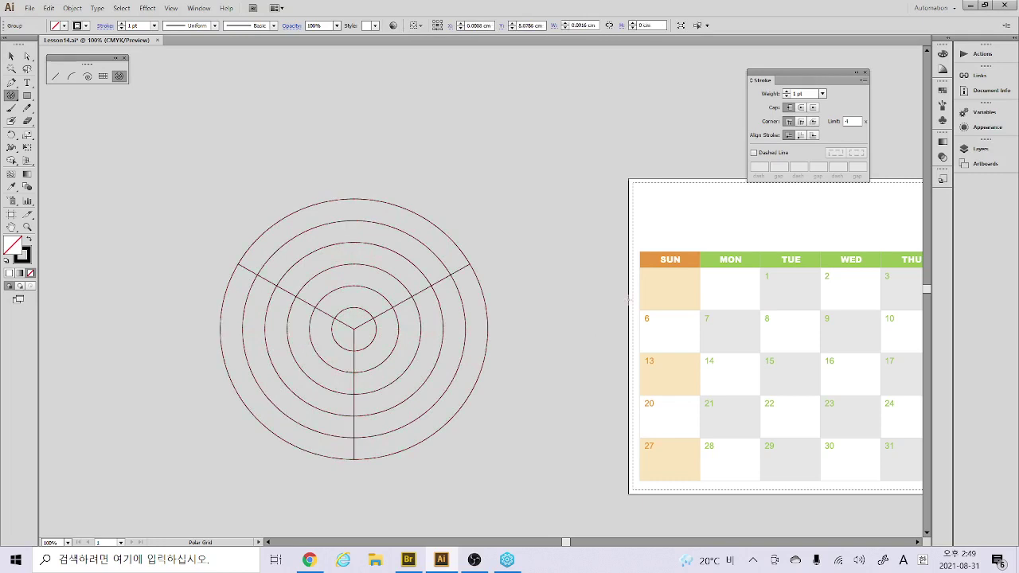
Review the Polar Grid tool options and close them without creating a grid
{"action": "key", "text": "ctrl+shift+a"}
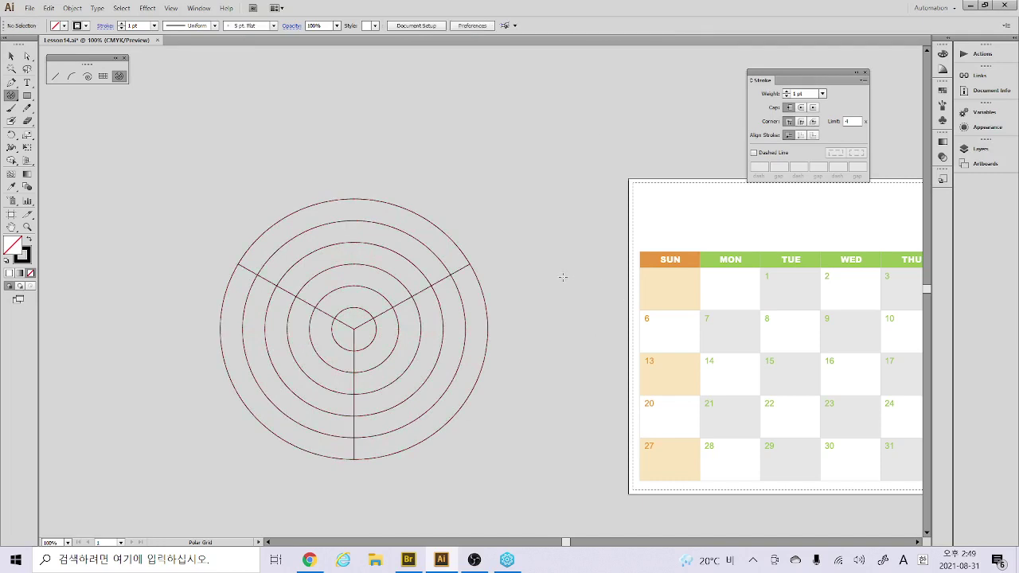
{"action": "left_click", "coordinate": [562, 277]}
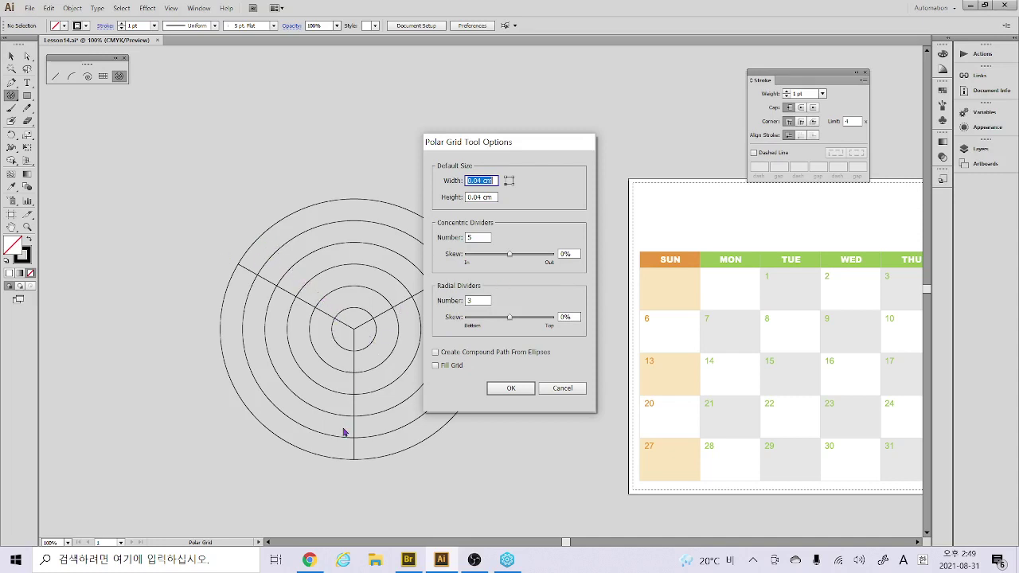
{"action": "left_click", "coordinate": [576, 388]}
Delete the polar grid beside the calendar
{"action": "key", "text": "v"}
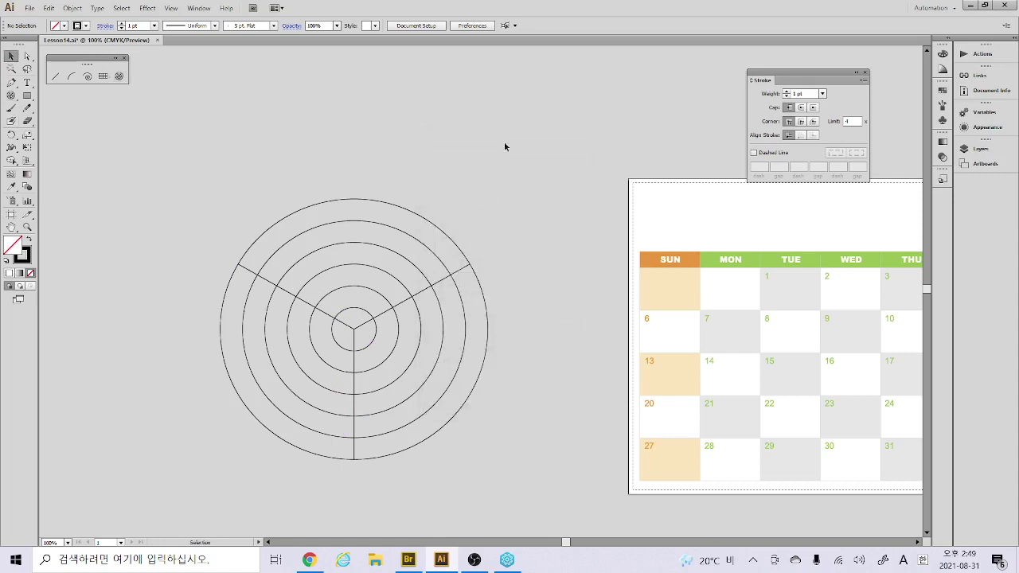
{"action": "left_click_drag", "start_coordinate": [446, 163], "coordinate": [320, 466]}
{"action": "key", "text": "Delete"}
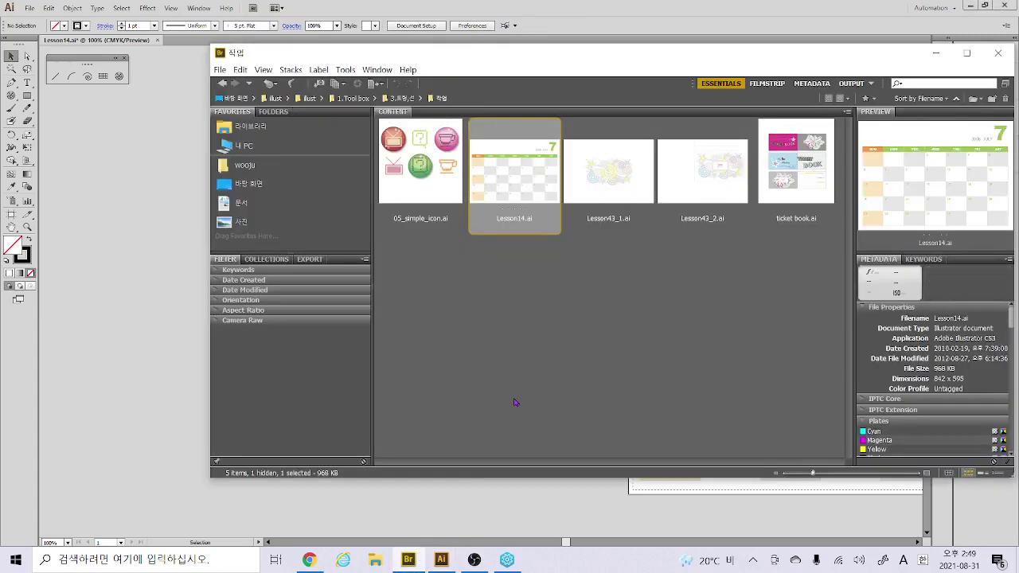
Open Lesson43_2.ai from Bridge and examine the concentric-circle artwork on the yellow ticket book cover
{"action": "left_click", "coordinate": [410, 559]}
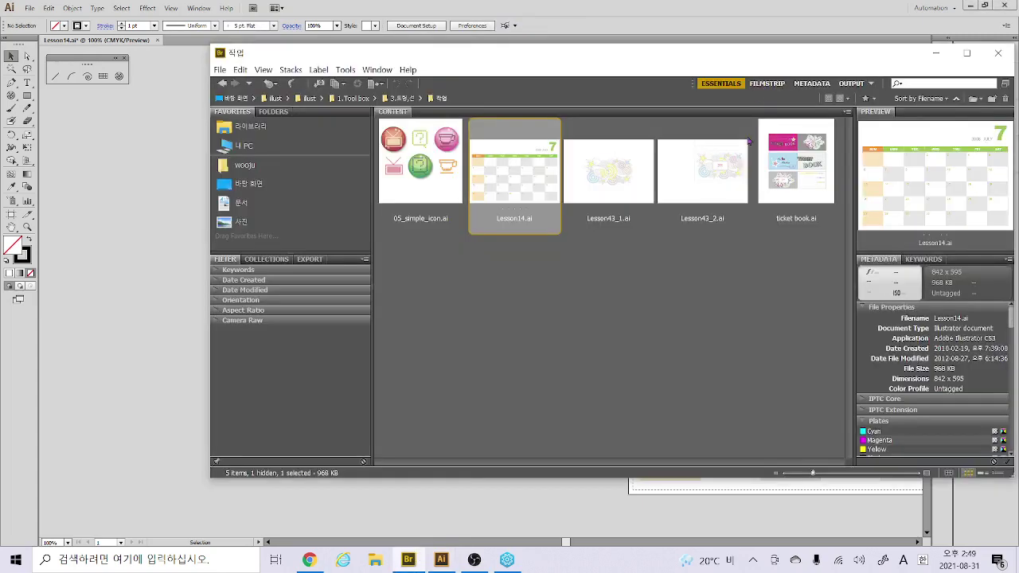
{"action": "left_click", "coordinate": [707, 171]}
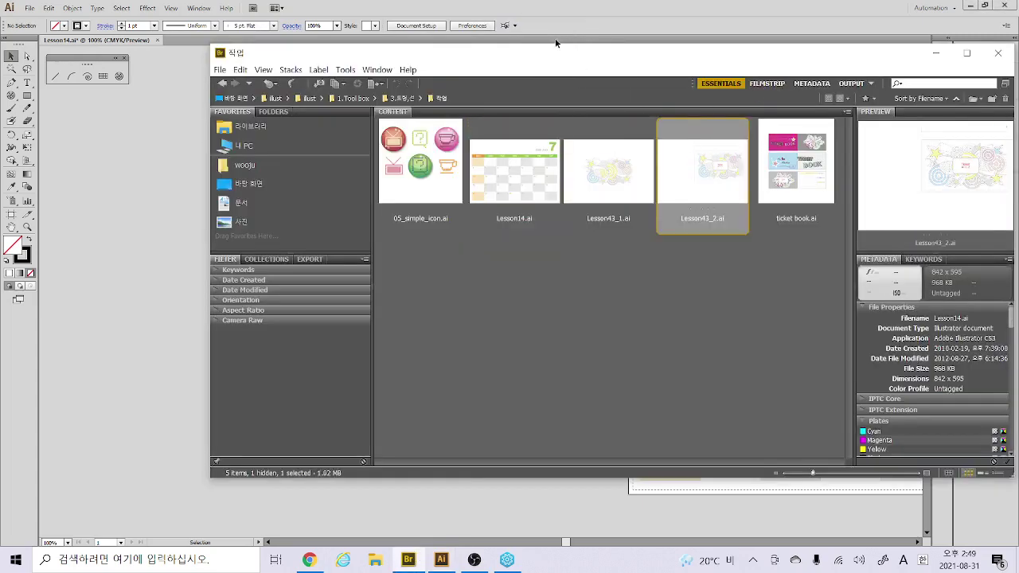
{"action": "left_click", "coordinate": [8, 54]}
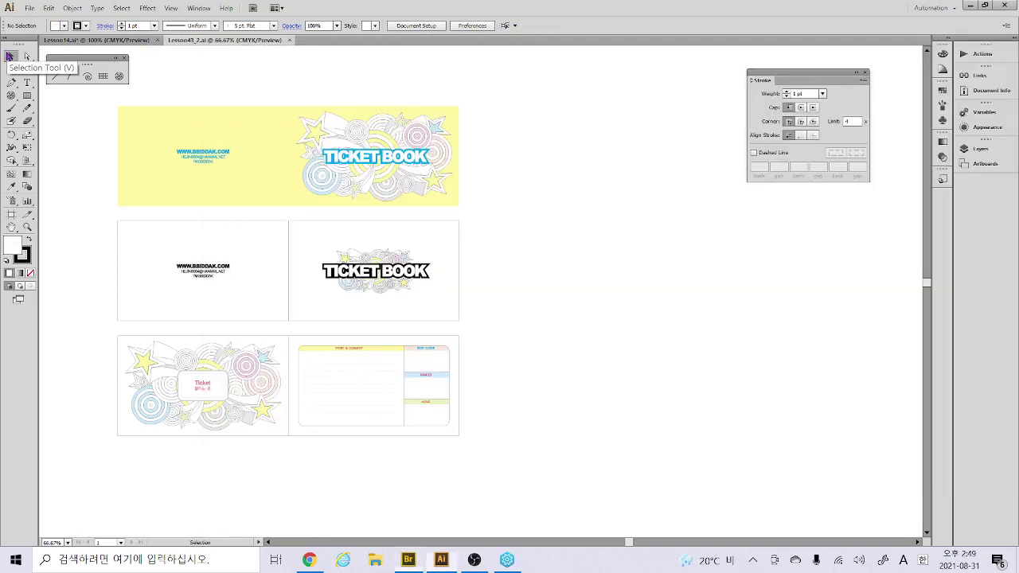
{"action": "double_click", "coordinate": [11, 226]}
{"action": "left_click_drag", "start_coordinate": [647, 51], "coordinate": [84, 386]}
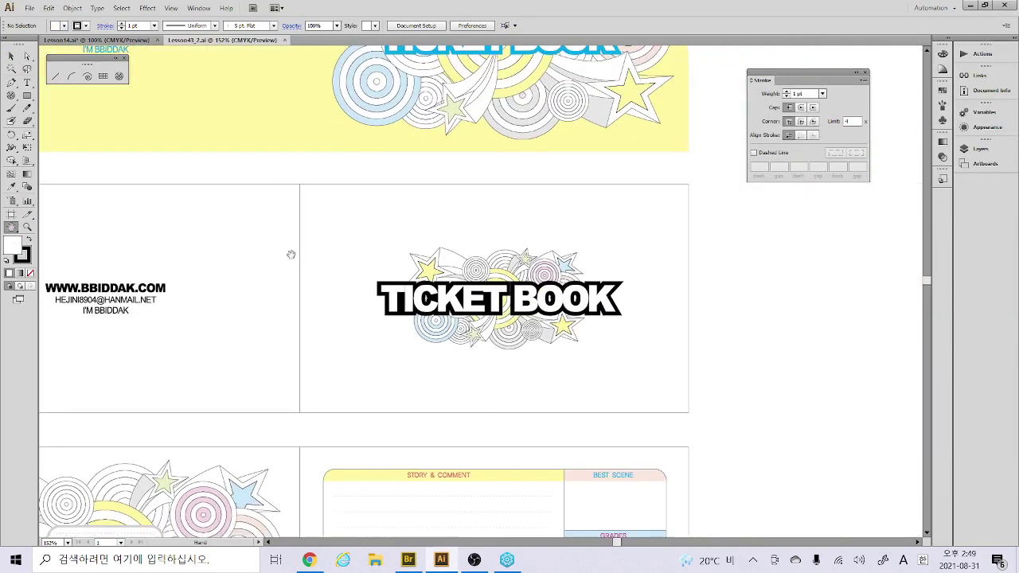
{"action": "left_click_drag", "start_coordinate": [289, 252], "coordinate": [460, 390]}
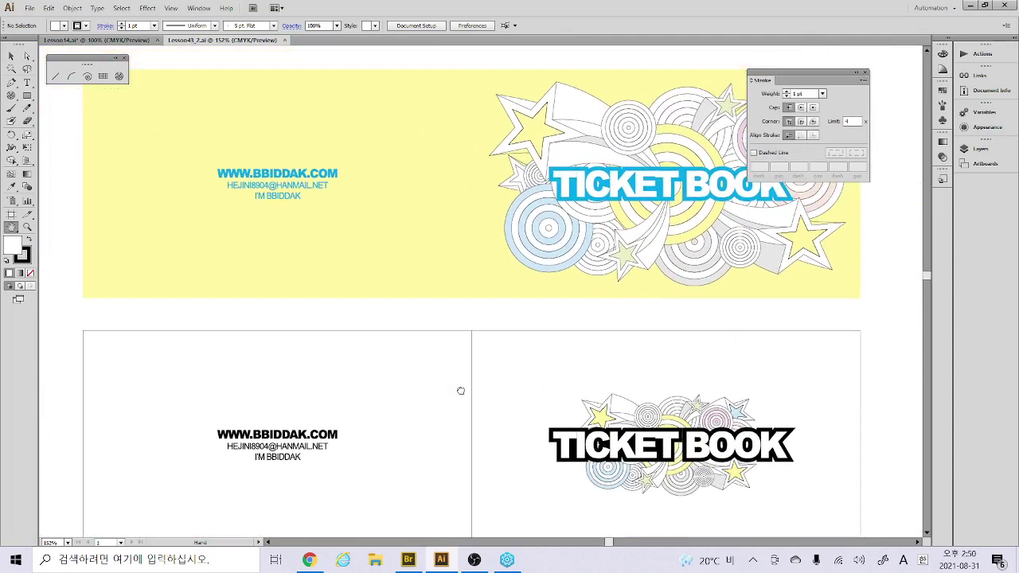
{"action": "left_click_drag", "start_coordinate": [591, 305], "coordinate": [488, 351]}
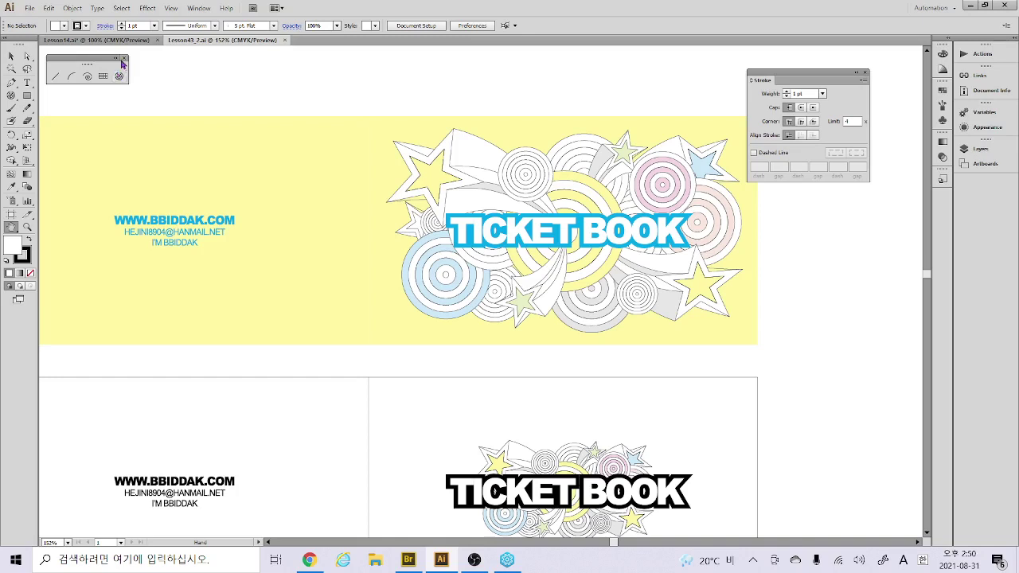
Close the floating set of line tools and paint two wavy Paintbrush strokes around the upper edge of the yellow cover
{"action": "left_click", "coordinate": [123, 58]}
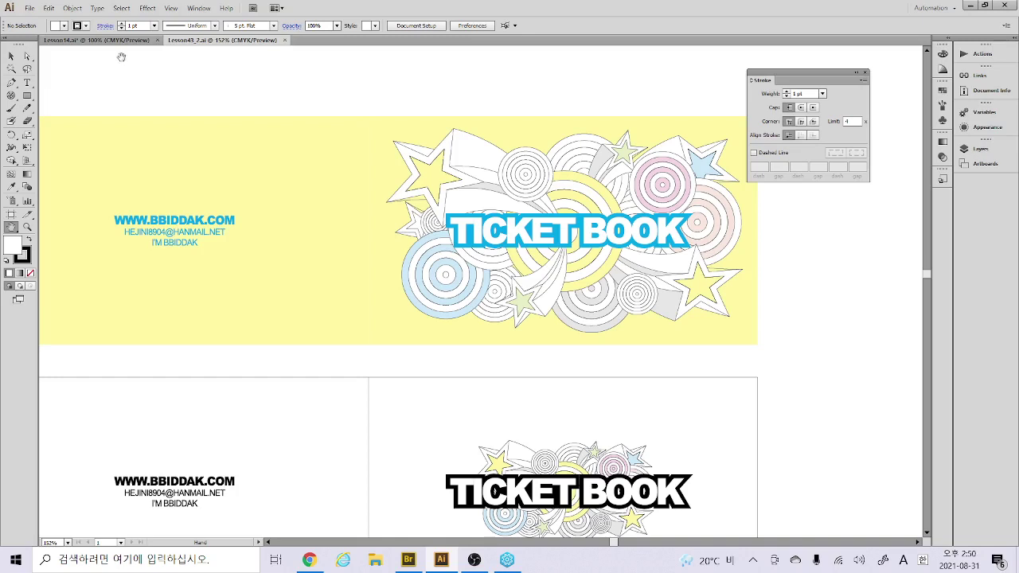
{"action": "left_click", "coordinate": [11, 56]}
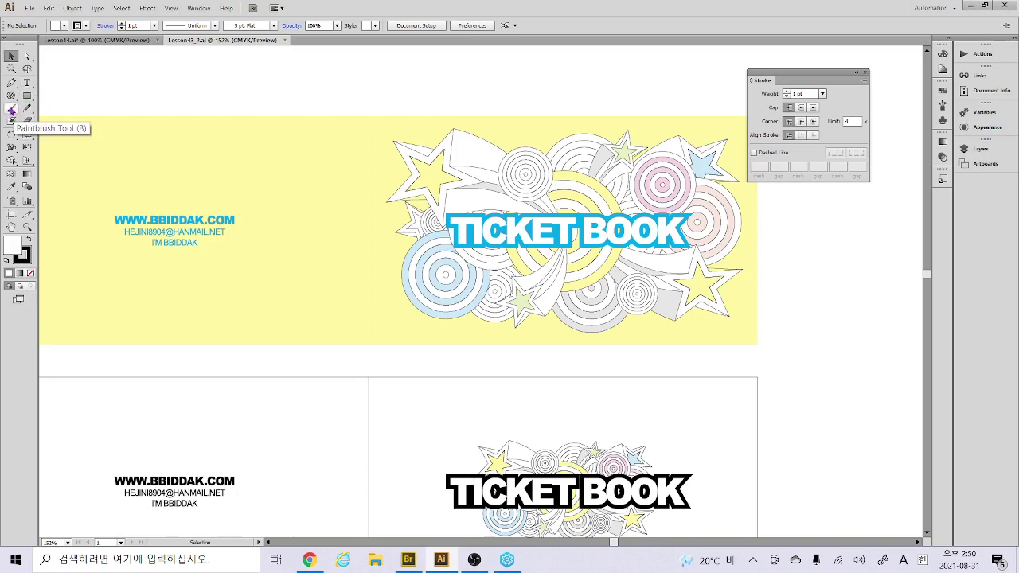
{"action": "left_click", "coordinate": [11, 107]}
{"action": "mouse_move", "coordinate": [171, 135]}
{"action": "left_mouse_down"}
{"action": "mouse_move", "coordinate": [191, 102]}
{"action": "mouse_move", "coordinate": [329, 85]}
{"action": "mouse_move", "coordinate": [363, 64]}
{"action": "left_mouse_up"}
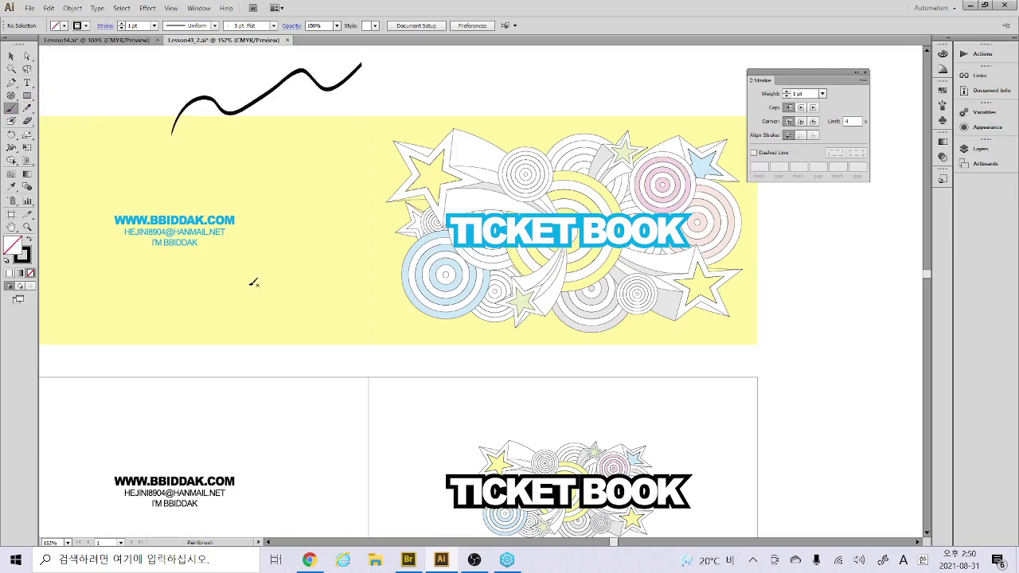
{"action": "left_click_drag", "start_coordinate": [309, 253], "coordinate": [469, 261]}
{"action": "mouse_move", "coordinate": [97, 169]}
{"action": "left_mouse_down"}
{"action": "mouse_move", "coordinate": [125, 152]}
{"action": "mouse_move", "coordinate": [515, 134]}
{"action": "left_mouse_up"}
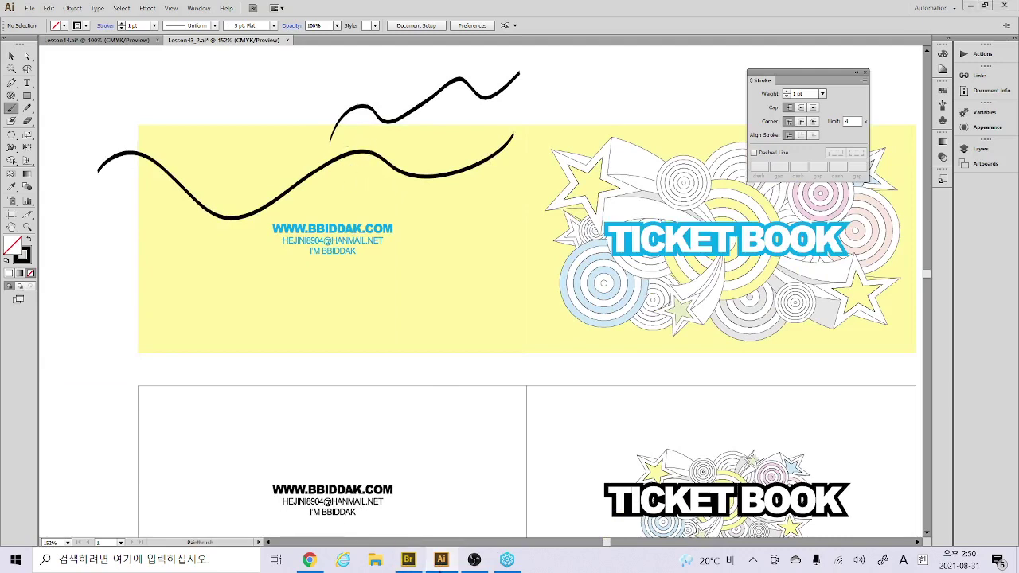
Switch to Bridge, allowing the internet connection requested by Illustrator.exe
{"action": "left_click", "coordinate": [407, 560]}
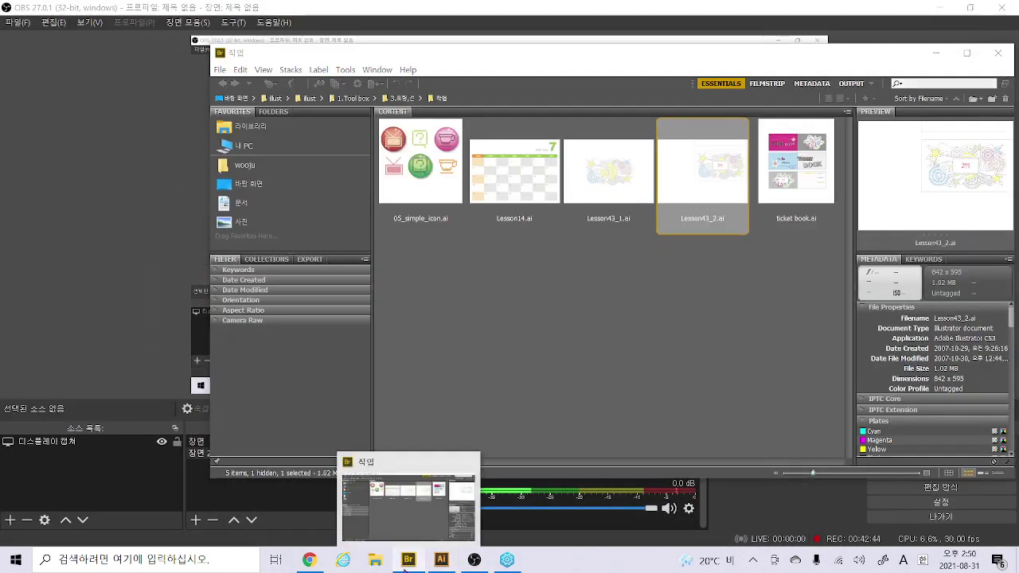
{"action": "left_click", "coordinate": [407, 559]}
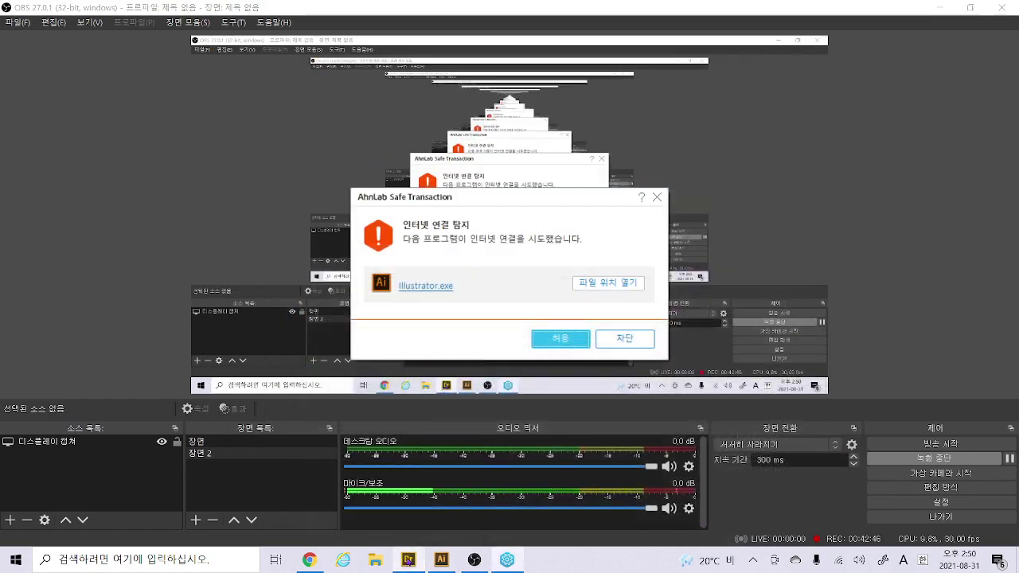
{"action": "left_click", "coordinate": [561, 338]}
{"action": "left_click", "coordinate": [536, 292]}
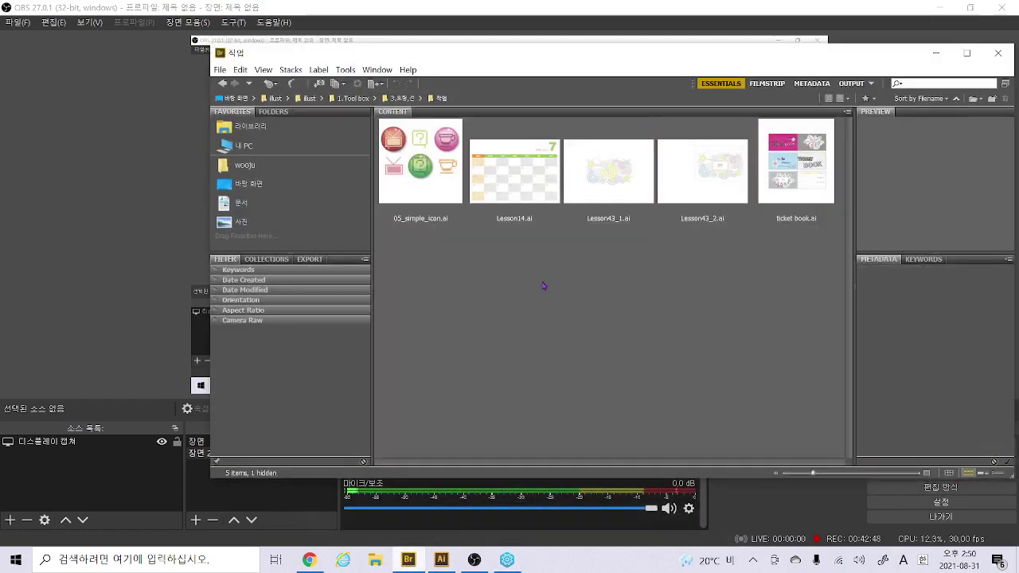
Go up to the 1.Tool box folder in Bridge and open its 6.브러시툴 subfolder
{"action": "left_click", "coordinate": [400, 98]}
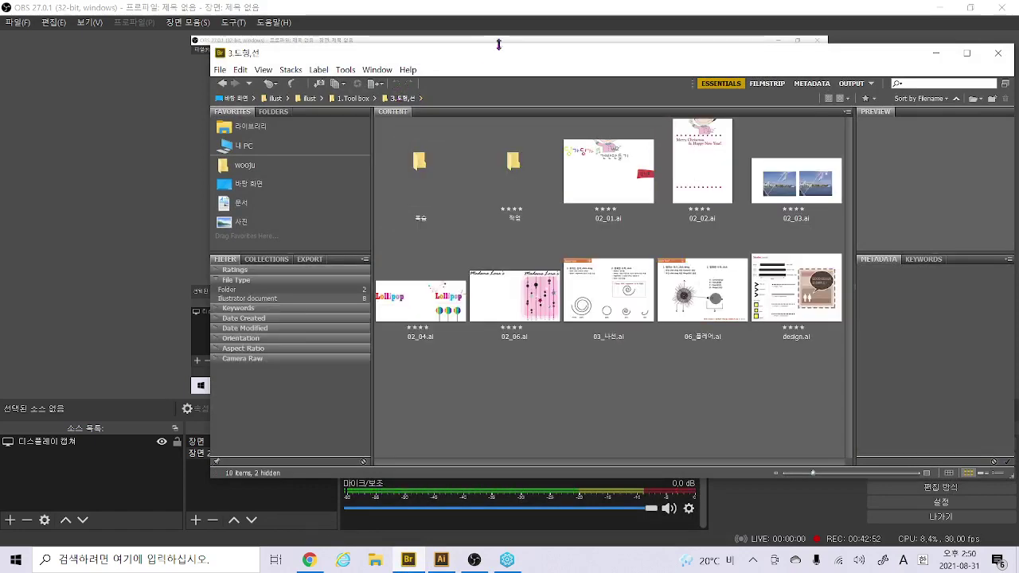
{"action": "left_click_drag", "start_coordinate": [504, 56], "coordinate": [439, 55]}
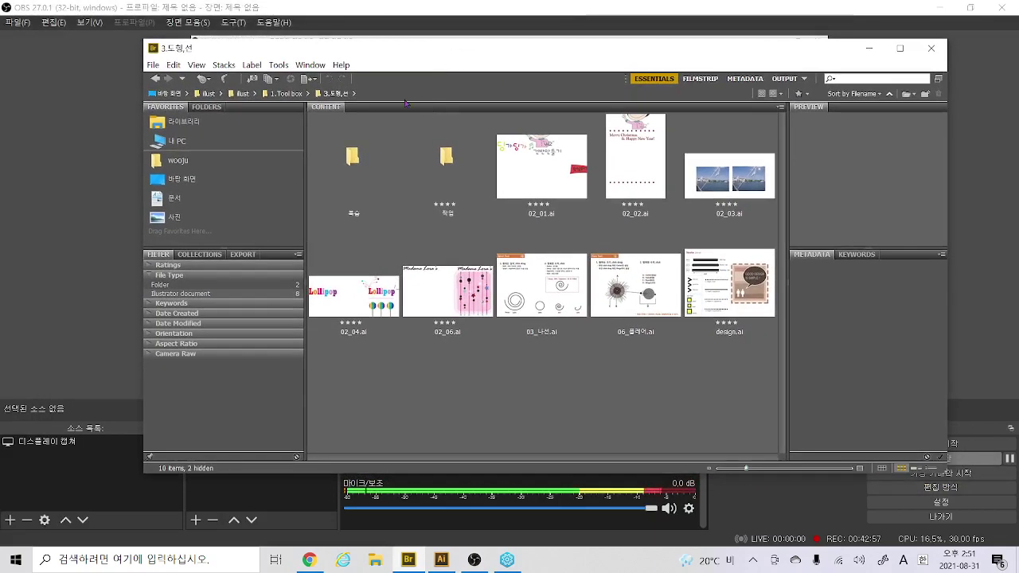
{"action": "left_click", "coordinate": [285, 93]}
{"action": "left_click", "coordinate": [714, 174]}
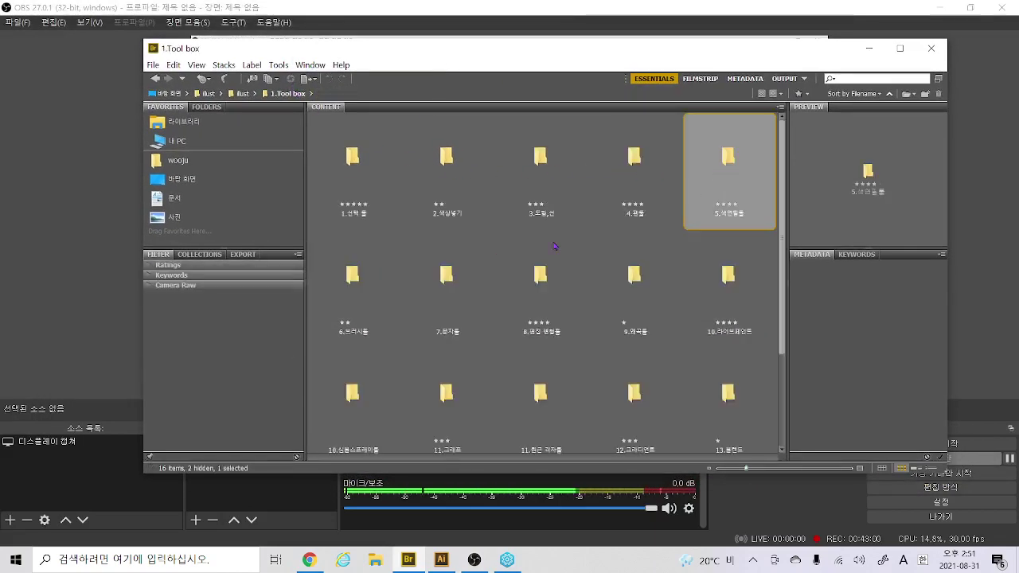
{"action": "double_click", "coordinate": [348, 319]}
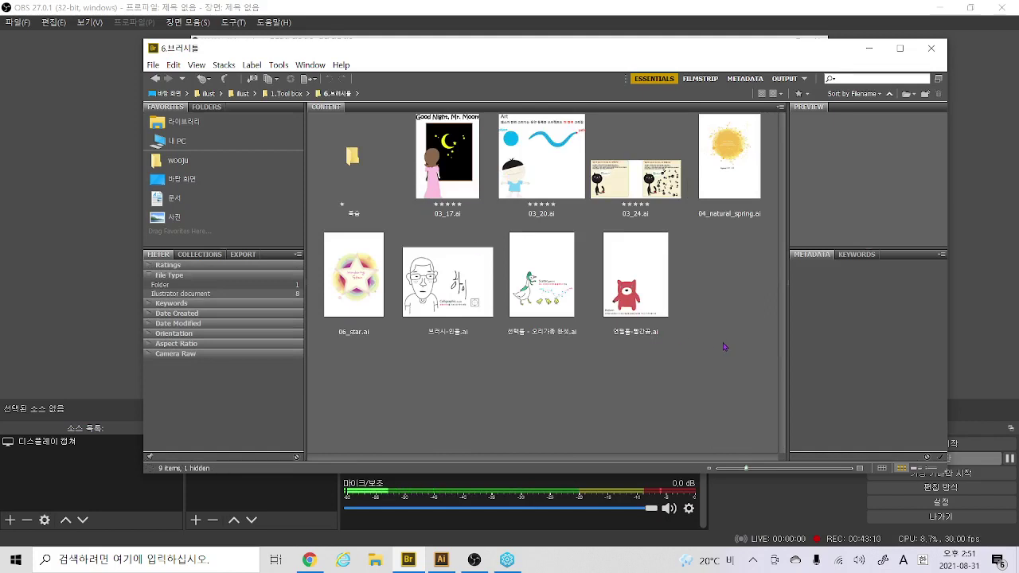
Open all eight Illustrator files of the 6.브러시툴 folder together, accepting the substitution of missing fonts
{"action": "left_click_drag", "start_coordinate": [723, 354], "coordinate": [344, 311]}
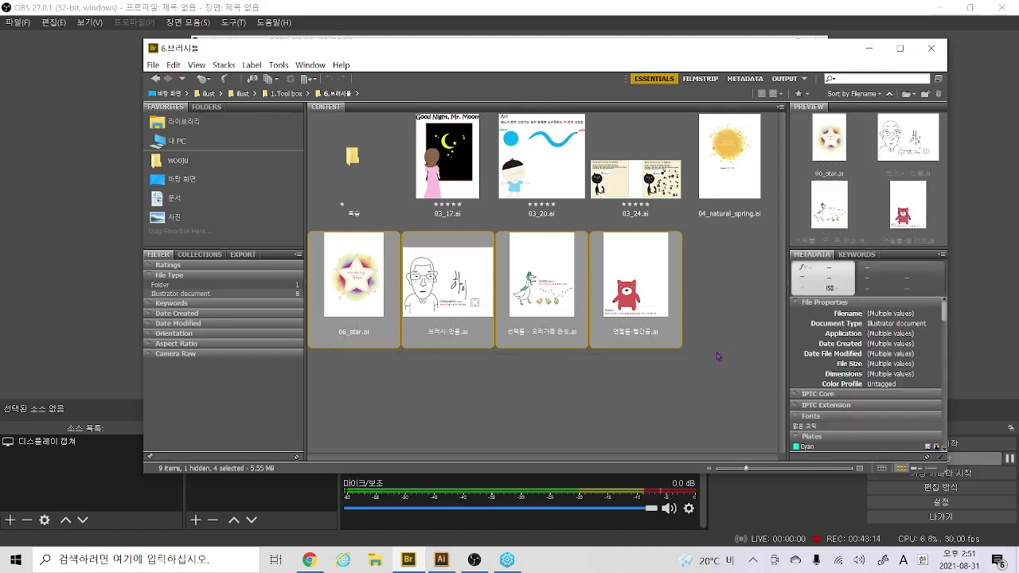
{"action": "left_click_drag", "start_coordinate": [717, 355], "coordinate": [432, 170]}
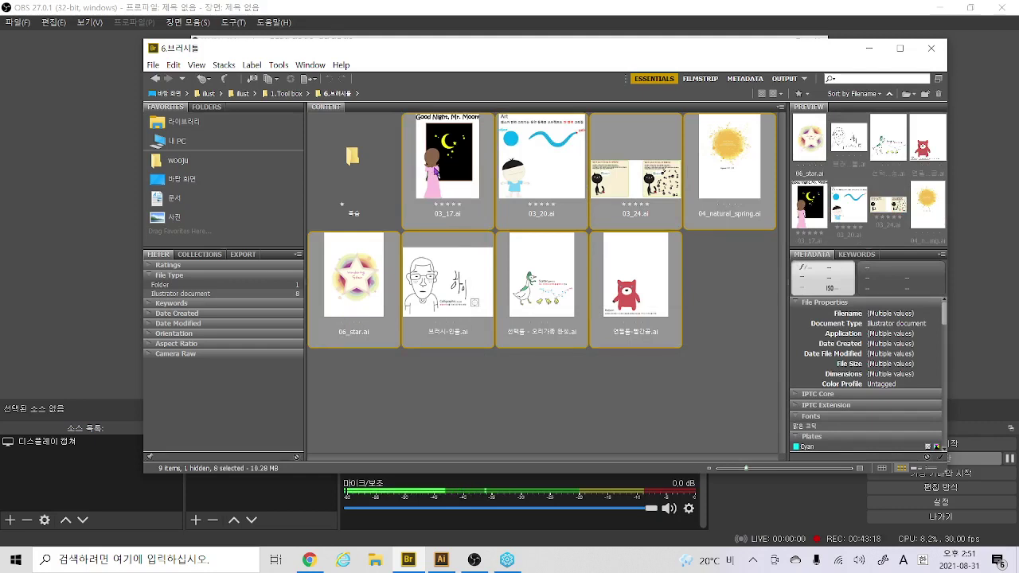
{"action": "left_click_drag", "start_coordinate": [434, 169], "coordinate": [400, 42]}
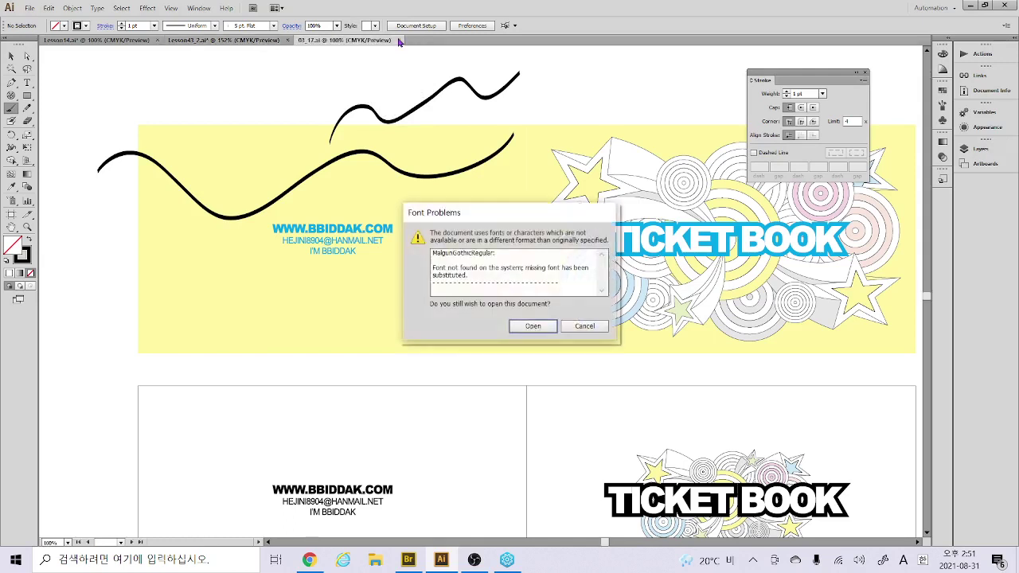
{"action": "left_click", "coordinate": [530, 325]}
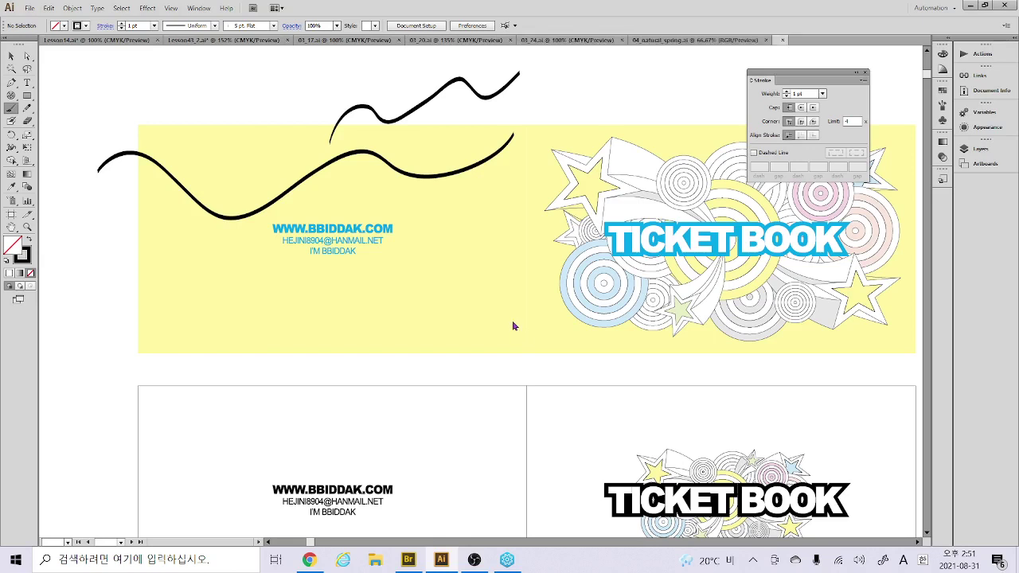
{"action": "left_click", "coordinate": [541, 322]}
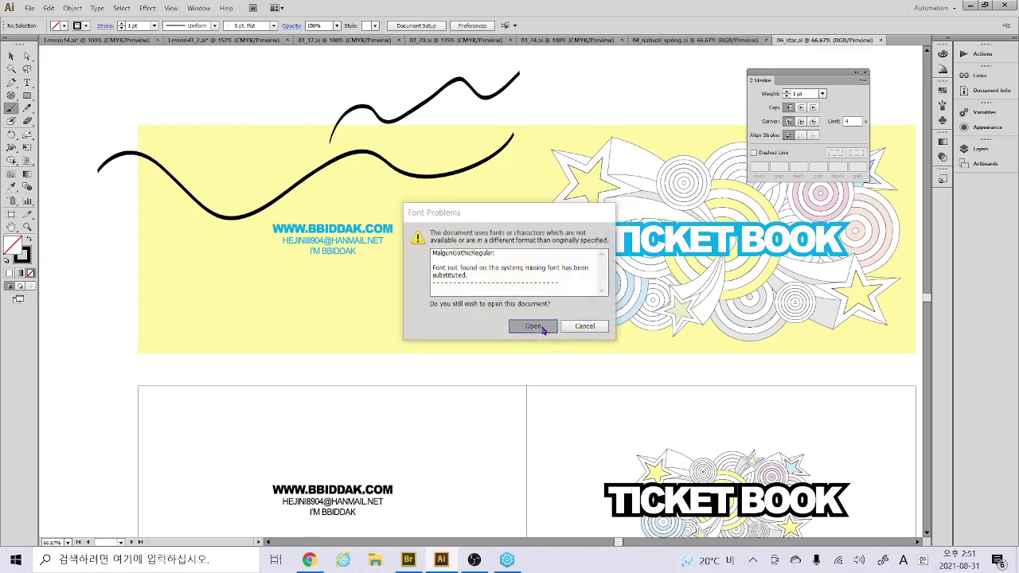
{"action": "left_click", "coordinate": [540, 326]}
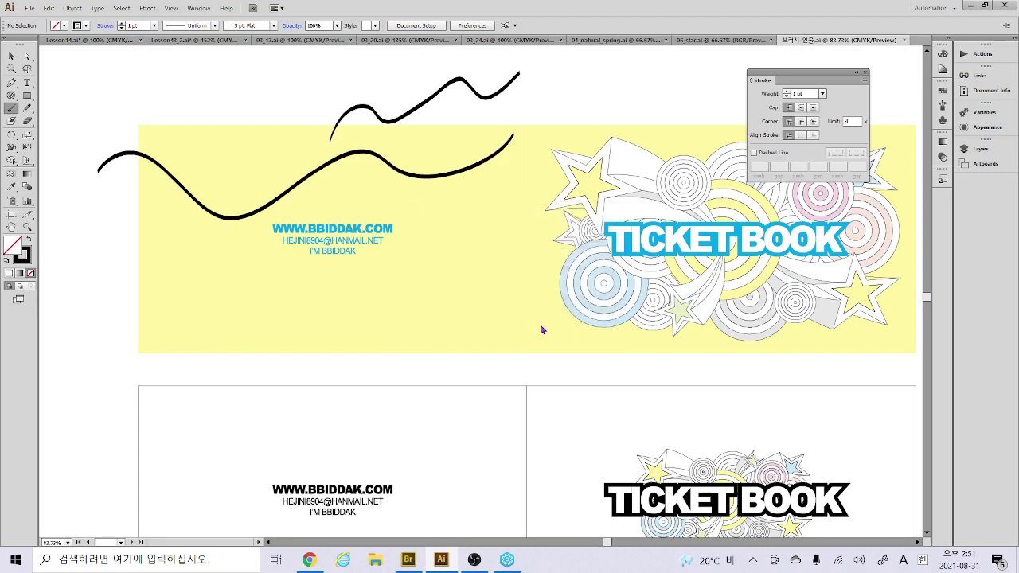
{"action": "left_click", "coordinate": [540, 326]}
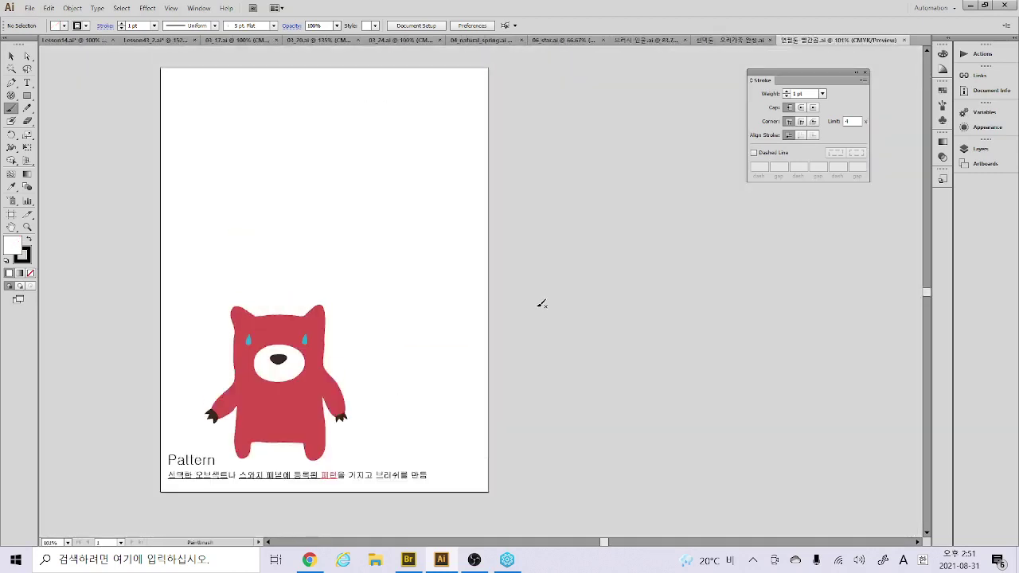
Paint a heart-shaped outline with the Paintbrush above the red bear and fill it with red
{"action": "scroll", "coordinate": [491, 259], "scroll_direction": "up", "scroll_amount": 1}
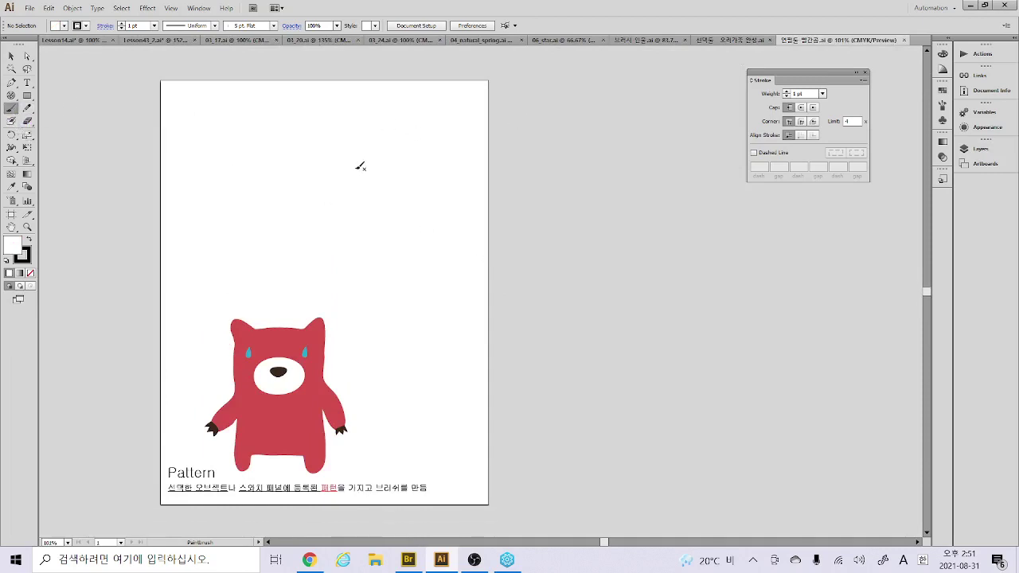
{"action": "mouse_move", "coordinate": [356, 168]}
{"action": "left_mouse_down"}
{"action": "mouse_move", "coordinate": [287, 158]}
{"action": "mouse_move", "coordinate": [276, 224]}
{"action": "mouse_move", "coordinate": [331, 231]}
{"action": "mouse_move", "coordinate": [430, 202]}
{"action": "mouse_move", "coordinate": [445, 137]}
{"action": "mouse_move", "coordinate": [418, 133]}
{"action": "mouse_move", "coordinate": [358, 176]}
{"action": "left_mouse_up"}
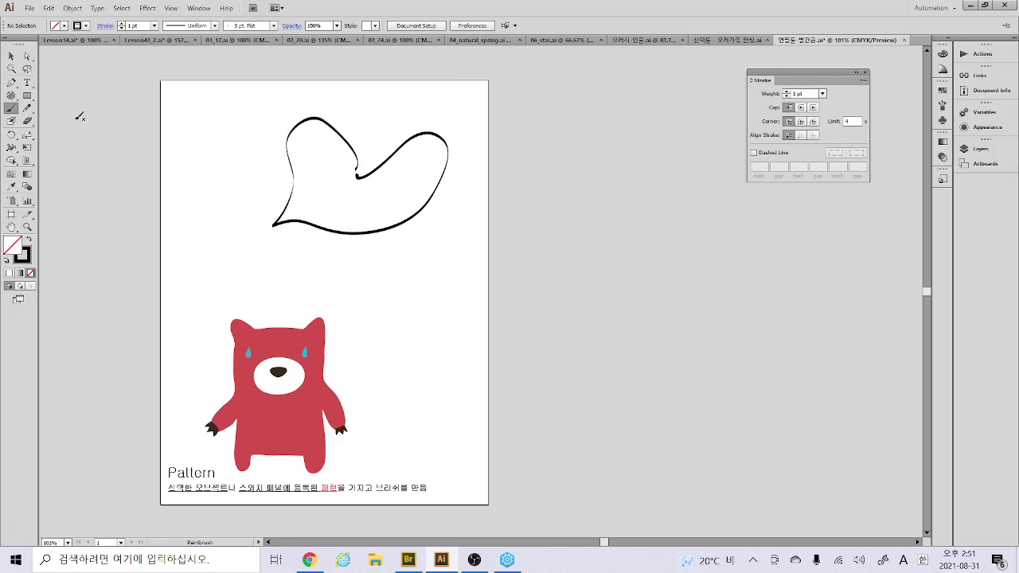
{"action": "left_click", "coordinate": [11, 55]}
{"action": "left_click_drag", "start_coordinate": [182, 86], "coordinate": [507, 306]}
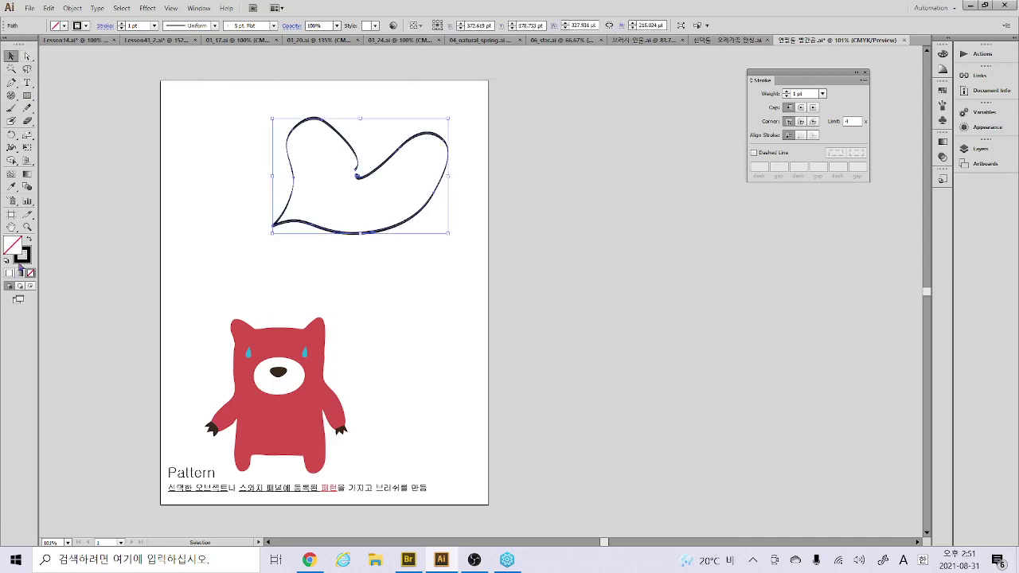
{"action": "double_click", "coordinate": [17, 256]}
{"action": "left_click", "coordinate": [468, 228]}
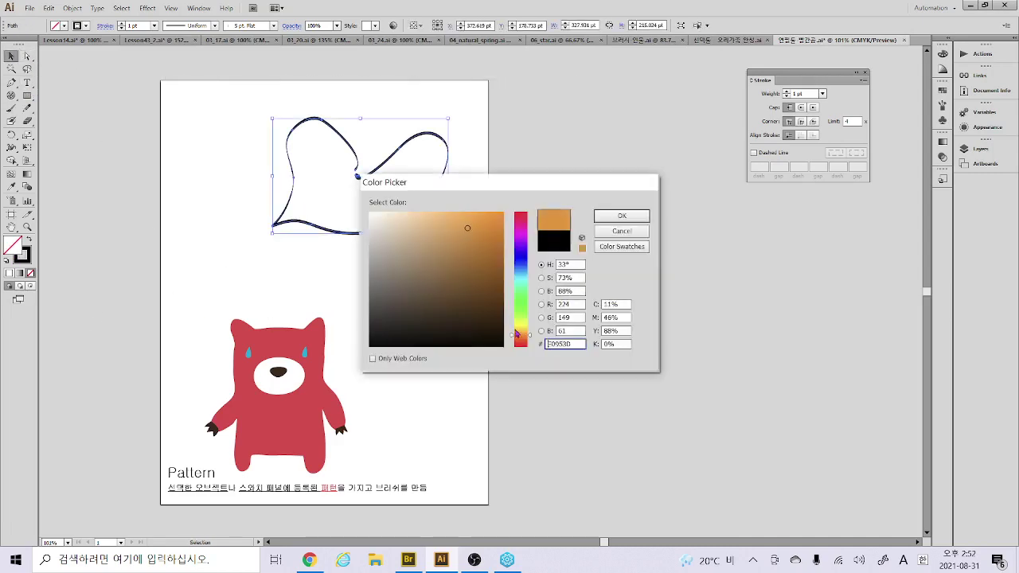
{"action": "left_click_drag", "start_coordinate": [516, 333], "coordinate": [516, 344]}
{"action": "left_click", "coordinate": [620, 216]}
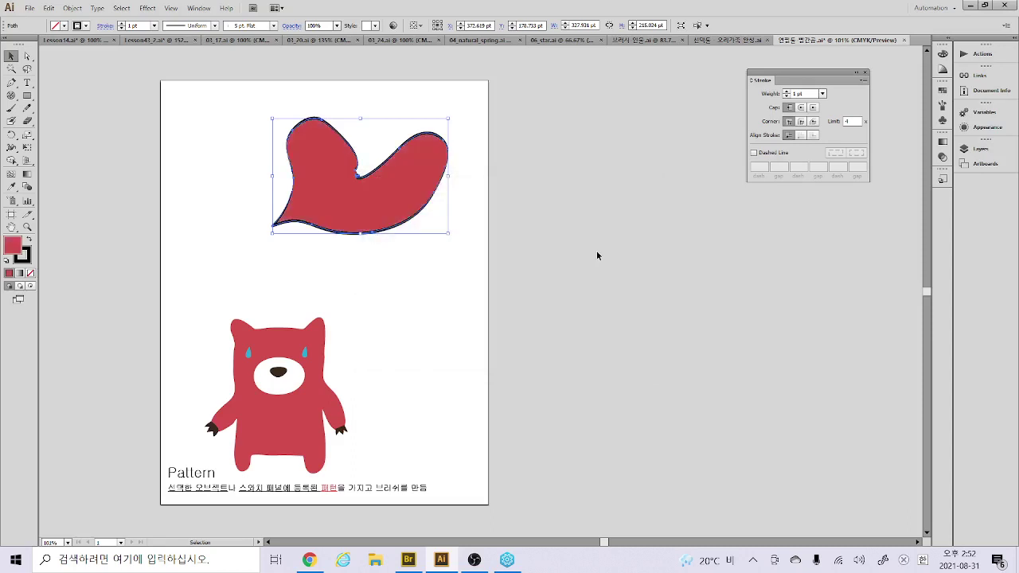
{"action": "left_click", "coordinate": [595, 251]}
Move the end anchor point at the heart's notch upward, away from the stroke's other end, using Direct Selection
{"action": "left_click", "coordinate": [27, 227]}
{"action": "left_click_drag", "start_coordinate": [197, 83], "coordinate": [592, 309]}
{"action": "key", "text": "a"}
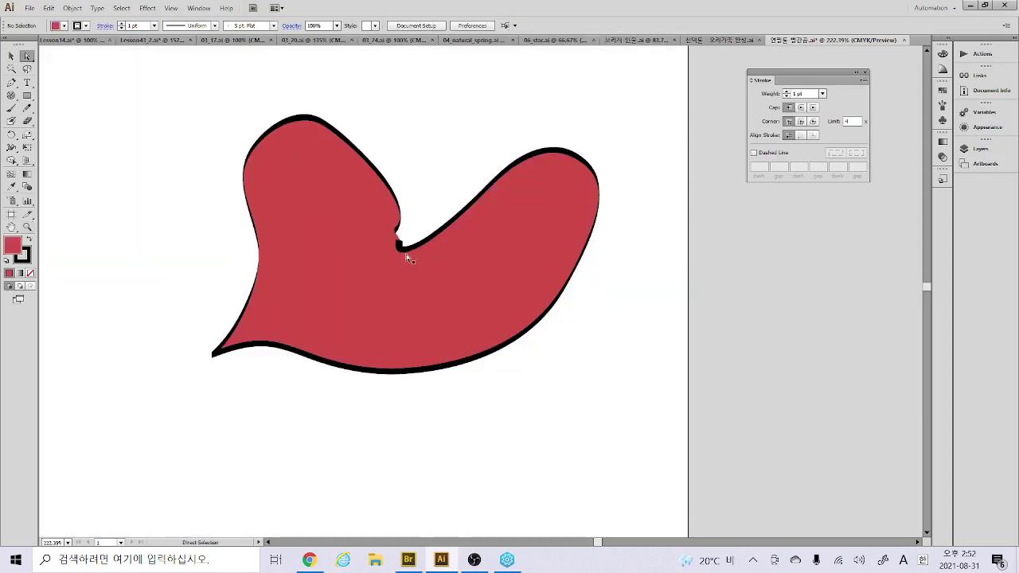
{"action": "left_click", "coordinate": [398, 245]}
{"action": "left_click_drag", "start_coordinate": [400, 246], "coordinate": [415, 175]}
{"action": "key", "text": "ctrl+z"}
{"action": "left_click", "coordinate": [410, 205]}
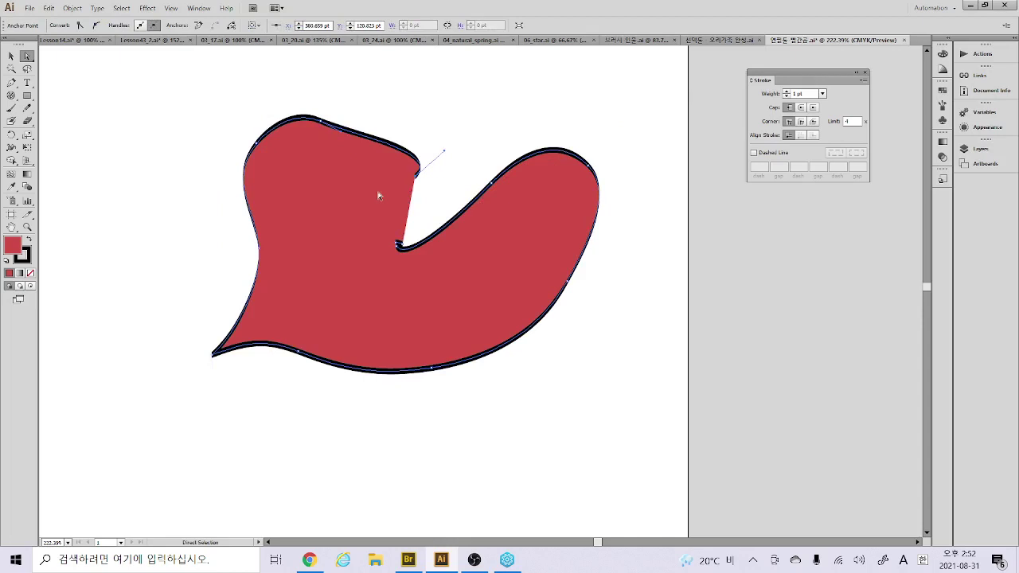
Pick up the open lower end point at the red heart's notch with the Pen tool
{"action": "key", "text": "p"}
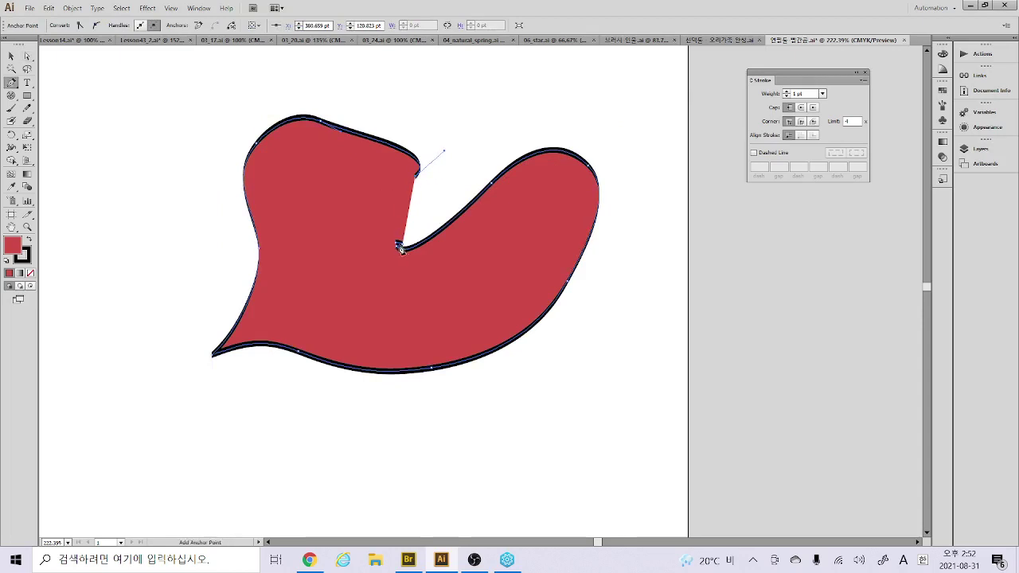
{"action": "left_click", "coordinate": [400, 246]}
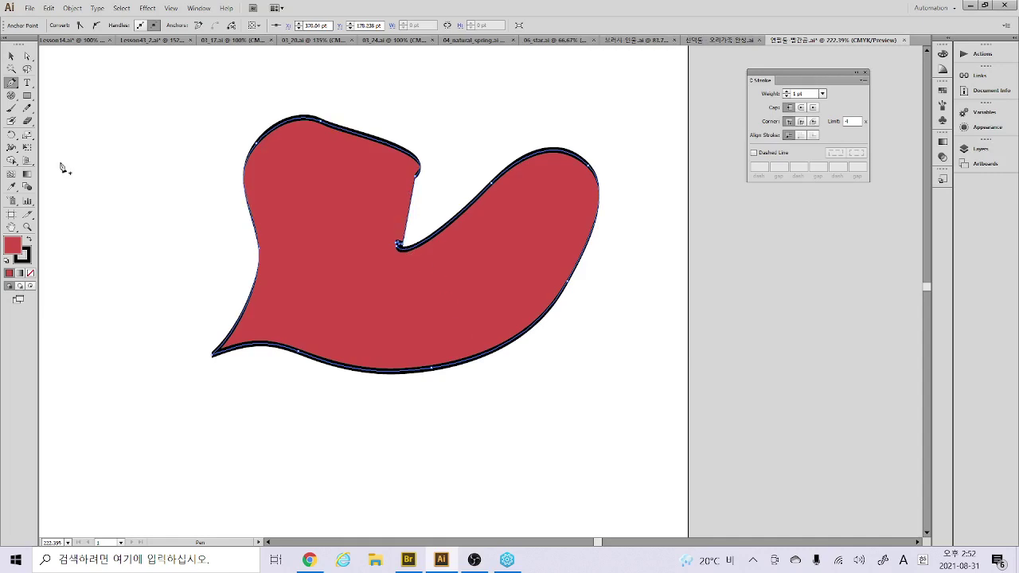
Paint a closed, unfilled heart outline about 229 by 193 pt beside the red heart with the Paintbrush
{"action": "left_click", "coordinate": [11, 108]}
{"action": "scroll", "coordinate": [199, 228], "scroll_direction": "left", "scroll_amount": 5}
{"action": "mouse_move", "coordinate": [284, 214]}
{"action": "left_mouse_down"}
{"action": "mouse_move", "coordinate": [185, 217]}
{"action": "mouse_move", "coordinate": [194, 257]}
{"action": "mouse_move", "coordinate": [253, 319]}
{"action": "mouse_move", "coordinate": [278, 379]}
{"action": "mouse_move", "coordinate": [387, 338]}
{"action": "mouse_move", "coordinate": [446, 236]}
{"action": "mouse_move", "coordinate": [440, 162]}
{"action": "mouse_move", "coordinate": [395, 150]}
{"action": "mouse_move", "coordinate": [288, 217]}
{"action": "left_mouse_up"}
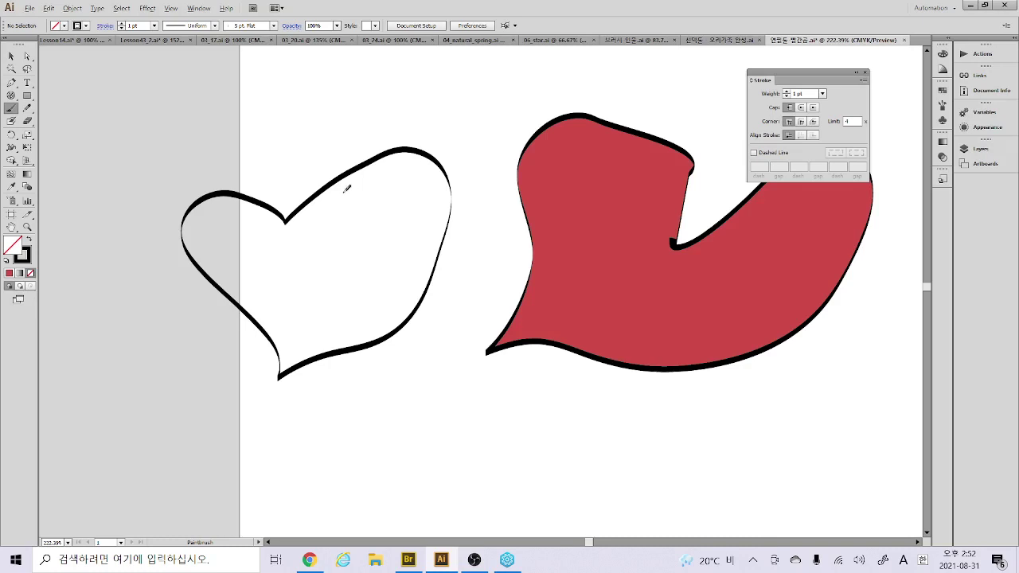
Smooth the new heart's larger lobe by stroking along its outline while it is selected
{"action": "mouse_move", "coordinate": [314, 199]}
{"action": "left_mouse_down"}
{"action": "mouse_move", "coordinate": [376, 150]}
{"action": "mouse_move", "coordinate": [437, 149]}
{"action": "left_mouse_up"}
{"action": "left_click_drag", "start_coordinate": [447, 198], "coordinate": [449, 199]}
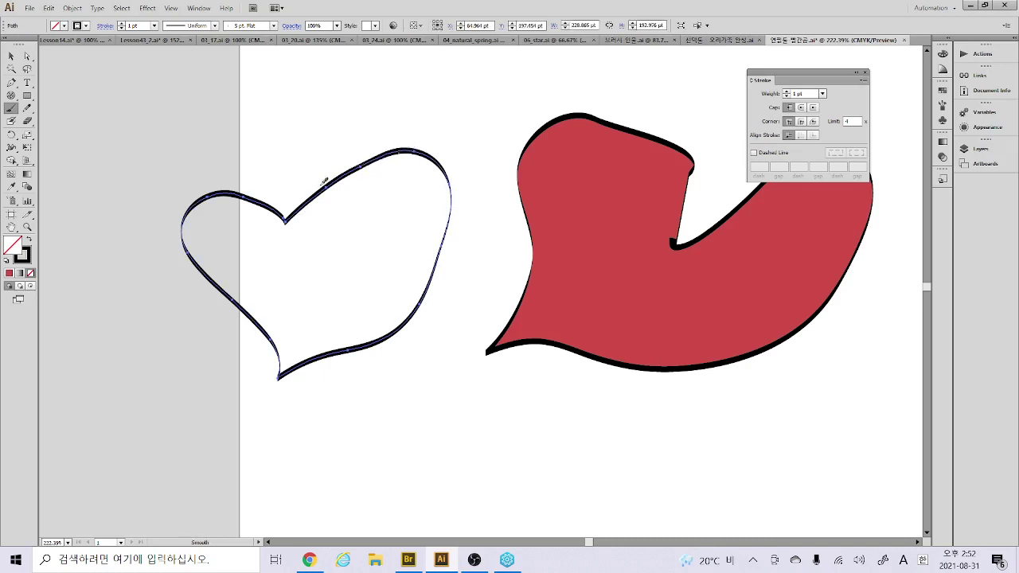
{"action": "left_click_drag", "start_coordinate": [324, 181], "coordinate": [298, 205]}
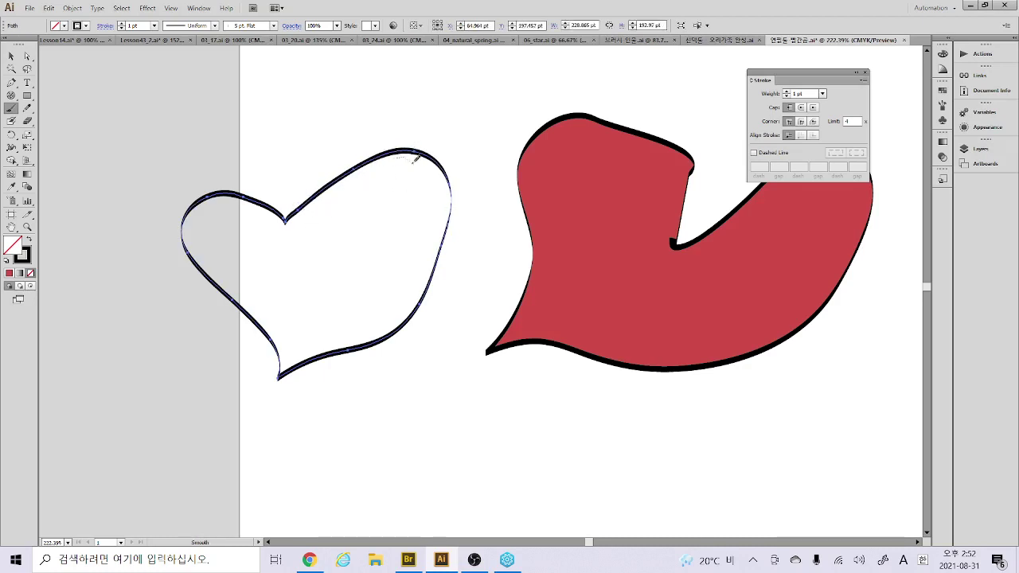
{"action": "mouse_move", "coordinate": [457, 192]}
{"action": "left_mouse_down"}
{"action": "mouse_move", "coordinate": [413, 308]}
{"action": "mouse_move", "coordinate": [274, 374]}
{"action": "mouse_move", "coordinate": [182, 253]}
{"action": "mouse_move", "coordinate": [199, 274]}
{"action": "mouse_move", "coordinate": [187, 266]}
{"action": "mouse_move", "coordinate": [213, 203]}
{"action": "mouse_move", "coordinate": [269, 199]}
{"action": "mouse_move", "coordinate": [238, 193]}
{"action": "mouse_move", "coordinate": [272, 218]}
{"action": "mouse_move", "coordinate": [255, 194]}
{"action": "mouse_move", "coordinate": [308, 216]}
{"action": "mouse_move", "coordinate": [301, 209]}
{"action": "mouse_move", "coordinate": [382, 148]}
{"action": "mouse_move", "coordinate": [454, 191]}
{"action": "left_mouse_up"}
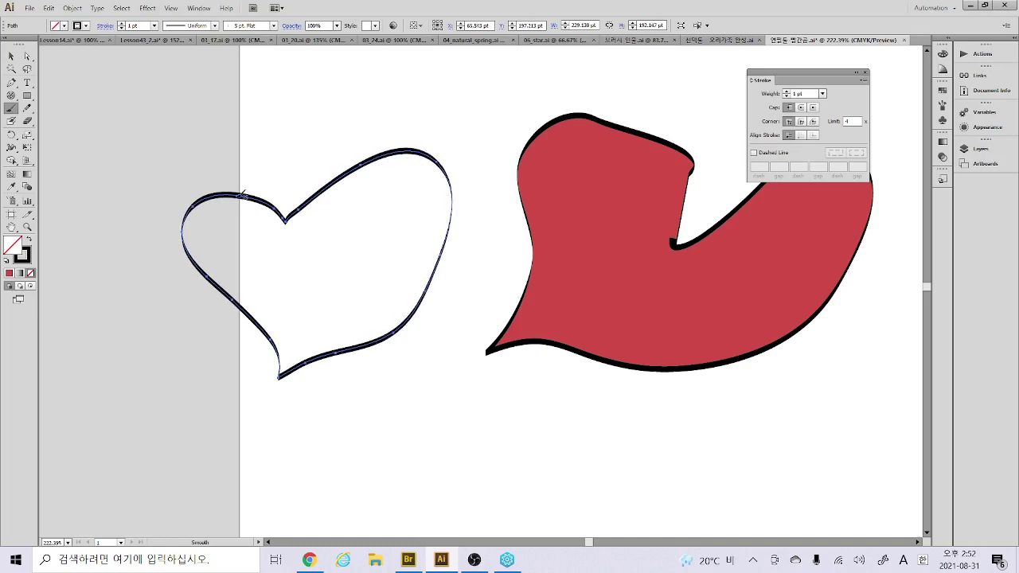
Paint a smaller closed heart about 77 pt wide on the canvas outside the artboard
{"action": "mouse_move", "coordinate": [152, 354]}
{"action": "left_mouse_down"}
{"action": "mouse_move", "coordinate": [121, 331]}
{"action": "mouse_move", "coordinate": [121, 398]}
{"action": "mouse_move", "coordinate": [182, 379]}
{"action": "mouse_move", "coordinate": [196, 332]}
{"action": "mouse_move", "coordinate": [157, 347]}
{"action": "mouse_move", "coordinate": [191, 356]}
{"action": "mouse_move", "coordinate": [162, 382]}
{"action": "mouse_move", "coordinate": [118, 328]}
{"action": "left_mouse_up"}
{"action": "left_click", "coordinate": [167, 339], "text": "ctrl"}
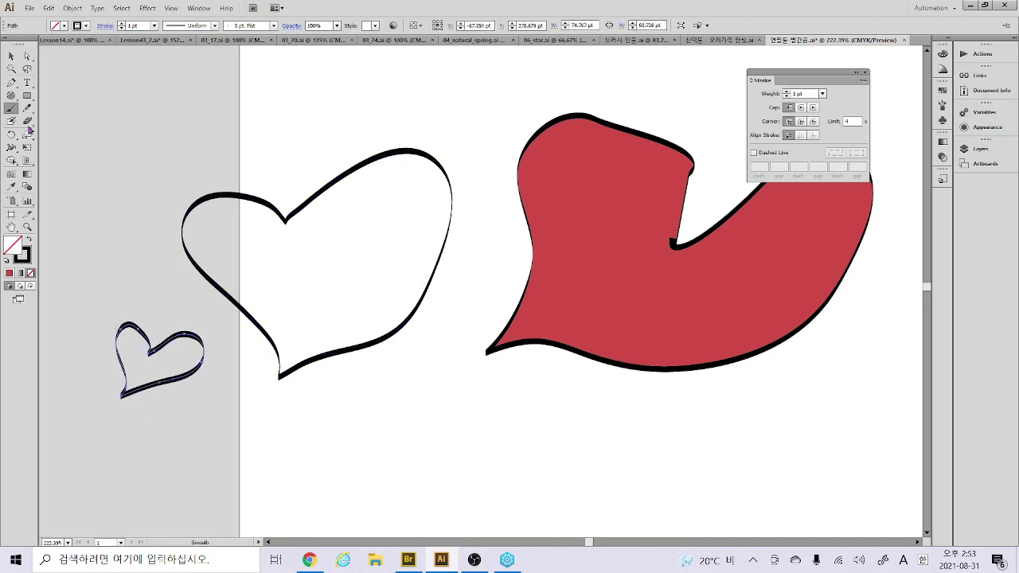
Select all three painted hearts together and delete them
{"action": "left_click", "coordinate": [11, 57]}
{"action": "left_click_drag", "start_coordinate": [180, 172], "coordinate": [660, 425]}
{"action": "key", "text": "Delete"}
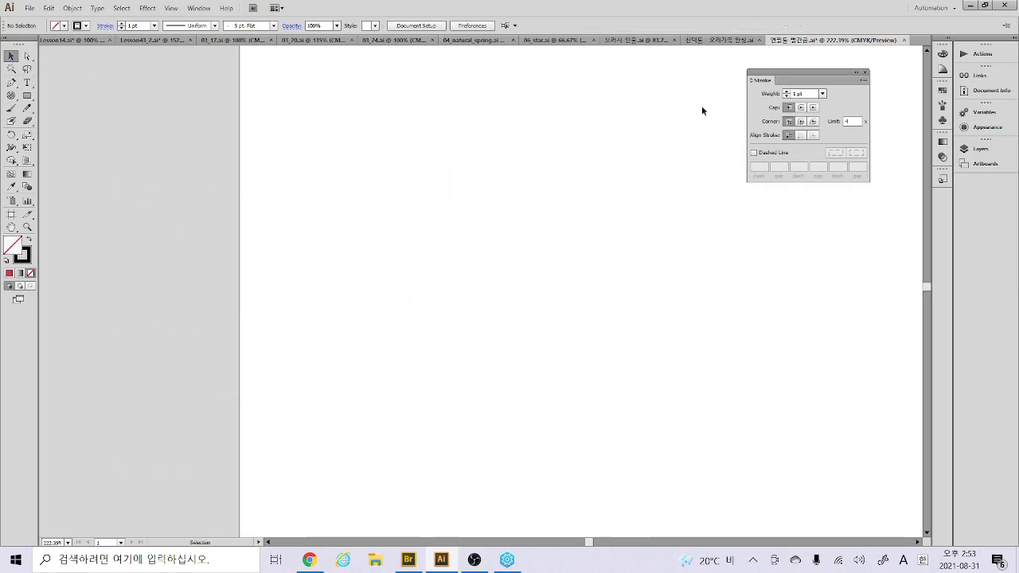
Show the Brushes panel as a separate floating window, enlarged so that all its brushes are listed
{"action": "left_click", "coordinate": [943, 104]}
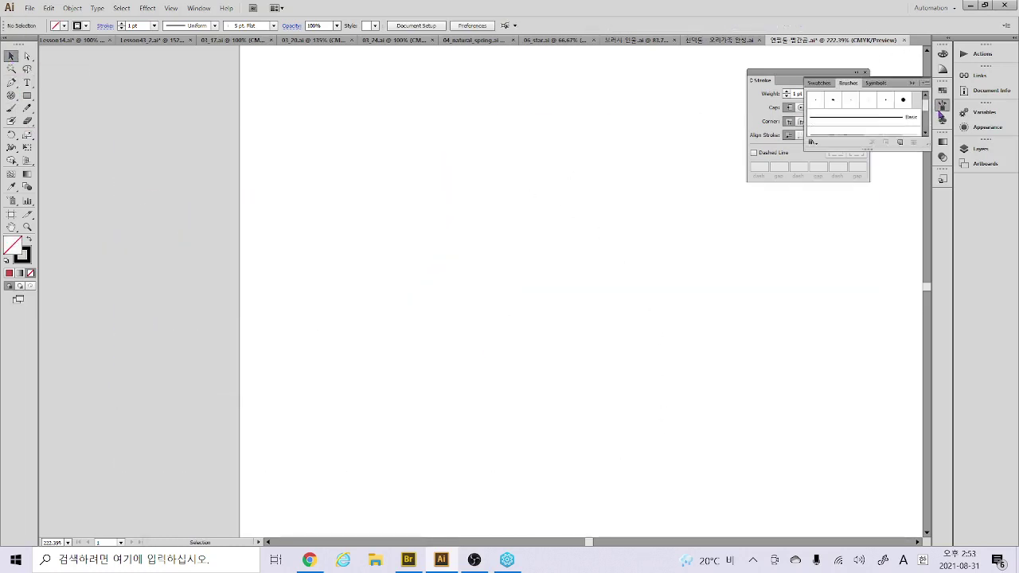
{"action": "mouse_move", "coordinate": [852, 85]}
{"action": "left_mouse_down"}
{"action": "mouse_move", "coordinate": [610, 105]}
{"action": "mouse_move", "coordinate": [599, 92]}
{"action": "left_mouse_up"}
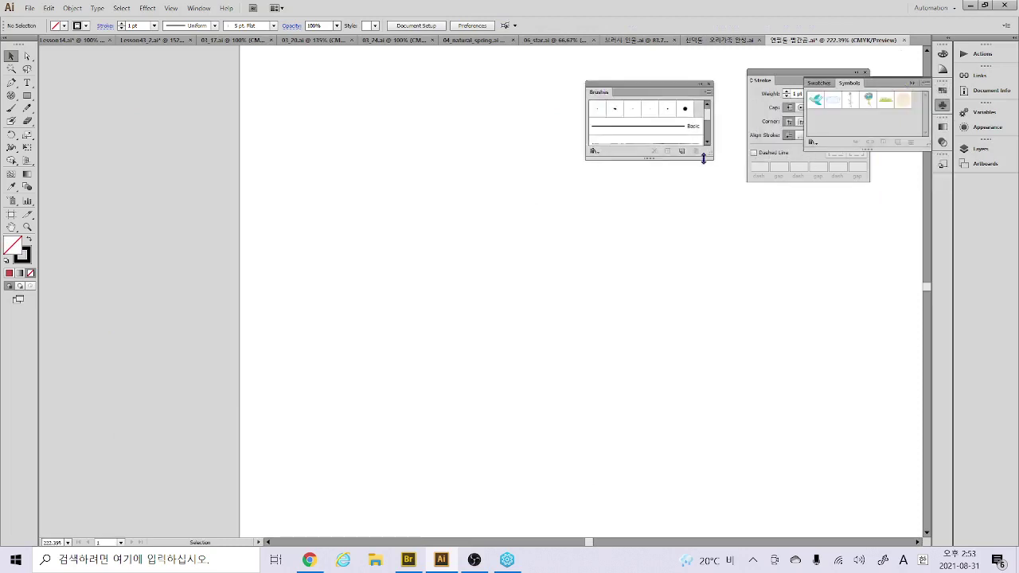
{"action": "mouse_move", "coordinate": [705, 157]}
{"action": "left_mouse_down"}
{"action": "mouse_move", "coordinate": [683, 307]}
{"action": "mouse_move", "coordinate": [682, 402]}
{"action": "left_mouse_up"}
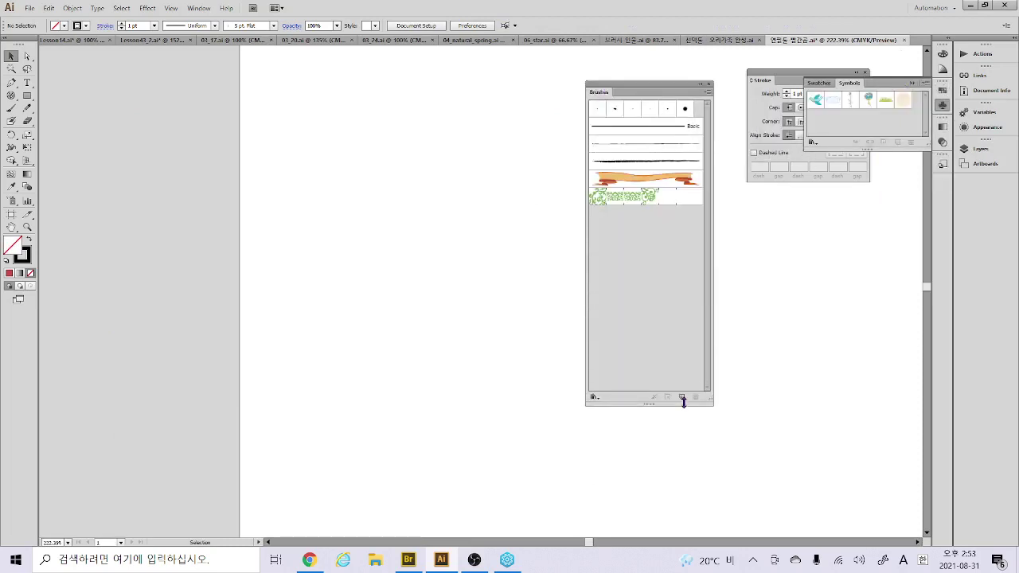
{"action": "left_click_drag", "start_coordinate": [639, 87], "coordinate": [689, 58]}
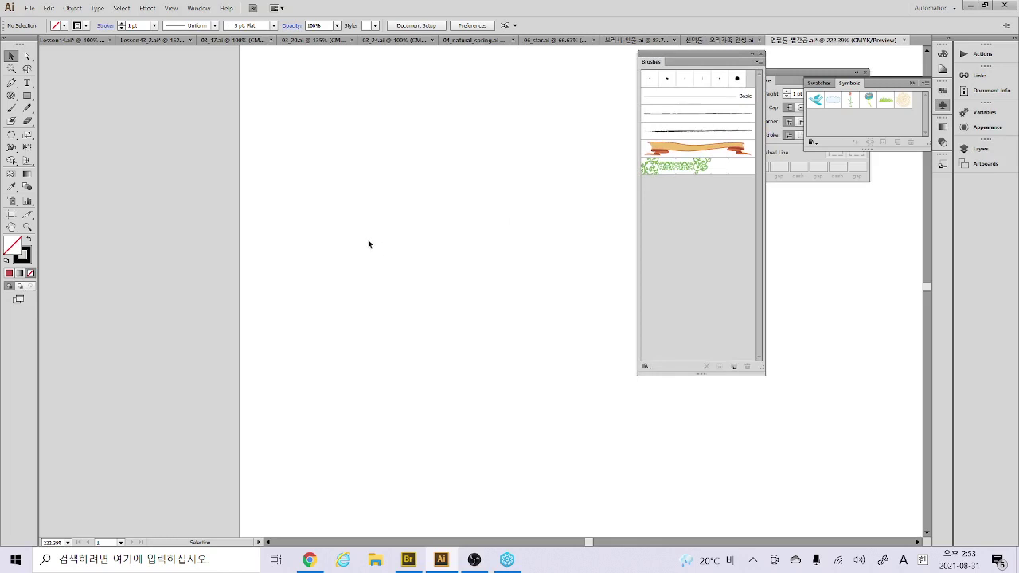
Paint an S-shaped curve about 118 by 125 pt with the Paintbrush and try the calligraphic brushes on it, ending with 7 pt. Round
{"action": "left_click", "coordinate": [11, 107]}
{"action": "mouse_move", "coordinate": [323, 285]}
{"action": "left_mouse_down"}
{"action": "mouse_move", "coordinate": [373, 184]}
{"action": "mouse_move", "coordinate": [466, 126]}
{"action": "left_mouse_up"}
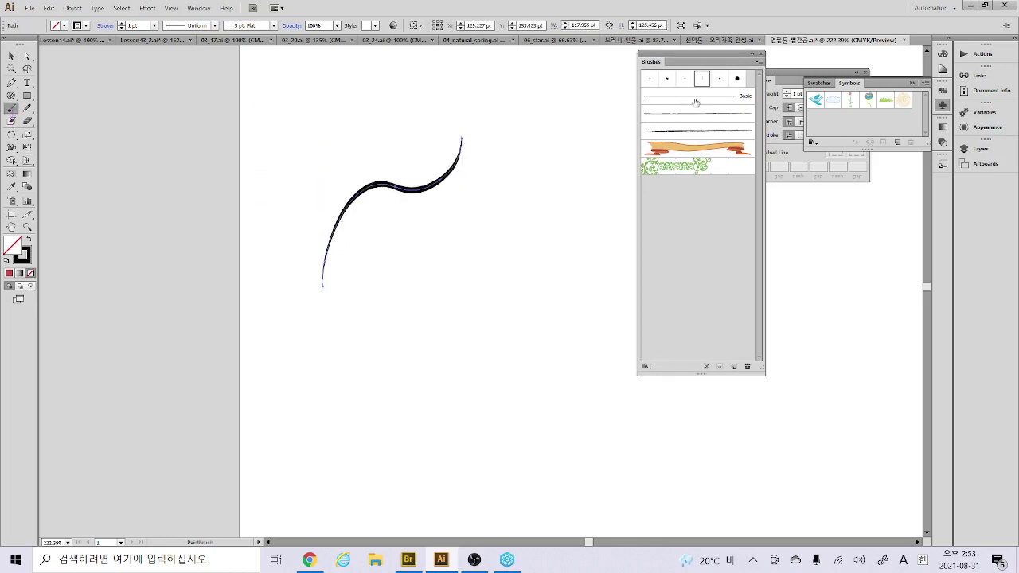
{"action": "left_click", "coordinate": [650, 78]}
{"action": "left_click", "coordinate": [666, 78]}
{"action": "left_click", "coordinate": [685, 80]}
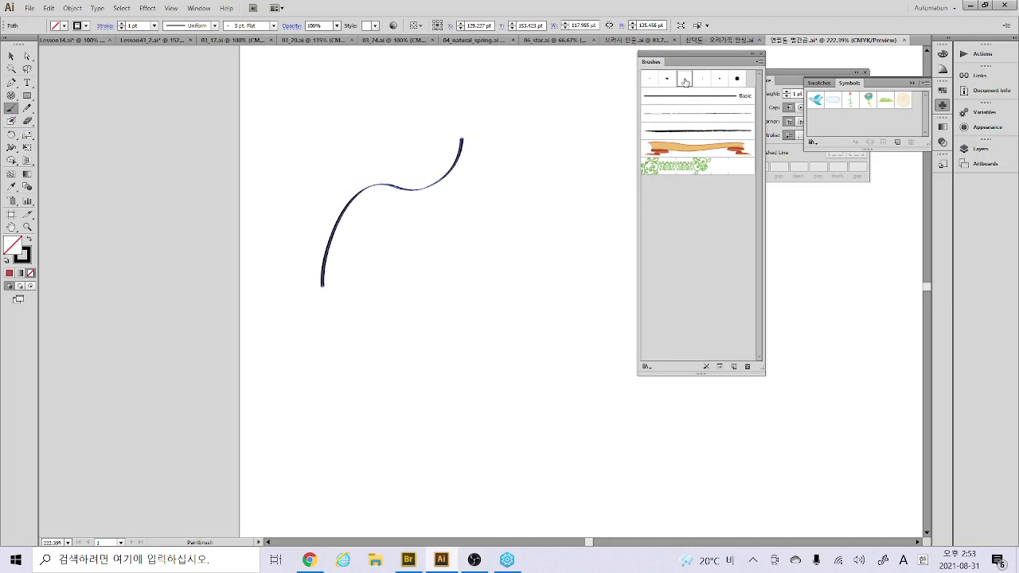
{"action": "left_click", "coordinate": [702, 78]}
{"action": "left_click", "coordinate": [720, 78]}
{"action": "left_click", "coordinate": [737, 78]}
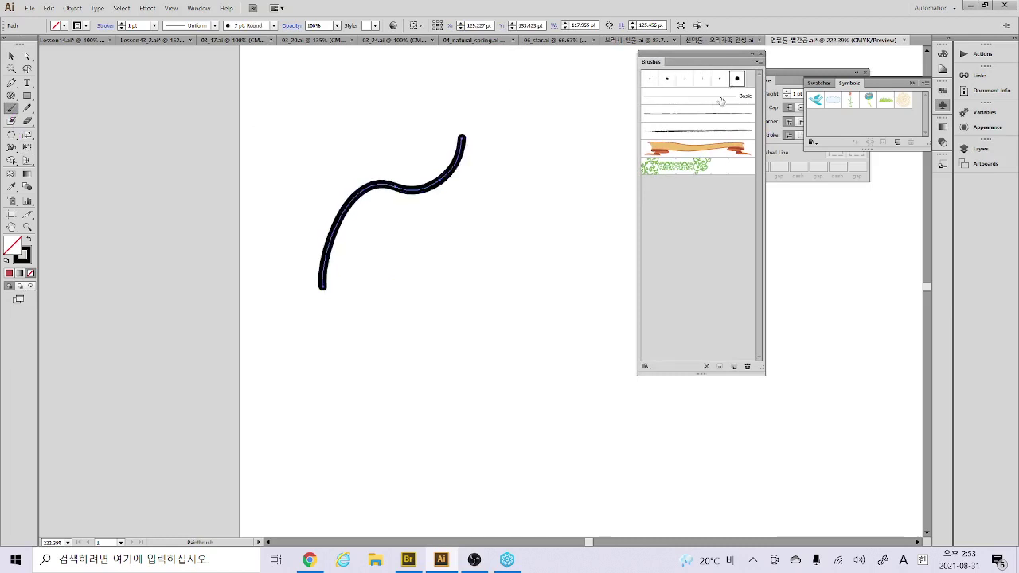
Try the Basic, art and green pattern brushes on the curve, ending with the Banner brush
{"action": "left_click", "coordinate": [720, 98]}
{"action": "left_click", "coordinate": [717, 112]}
{"action": "left_click", "coordinate": [709, 130]}
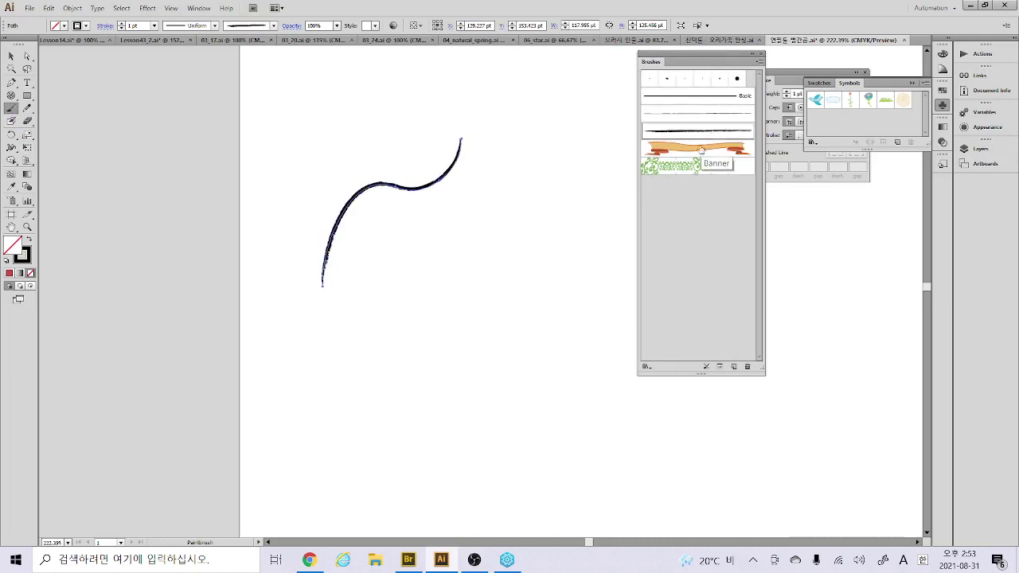
{"action": "left_click", "coordinate": [701, 148]}
{"action": "left_click", "coordinate": [697, 168]}
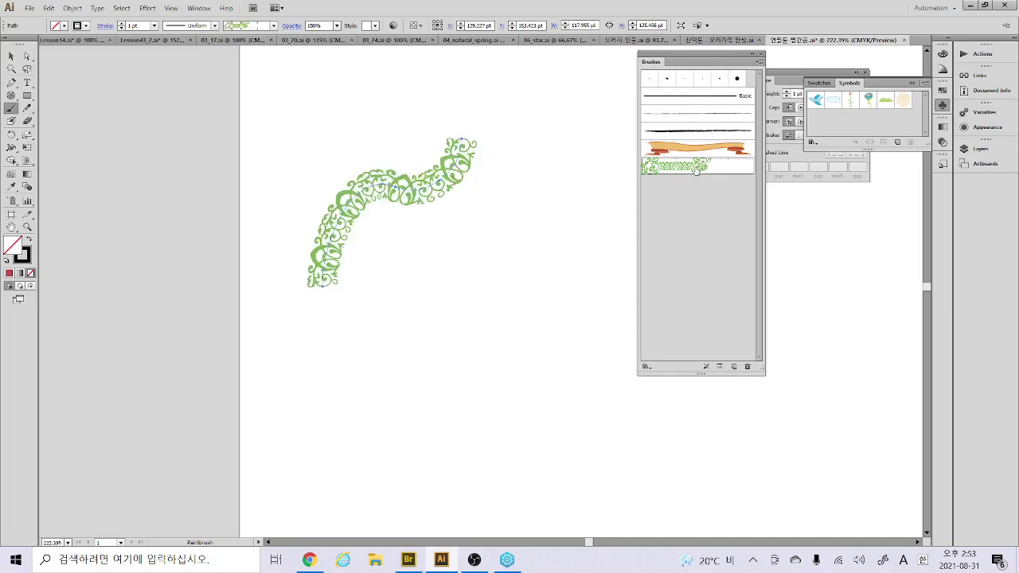
{"action": "left_click", "coordinate": [708, 130]}
{"action": "left_click", "coordinate": [700, 148]}
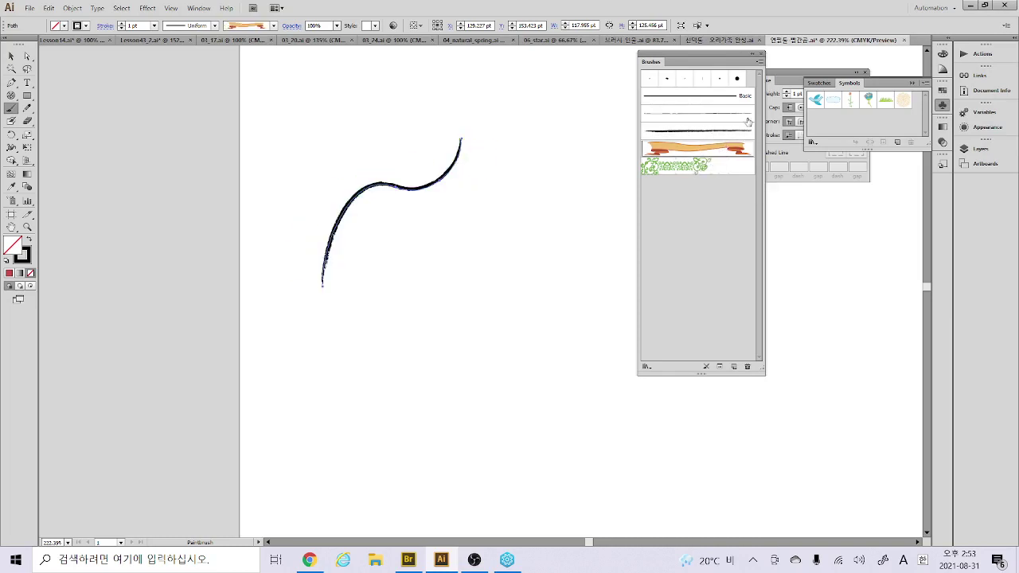
Open the Arrows_Special brush library and enlarge its window to show more arrow brushes
{"action": "left_click", "coordinate": [760, 62]}
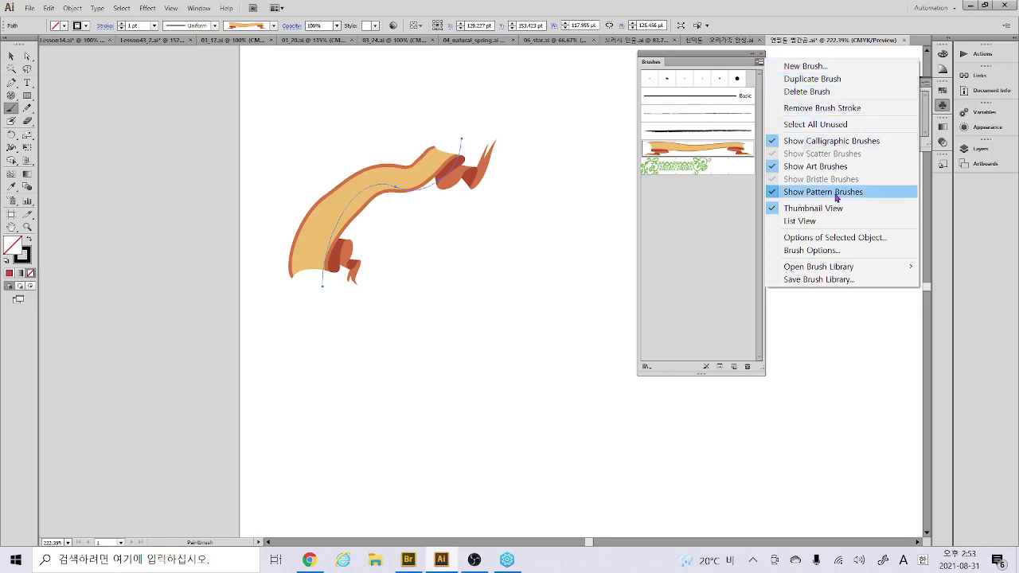
{"action": "mouse_move", "coordinate": [799, 273]}
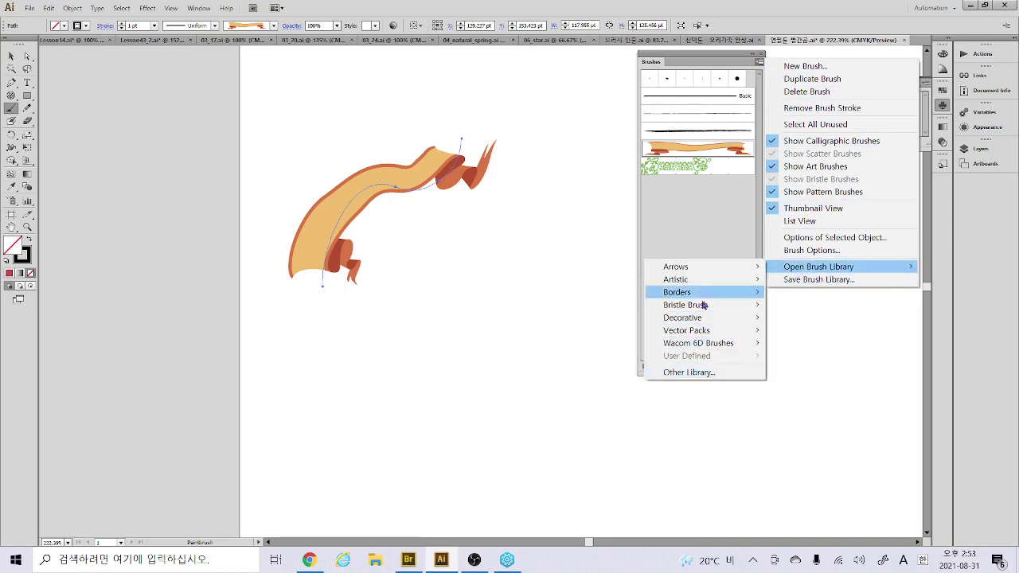
{"action": "mouse_move", "coordinate": [683, 267]}
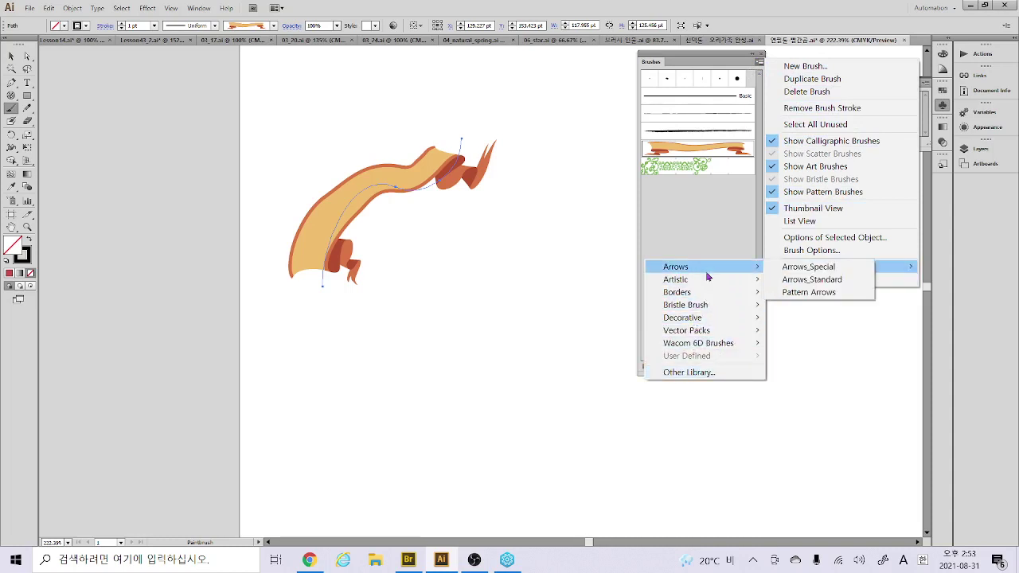
{"action": "left_click", "coordinate": [796, 268]}
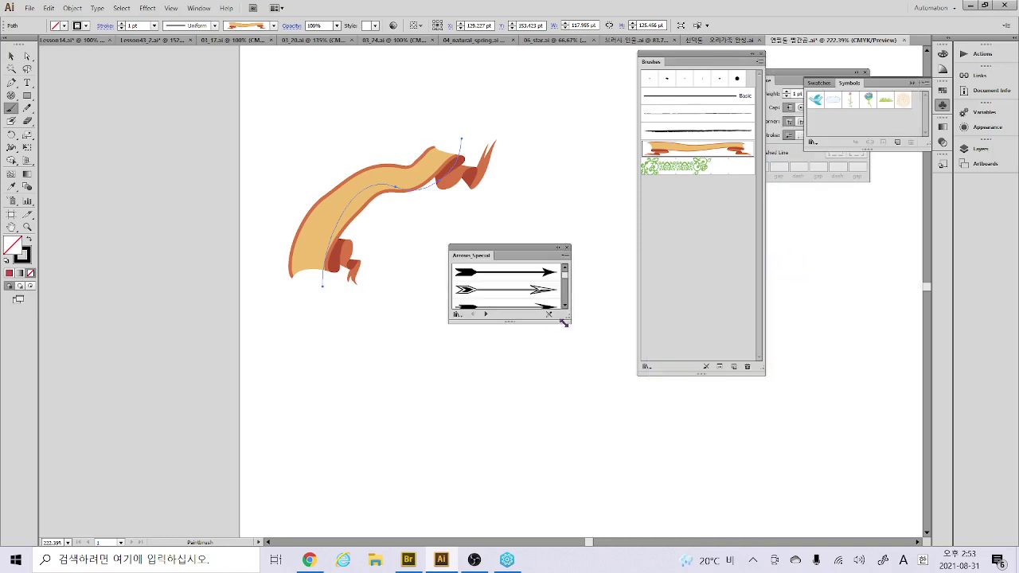
{"action": "left_click_drag", "start_coordinate": [563, 323], "coordinate": [564, 429]}
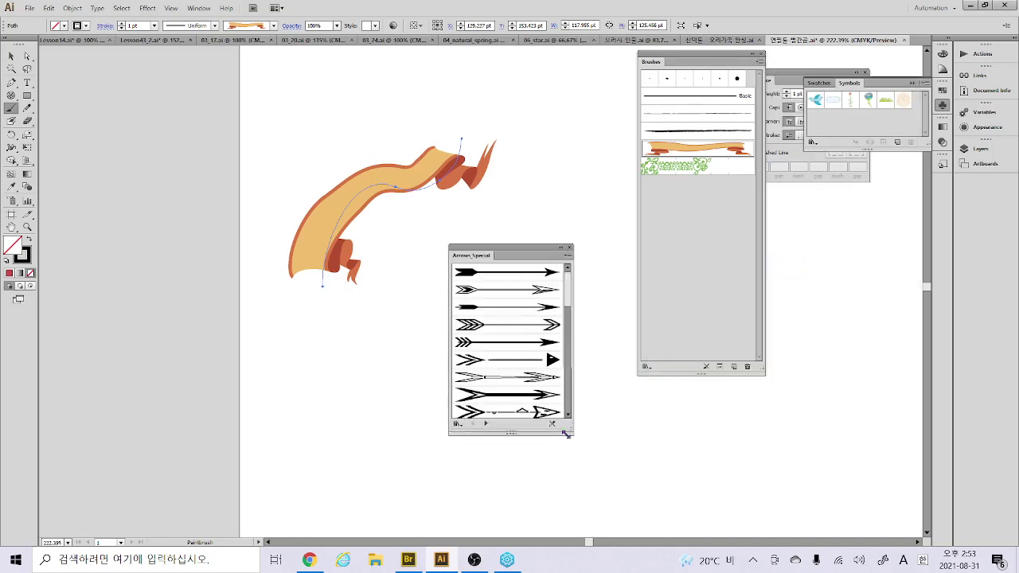
{"action": "left_click", "coordinate": [567, 257]}
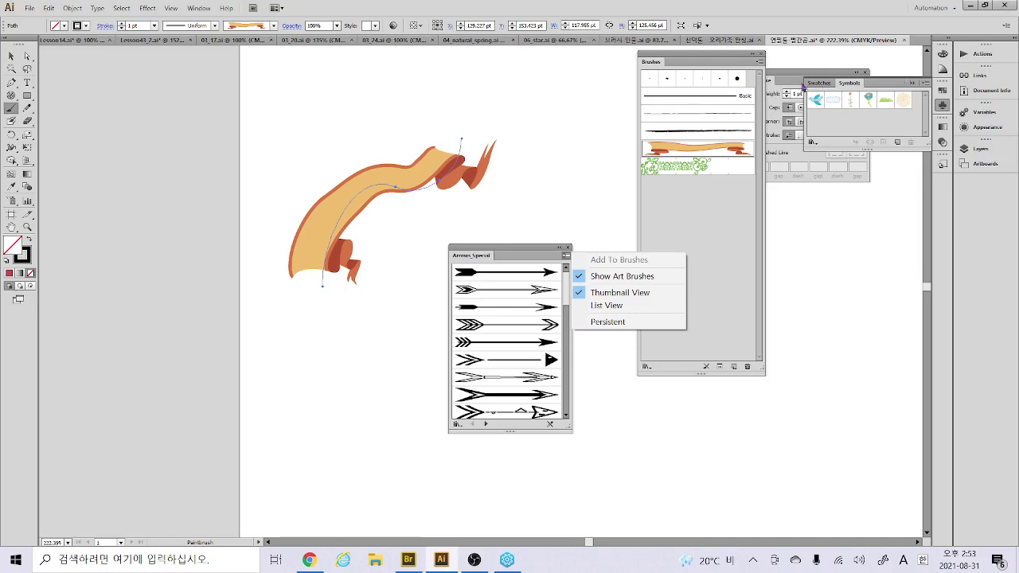
{"action": "left_click", "coordinate": [759, 70]}
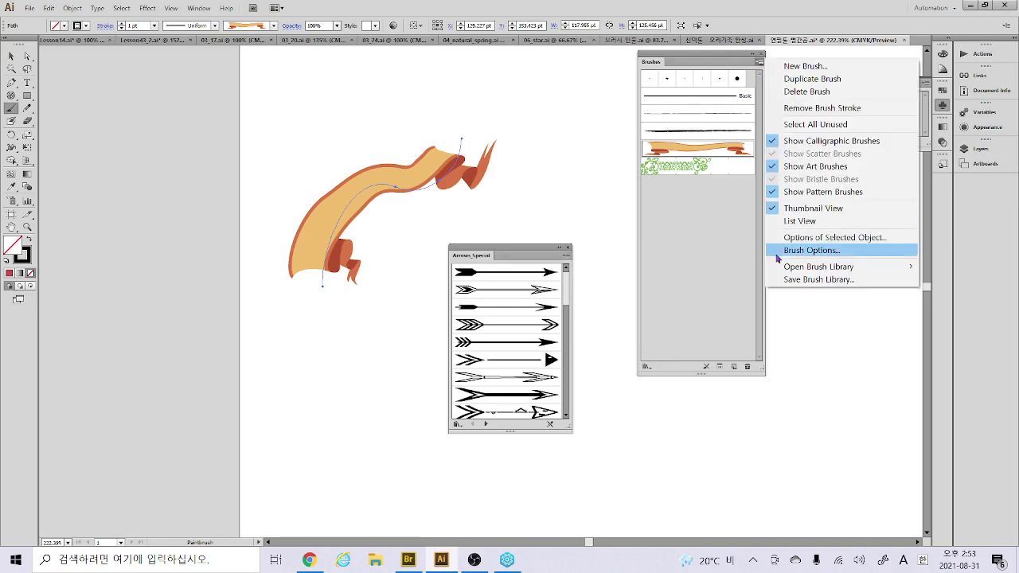
{"action": "left_click", "coordinate": [786, 280]}
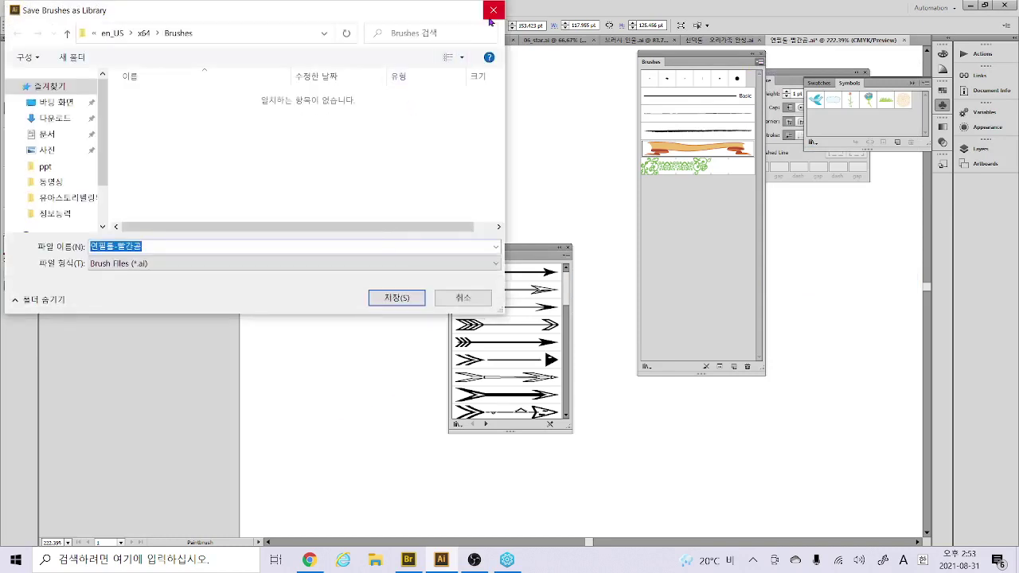
{"action": "left_click", "coordinate": [490, 18]}
Page forward through the brush libraries to Artistic_Paintbrush
{"action": "left_click", "coordinate": [485, 424]}
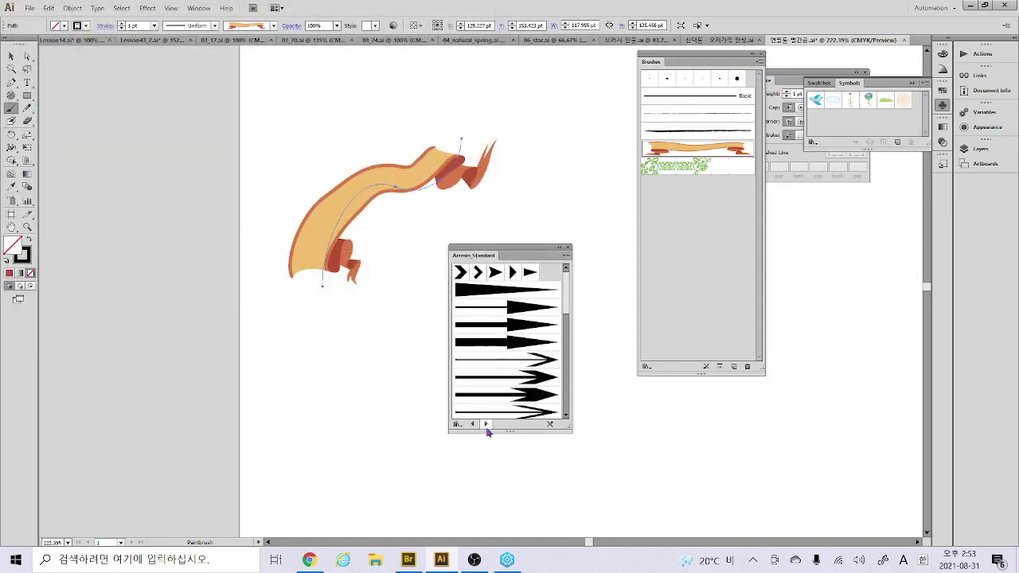
{"action": "left_click", "coordinate": [486, 424]}
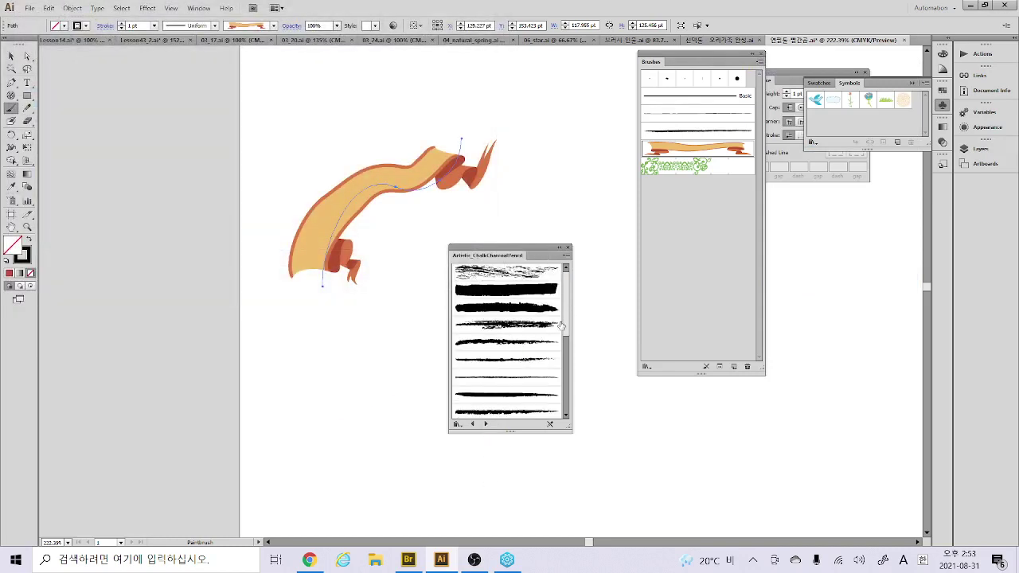
{"action": "left_click", "coordinate": [485, 425]}
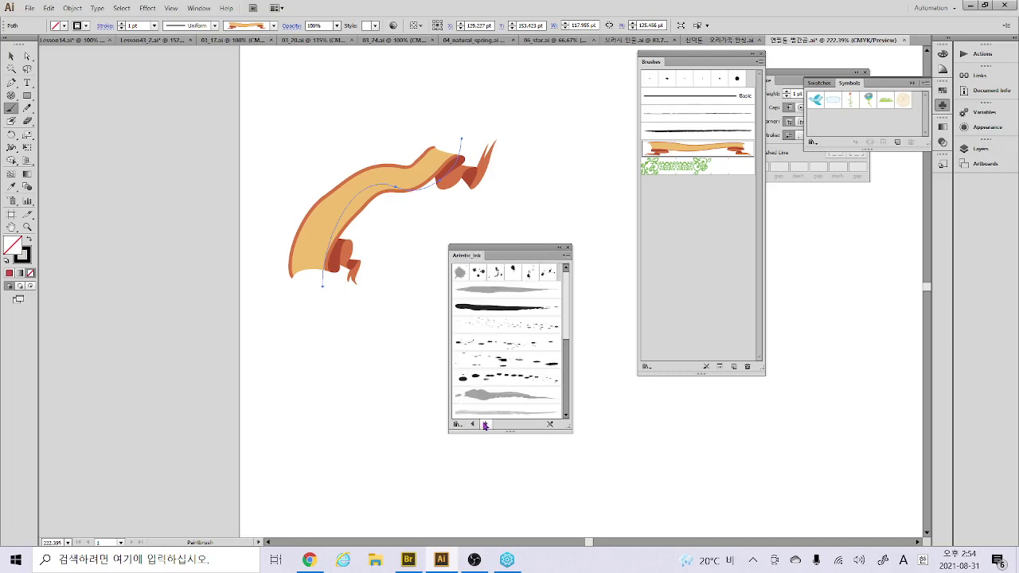
{"action": "left_click", "coordinate": [486, 425]}
Try several Artistic_Paintbrush brushes on the selected curve, ending with the thick dry-edged brush second in the library
{"action": "left_click", "coordinate": [510, 327]}
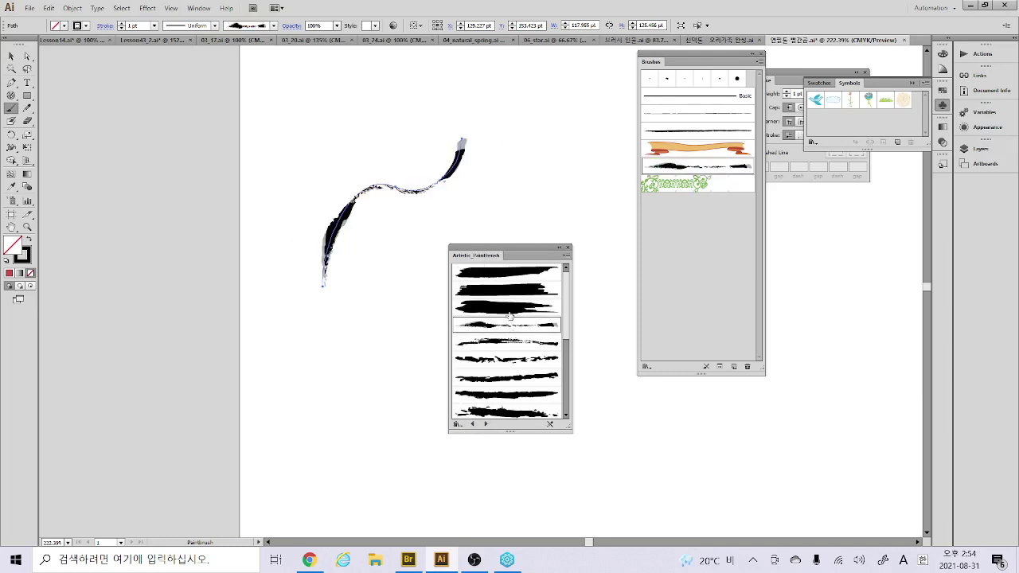
{"action": "left_click", "coordinate": [511, 313]}
{"action": "left_click", "coordinate": [503, 345]}
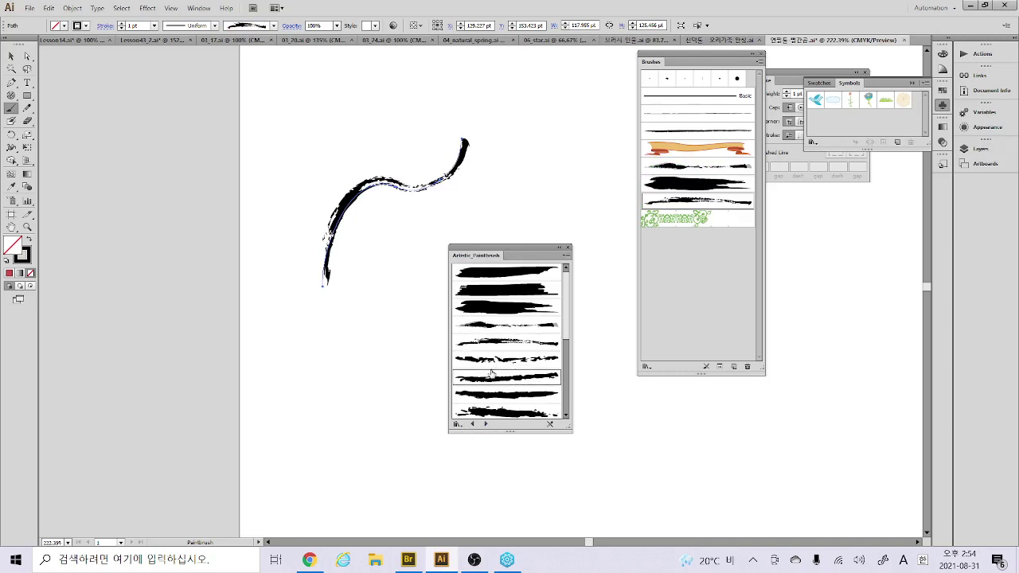
{"action": "left_click", "coordinate": [501, 377]}
{"action": "left_click", "coordinate": [485, 397]}
{"action": "left_click", "coordinate": [497, 295]}
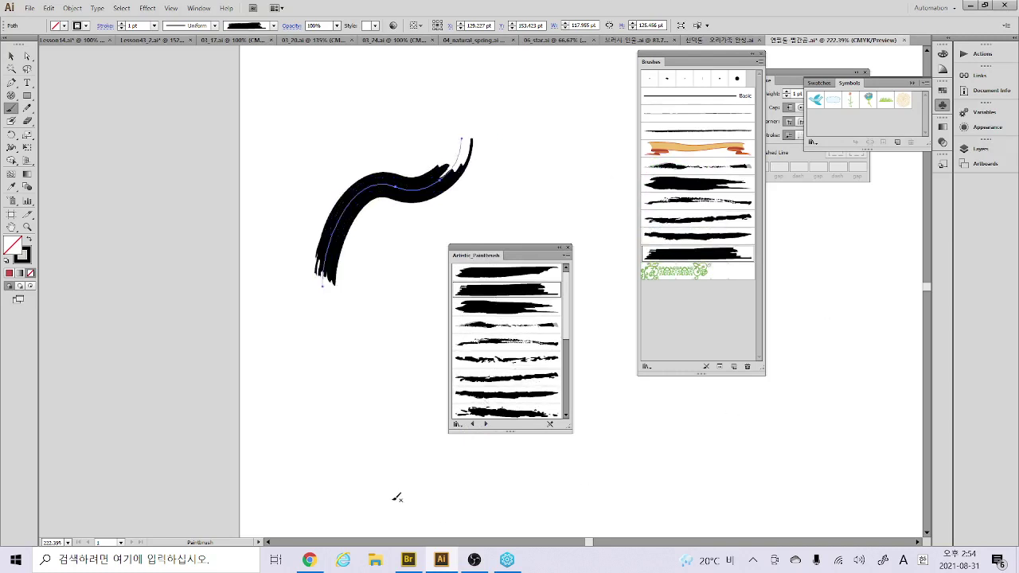
Move the Artistic_Paintbrush library next to the Brushes window and delete the painted curve
{"action": "left_click", "coordinate": [11, 56]}
{"action": "left_click_drag", "start_coordinate": [195, 126], "coordinate": [246, 170]}
{"action": "left_click_drag", "start_coordinate": [522, 250], "coordinate": [840, 213]}
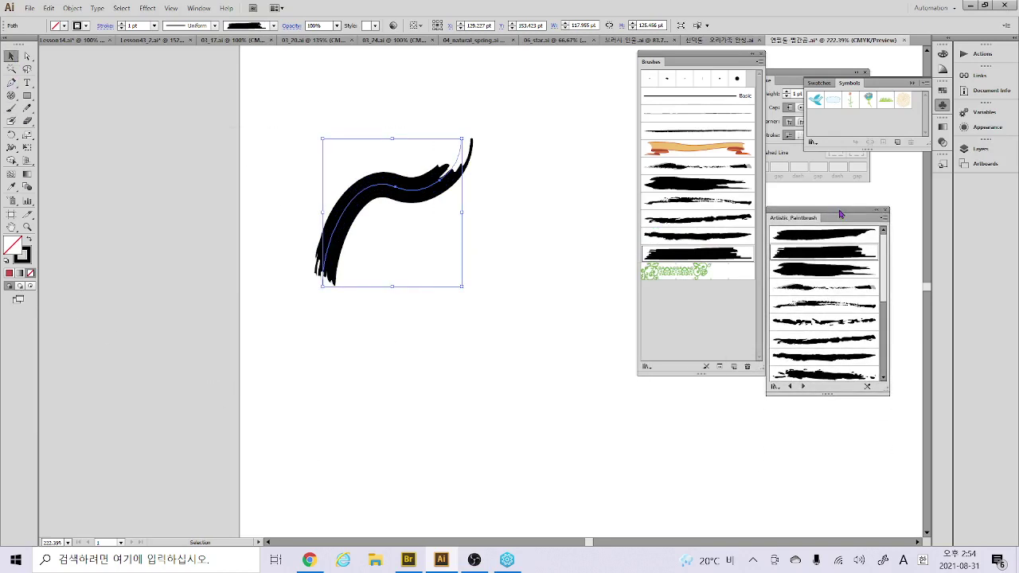
{"action": "key", "text": "Delete"}
Check which new brush types are offered for the red bear artwork, without creating a brush
{"action": "double_click", "coordinate": [11, 227]}
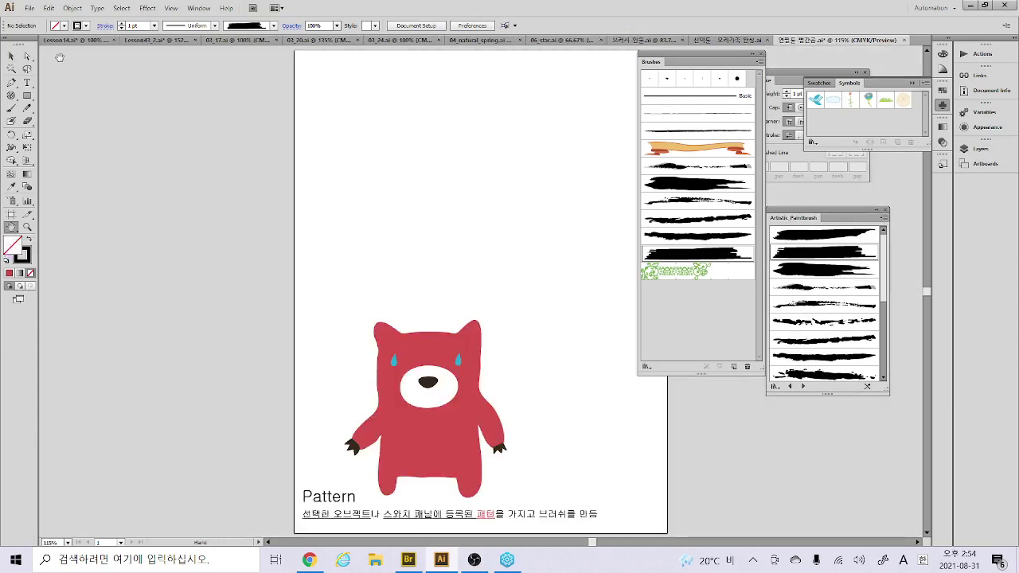
{"action": "left_click", "coordinate": [11, 56]}
{"action": "left_click_drag", "start_coordinate": [344, 229], "coordinate": [502, 419]}
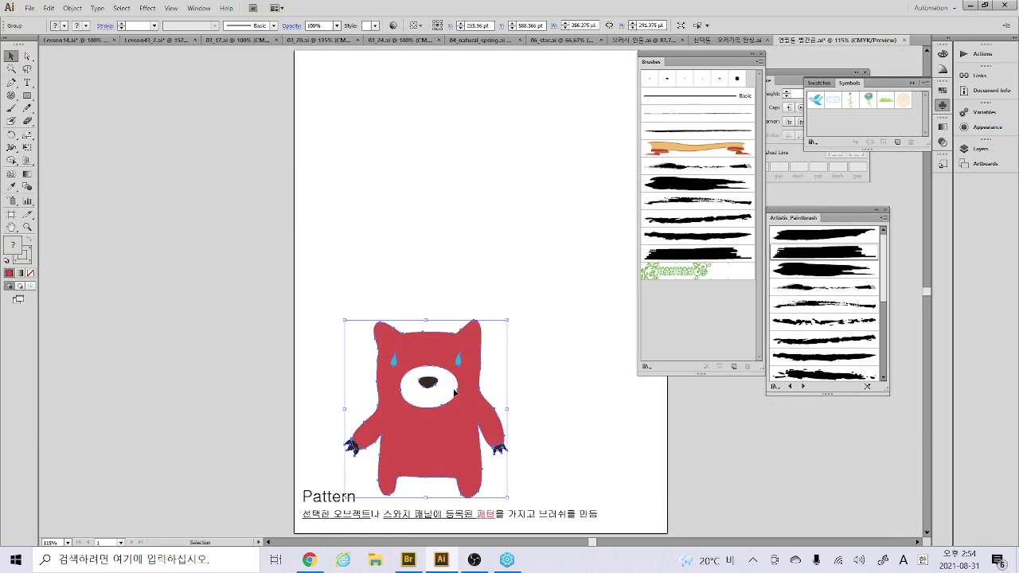
{"action": "mouse_move", "coordinate": [450, 392]}
{"action": "left_mouse_down"}
{"action": "mouse_move", "coordinate": [712, 295]}
{"action": "mouse_move", "coordinate": [703, 307]}
{"action": "left_mouse_up"}
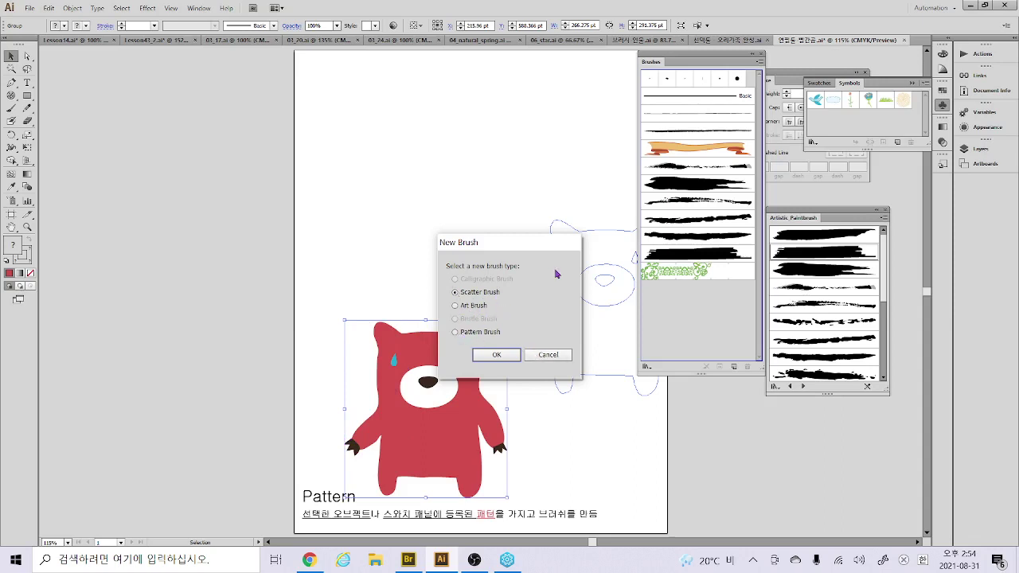
{"action": "left_click", "coordinate": [548, 355]}
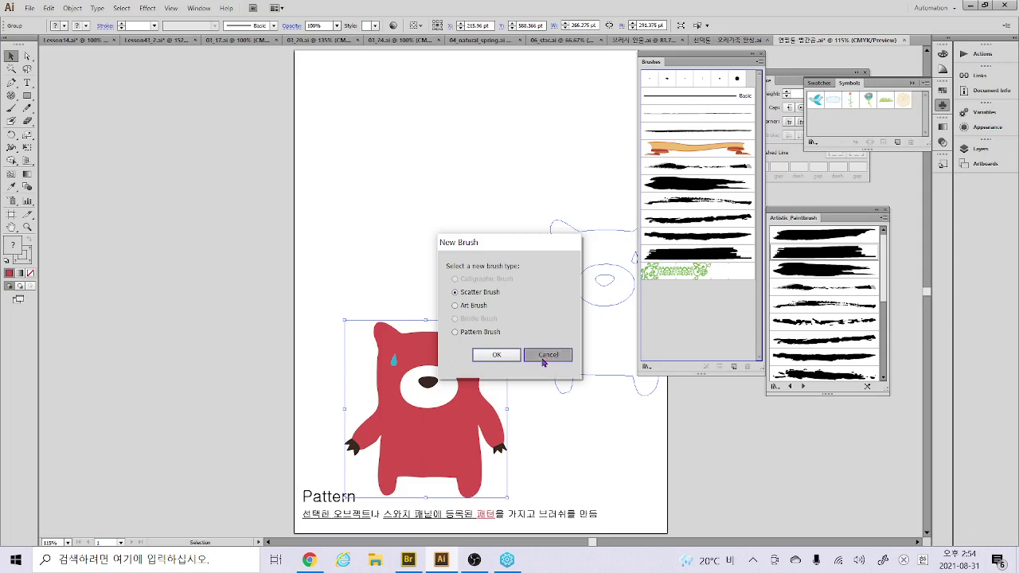
Paint a wavy curve about 464 pt wide and 194 pt high above the bear and select it
{"action": "left_click", "coordinate": [12, 110]}
{"action": "key", "text": "ctrl+shift+a"}
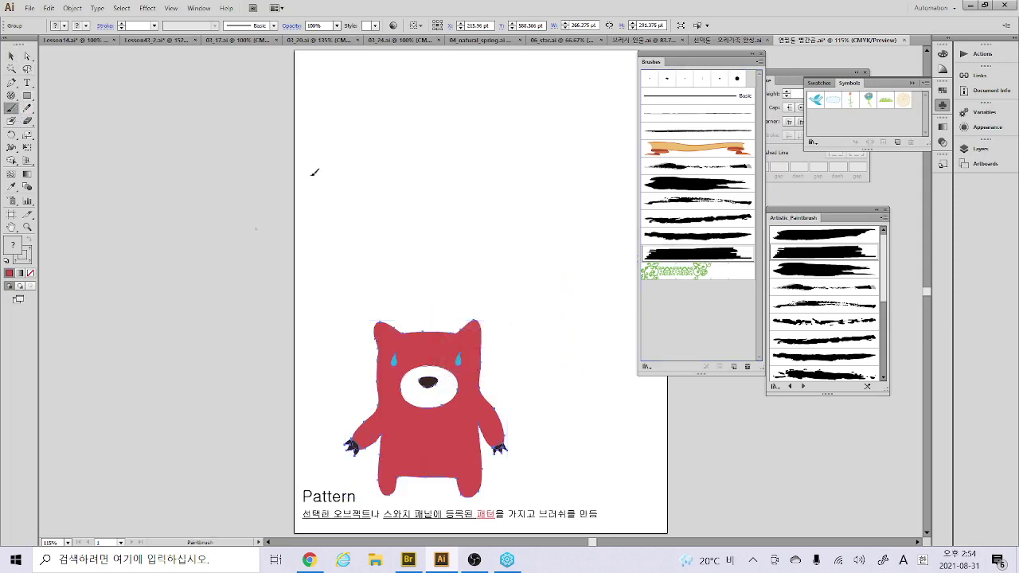
{"action": "left_click_drag", "start_coordinate": [256, 231], "coordinate": [543, 114]}
{"action": "left_click", "coordinate": [11, 56]}
{"action": "left_click_drag", "start_coordinate": [130, 98], "coordinate": [532, 266]}
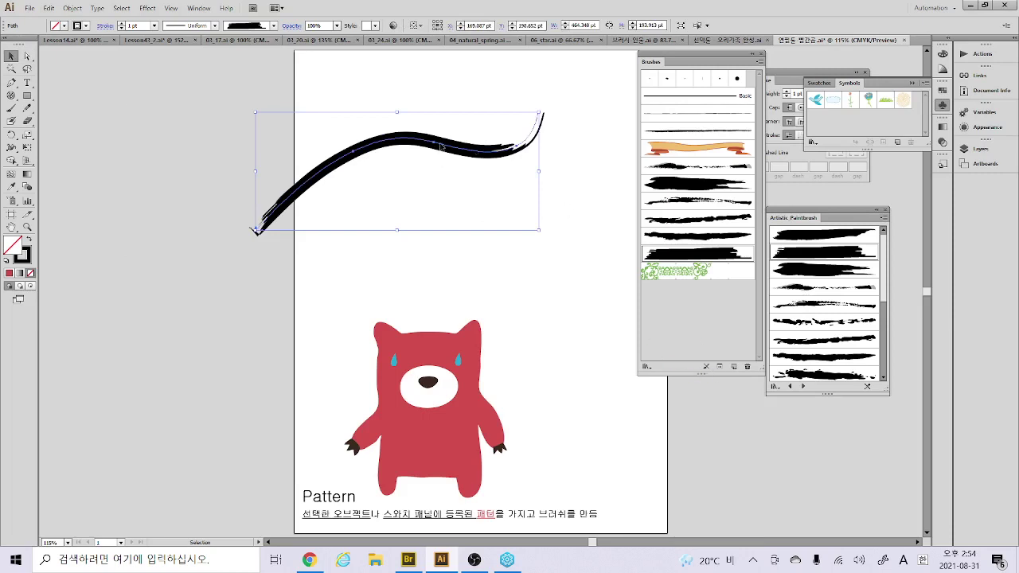
Check the new brush types offered for the painted curve, cancel, and remove the brush stroke from the curve
{"action": "left_click_drag", "start_coordinate": [442, 147], "coordinate": [676, 310]}
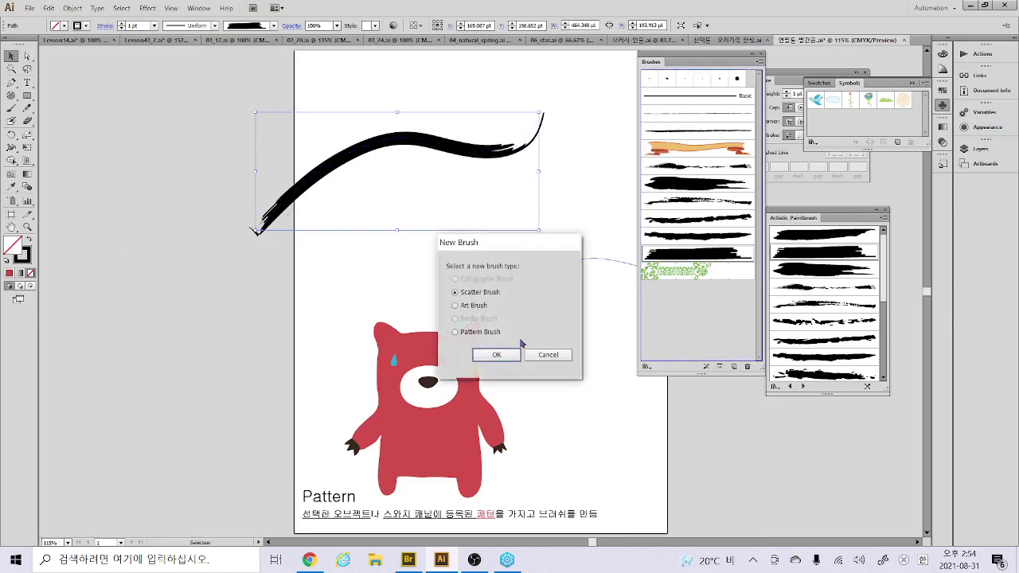
{"action": "left_click", "coordinate": [548, 354]}
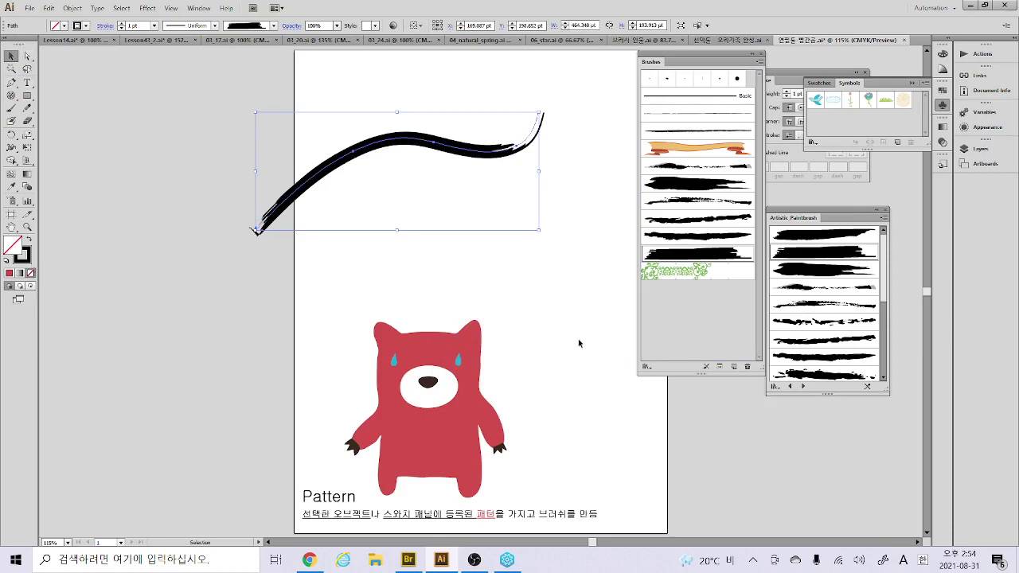
{"action": "left_click", "coordinate": [706, 367]}
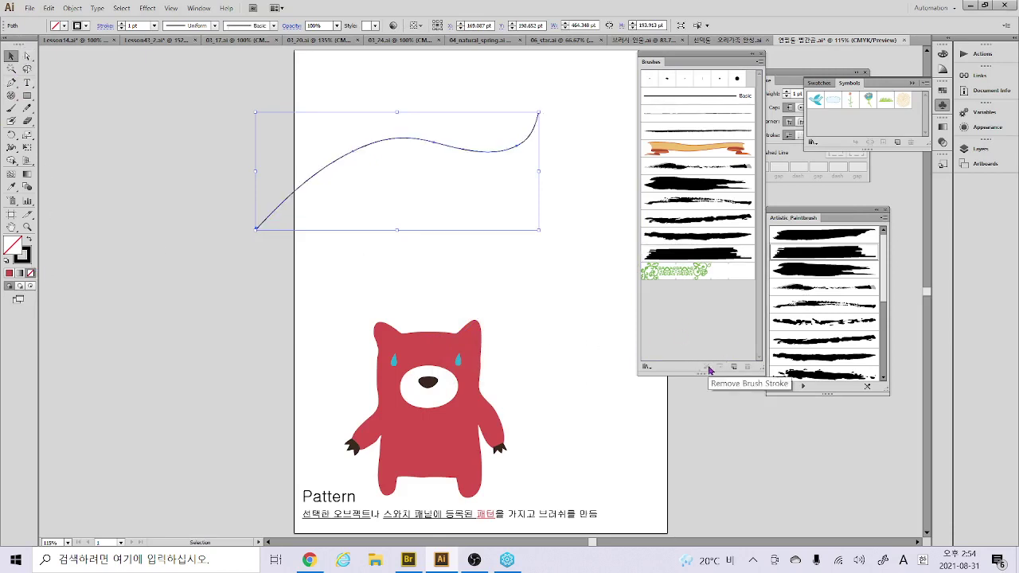
Start a new calligraphic brush with an angle of 26°, roundness of 54% and size of 26 pt
{"action": "left_click", "coordinate": [732, 369]}
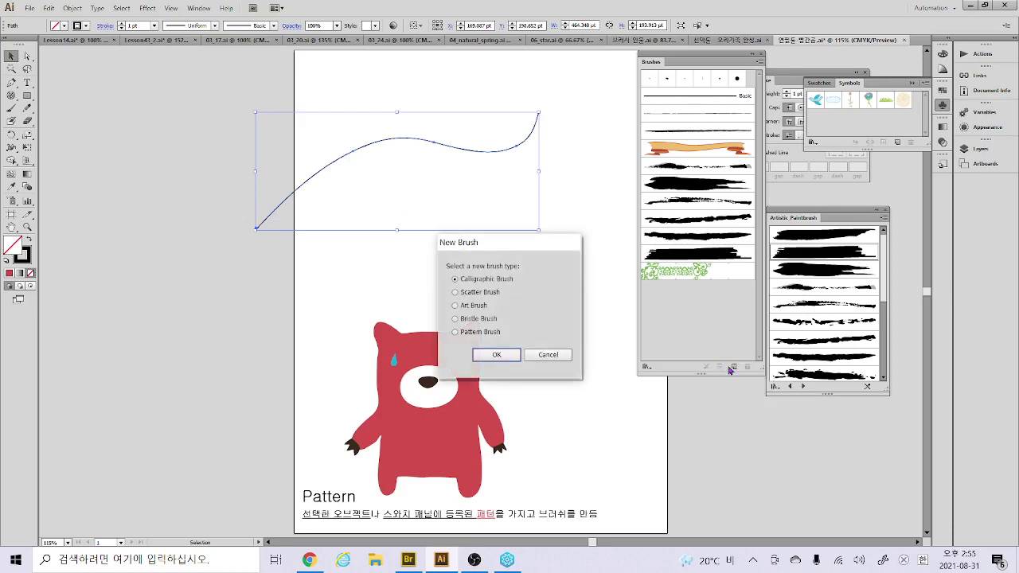
{"action": "left_click", "coordinate": [509, 355]}
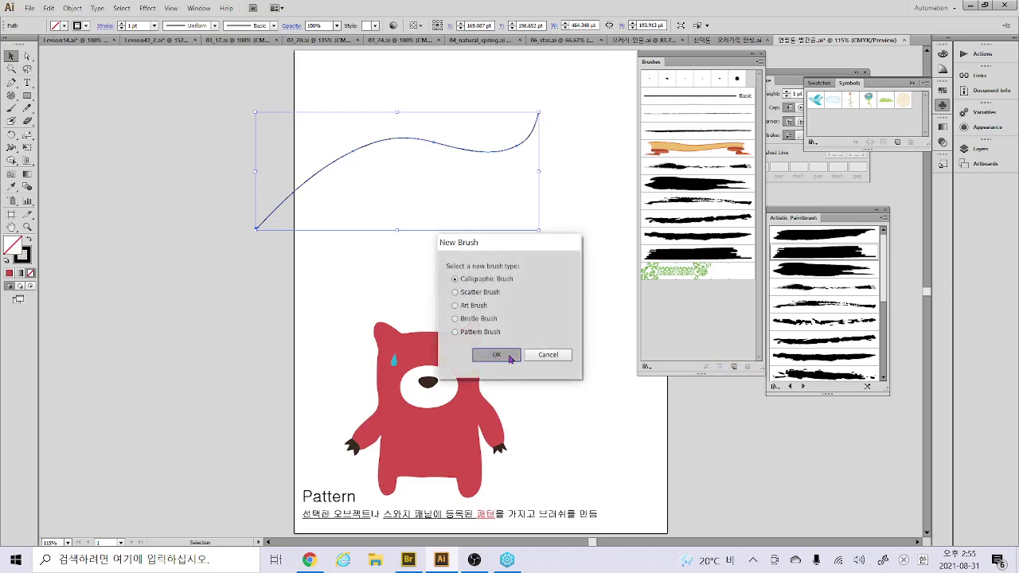
{"action": "left_click_drag", "start_coordinate": [504, 194], "coordinate": [582, 272]}
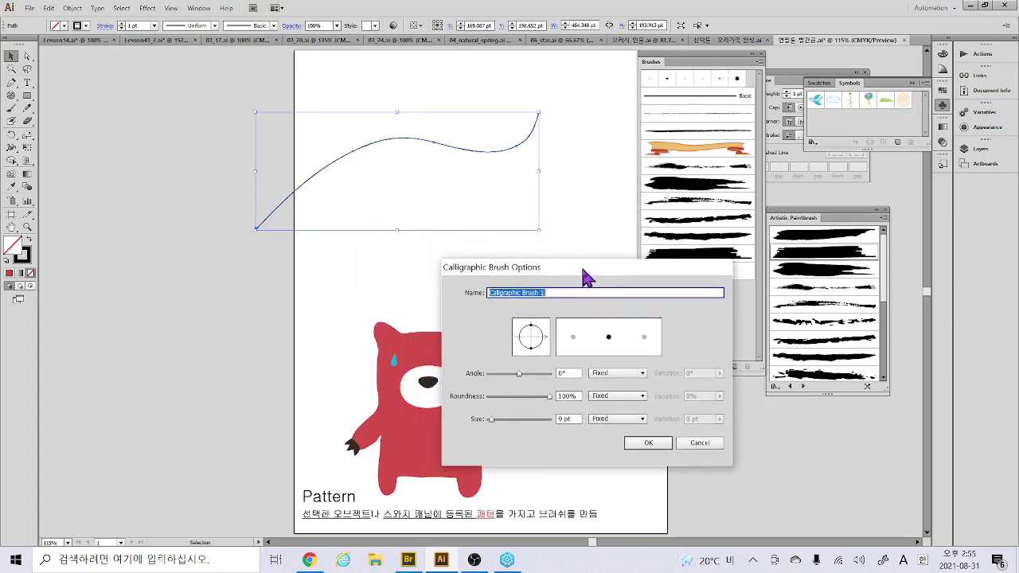
{"action": "left_click_drag", "start_coordinate": [532, 352], "coordinate": [546, 330]}
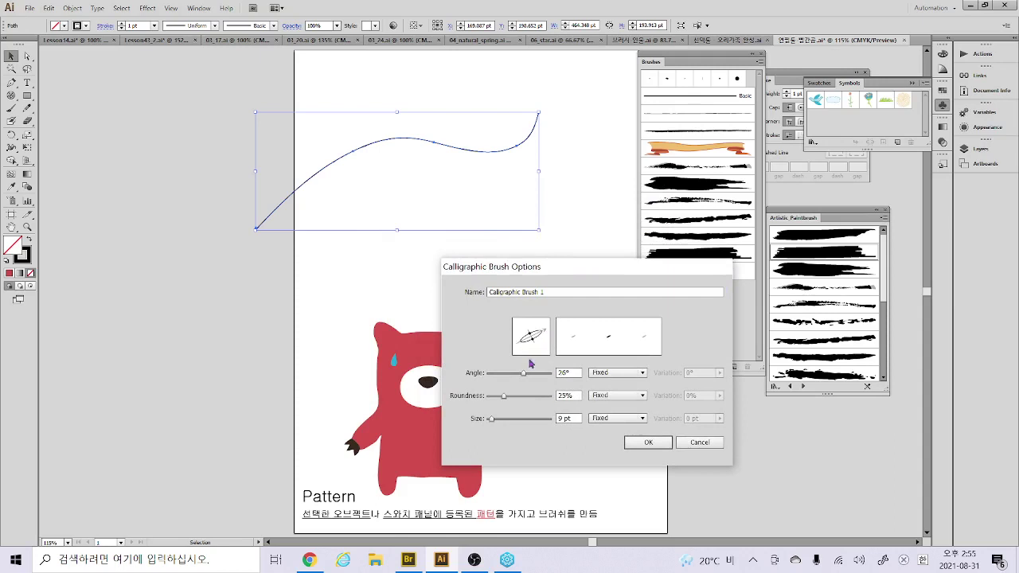
{"action": "mouse_move", "coordinate": [506, 403]}
{"action": "left_mouse_down"}
{"action": "mouse_move", "coordinate": [496, 403]}
{"action": "mouse_move", "coordinate": [539, 403]}
{"action": "mouse_move", "coordinate": [509, 404]}
{"action": "mouse_move", "coordinate": [523, 406]}
{"action": "mouse_move", "coordinate": [496, 424]}
{"action": "left_mouse_up"}
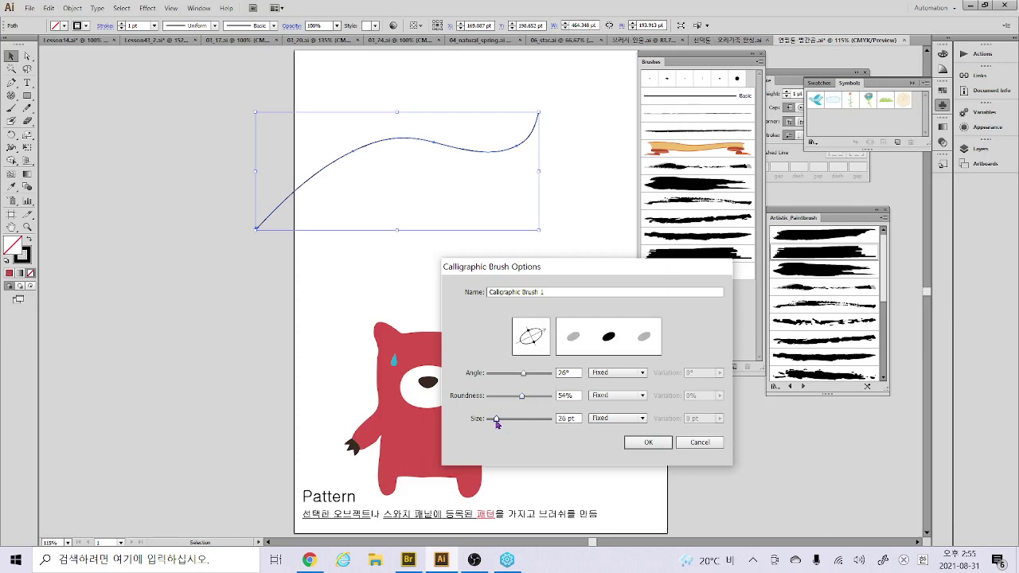
Make the calligraphic brush's angle Random with a 62° variation and save the brush
{"action": "left_click", "coordinate": [619, 373]}
{"action": "left_click", "coordinate": [615, 395]}
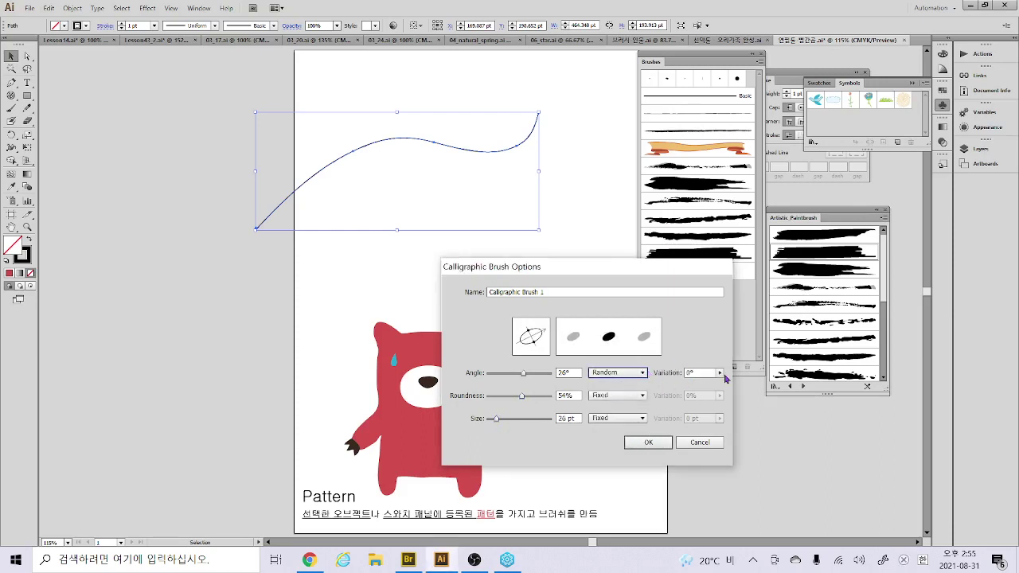
{"action": "left_click", "coordinate": [721, 373]}
{"action": "left_click_drag", "start_coordinate": [665, 384], "coordinate": [686, 386]}
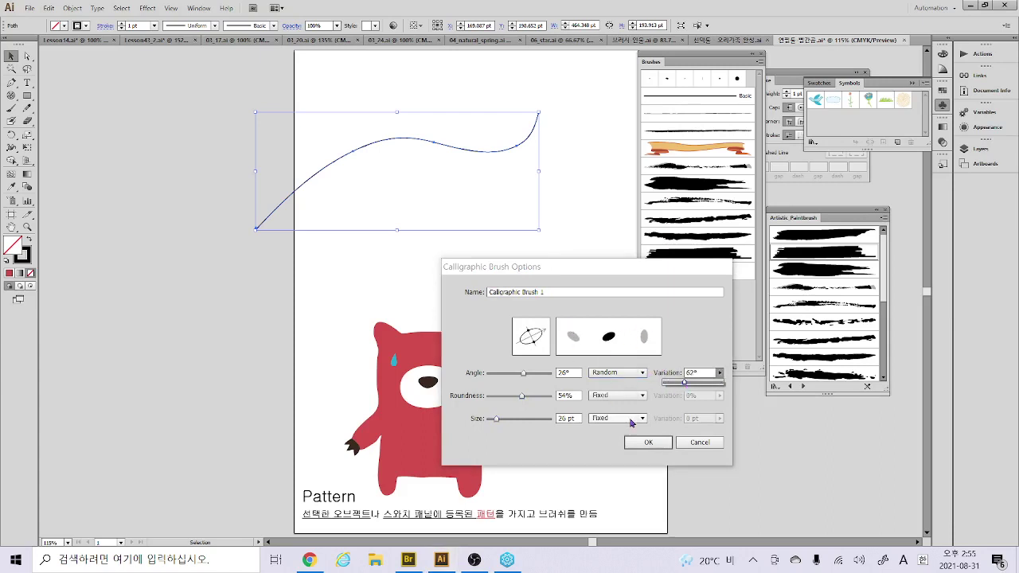
{"action": "left_click", "coordinate": [648, 442]}
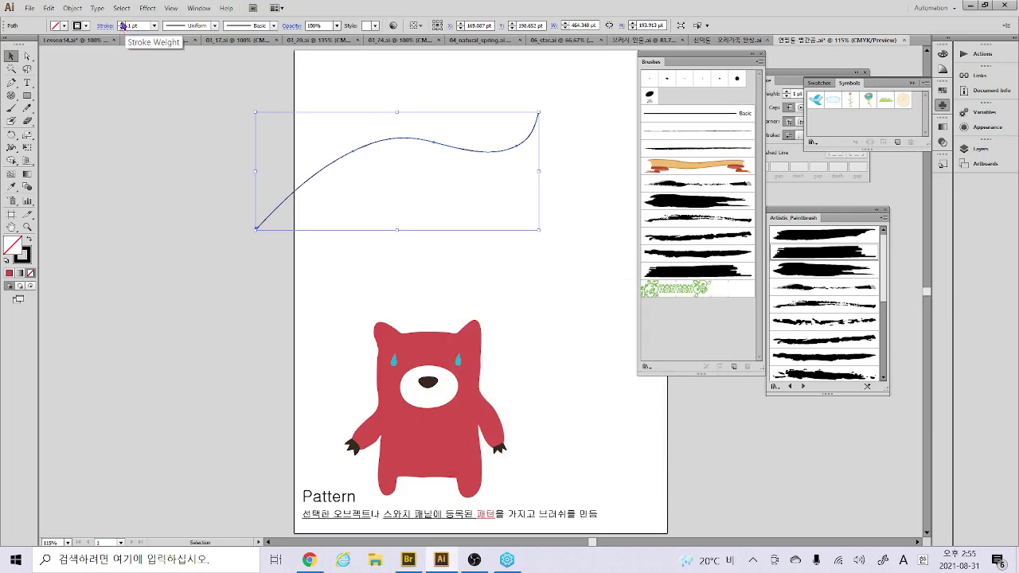
Raise the selected curve's stroke weight to 14 pt
{"action": "left_click", "coordinate": [123, 24]}
{"action": "left_click", "coordinate": [123, 23]}
{"action": "left_click", "coordinate": [122, 23]}
{"action": "left_click", "coordinate": [122, 23]}
{"action": "left_click", "coordinate": [122, 23]}
{"action": "left_click", "coordinate": [123, 23]}
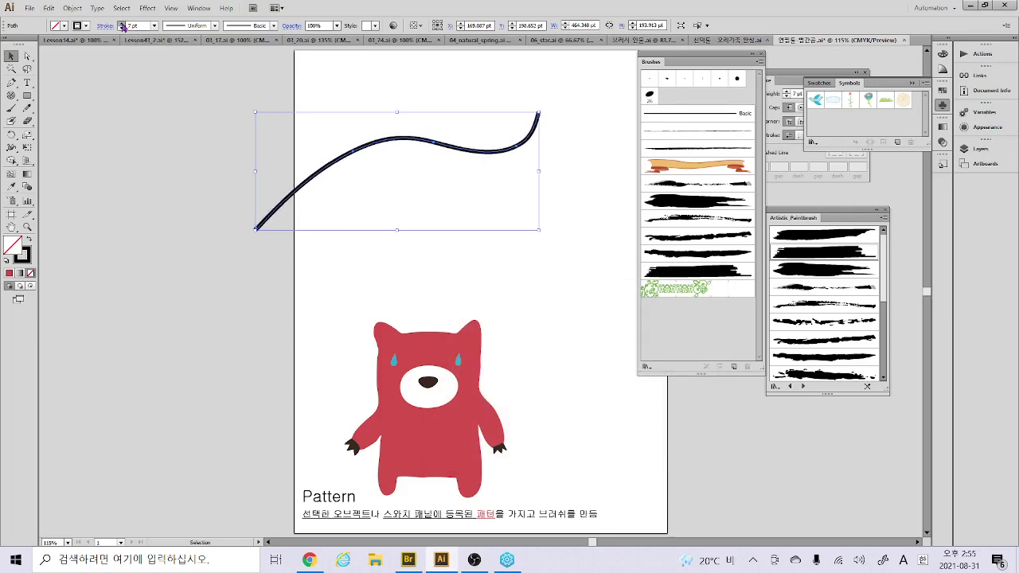
{"action": "left_click", "coordinate": [123, 23]}
{"action": "left_click", "coordinate": [122, 24]}
{"action": "left_click", "coordinate": [122, 23]}
{"action": "left_click", "coordinate": [123, 23]}
{"action": "left_click", "coordinate": [123, 23]}
{"action": "left_click", "coordinate": [123, 23]}
{"action": "left_click", "coordinate": [123, 23]}
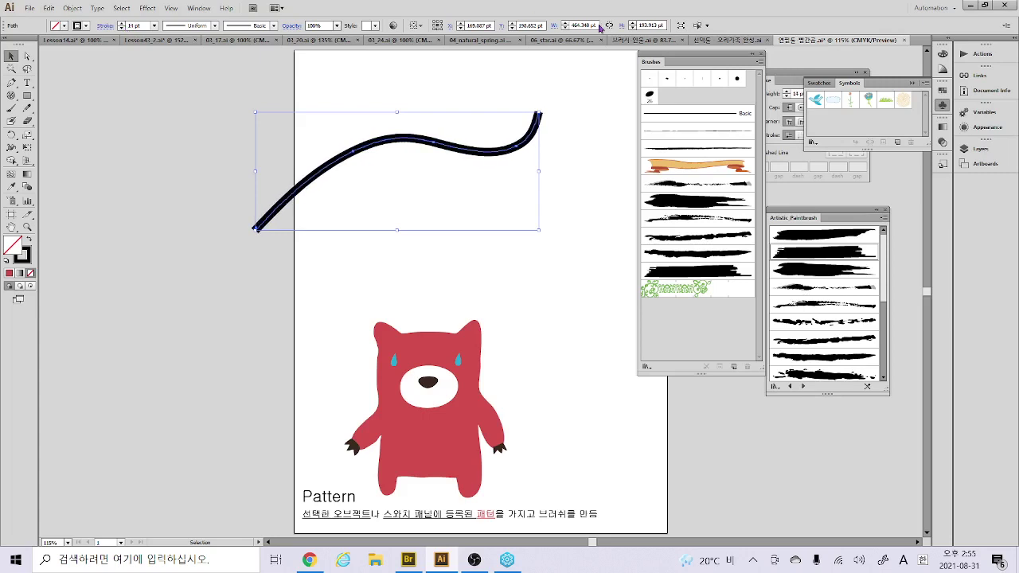
Apply the new calligraphic brush to the curve and set its angle to -163°, roundness to 29% and size to 35 pt with Preview on
{"action": "left_click", "coordinate": [650, 95]}
{"action": "double_click", "coordinate": [649, 95]}
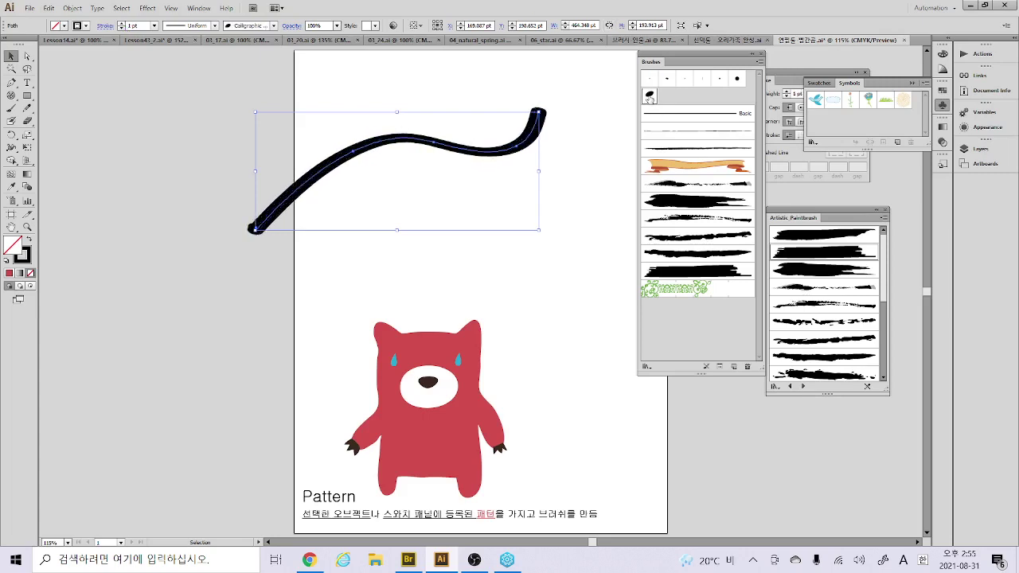
{"action": "left_click_drag", "start_coordinate": [602, 273], "coordinate": [719, 163]}
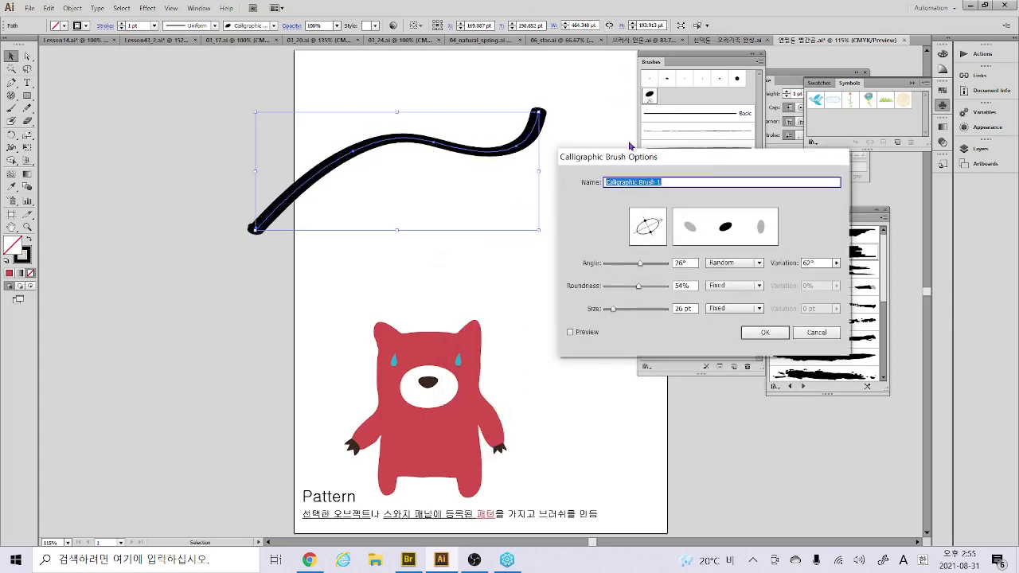
{"action": "mouse_move", "coordinate": [649, 236]}
{"action": "left_mouse_down"}
{"action": "mouse_move", "coordinate": [658, 243]}
{"action": "mouse_move", "coordinate": [655, 218]}
{"action": "mouse_move", "coordinate": [644, 240]}
{"action": "mouse_move", "coordinate": [650, 232]}
{"action": "left_mouse_up"}
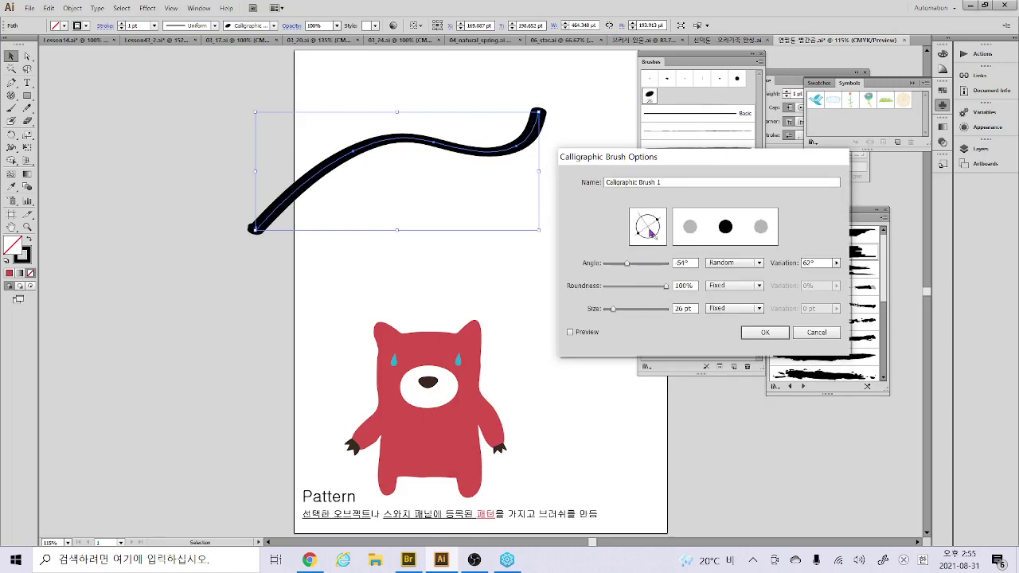
{"action": "left_click", "coordinate": [623, 287]}
{"action": "left_click_drag", "start_coordinate": [614, 309], "coordinate": [617, 313]}
{"action": "left_click", "coordinate": [589, 336]}
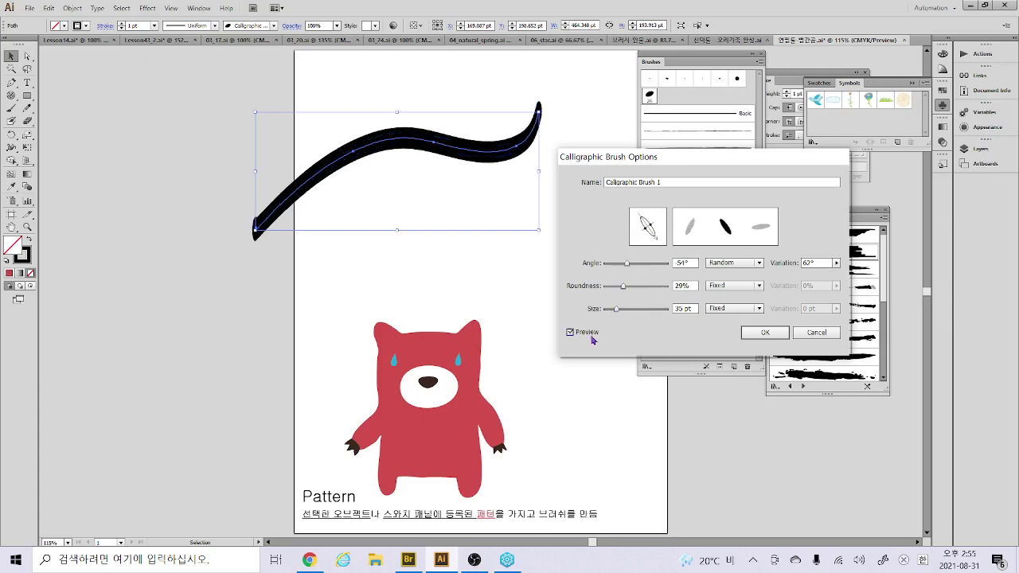
{"action": "left_click_drag", "start_coordinate": [647, 225], "coordinate": [642, 235]}
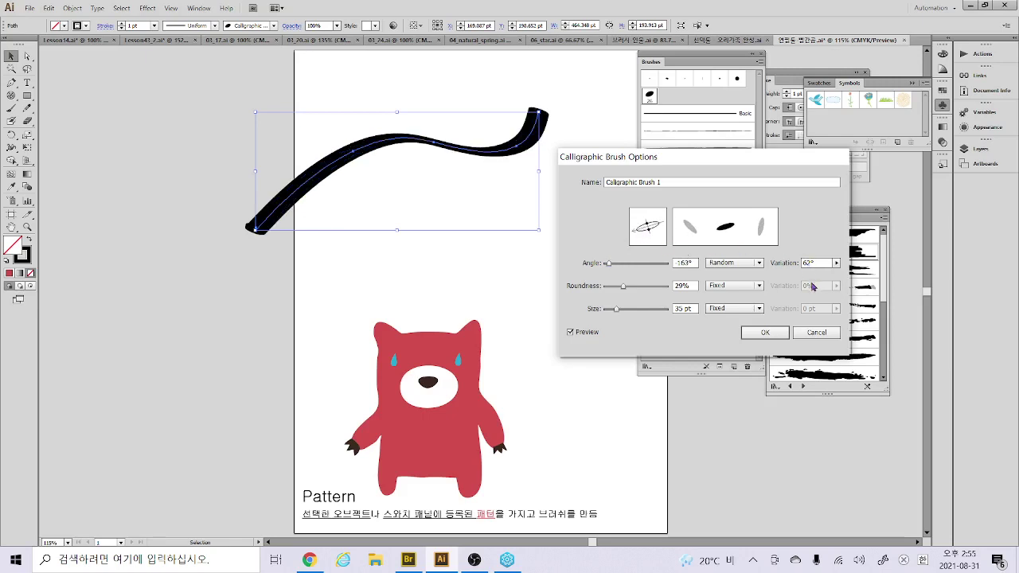
Make the calligraphic brush's roundness Random with a 24% variation and save the brush changes
{"action": "left_click", "coordinate": [734, 285]}
{"action": "left_click", "coordinate": [721, 307]}
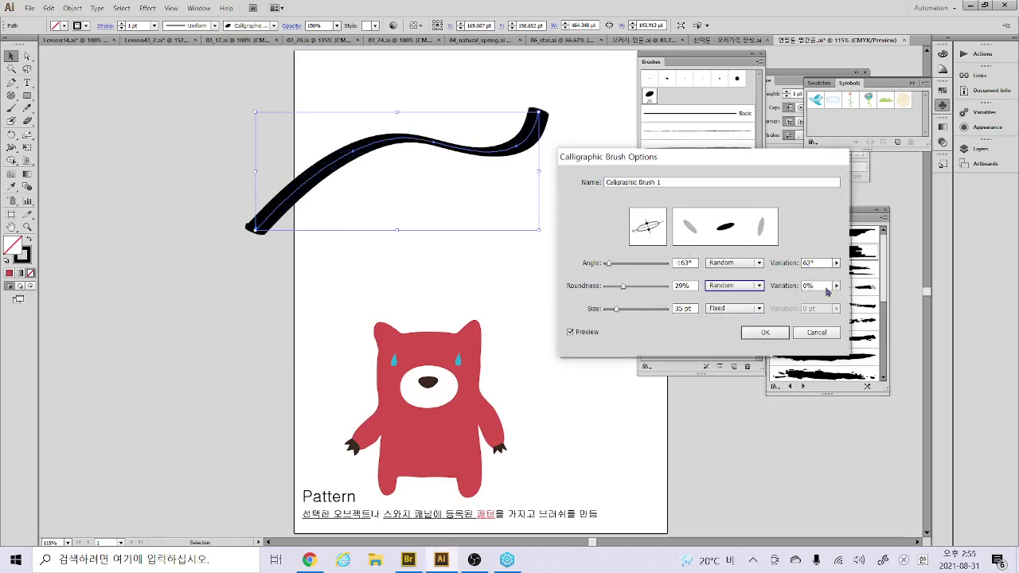
{"action": "left_click", "coordinate": [836, 285]}
{"action": "left_click_drag", "start_coordinate": [783, 298], "coordinate": [830, 301]}
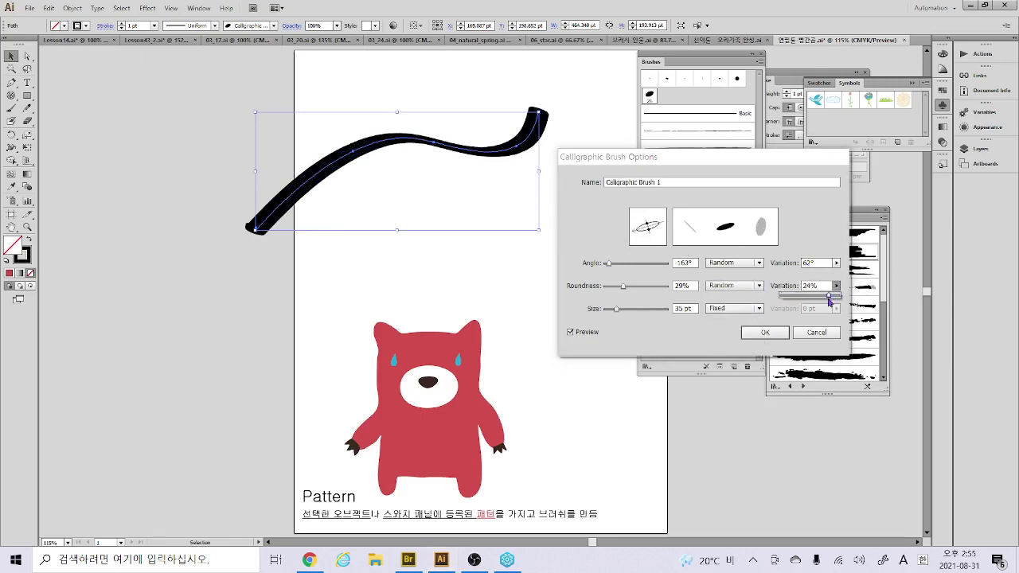
{"action": "left_click", "coordinate": [763, 333]}
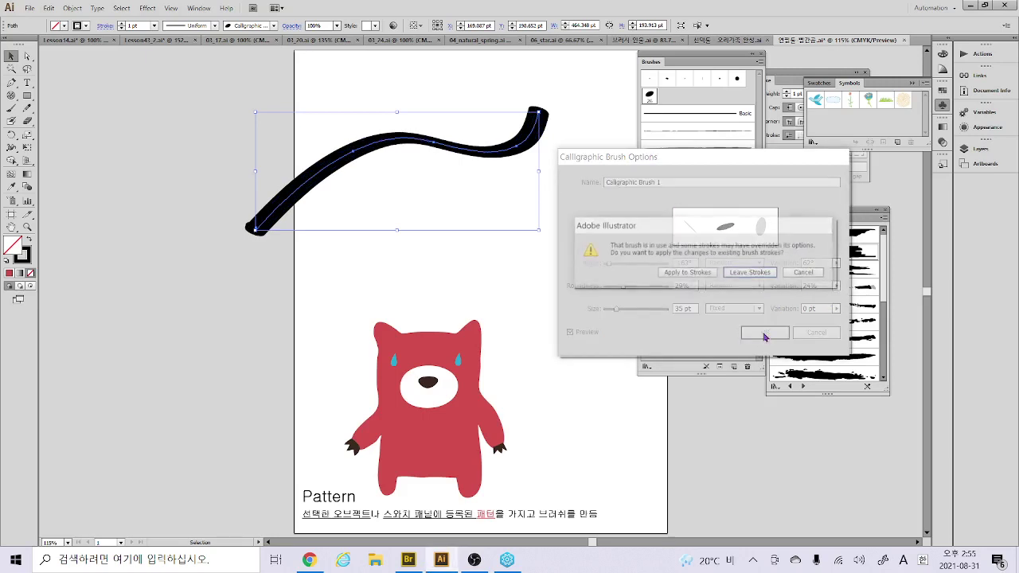
{"action": "left_click", "coordinate": [688, 273]}
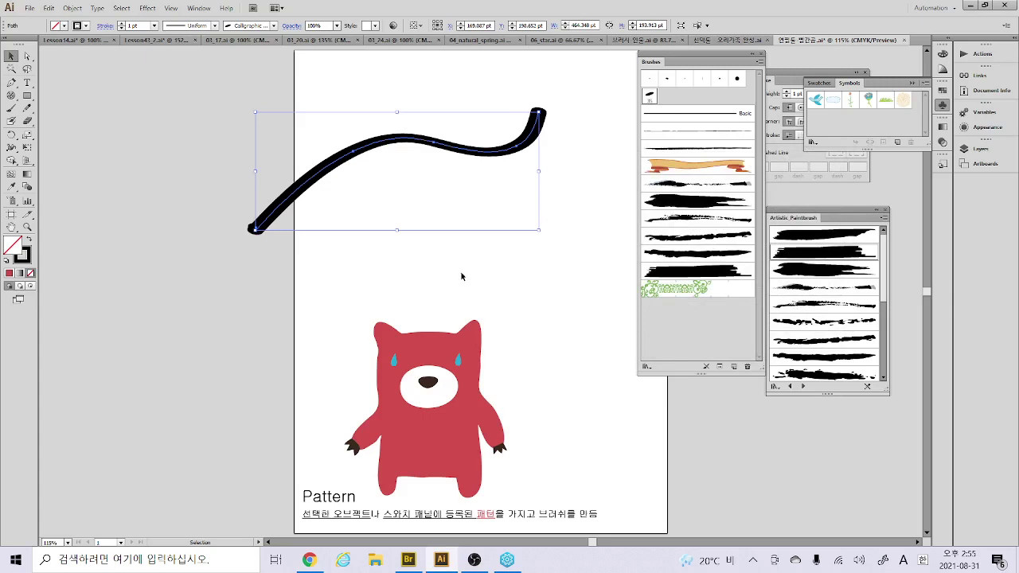
Delete the painted curve and review the new brush types for the red bear, cancelling the brush creation
{"action": "key", "text": "Delete"}
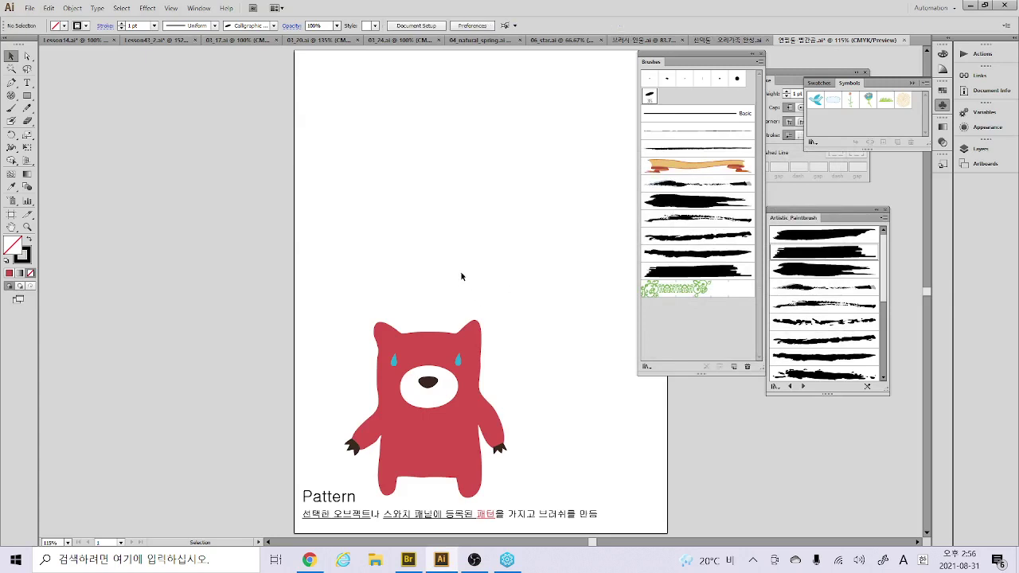
{"action": "mouse_move", "coordinate": [430, 398]}
{"action": "left_mouse_down"}
{"action": "mouse_move", "coordinate": [589, 303]}
{"action": "mouse_move", "coordinate": [698, 324]}
{"action": "left_mouse_up"}
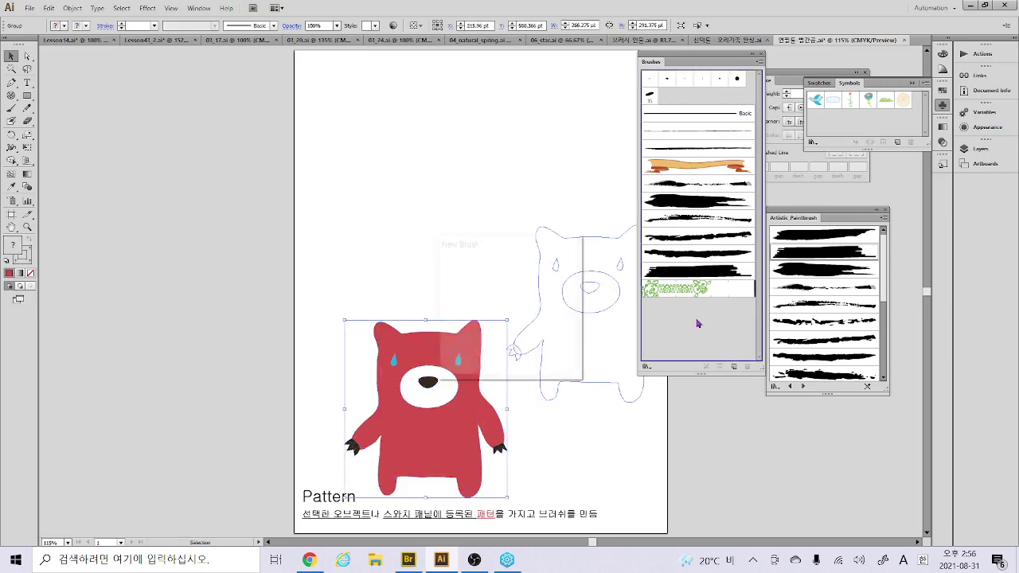
{"action": "left_click", "coordinate": [495, 357]}
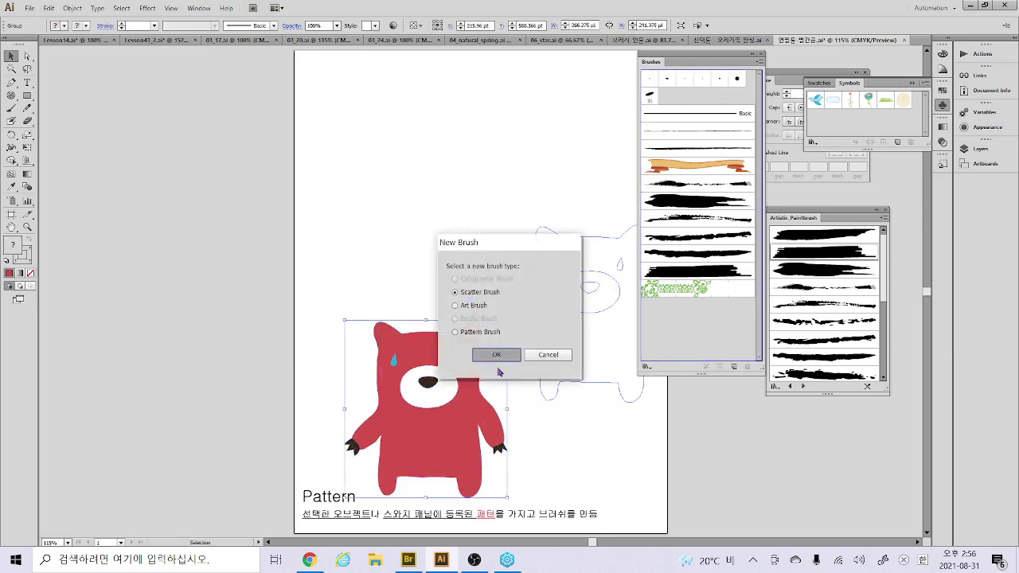
{"action": "left_click", "coordinate": [545, 355]}
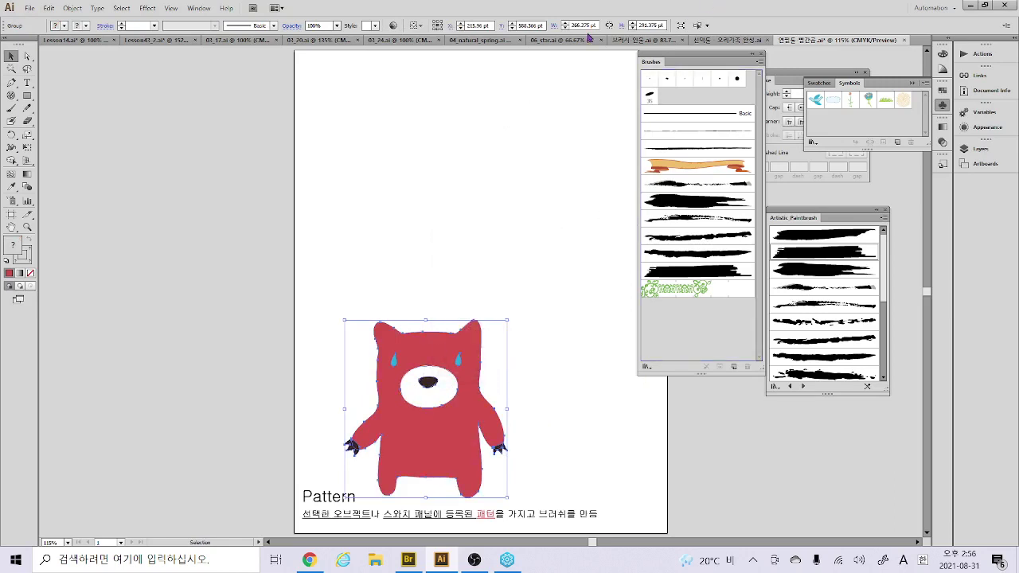
Switch to the Scatter example document with the goose family and select the chick closest to the goose
{"action": "left_click", "coordinate": [717, 42]}
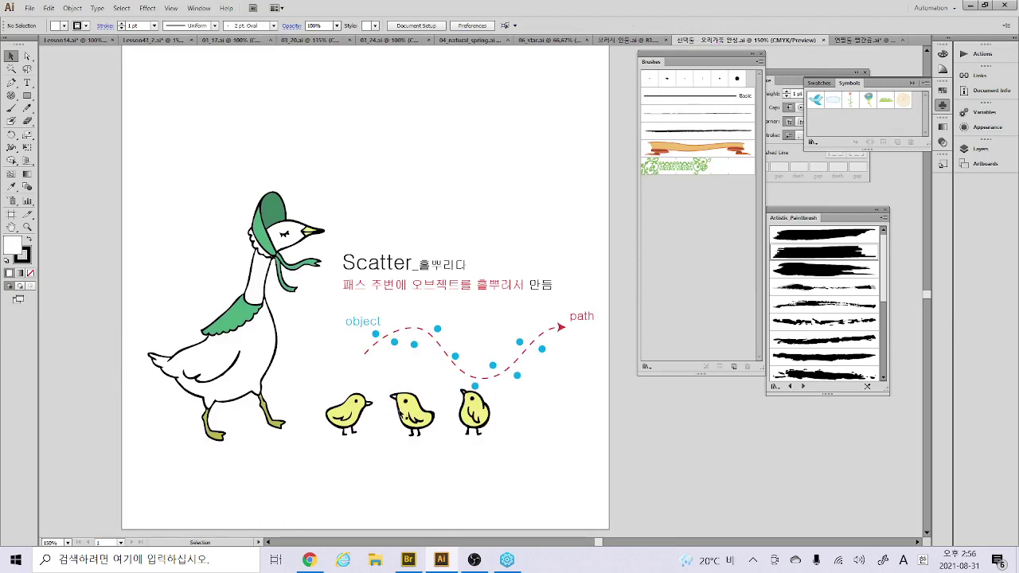
{"action": "left_click", "coordinate": [330, 426]}
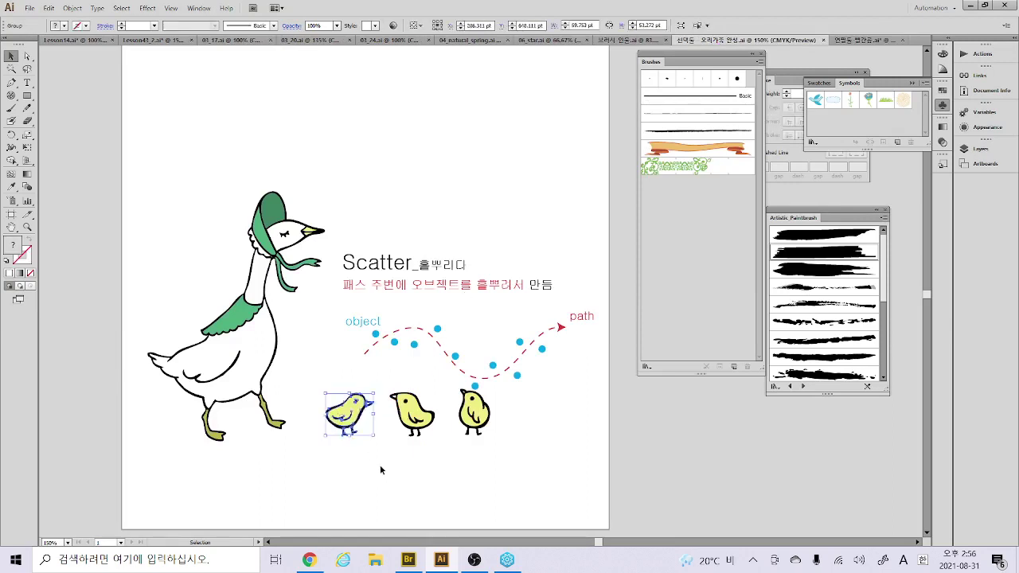
{"action": "scroll", "coordinate": [380, 469], "scroll_direction": "up", "scroll_amount": 1}
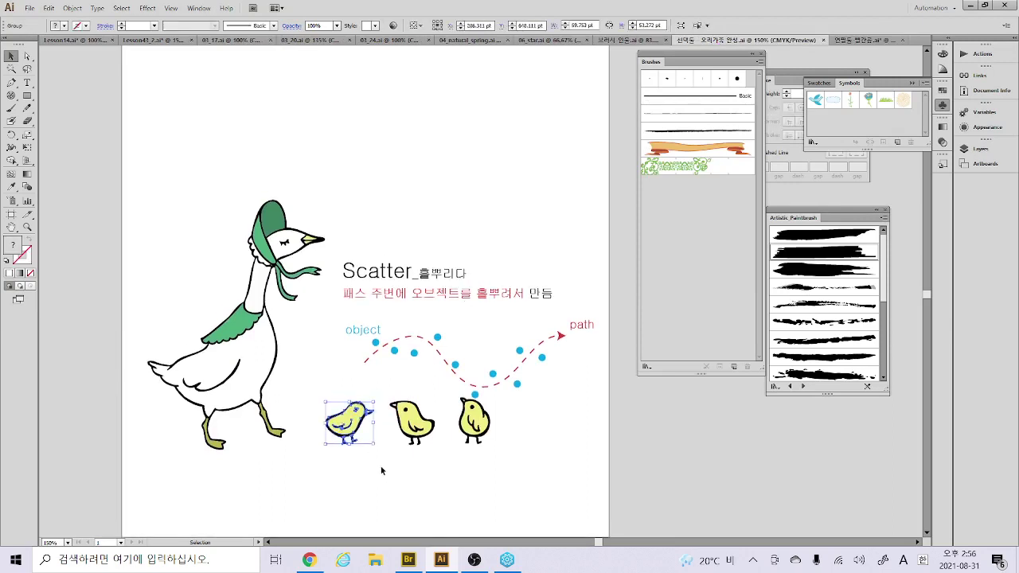
Create a scatter brush from the three chicks, keeping the default brush options
{"action": "left_click", "coordinate": [320, 371]}
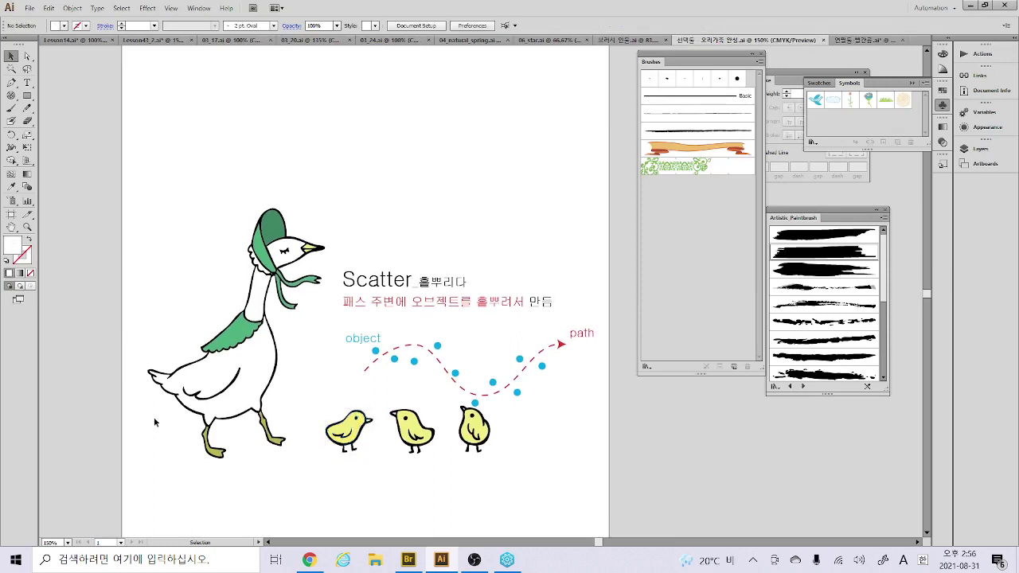
{"action": "mouse_move", "coordinate": [294, 416]}
{"action": "left_mouse_down"}
{"action": "mouse_move", "coordinate": [495, 454]}
{"action": "mouse_move", "coordinate": [676, 270]}
{"action": "mouse_move", "coordinate": [719, 250]}
{"action": "left_mouse_up"}
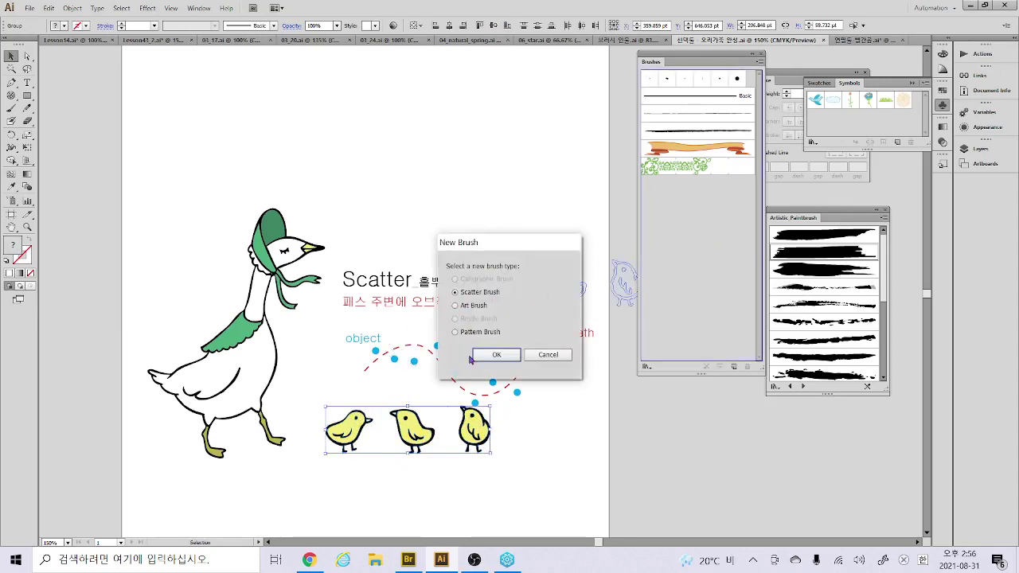
{"action": "left_click", "coordinate": [474, 357]}
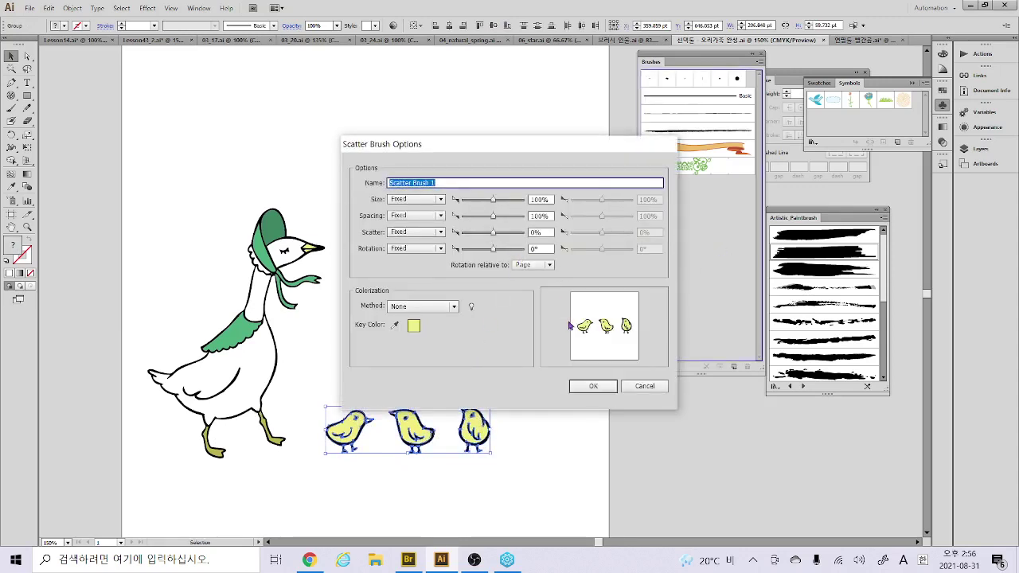
{"action": "left_click", "coordinate": [593, 386]}
Paint a wavy stroke with the chick scatter brush above the goose and reposition it within the artboard
{"action": "left_click", "coordinate": [10, 114]}
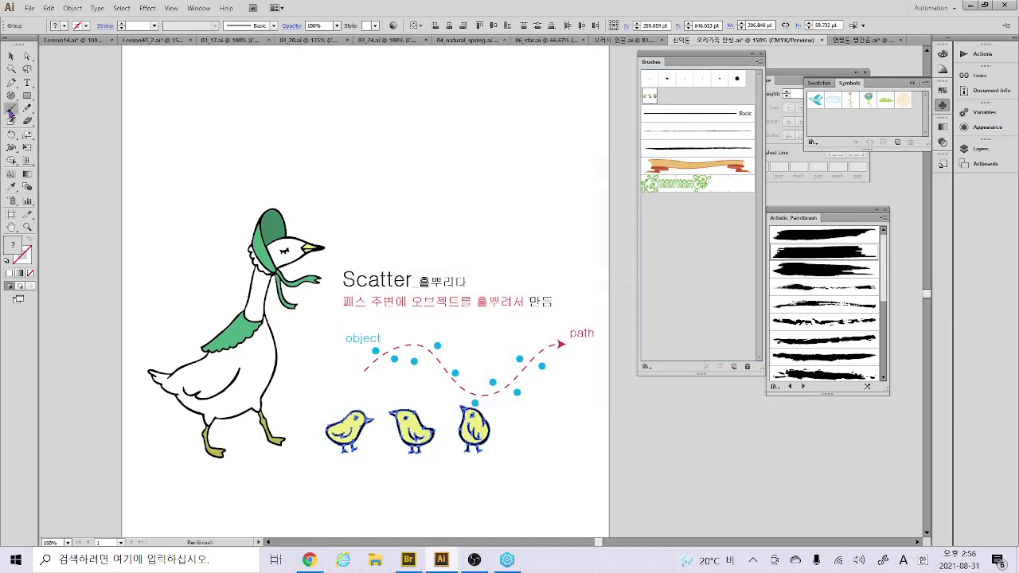
{"action": "left_click_drag", "start_coordinate": [467, 129], "coordinate": [467, 128]}
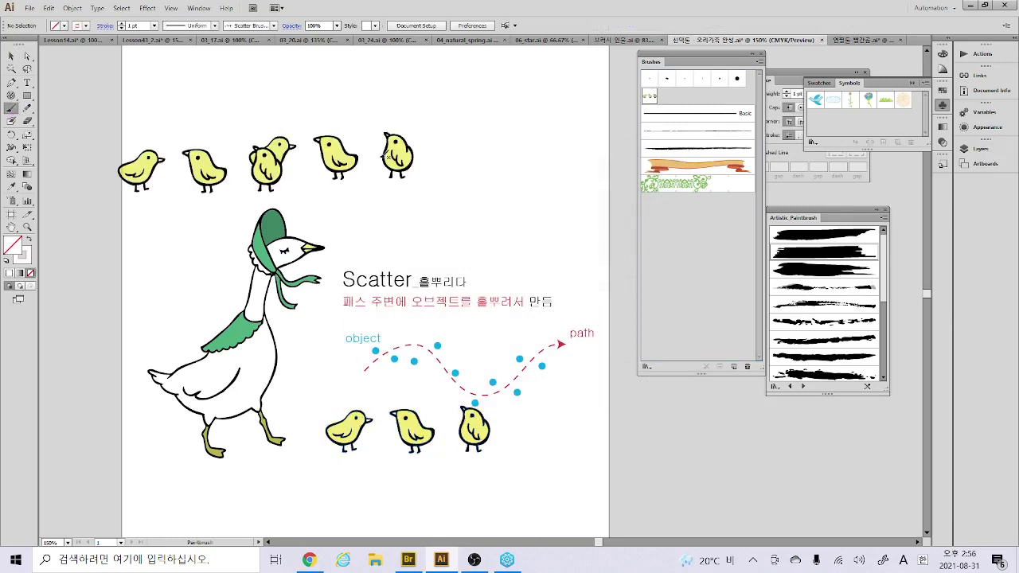
{"action": "left_click", "coordinate": [11, 56]}
{"action": "left_click", "coordinate": [381, 161]}
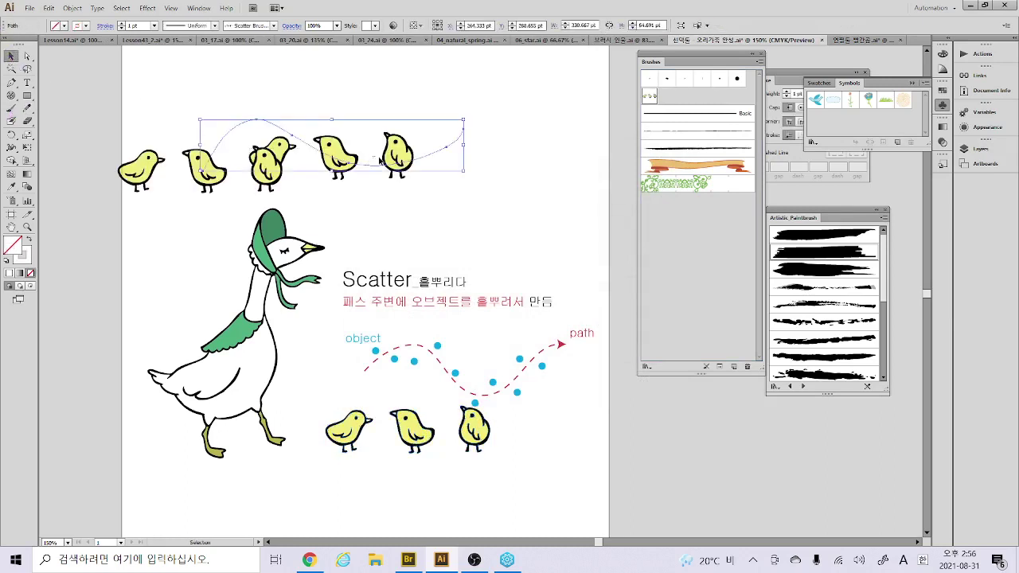
{"action": "left_click_drag", "start_coordinate": [380, 161], "coordinate": [457, 141]}
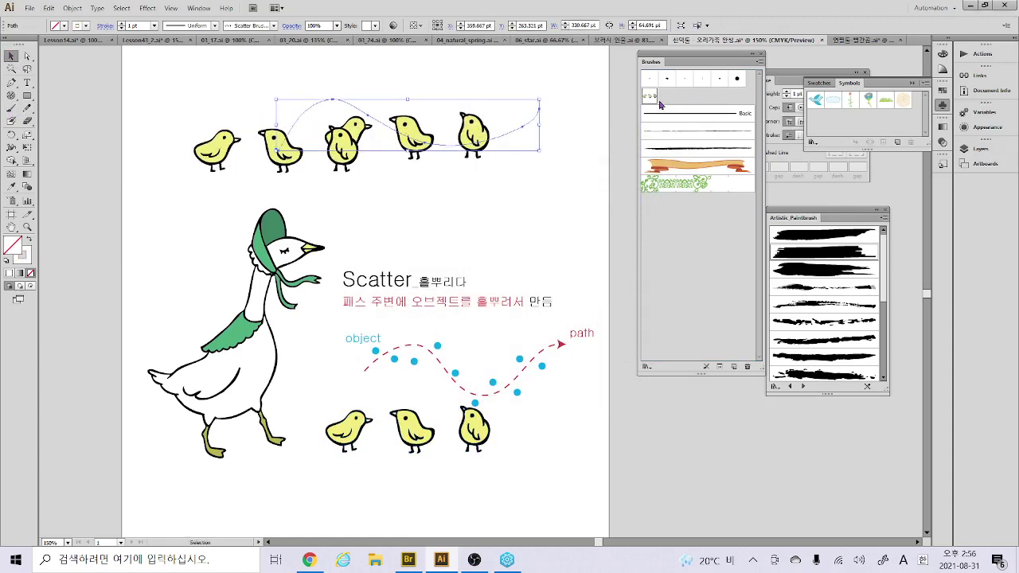
Edit the chick scatter brush with Preview on, making its size Random between 67% and 49%
{"action": "double_click", "coordinate": [650, 95]}
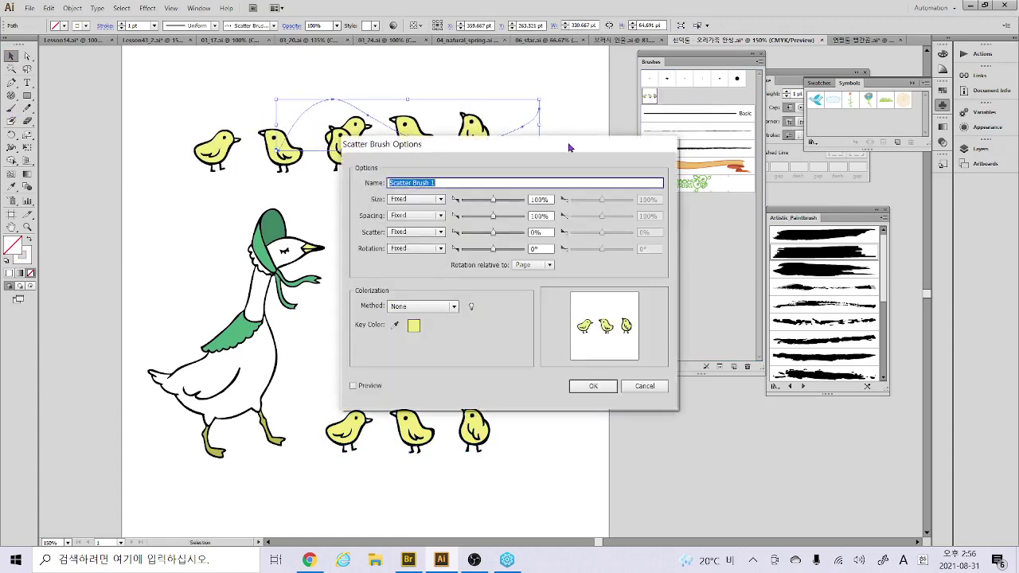
{"action": "left_click_drag", "start_coordinate": [570, 147], "coordinate": [885, 54]}
{"action": "left_click", "coordinate": [756, 106]}
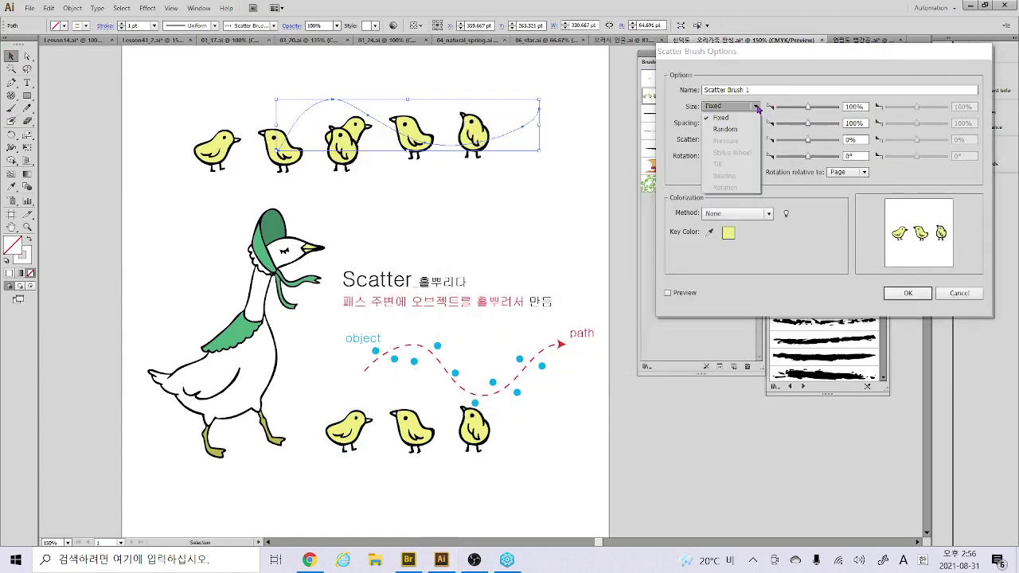
{"action": "left_click", "coordinate": [721, 117]}
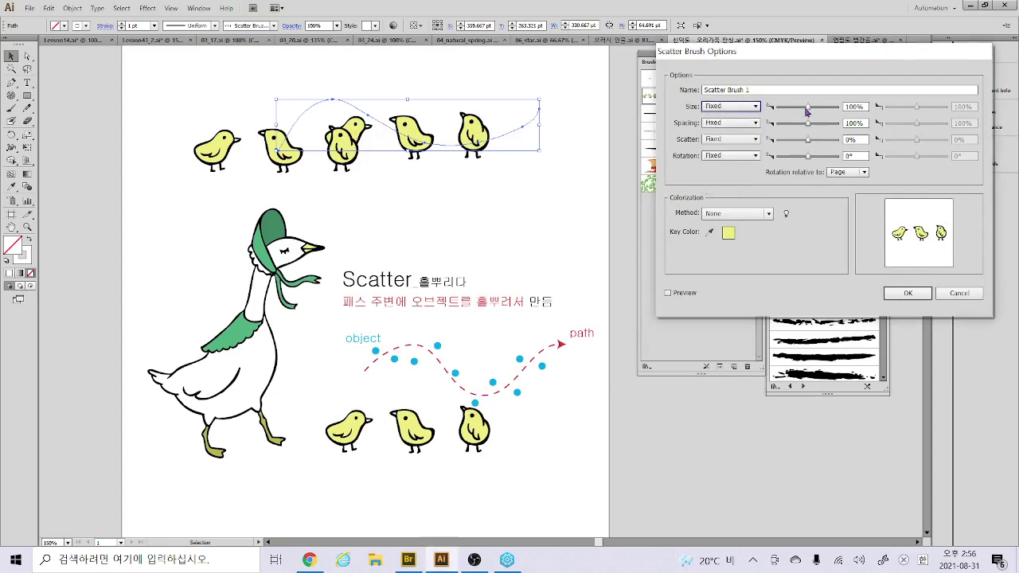
{"action": "mouse_move", "coordinate": [808, 107]}
{"action": "left_mouse_down"}
{"action": "mouse_move", "coordinate": [793, 110]}
{"action": "mouse_move", "coordinate": [808, 107]}
{"action": "left_mouse_up"}
{"action": "left_click", "coordinate": [668, 293]}
{"action": "left_click", "coordinate": [730, 106]}
{"action": "left_click", "coordinate": [720, 117]}
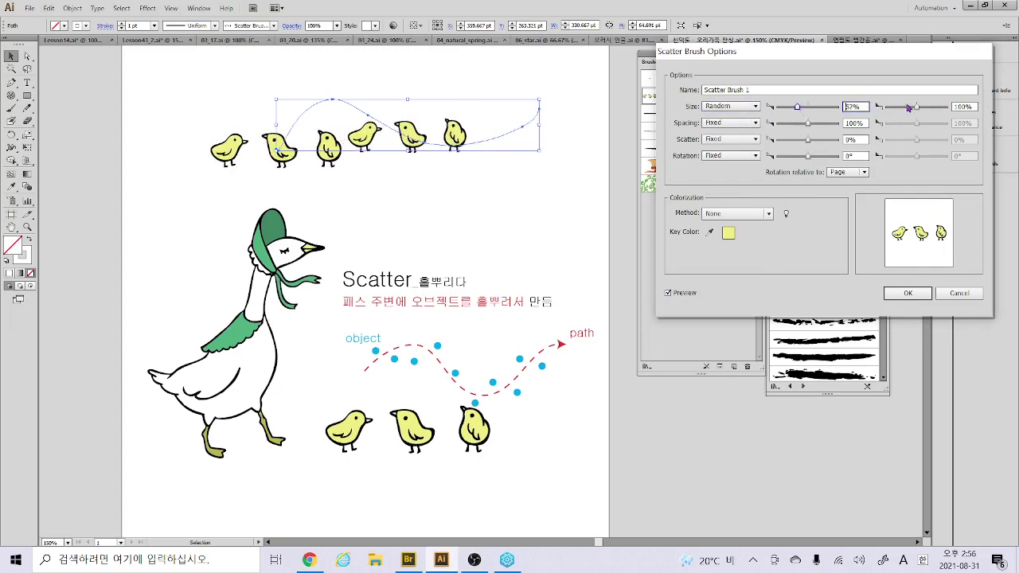
{"action": "left_click_drag", "start_coordinate": [917, 113], "coordinate": [900, 114]}
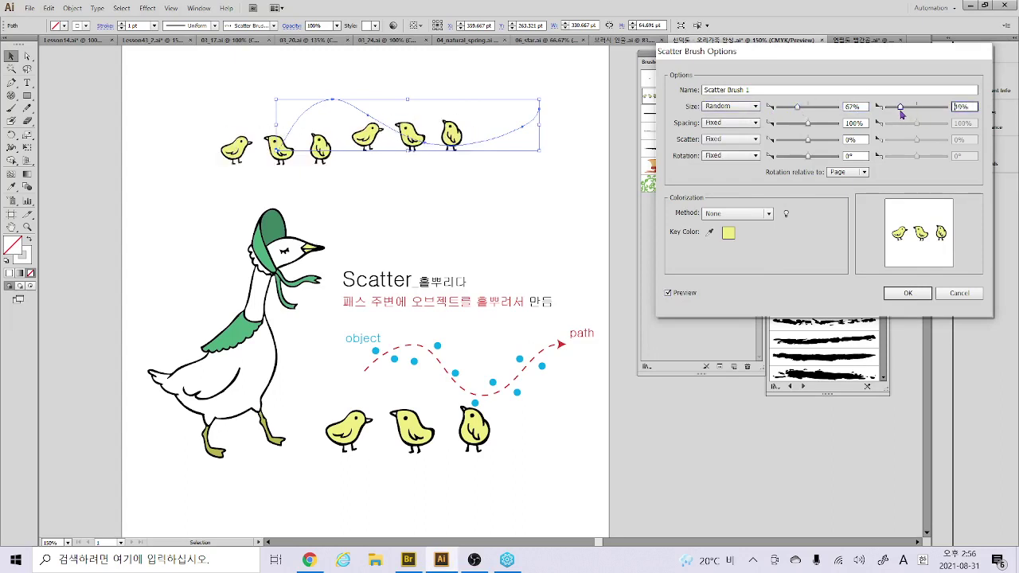
Make the scatter brush's spacing Random with values of 94% and 82%
{"action": "left_click", "coordinate": [745, 124]}
{"action": "left_click", "coordinate": [741, 146]}
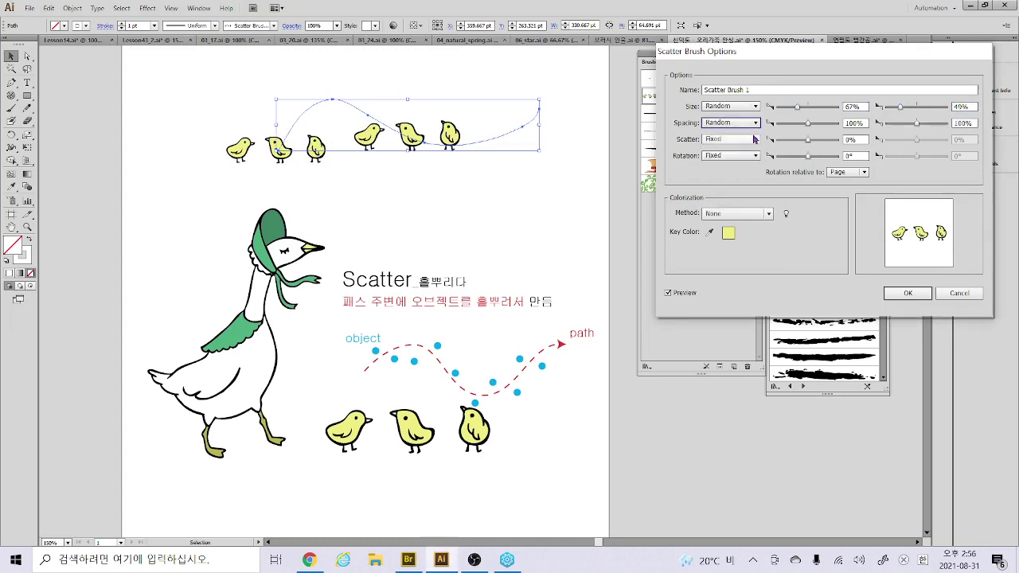
{"action": "left_click_drag", "start_coordinate": [813, 125], "coordinate": [806, 124]}
{"action": "left_click_drag", "start_coordinate": [916, 123], "coordinate": [910, 124]}
Set the scatter brush's Scatter option to Fixed at 18%, after trying Random
{"action": "left_click", "coordinate": [748, 140]}
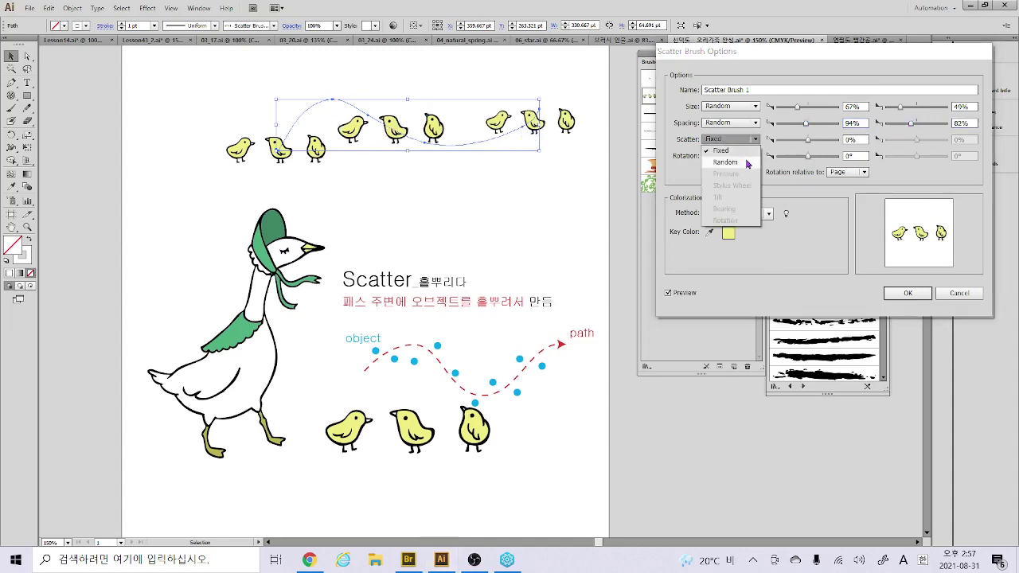
{"action": "left_click", "coordinate": [749, 160]}
{"action": "left_click_drag", "start_coordinate": [806, 143], "coordinate": [808, 144]}
{"action": "left_click", "coordinate": [748, 139]}
{"action": "left_click", "coordinate": [729, 147]}
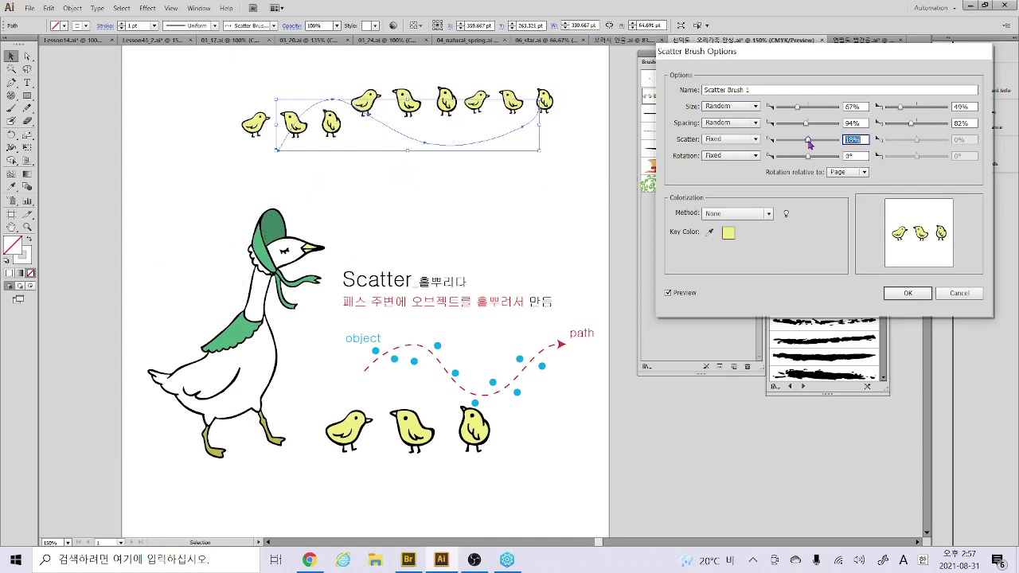
Make the scatter brush's rotation Random with values of 50° and 8°, and apply the changes to the existing stroke
{"action": "left_click", "coordinate": [732, 156]}
{"action": "left_click", "coordinate": [723, 165]}
{"action": "left_click", "coordinate": [748, 156]}
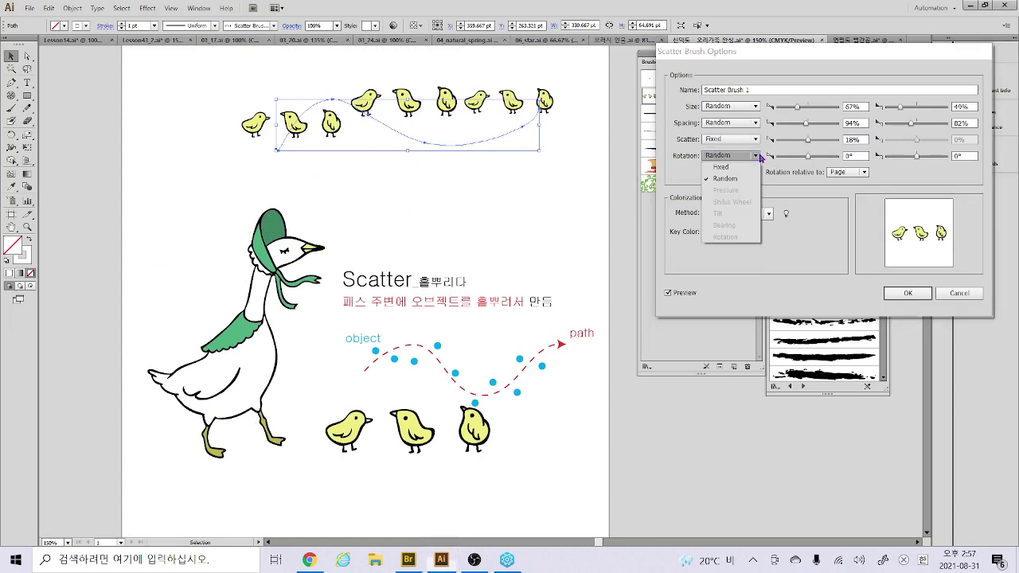
{"action": "left_click", "coordinate": [716, 166]}
{"action": "left_click_drag", "start_coordinate": [808, 156], "coordinate": [815, 158]}
{"action": "left_click", "coordinate": [732, 156]}
{"action": "left_click", "coordinate": [718, 178]}
{"action": "left_click_drag", "start_coordinate": [916, 157], "coordinate": [919, 165]}
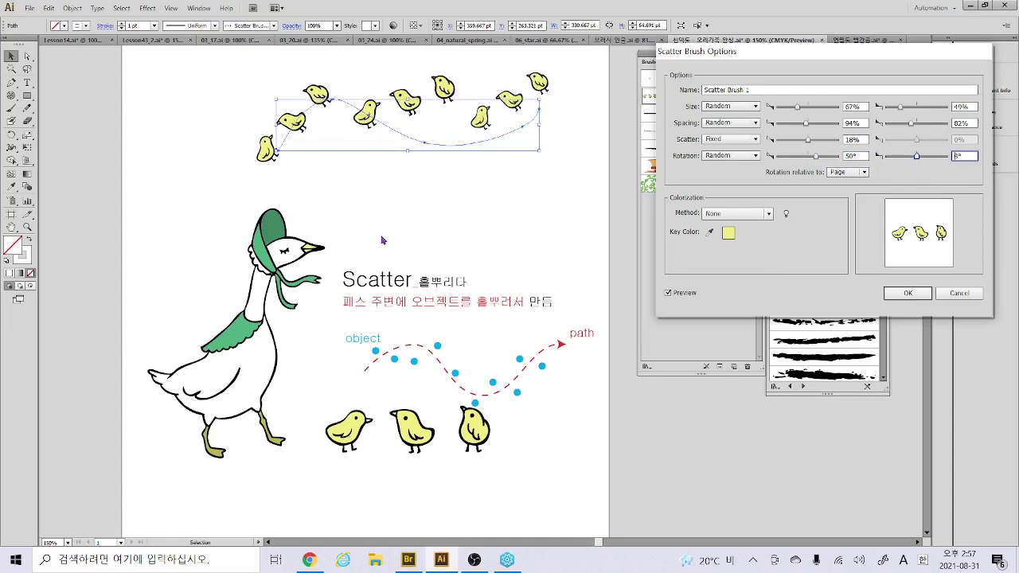
{"action": "left_click", "coordinate": [908, 293]}
{"action": "left_click", "coordinate": [468, 293]}
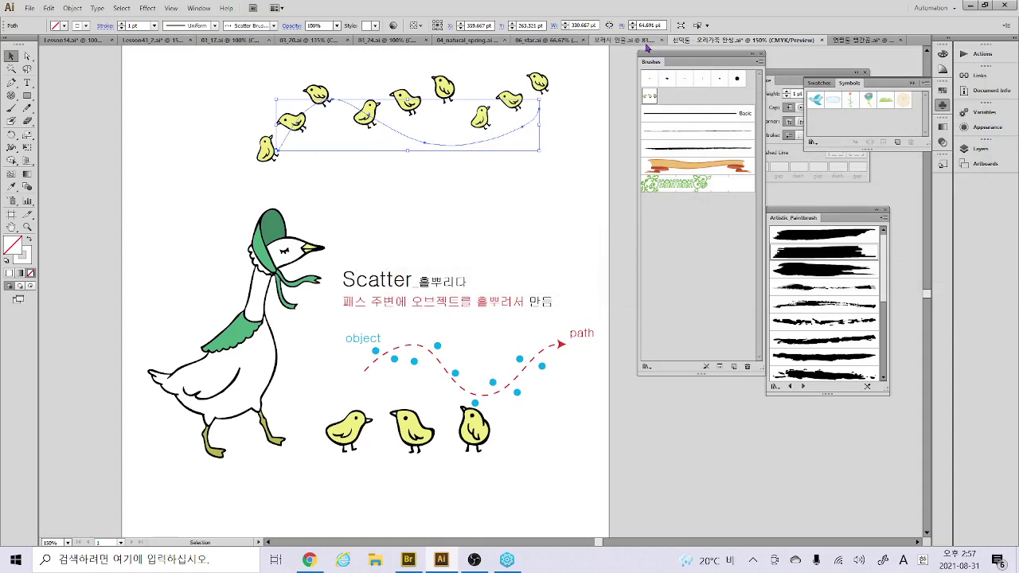
In the Calligraphic portrait document, select the 하이 lettering and create a new calligraphic brush at 0°, 100% roundness and 9 pt
{"action": "left_click", "coordinate": [628, 41]}
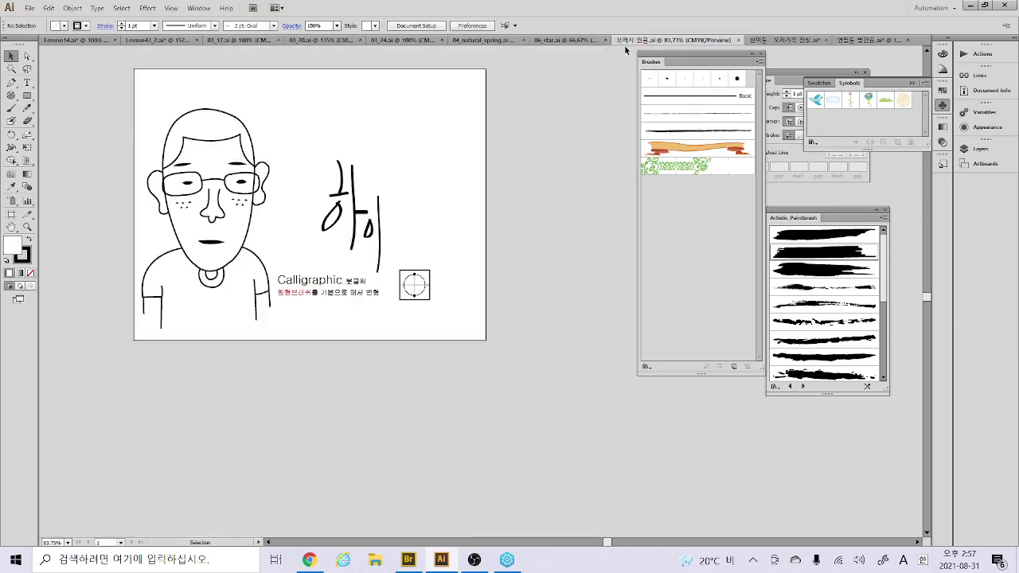
{"action": "scroll", "coordinate": [486, 143], "scroll_direction": "up", "scroll_amount": 4}
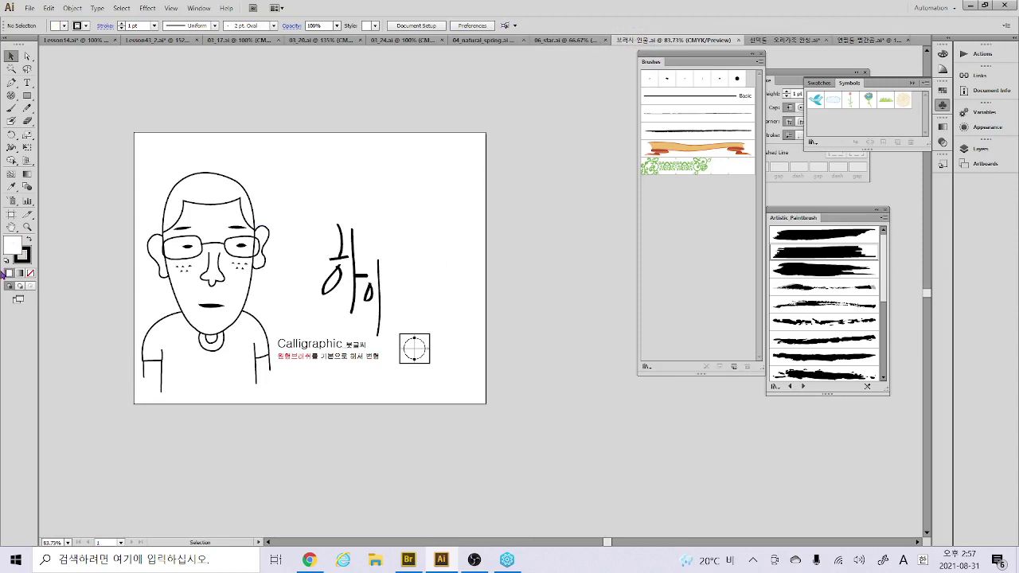
{"action": "left_click_drag", "start_coordinate": [385, 215], "coordinate": [310, 315]}
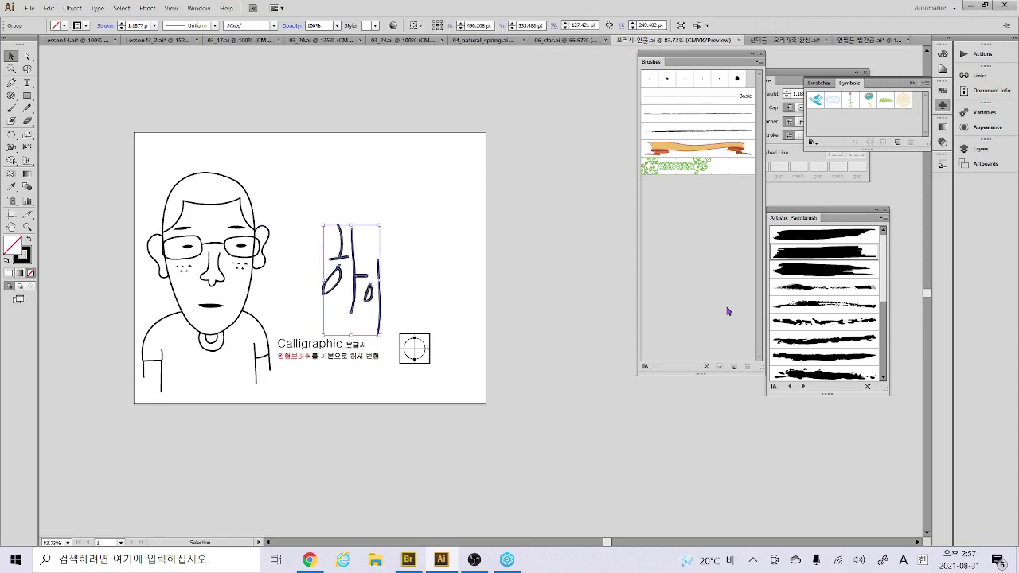
{"action": "left_click", "coordinate": [734, 367]}
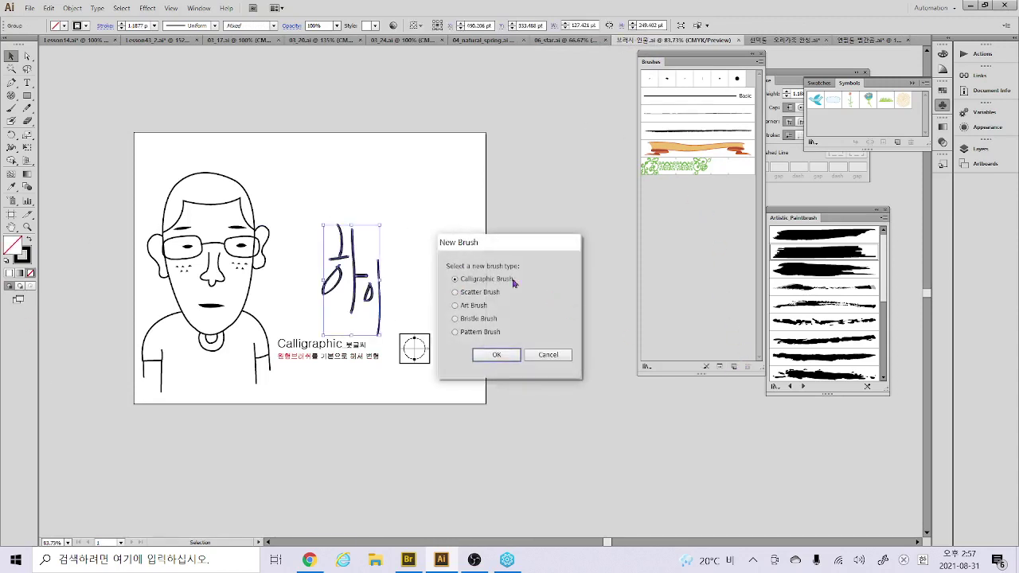
{"action": "left_click", "coordinate": [511, 355]}
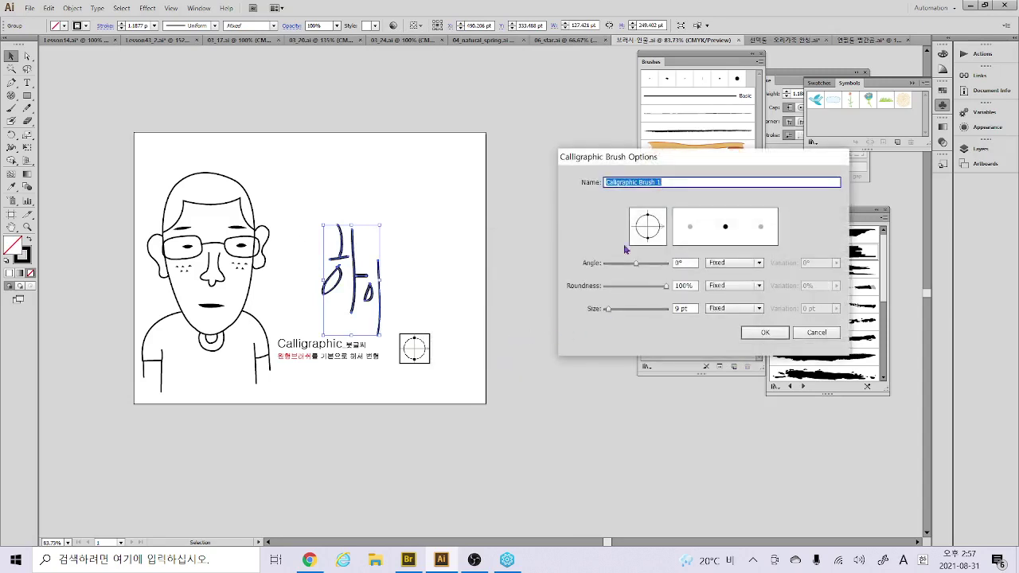
{"action": "left_click", "coordinate": [746, 329]}
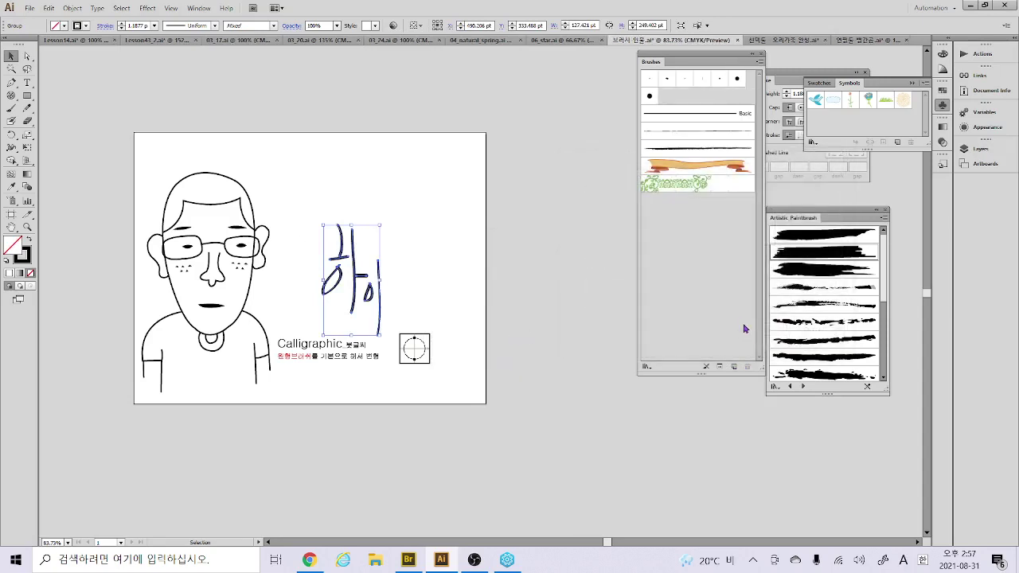
Apply the new calligraphic brush to the 하이 lettering, set its angle to -81° and roundness to 17%, and update the existing strokes
{"action": "double_click", "coordinate": [650, 96]}
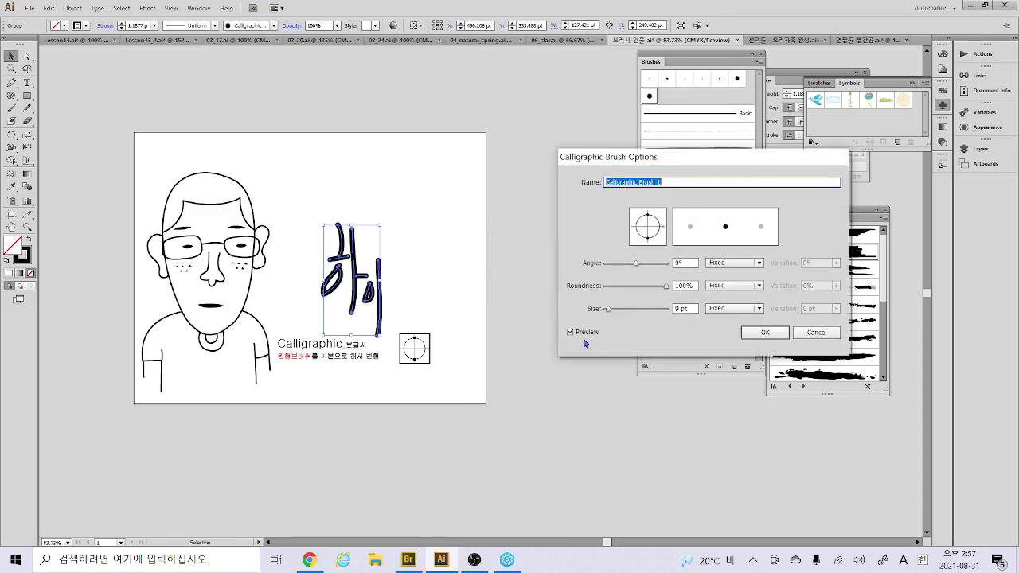
{"action": "left_click_drag", "start_coordinate": [649, 230], "coordinate": [649, 228]}
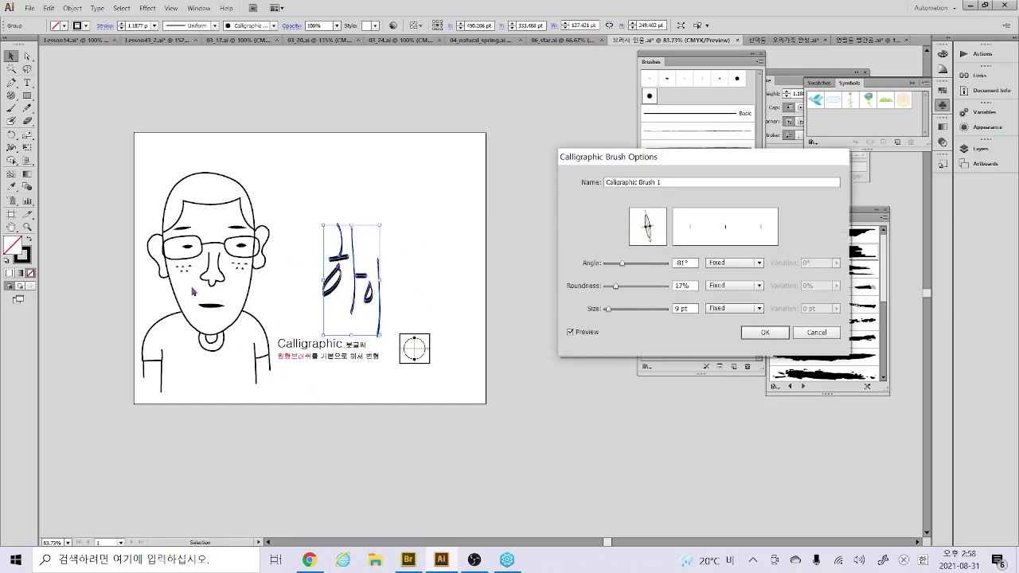
{"action": "left_click", "coordinate": [771, 332]}
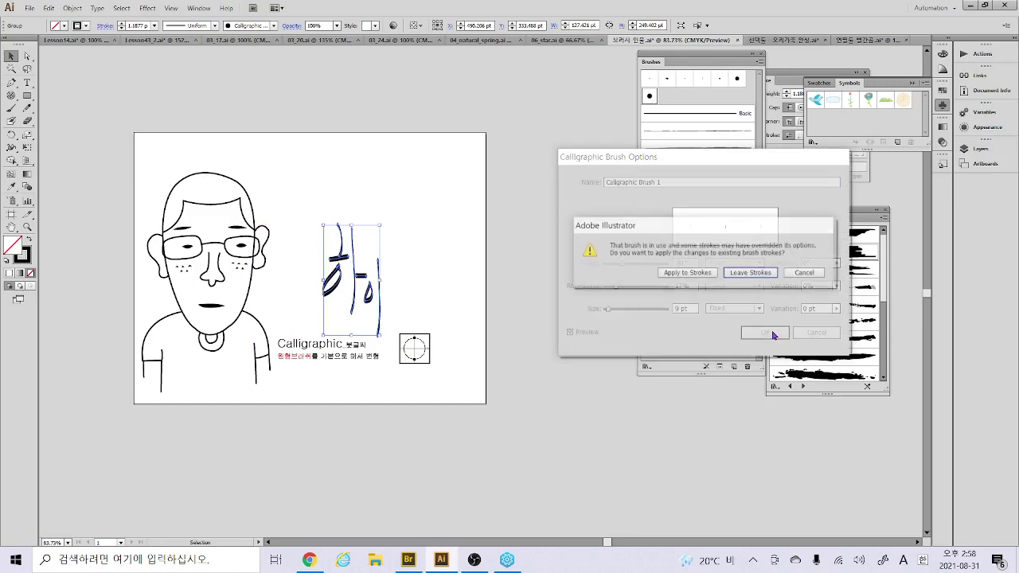
{"action": "left_click", "coordinate": [714, 273]}
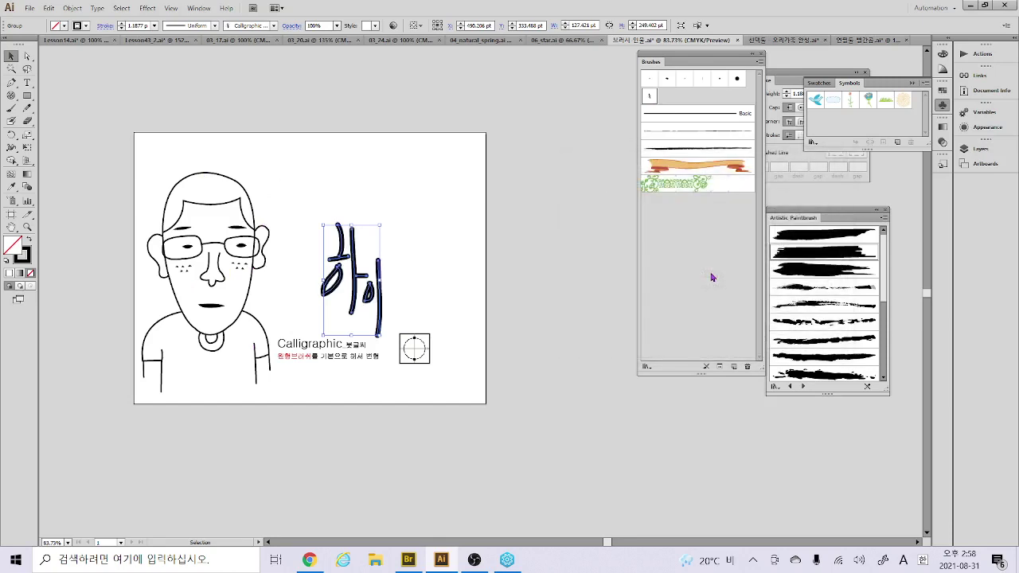
Review the new brush types without creating one, and close the portrait and goose family documents without saving
{"action": "left_click", "coordinate": [730, 367]}
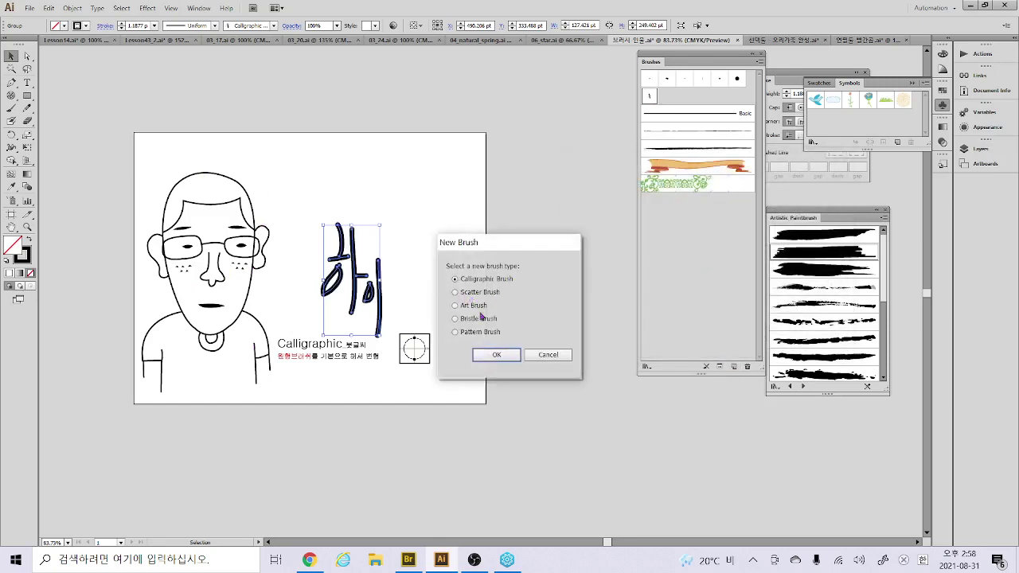
{"action": "left_click", "coordinate": [542, 355]}
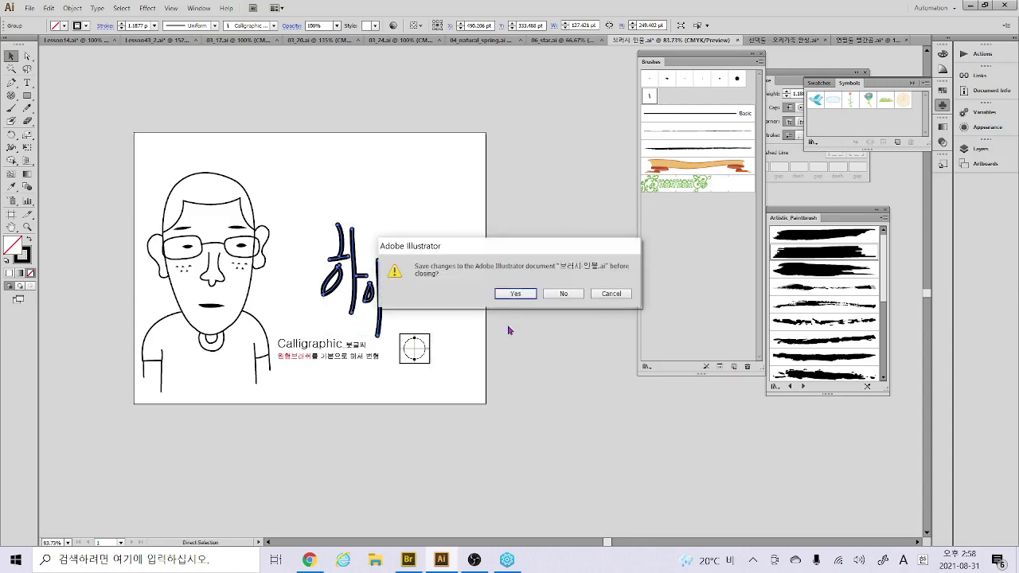
{"action": "left_click", "coordinate": [559, 293]}
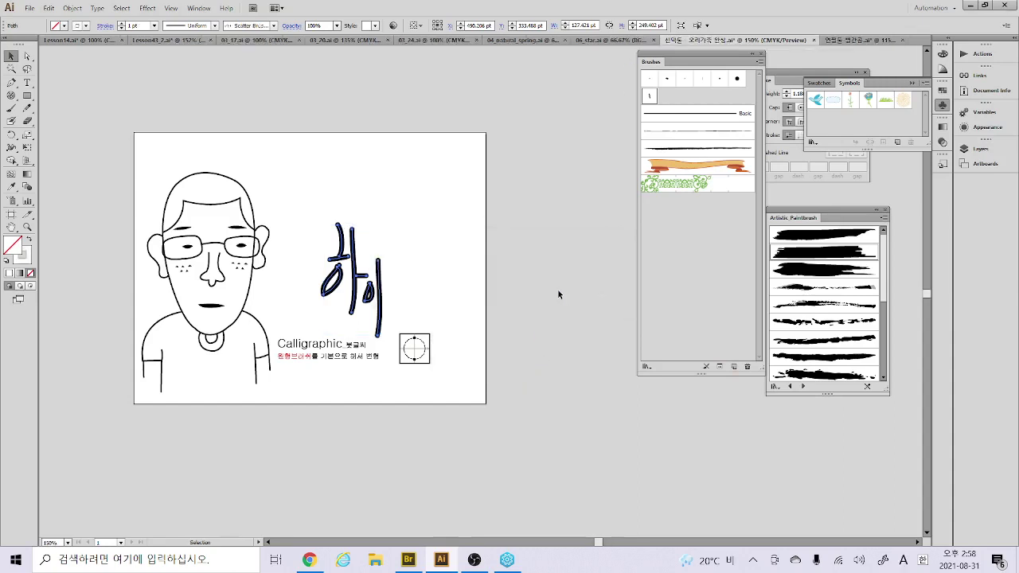
{"action": "left_click", "coordinate": [563, 294]}
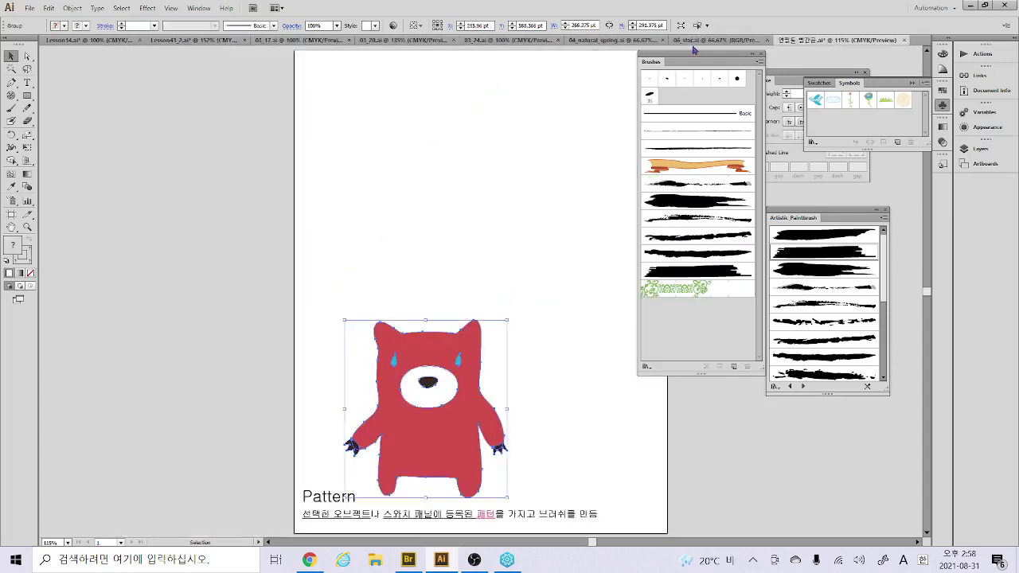
Examine the Wondering Star artwork in 06_star.ai, and bring up the Razy Spring artwork in 04_natural_spring.ai
{"action": "left_click", "coordinate": [694, 40]}
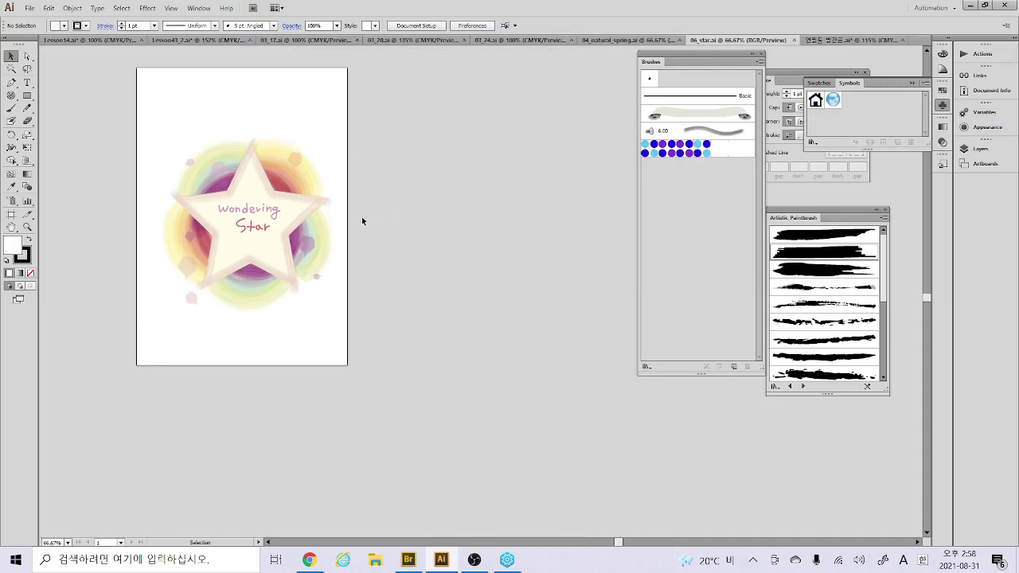
{"action": "left_click", "coordinate": [27, 227]}
{"action": "left_click", "coordinate": [158, 157]}
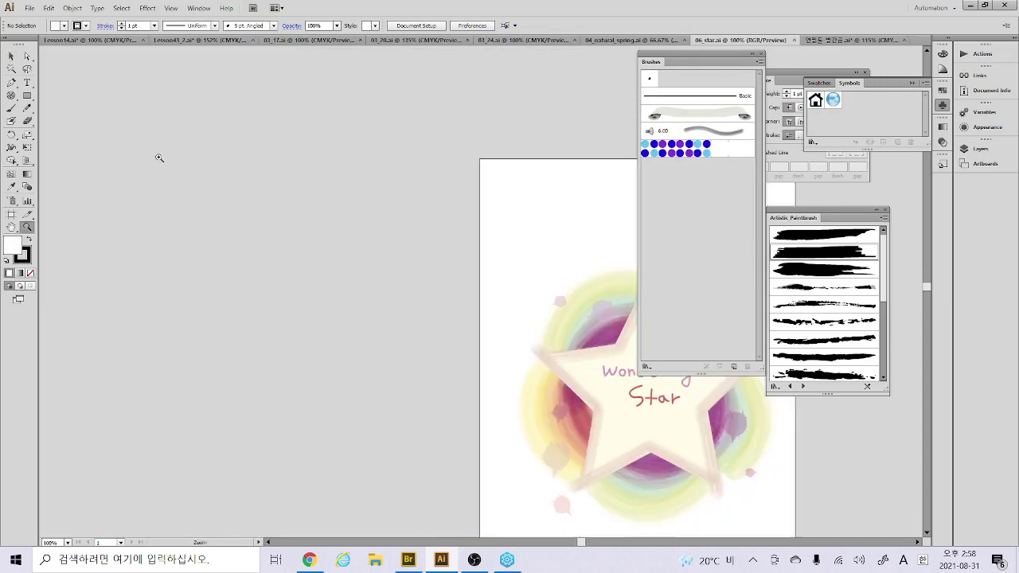
{"action": "left_click", "coordinate": [320, 210], "text": "alt"}
{"action": "left_click", "coordinate": [624, 40]}
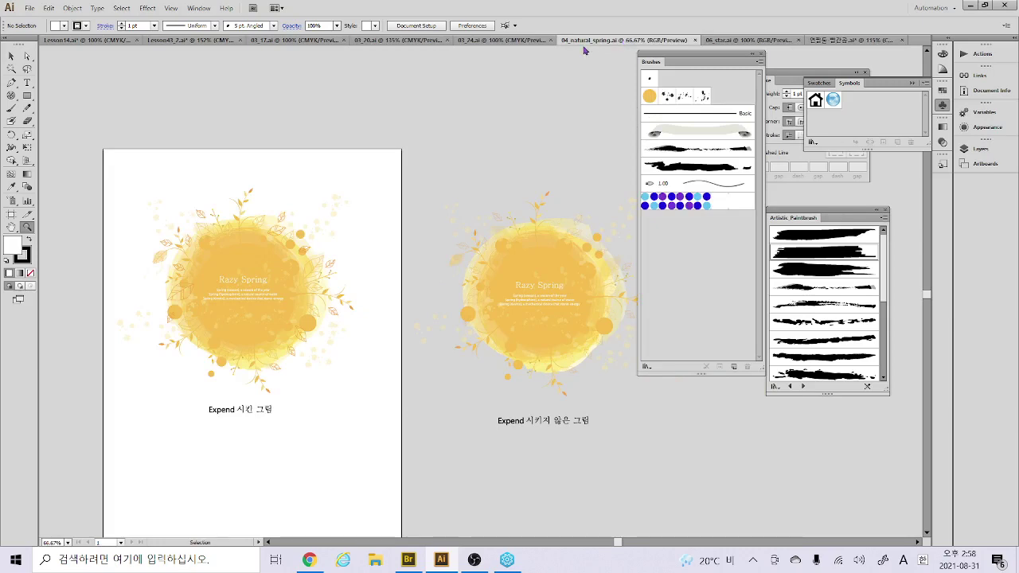
View both versions of the black cat artwork in 03_24.ai, close that document, and bring up the Art brush example in 03_20.ai
{"action": "left_click", "coordinate": [518, 44]}
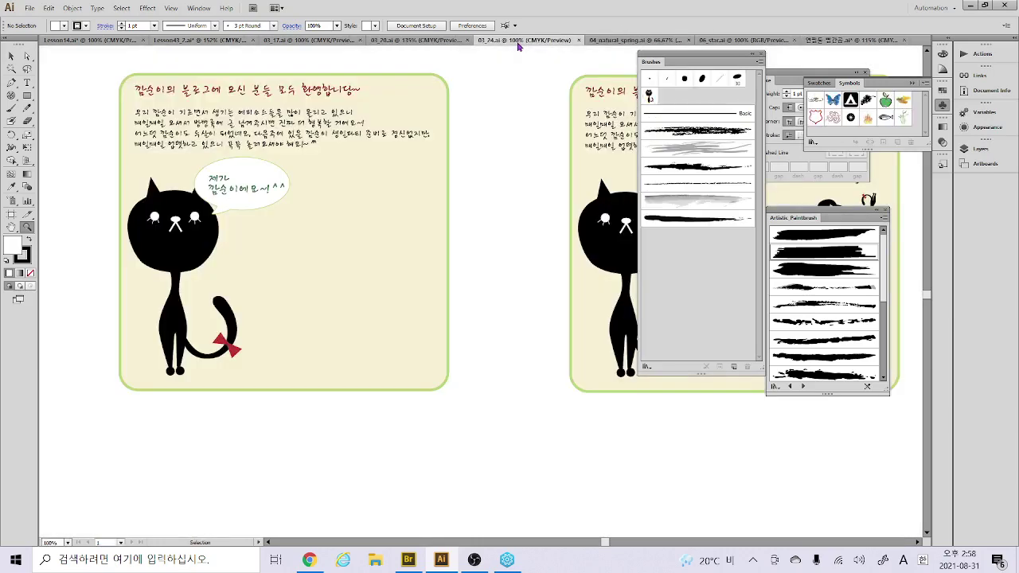
{"action": "left_click_drag", "start_coordinate": [454, 82], "coordinate": [331, 150]}
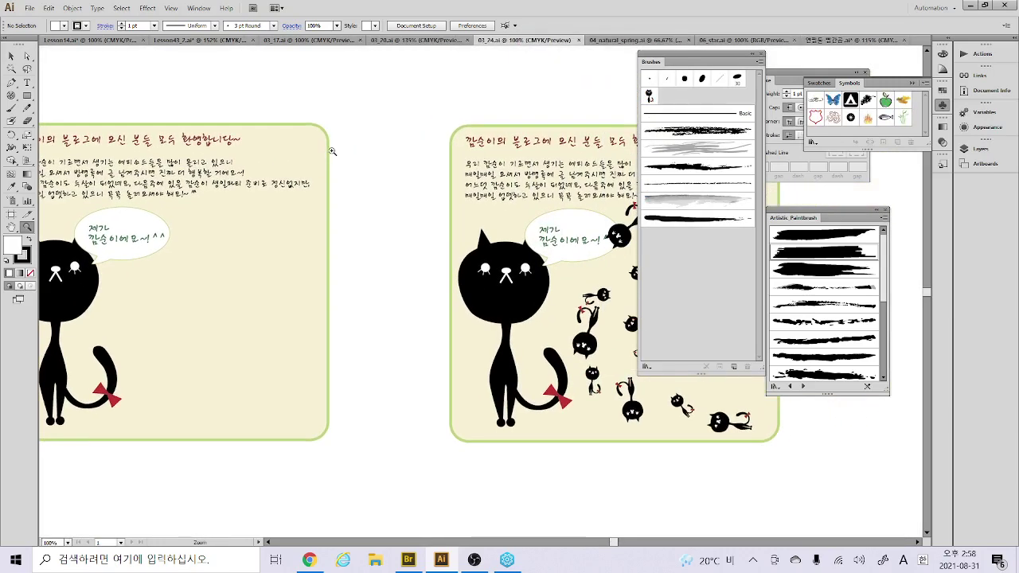
{"action": "key", "text": "ctrl+w"}
{"action": "left_click", "coordinate": [437, 44]}
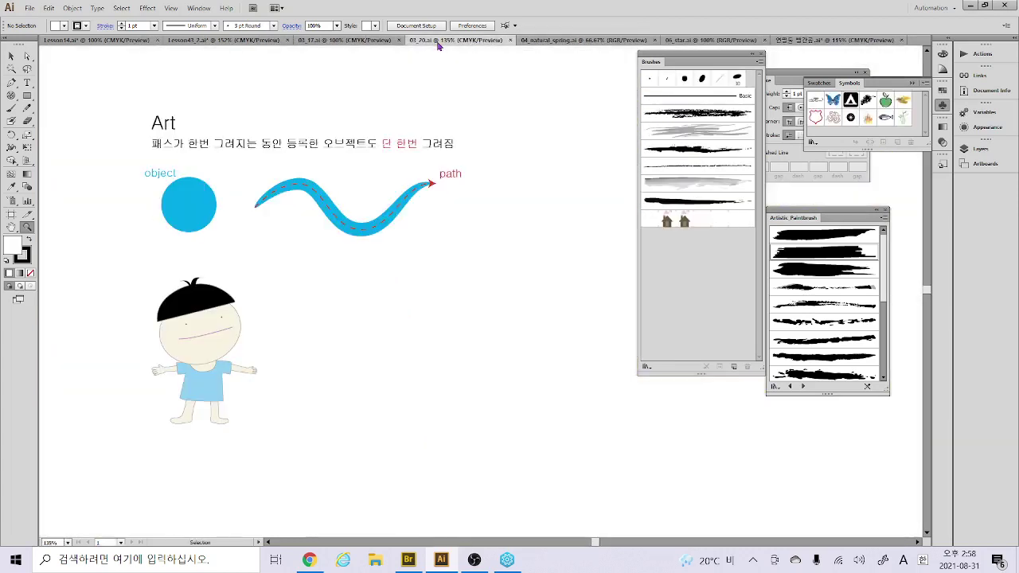
Paint a wavy stroke about 101 mm wide and 29 mm high below the blue path example with the Paintbrush
{"action": "left_click", "coordinate": [12, 109]}
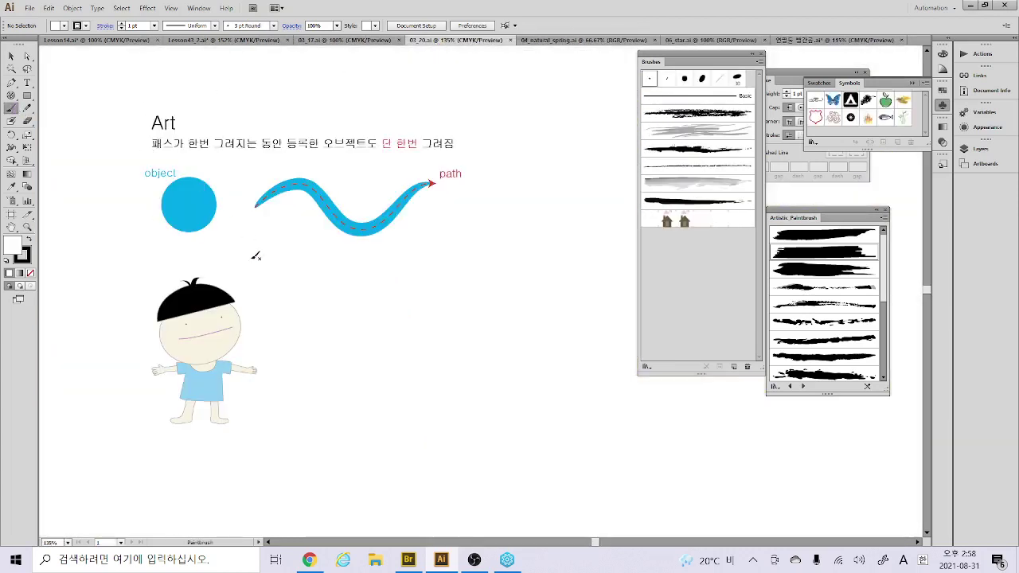
{"action": "mouse_move", "coordinate": [238, 256]}
{"action": "left_mouse_down"}
{"action": "mouse_move", "coordinate": [396, 300]}
{"action": "mouse_move", "coordinate": [443, 242]}
{"action": "left_mouse_up"}
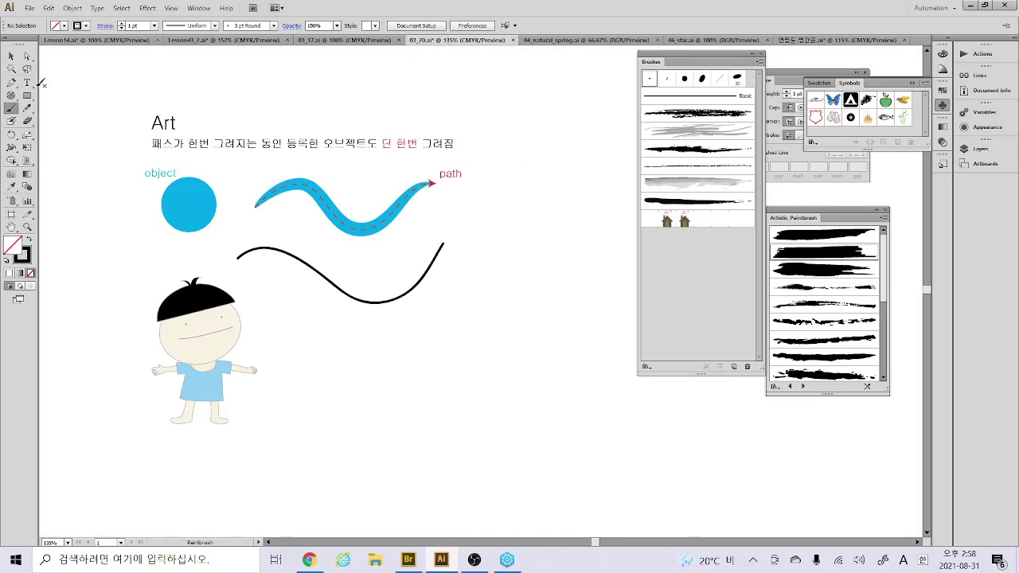
{"action": "left_click", "coordinate": [11, 55]}
{"action": "left_click_drag", "start_coordinate": [375, 353], "coordinate": [379, 278]}
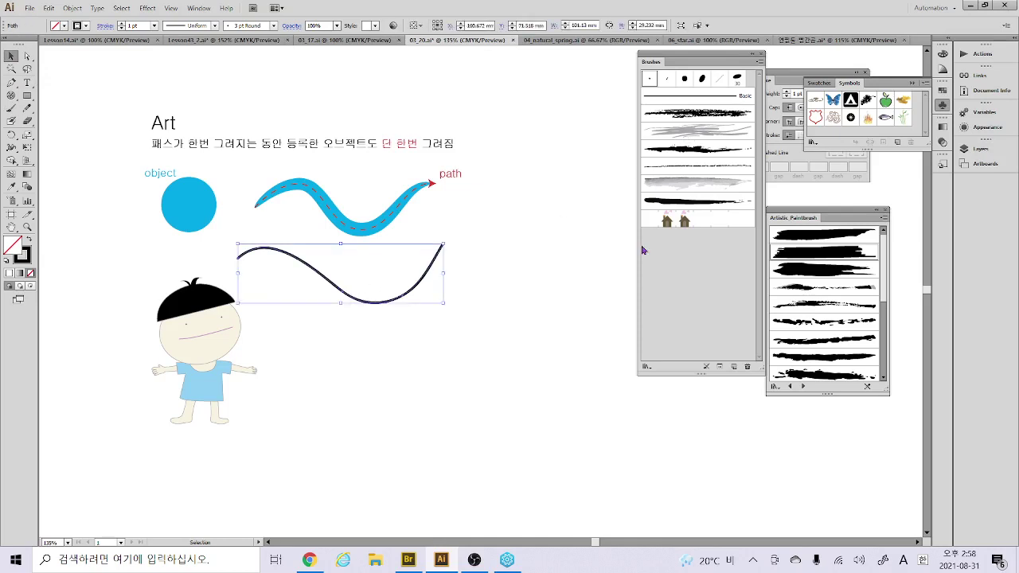
{"action": "left_click", "coordinate": [350, 387]}
Create a new art brush from the boy character, keeping the default options
{"action": "left_click", "coordinate": [164, 370]}
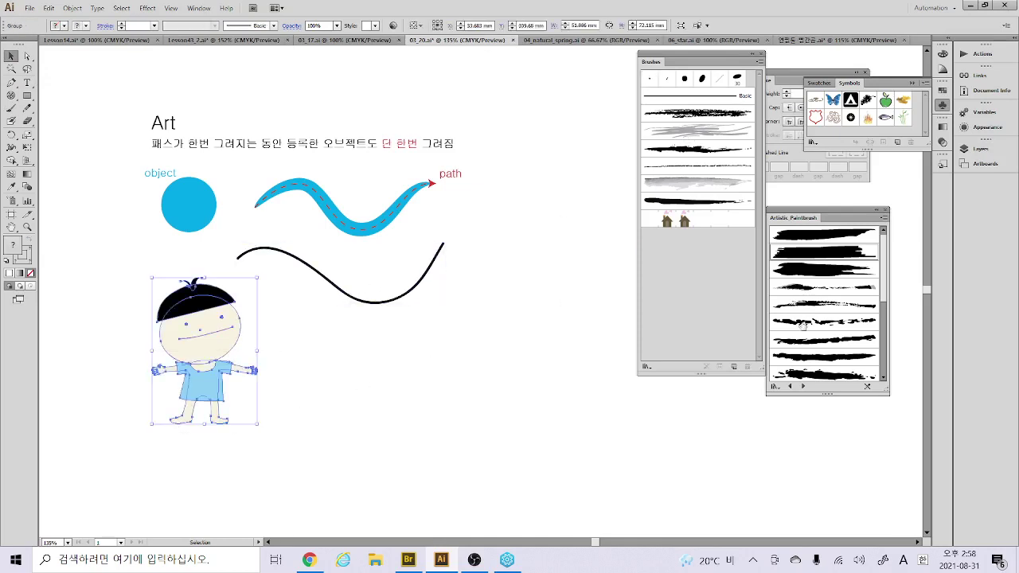
{"action": "left_click", "coordinate": [734, 367]}
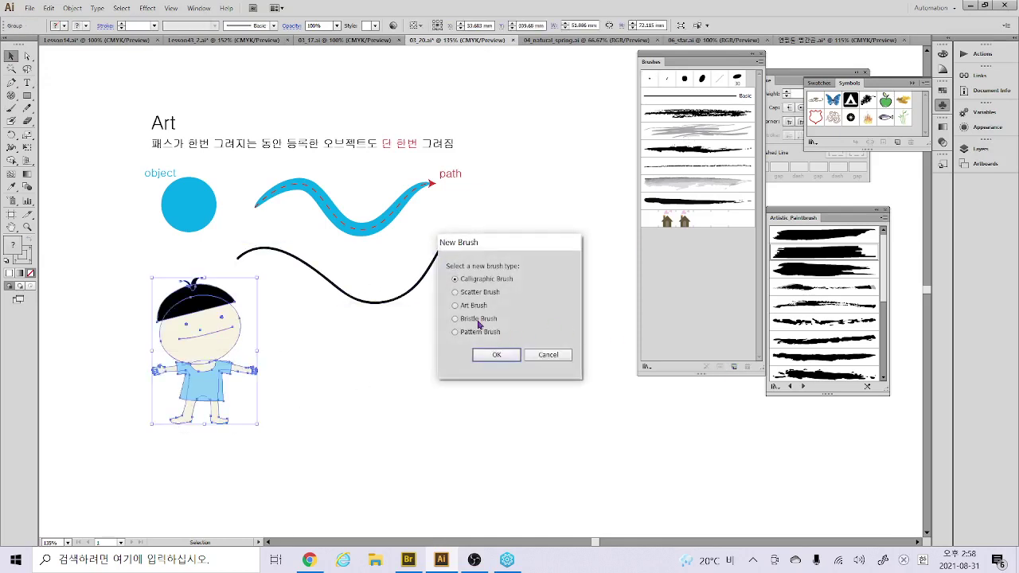
{"action": "left_click", "coordinate": [489, 354]}
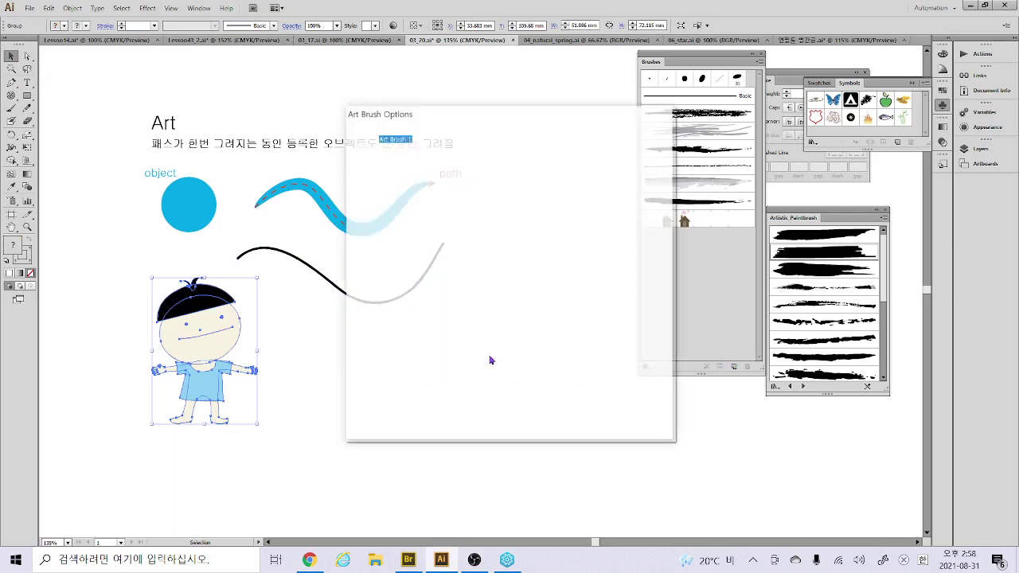
{"action": "left_click", "coordinate": [590, 417]}
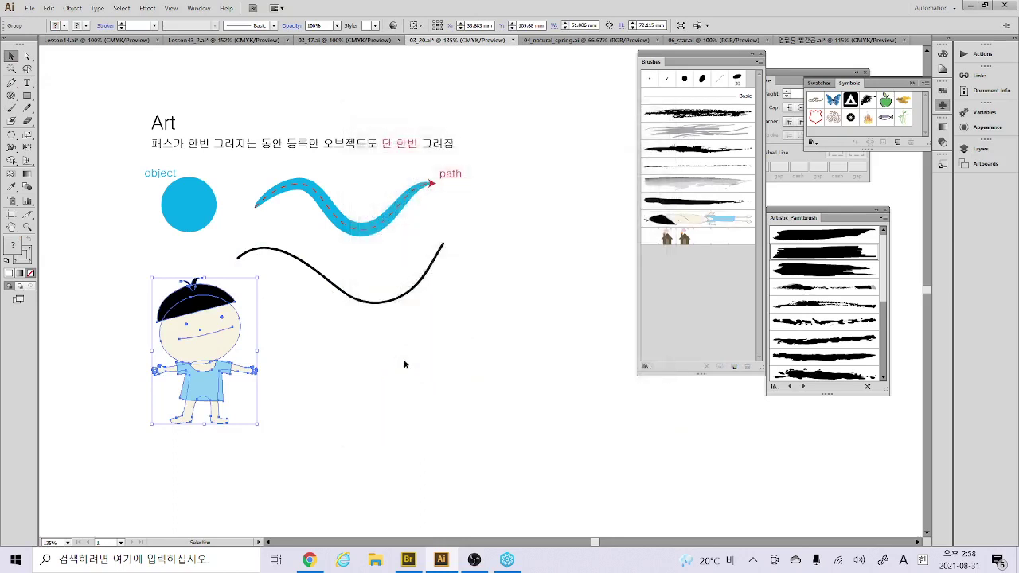
Apply the boy art brush to the wavy stroke
{"action": "left_click", "coordinate": [404, 359]}
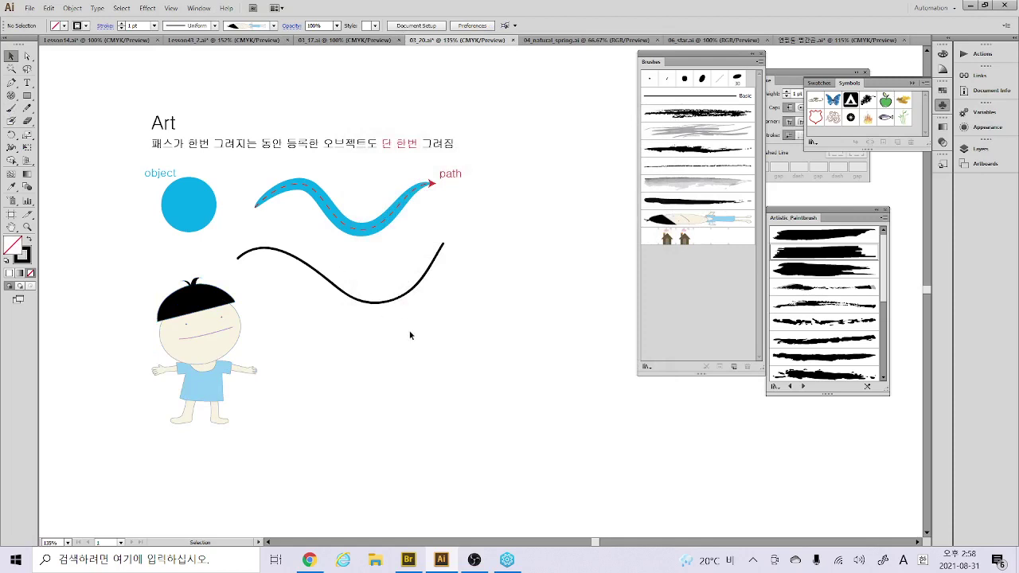
{"action": "left_click", "coordinate": [391, 300]}
{"action": "left_click", "coordinate": [707, 221]}
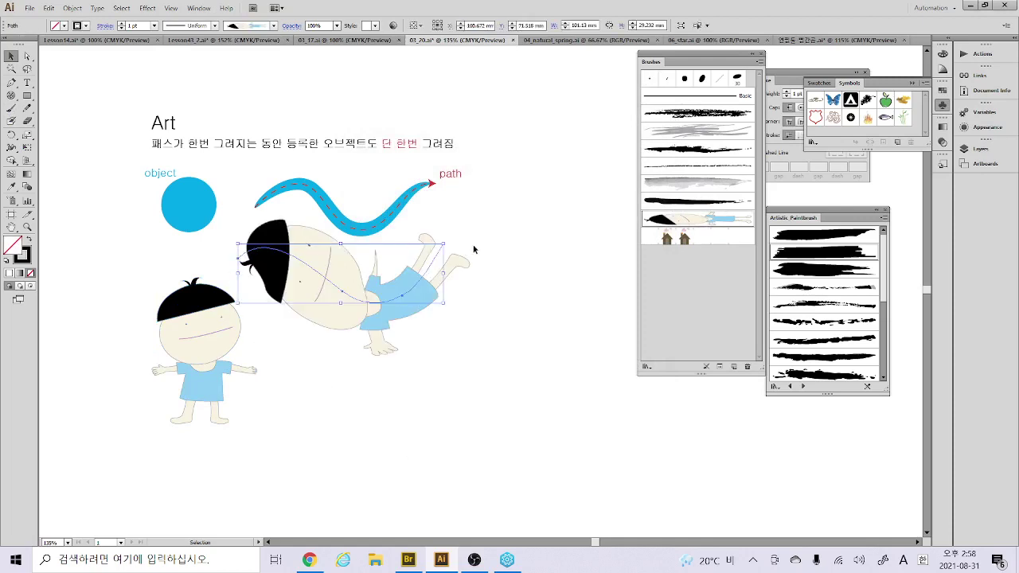
Edit the boy art brush with preview on, reducing its fixed width to 34%
{"action": "double_click", "coordinate": [700, 219]}
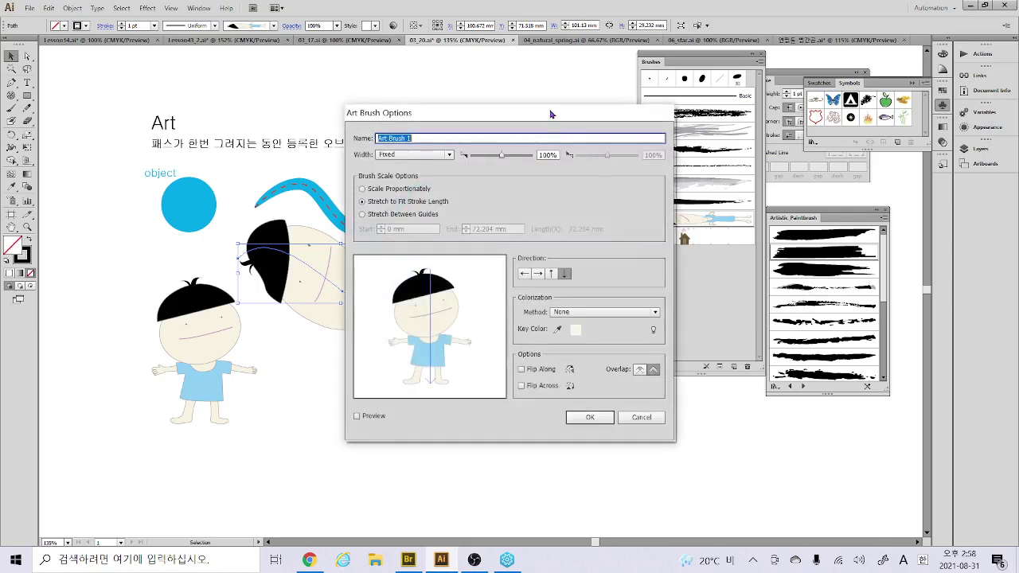
{"action": "left_click_drag", "start_coordinate": [550, 113], "coordinate": [717, 78]}
{"action": "left_click_drag", "start_coordinate": [671, 121], "coordinate": [660, 119]}
{"action": "left_click", "coordinate": [542, 380]}
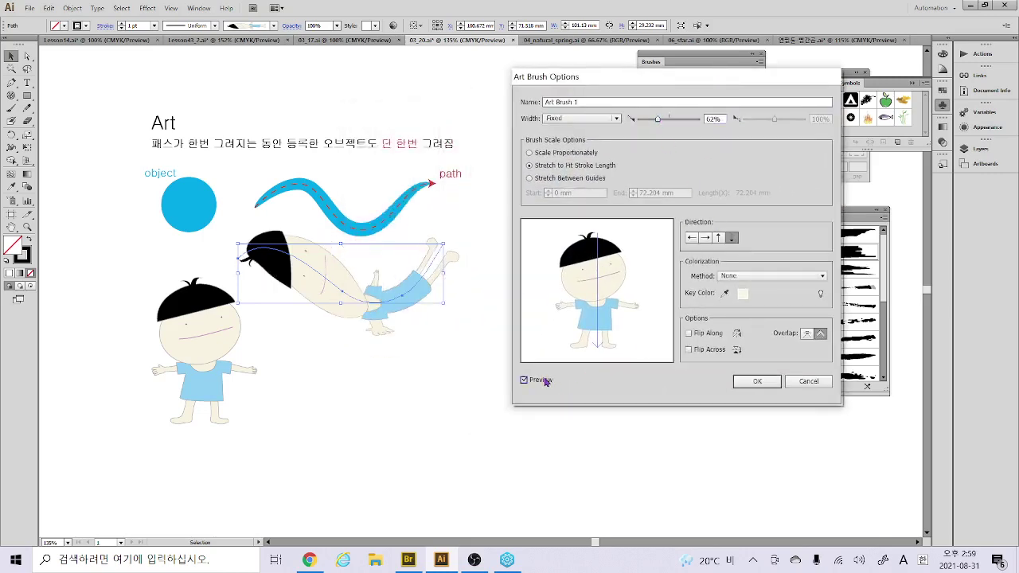
{"action": "left_click_drag", "start_coordinate": [658, 120], "coordinate": [651, 119]}
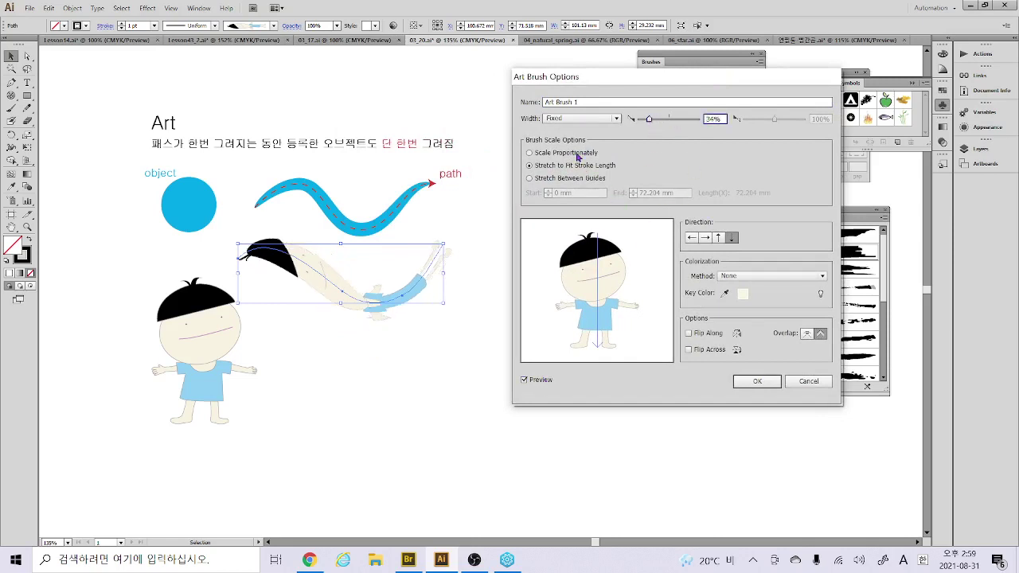
Compare the brush scale options and choose Stretch Between Guides, with the start at 4 mm and the end at 72.203 mm
{"action": "left_click", "coordinate": [529, 153]}
{"action": "left_click", "coordinate": [578, 165]}
{"action": "left_click", "coordinate": [572, 179]}
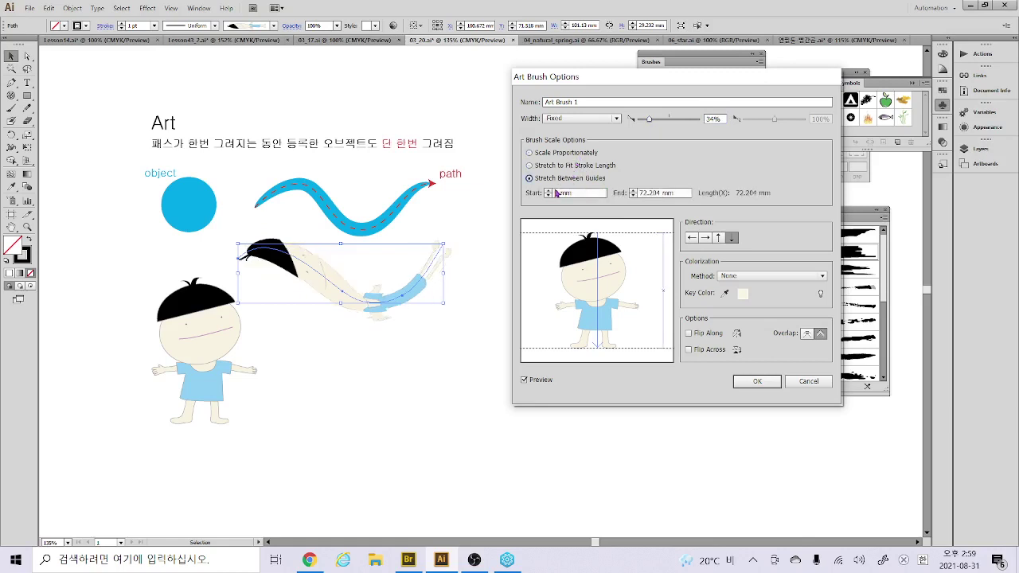
{"action": "left_click", "coordinate": [550, 191]}
{"action": "left_click", "coordinate": [550, 190]}
{"action": "left_click", "coordinate": [550, 190]}
{"action": "left_click", "coordinate": [550, 190]}
{"action": "left_click", "coordinate": [633, 191]}
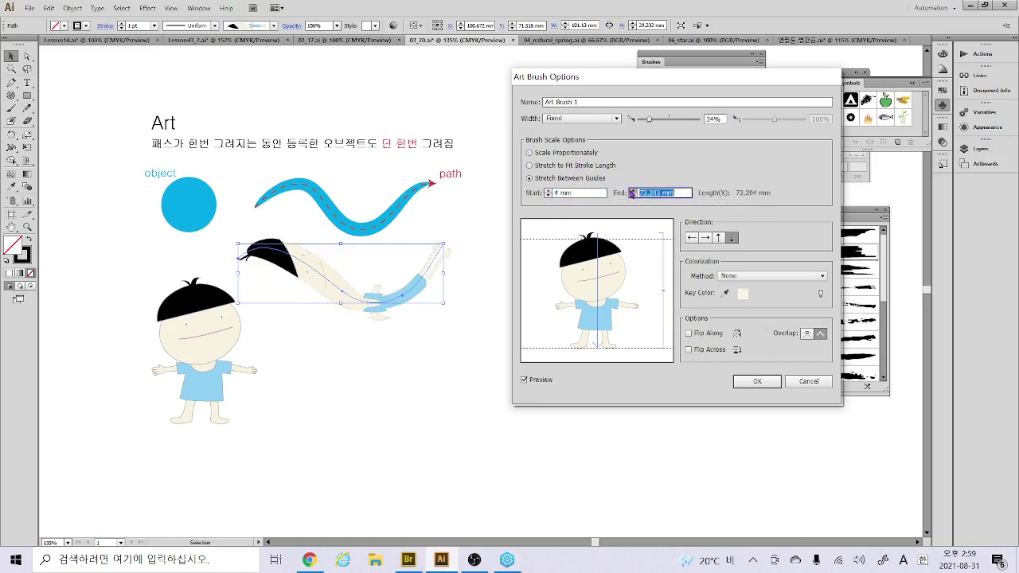
{"action": "left_click", "coordinate": [635, 192]}
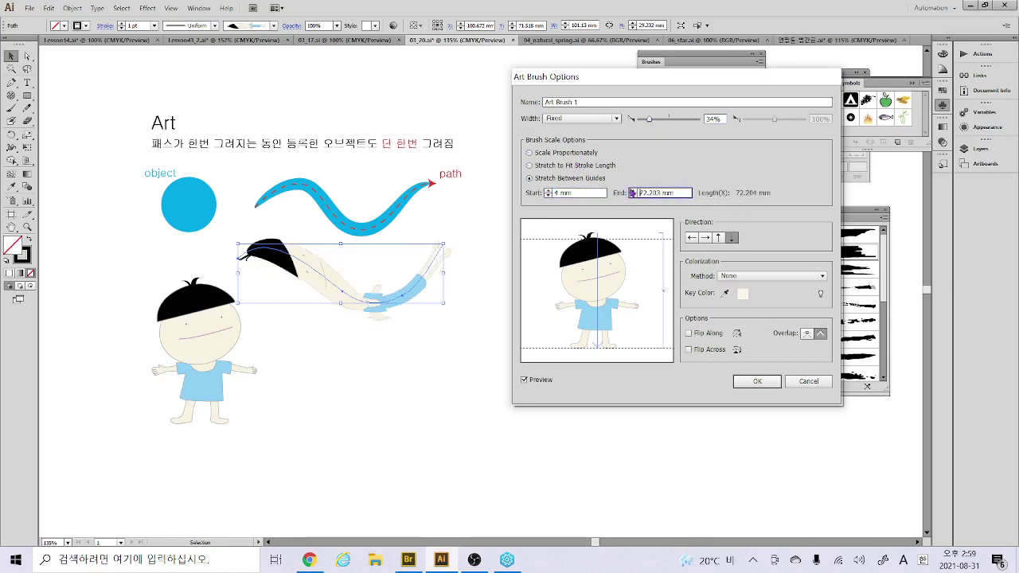
Try other stroke directions and the Tints colorization, then restore the downward direction and set the colorization method back to None
{"action": "left_click", "coordinate": [706, 242]}
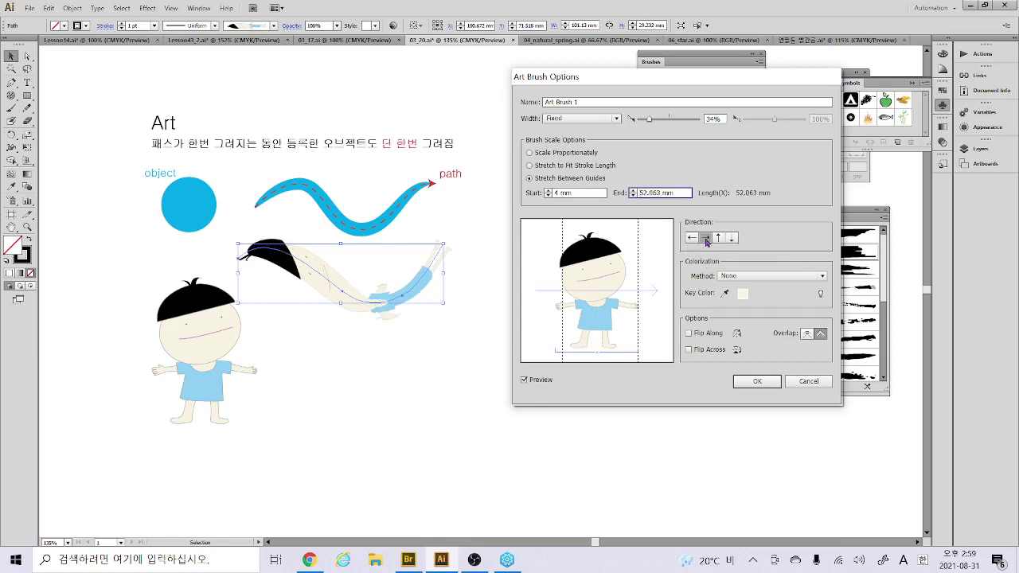
{"action": "left_click", "coordinate": [718, 238]}
{"action": "left_click", "coordinate": [732, 241]}
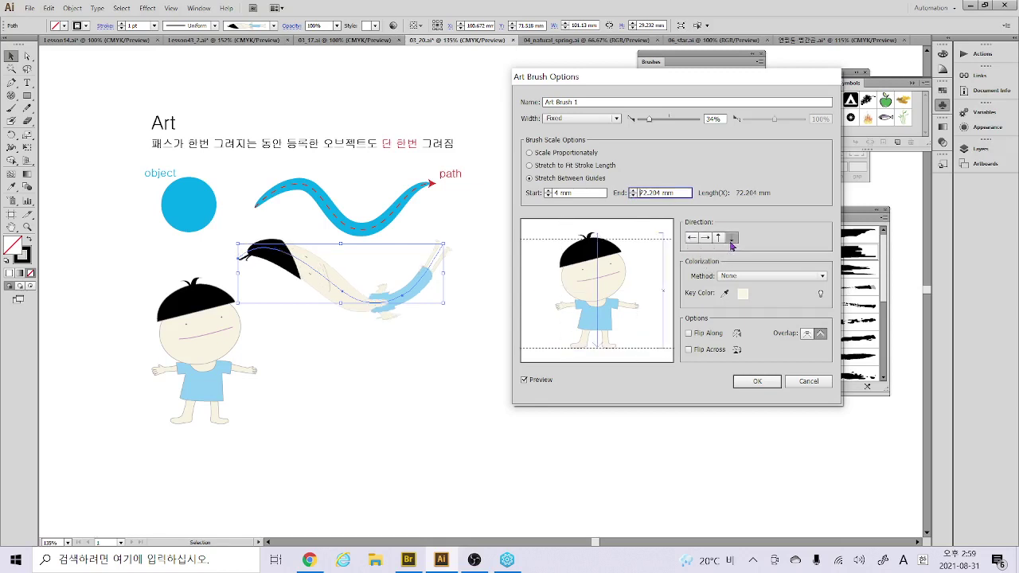
{"action": "left_click", "coordinate": [760, 276]}
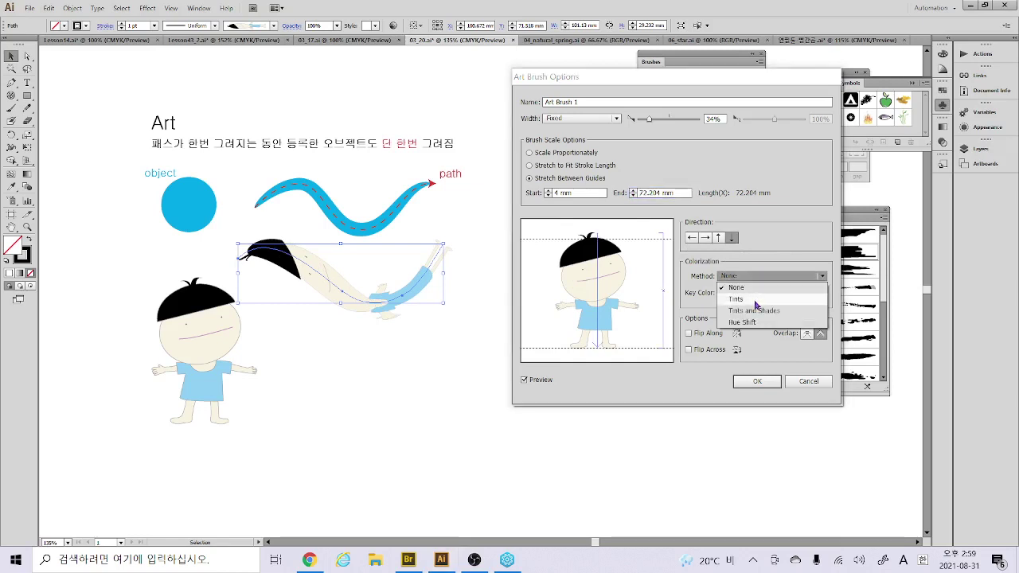
{"action": "left_click", "coordinate": [755, 301]}
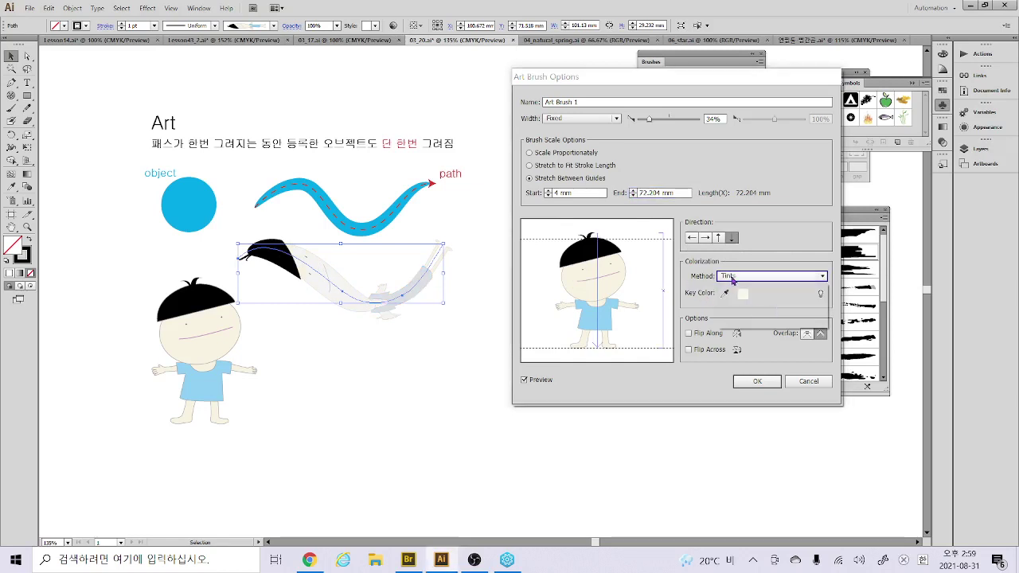
{"action": "left_click", "coordinate": [720, 276]}
{"action": "left_click", "coordinate": [728, 289]}
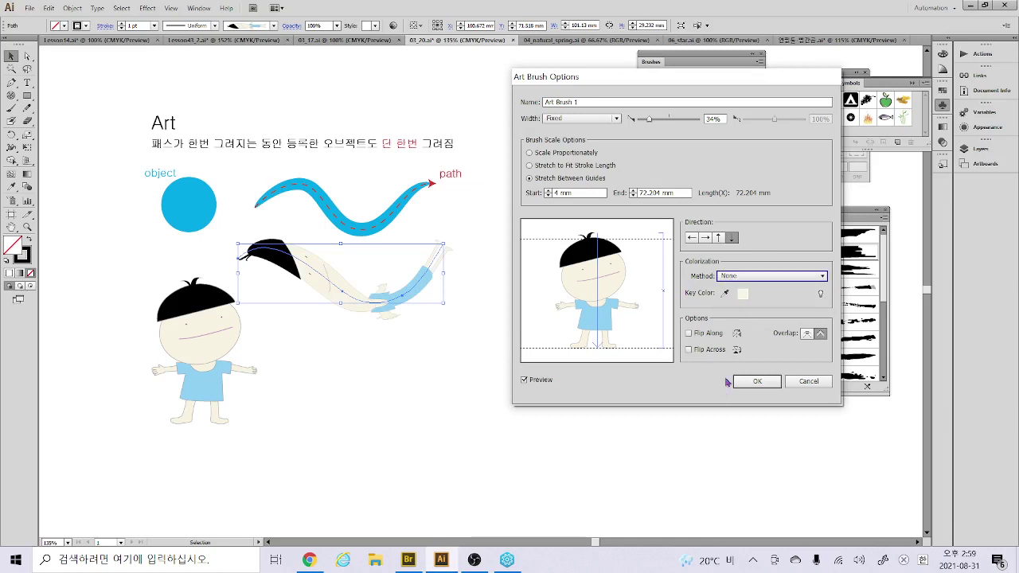
Turn on Flip Along and Flip Across for the boy art brush and apply the changes to existing strokes
{"action": "left_click", "coordinate": [689, 332]}
{"action": "left_click", "coordinate": [688, 349]}
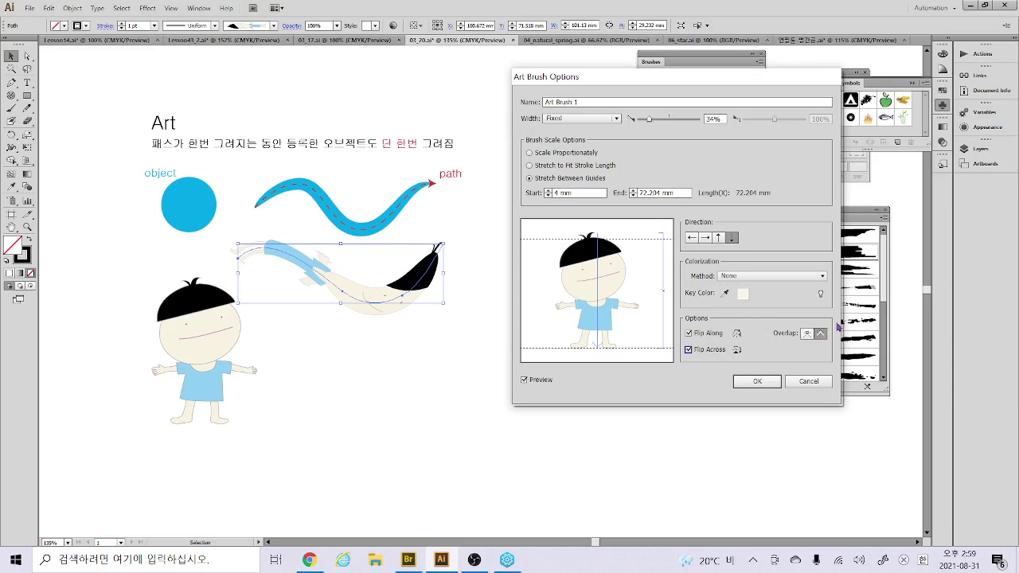
{"action": "left_click", "coordinate": [757, 381]}
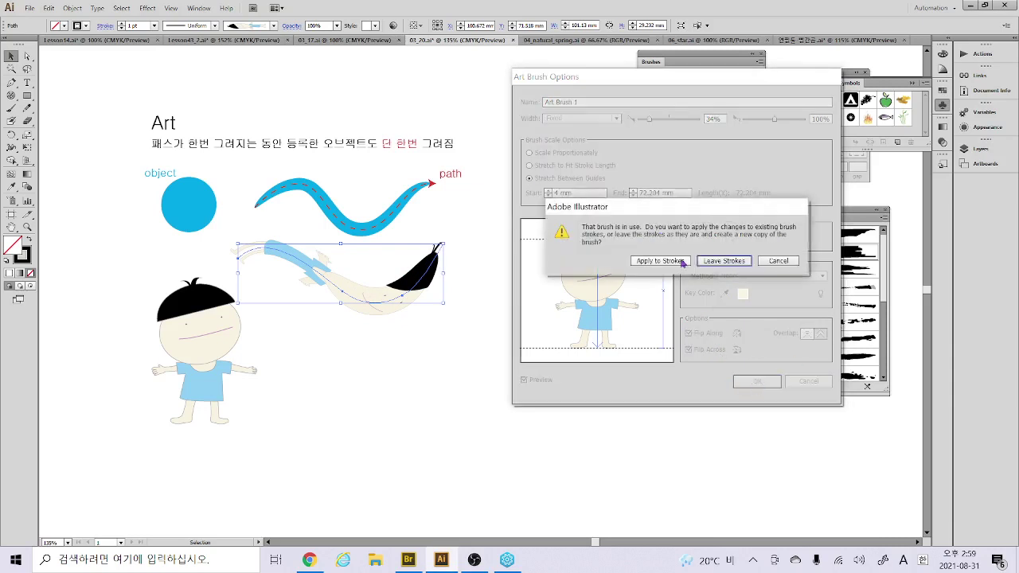
{"action": "left_click", "coordinate": [683, 261]}
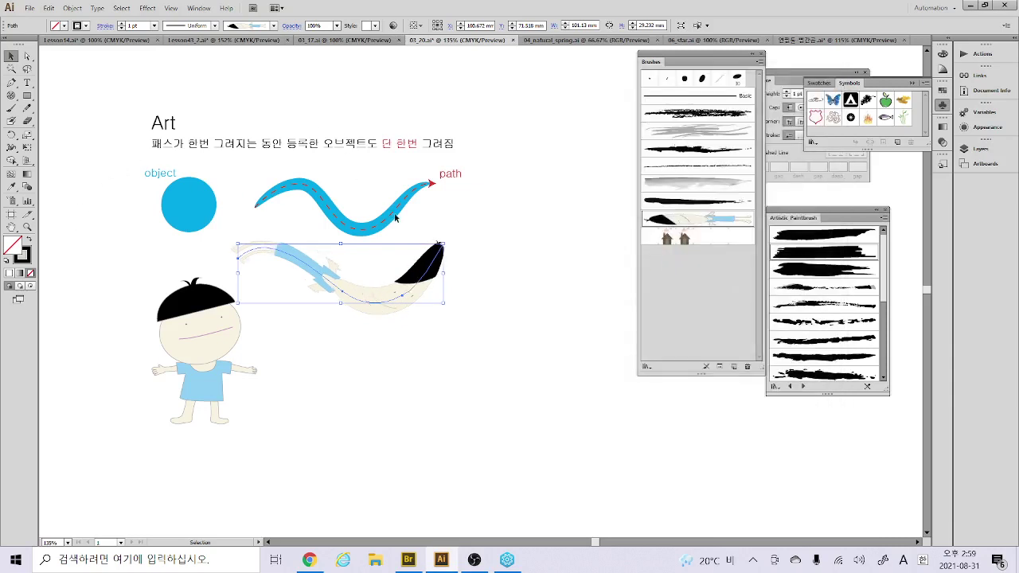
Close 03_20.ai without saving, and review the new brush types in 04_natural_spring.ai without creating one
{"action": "left_click", "coordinate": [547, 211]}
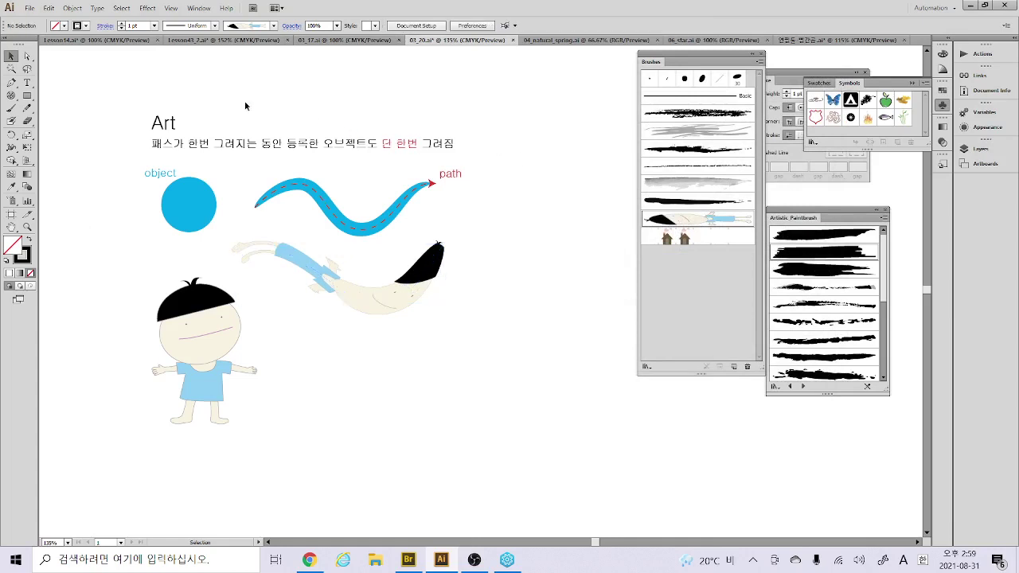
{"action": "key", "text": "ctrl+w"}
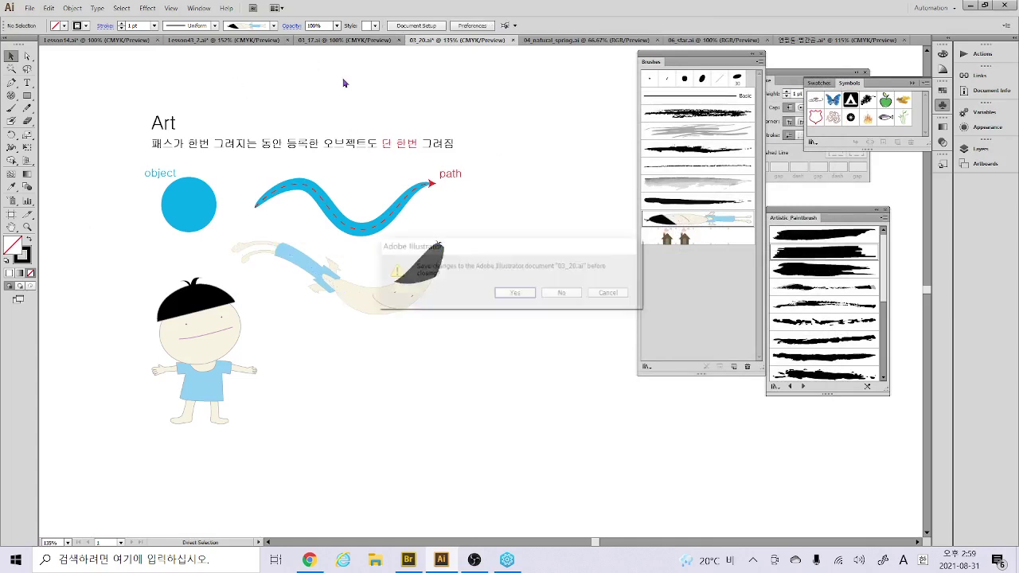
{"action": "left_click", "coordinate": [551, 293]}
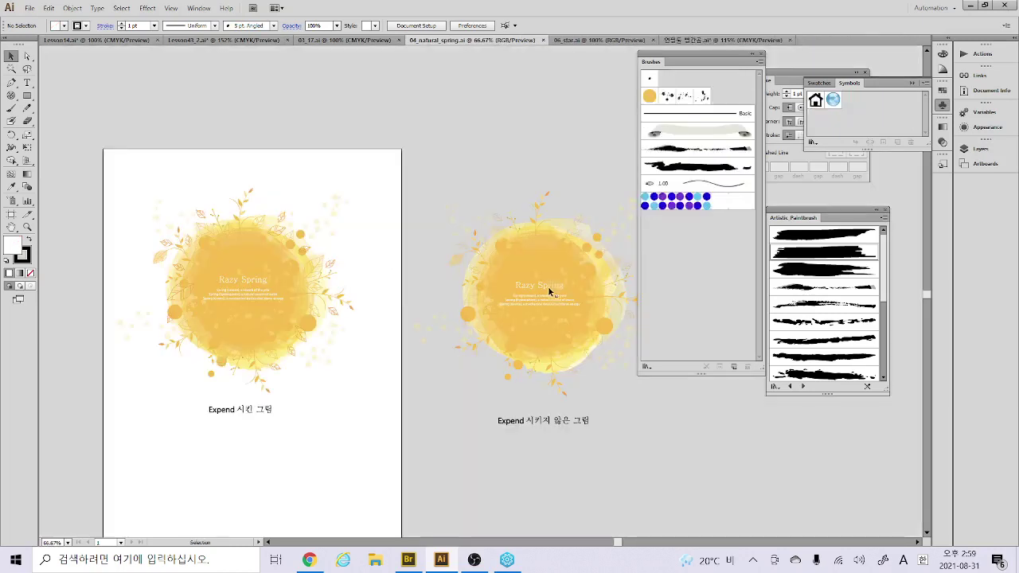
{"action": "left_click", "coordinate": [734, 367]}
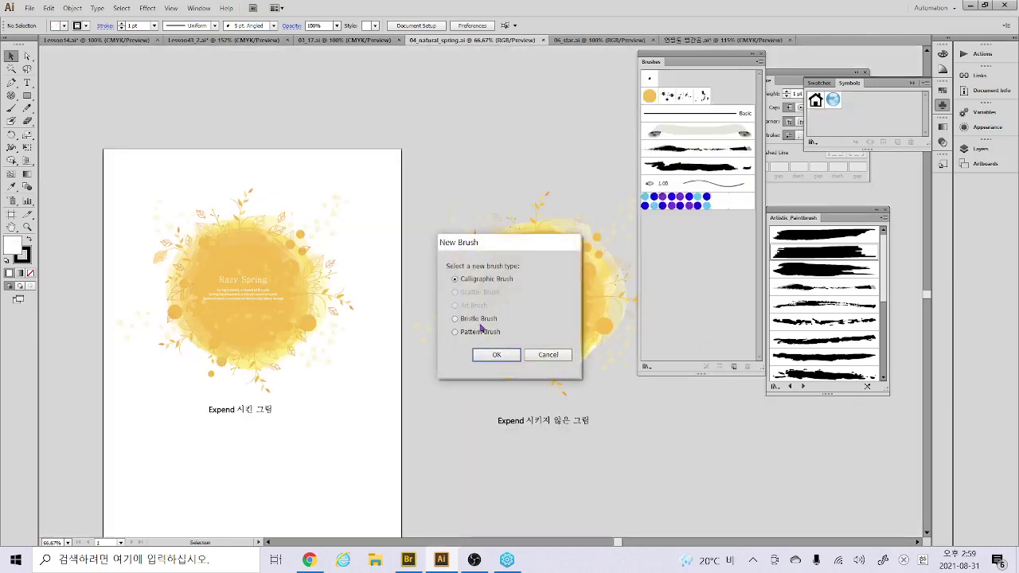
{"action": "left_click", "coordinate": [548, 354]}
In 06_star.ai, paint a wavy stroke about 10.5 cm wide and 3.7 cm high above the star with the Paintbrush
{"action": "left_click", "coordinate": [628, 41]}
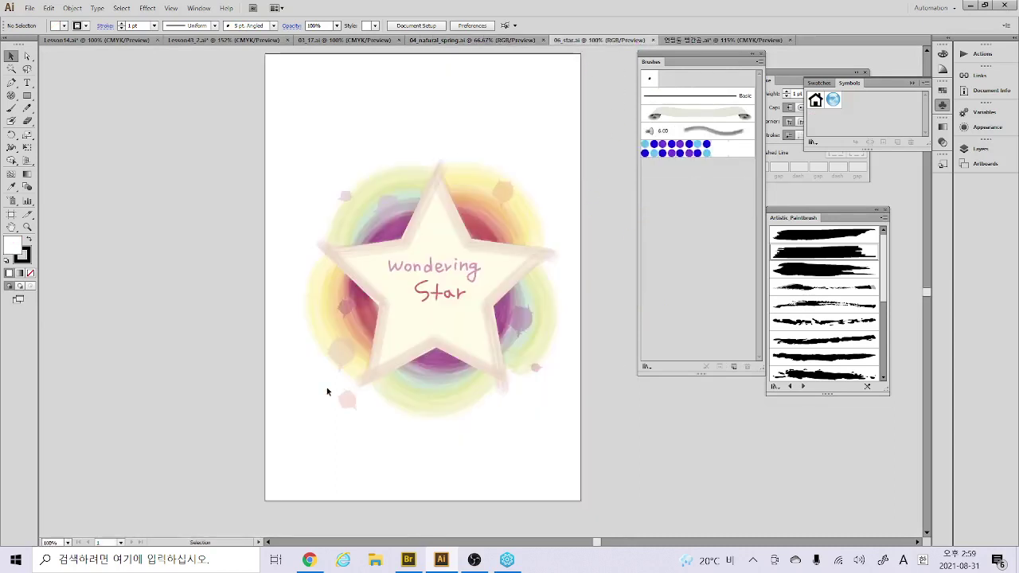
{"action": "key", "text": "z"}
{"action": "left_click", "coordinate": [494, 263]}
{"action": "left_click_drag", "start_coordinate": [265, 163], "coordinate": [80, 169]}
{"action": "left_click", "coordinate": [11, 108]}
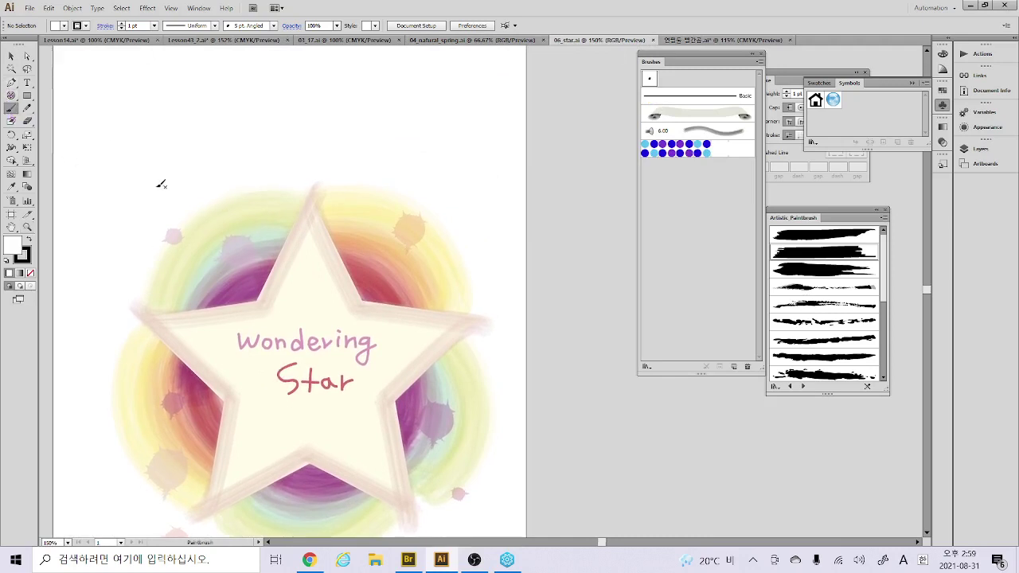
{"action": "left_click_drag", "start_coordinate": [160, 206], "coordinate": [400, 124]}
{"action": "key", "text": "v"}
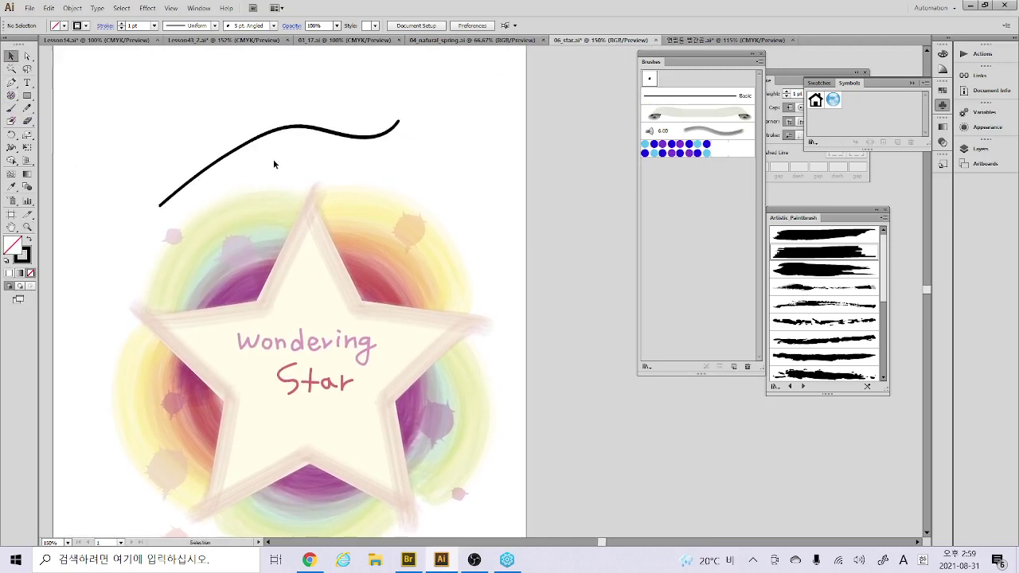
Select the wavy stroke above the star and create a new bristle brush with the Round Blunt shape
{"action": "left_click", "coordinate": [275, 131]}
{"action": "left_click", "coordinate": [734, 366]}
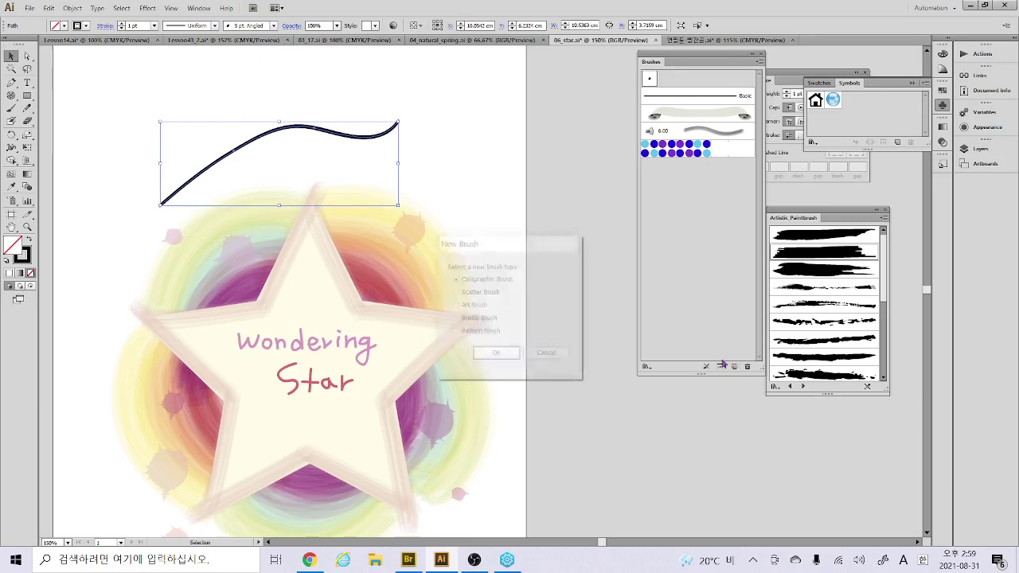
{"action": "left_click", "coordinate": [496, 355]}
{"action": "left_click_drag", "start_coordinate": [500, 140], "coordinate": [607, 187]}
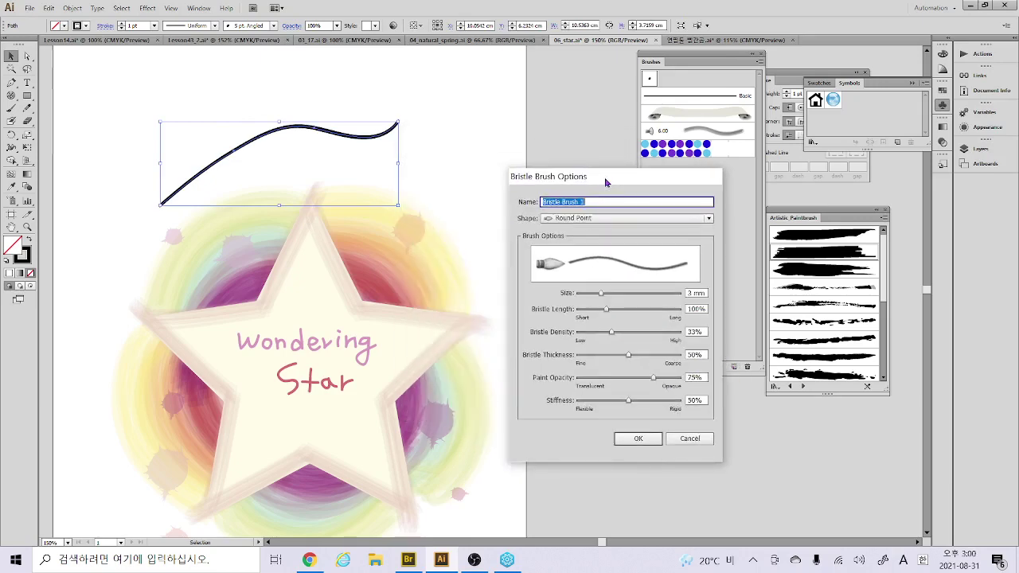
{"action": "left_click", "coordinate": [579, 219]}
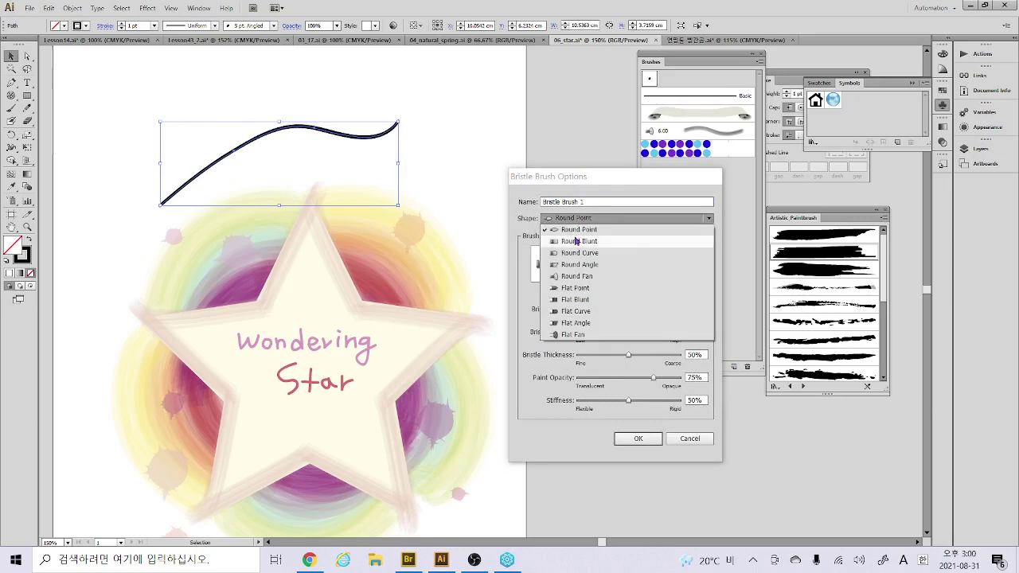
{"action": "left_click", "coordinate": [576, 241]}
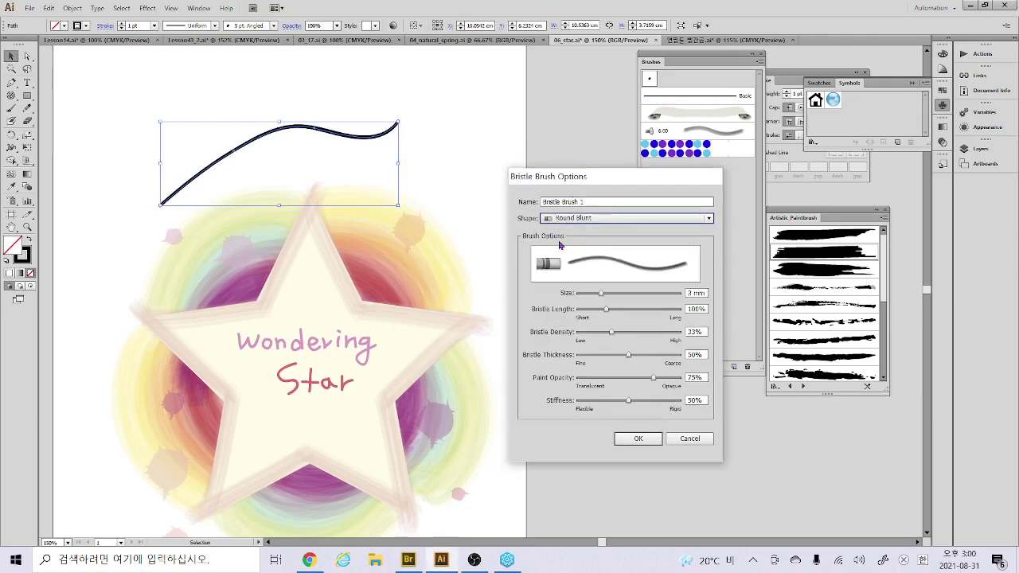
{"action": "left_click", "coordinate": [649, 441]}
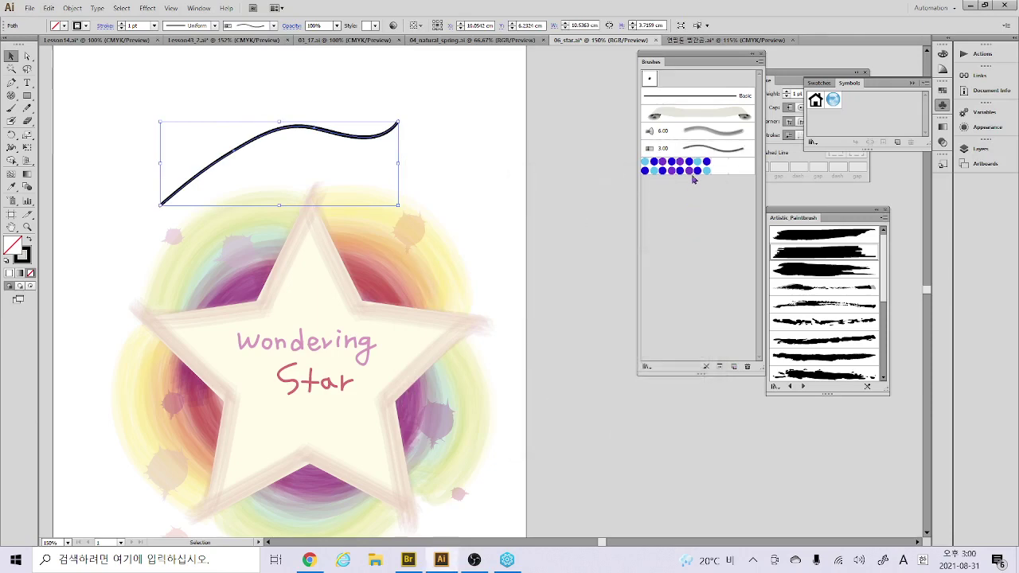
Apply the bristle brush to the stroke with size 5.17 mm, length 159%, density 58%, thickness 78%, paint opacity 61% and stiffness 70%
{"action": "double_click", "coordinate": [705, 152]}
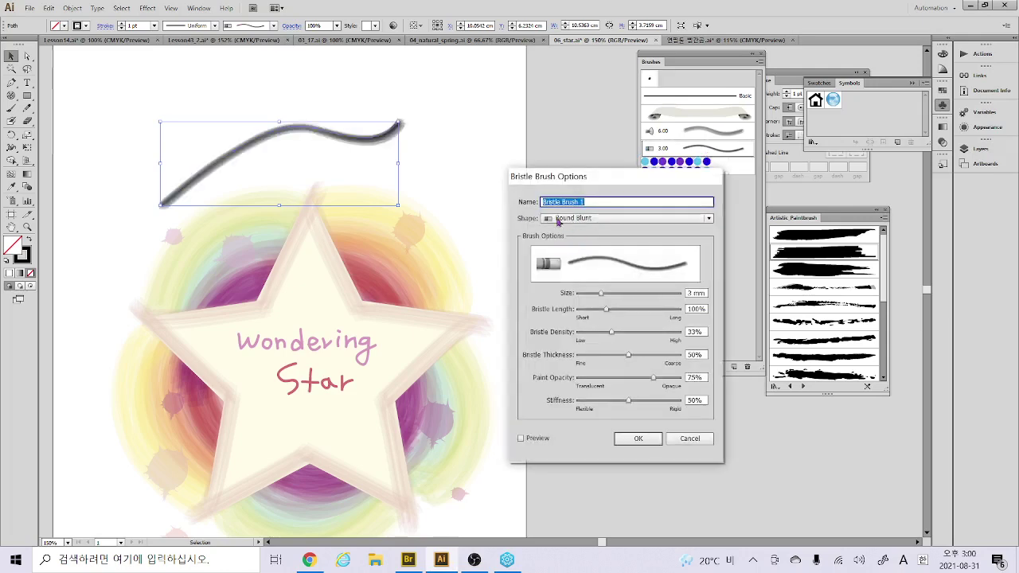
{"action": "left_click", "coordinate": [521, 438]}
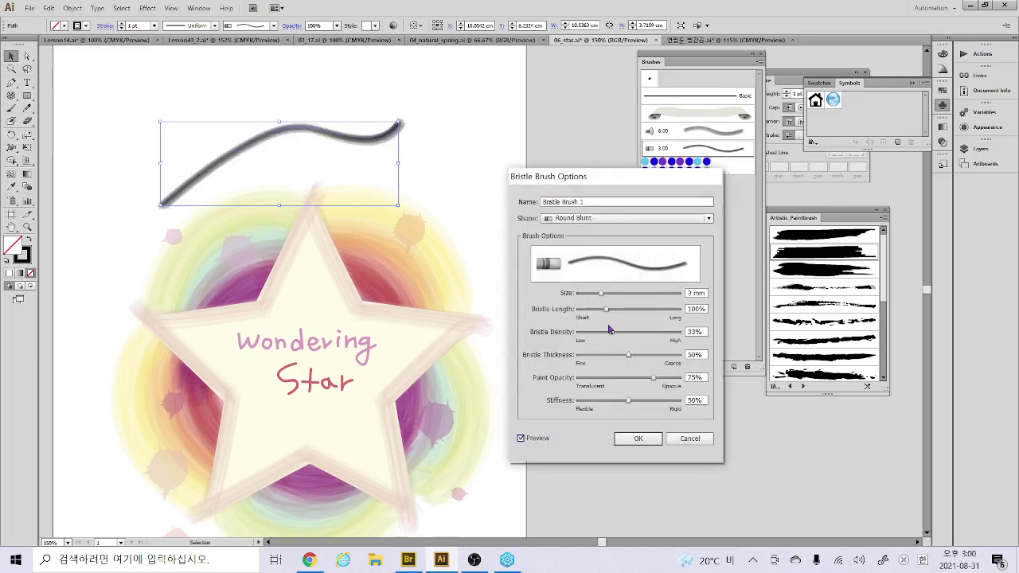
{"action": "mouse_move", "coordinate": [601, 294]}
{"action": "left_mouse_down"}
{"action": "mouse_move", "coordinate": [590, 294]}
{"action": "mouse_move", "coordinate": [626, 292]}
{"action": "mouse_move", "coordinate": [618, 316]}
{"action": "mouse_move", "coordinate": [645, 316]}
{"action": "mouse_move", "coordinate": [615, 316]}
{"action": "mouse_move", "coordinate": [625, 316]}
{"action": "left_mouse_up"}
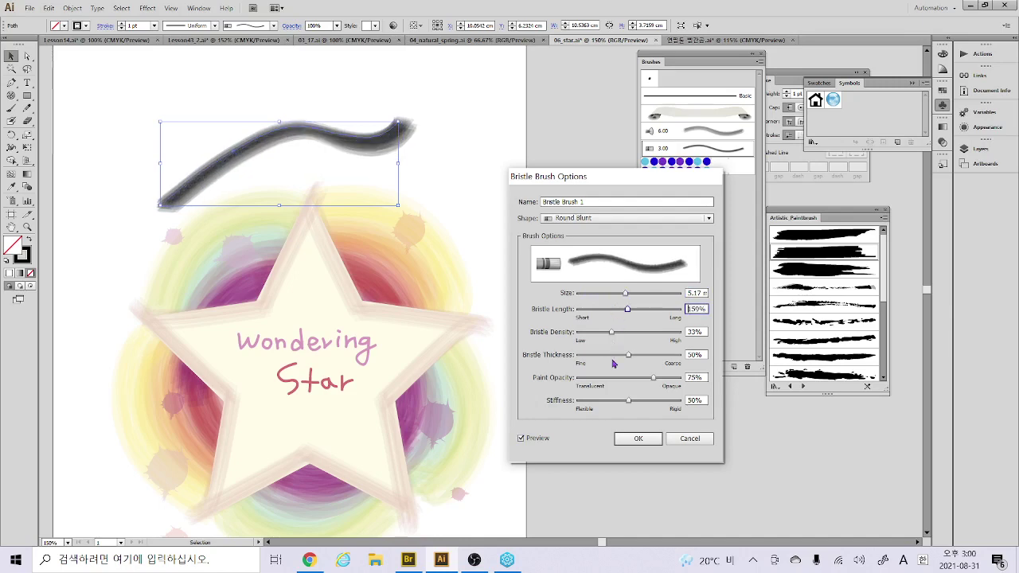
{"action": "mouse_move", "coordinate": [627, 356]}
{"action": "left_mouse_down"}
{"action": "mouse_move", "coordinate": [628, 332]}
{"action": "mouse_move", "coordinate": [593, 334]}
{"action": "mouse_move", "coordinate": [636, 340]}
{"action": "mouse_move", "coordinate": [621, 355]}
{"action": "mouse_move", "coordinate": [591, 355]}
{"action": "mouse_move", "coordinate": [656, 356]}
{"action": "left_mouse_up"}
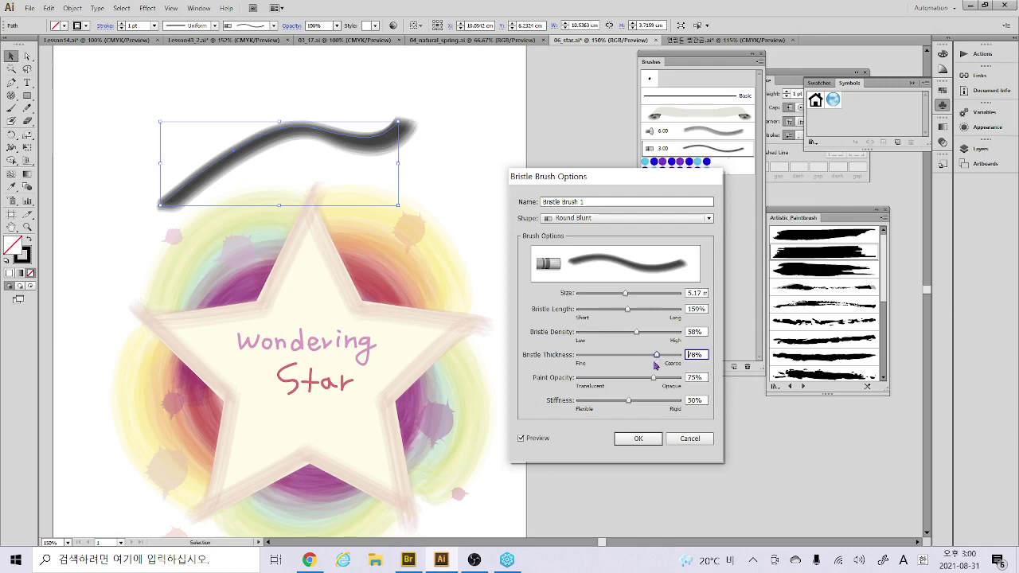
{"action": "mouse_move", "coordinate": [653, 380]}
{"action": "left_mouse_down"}
{"action": "mouse_move", "coordinate": [617, 381]}
{"action": "mouse_move", "coordinate": [661, 402]}
{"action": "mouse_move", "coordinate": [603, 400]}
{"action": "mouse_move", "coordinate": [649, 402]}
{"action": "left_mouse_up"}
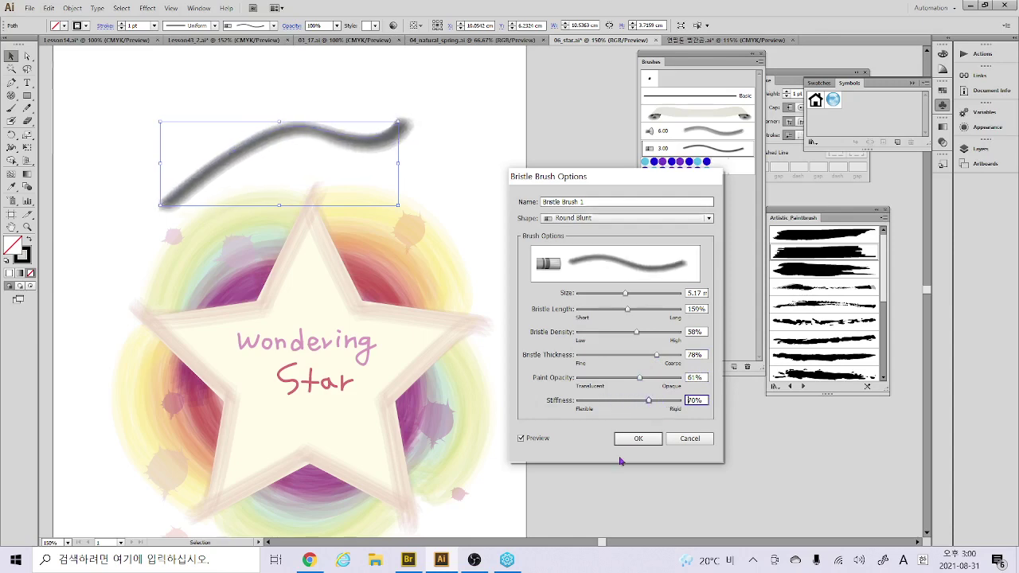
Change the bristle brush shape to Round Fan and apply the brush changes to the existing stroke
{"action": "left_click", "coordinate": [609, 218]}
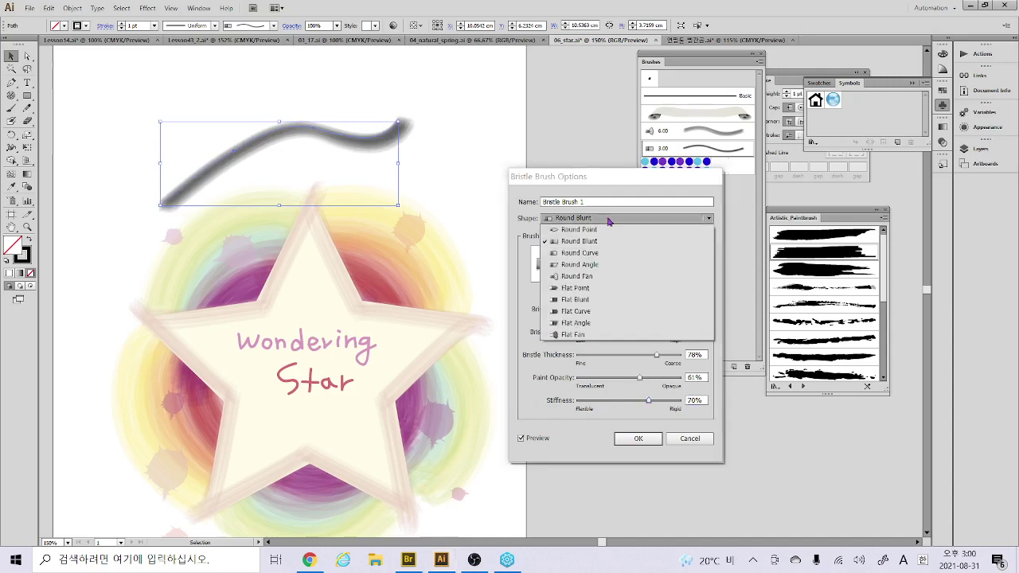
{"action": "left_click", "coordinate": [599, 267]}
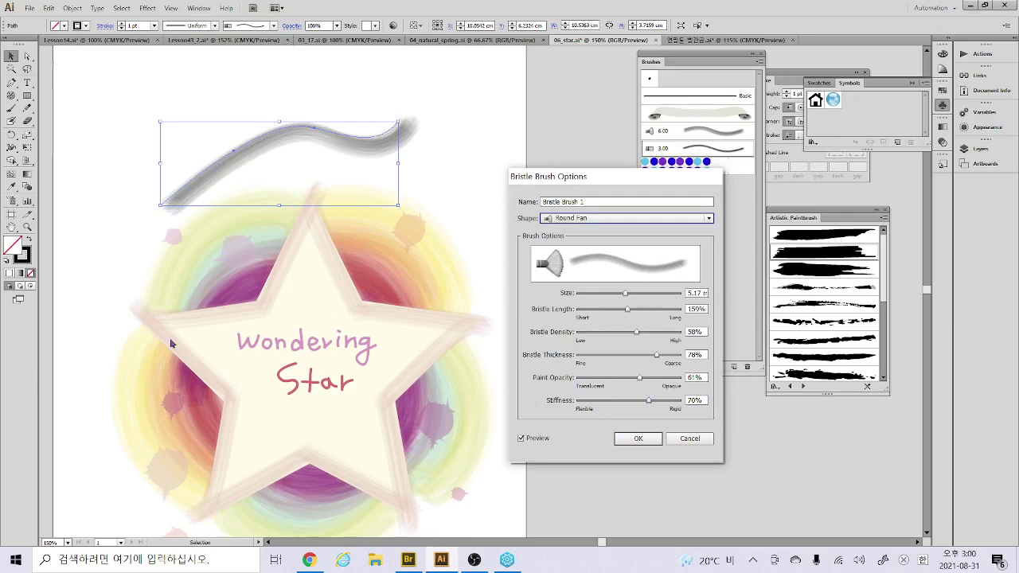
{"action": "left_click", "coordinate": [637, 440]}
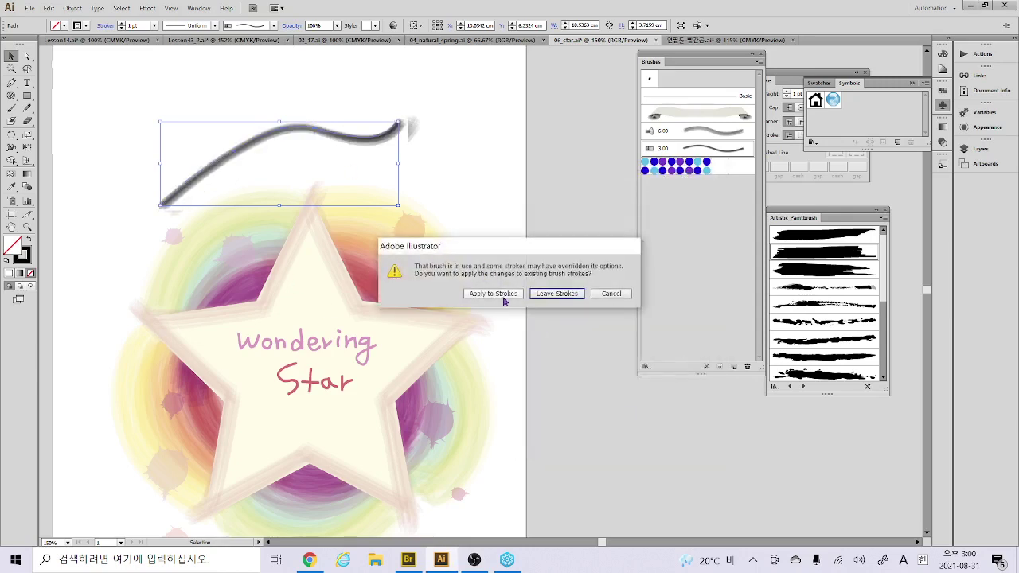
{"action": "left_click", "coordinate": [496, 295]}
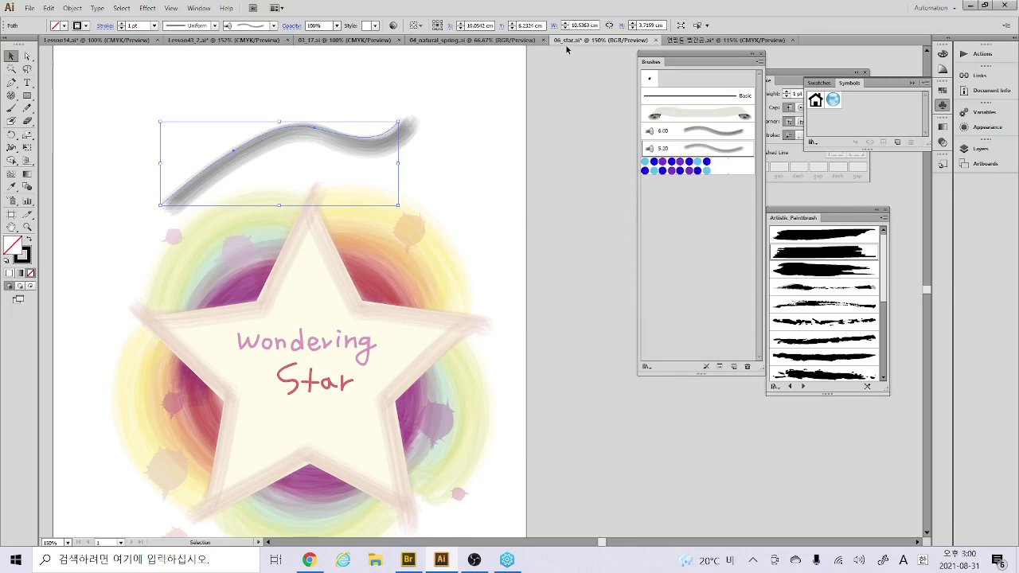
Close 06_star.ai without saving, and examine the Razy Spring artwork in 04_natural_spring.ai up close
{"action": "key", "text": "a"}
{"action": "left_click", "coordinate": [569, 294]}
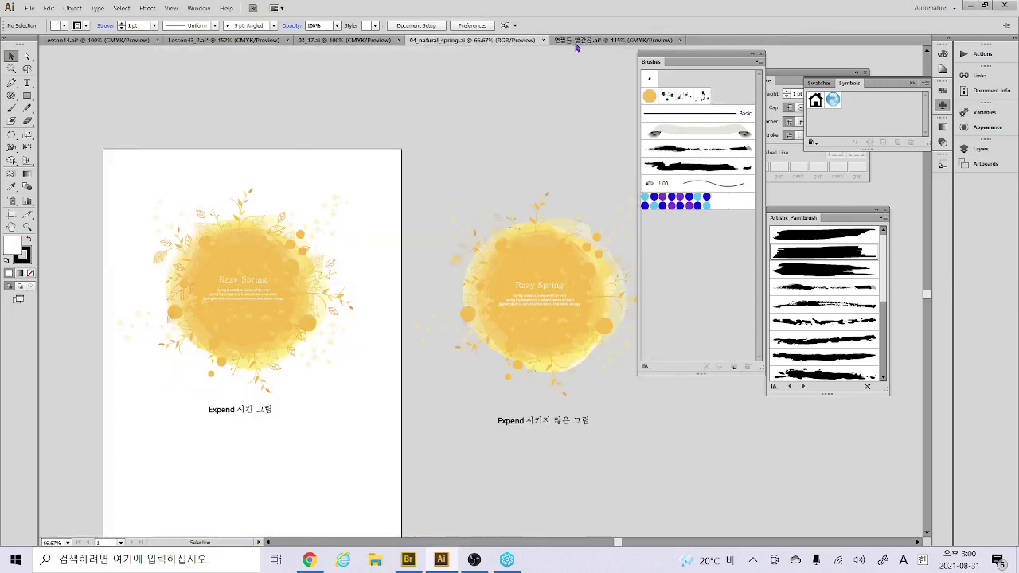
{"action": "key", "text": "z"}
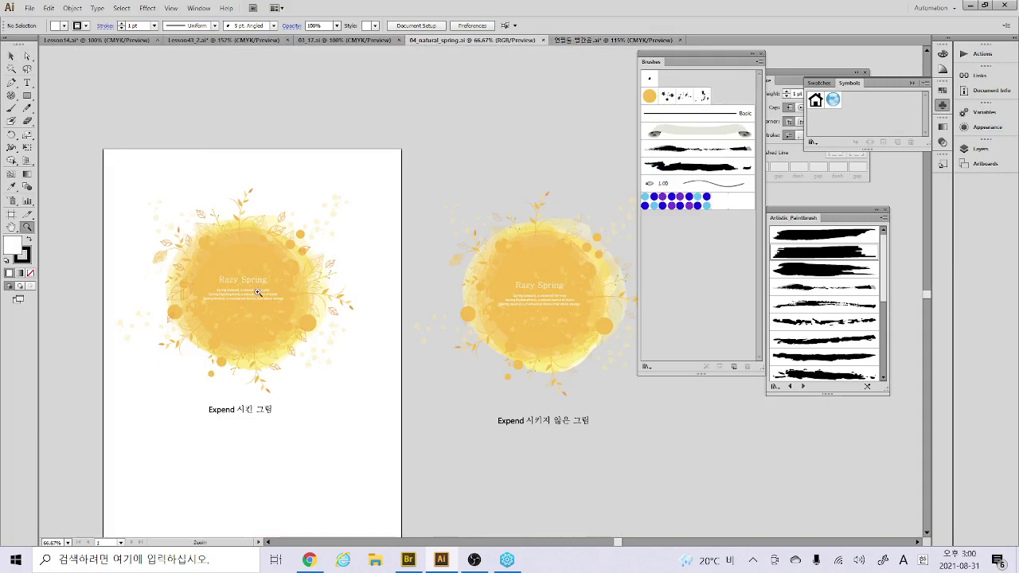
{"action": "left_click", "coordinate": [257, 296]}
{"action": "left_click_drag", "start_coordinate": [396, 282], "coordinate": [139, 297]}
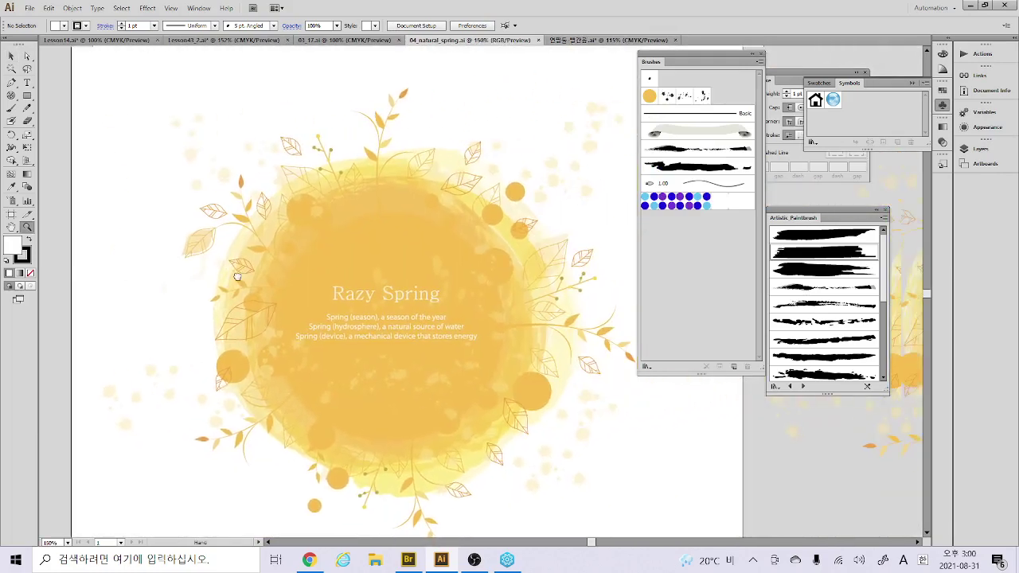
{"action": "key", "text": "v"}
{"action": "left_click_drag", "start_coordinate": [190, 161], "coordinate": [313, 233]}
{"action": "left_click", "coordinate": [611, 166]}
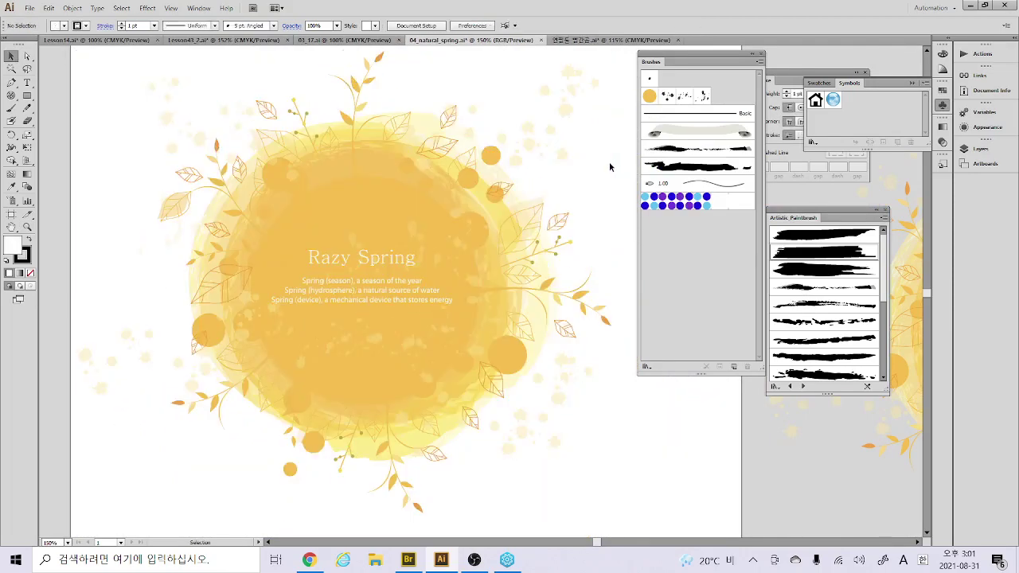
{"action": "left_click_drag", "start_coordinate": [536, 271], "coordinate": [395, 259]}
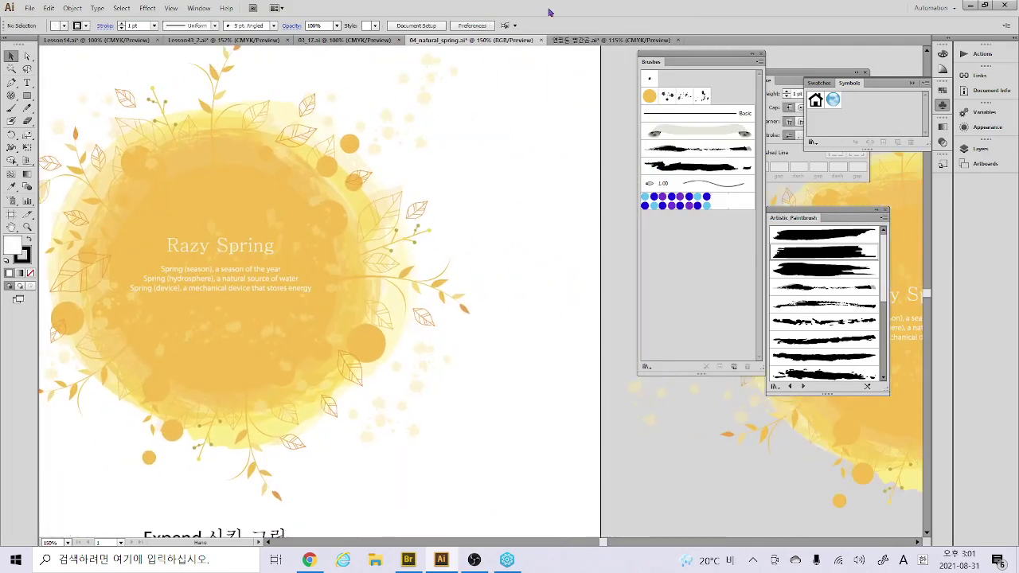
Switch to the red bear document and start a new pattern brush from the bear artwork
{"action": "left_click", "coordinate": [583, 41]}
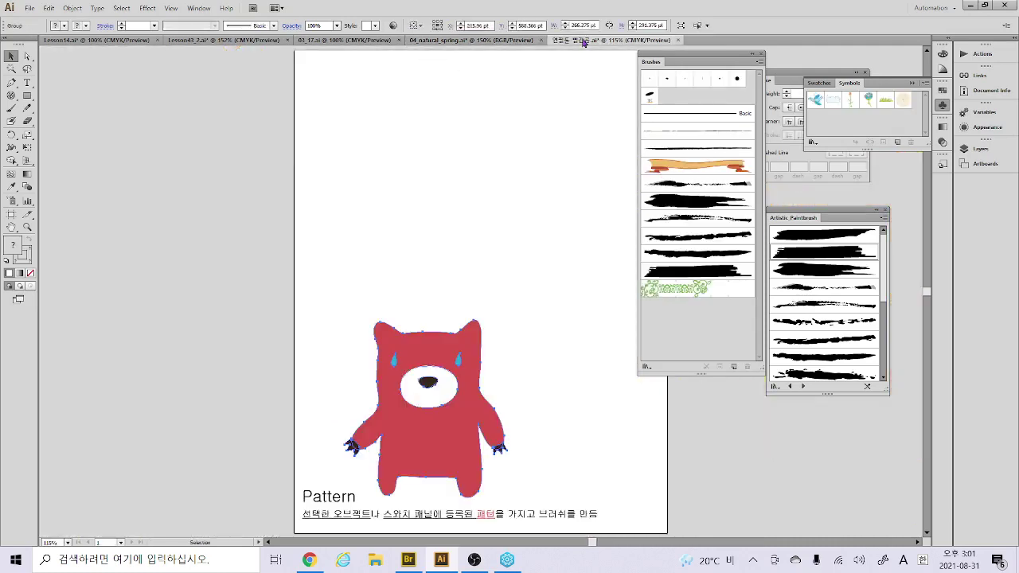
{"action": "mouse_move", "coordinate": [482, 378]}
{"action": "left_mouse_down"}
{"action": "mouse_move", "coordinate": [632, 358]}
{"action": "mouse_move", "coordinate": [682, 332]}
{"action": "left_mouse_up"}
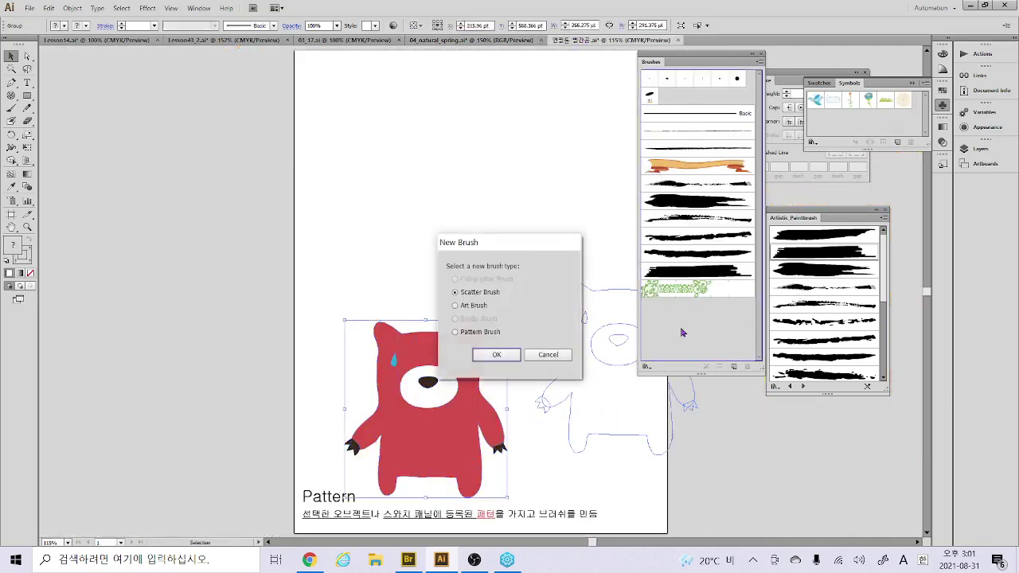
{"action": "left_click", "coordinate": [496, 355]}
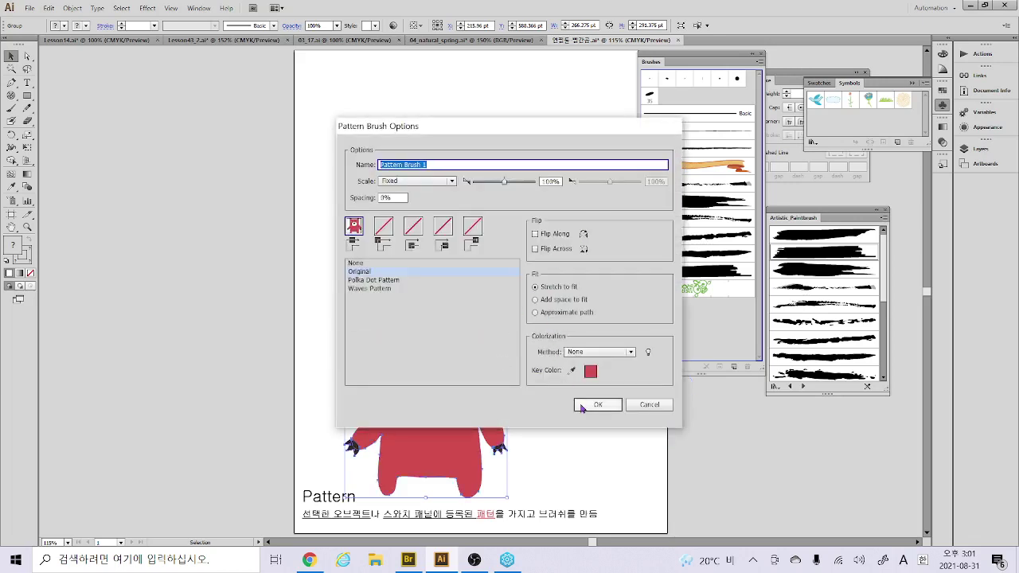
Assign Waves Pattern to the pattern brush's outer corner tile and Polka Dot Pattern to its inner corner tile, and create the brush
{"action": "left_click", "coordinate": [383, 227]}
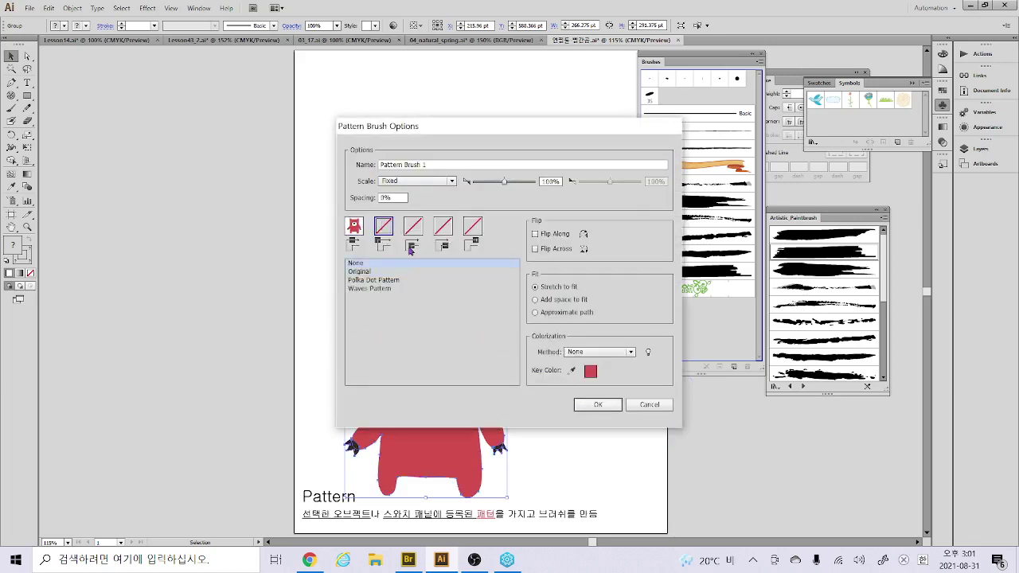
{"action": "left_click", "coordinate": [371, 274]}
{"action": "left_click", "coordinate": [366, 290]}
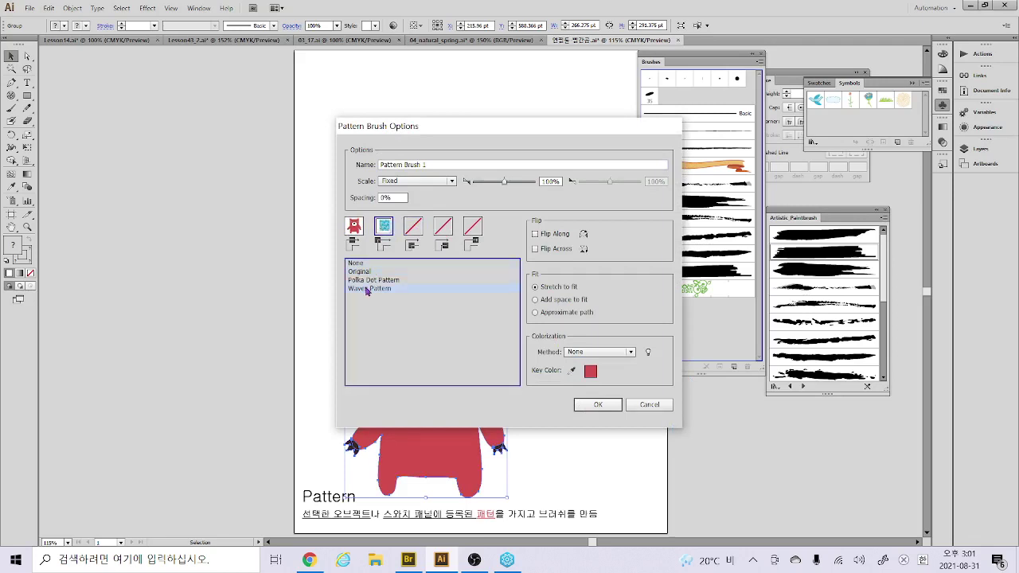
{"action": "left_click", "coordinate": [411, 228]}
{"action": "left_click", "coordinate": [380, 280]}
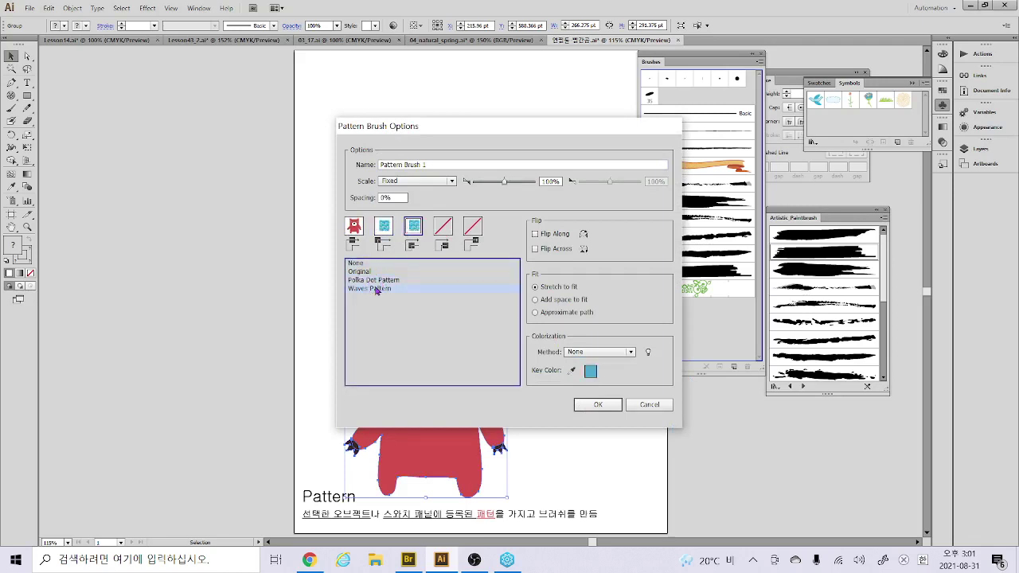
{"action": "left_click", "coordinate": [597, 404]}
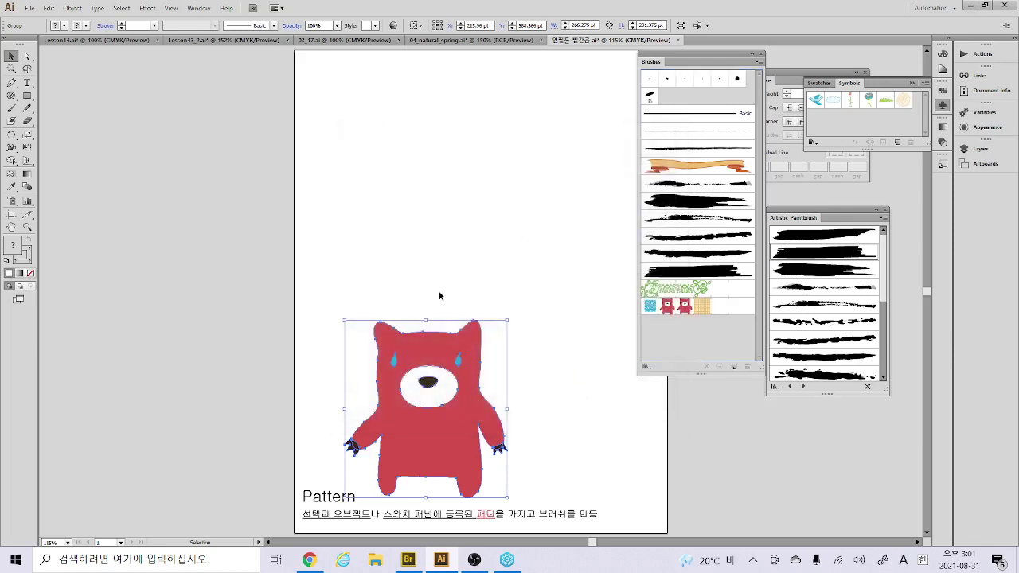
Paint a nearly horizontal stroke about 538 pt wide and 41 pt high above the bear with the new pattern brush
{"action": "left_click", "coordinate": [223, 186]}
{"action": "left_click", "coordinate": [12, 108]}
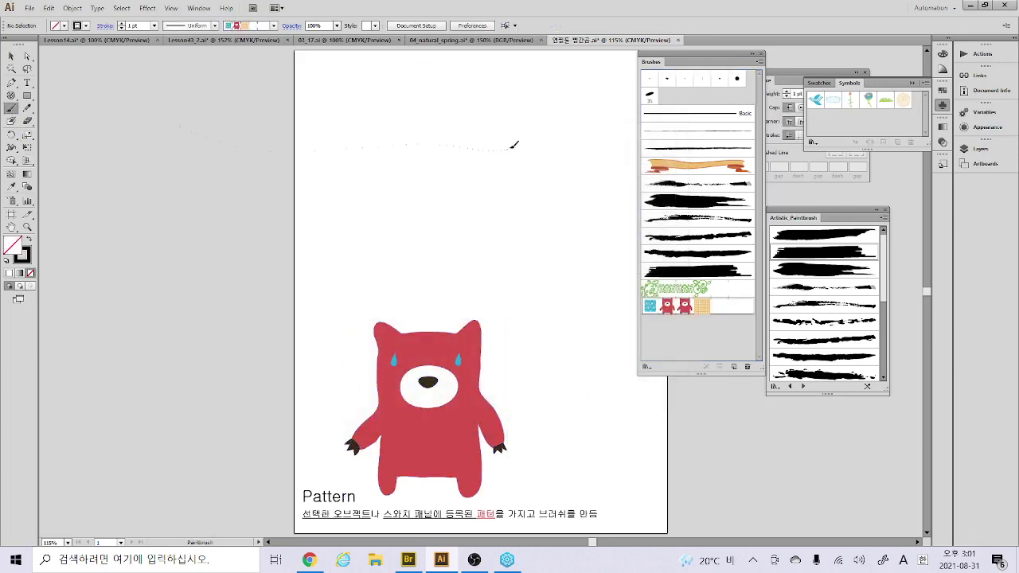
{"action": "left_click_drag", "start_coordinate": [513, 147], "coordinate": [513, 147]}
{"action": "key", "text": "v"}
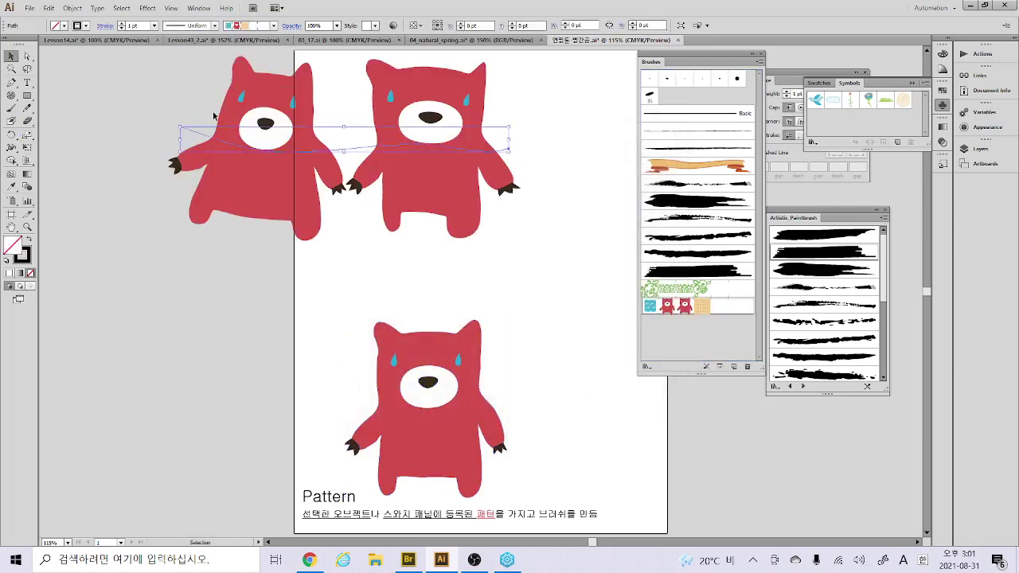
Open the bear pattern brush's options with preview on and set its fixed scale to 29%
{"action": "double_click", "coordinate": [725, 306]}
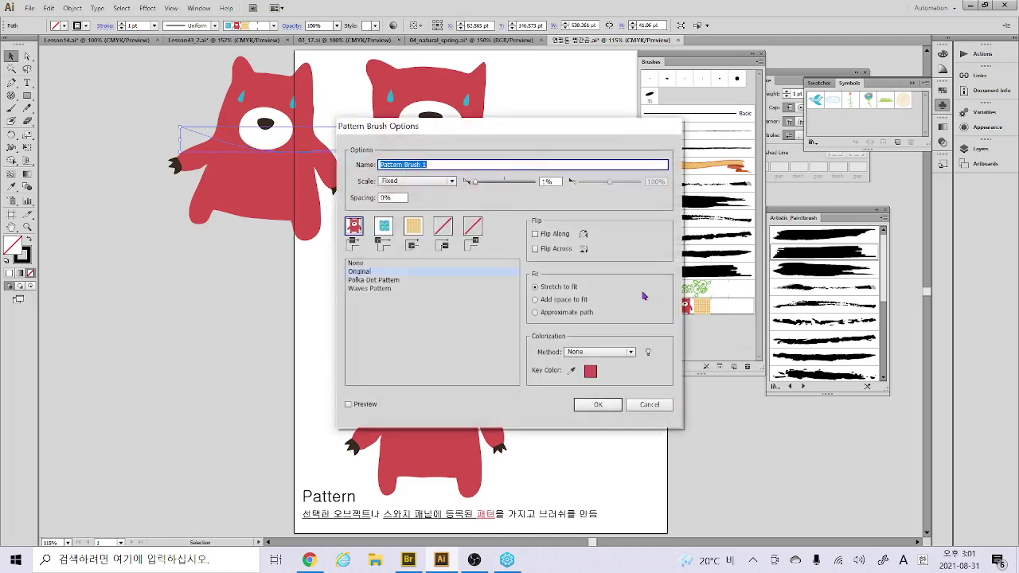
{"action": "left_click_drag", "start_coordinate": [518, 132], "coordinate": [730, 111]}
{"action": "left_click", "coordinate": [573, 375]}
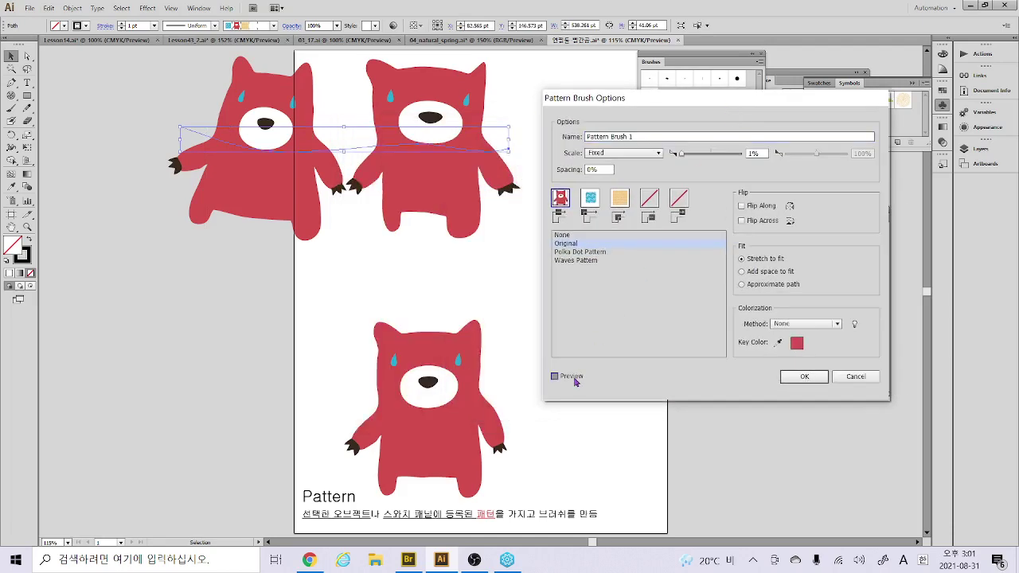
{"action": "mouse_move", "coordinate": [685, 156]}
{"action": "left_mouse_down"}
{"action": "mouse_move", "coordinate": [714, 157]}
{"action": "mouse_move", "coordinate": [691, 156]}
{"action": "left_mouse_up"}
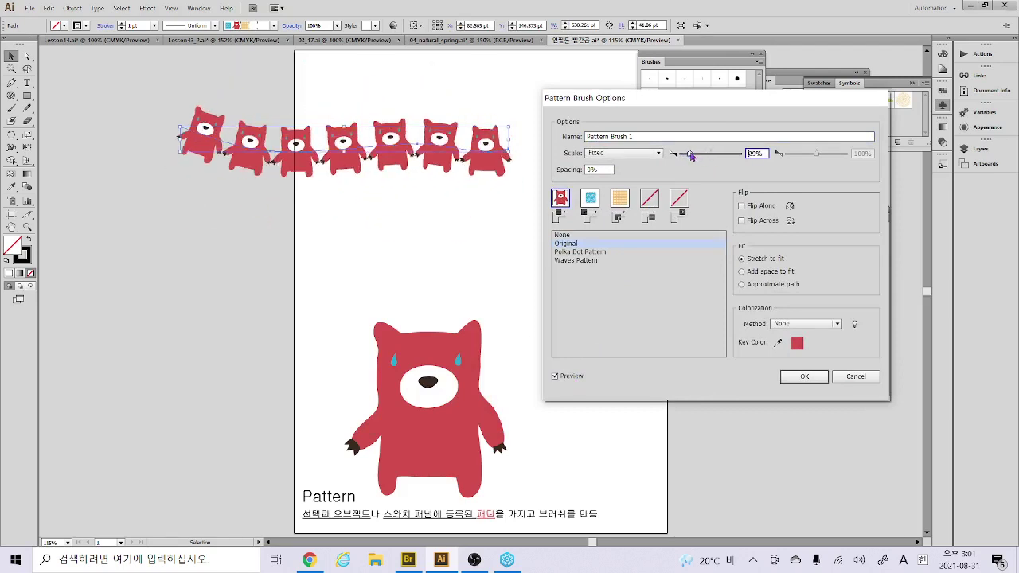
Keep the pattern brush's scale method at Fixed and set the spacing to 10%
{"action": "left_click", "coordinate": [656, 154]}
{"action": "left_click", "coordinate": [661, 163]}
{"action": "left_click", "coordinate": [610, 169]}
{"action": "type", "text": "3"}
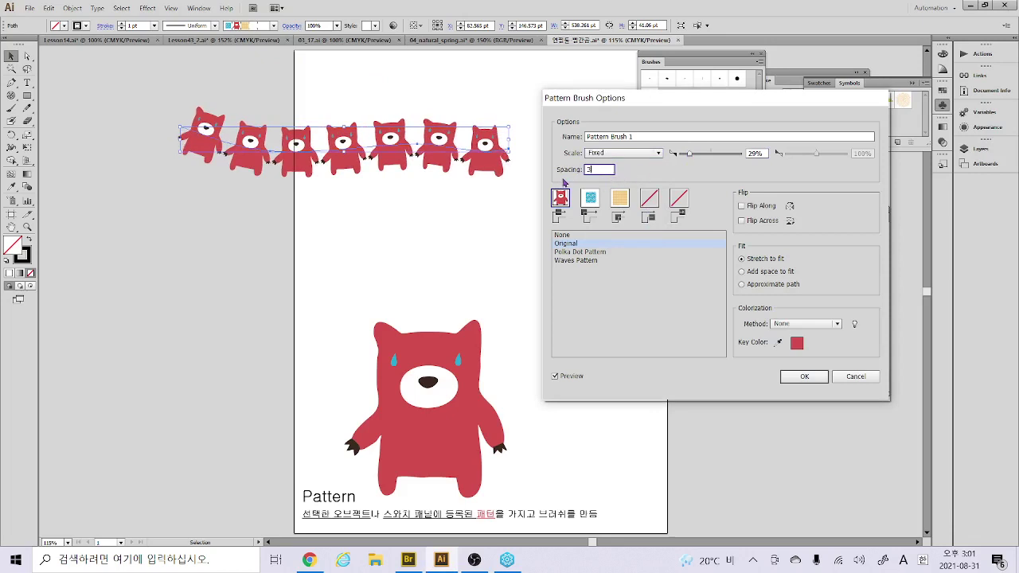
{"action": "left_click_drag", "start_coordinate": [589, 170], "coordinate": [549, 175]}
{"action": "type", "text": "10"}
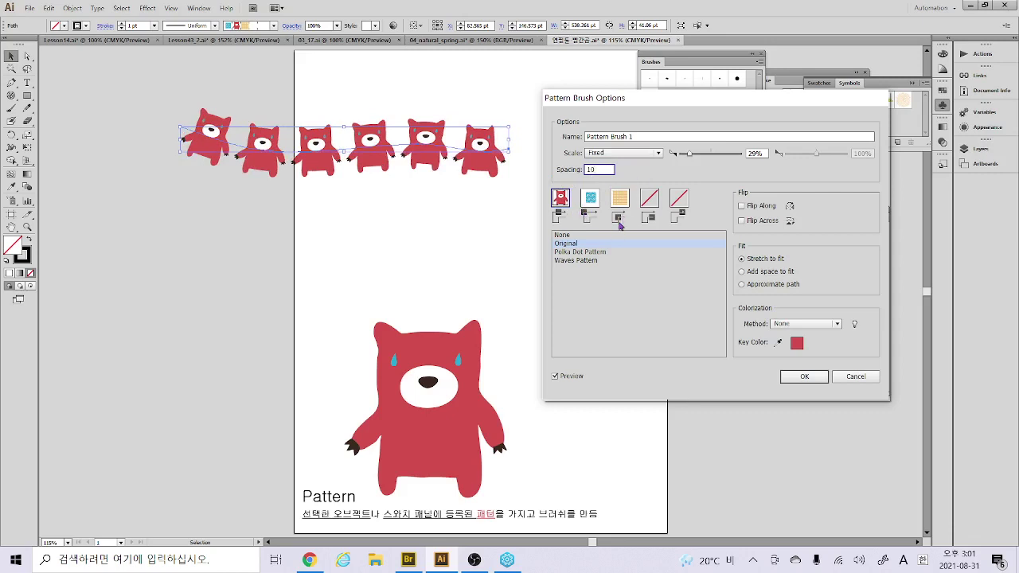
Try Flip Along and Flip Across on the bear pattern brush, turning each off again
{"action": "left_click", "coordinate": [752, 208]}
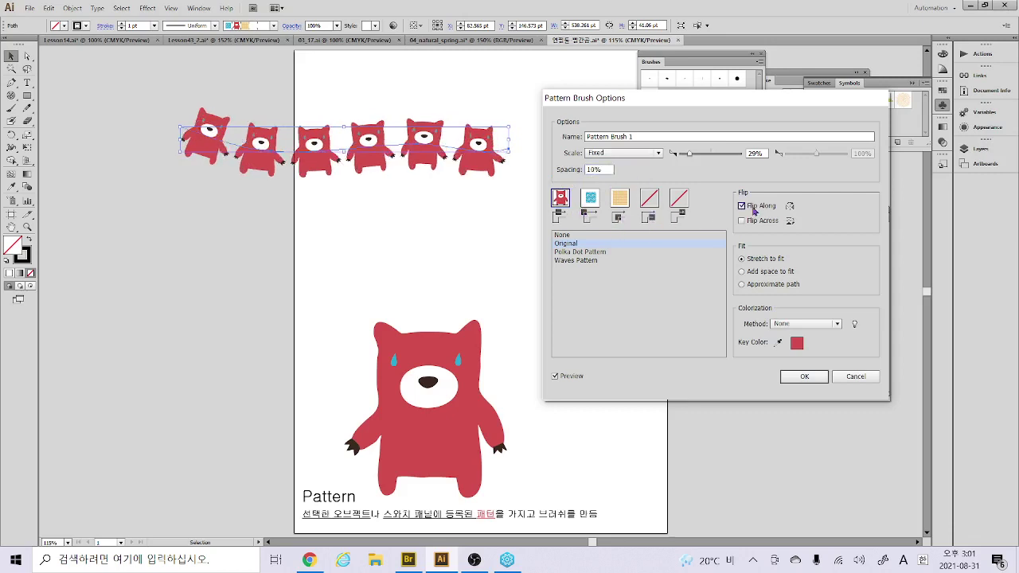
{"action": "left_click", "coordinate": [752, 207]}
{"action": "left_click", "coordinate": [754, 218]}
{"action": "left_click", "coordinate": [755, 218]}
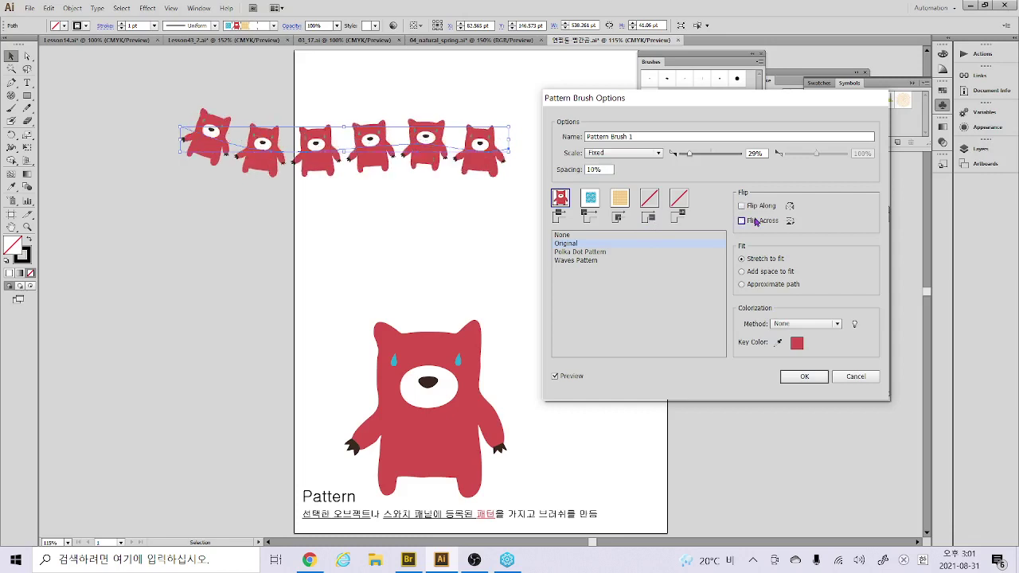
Compare Add space to fit with Approximate path, settle on Approximate path for the bear pattern brush and apply it to existing strokes
{"action": "left_click", "coordinate": [768, 276]}
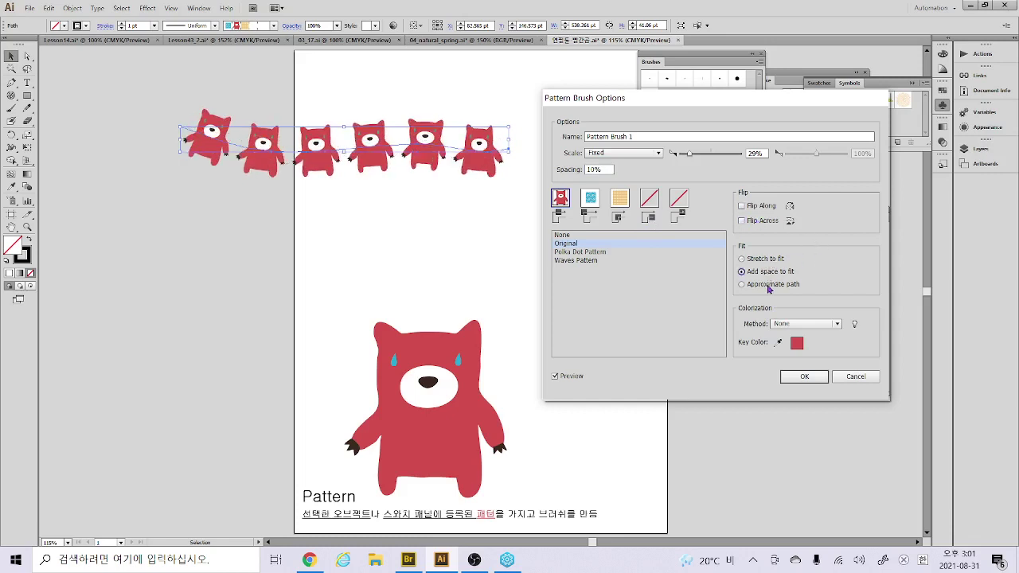
{"action": "left_click", "coordinate": [768, 287]}
{"action": "left_click", "coordinate": [763, 274]}
{"action": "left_click", "coordinate": [764, 292]}
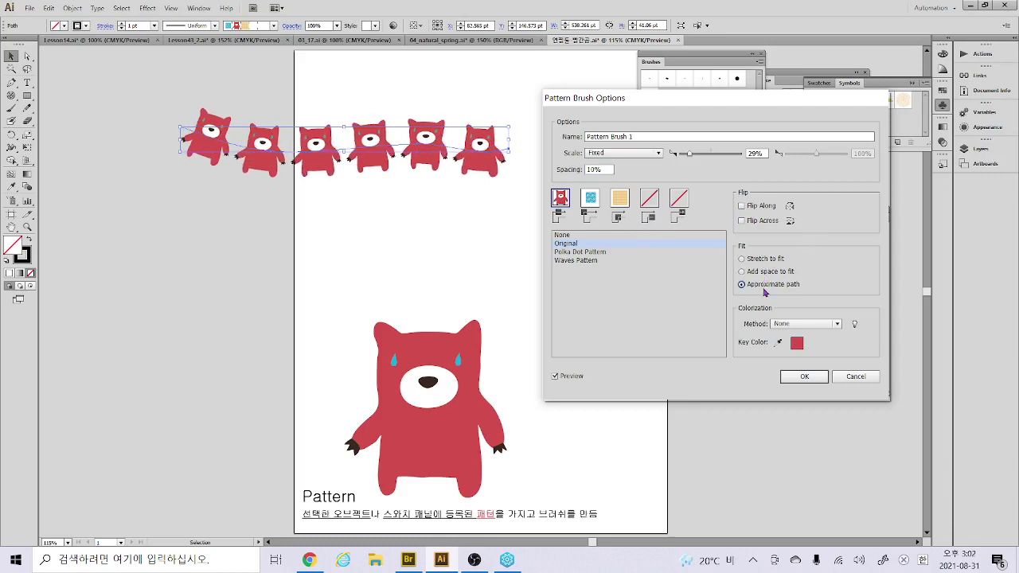
{"action": "left_click", "coordinate": [820, 382]}
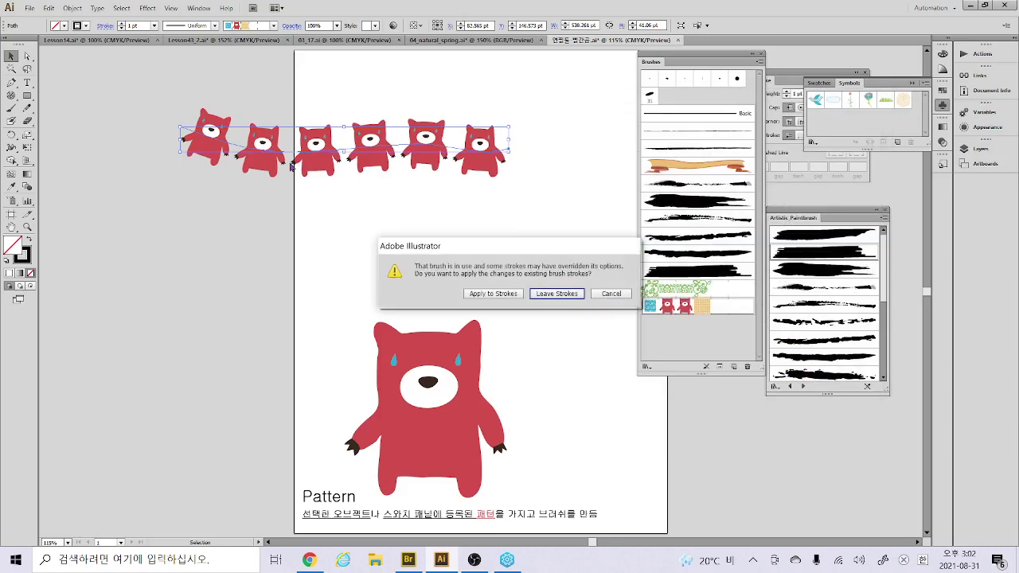
{"action": "left_click", "coordinate": [512, 293]}
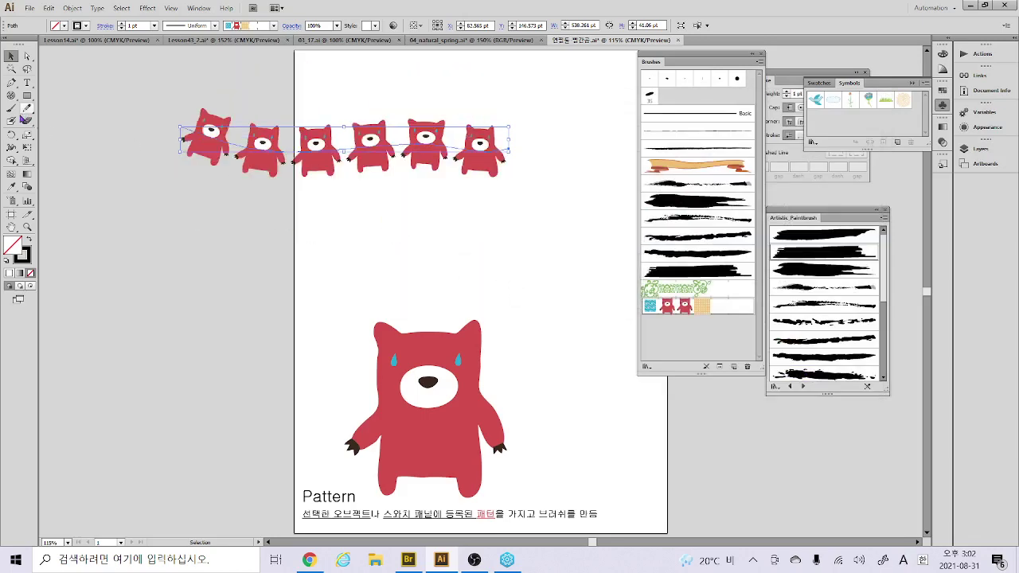
Draw a rectangle about 264 pt wide and 291 pt high beside the artboard and apply the bear pattern brush to it
{"action": "left_click", "coordinate": [27, 95]}
{"action": "left_click_drag", "start_coordinate": [94, 191], "coordinate": [257, 368]}
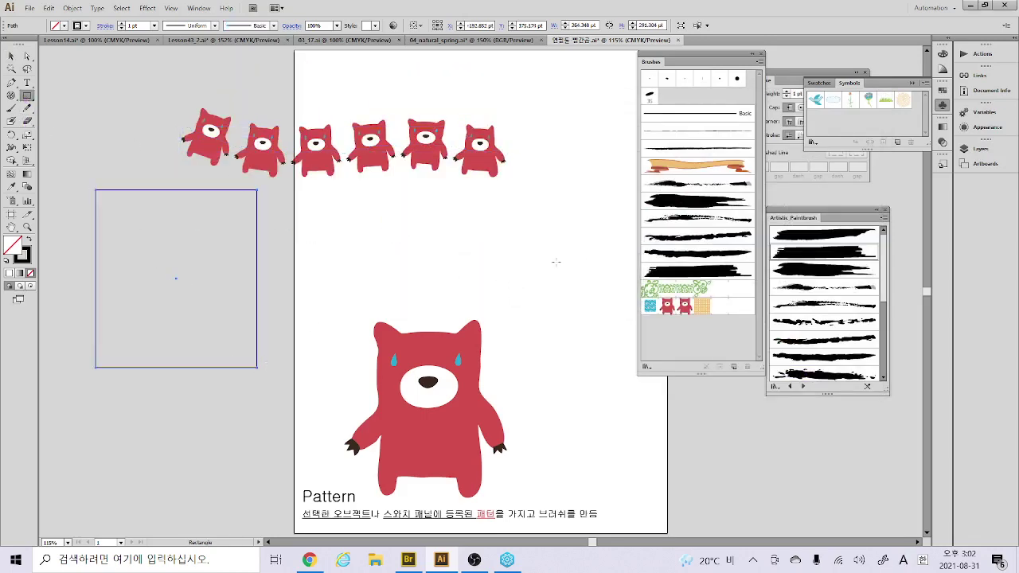
{"action": "left_click", "coordinate": [686, 307]}
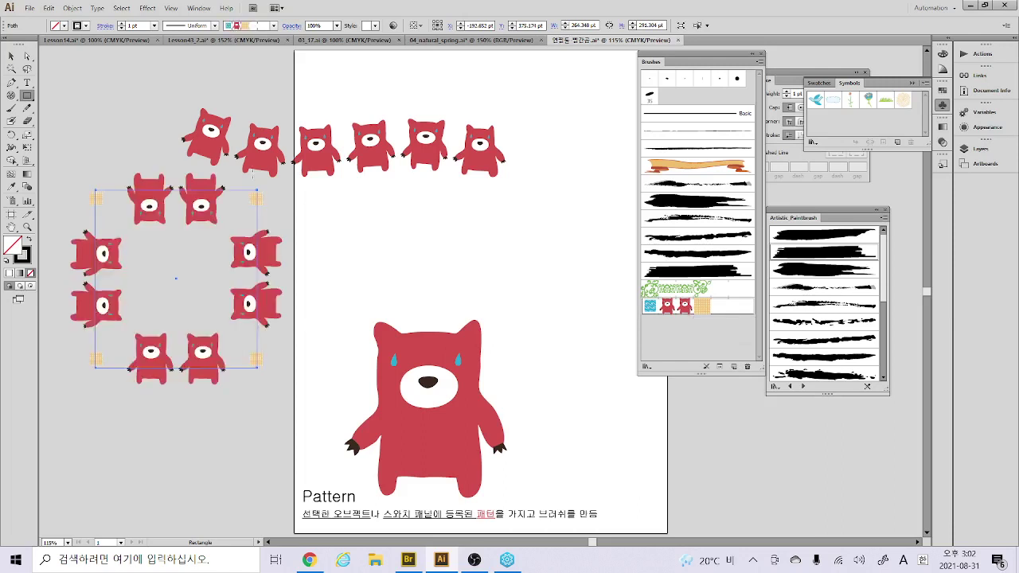
{"action": "key", "text": "v"}
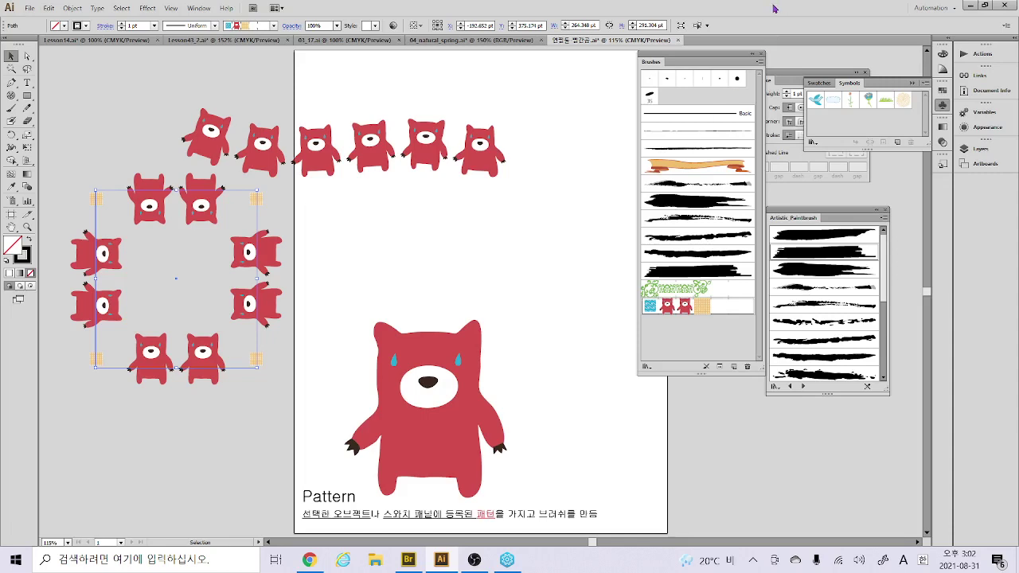
Close all open documents, discarding the unsaved changes
{"action": "key", "text": "ctrl+w"}
{"action": "left_click", "coordinate": [567, 294]}
{"action": "key", "text": "ctrl+w"}
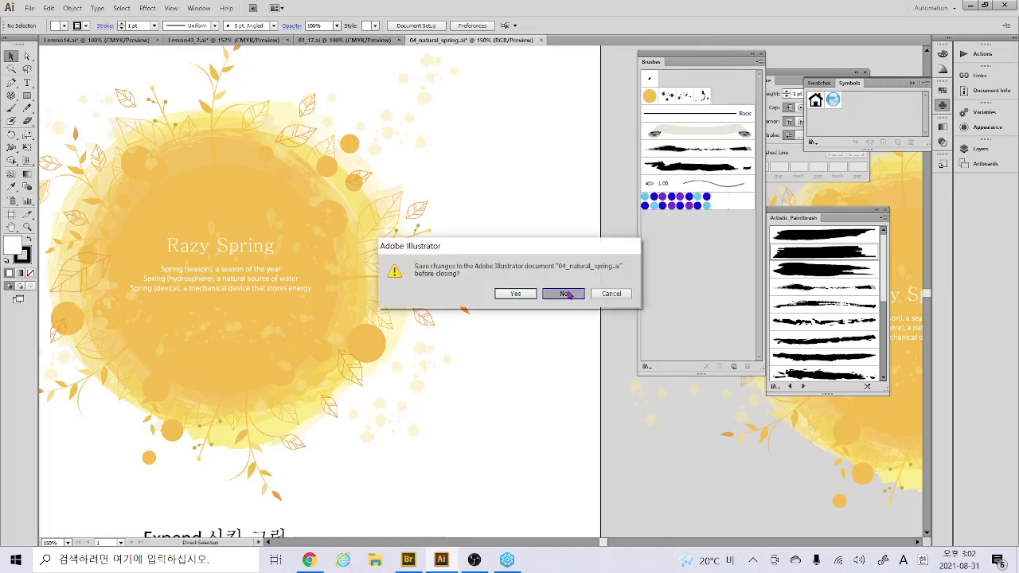
{"action": "left_click", "coordinate": [566, 294]}
{"action": "key", "text": "a"}
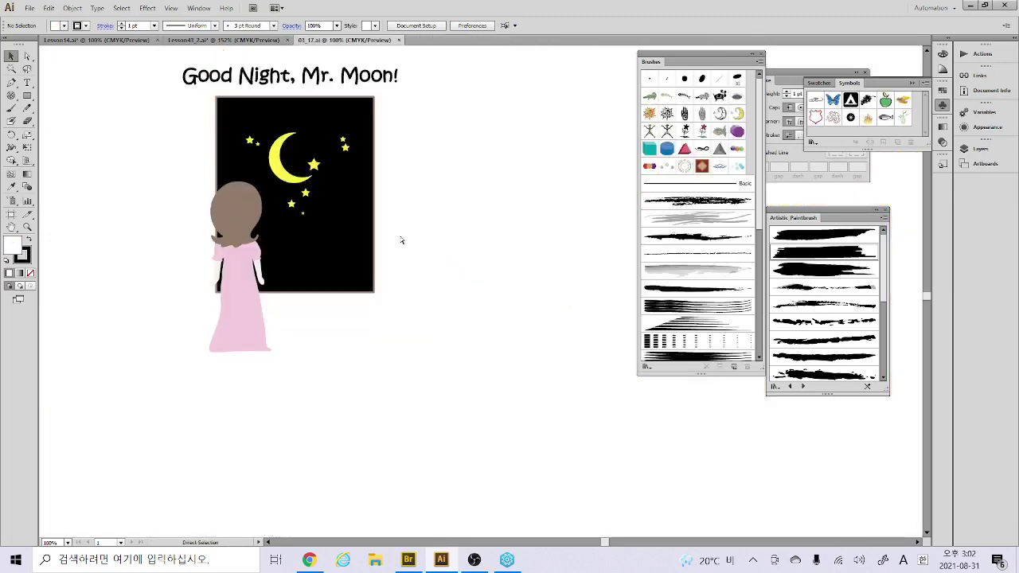
{"action": "key", "text": "ctrl+w"}
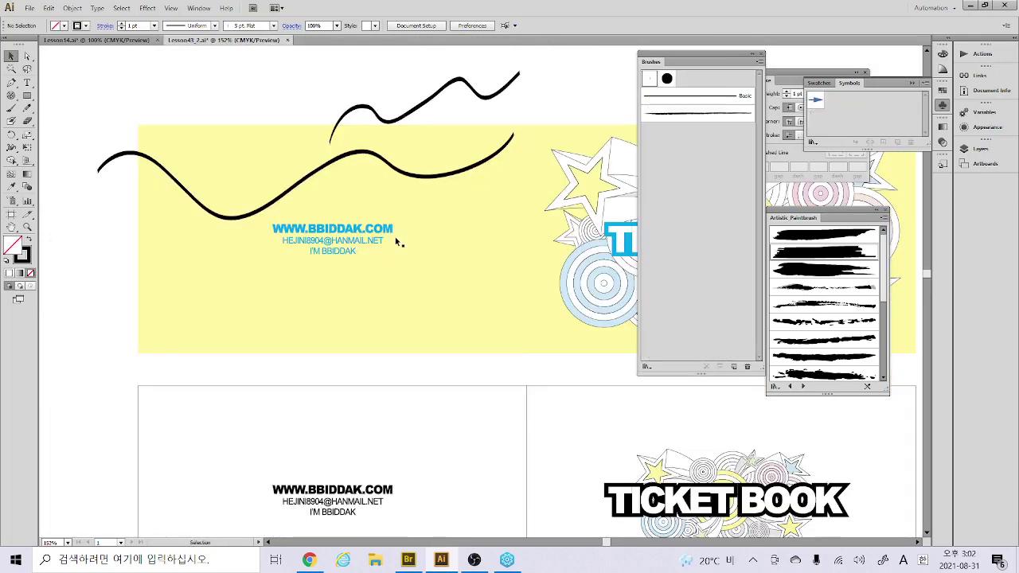
{"action": "key", "text": "ctrl+w"}
{"action": "left_click", "coordinate": [565, 296]}
{"action": "key", "text": "ctrl+w"}
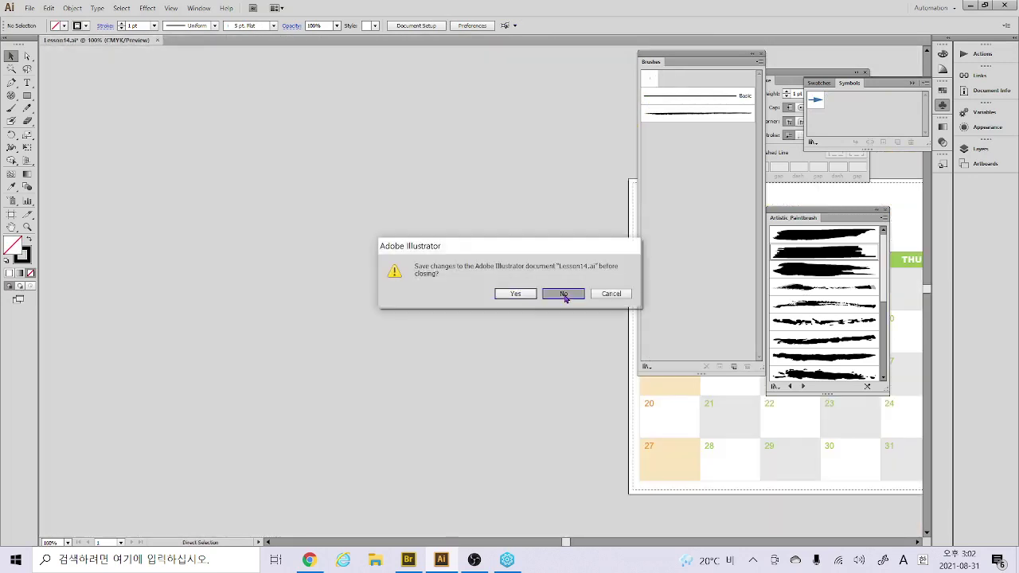
{"action": "left_click", "coordinate": [564, 296]}
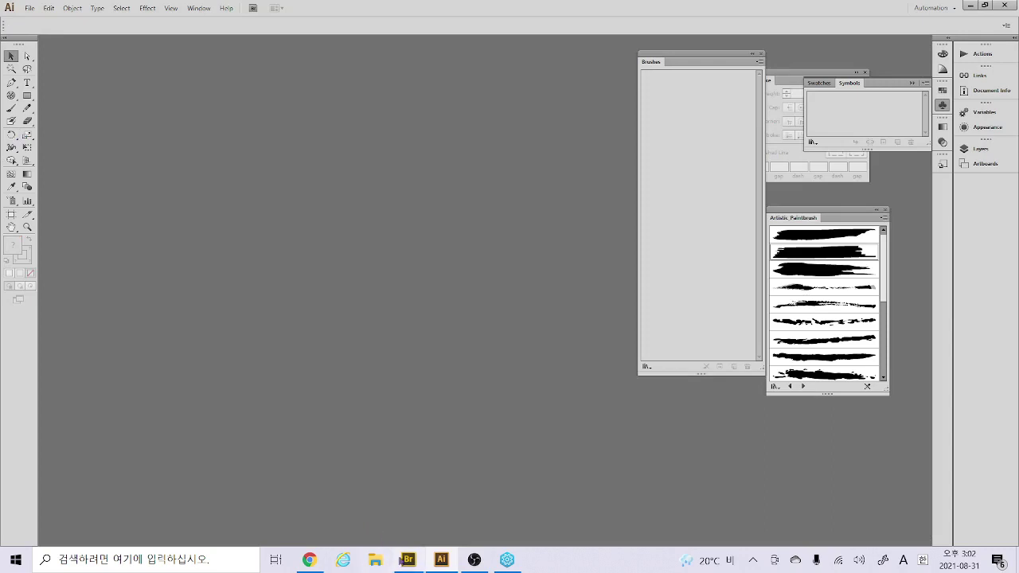
Switch to Adobe Bridge and open 03_14.ai from the 5.색연필툴 folder in Illustrator
{"action": "left_click", "coordinate": [407, 559]}
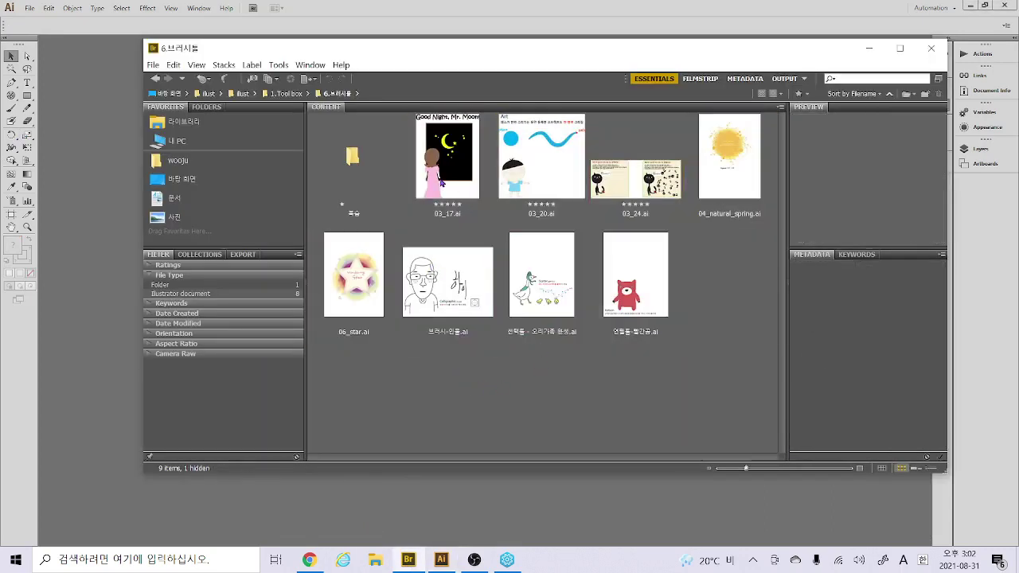
{"action": "left_click", "coordinate": [288, 93]}
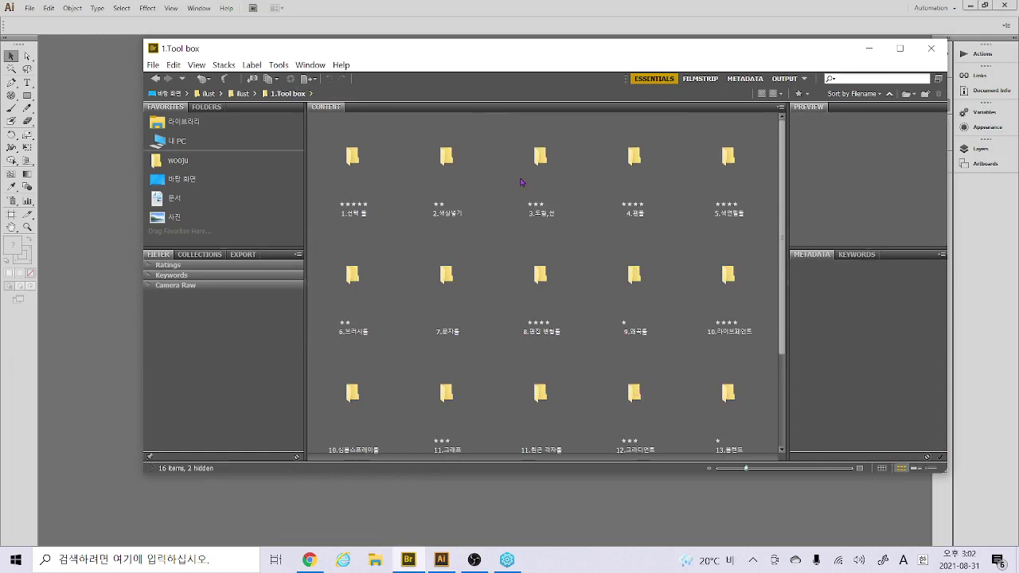
{"action": "left_click", "coordinate": [436, 276]}
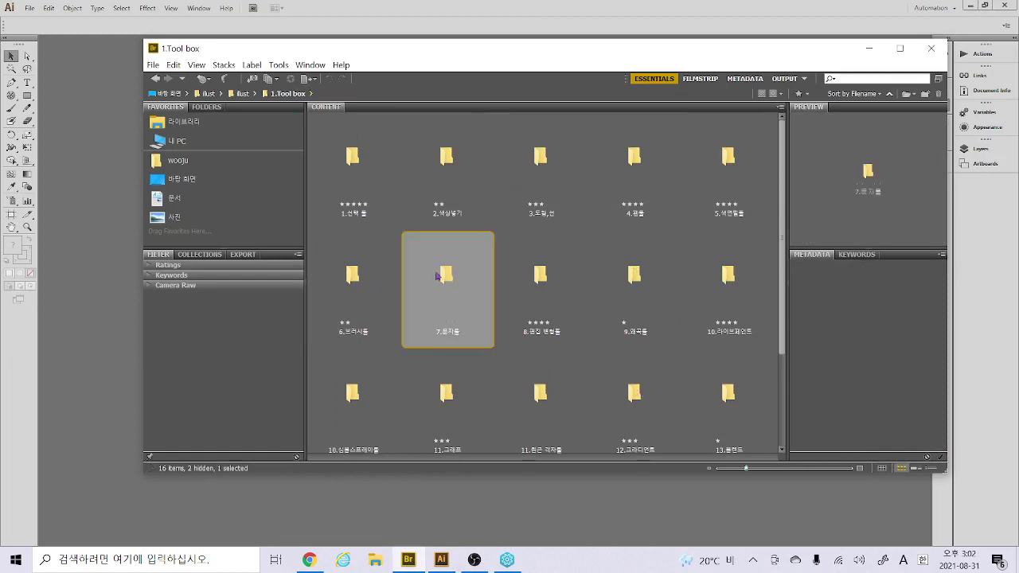
{"action": "double_click", "coordinate": [721, 200]}
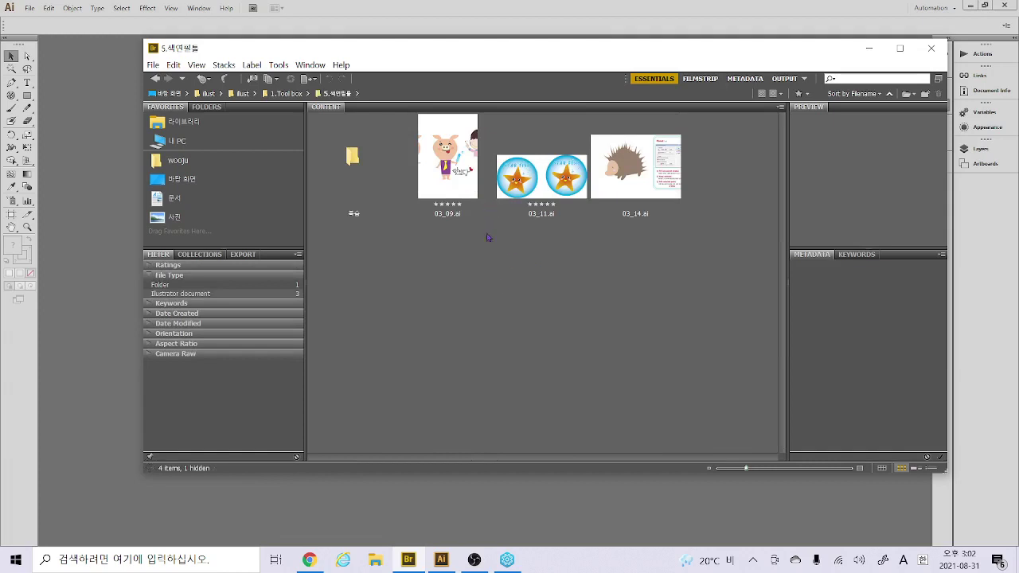
{"action": "left_click", "coordinate": [654, 209]}
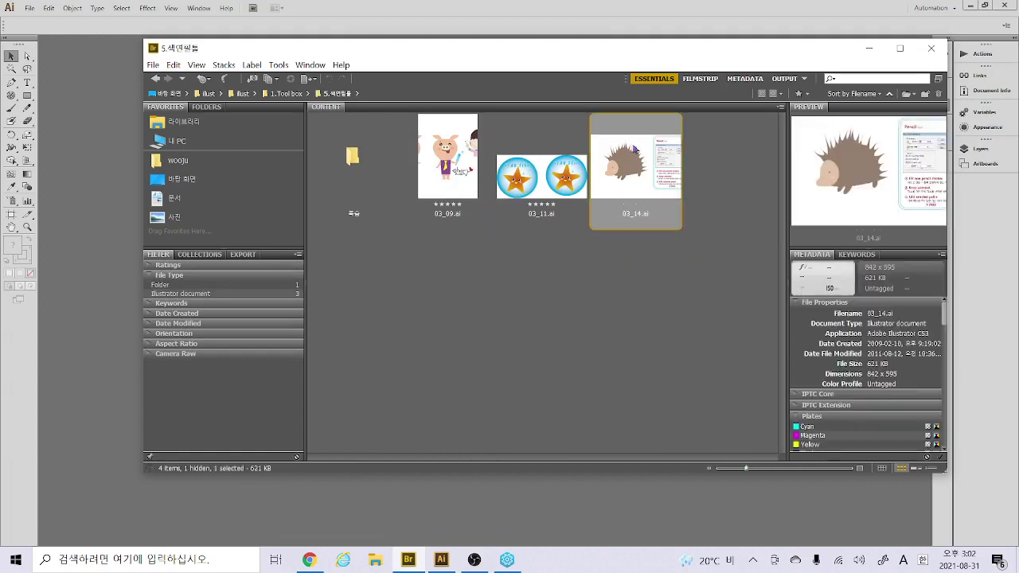
{"action": "left_click_drag", "start_coordinate": [646, 180], "coordinate": [96, 234]}
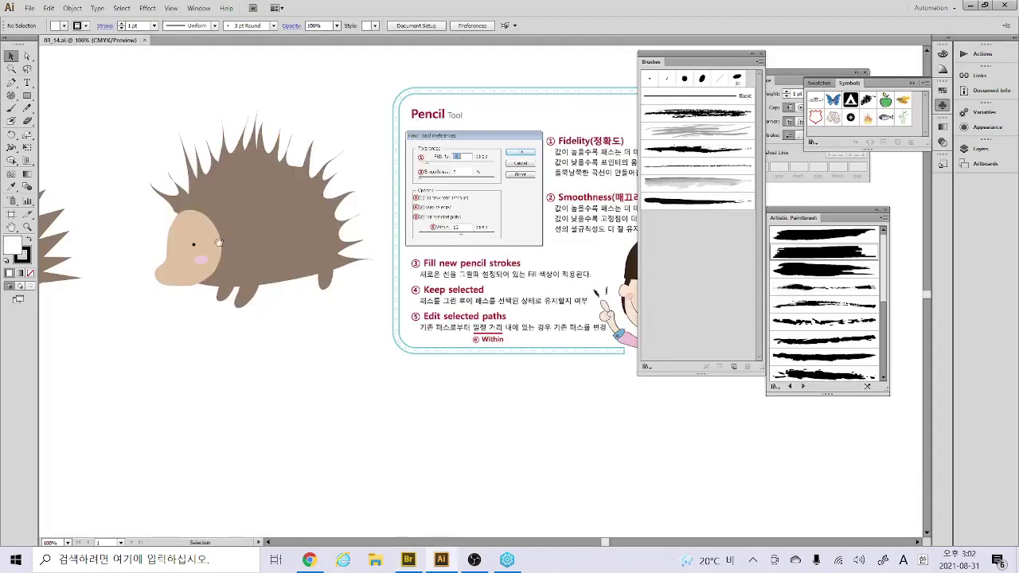
Draw a closed face outline with the Pencil tool over the unfinished hedgehog's front, about 97 mm wide and 83 mm high, reshaping its edges
{"action": "mouse_move", "coordinate": [259, 243]}
{"action": "left_mouse_down"}
{"action": "mouse_move", "coordinate": [406, 263]}
{"action": "mouse_move", "coordinate": [518, 249]}
{"action": "left_mouse_up"}
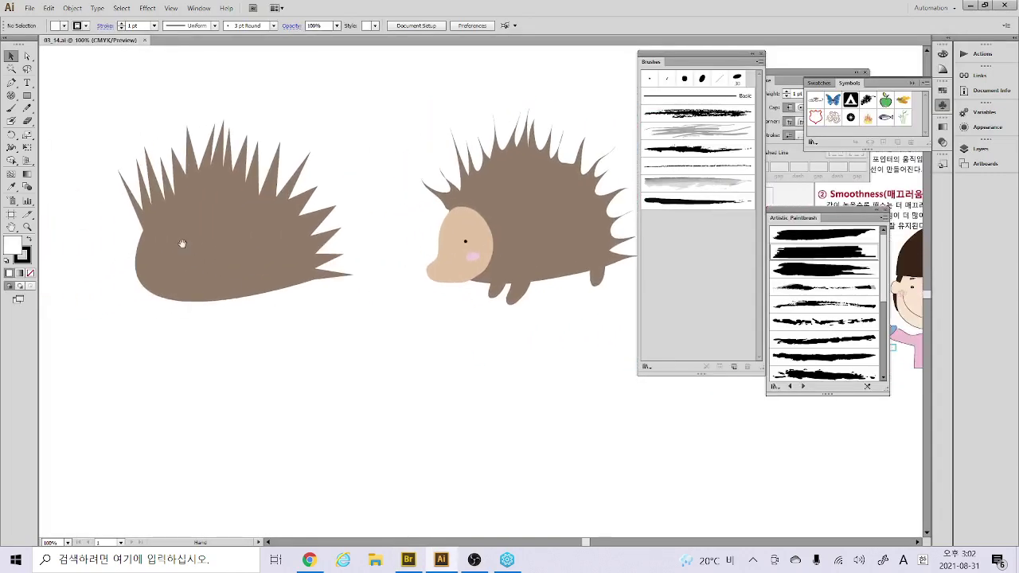
{"action": "left_click", "coordinate": [29, 108]}
{"action": "mouse_move", "coordinate": [167, 221]}
{"action": "left_mouse_down"}
{"action": "mouse_move", "coordinate": [116, 231]}
{"action": "mouse_move", "coordinate": [65, 281]}
{"action": "mouse_move", "coordinate": [68, 309]}
{"action": "mouse_move", "coordinate": [103, 344]}
{"action": "mouse_move", "coordinate": [128, 346]}
{"action": "mouse_move", "coordinate": [183, 320]}
{"action": "mouse_move", "coordinate": [213, 272]}
{"action": "mouse_move", "coordinate": [166, 214]}
{"action": "mouse_move", "coordinate": [197, 242]}
{"action": "mouse_move", "coordinate": [164, 220]}
{"action": "mouse_move", "coordinate": [197, 245]}
{"action": "mouse_move", "coordinate": [166, 221]}
{"action": "mouse_move", "coordinate": [203, 273]}
{"action": "mouse_move", "coordinate": [182, 229]}
{"action": "mouse_move", "coordinate": [213, 296]}
{"action": "mouse_move", "coordinate": [211, 257]}
{"action": "mouse_move", "coordinate": [179, 325]}
{"action": "mouse_move", "coordinate": [148, 345]}
{"action": "mouse_move", "coordinate": [113, 344]}
{"action": "mouse_move", "coordinate": [131, 347]}
{"action": "mouse_move", "coordinate": [84, 335]}
{"action": "mouse_move", "coordinate": [70, 298]}
{"action": "mouse_move", "coordinate": [97, 326]}
{"action": "mouse_move", "coordinate": [75, 307]}
{"action": "left_mouse_up"}
{"action": "mouse_move", "coordinate": [120, 344]}
{"action": "left_mouse_down"}
{"action": "mouse_move", "coordinate": [70, 281]}
{"action": "mouse_move", "coordinate": [92, 262]}
{"action": "left_mouse_up"}
{"action": "left_click_drag", "start_coordinate": [117, 231], "coordinate": [76, 263]}
{"action": "left_click_drag", "start_coordinate": [74, 336], "coordinate": [62, 284]}
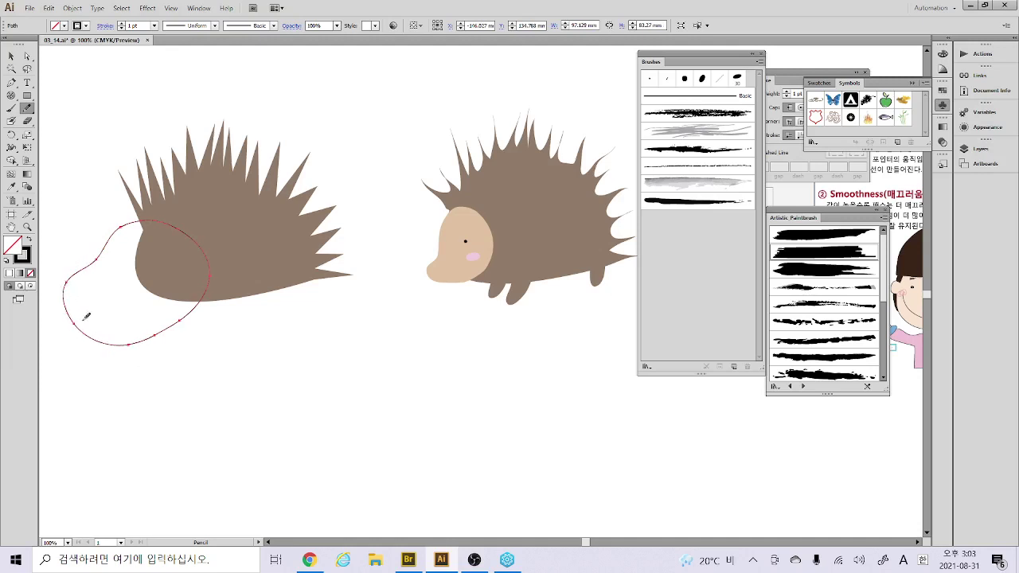
{"action": "mouse_move", "coordinate": [86, 318]}
{"action": "left_mouse_down"}
{"action": "mouse_move", "coordinate": [176, 343]}
{"action": "mouse_move", "coordinate": [143, 333]}
{"action": "mouse_move", "coordinate": [206, 243]}
{"action": "left_mouse_up"}
Give the drawn face the beige fill sampled from the finished hedgehog's face and deselect it
{"action": "key", "text": "i"}
{"action": "left_click", "coordinate": [480, 244]}
{"action": "key", "text": "ctrl+shift+a"}
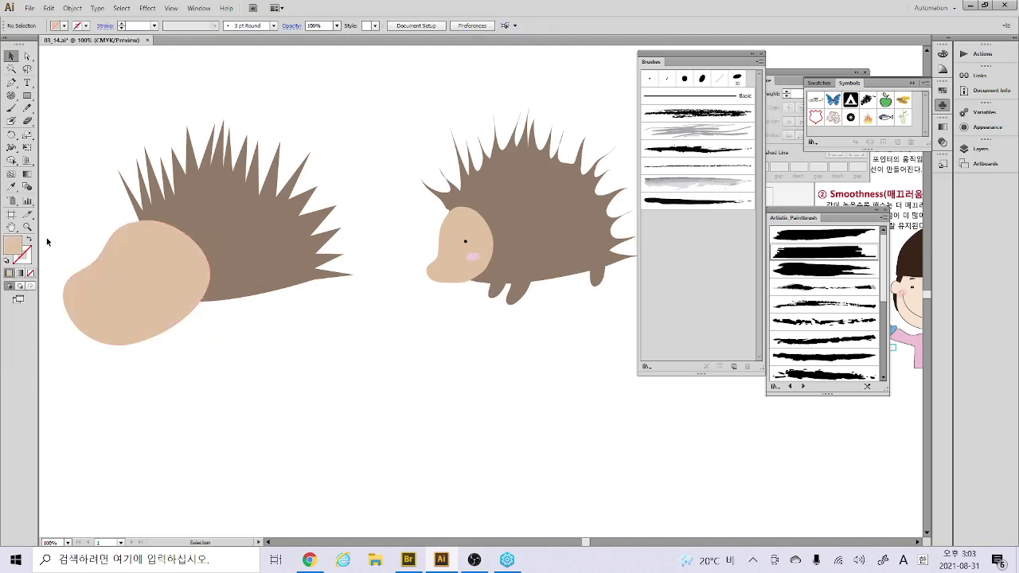
Erase the part of the beige face's outline that overlaps the hedgehog's body with the Path Eraser tool
{"action": "left_click", "coordinate": [32, 109]}
{"action": "left_click", "coordinate": [34, 111]}
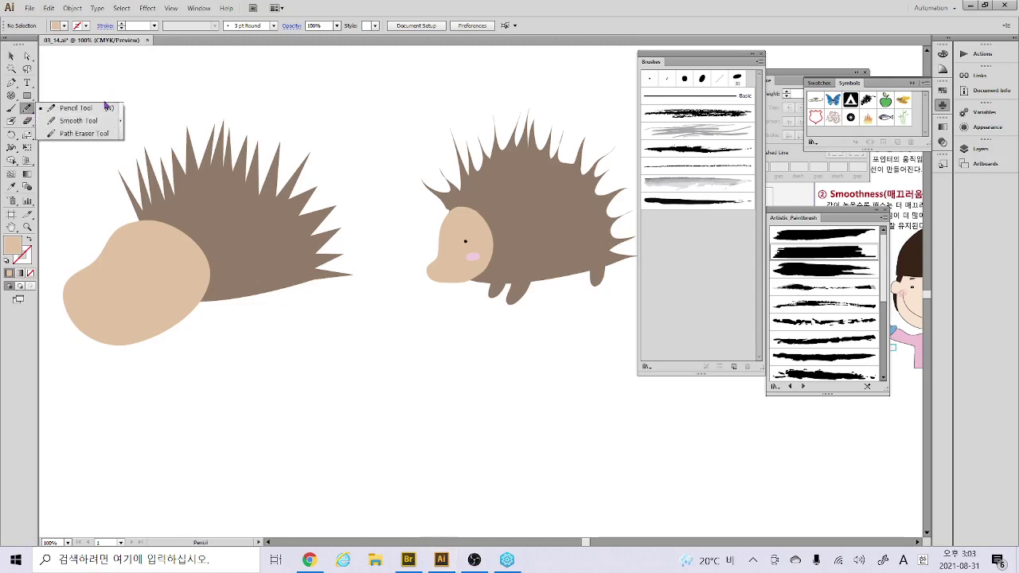
{"action": "left_click", "coordinate": [84, 133]}
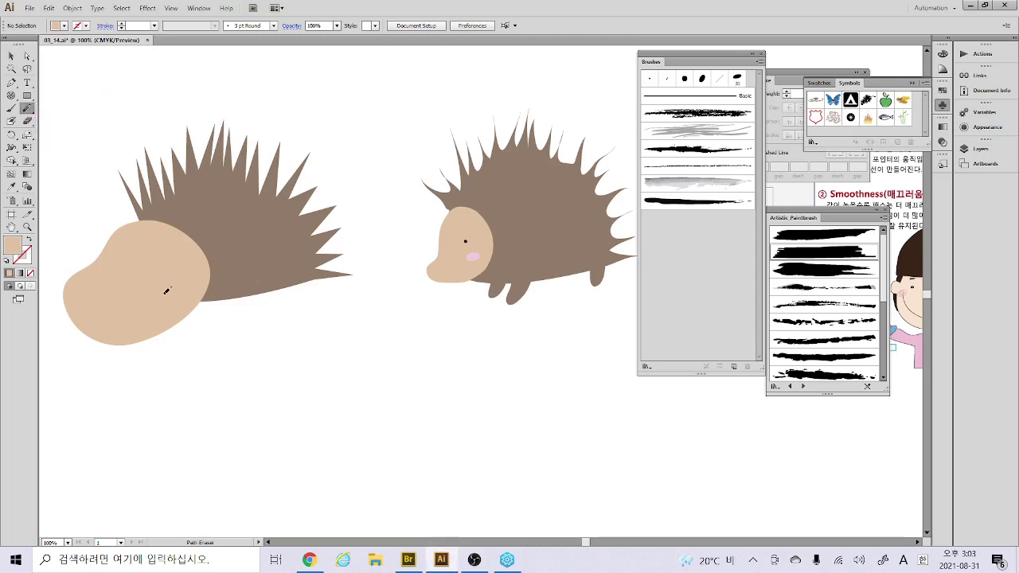
{"action": "left_click", "coordinate": [176, 310], "text": "ctrl"}
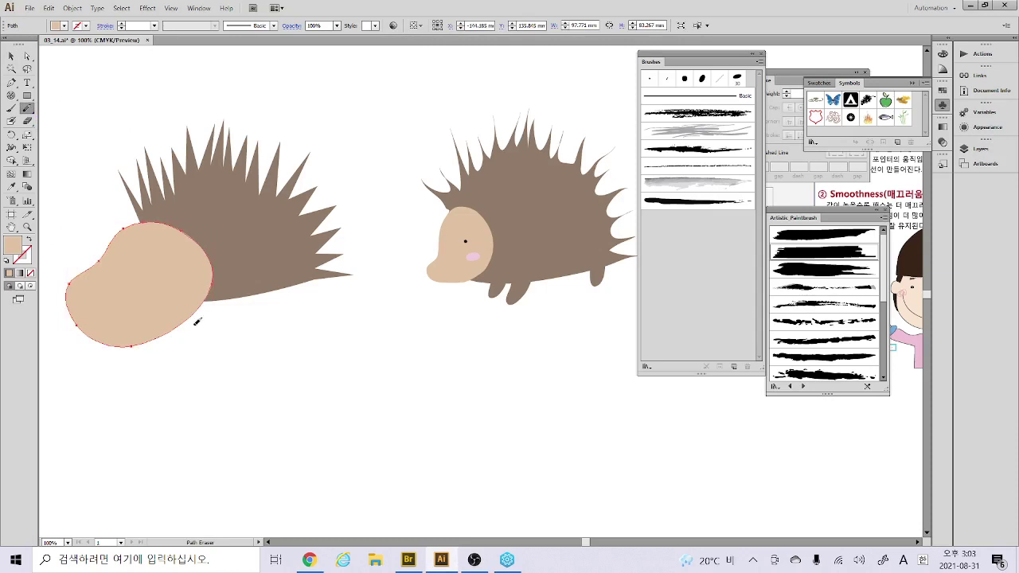
{"action": "mouse_move", "coordinate": [201, 302]}
{"action": "left_mouse_down"}
{"action": "mouse_move", "coordinate": [218, 280]}
{"action": "mouse_move", "coordinate": [213, 254]}
{"action": "mouse_move", "coordinate": [216, 262]}
{"action": "mouse_move", "coordinate": [183, 216]}
{"action": "mouse_move", "coordinate": [183, 230]}
{"action": "mouse_move", "coordinate": [133, 217]}
{"action": "mouse_move", "coordinate": [96, 235]}
{"action": "left_mouse_up"}
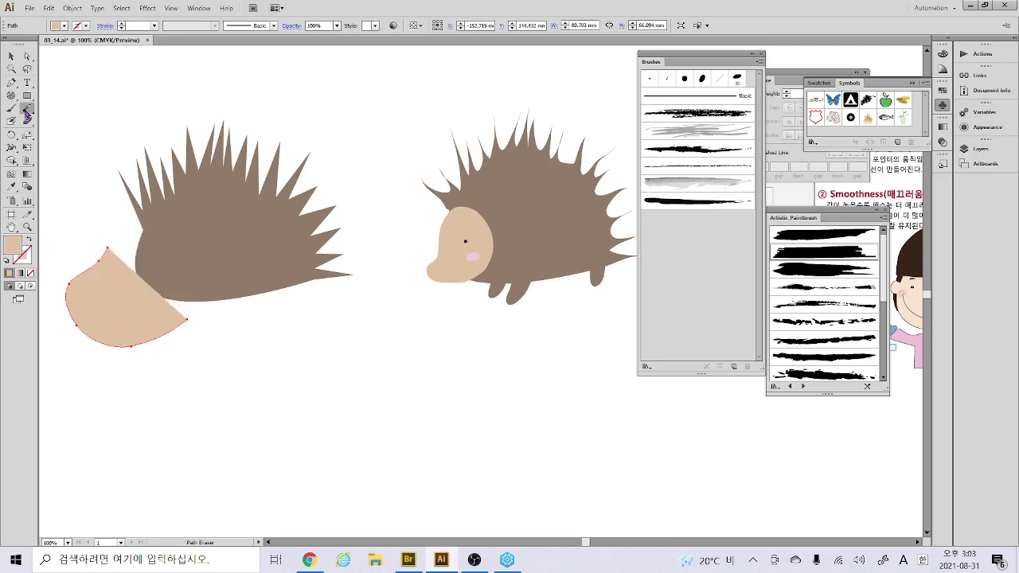
Select the unfinished hedgehog's brown body and review the Pencil tool's options against the Pencil Tool notes without changing them
{"action": "left_click", "coordinate": [244, 253], "text": "ctrl"}
{"action": "mouse_move", "coordinate": [30, 109]}
{"action": "left_mouse_down"}
{"action": "mouse_move", "coordinate": [69, 129]}
{"action": "mouse_move", "coordinate": [76, 120]}
{"action": "left_mouse_up"}
{"action": "left_click_drag", "start_coordinate": [379, 256], "coordinate": [103, 319]}
{"action": "left_click_drag", "start_coordinate": [348, 281], "coordinate": [225, 256]}
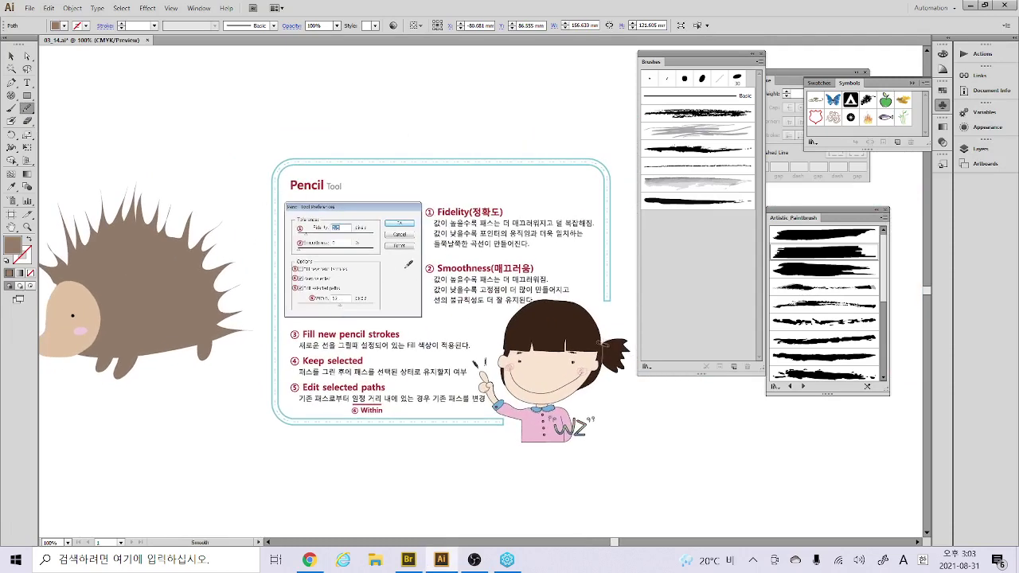
{"action": "left_click_drag", "start_coordinate": [393, 269], "coordinate": [364, 202]}
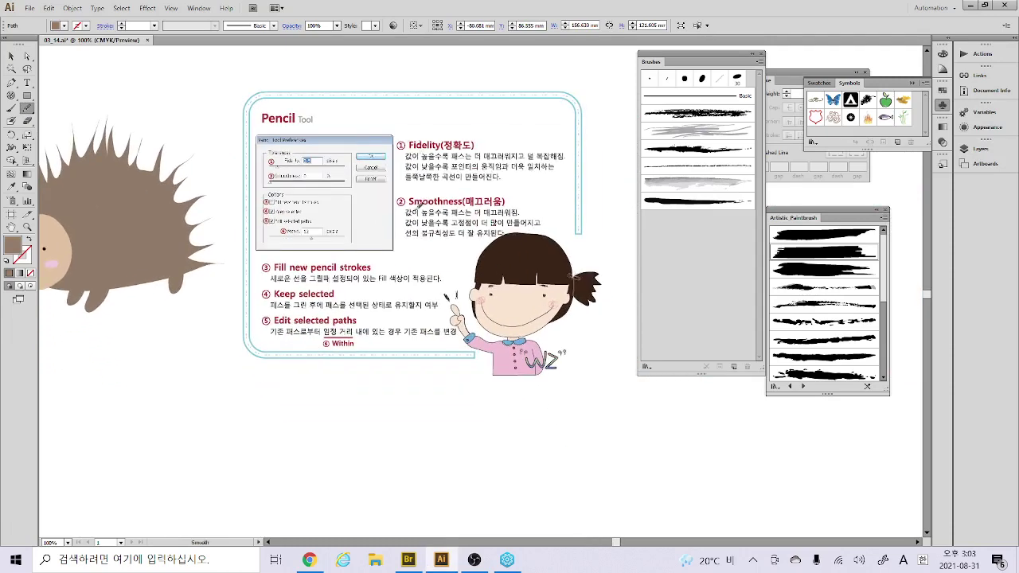
{"action": "left_click_drag", "start_coordinate": [28, 109], "coordinate": [62, 105]}
{"action": "double_click", "coordinate": [28, 109]}
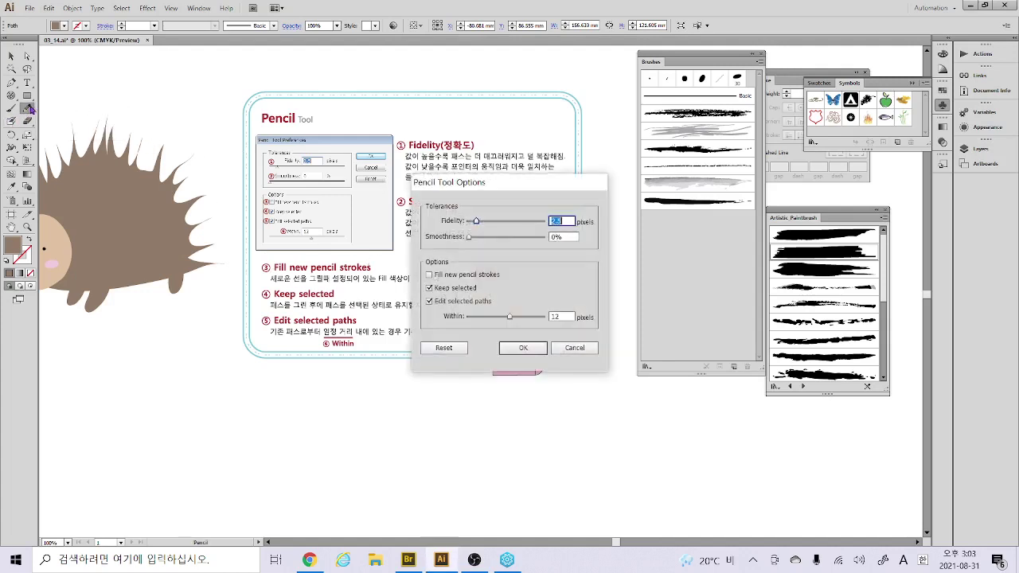
{"action": "left_click_drag", "start_coordinate": [475, 177], "coordinate": [621, 157]}
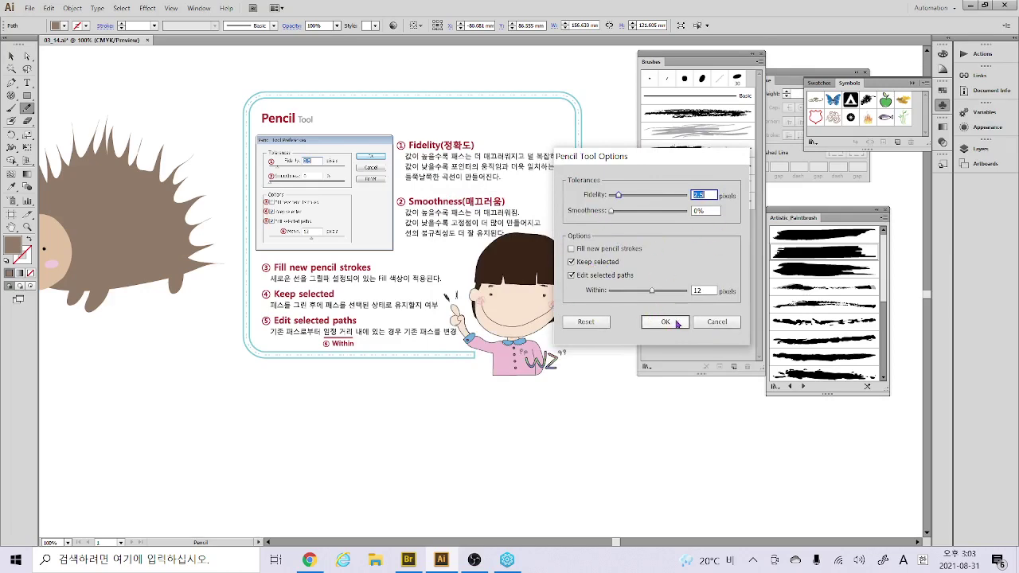
{"action": "left_click", "coordinate": [717, 327]}
Smooth the outline of the brown body's front upper spikes with the Smooth tool
{"action": "key", "text": "space"}
{"action": "left_click_drag", "start_coordinate": [221, 293], "coordinate": [423, 316]}
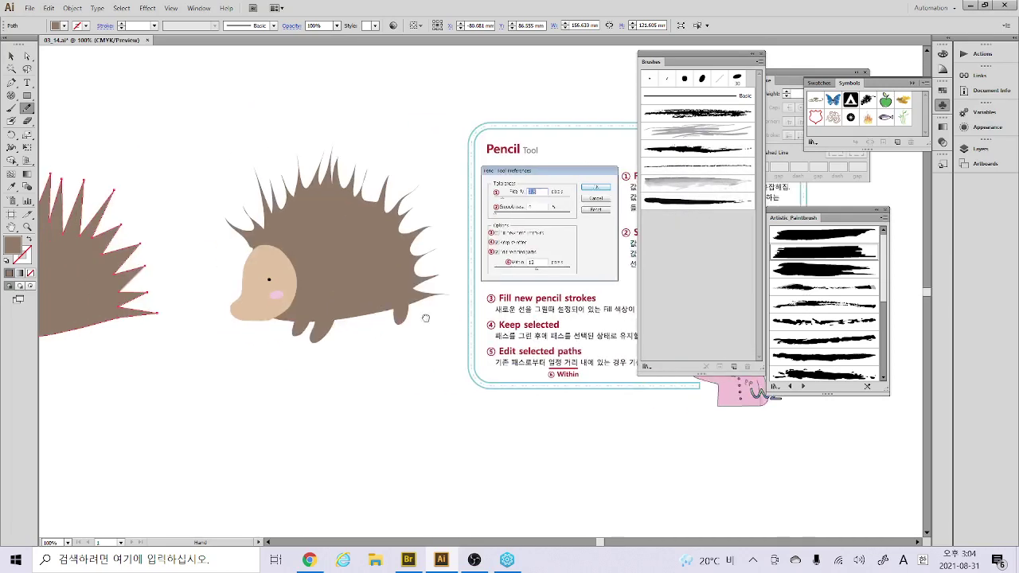
{"action": "left_click_drag", "start_coordinate": [329, 132], "coordinate": [471, 159]}
{"action": "mouse_move", "coordinate": [27, 108]}
{"action": "left_mouse_down"}
{"action": "mouse_move", "coordinate": [76, 129]}
{"action": "mouse_move", "coordinate": [71, 122]}
{"action": "left_mouse_up"}
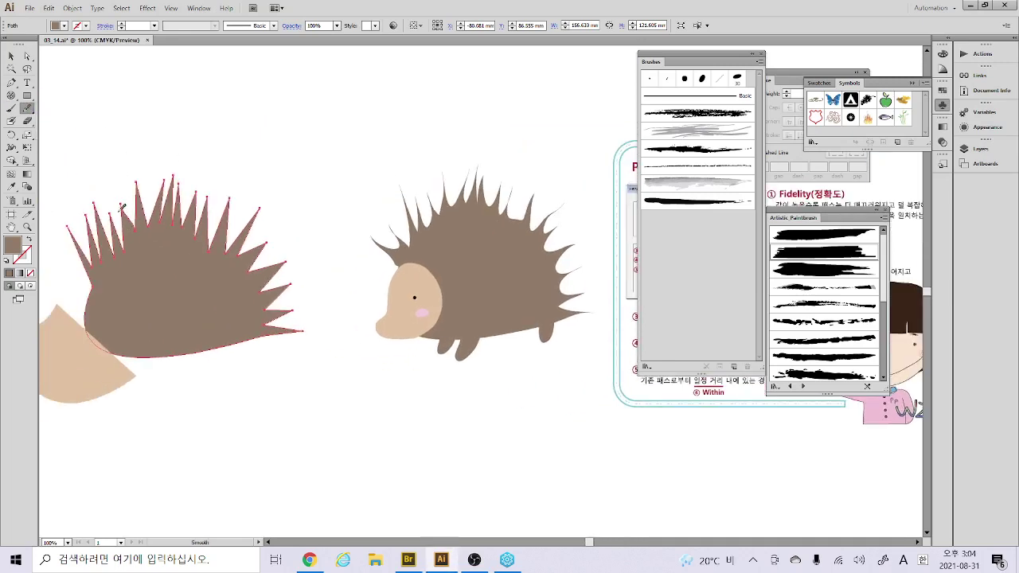
{"action": "mouse_move", "coordinate": [126, 219]}
{"action": "left_mouse_down"}
{"action": "mouse_move", "coordinate": [117, 251]}
{"action": "mouse_move", "coordinate": [105, 221]}
{"action": "left_mouse_up"}
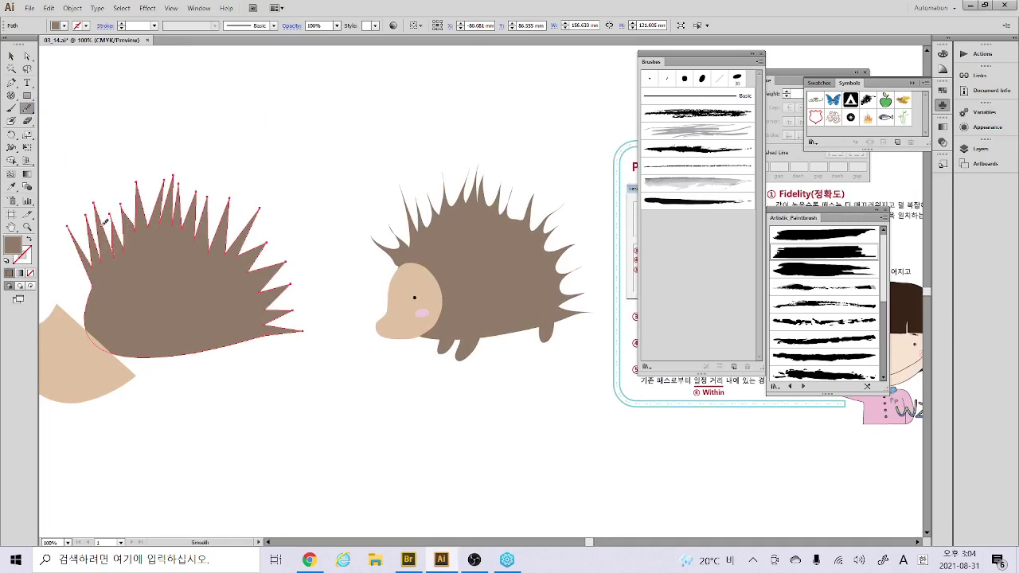
Review the Smooth tool's fidelity and smoothness options, cancel the dialog and return to the Pencil Tool notes
{"action": "double_click", "coordinate": [27, 108]}
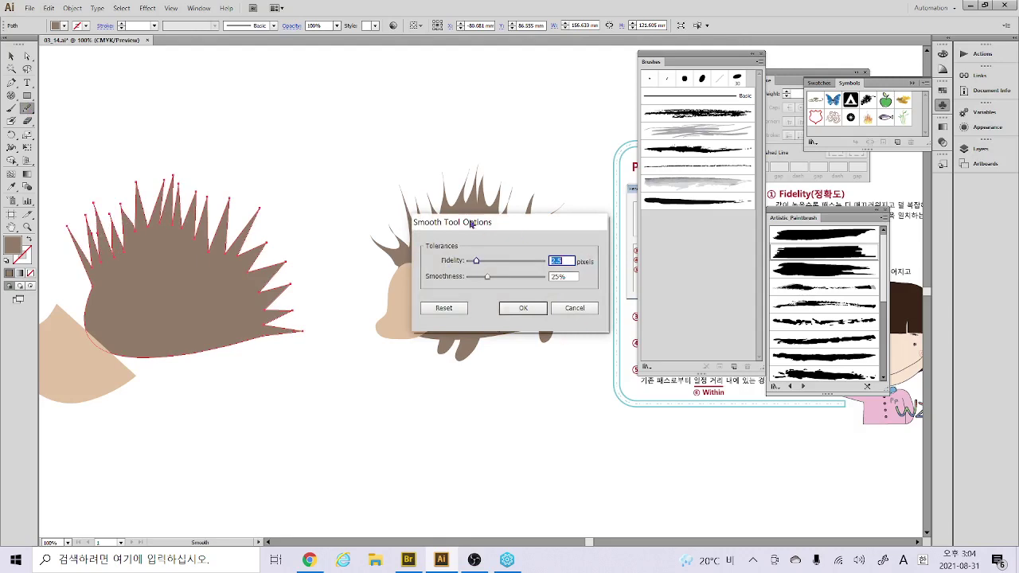
{"action": "left_click", "coordinate": [575, 308]}
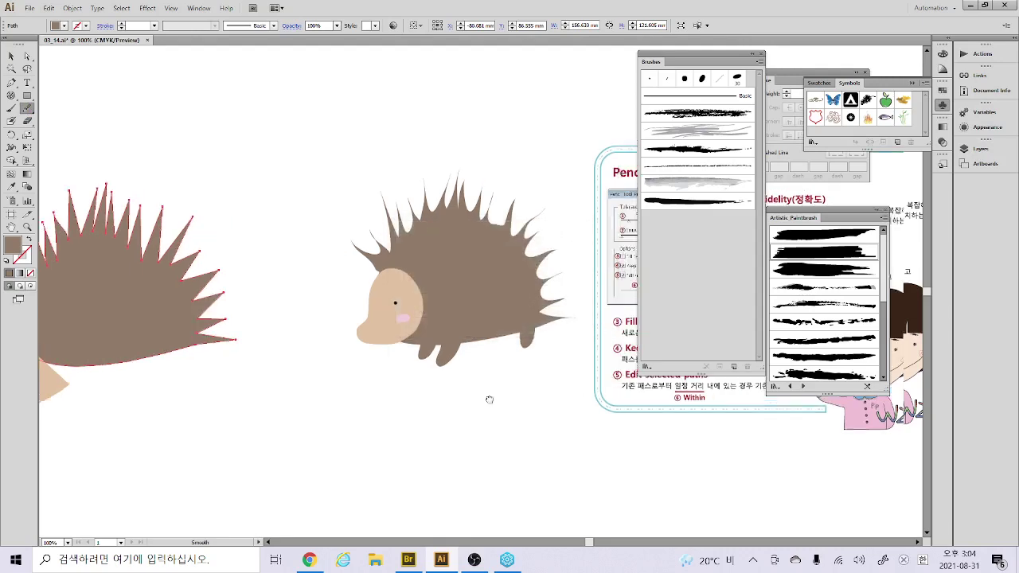
{"action": "left_click_drag", "start_coordinate": [489, 398], "coordinate": [270, 372]}
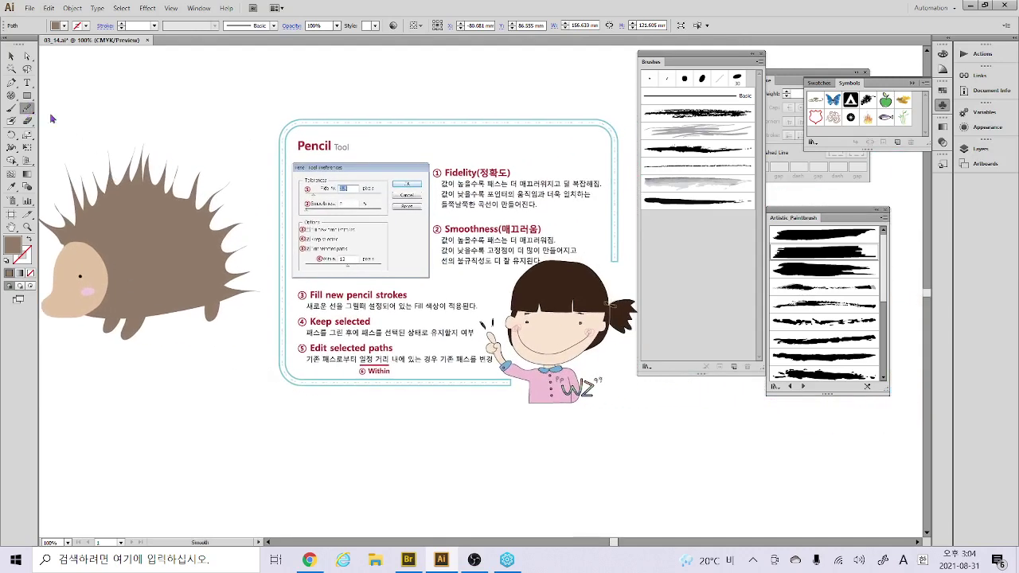
Draw a looping freehand path between the finished hedgehog's back and the notes with the Pencil tool and apply the grey sketchy brush to it
{"action": "mouse_move", "coordinate": [27, 109]}
{"action": "left_mouse_down"}
{"action": "mouse_move", "coordinate": [94, 121]}
{"action": "mouse_move", "coordinate": [76, 108]}
{"action": "left_mouse_up"}
{"action": "mouse_move", "coordinate": [250, 229]}
{"action": "left_mouse_down"}
{"action": "mouse_move", "coordinate": [250, 193]}
{"action": "mouse_move", "coordinate": [216, 211]}
{"action": "mouse_move", "coordinate": [238, 247]}
{"action": "mouse_move", "coordinate": [199, 289]}
{"action": "mouse_move", "coordinate": [228, 314]}
{"action": "mouse_move", "coordinate": [266, 269]}
{"action": "mouse_move", "coordinate": [287, 303]}
{"action": "mouse_move", "coordinate": [329, 287]}
{"action": "mouse_move", "coordinate": [328, 265]}
{"action": "mouse_move", "coordinate": [304, 243]}
{"action": "mouse_move", "coordinate": [351, 185]}
{"action": "mouse_move", "coordinate": [304, 185]}
{"action": "mouse_move", "coordinate": [275, 209]}
{"action": "left_mouse_up"}
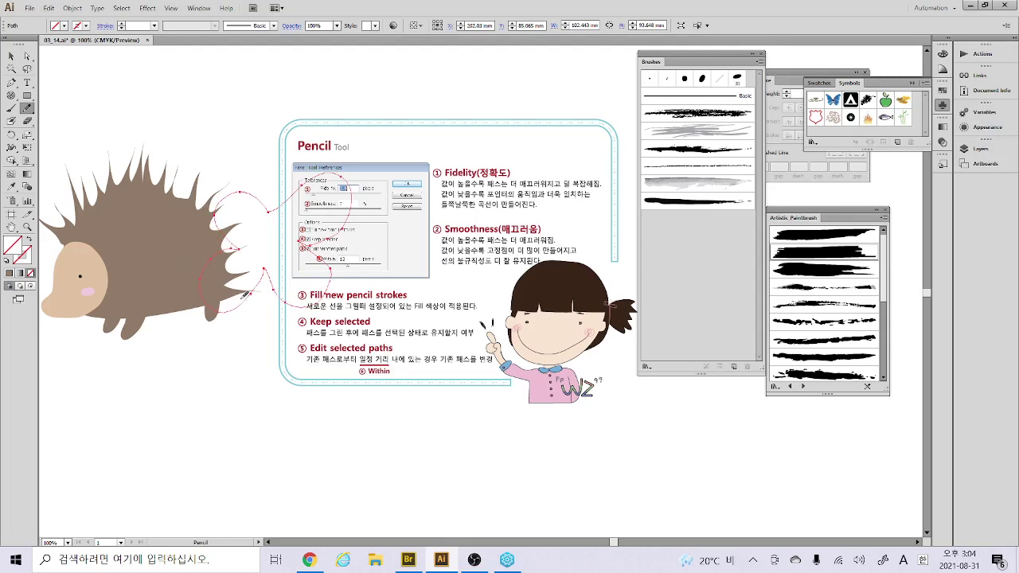
{"action": "left_click", "coordinate": [689, 148]}
{"action": "left_click", "coordinate": [688, 130]}
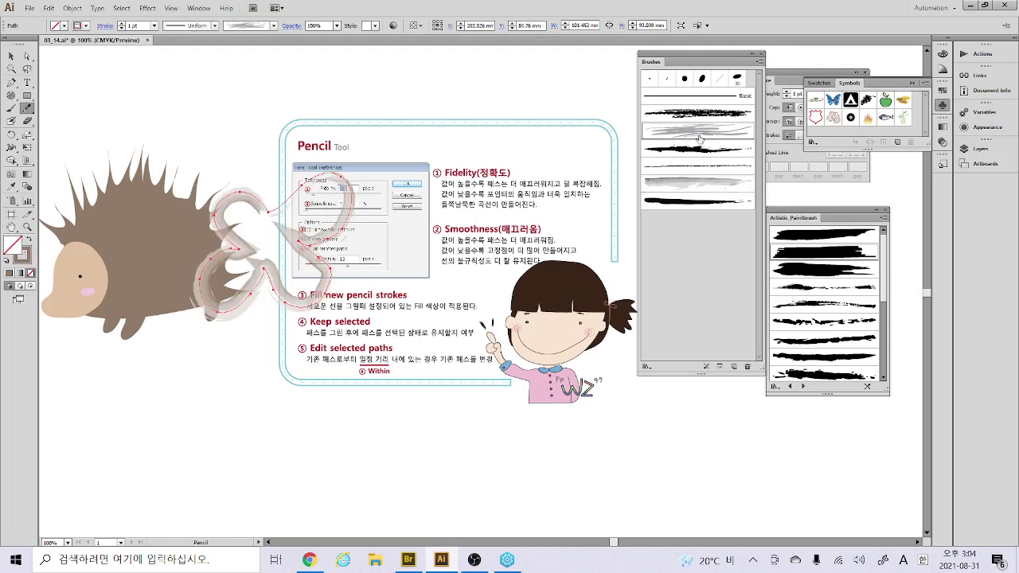
Reshape the brushed path by redrawing parts of its upper and lower curves with the Pencil tool
{"action": "left_click", "coordinate": [29, 111]}
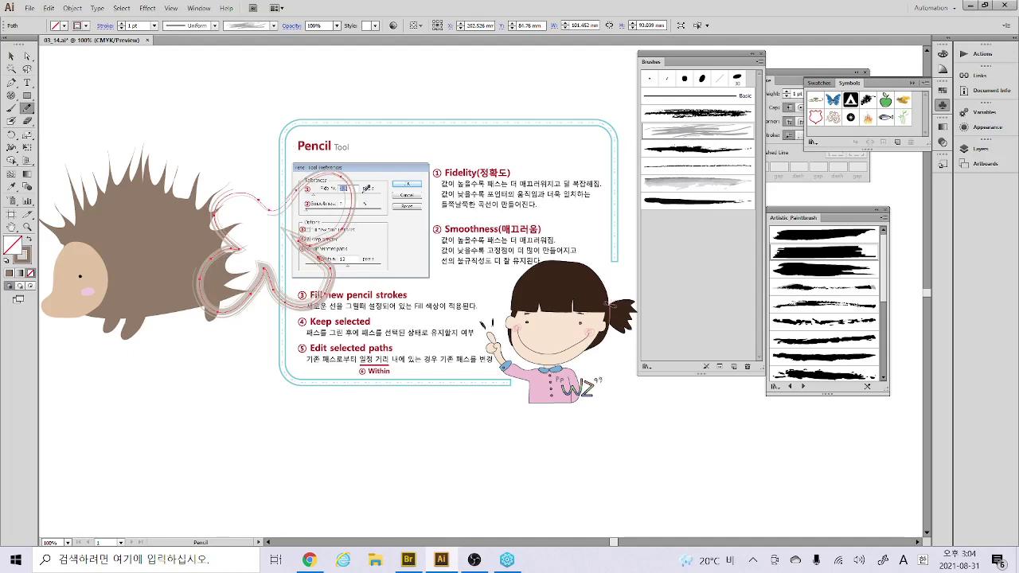
{"action": "left_click_drag", "start_coordinate": [242, 192], "coordinate": [290, 211]}
{"action": "left_click_drag", "start_coordinate": [326, 266], "coordinate": [263, 313]}
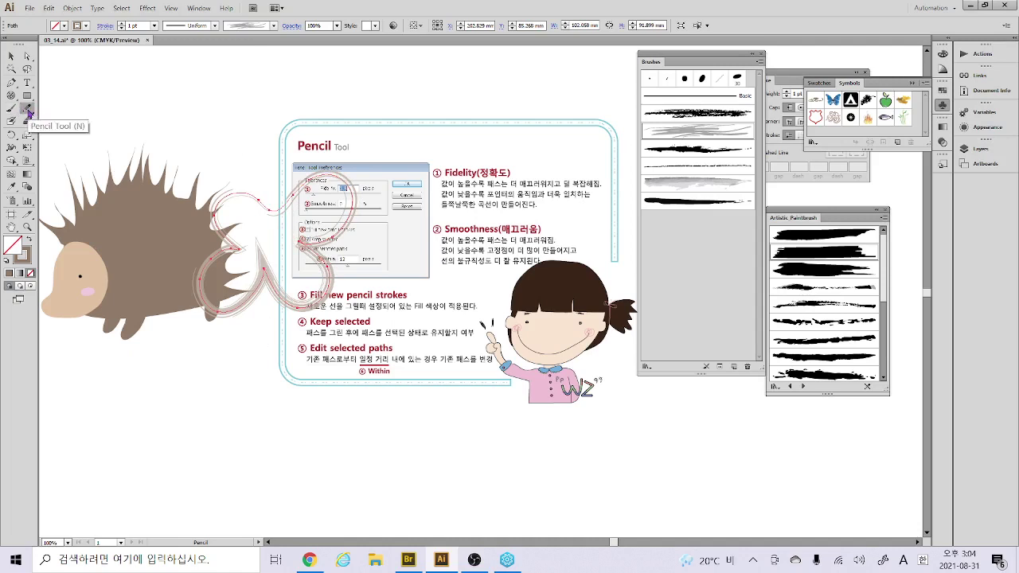
Deselect the brushed path beside the hedgehog and switch to the OBS window
{"action": "left_click", "coordinate": [12, 55]}
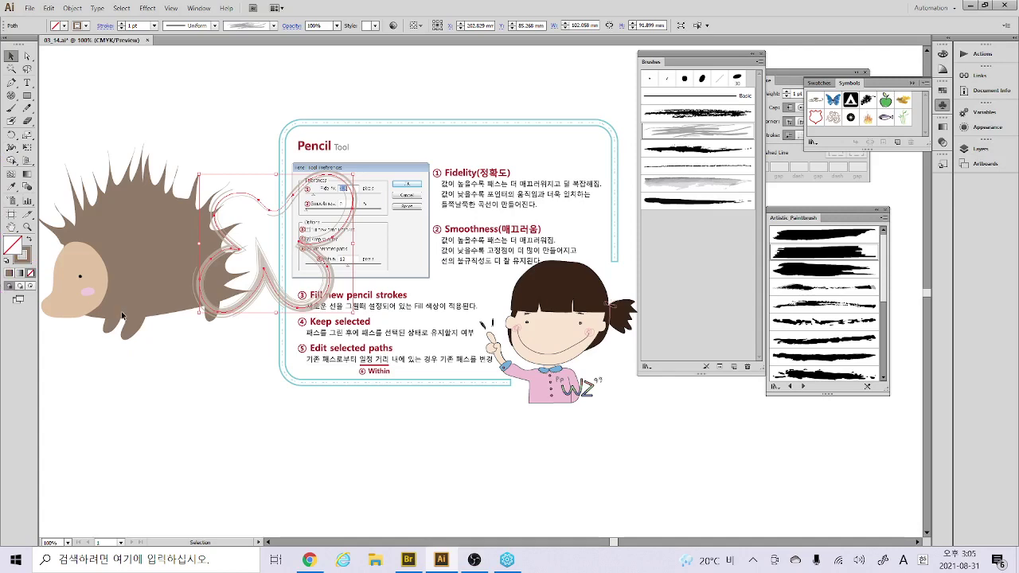
{"action": "left_click", "coordinate": [142, 362]}
{"action": "scroll", "coordinate": [142, 362], "scroll_direction": "down", "scroll_amount": 1}
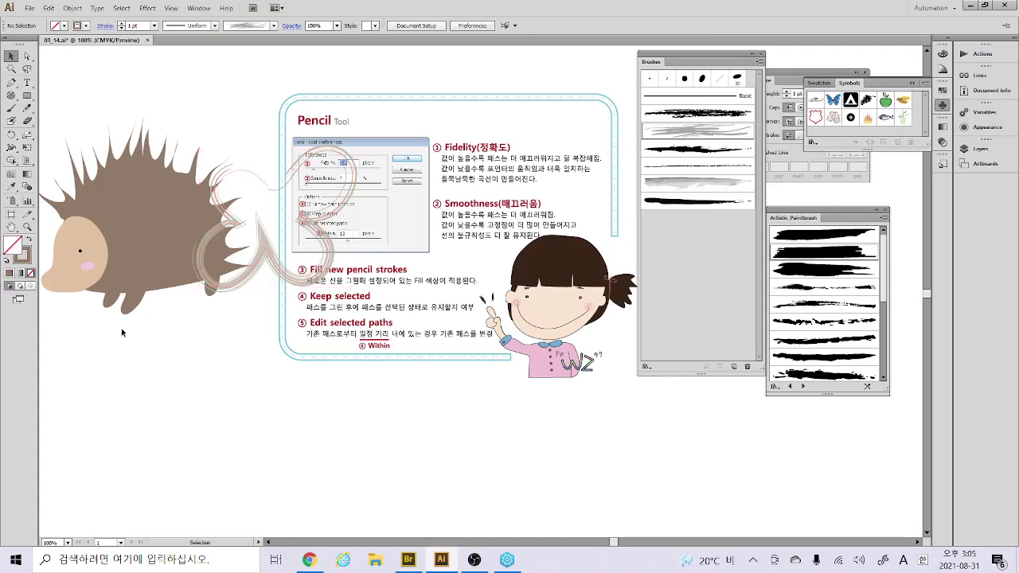
{"action": "key", "text": "space"}
{"action": "left_click_drag", "start_coordinate": [141, 361], "coordinate": [473, 343]}
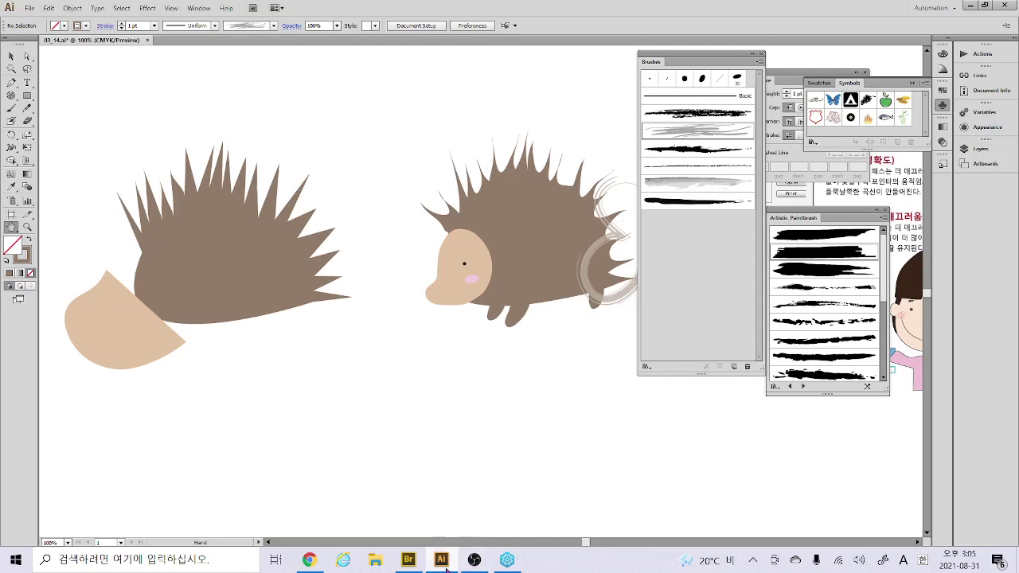
{"action": "mouse_move", "coordinate": [483, 568]}
{"action": "left_click", "coordinate": [480, 561]}
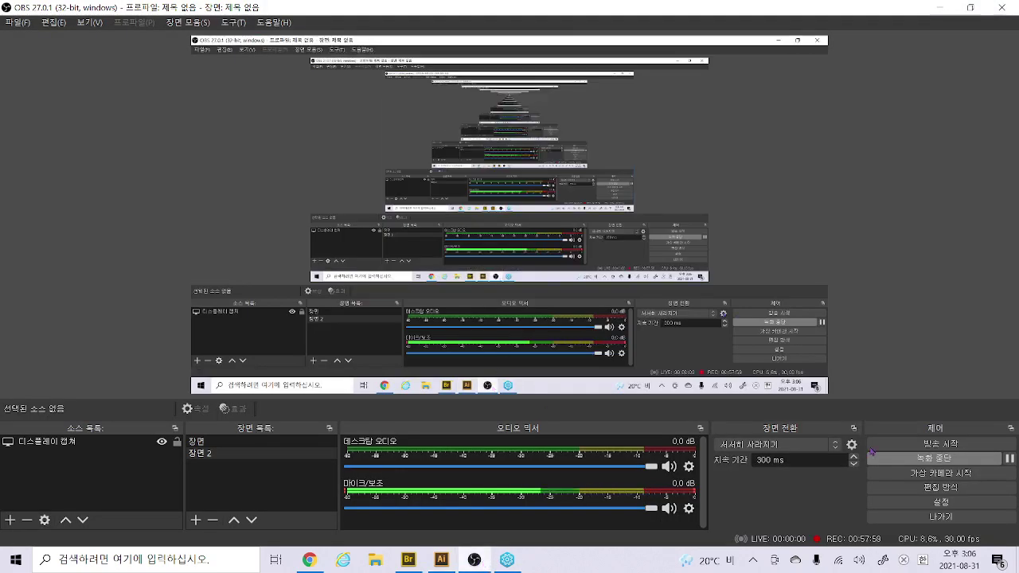